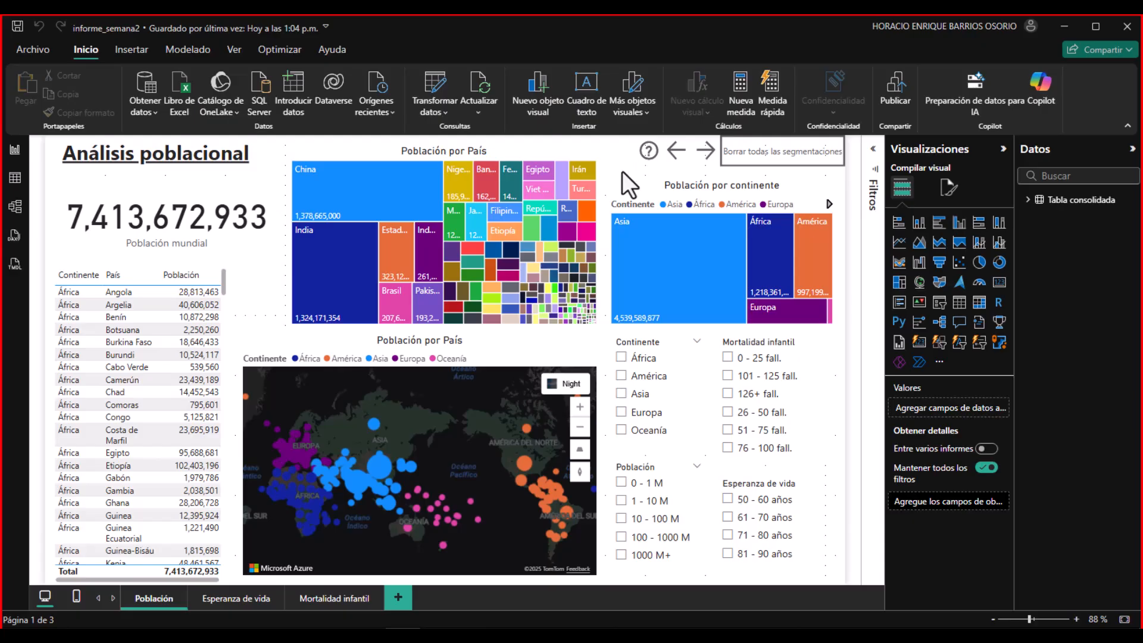
- Go to the Esperanza de vida report page and save the informe_semana2 report
left_click(230, 595)
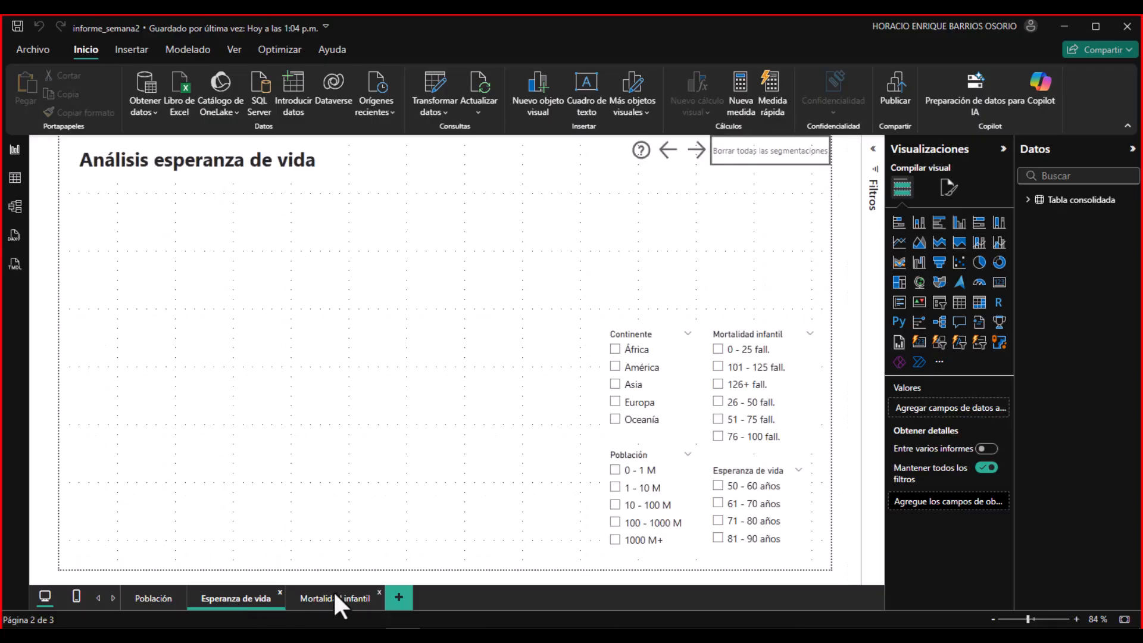
left_click(17, 26)
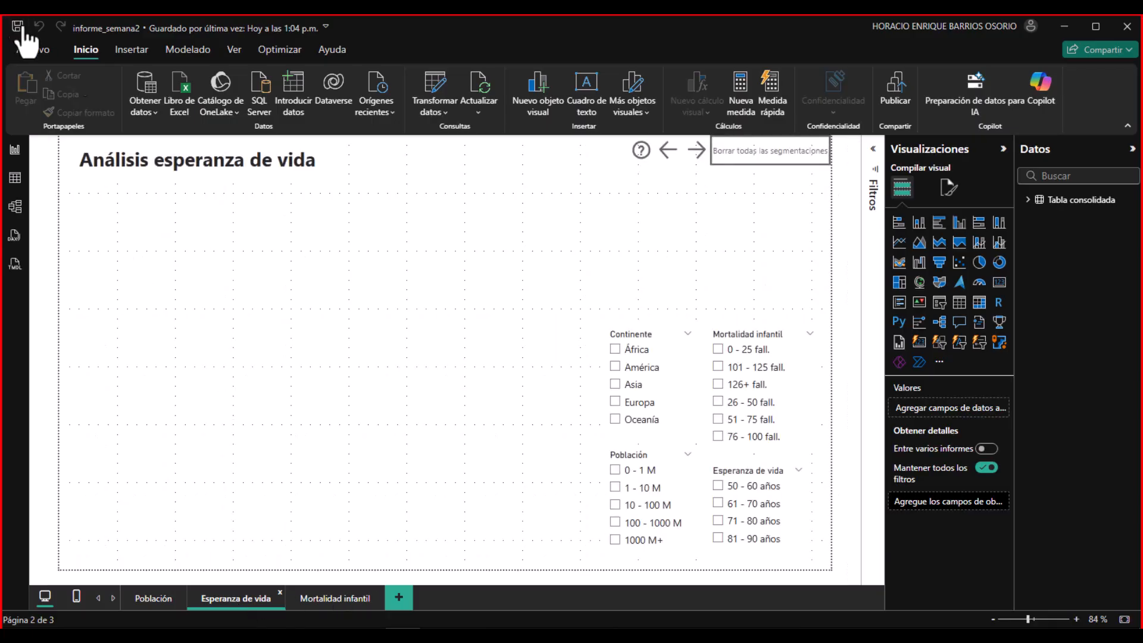
- Review the four slicers and the free canvas space on the Mortalidad infantil and Esperanza de vida pages
left_click(327, 598)
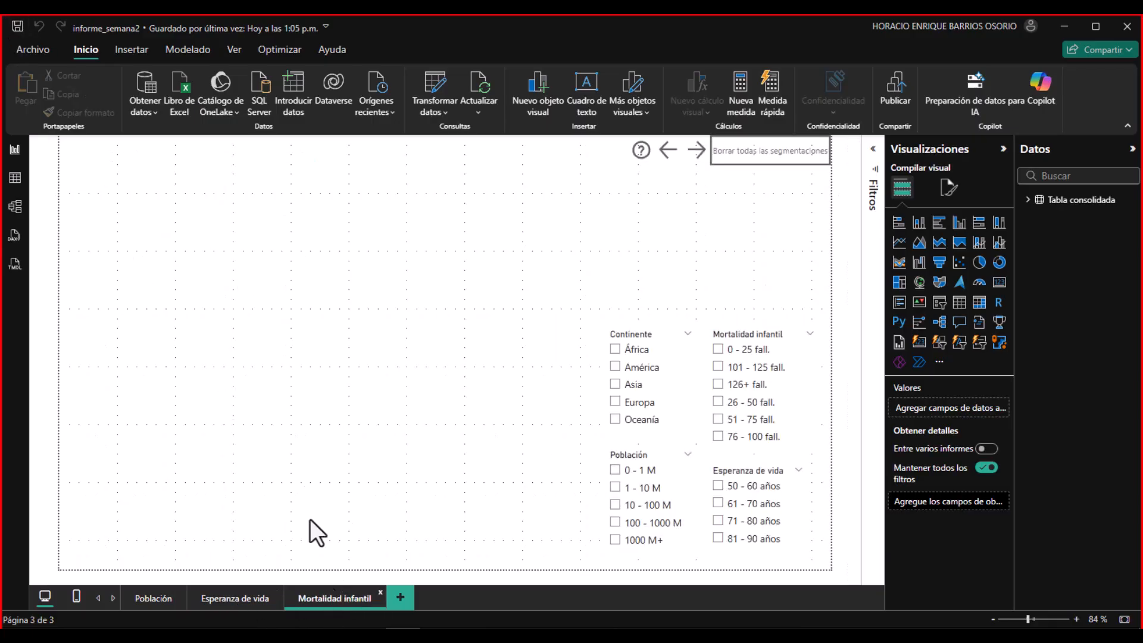
left_click_drag(552, 170, 838, 307)
left_click_drag(830, 179, 515, 314)
left_click_drag(543, 193, 823, 556)
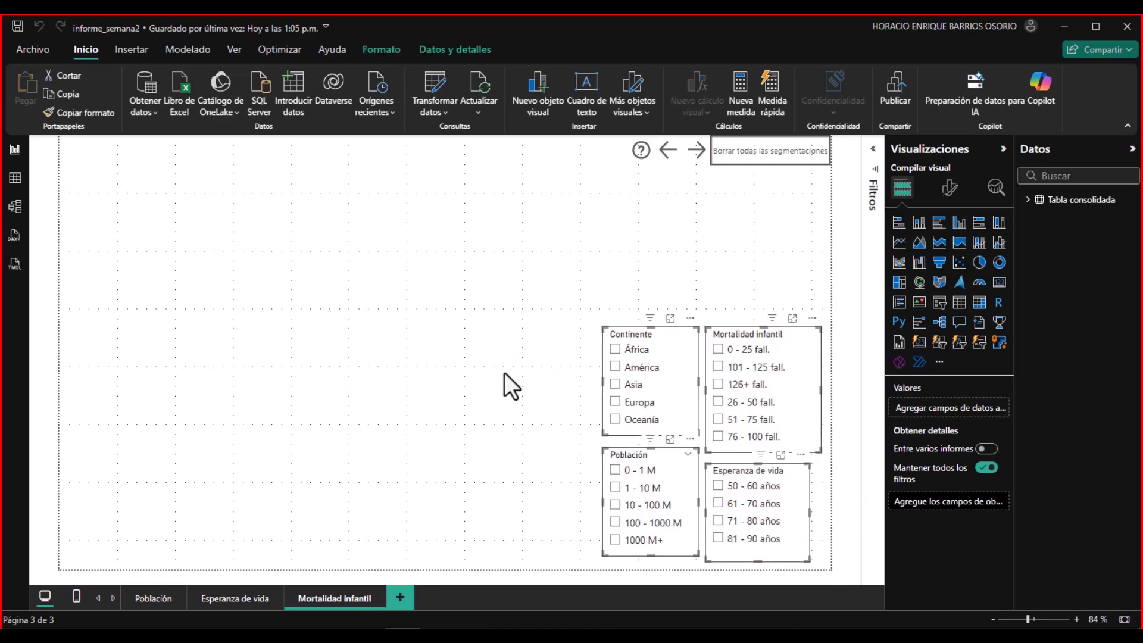
left_click(220, 599)
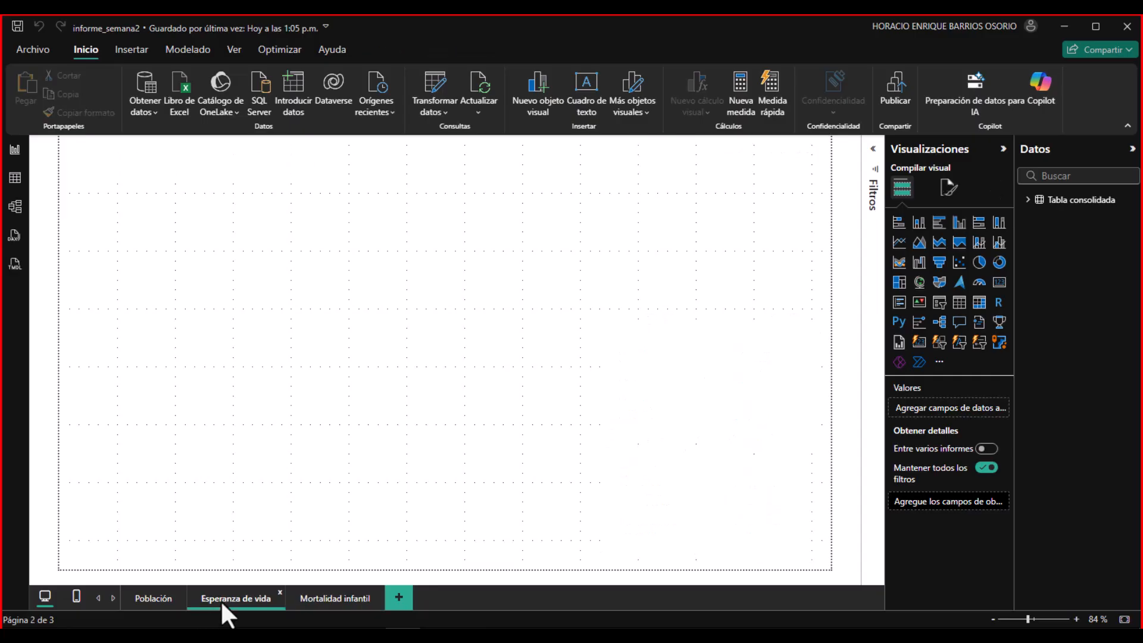
left_click(311, 600)
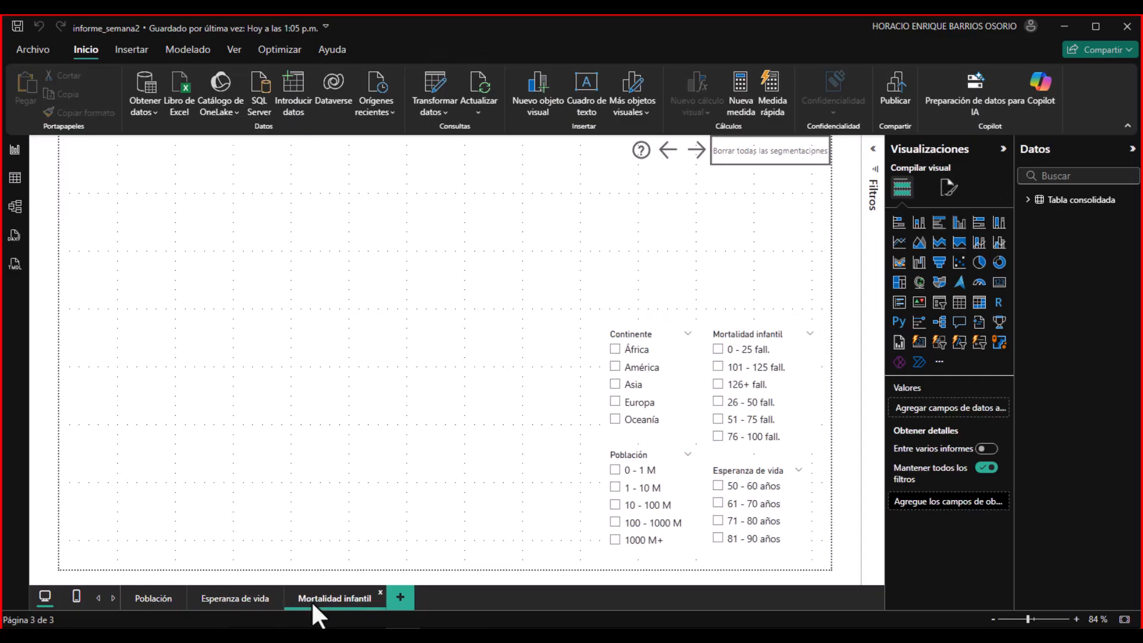
left_click(274, 604)
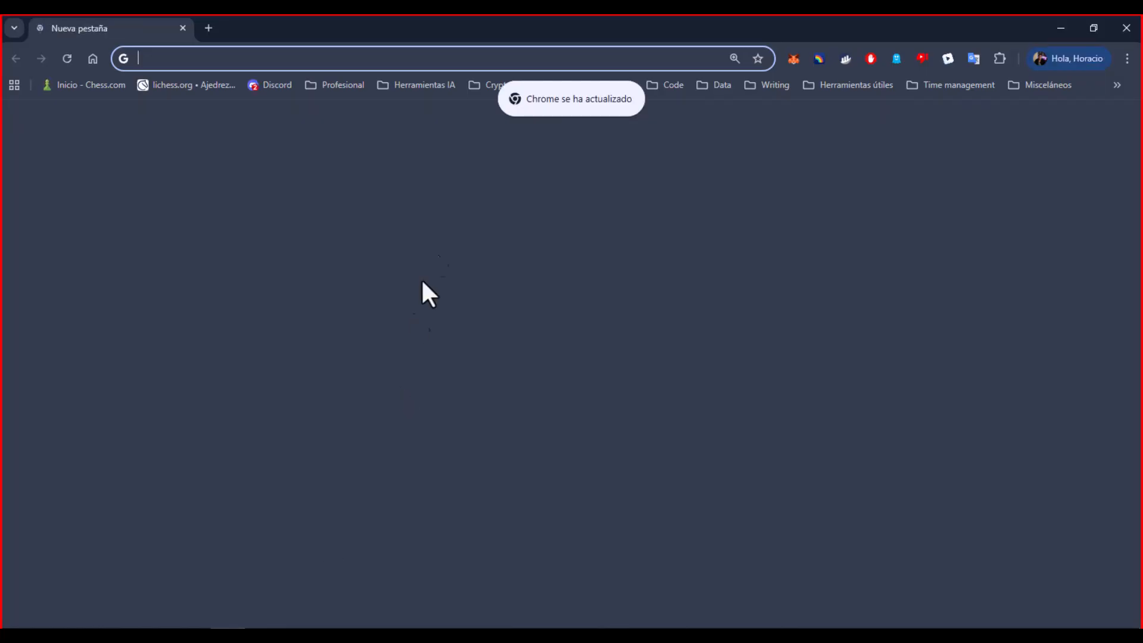
- In Chrome, find "noti" among the visited pages and open the Notion page "Curso de Power BI Básico - Intermedio I-Promoción IIIPAC2025"
left_click(525, 64)
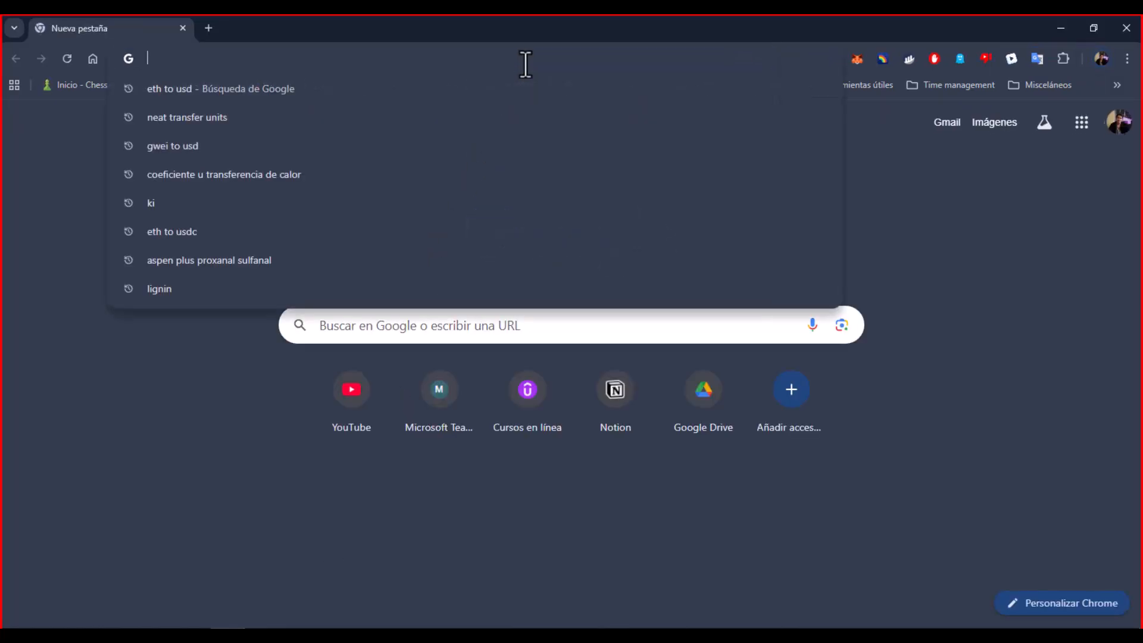
type("noti")
key("Down")
key("Down")
key("Down")
key("Down")
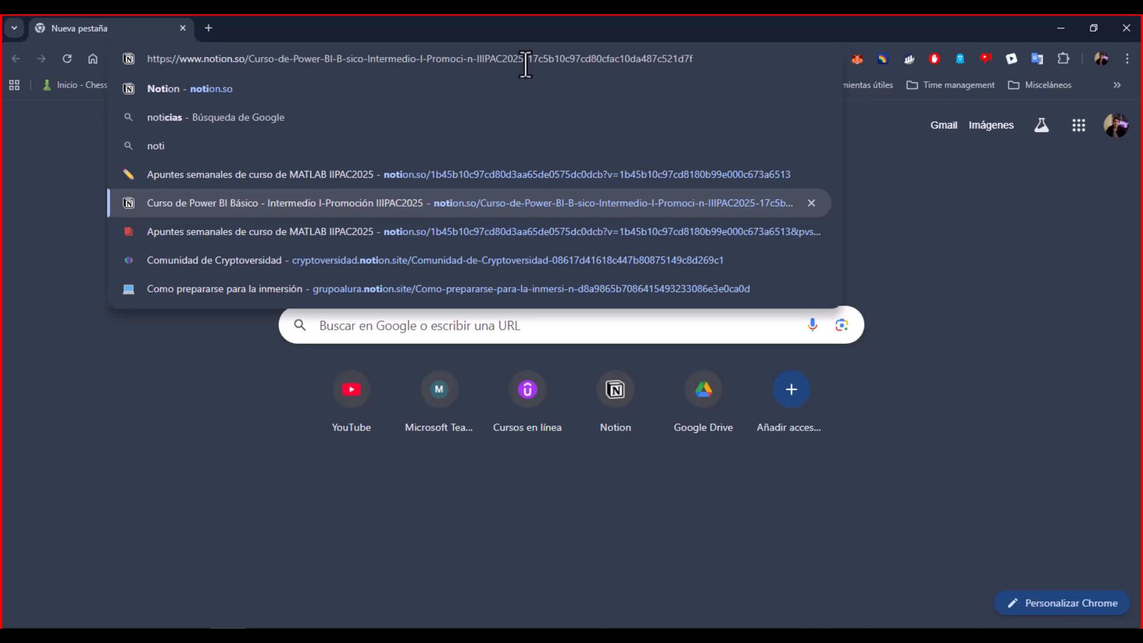
key("Return")
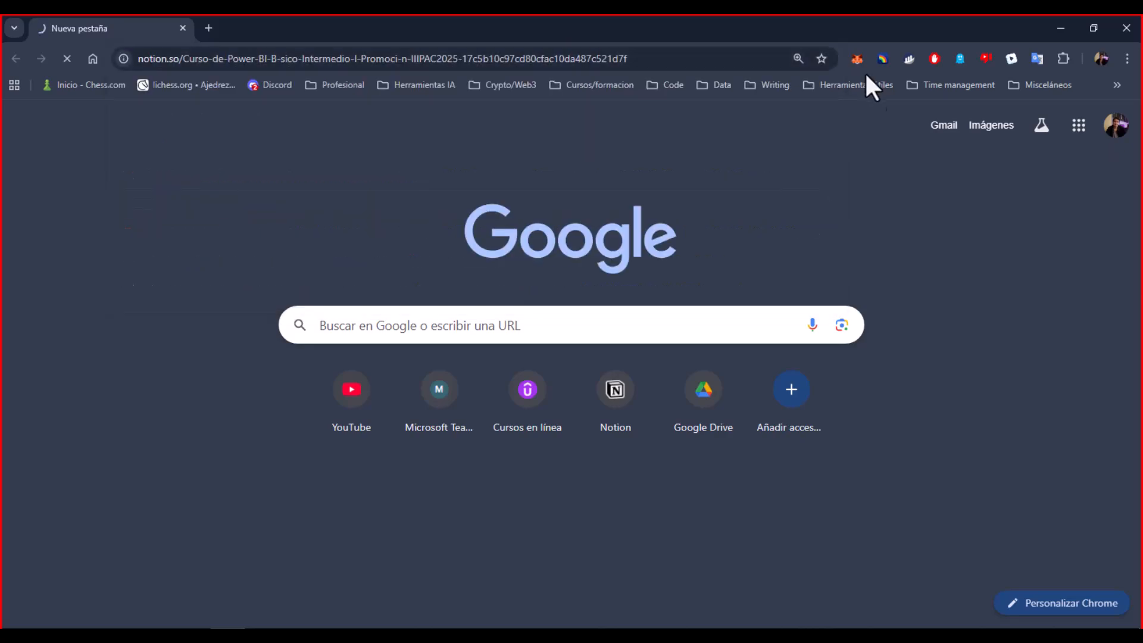
- Open "Instrucciones TAREA 2 de Curso de Power BI" from the course page's Entrega de tareas section and view its beginning
left_click(1062, 24)
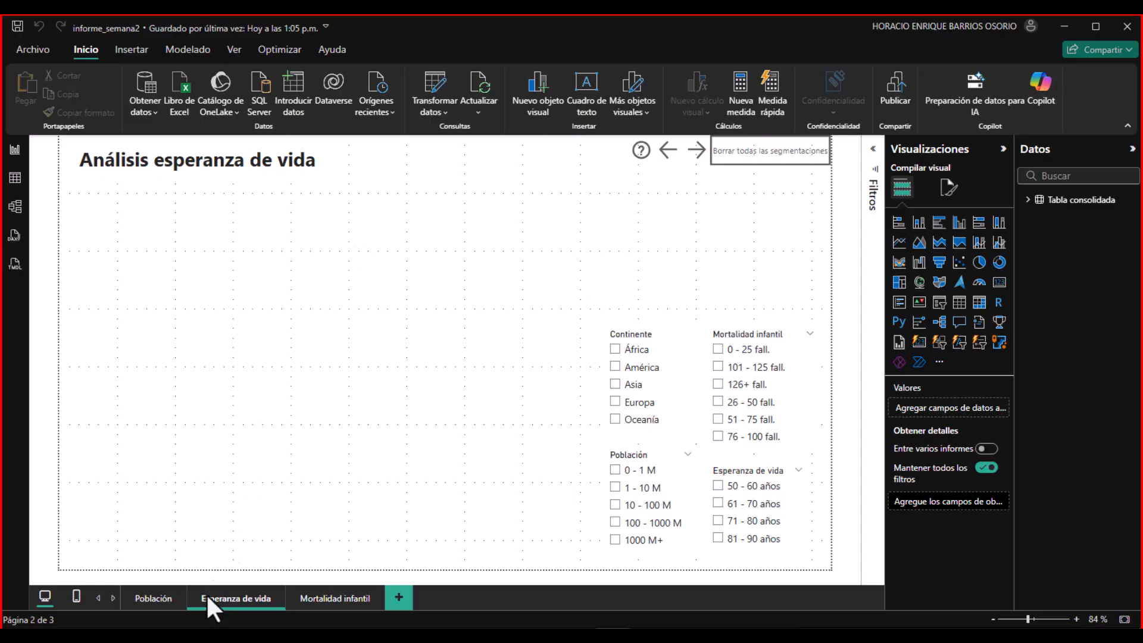
mouse_move(227, 635)
key("alt+Tab")
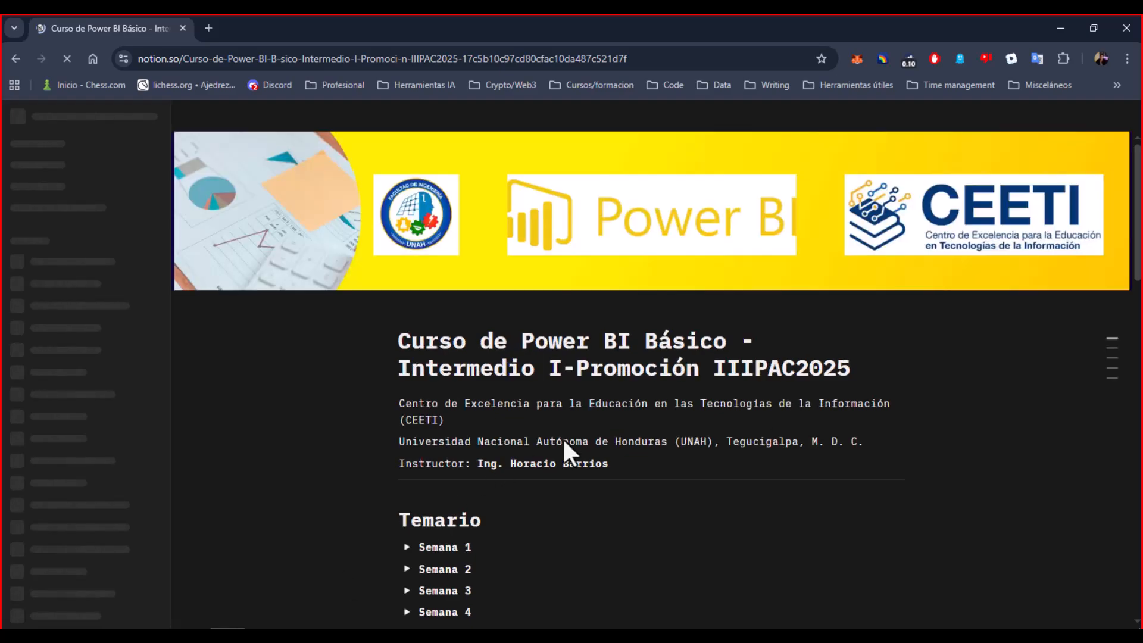
scroll(563, 438, "down", 8)
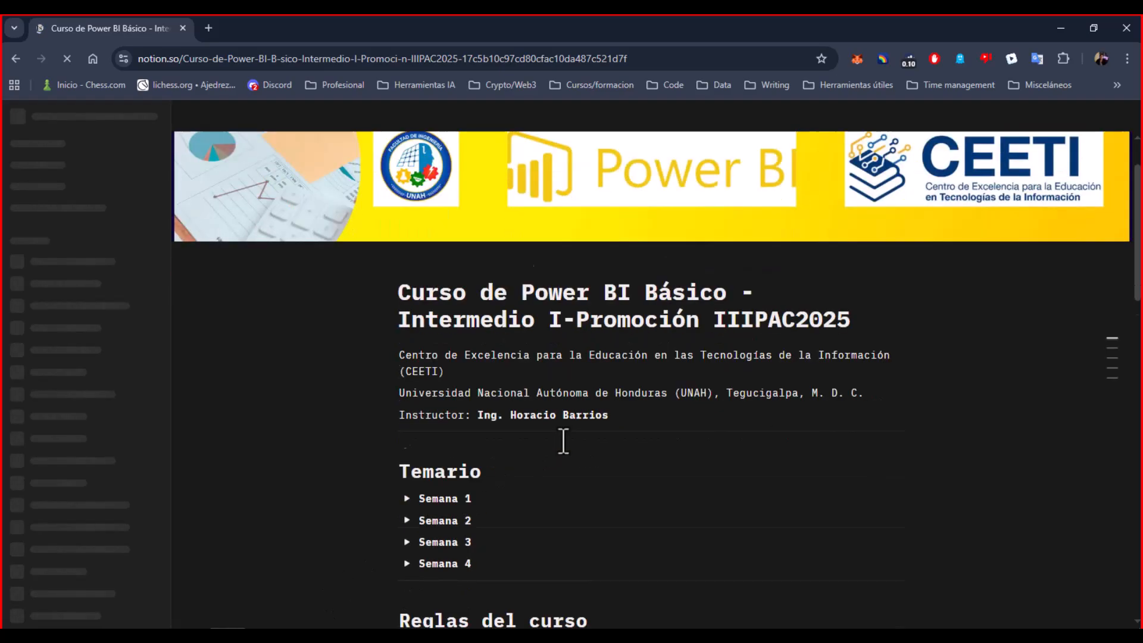
scroll(562, 437, "down", 6)
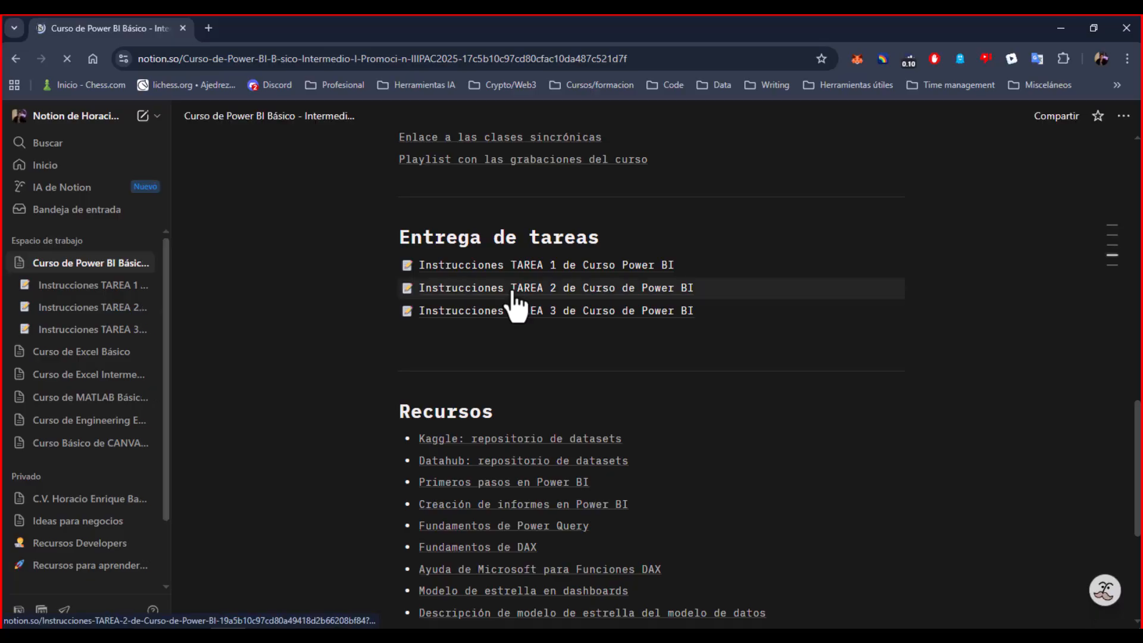
mouse_move(513, 298)
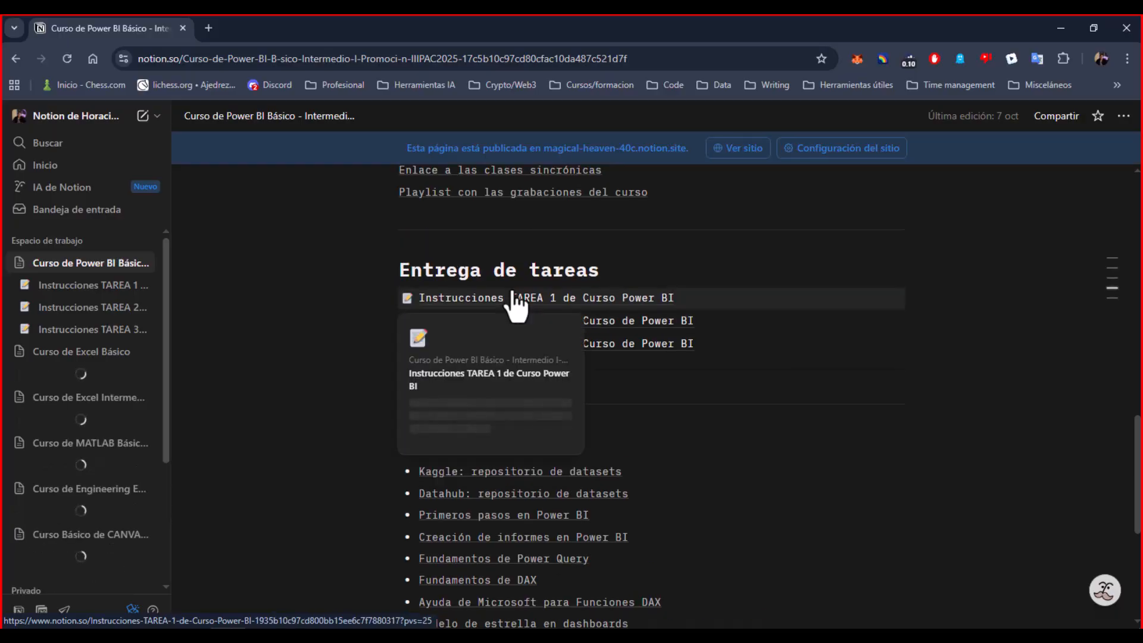
left_click(639, 321)
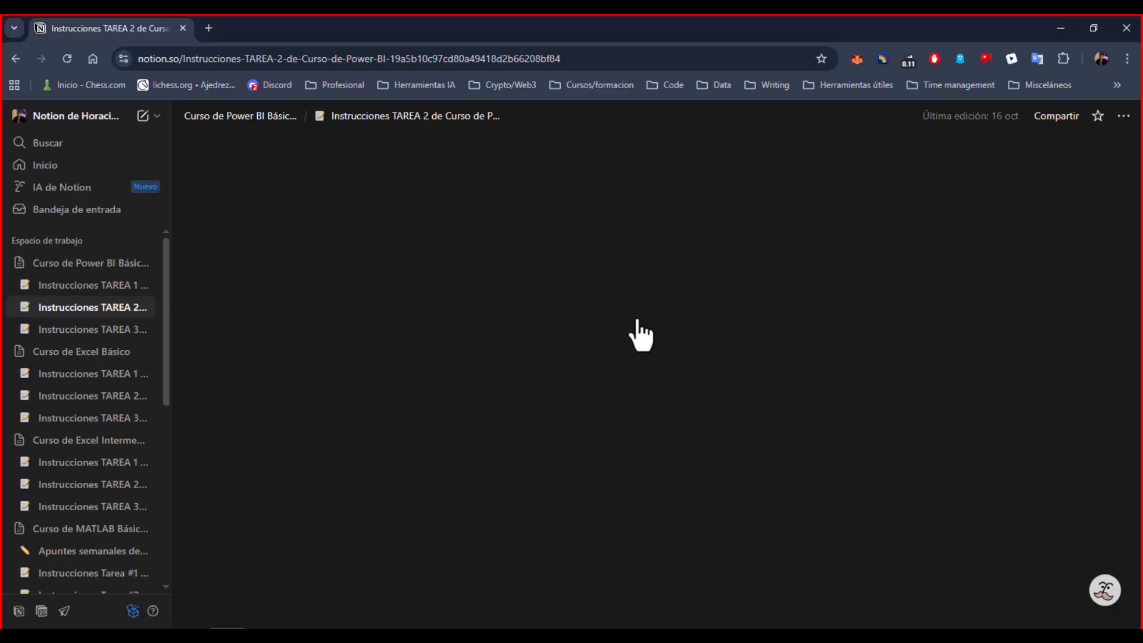
scroll(552, 366, "down", 2)
scroll(552, 367, "down", 2)
scroll(551, 365, "up", 1)
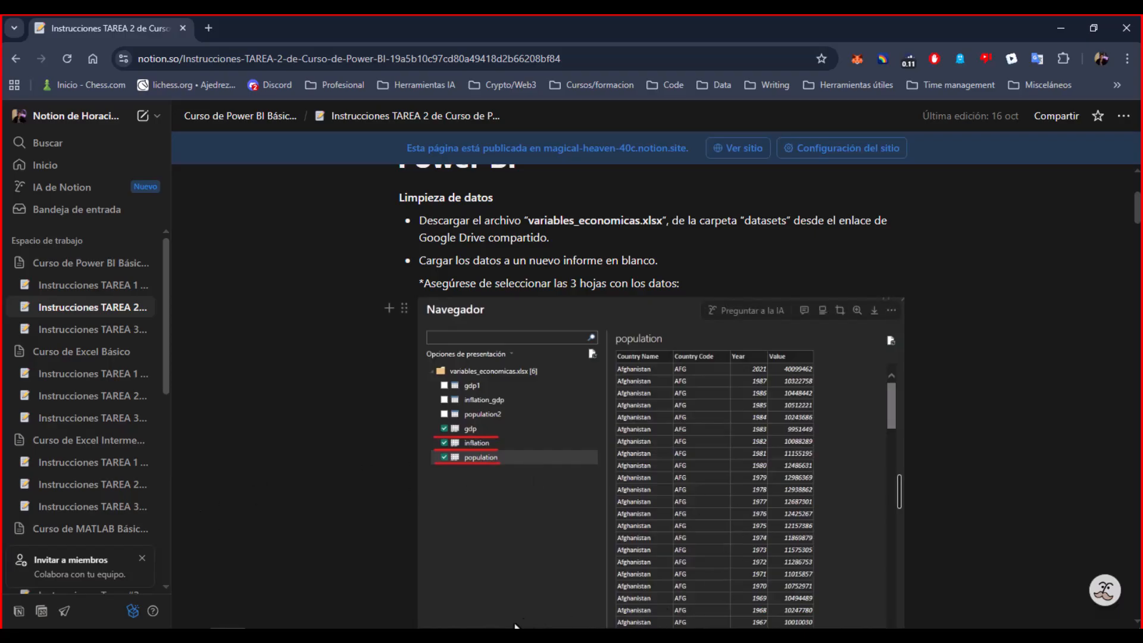
- Switch to Power BI Desktop and create a new blank report
left_click(402, 634)
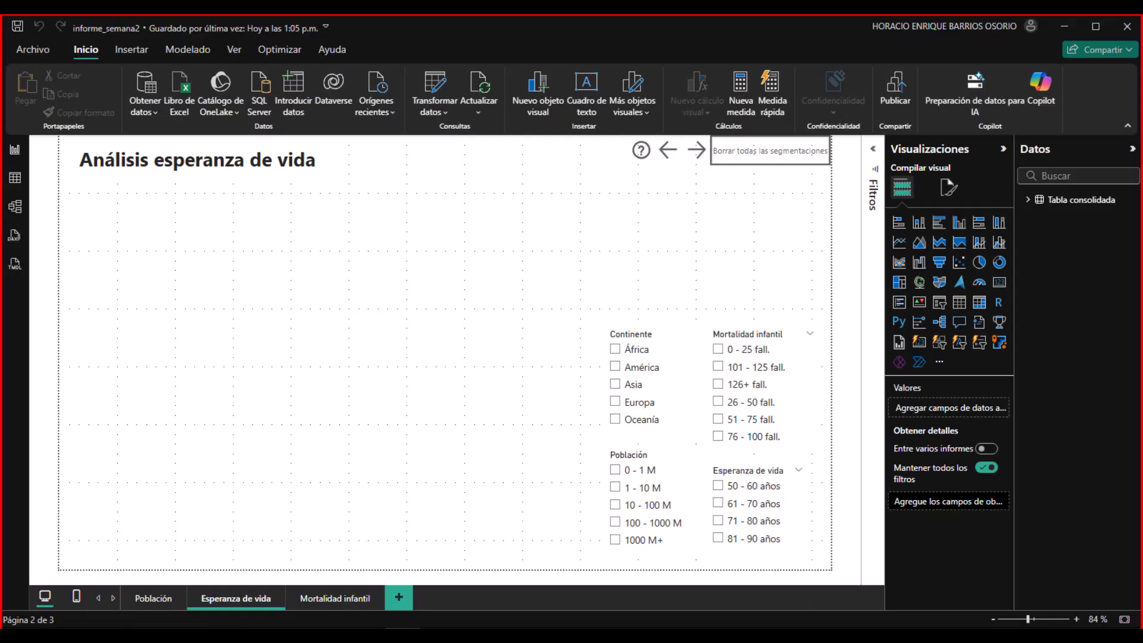
left_click(23, 59)
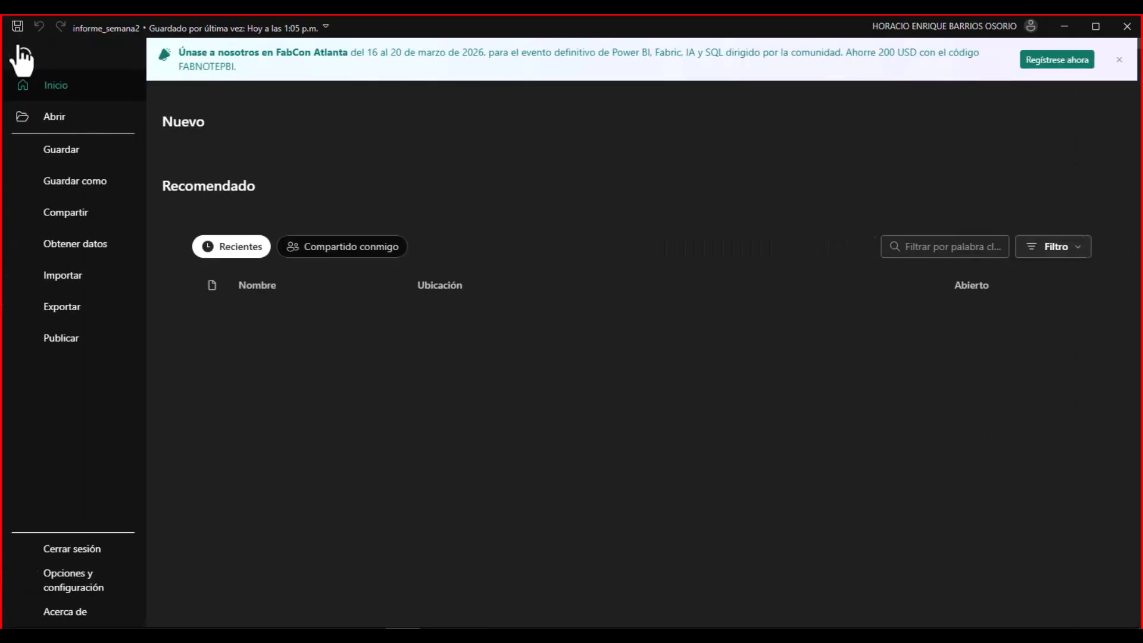
left_click(246, 193)
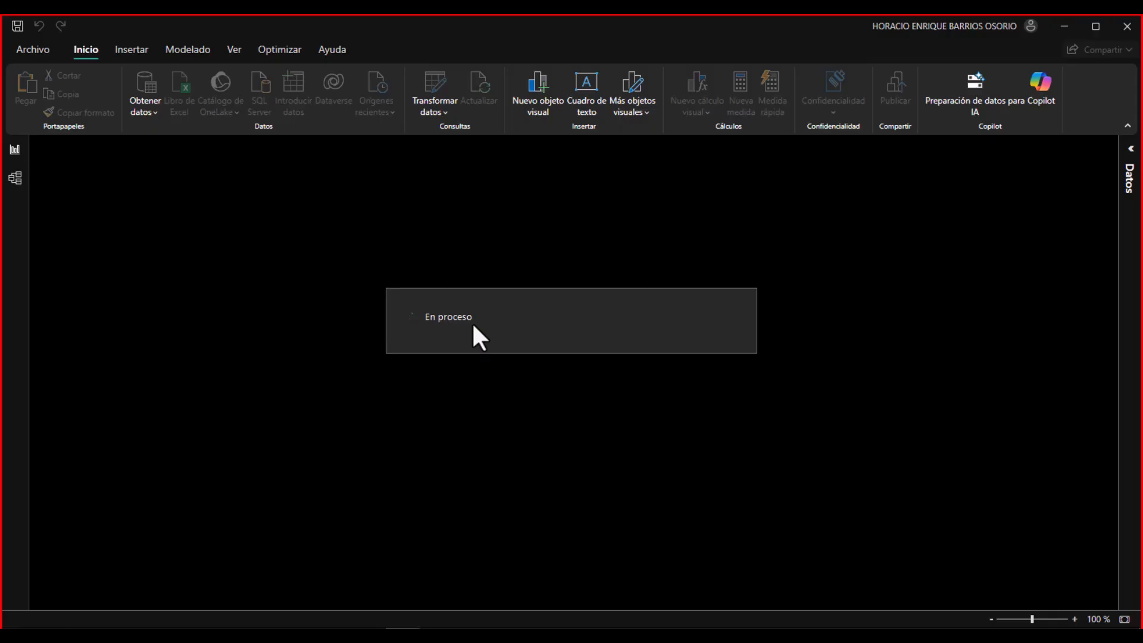
- Switch to Chrome, open the published site version of the TAREA 2 instructions and close the workspace copy
left_click(228, 635)
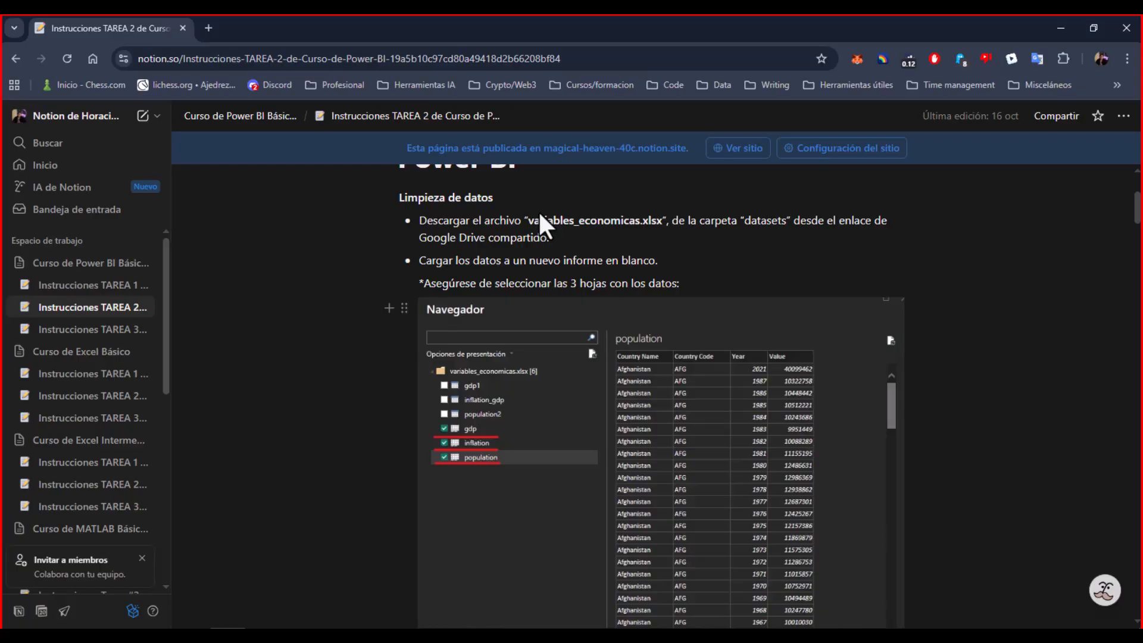
left_click(737, 156)
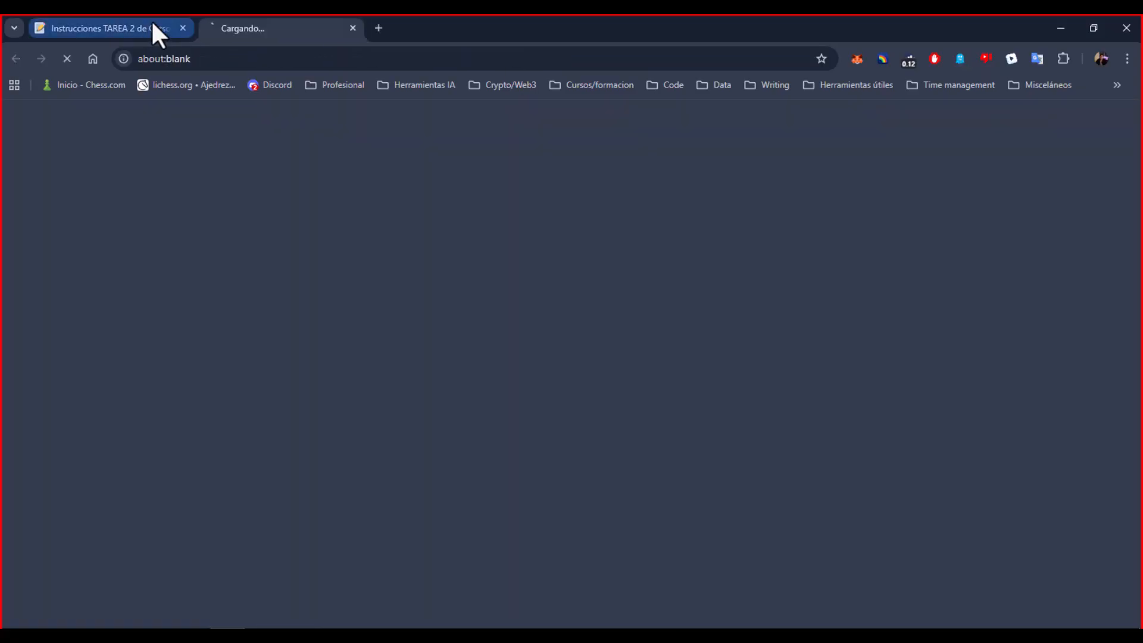
left_click(183, 28)
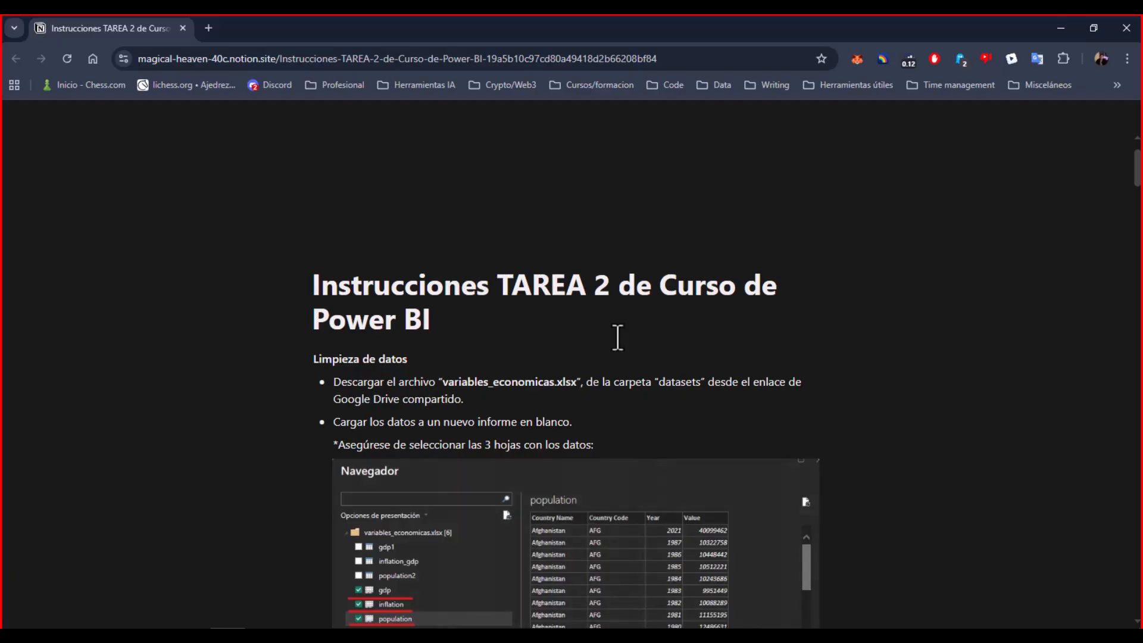
- Read the Limpieza de datos instructions on loading variables_economicas.xlsx and renaming the column headers in the three tables
scroll(618, 338, "down", 1)
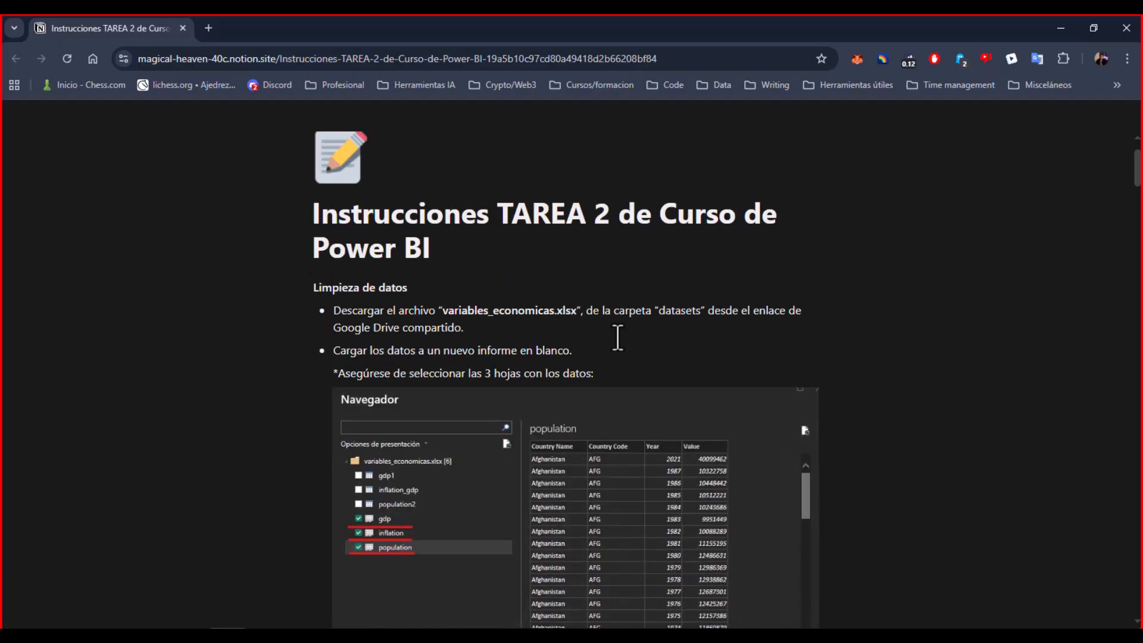
scroll(618, 337, "down", 1)
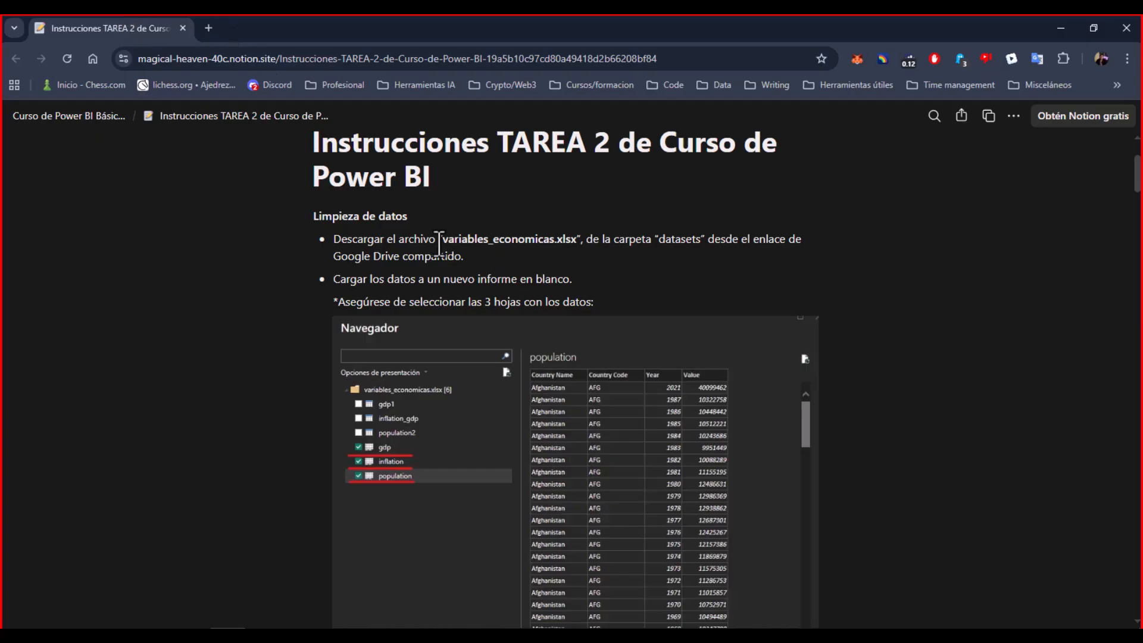
scroll(470, 230, "down", 2)
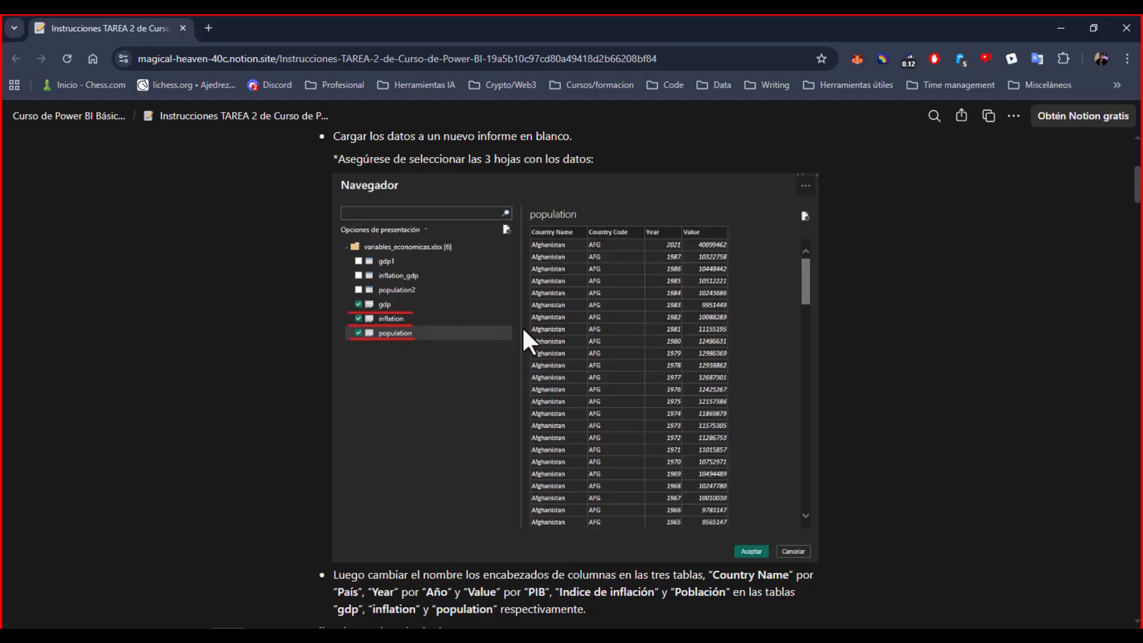
scroll(617, 360, "down", 3)
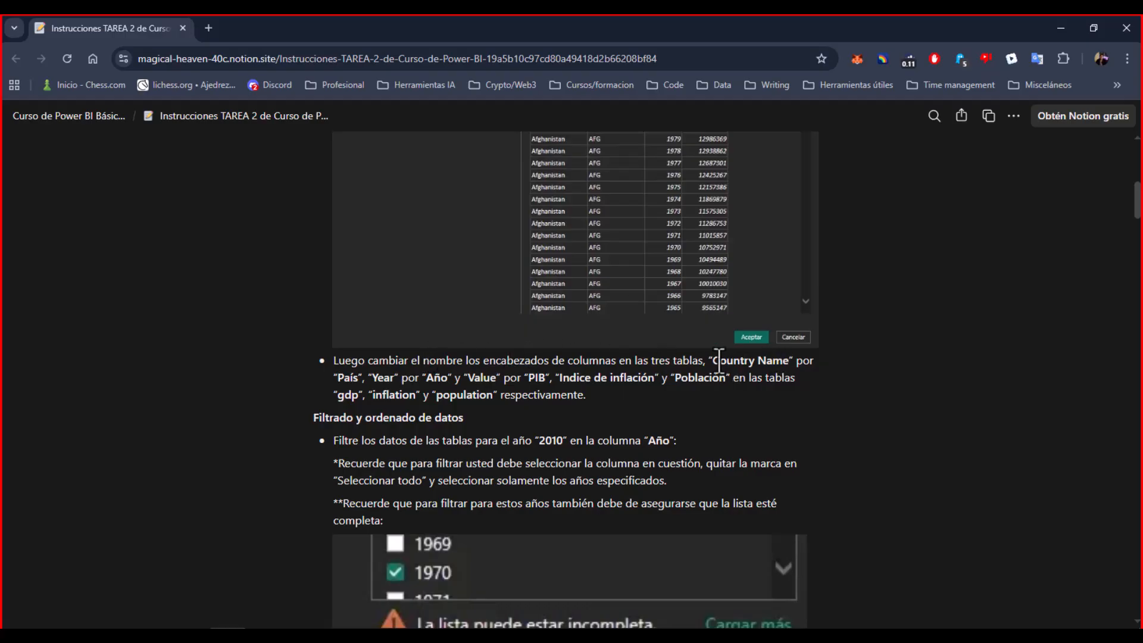
left_click_drag(711, 364, 789, 364)
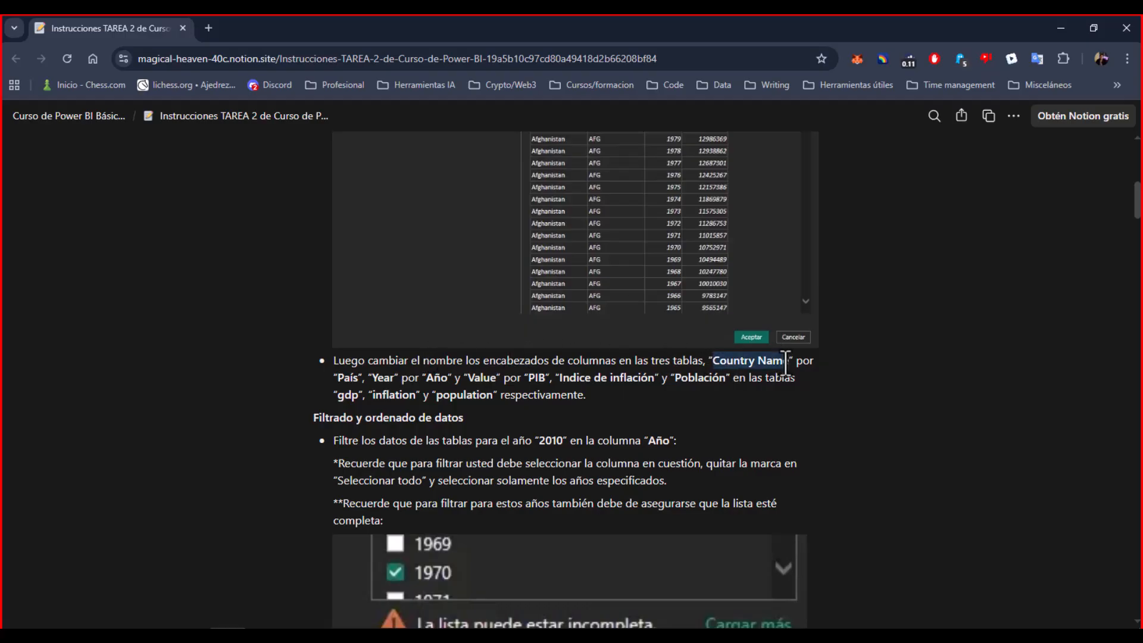
double_click(348, 377)
double_click(380, 378)
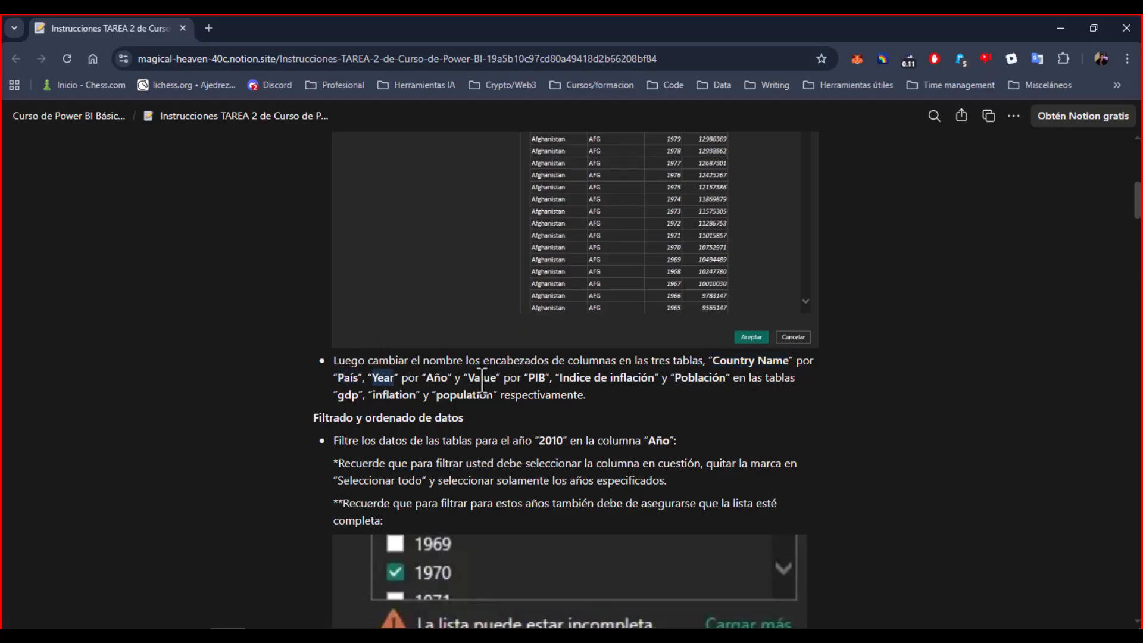
double_click(486, 377)
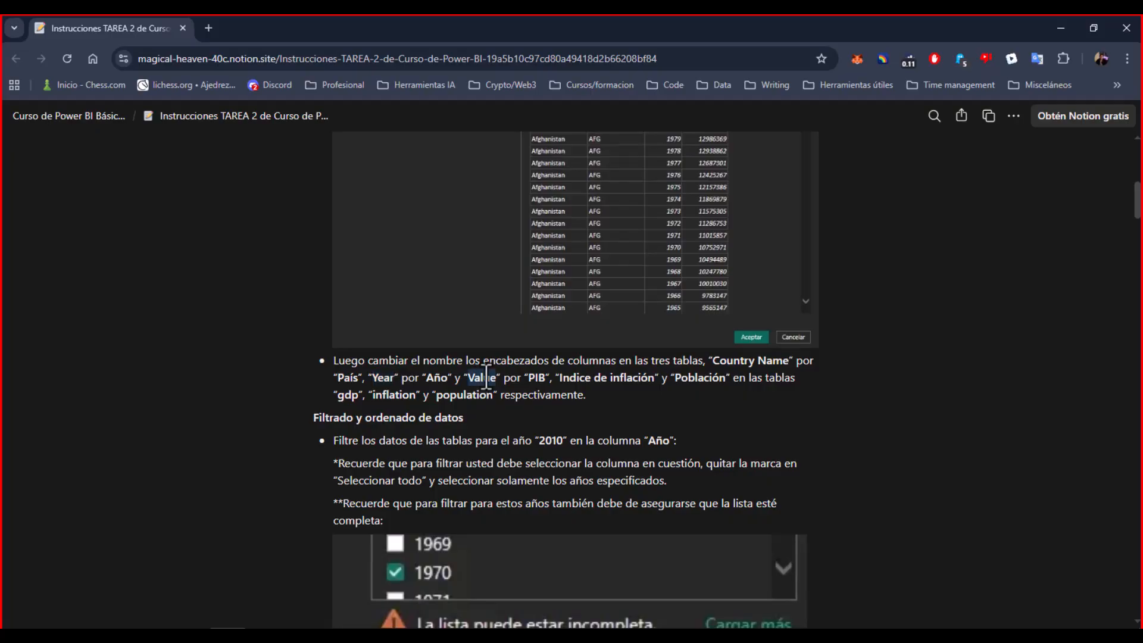
double_click(536, 377)
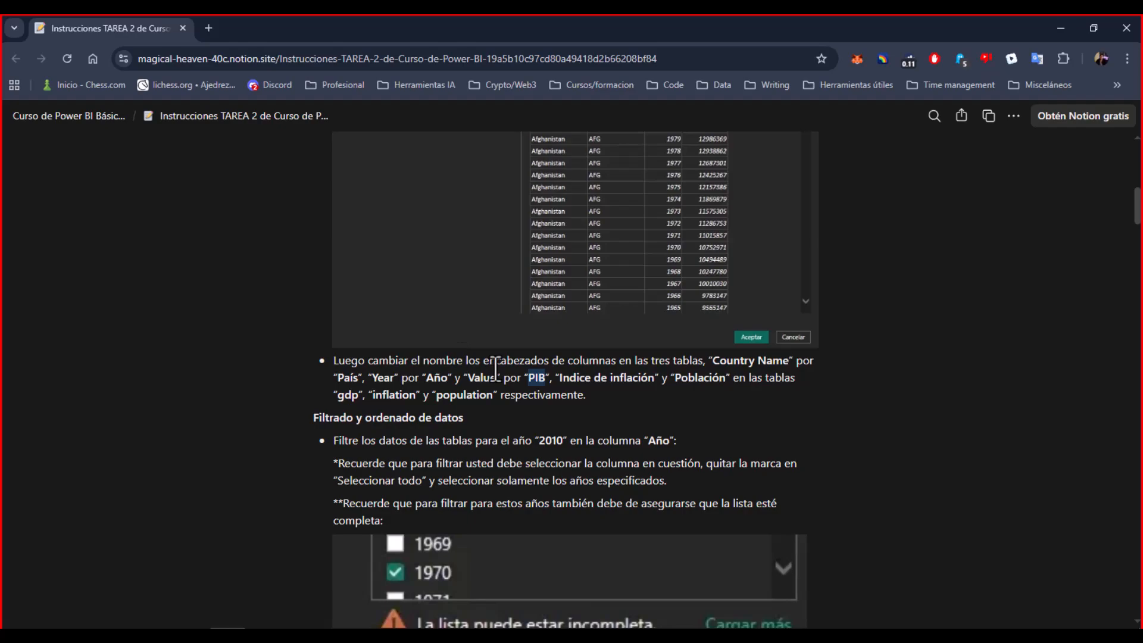
- Read the Filtrado y ordenado de datos instructions on filtering the tables by year and sorting them by País
scroll(592, 394, "down", 1)
scroll(592, 394, "down", 1)
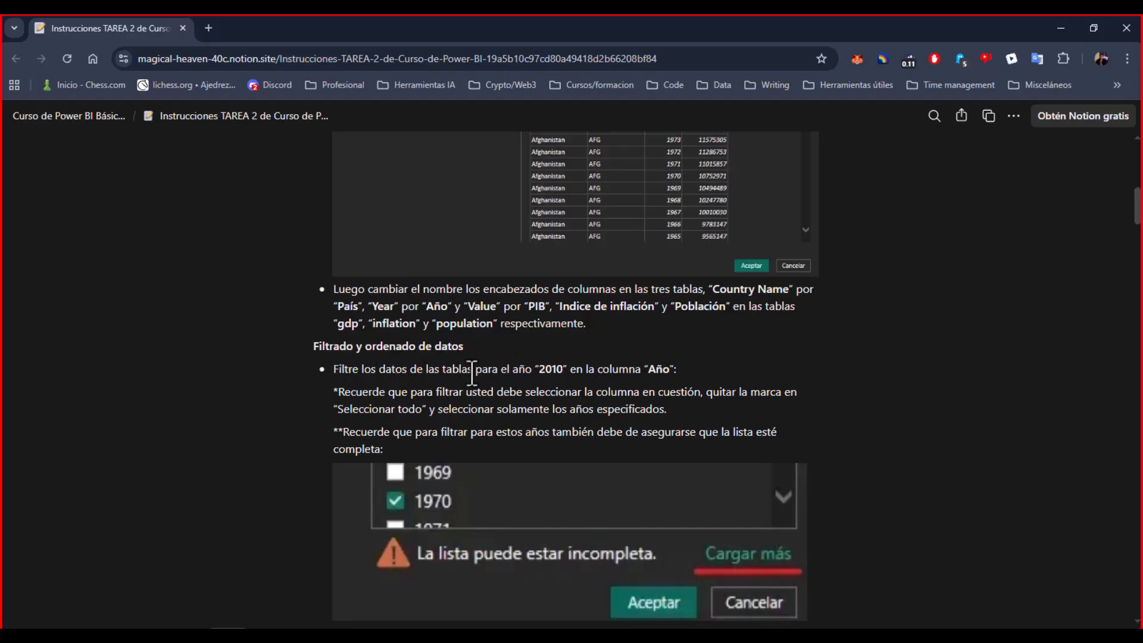
double_click(545, 368)
scroll(580, 360, "down", 2)
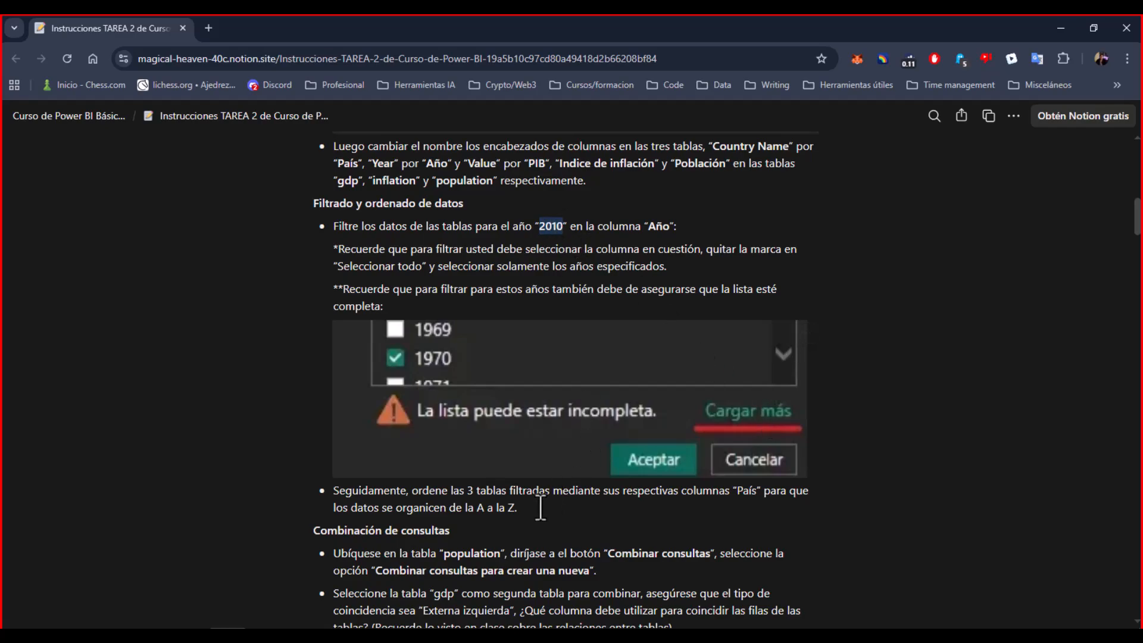
scroll(542, 506, "down", 1)
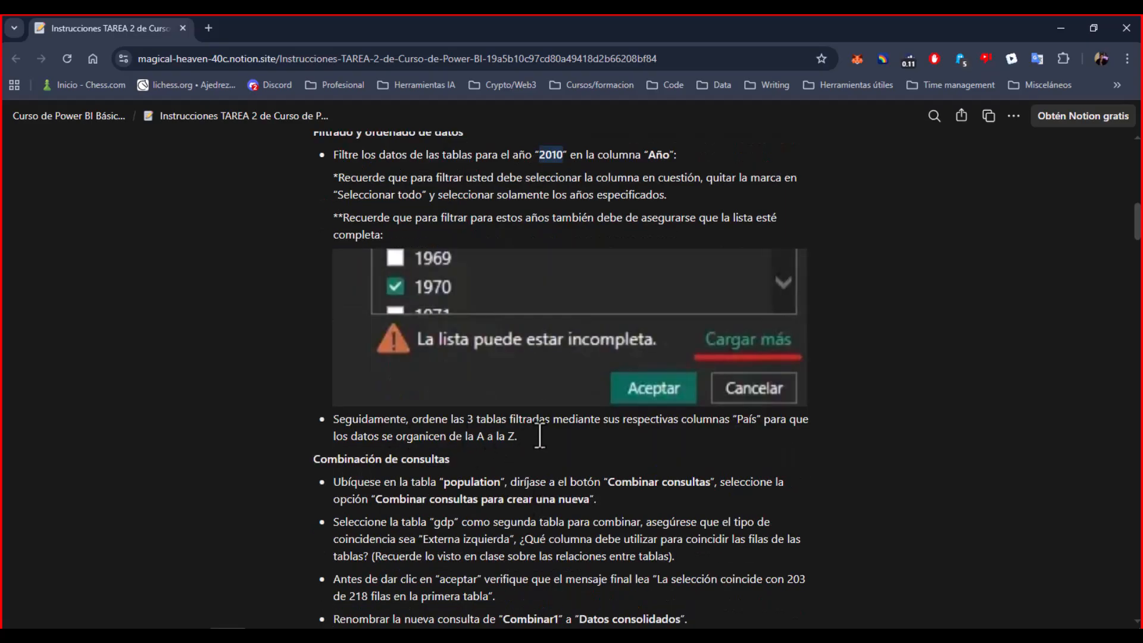
scroll(553, 431, "down", 2)
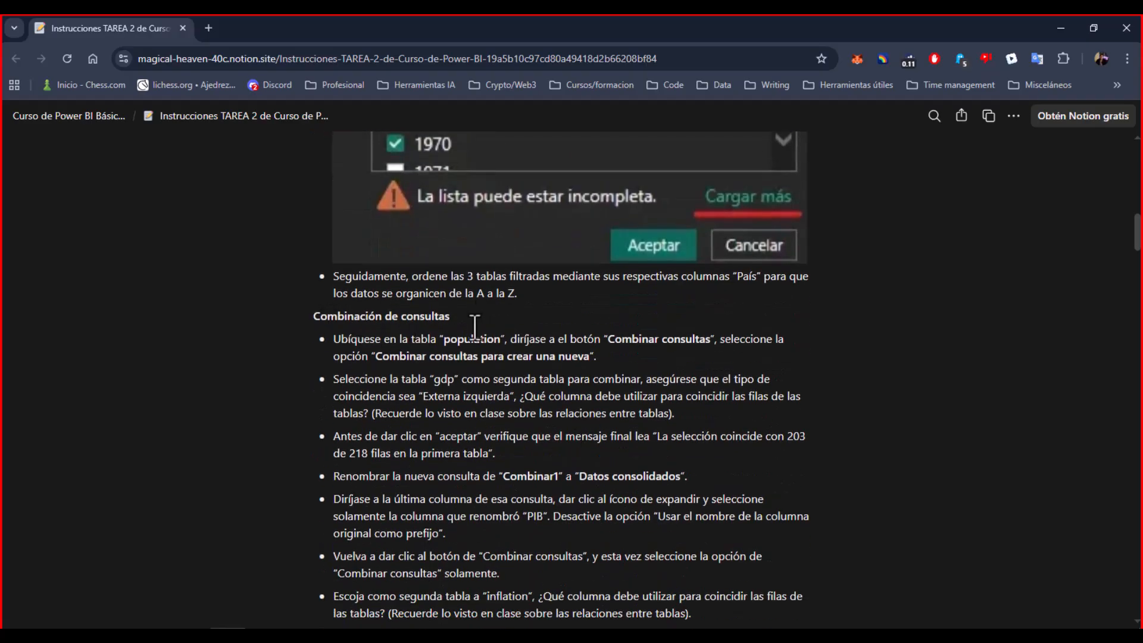
- Read the Combinación de consultas instructions on merging population with gdp into a new query, including the join type and matching column
double_click(458, 338)
left_click(410, 357)
left_click_drag(376, 357, 591, 357)
left_click(506, 369)
double_click(439, 381)
scroll(440, 384, "down", 2)
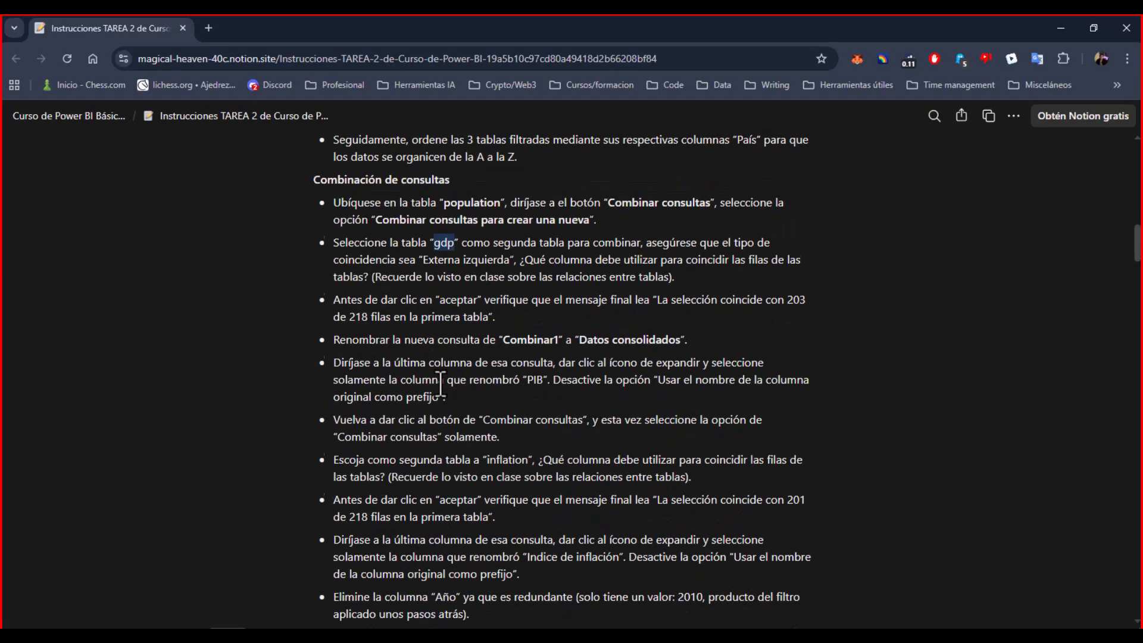
left_click_drag(424, 260, 513, 260)
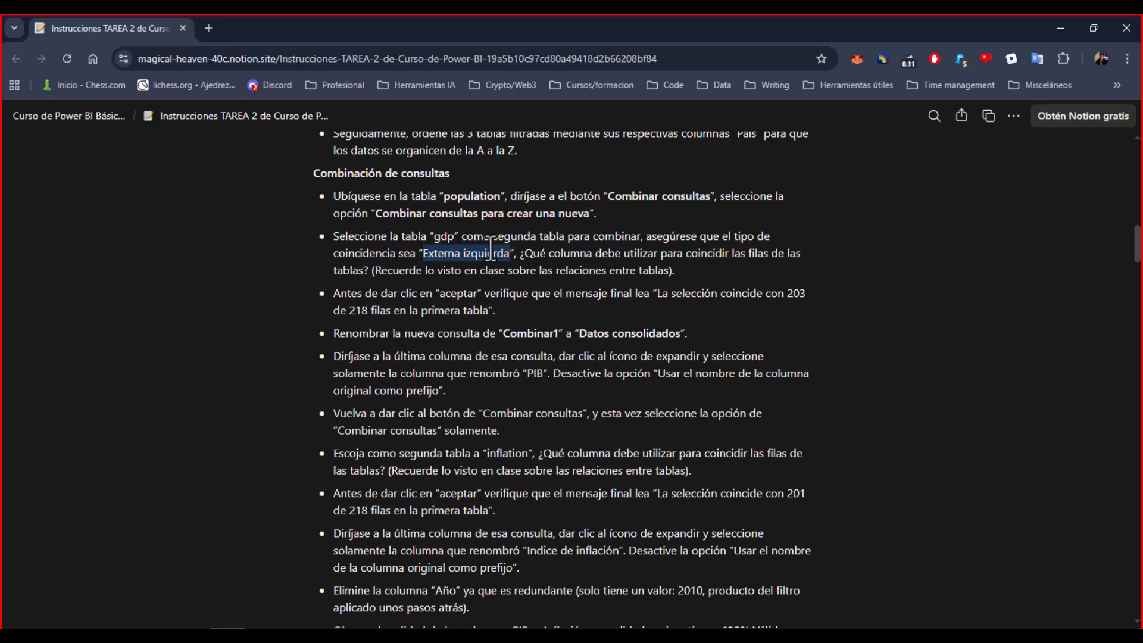
left_click(542, 260)
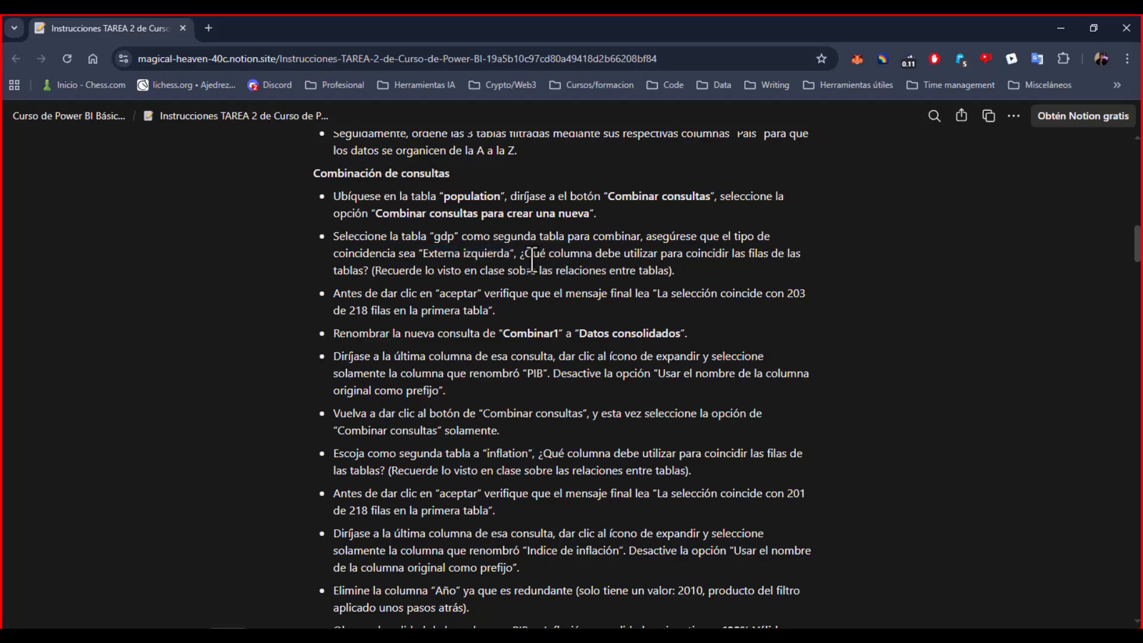
left_click_drag(518, 256, 371, 271)
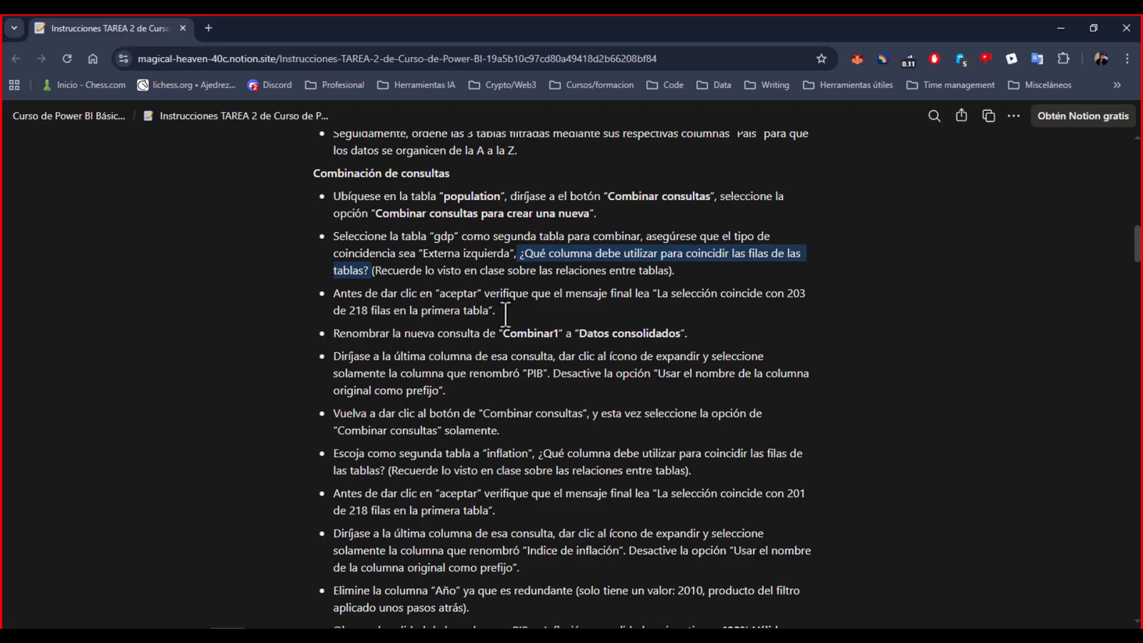
left_click(547, 290)
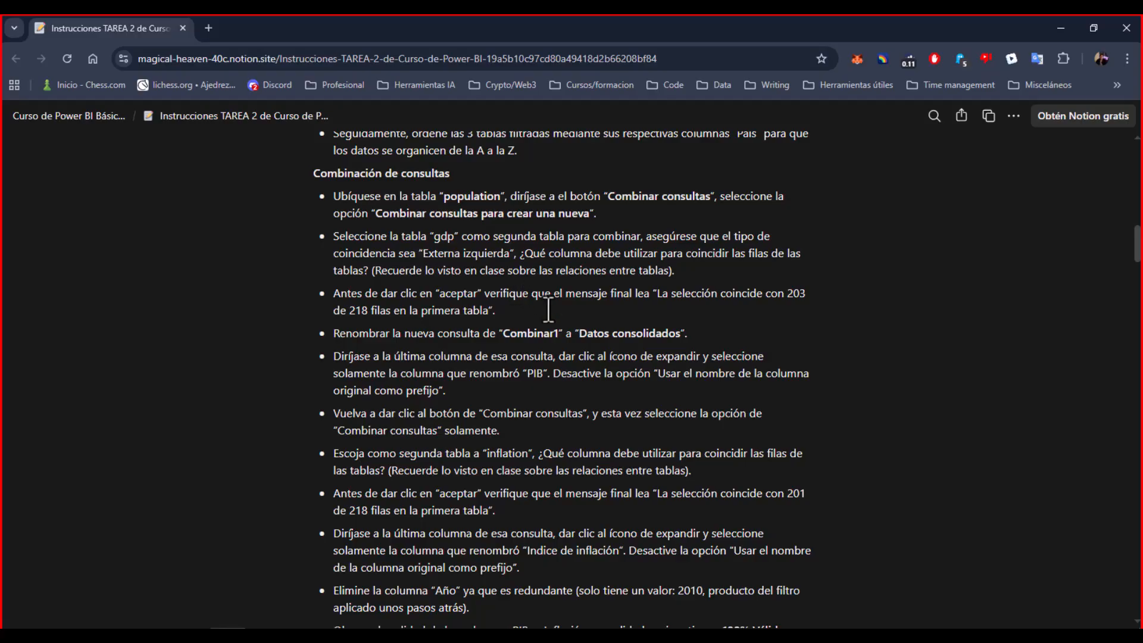
- Examine the row-match message to verify before accepting the population and gdp merge, rechecking the required join type
left_click_drag(333, 292, 800, 295)
left_click(667, 294)
left_click(371, 315)
double_click(796, 293)
left_click(355, 305)
double_click(355, 306)
left_click(796, 295)
scroll(475, 196, "up", 2)
scroll(475, 196, "down", 1)
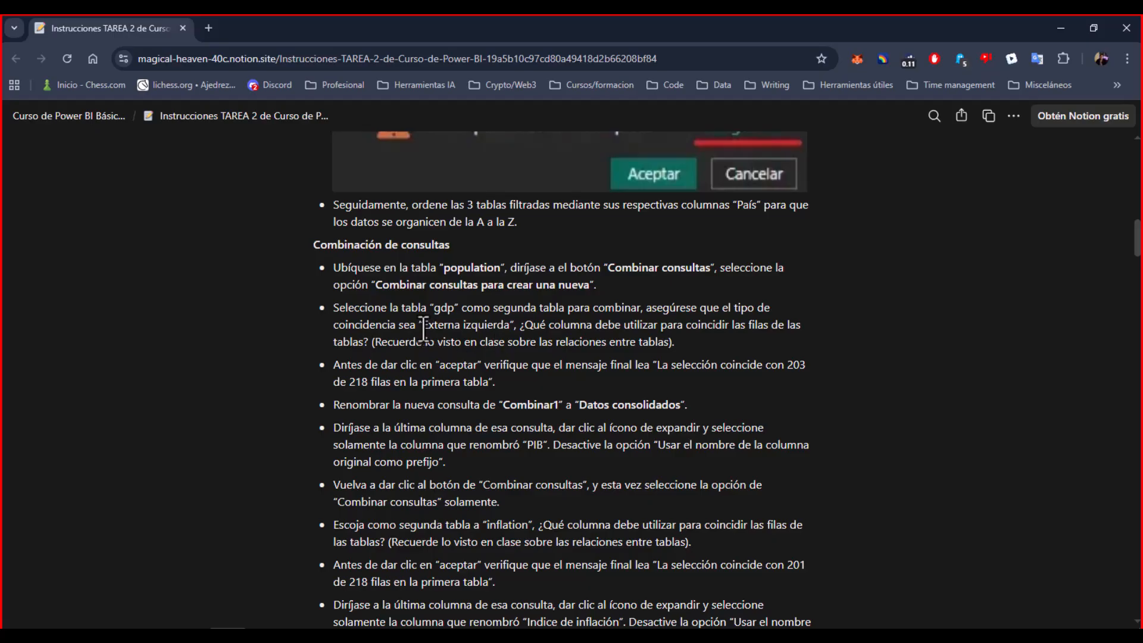
left_click_drag(422, 325, 517, 325)
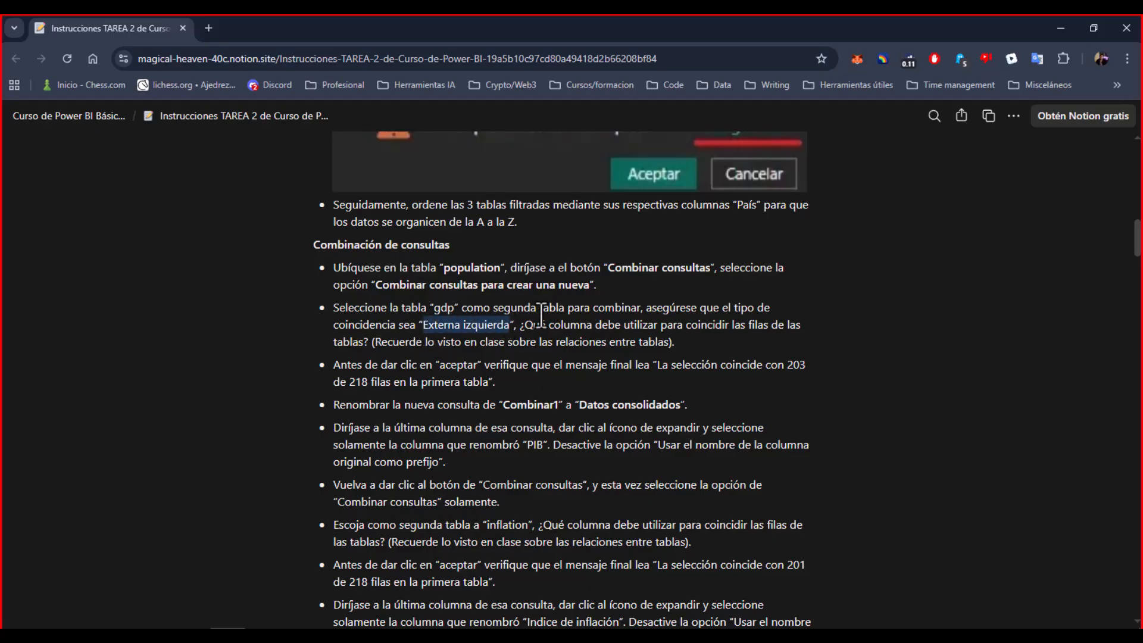
left_click(786, 357)
double_click(796, 364)
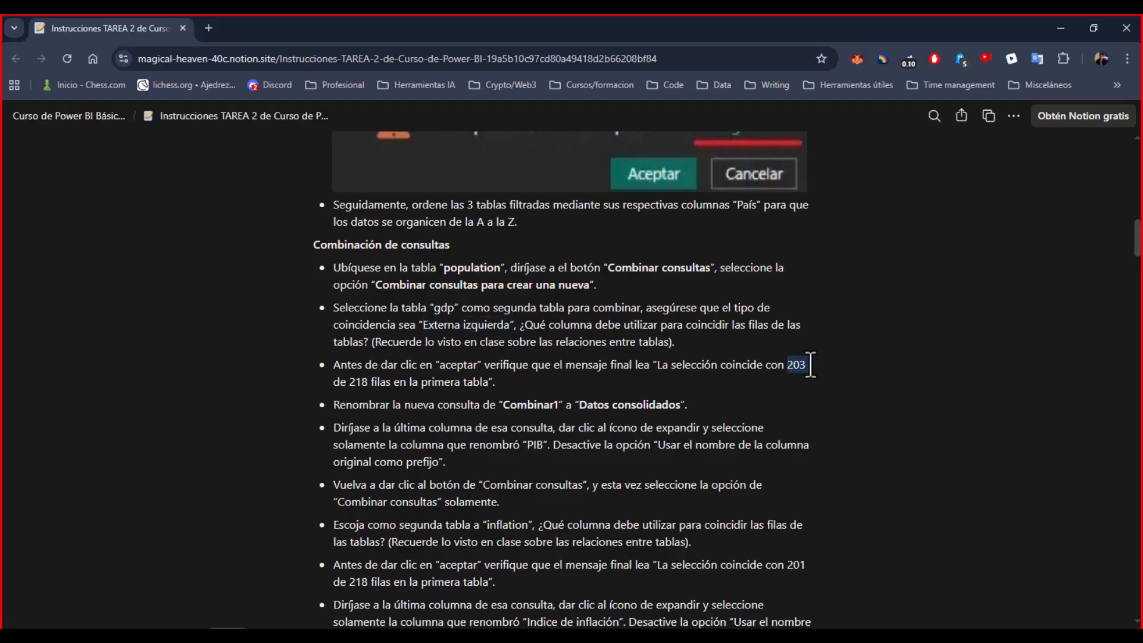
double_click(354, 382)
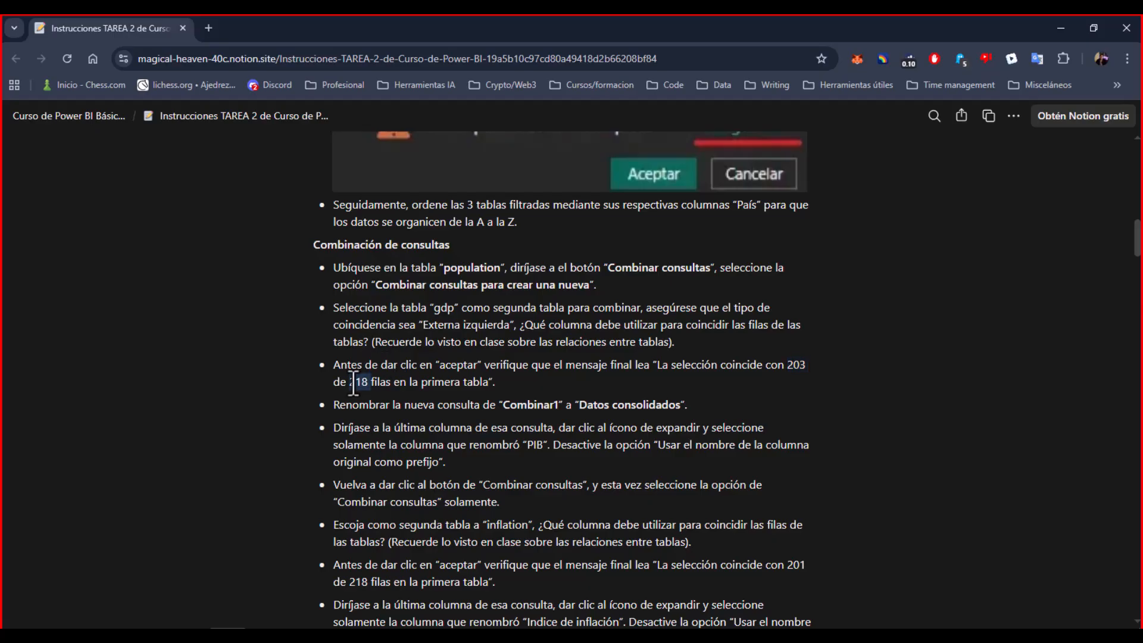
- Read the instructions on renaming the Combinar1 query and expanding only its PIB column without the original column name prefix
scroll(353, 382, "down", 2)
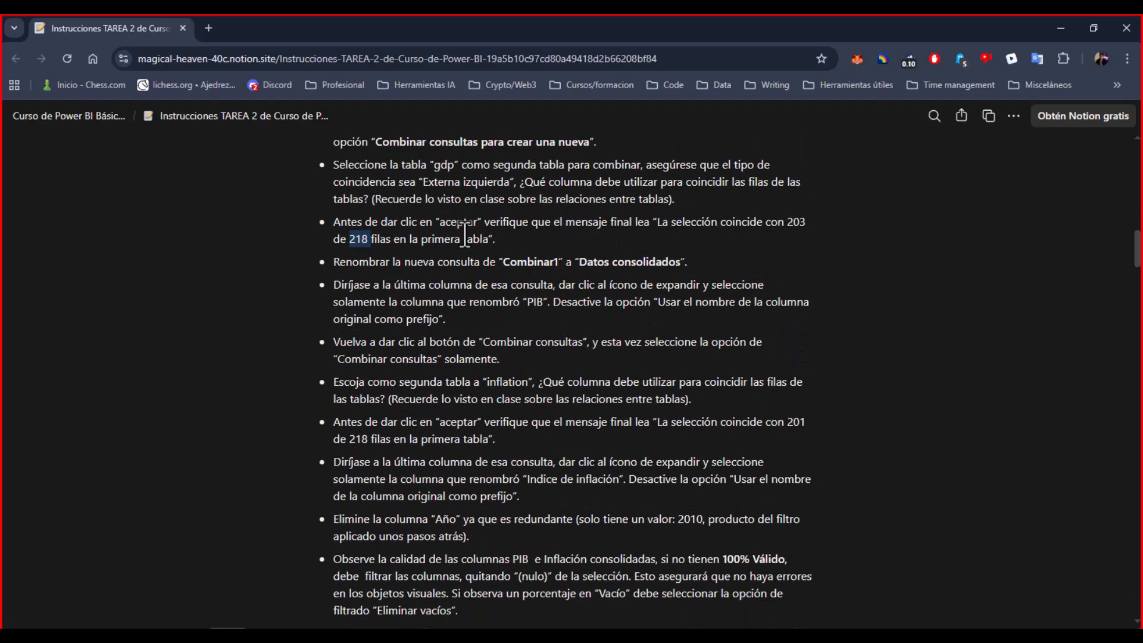
left_click(348, 262)
left_click_drag(335, 263, 544, 264)
double_click(544, 263)
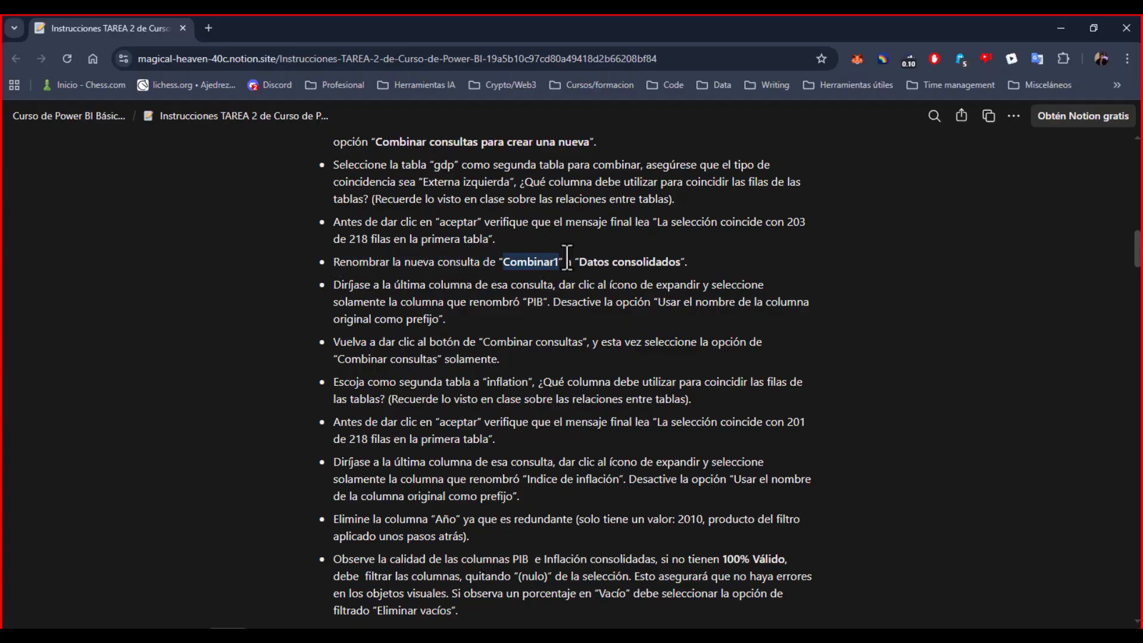
left_click_drag(579, 263, 678, 257)
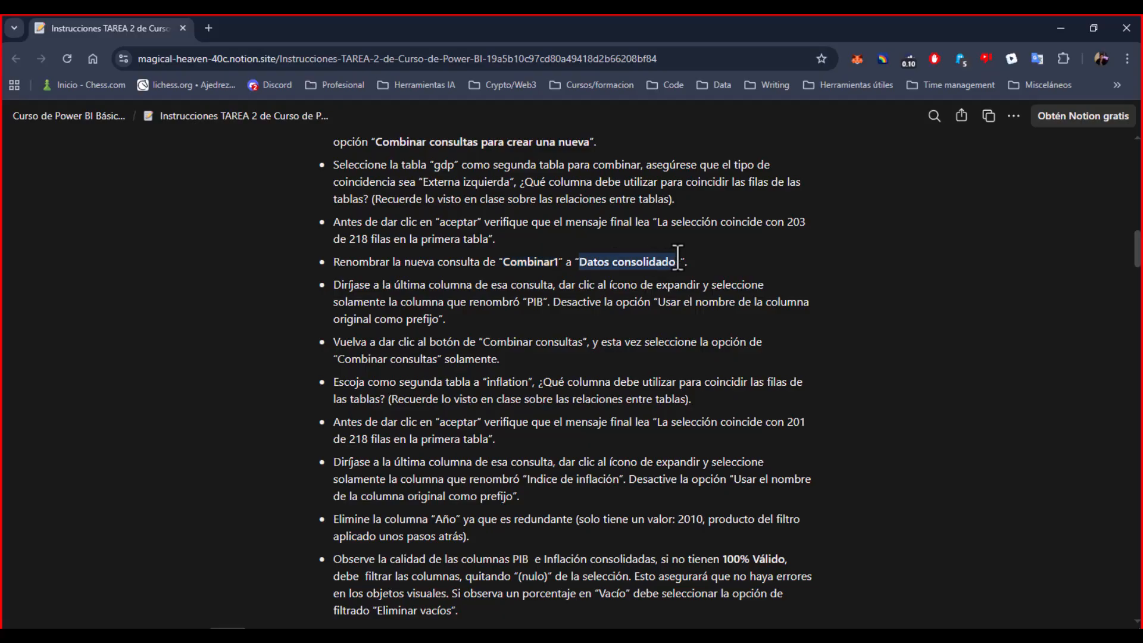
left_click(456, 283)
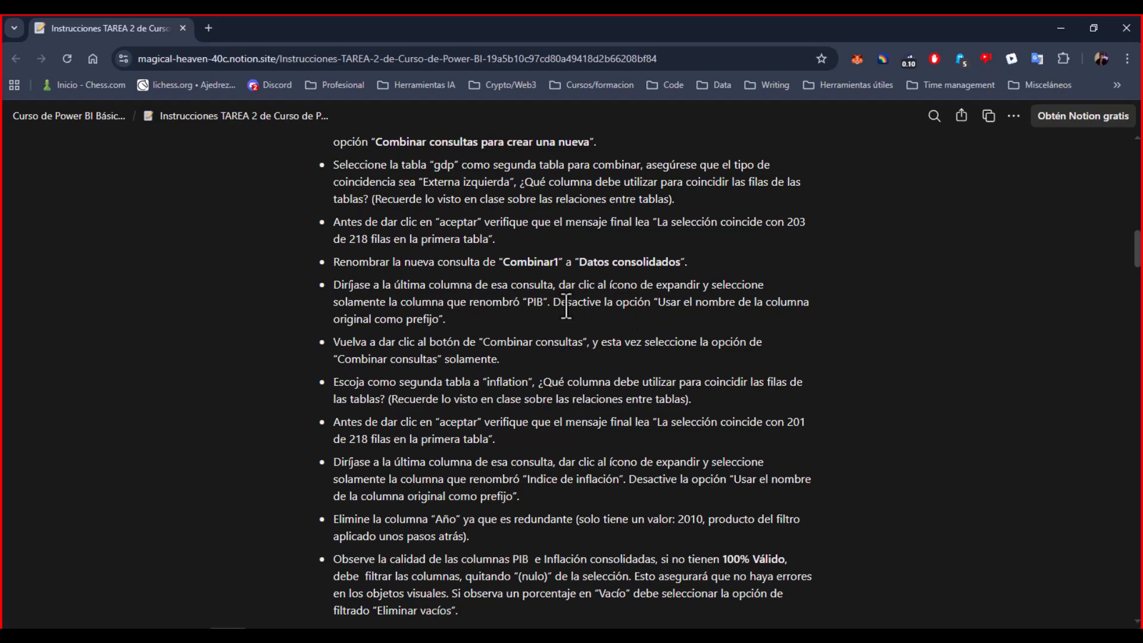
double_click(529, 308)
left_click(472, 319)
left_click_drag(654, 307, 439, 321)
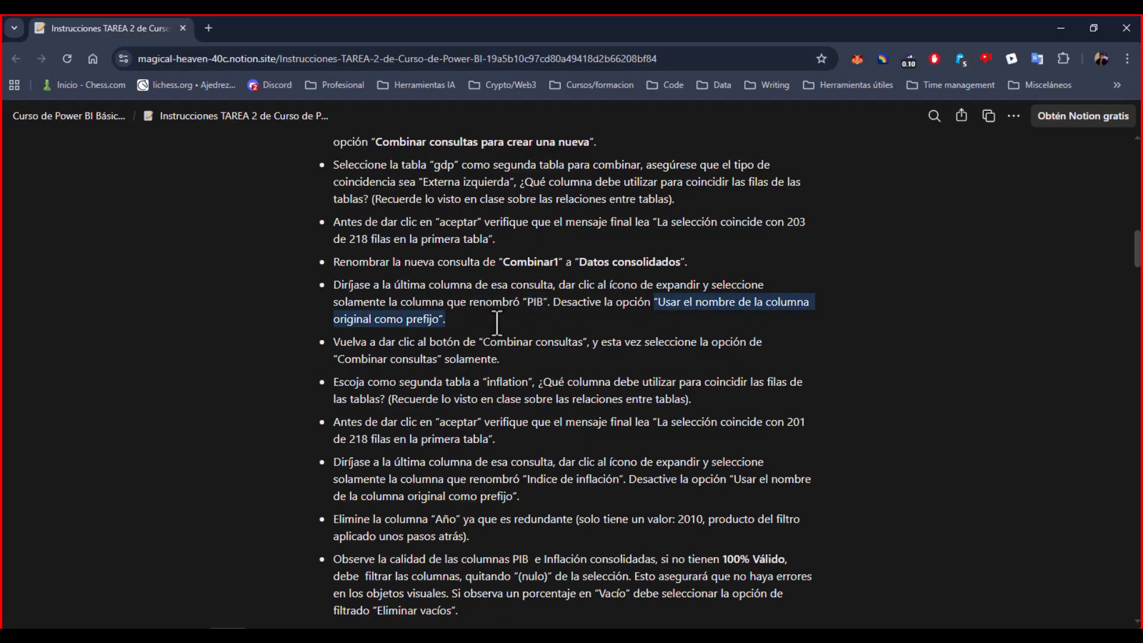
left_click(536, 323)
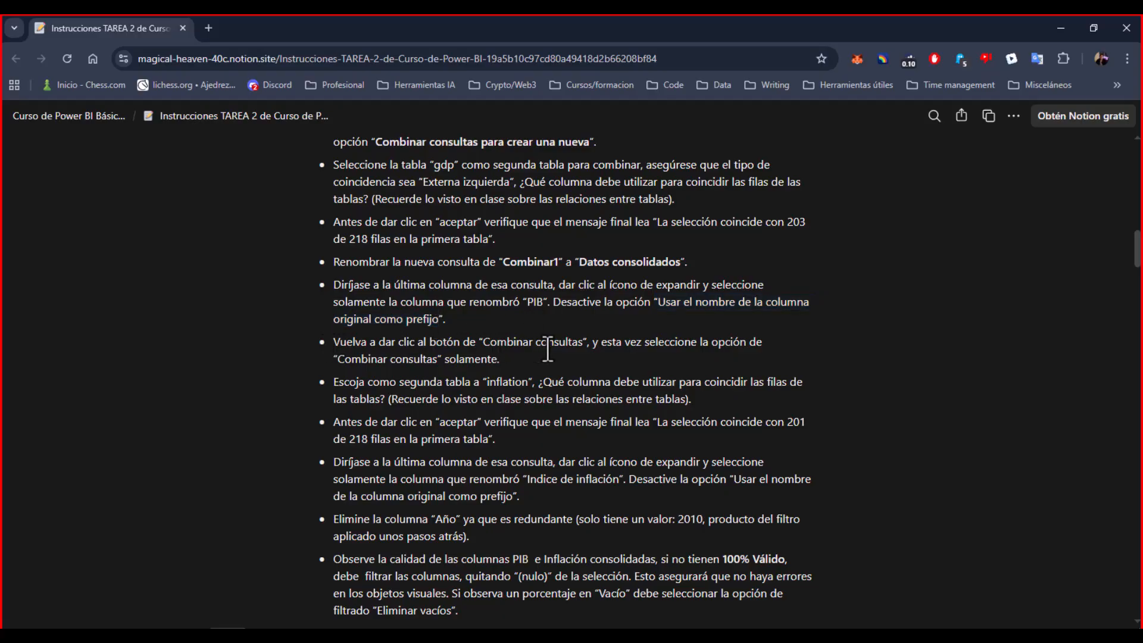
- Read the instructions on merging inflation as the second table, including the matching column and the row-match message to verify
left_click_drag(484, 343, 580, 343)
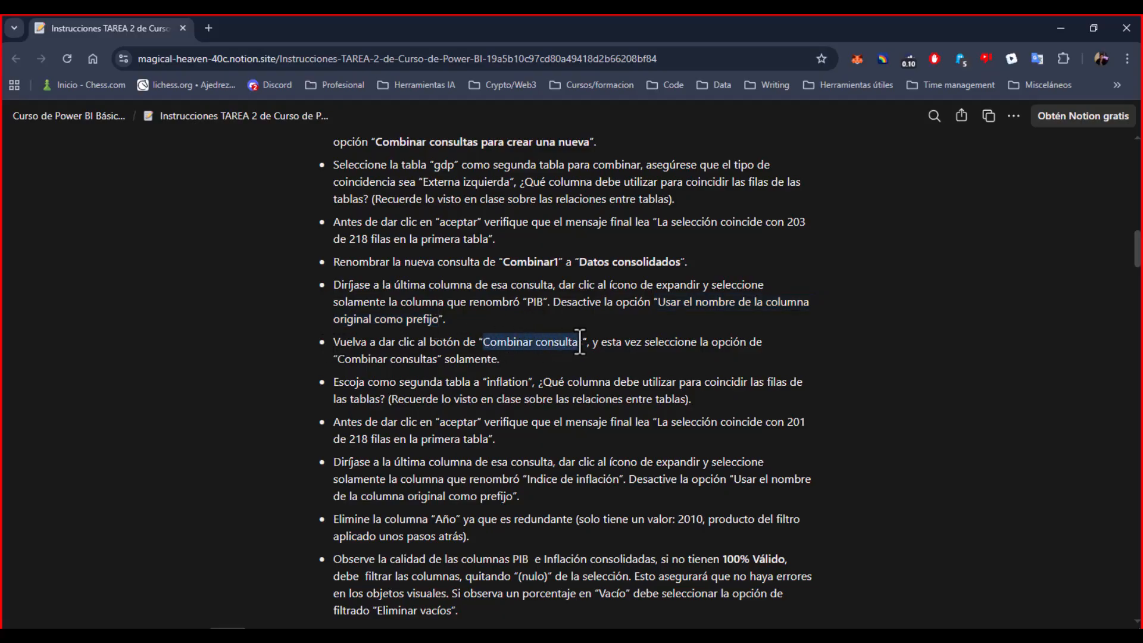
left_click(359, 355)
left_click_drag(340, 359, 437, 359)
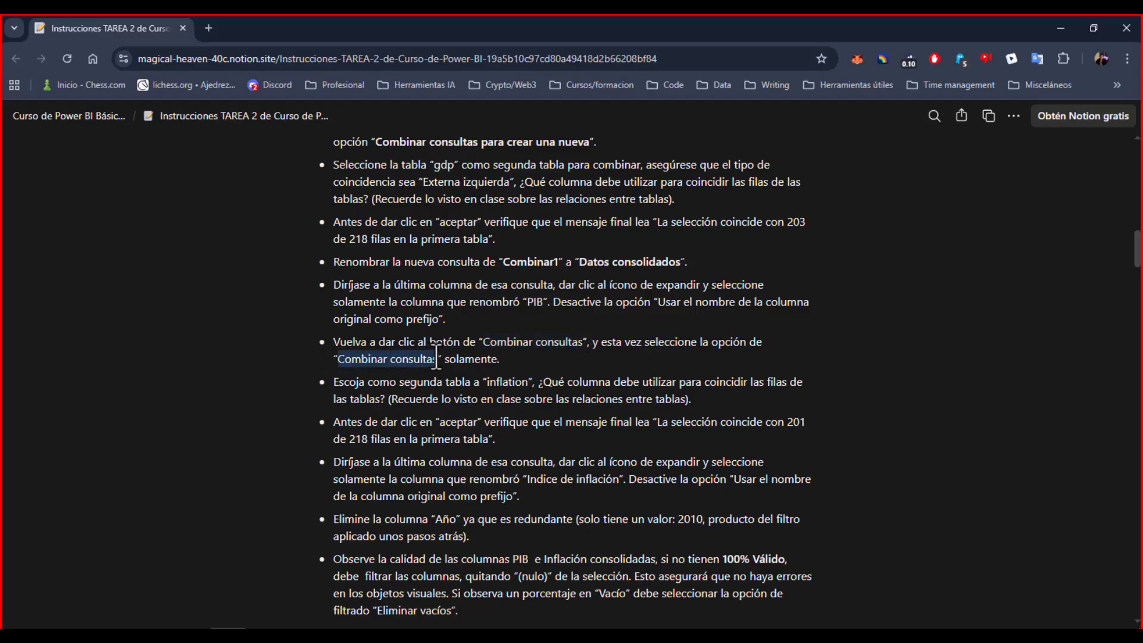
double_click(503, 381)
left_click_drag(538, 382, 385, 409)
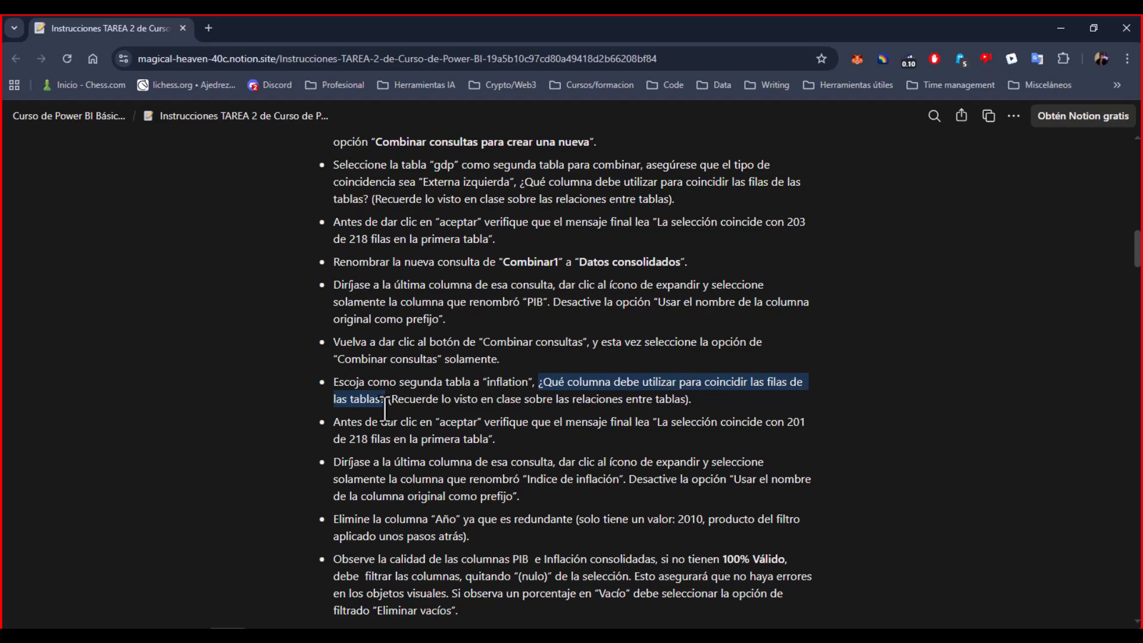
left_click(788, 421)
double_click(795, 422)
double_click(357, 439)
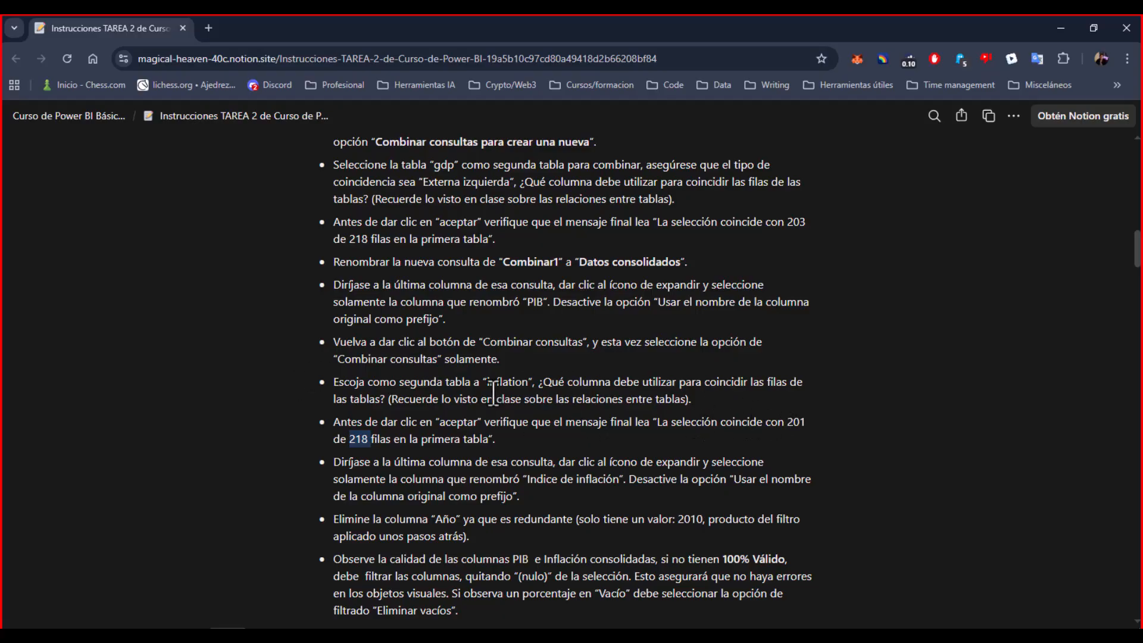
left_click(463, 392)
- Read the instructions on expanding the Indice de inflación column and removing the redundant Año column
left_click_drag(334, 463, 490, 532)
scroll(587, 477, "down", 2)
left_click(382, 419)
left_click_drag(332, 376, 571, 388)
double_click(690, 376)
left_click(535, 403)
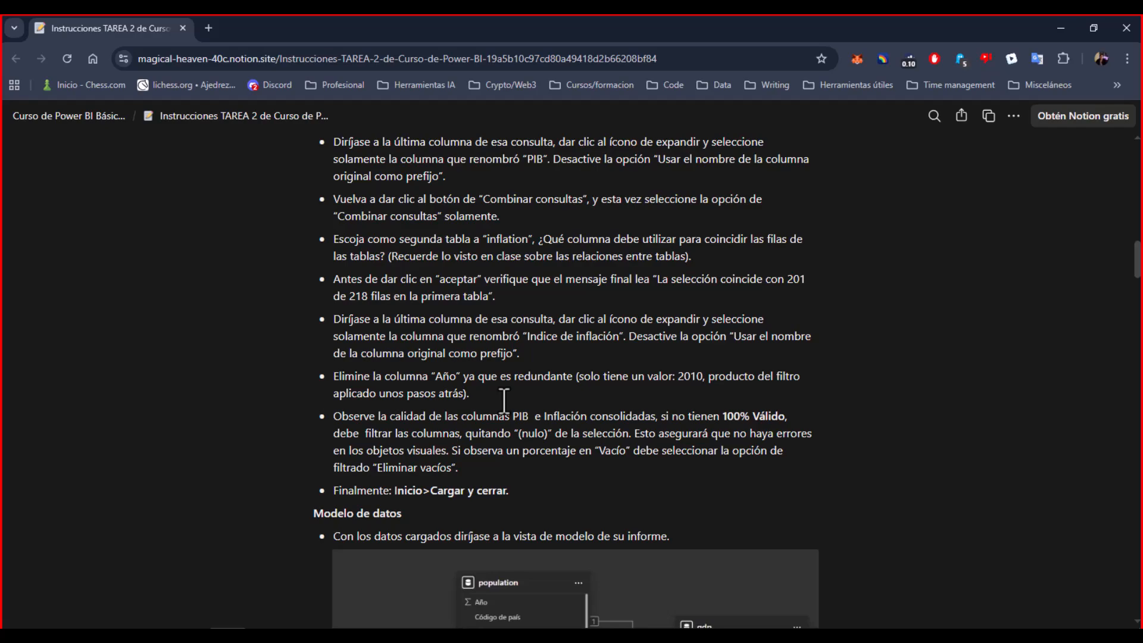
- Read the instructions on checking PIB and Inflación column quality, filtering null or empty values, and loading and closing the queries
scroll(504, 400, "down", 1)
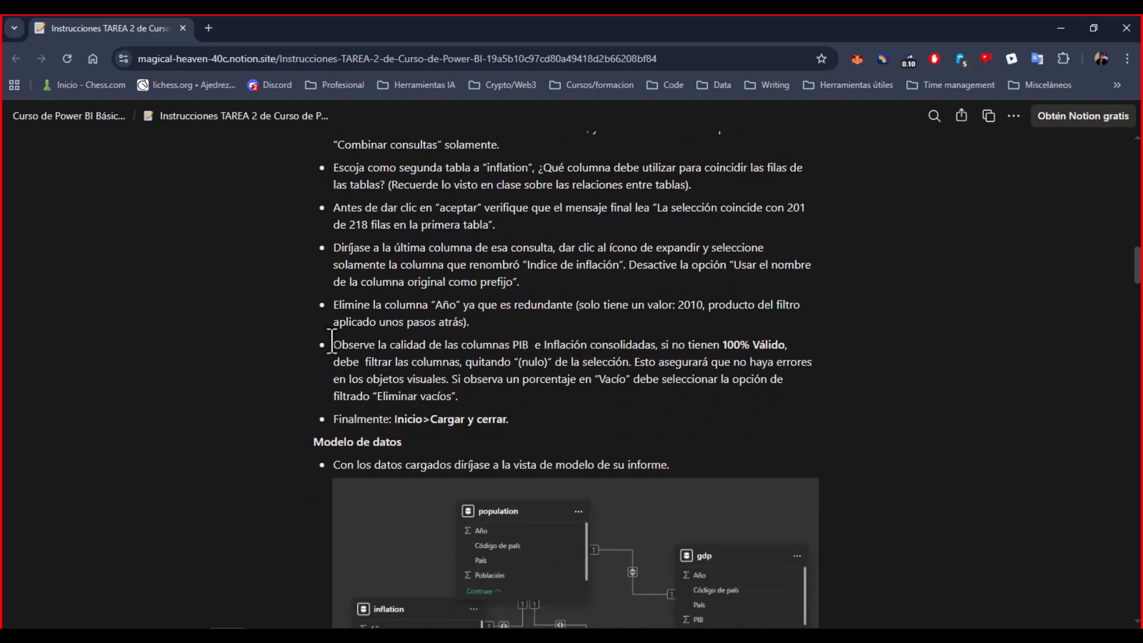
left_click_drag(332, 346, 785, 345)
left_click(721, 345)
left_click(352, 368)
left_click_drag(332, 363, 549, 361)
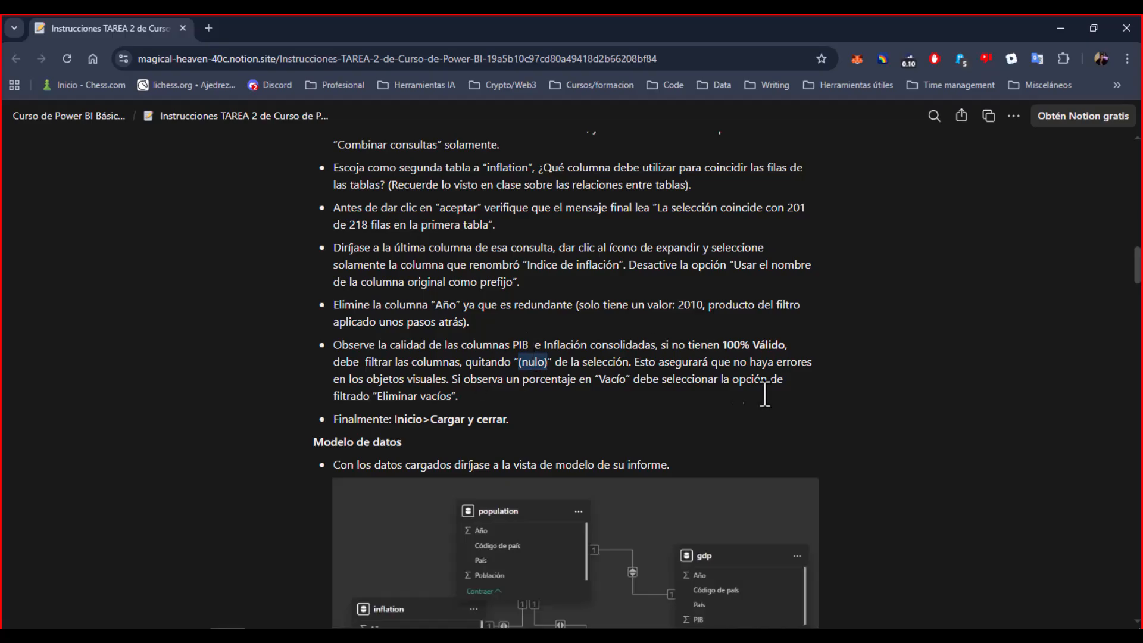
left_click(468, 381)
left_click_drag(478, 381, 620, 381)
left_click(619, 381)
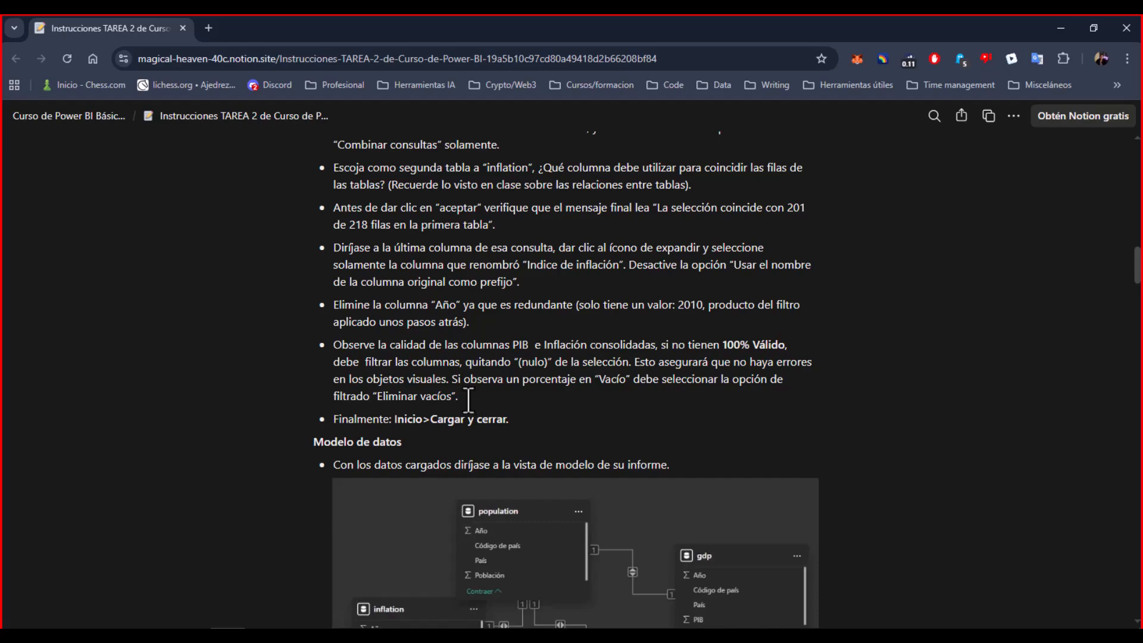
left_click_drag(343, 419, 528, 420)
left_click(527, 423)
- Return to the Limpieza de datos section and review its instructions on downloading and loading the dataset
scroll(527, 423, "up", 13)
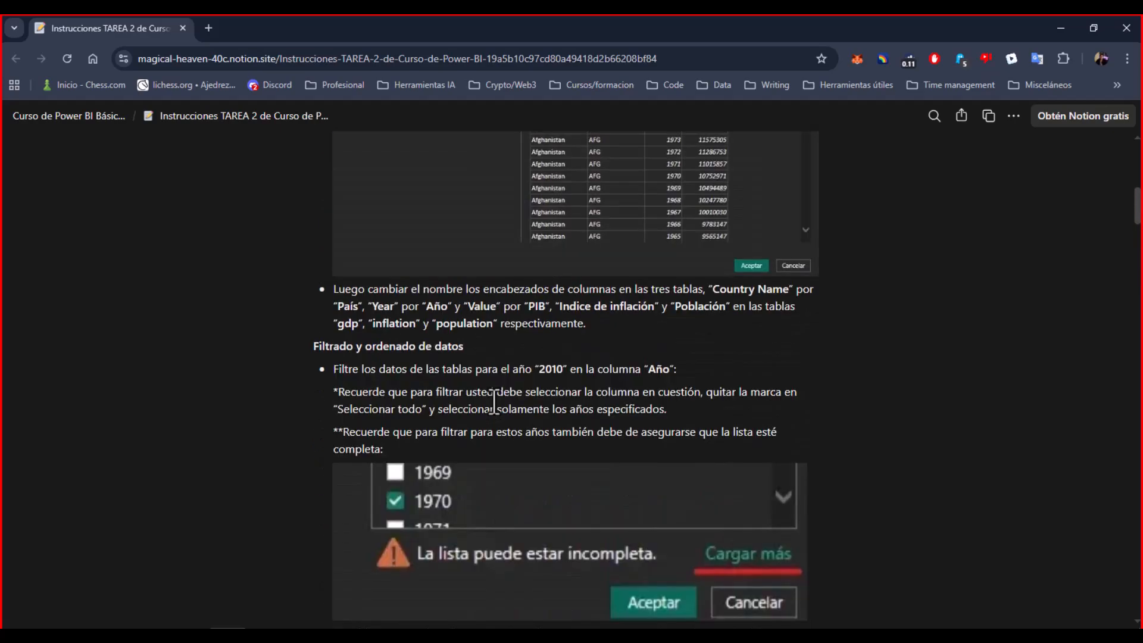
scroll(494, 402, "down", 1)
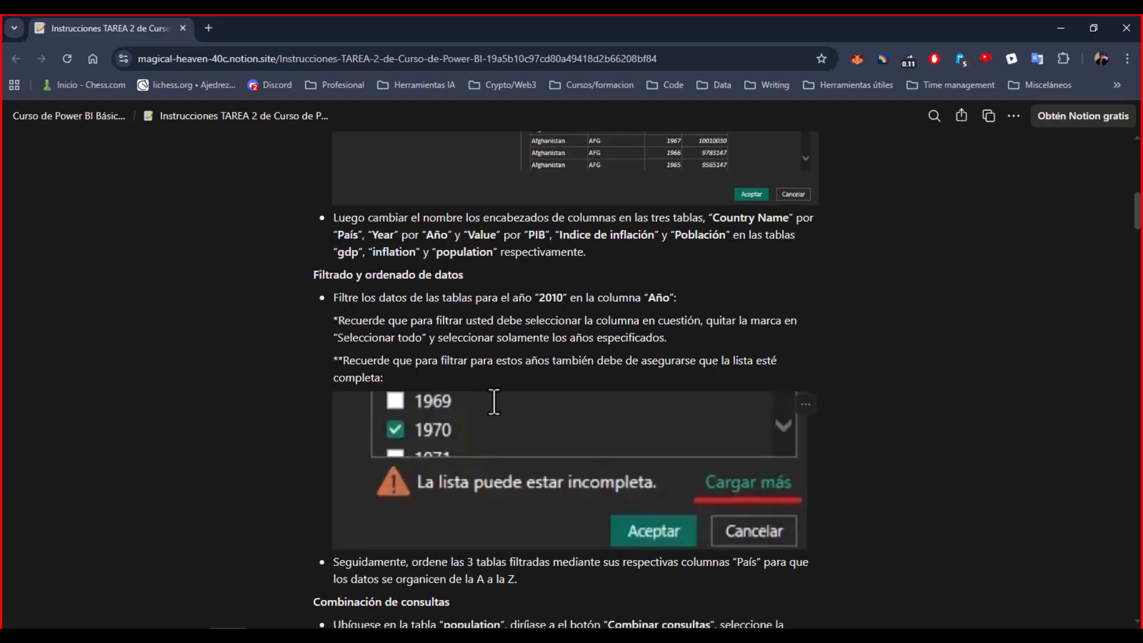
scroll(494, 401, "up", 8)
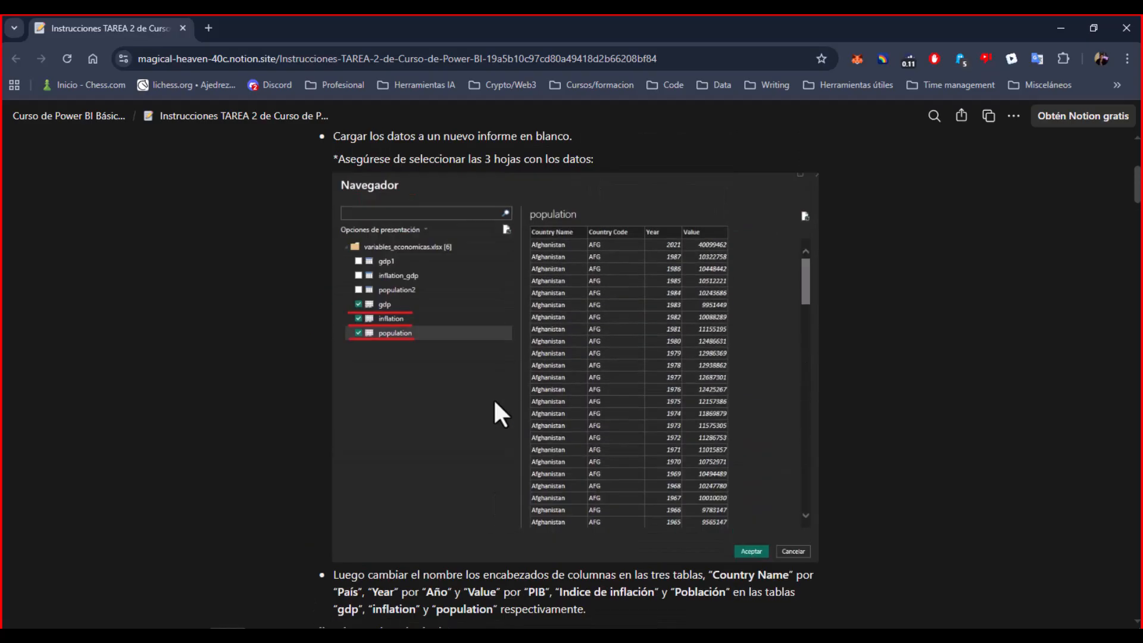
scroll(493, 398, "down", 1)
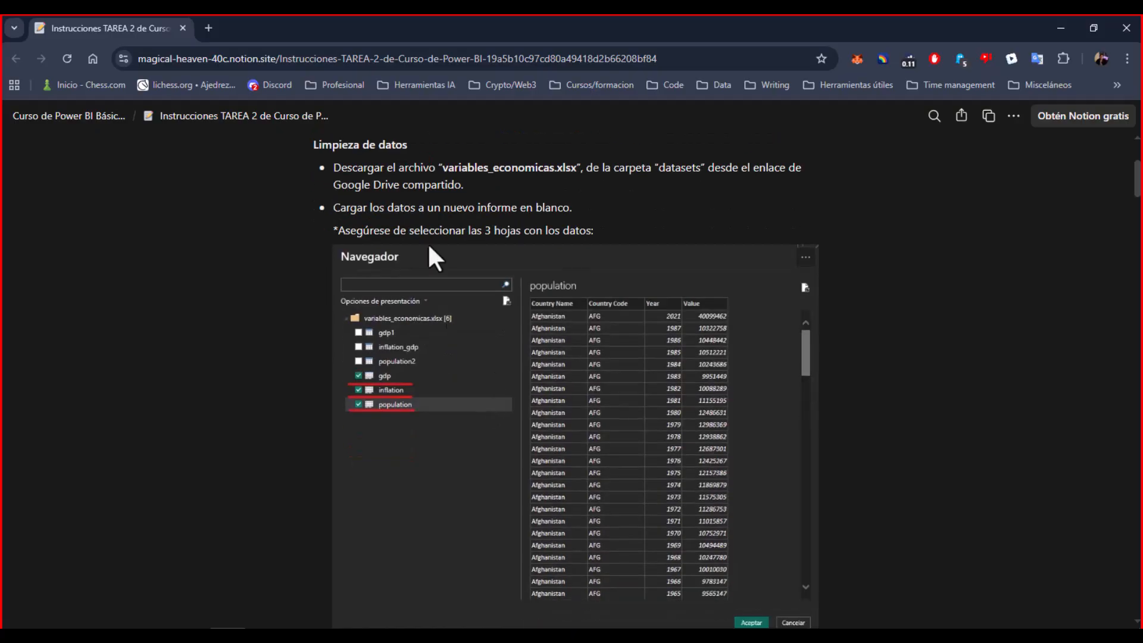
left_click_drag(314, 147, 573, 309)
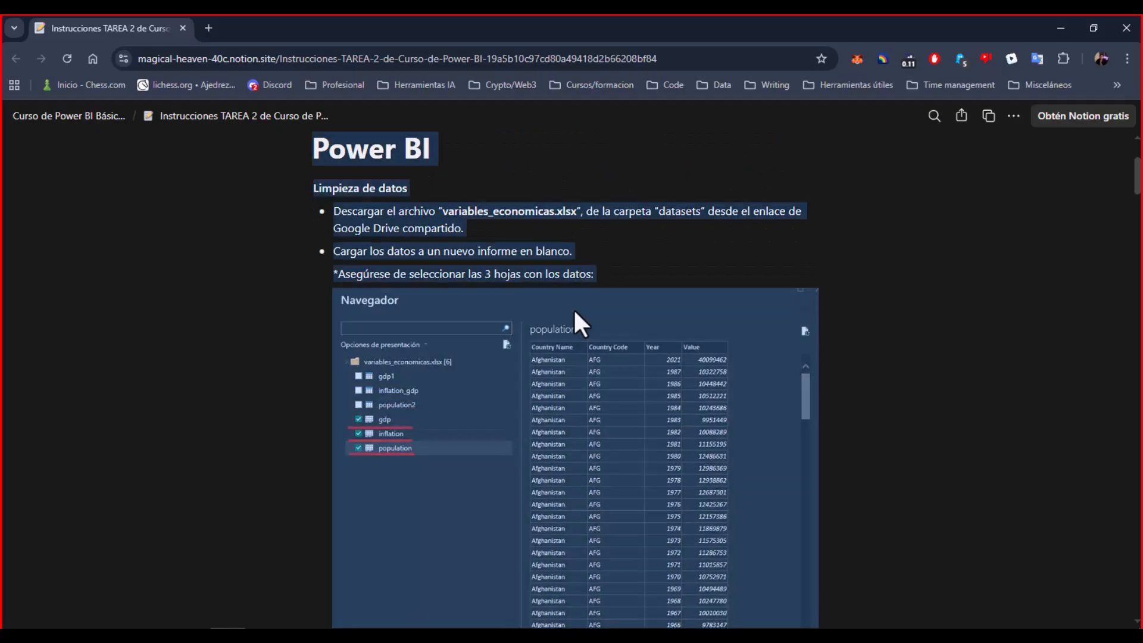
- Review the Filtrado y ordenado de datos section again, focusing on the year filter for the tables
scroll(572, 308, "down", 5)
left_click(329, 449)
left_click_drag(310, 462, 600, 507)
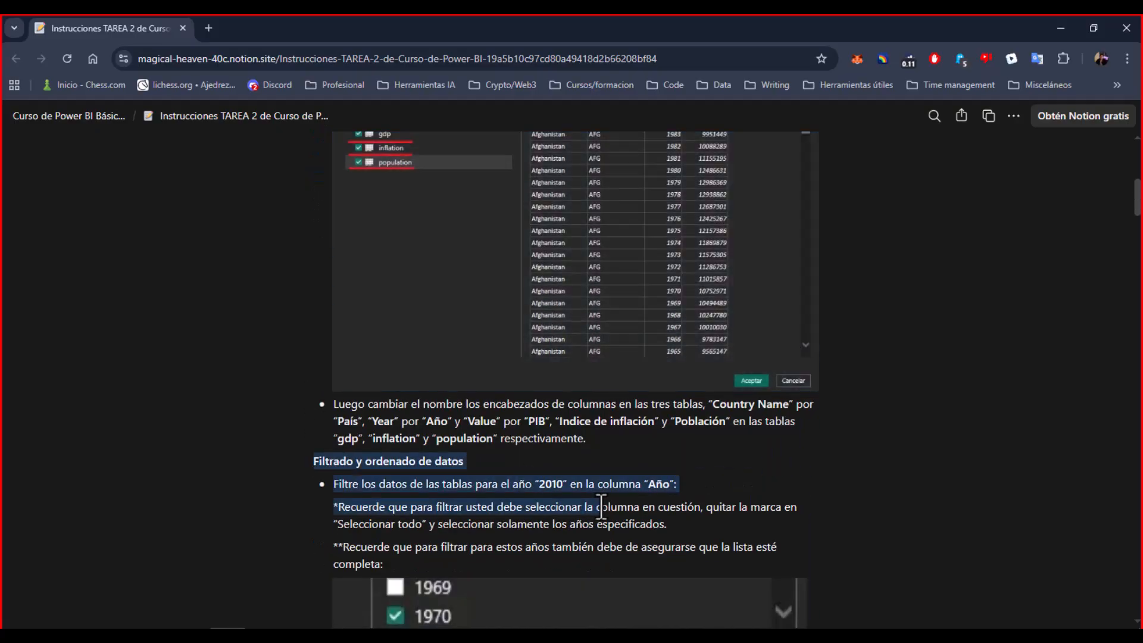
left_click(427, 542)
scroll(497, 462, "down", 3)
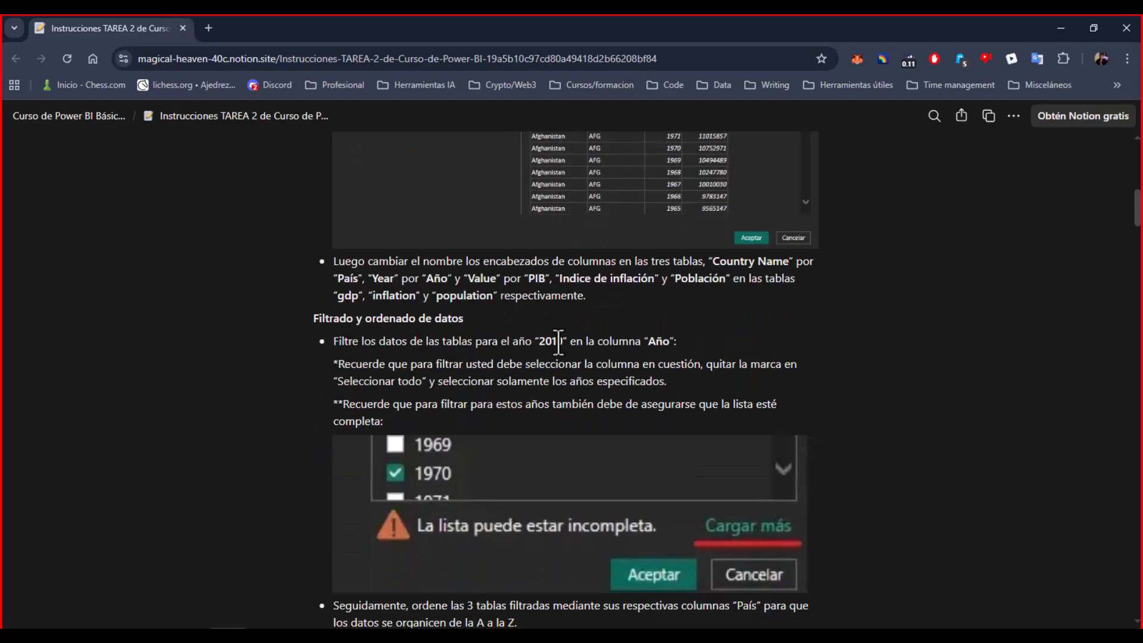
left_click_drag(564, 340, 546, 341)
left_click(399, 422)
left_click_drag(334, 340, 476, 346)
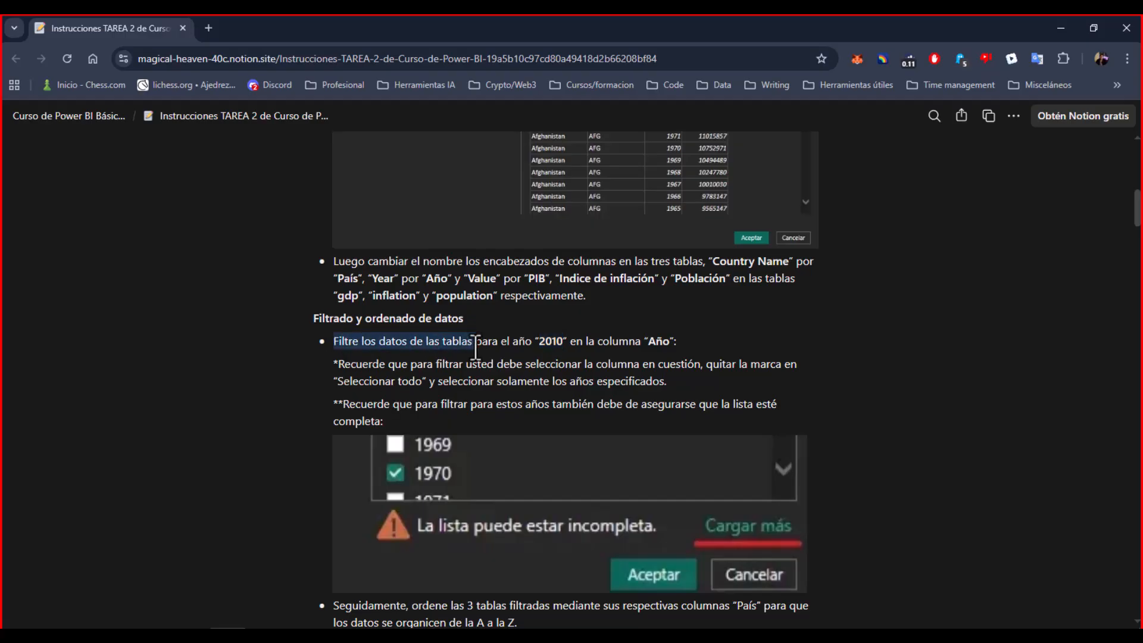
- Reread the instructions on filtering the tables for 2010 and sorting by País, down to the Combinación de consultas heading
double_click(454, 342)
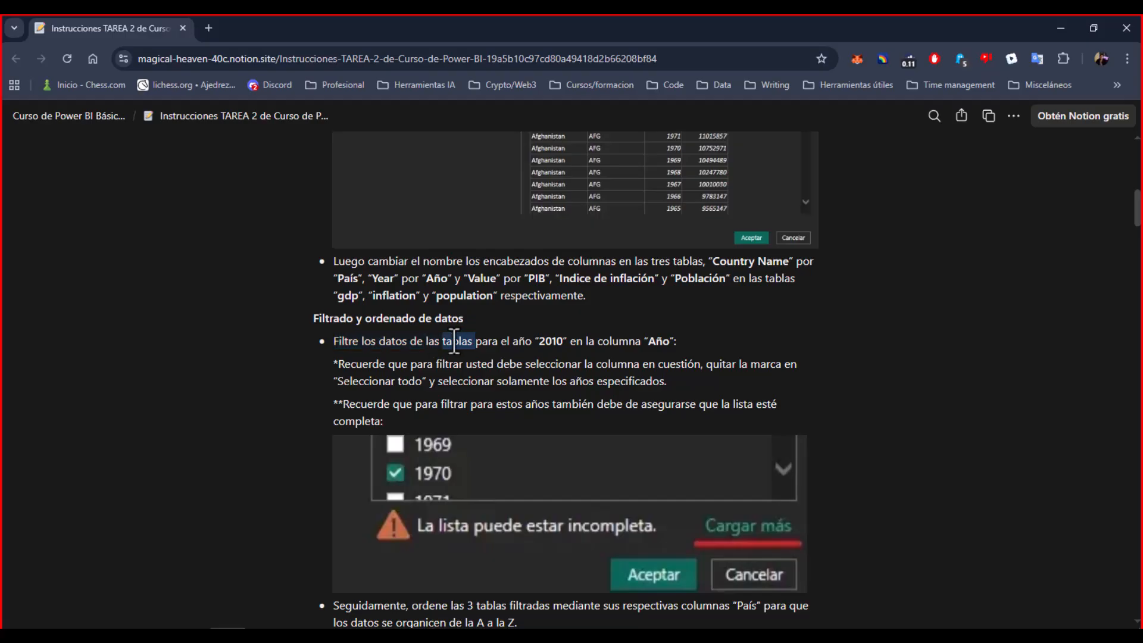
left_click(385, 420)
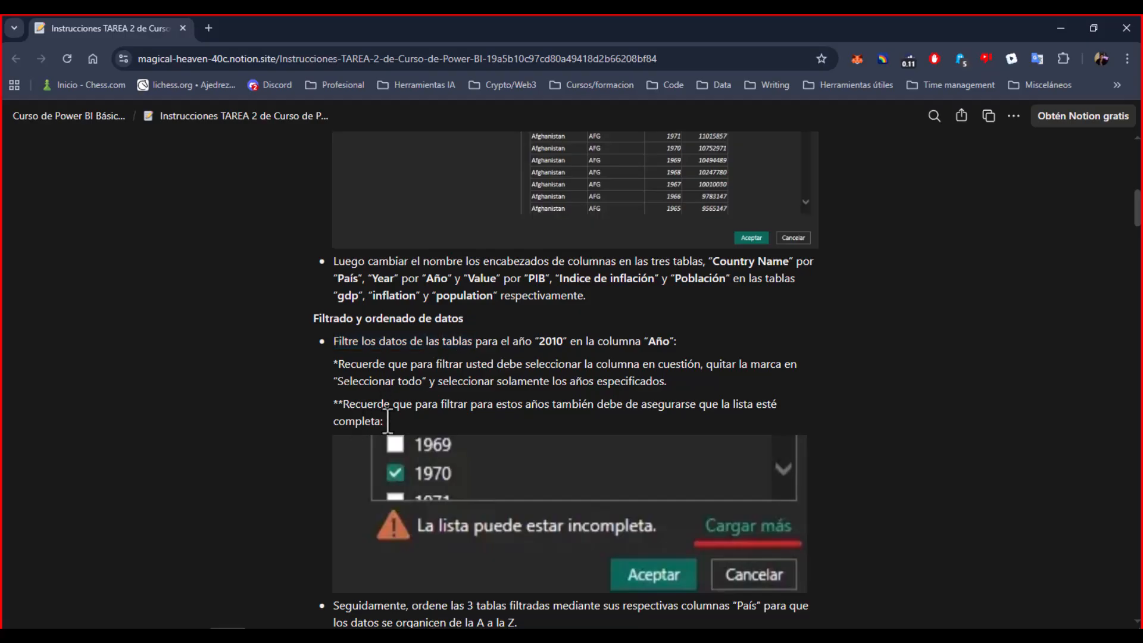
scroll(448, 438, "down", 2)
scroll(450, 416, "down", 3)
scroll(453, 359, "up", 4)
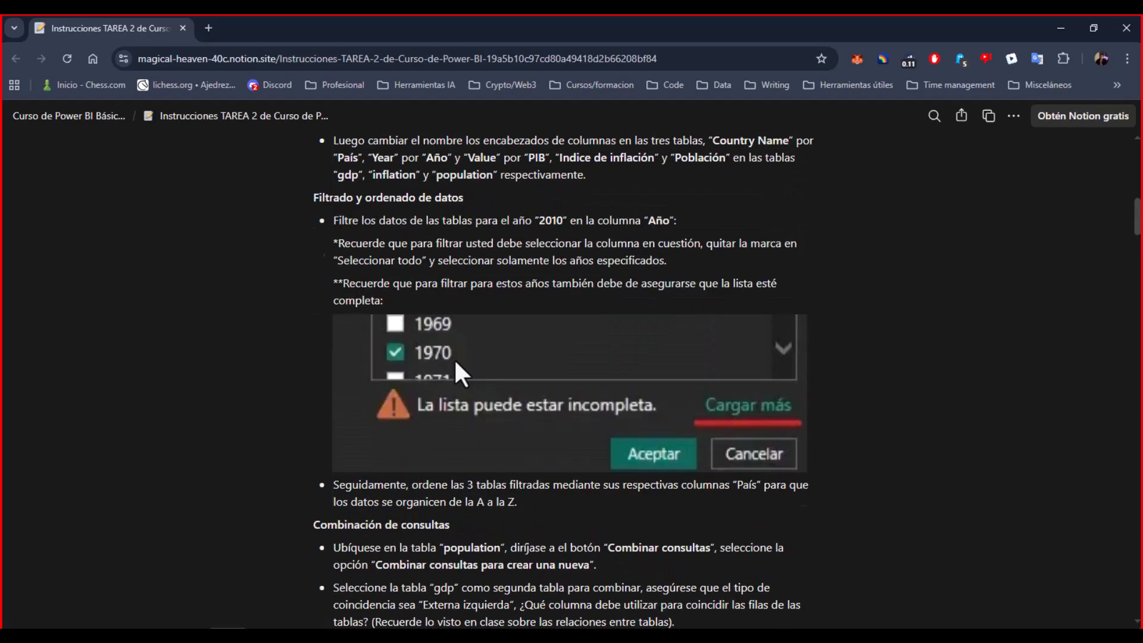
left_click_drag(333, 270, 559, 271)
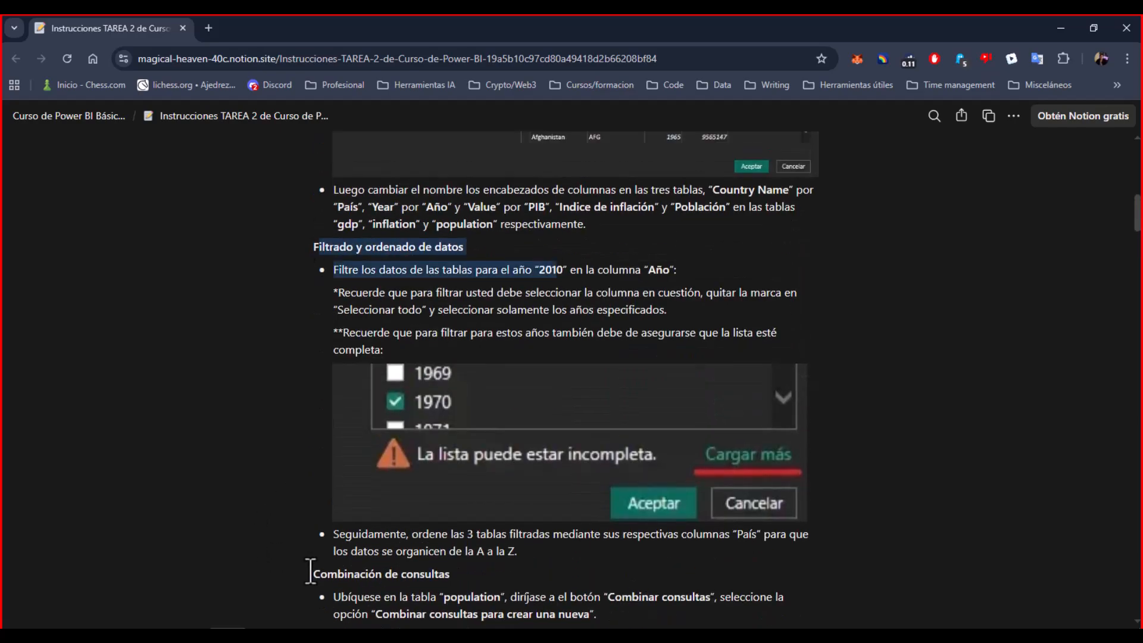
left_click_drag(312, 575, 504, 576)
left_click(504, 576)
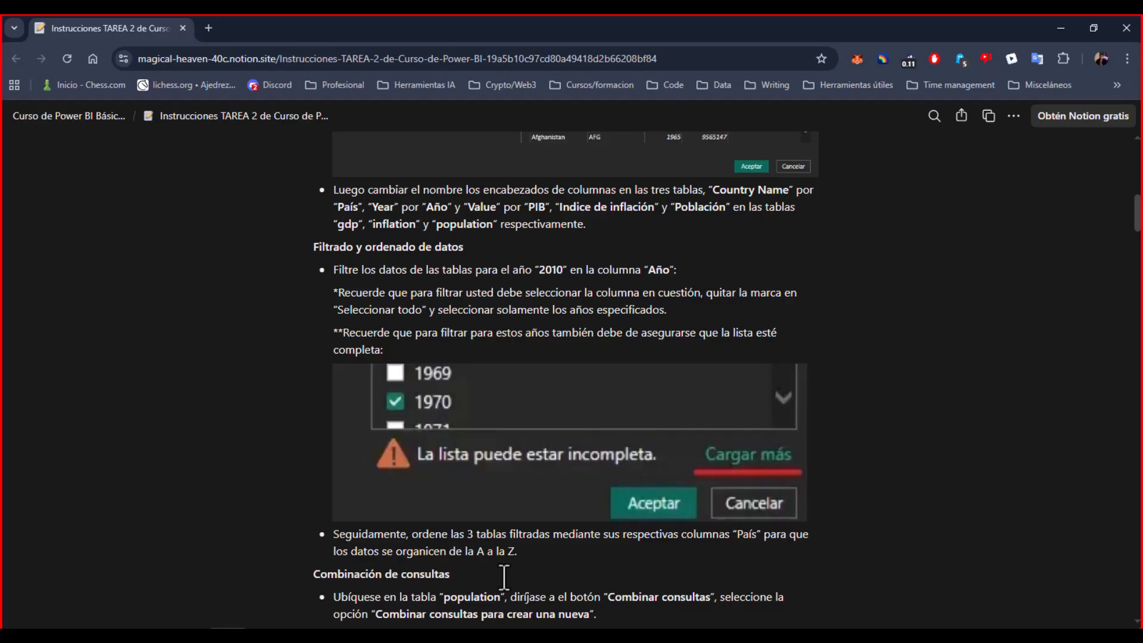
- Read the Combinación de consultas instructions, focusing on the Combinar consultas option, and switch to the blank report in Power BI Desktop
scroll(504, 576, "down", 4)
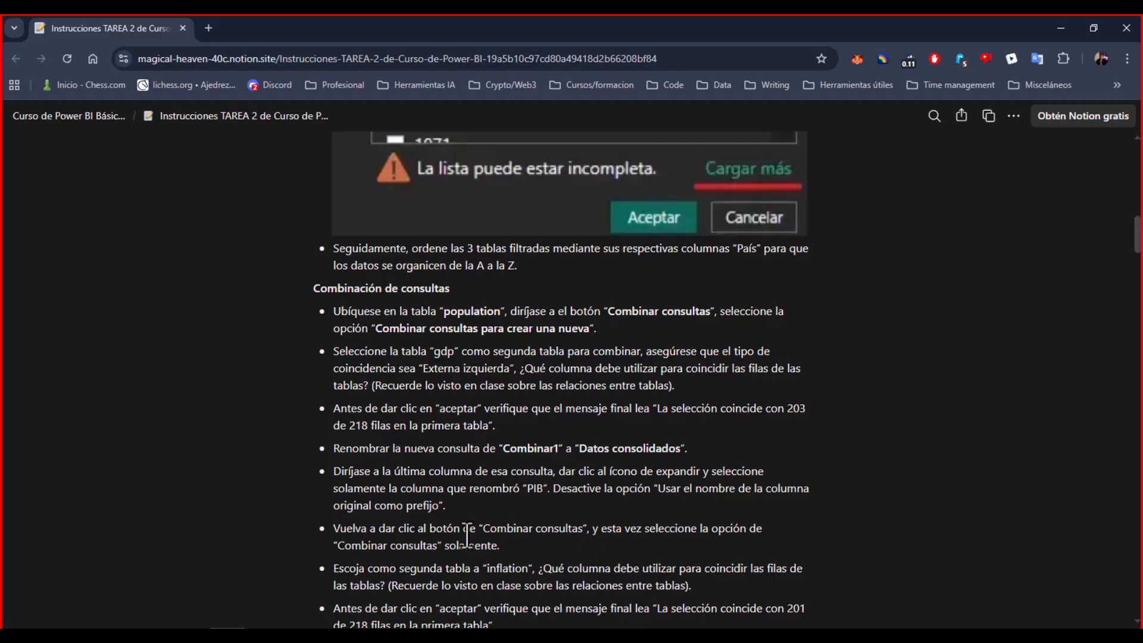
left_click_drag(483, 528, 584, 530)
left_click(488, 528)
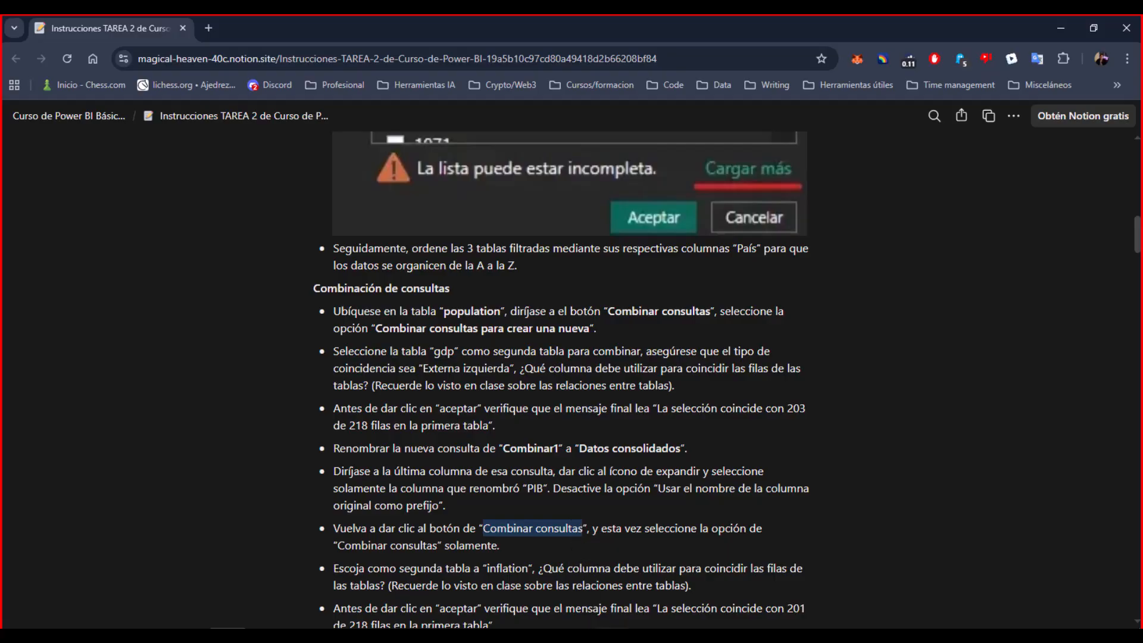
mouse_move(612, 634)
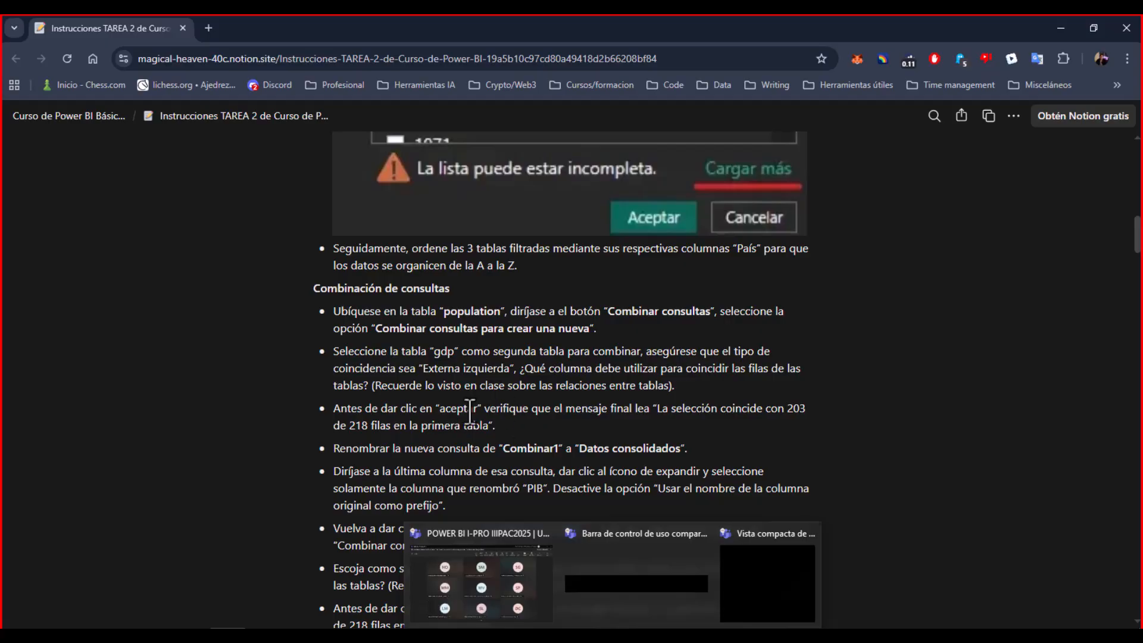
left_click(454, 622)
left_click(455, 618)
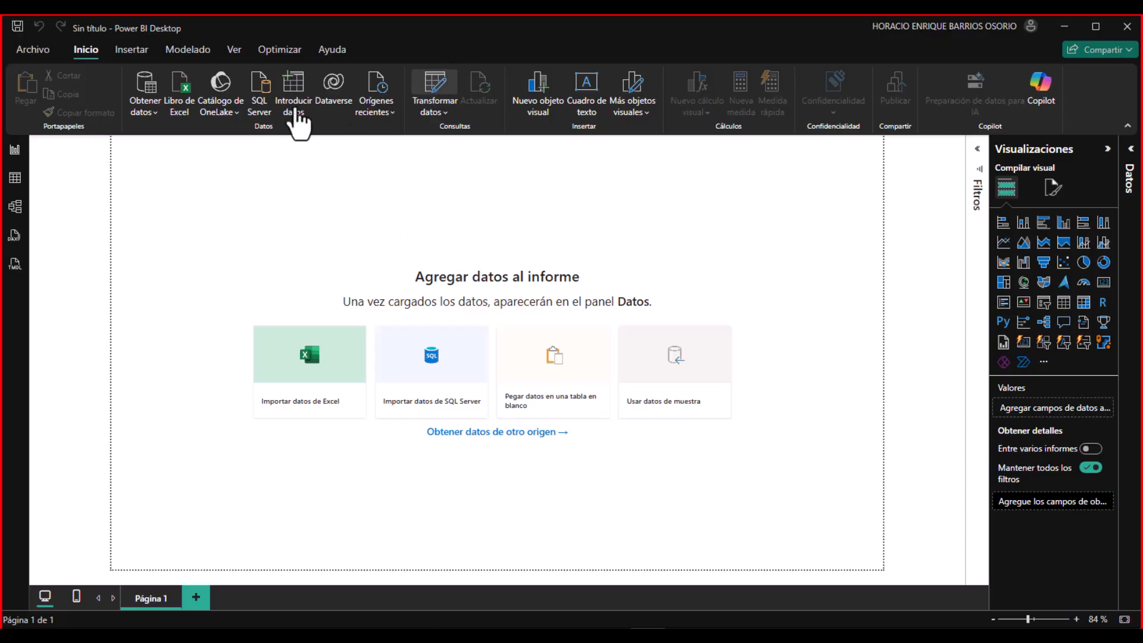
left_click(180, 107)
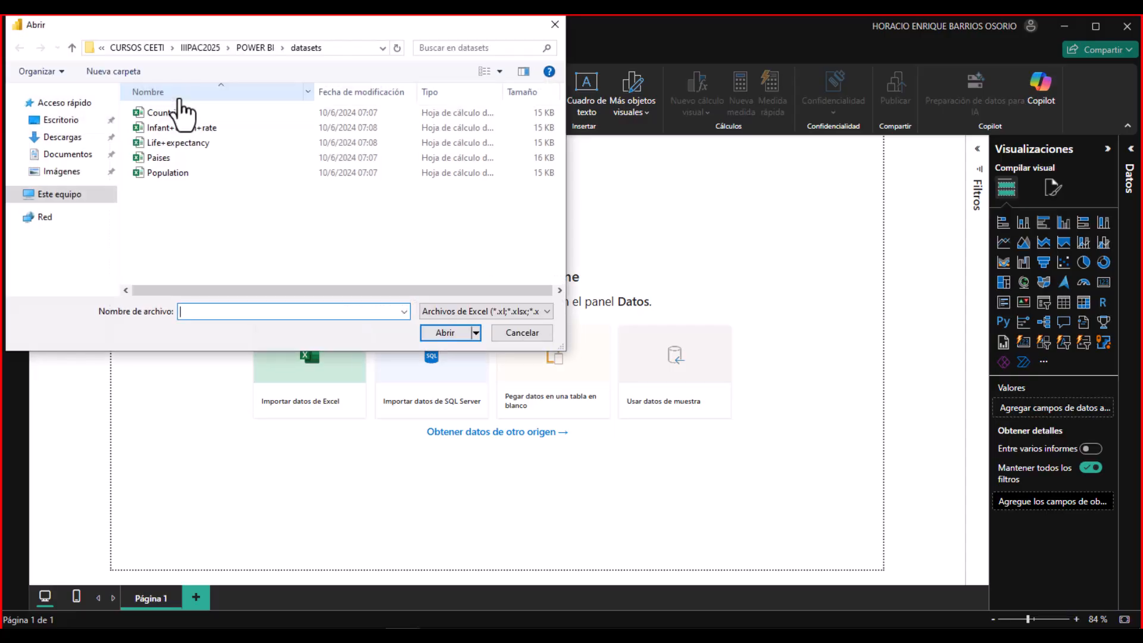
left_click(508, 312)
left_click(473, 336)
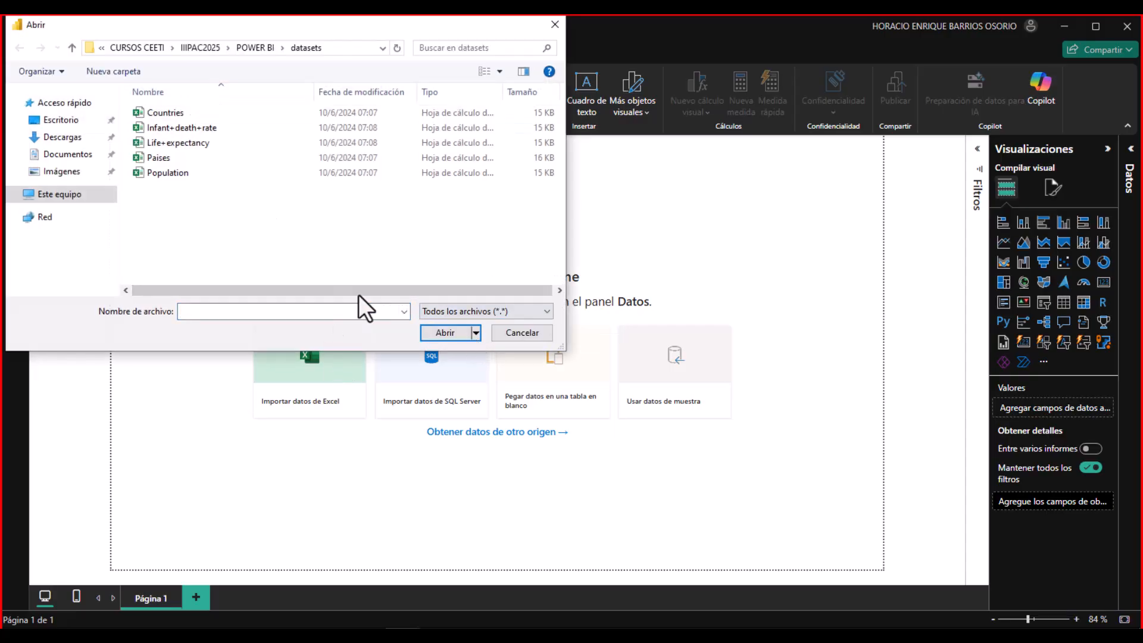
scroll(238, 183, "down", 1)
scroll(238, 184, "up", 1)
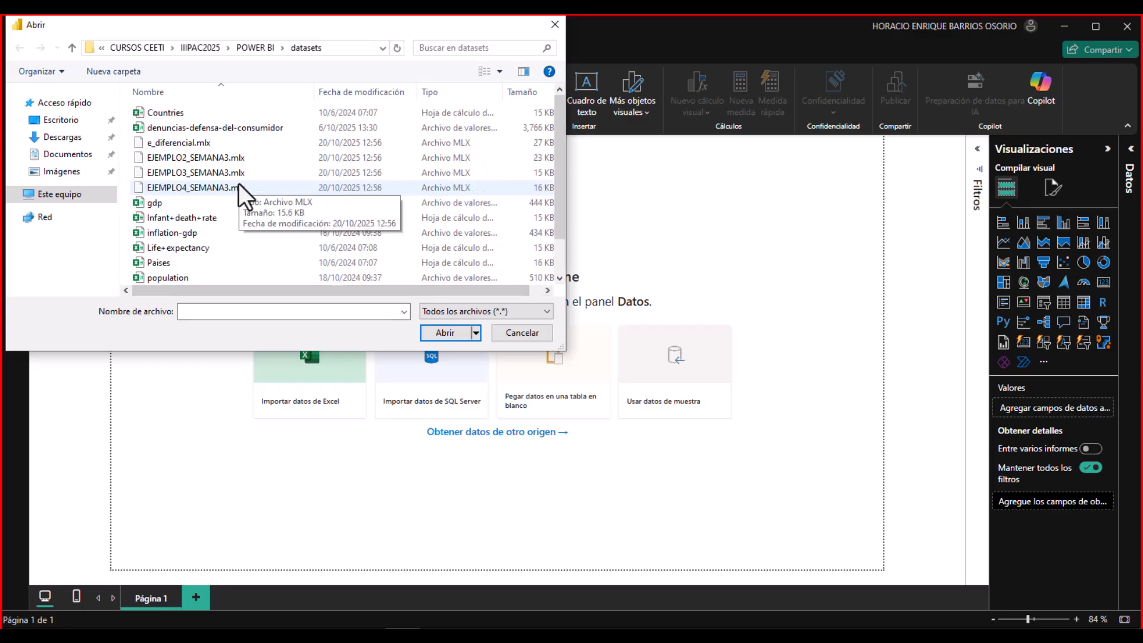
scroll(238, 184, "down", 1)
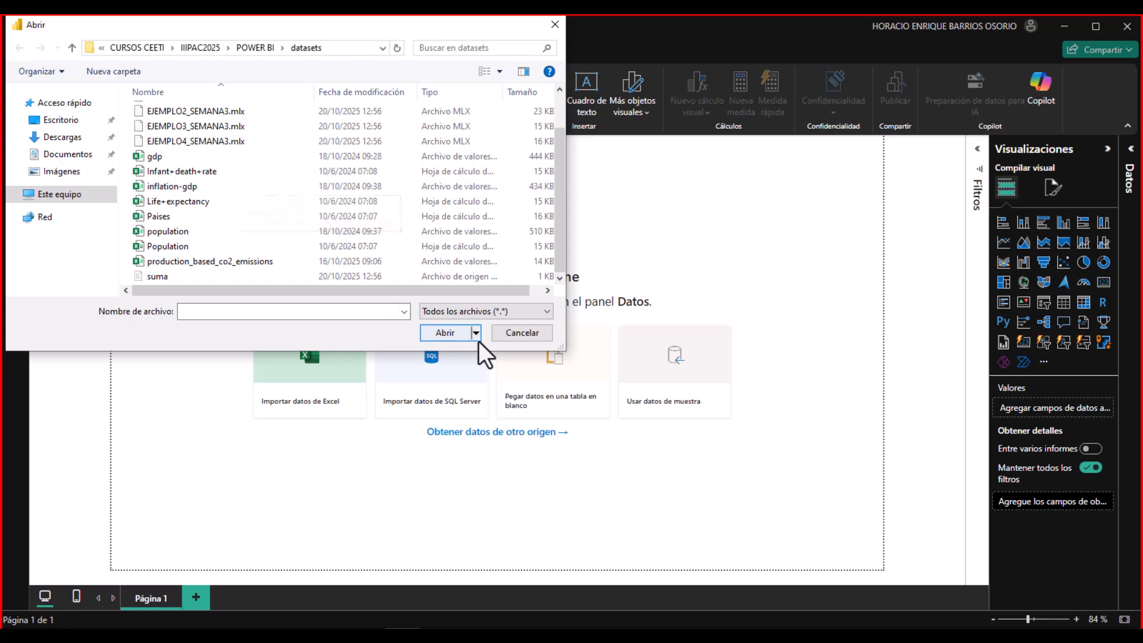
left_click(518, 332)
- Choose the lowercase population file in the datasets folder as a text or CSV data source and open it
left_click(149, 111)
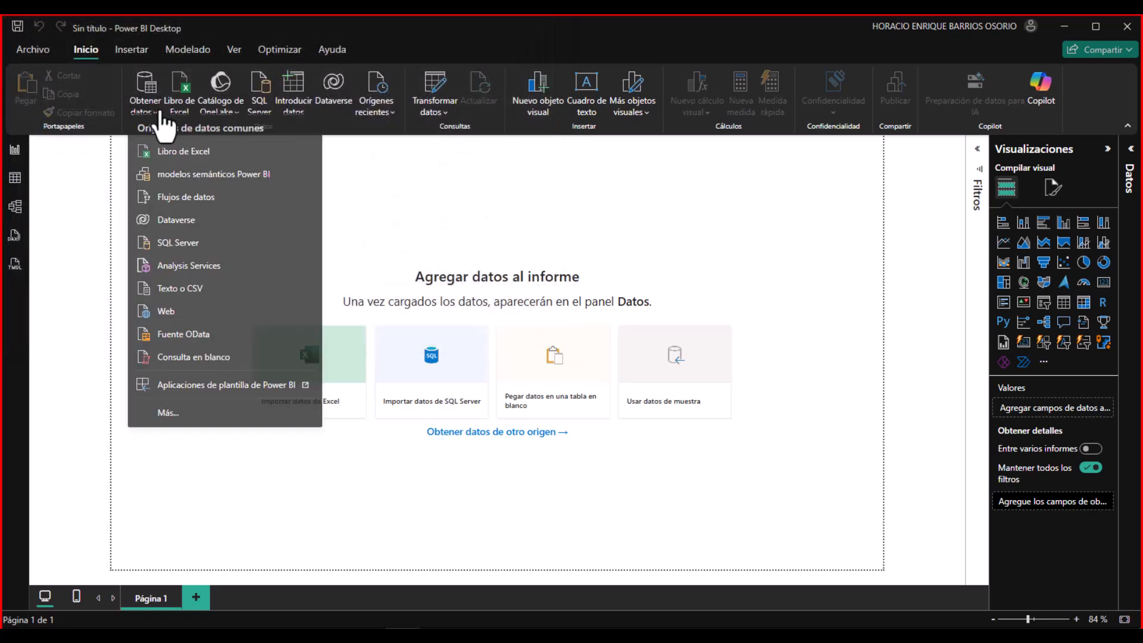
left_click(175, 292)
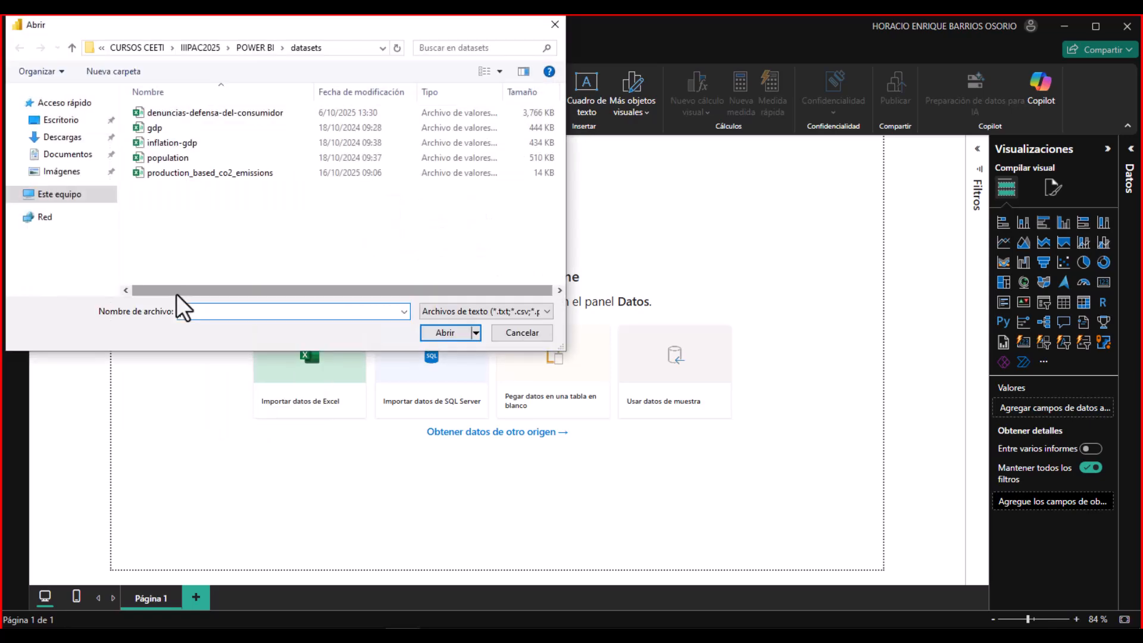
left_click(161, 128)
left_click(170, 156)
left_click(459, 337)
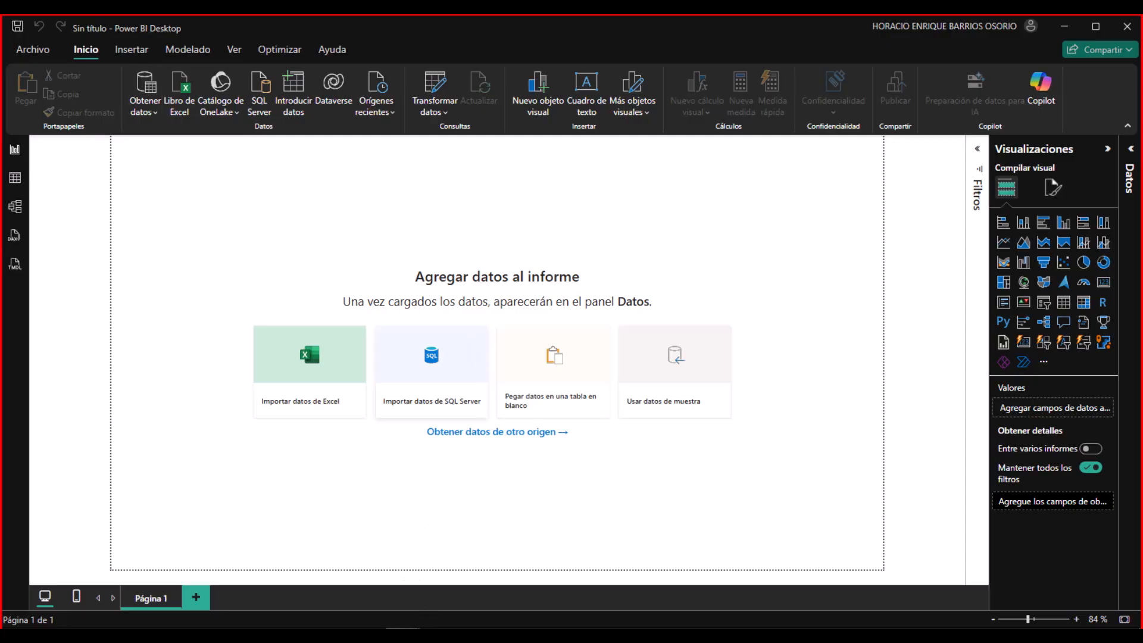
- Check the header renaming instructions in the browser, and open the population.csv data for transformation in the Power Query editor
key("alt+Tab")
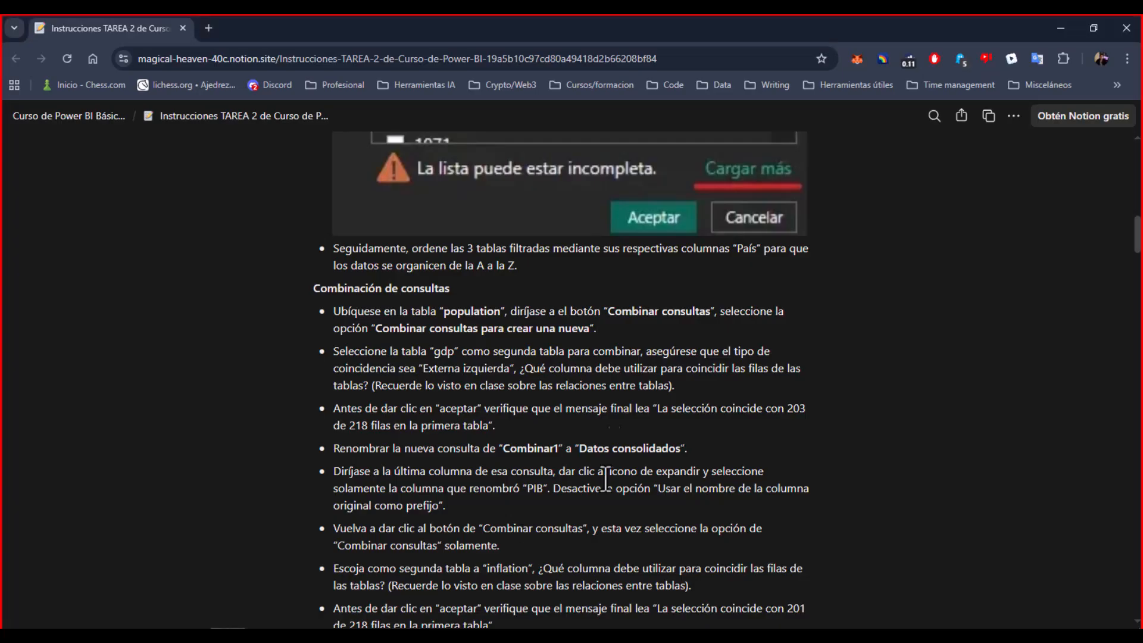
scroll(563, 364, "up", 2)
scroll(559, 404, "up", 6)
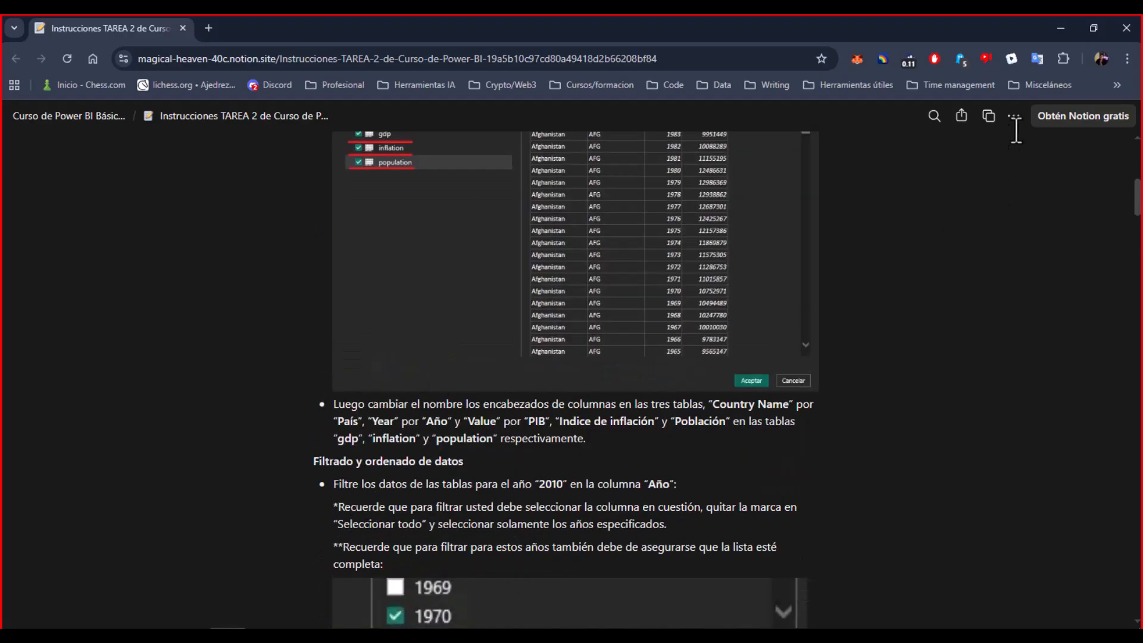
left_click(1062, 28)
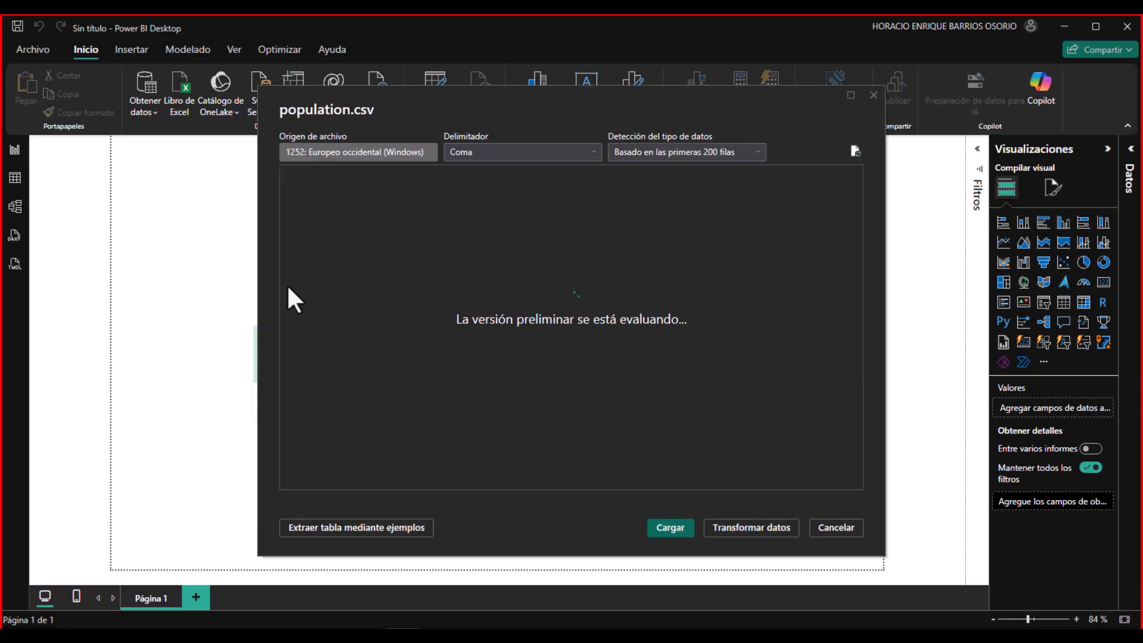
left_click(726, 529)
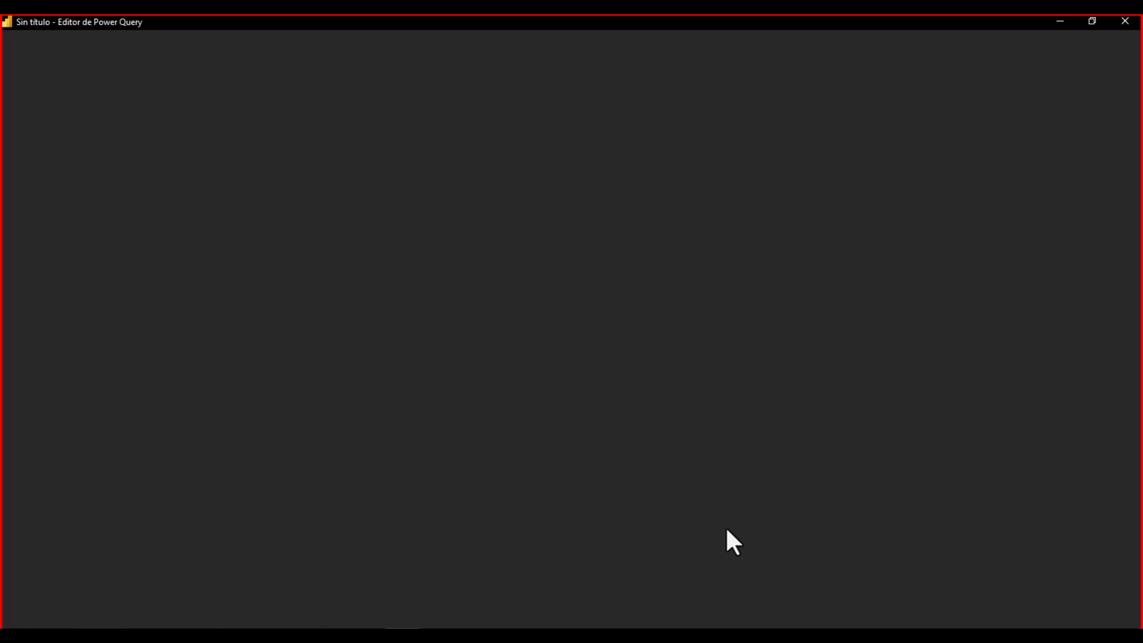
- Review the Combinación de consultas instructions in the browser on verifying the matching rows before accepting, and return to the Power Query editor
left_click(228, 632)
scroll(521, 429, "down", 3)
scroll(615, 434, "down", 3)
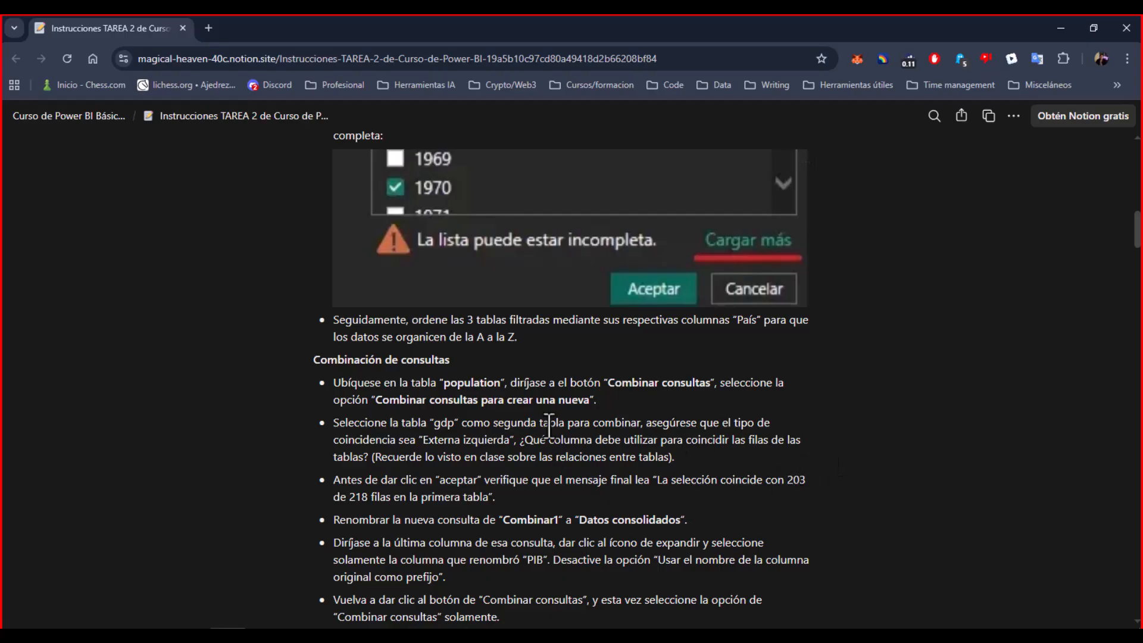
left_click_drag(786, 480, 398, 503)
left_click(493, 468)
scroll(712, 456, "down", 2)
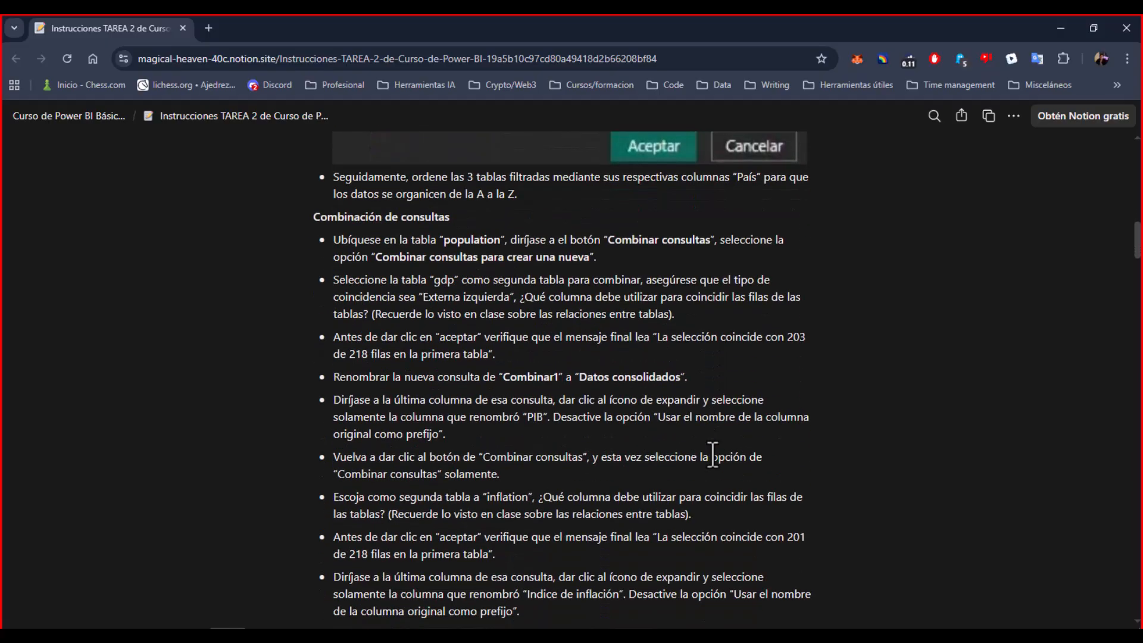
left_click(1059, 28)
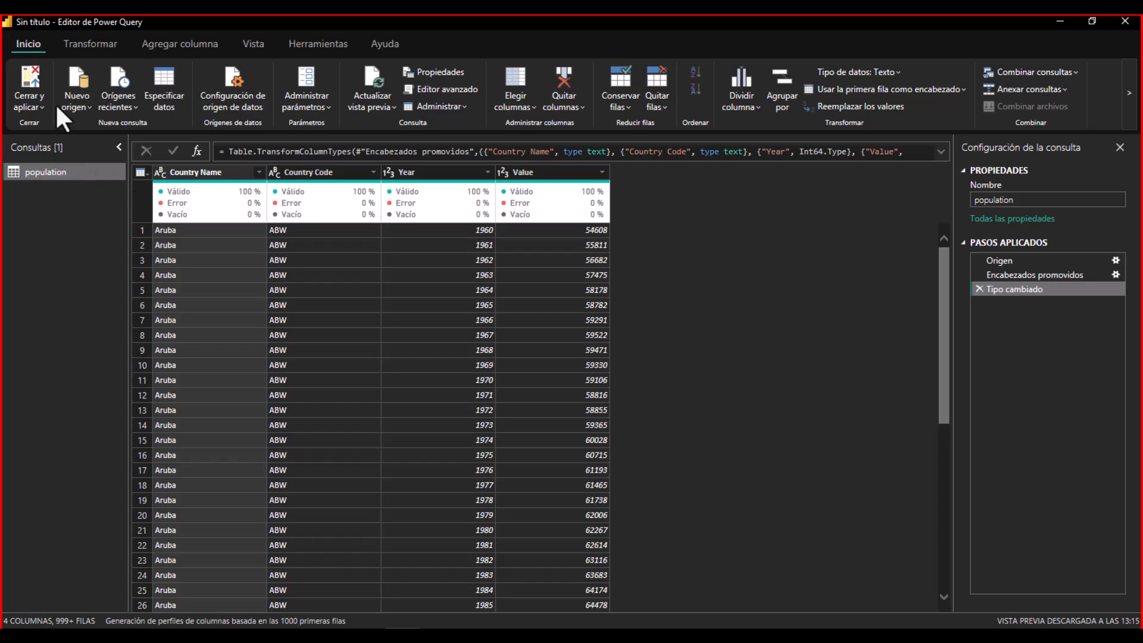
- Add the inflation-gdp file from the datasets folder as a new text or CSV query
left_click(72, 102)
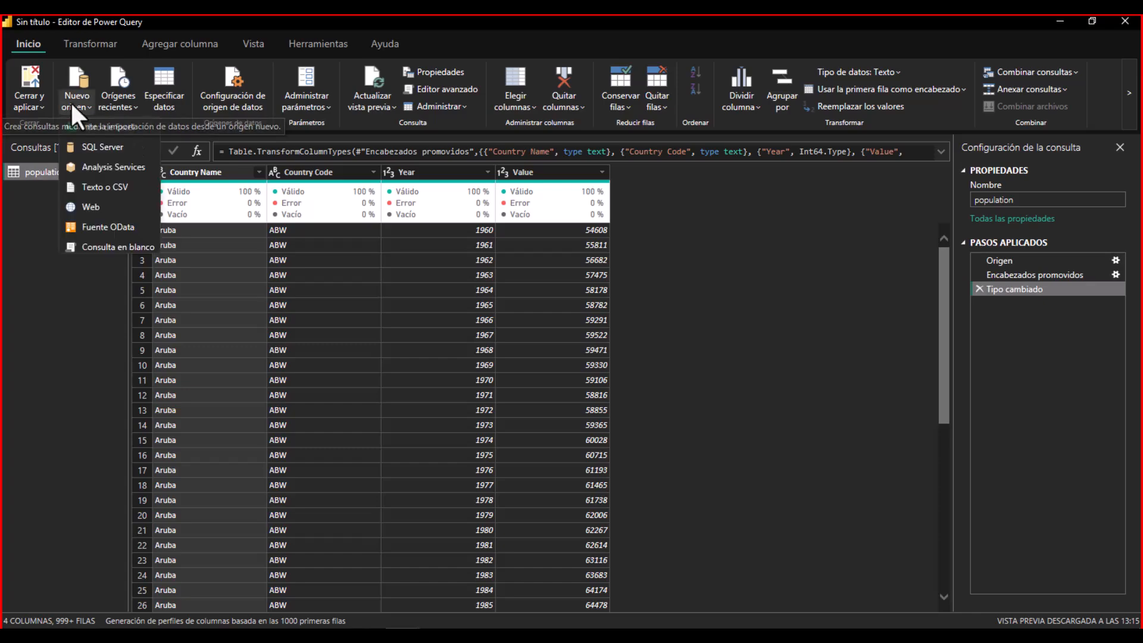
left_click(108, 190)
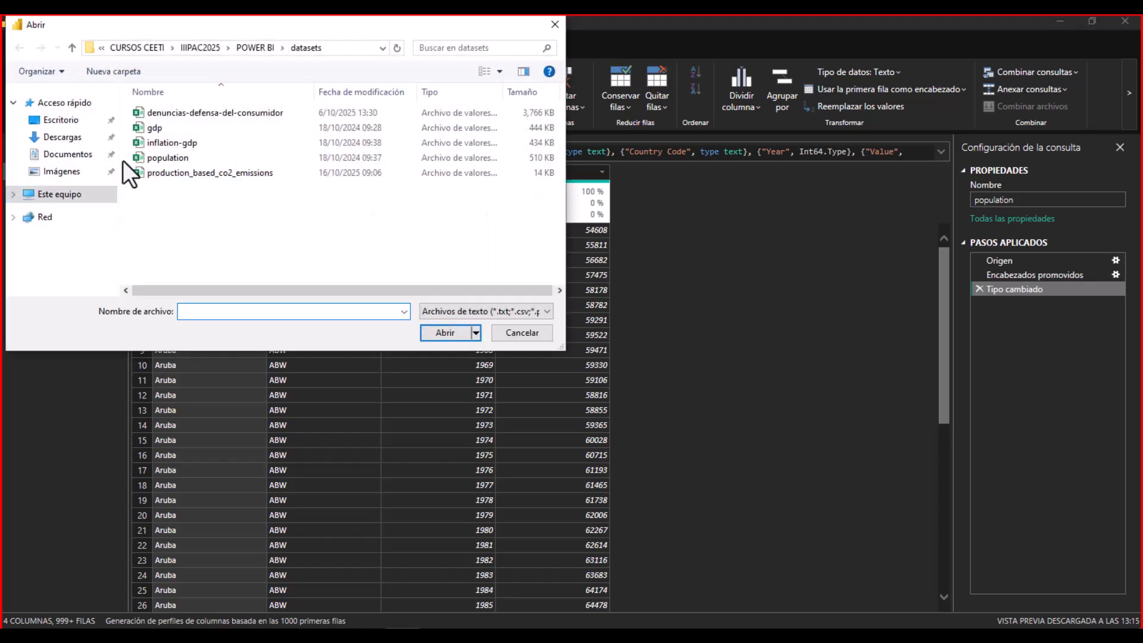
left_click(166, 158)
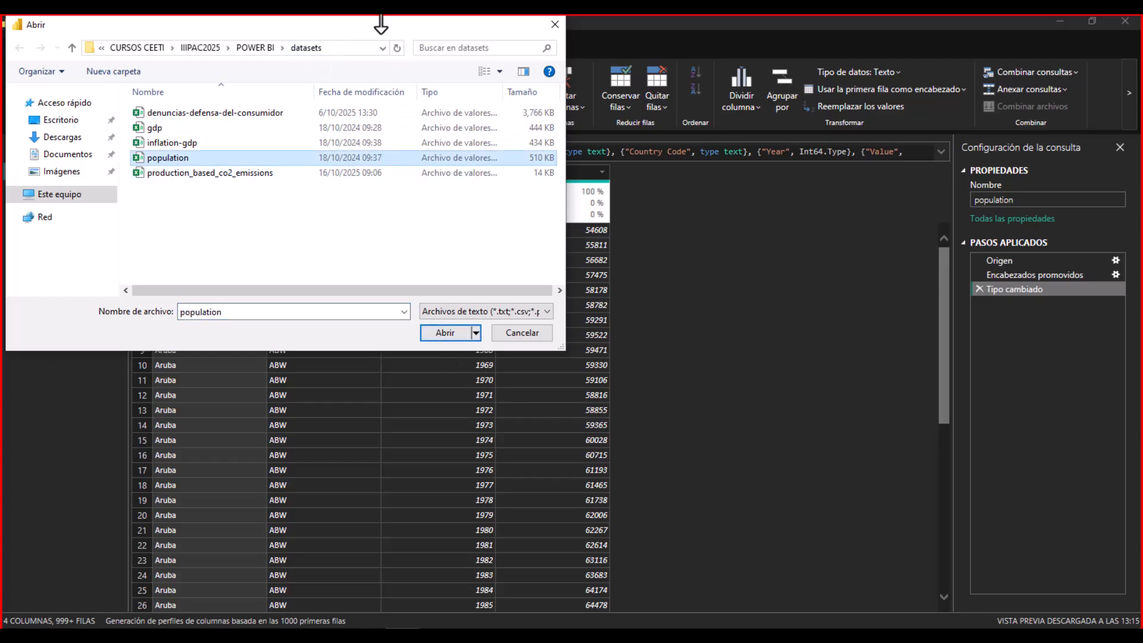
left_click_drag(381, 28, 551, 140)
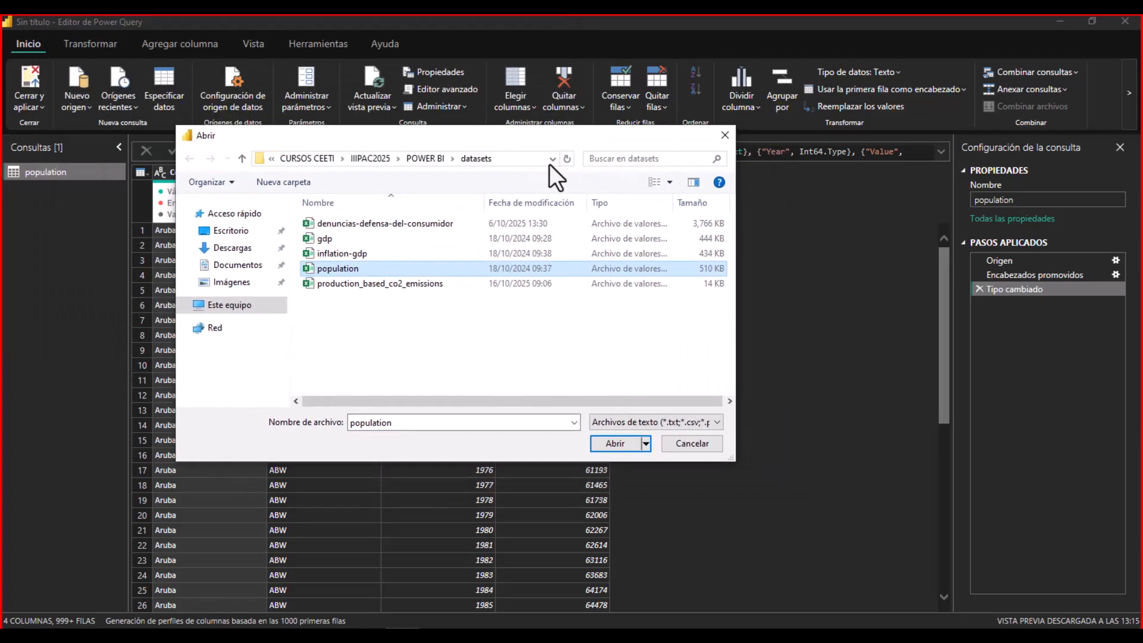
left_click(315, 253)
left_click(598, 443)
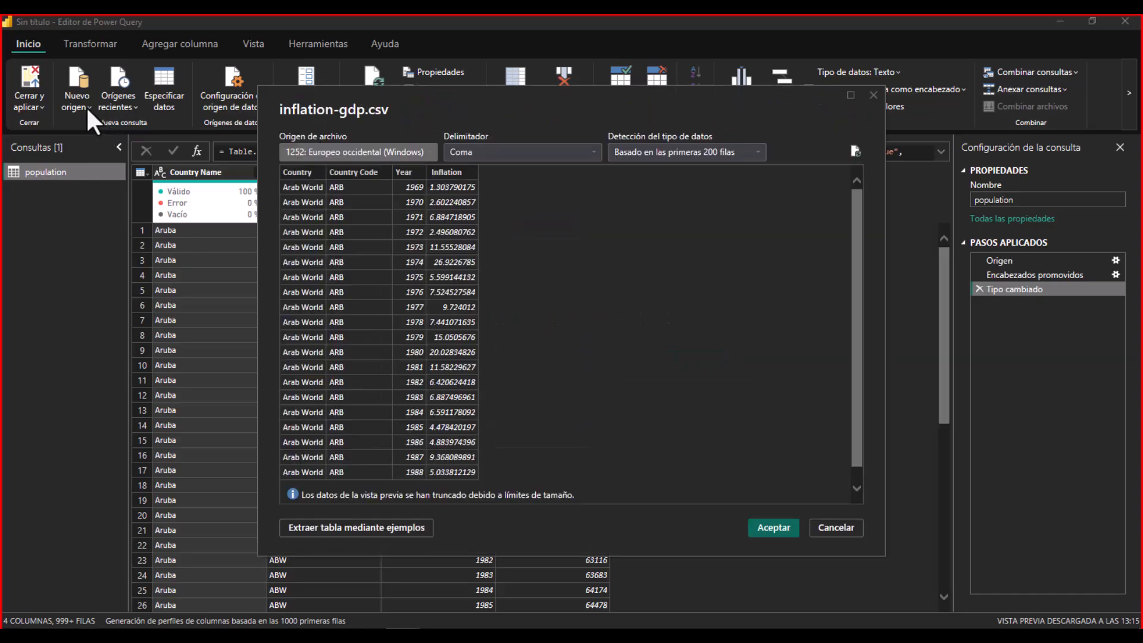
left_click(758, 527)
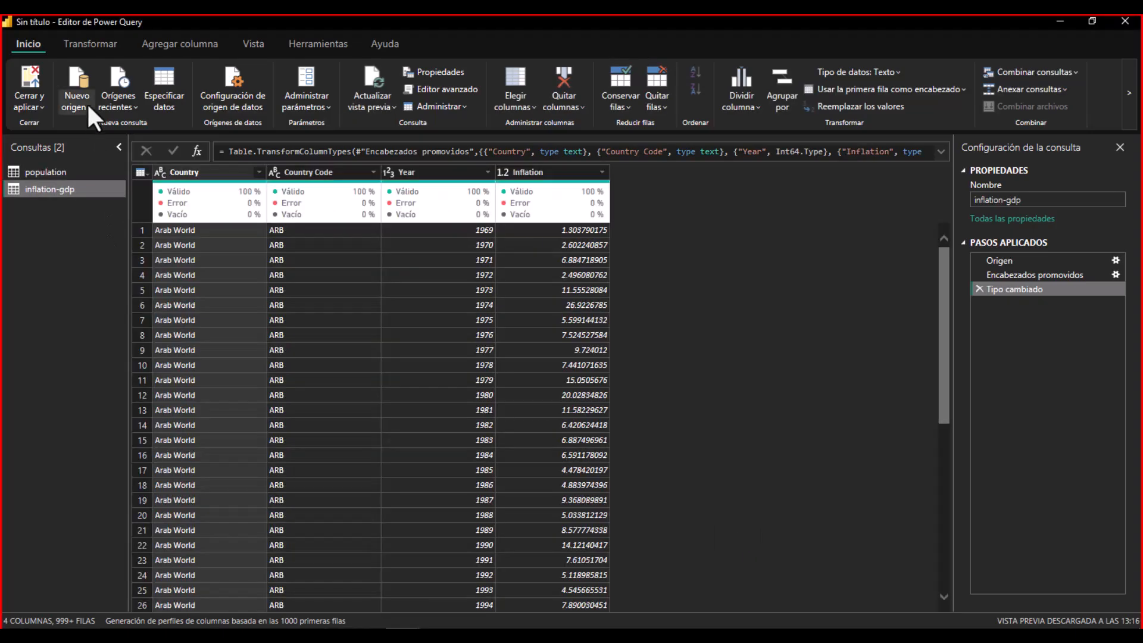
- Add the gdp file from the datasets folder as a new text or CSV query
left_click(87, 102)
left_click(125, 189)
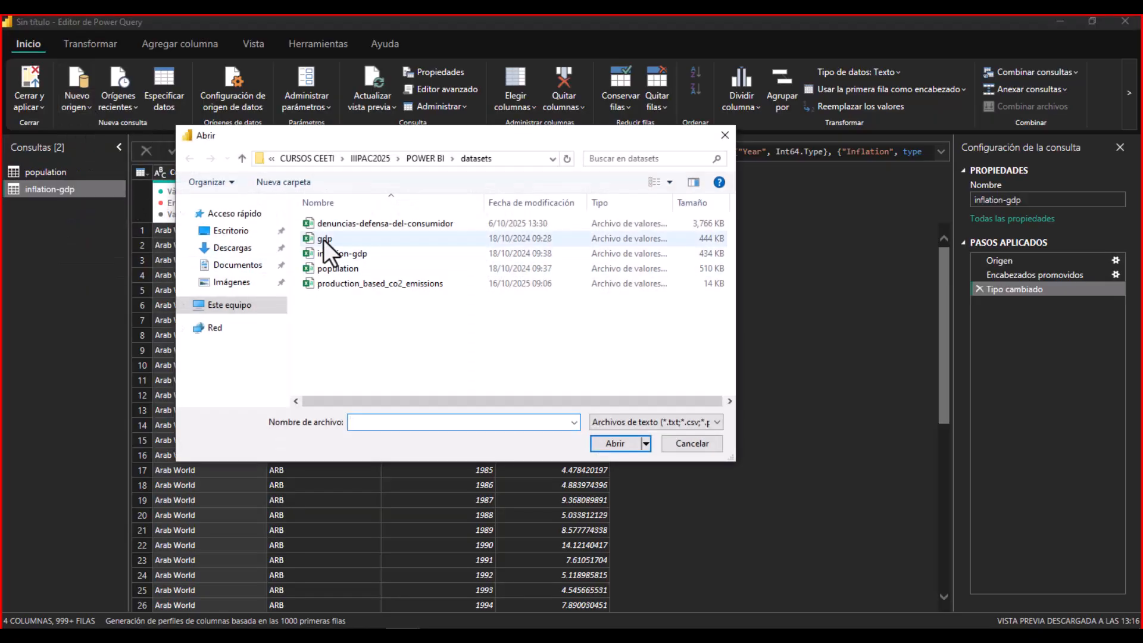
left_click(323, 238)
left_click(614, 444)
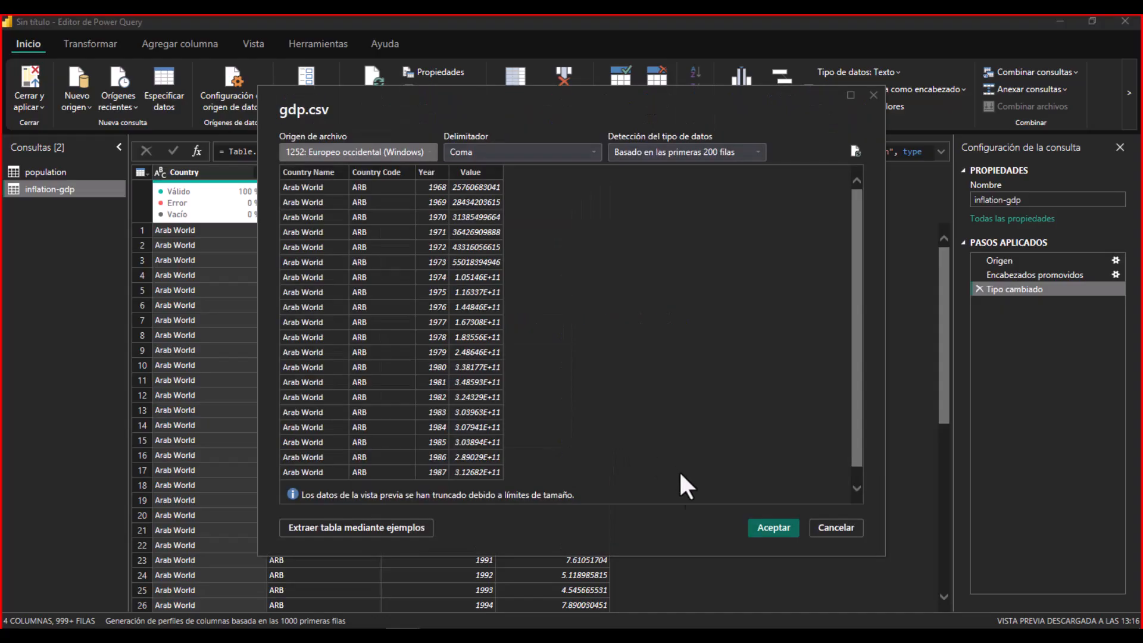
left_click(771, 524)
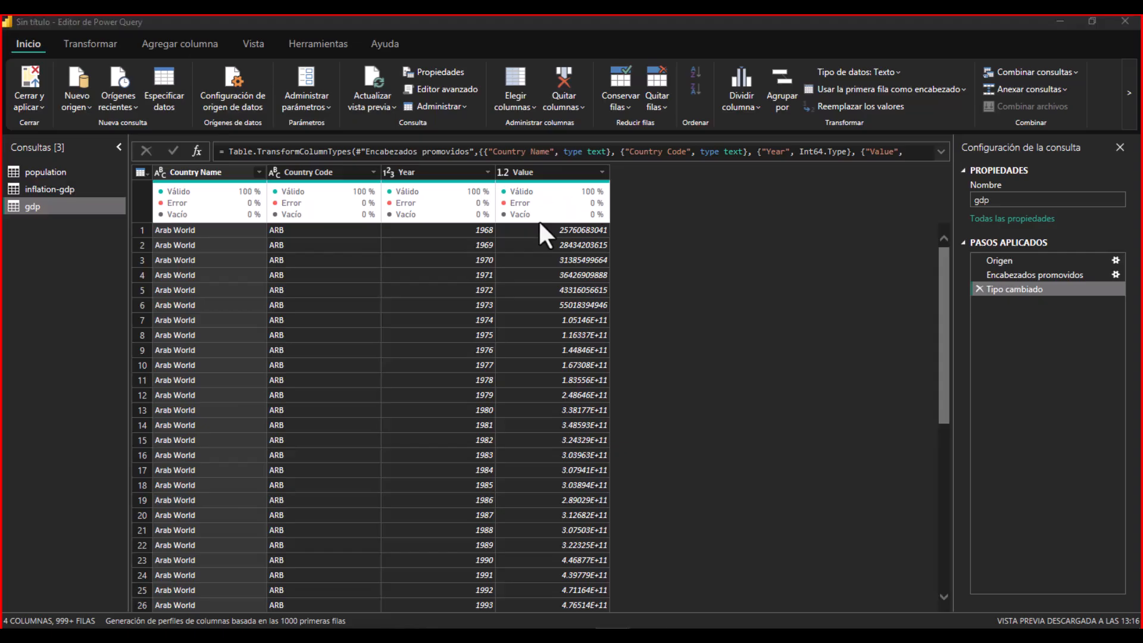
- Rename the Country column of the inflation-gdp query to País
left_click(47, 184)
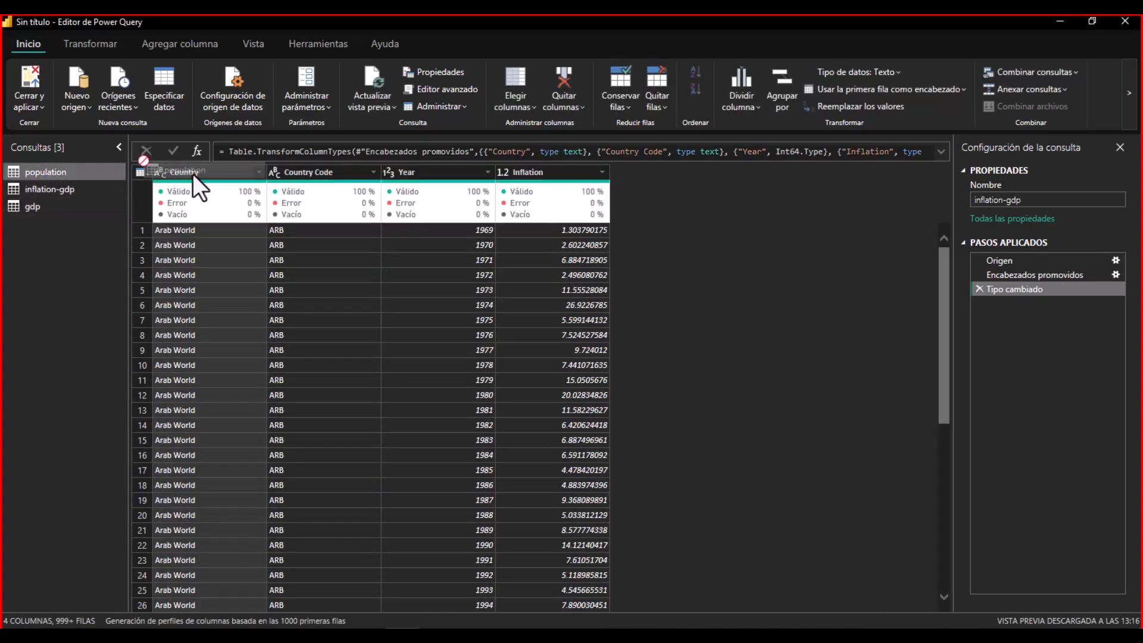
double_click(192, 173)
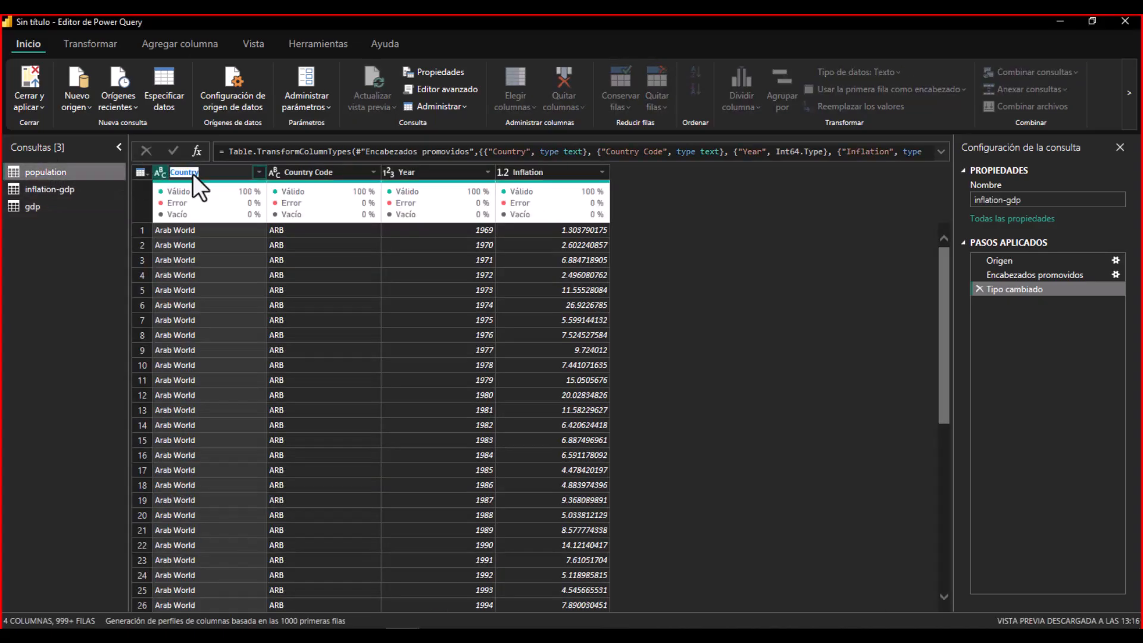
type("País")
key("Return")
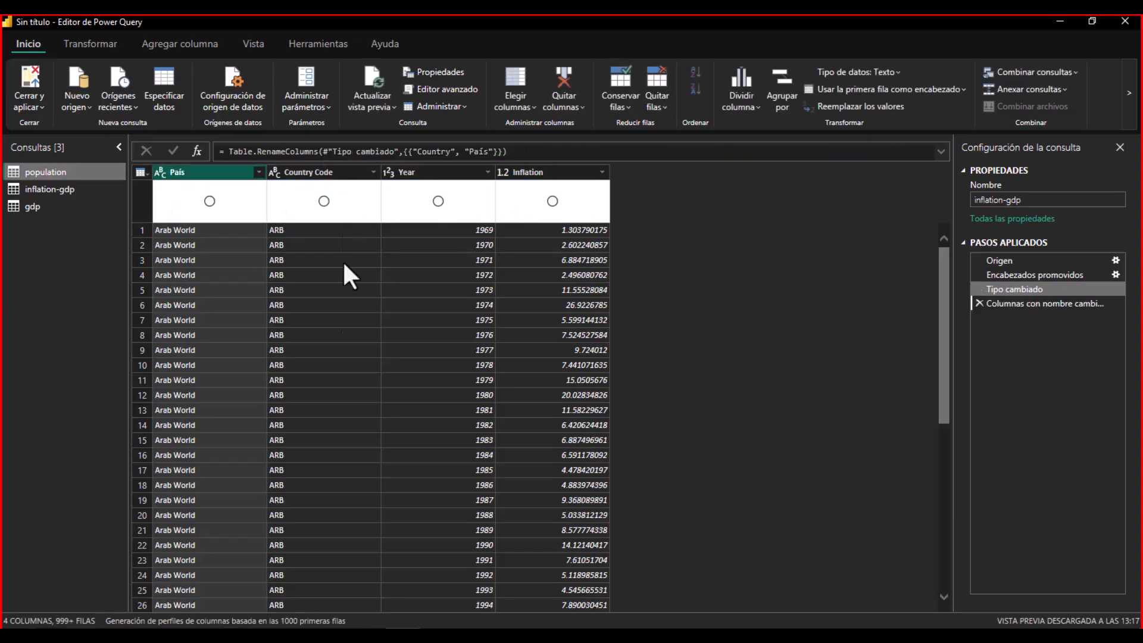
- Review the browser instructions on which column headers to rename in the three tables, and return to the Power Query editor
left_click(238, 635)
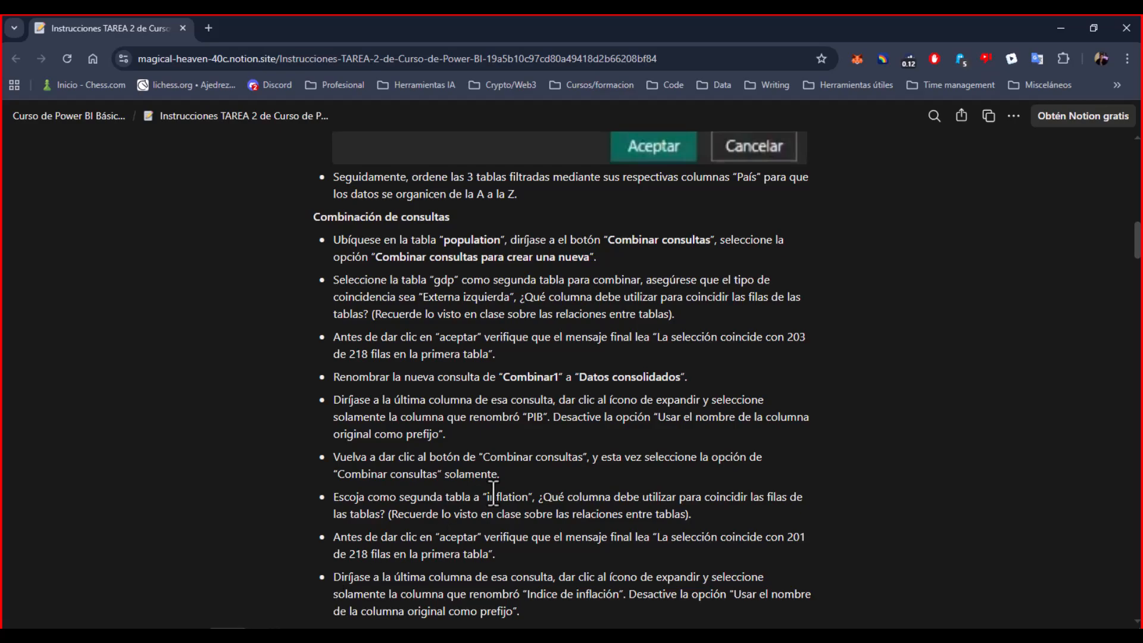
scroll(494, 492, "up", 5)
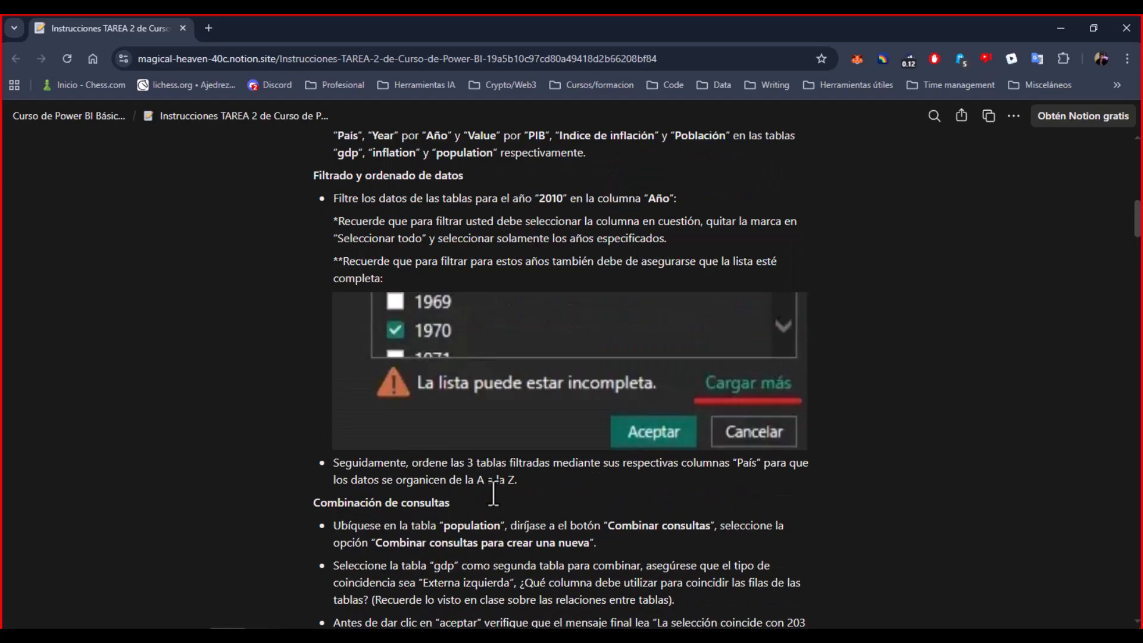
scroll(494, 493, "up", 7)
scroll(493, 494, "up", 7)
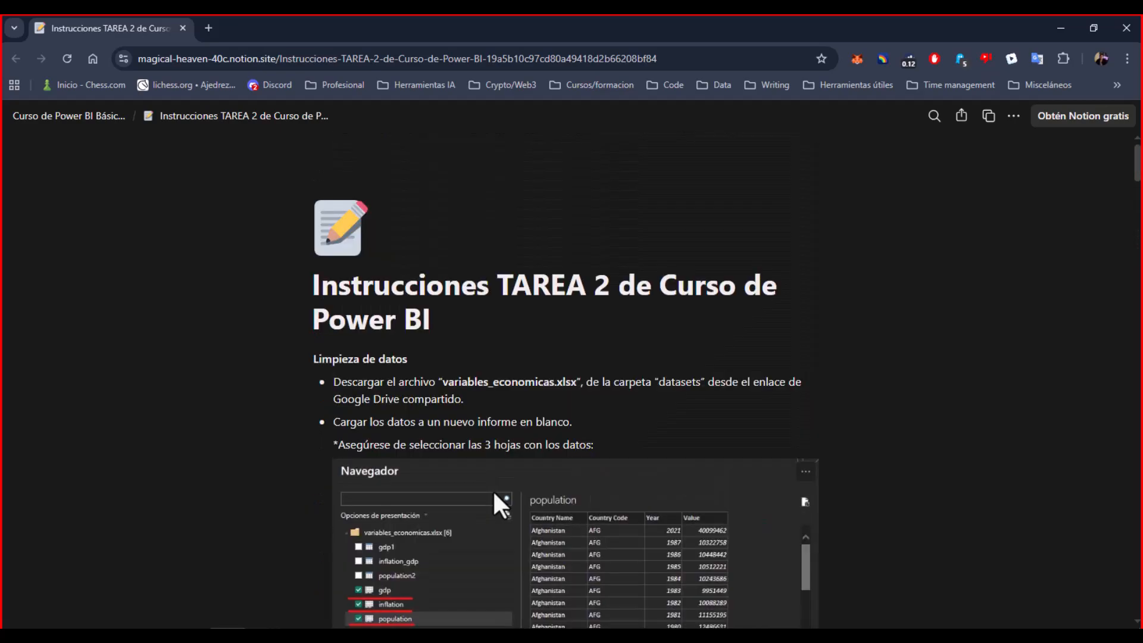
scroll(494, 493, "down", 10)
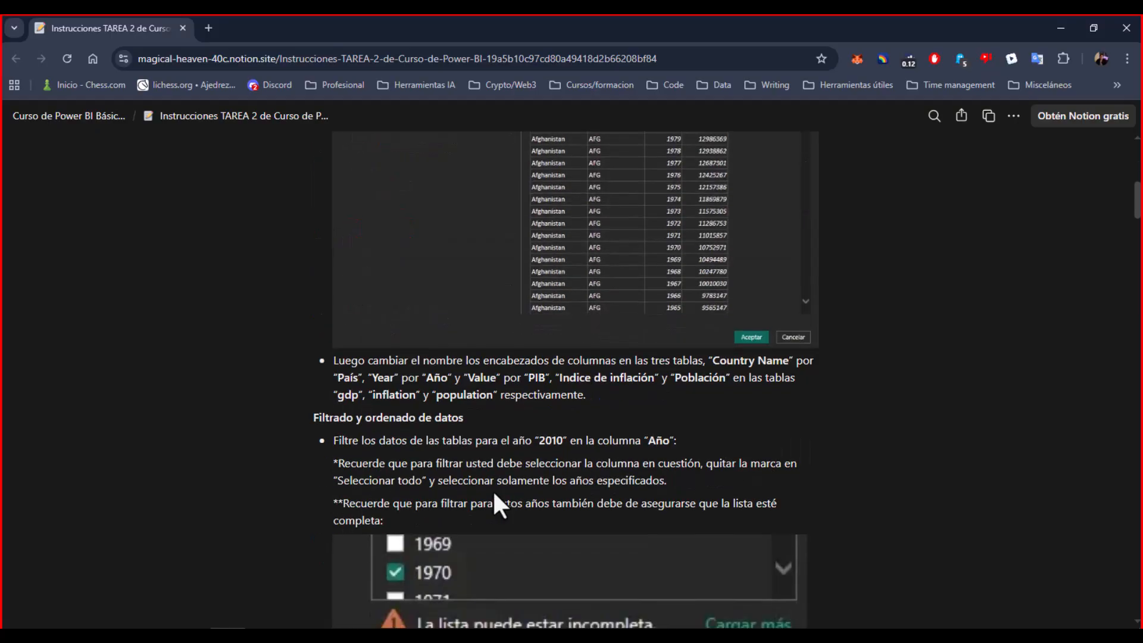
scroll(482, 487, "up", 2)
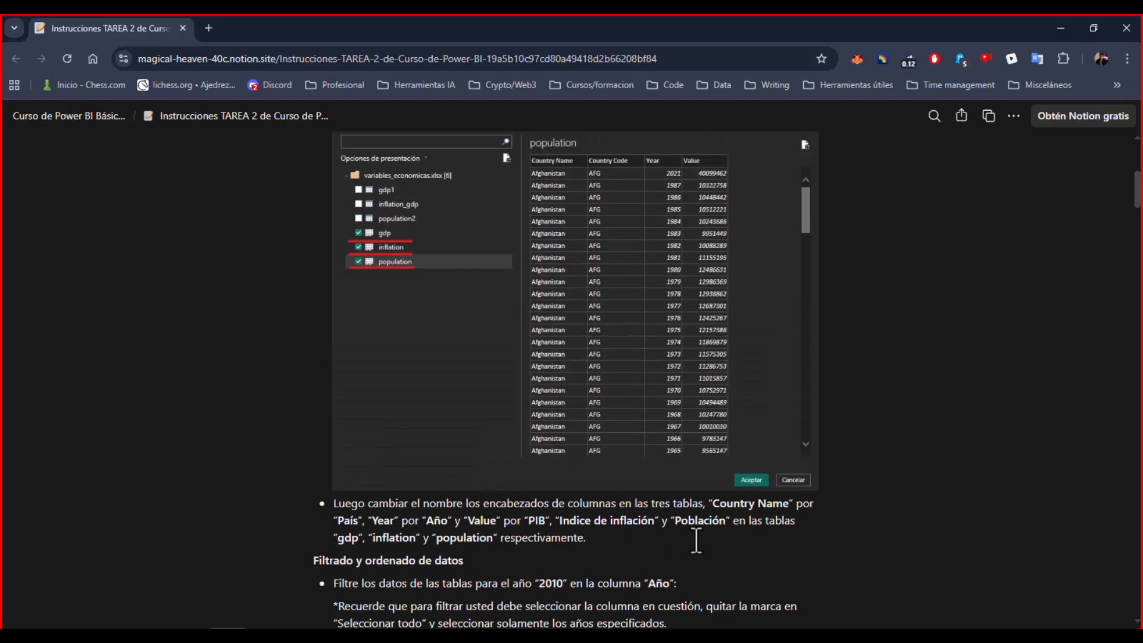
key("alt+Tab")
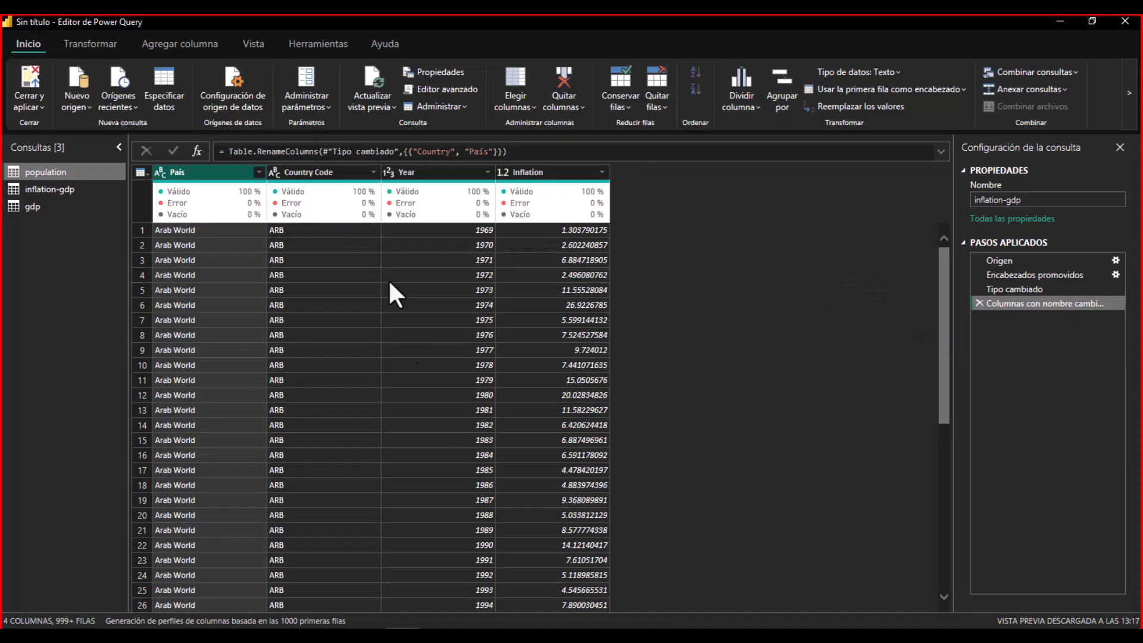
key("alt+Tab")
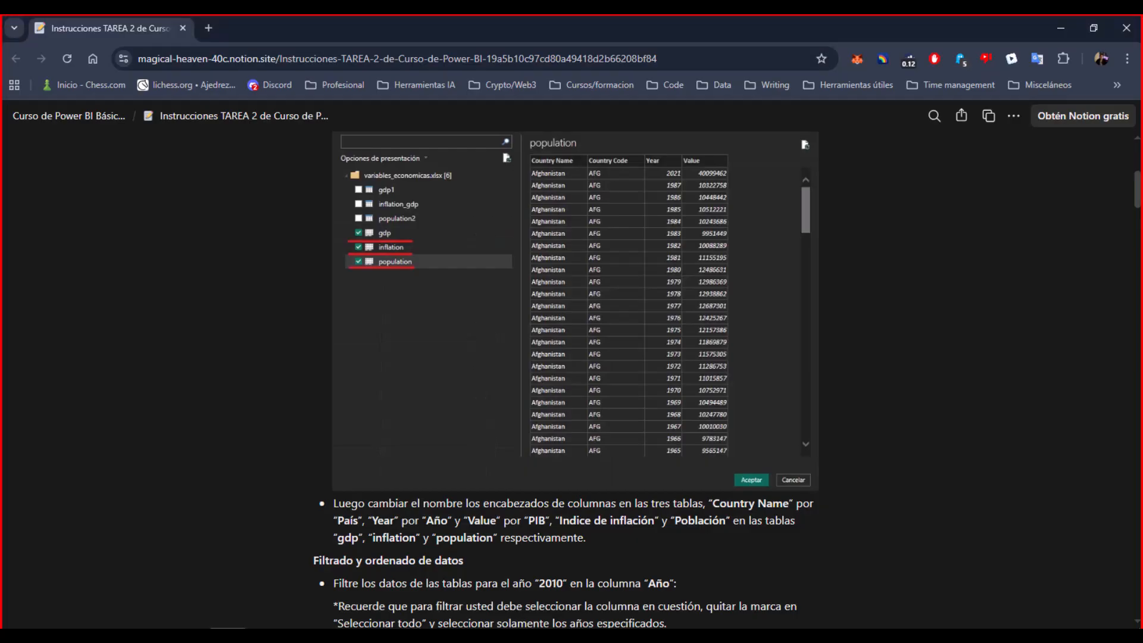
key("alt+Tab")
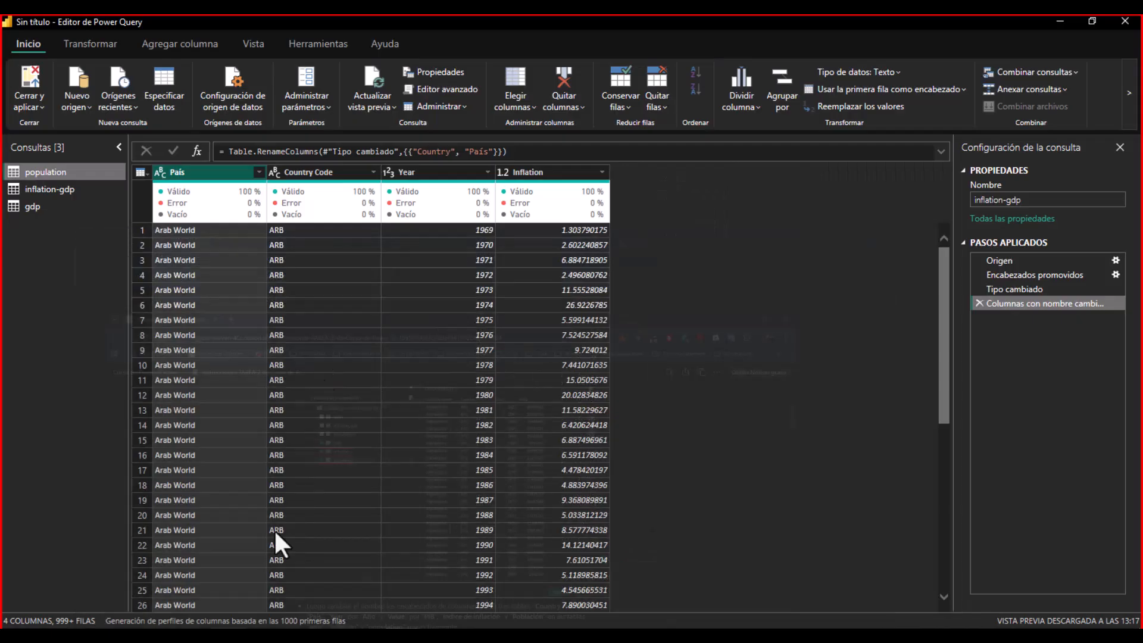
- Rename the Country Code column of the inflation-gdp query to Código de país and its Year column to Año
left_click(324, 173)
double_click(309, 179)
type("Código de país")
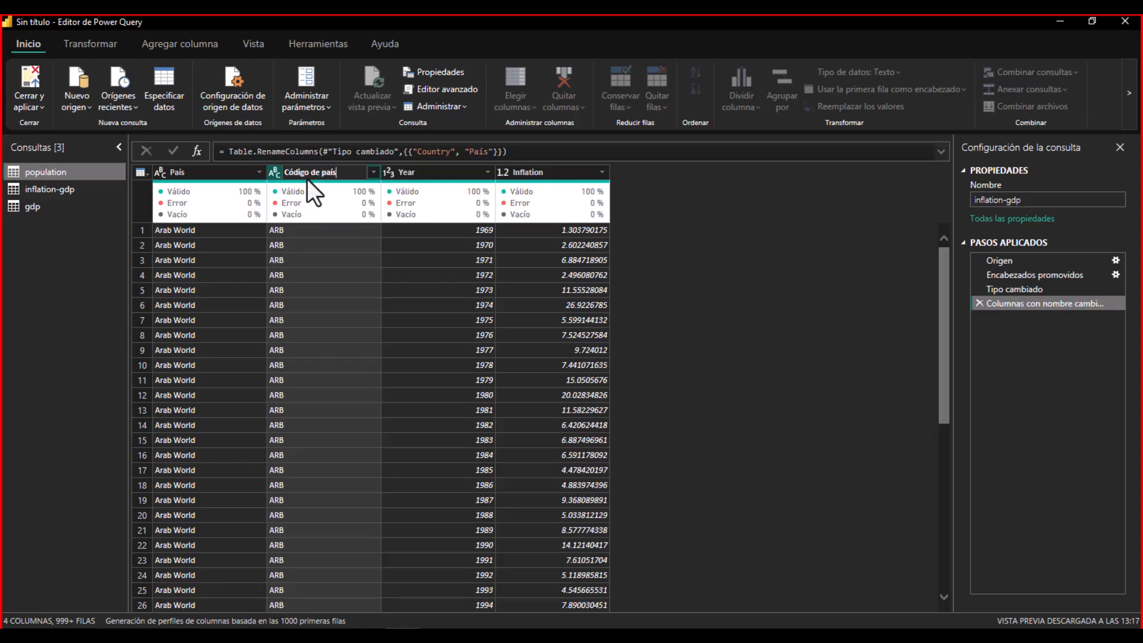
double_click(411, 172)
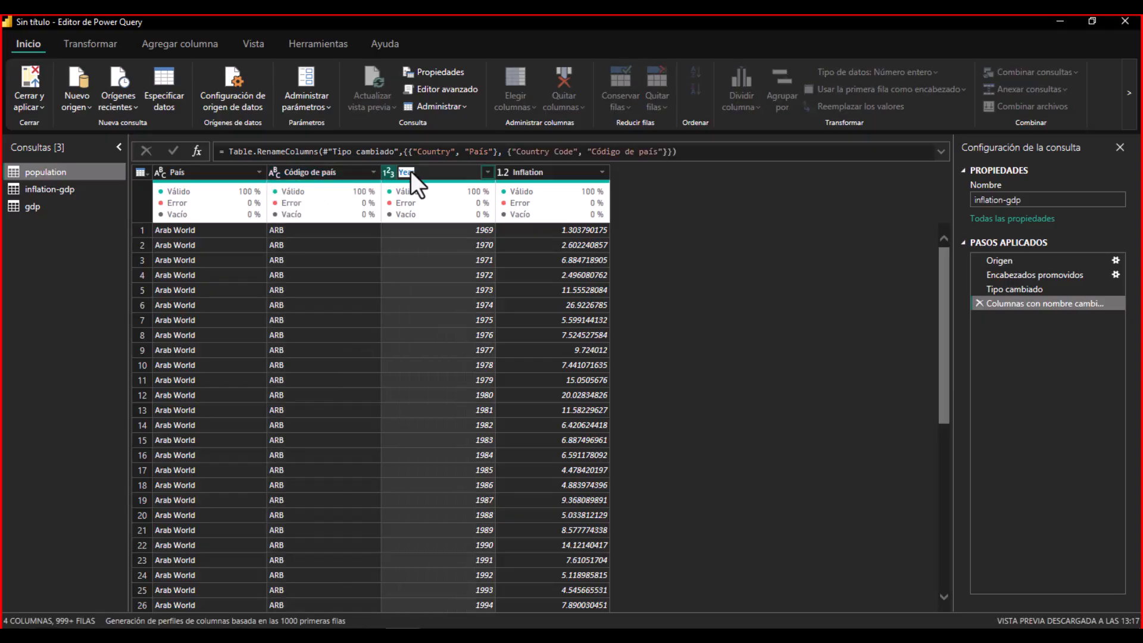
type("Año")
key("Return")
- Rename the Inflation column of the inflation-gdp query to Inflación, checking the browser instructions for the naming
double_click(536, 172)
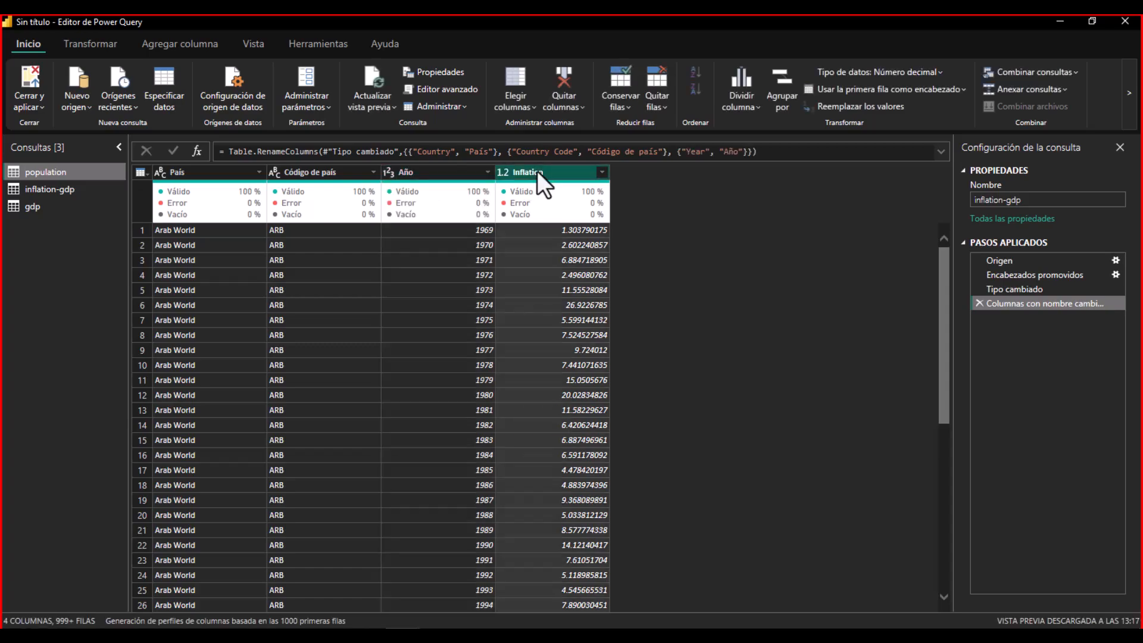
key("alt+Tab")
key("alt+Tab")
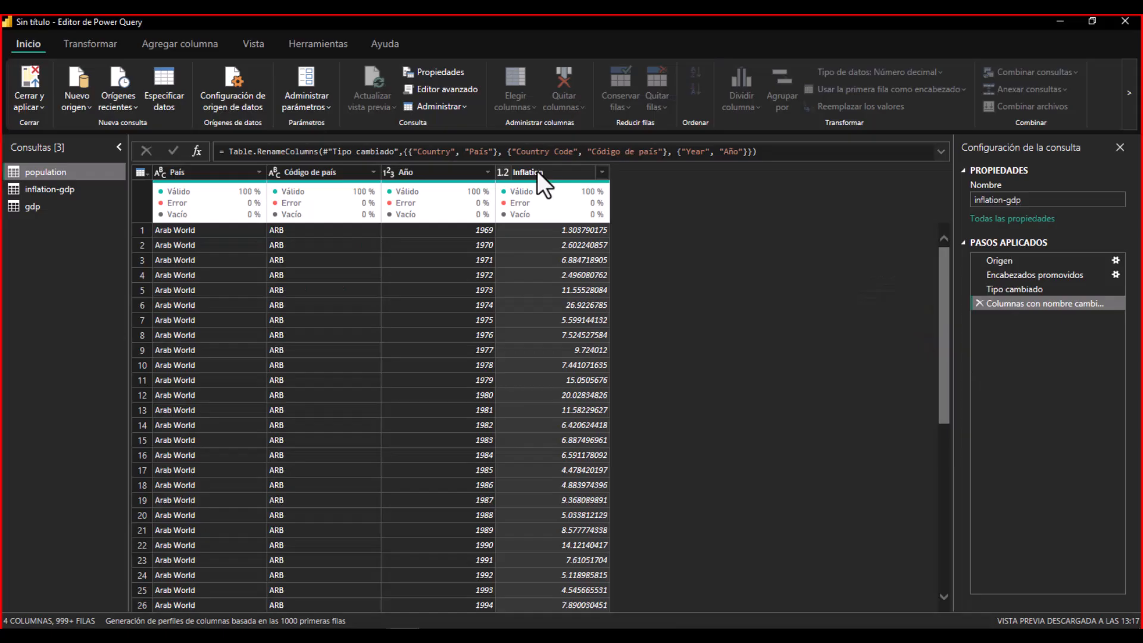
type("Inflación")
key("Return")
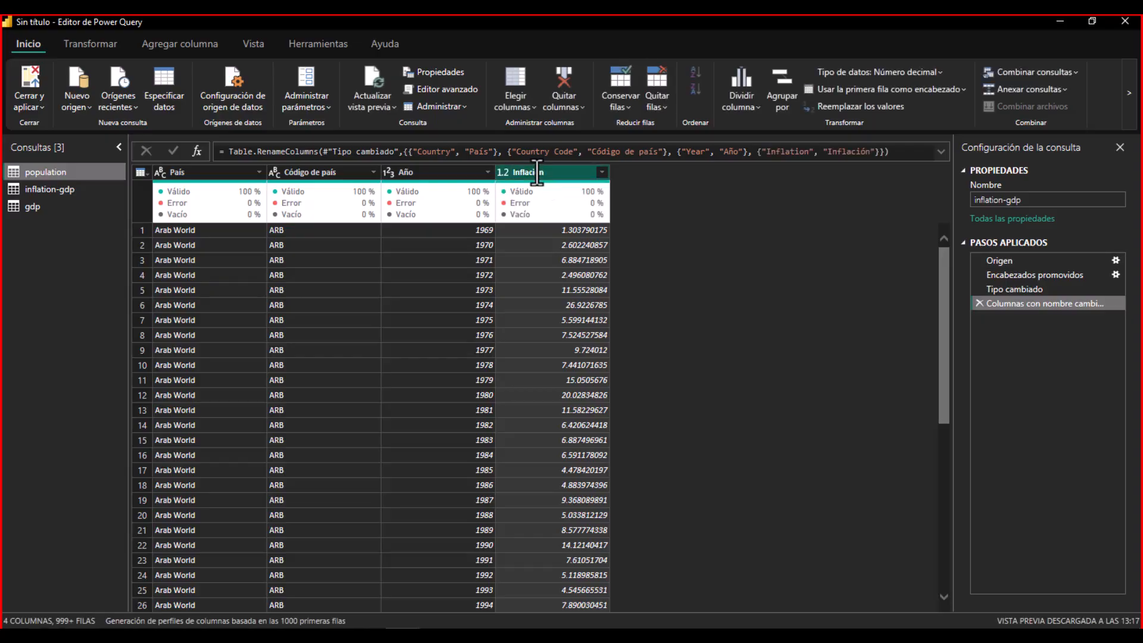
- In the population query, rename the Country Name column to País and the Country Code column to Código de país
left_click(53, 174)
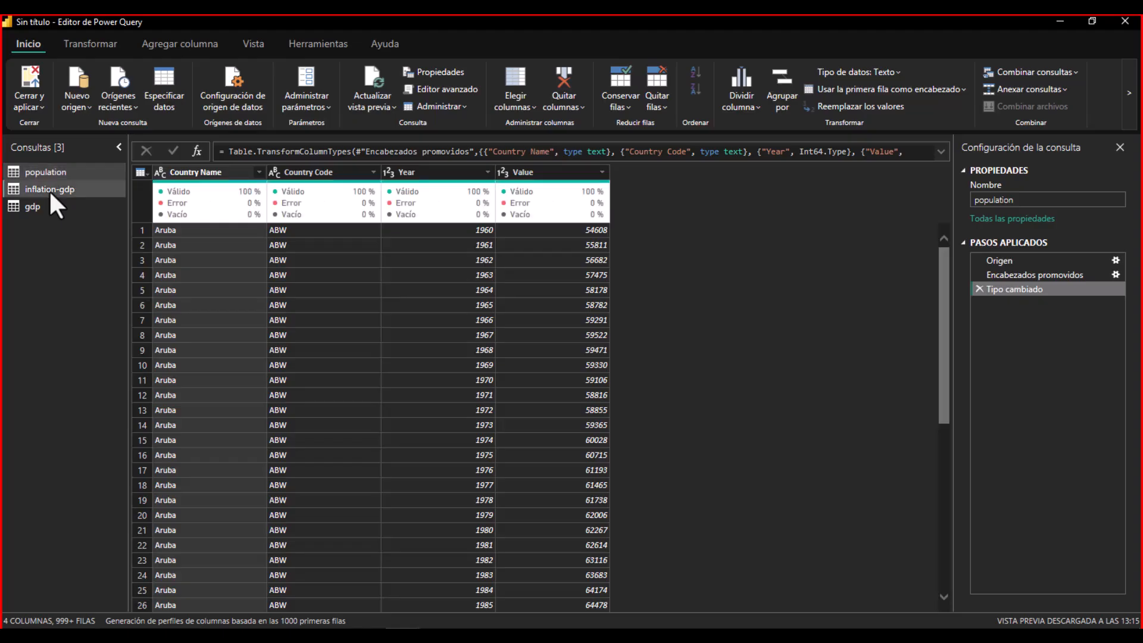
left_click(49, 190)
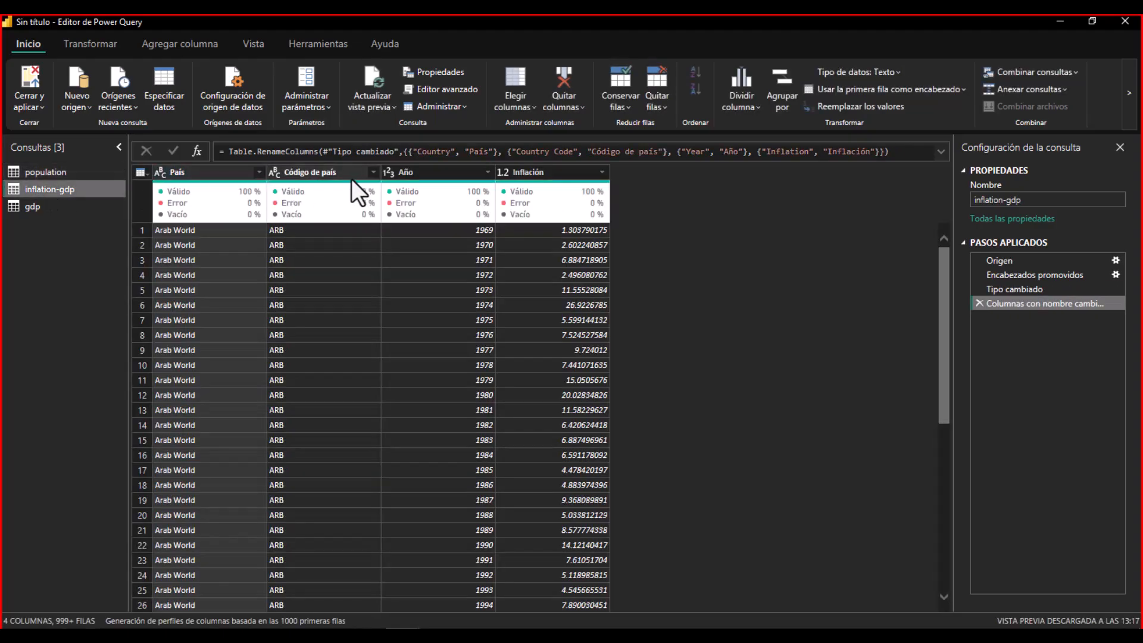
left_click(56, 171)
double_click(188, 173)
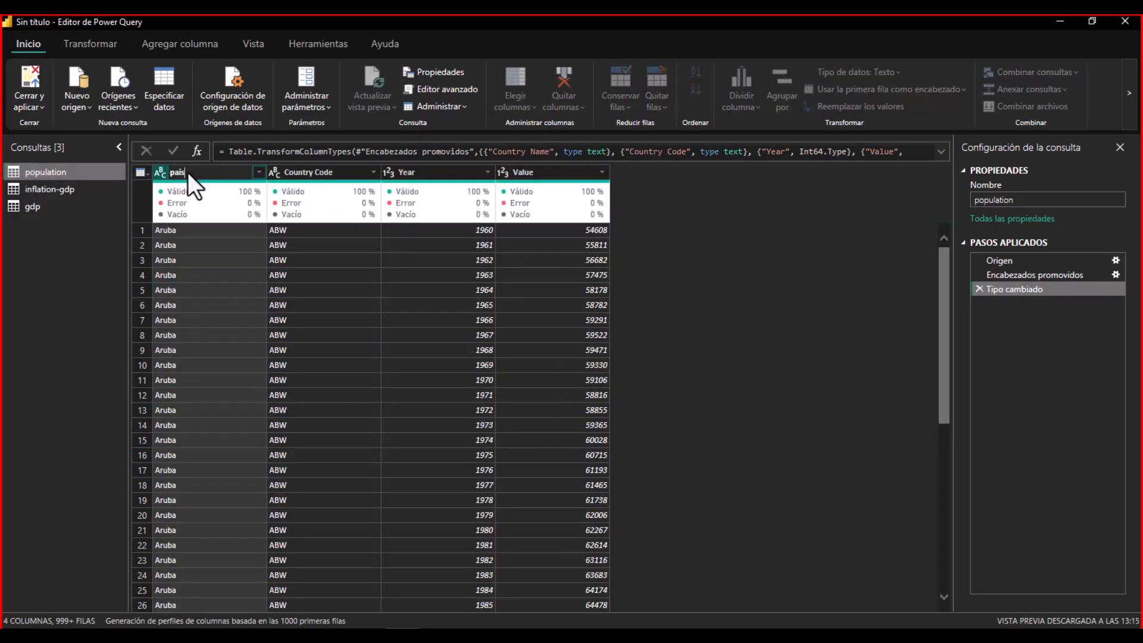
type("País")
key("Return")
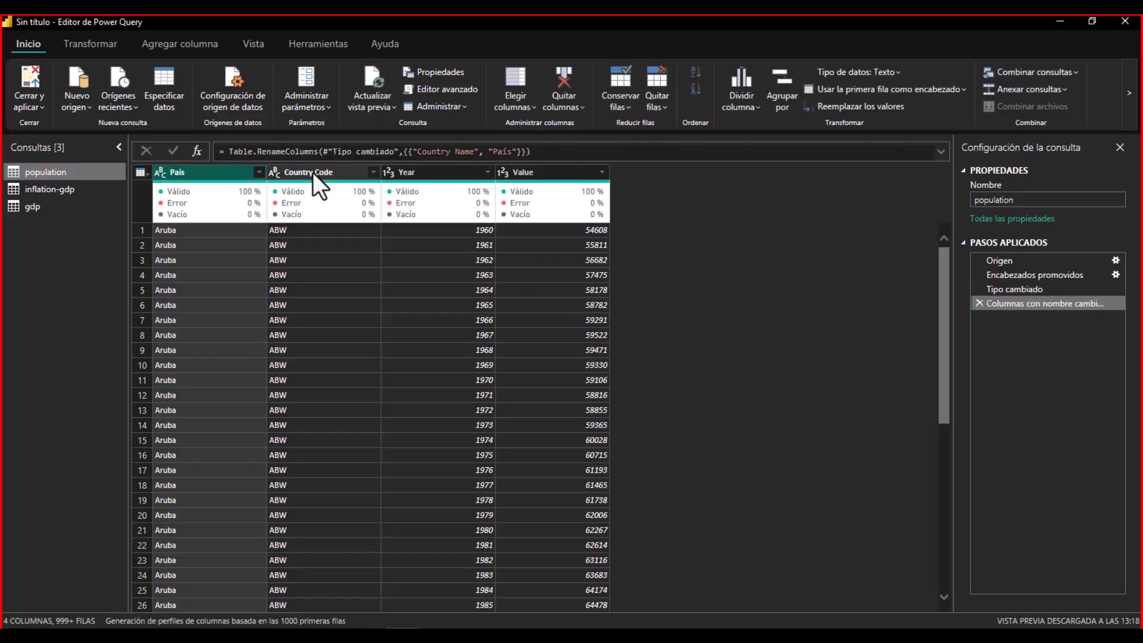
double_click(313, 173)
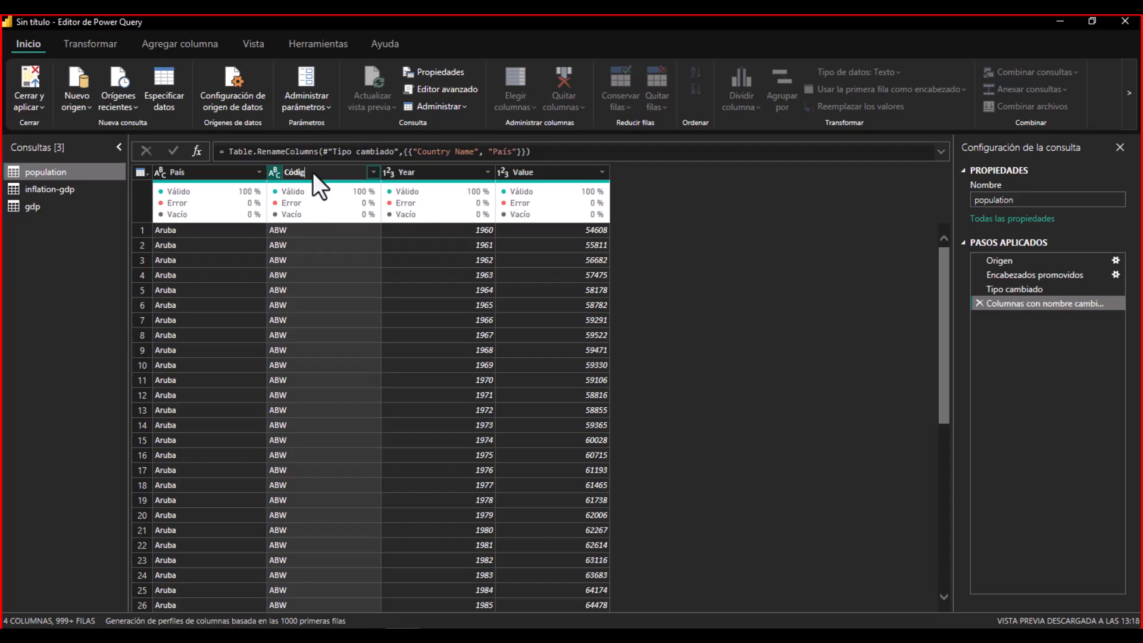
type("ís")
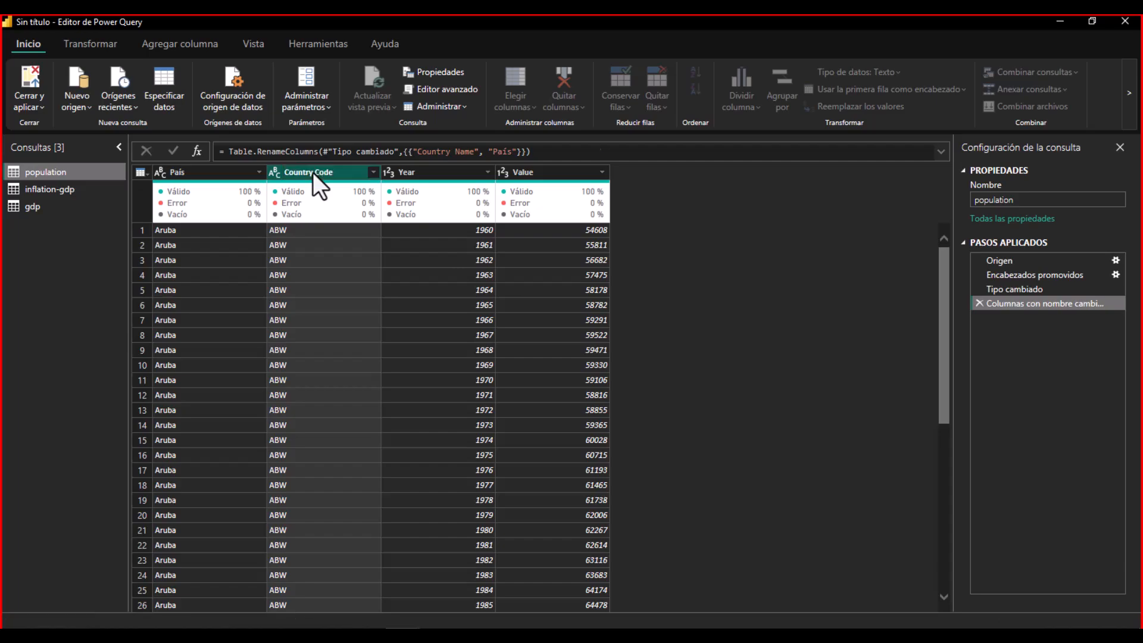
key("Return")
- Rename the population query's Year column to Año and its Value column to Población
double_click(420, 170)
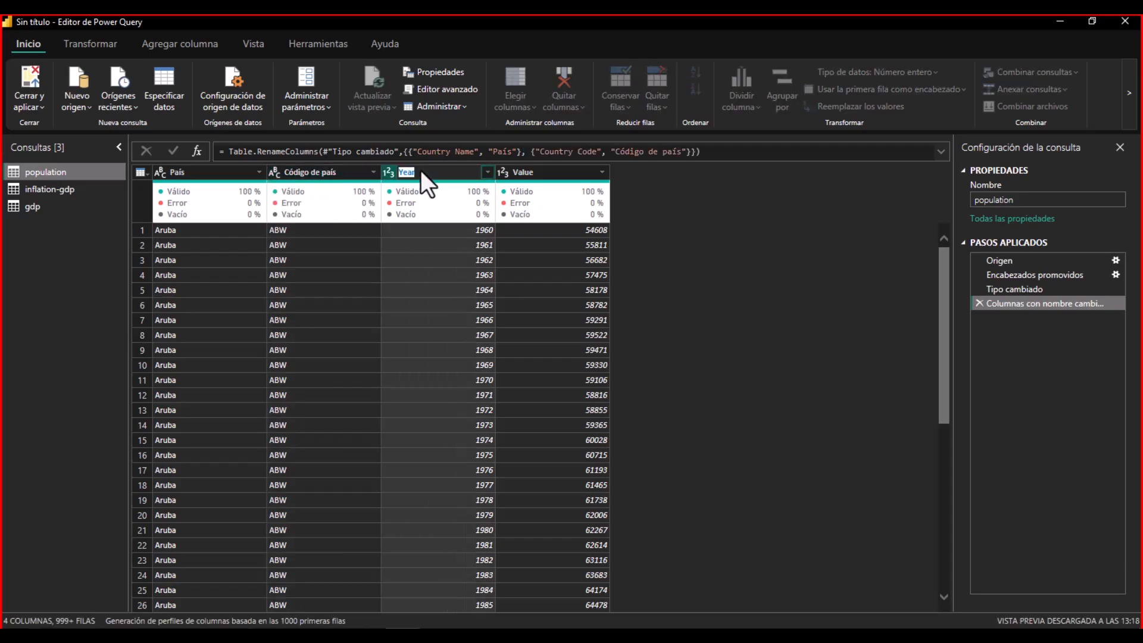
key("Return")
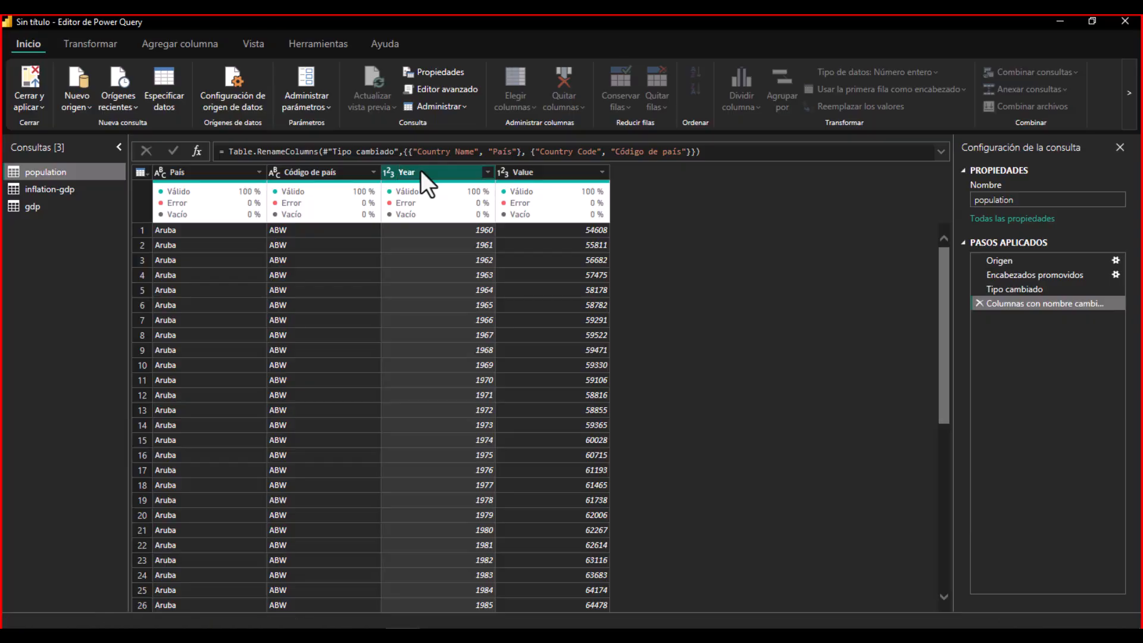
double_click(548, 171)
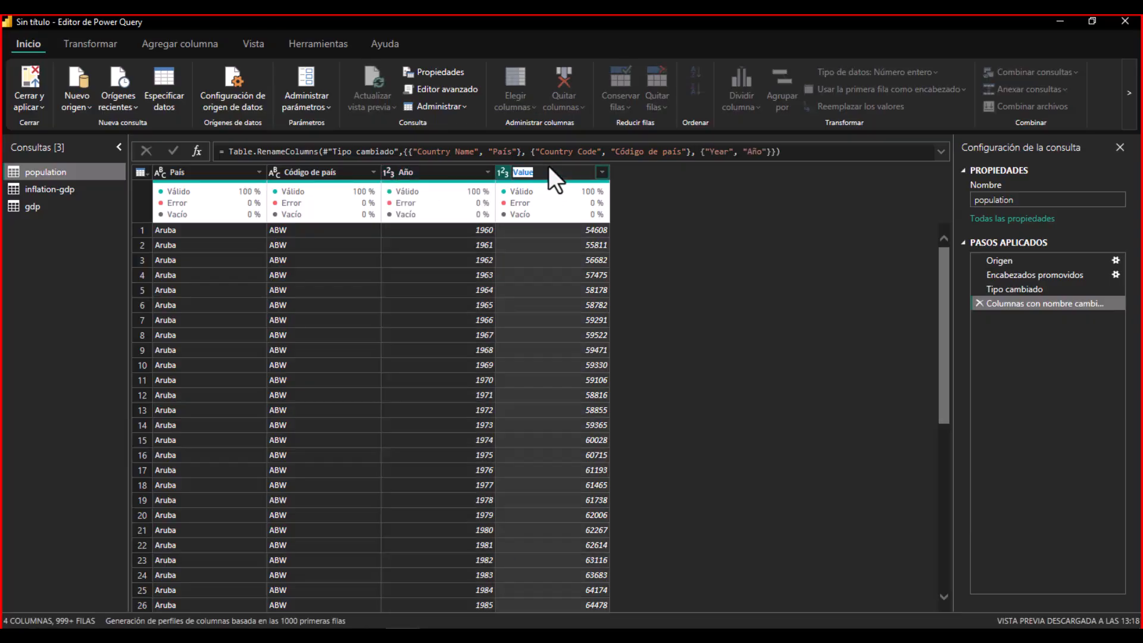
type("Población")
key("Return")
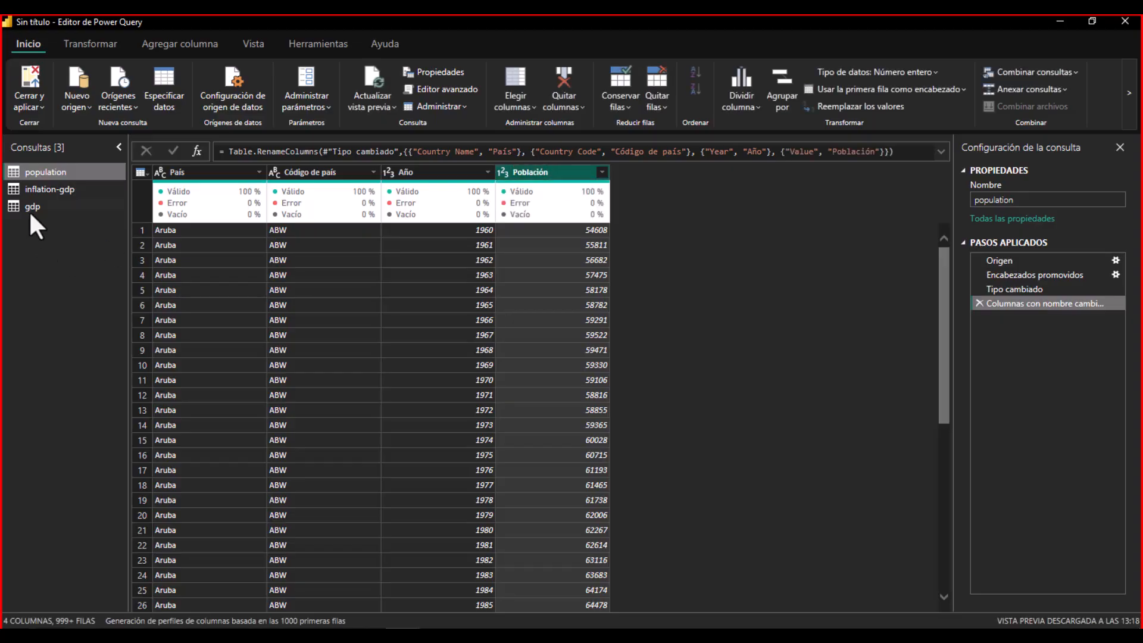
- In the gdp query, rename the Country Name column to País and the Country Code column to Código de país
left_click(29, 206)
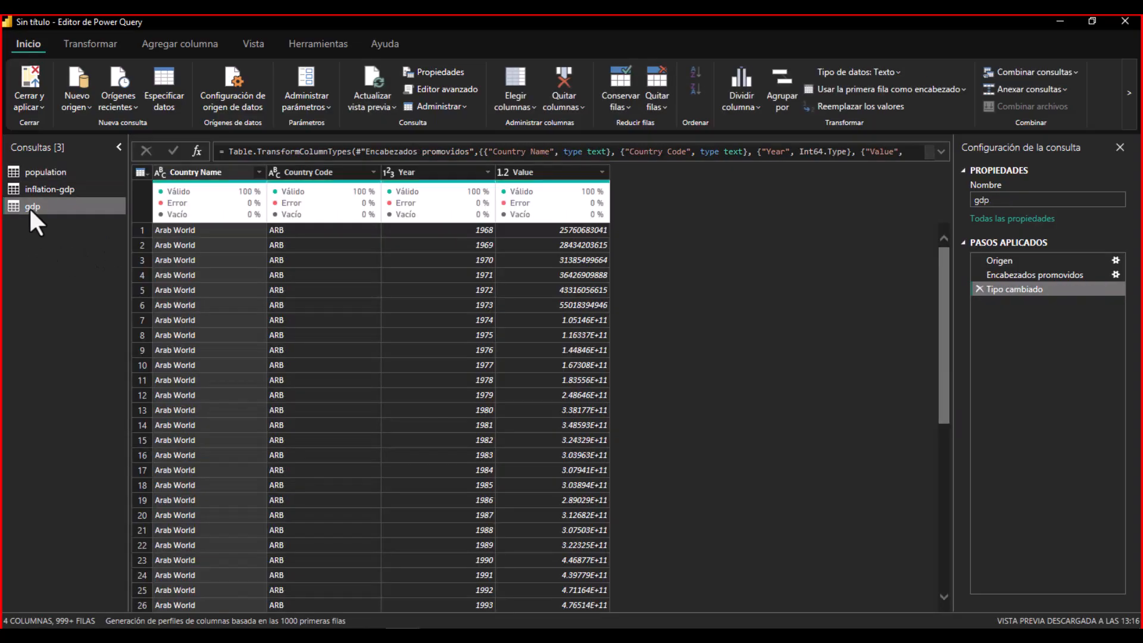
double_click(187, 170)
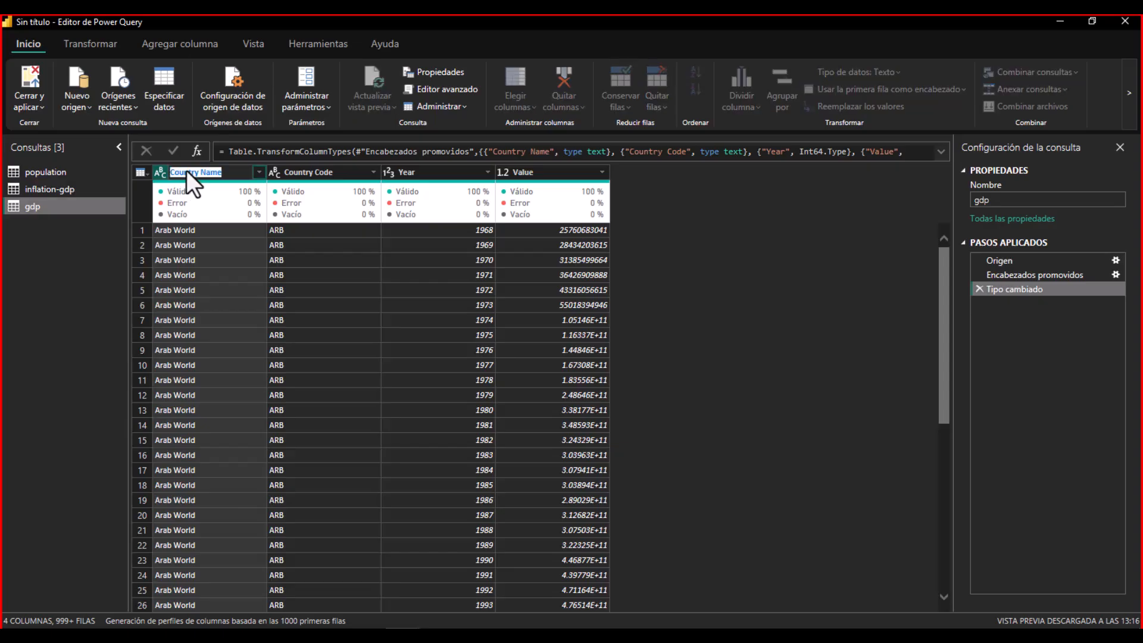
type("País")
key("Return")
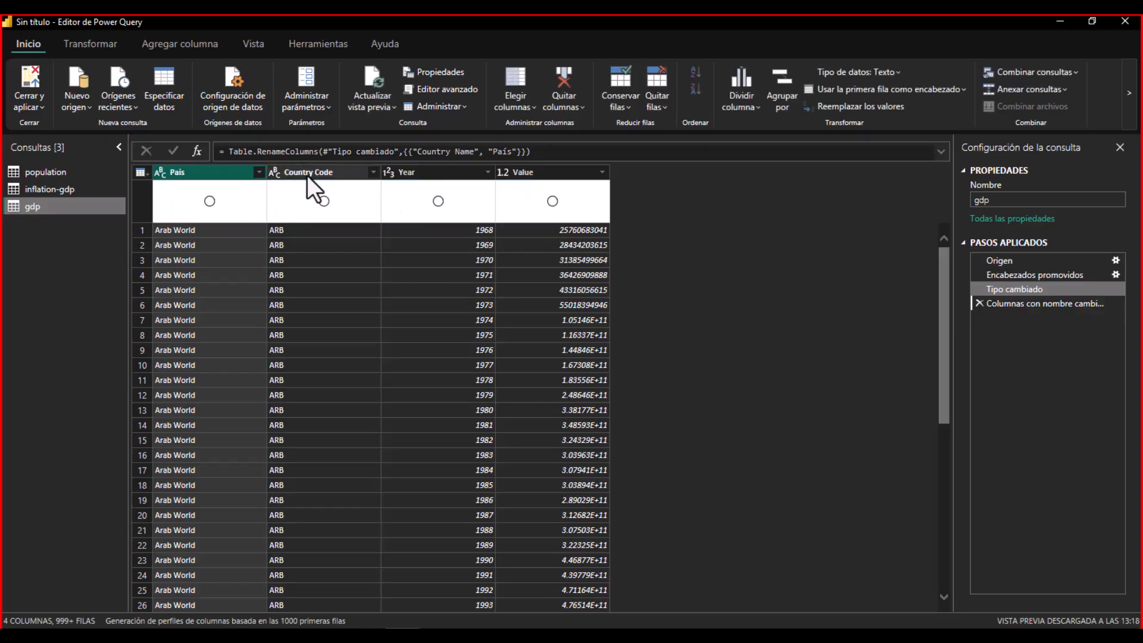
double_click(307, 174)
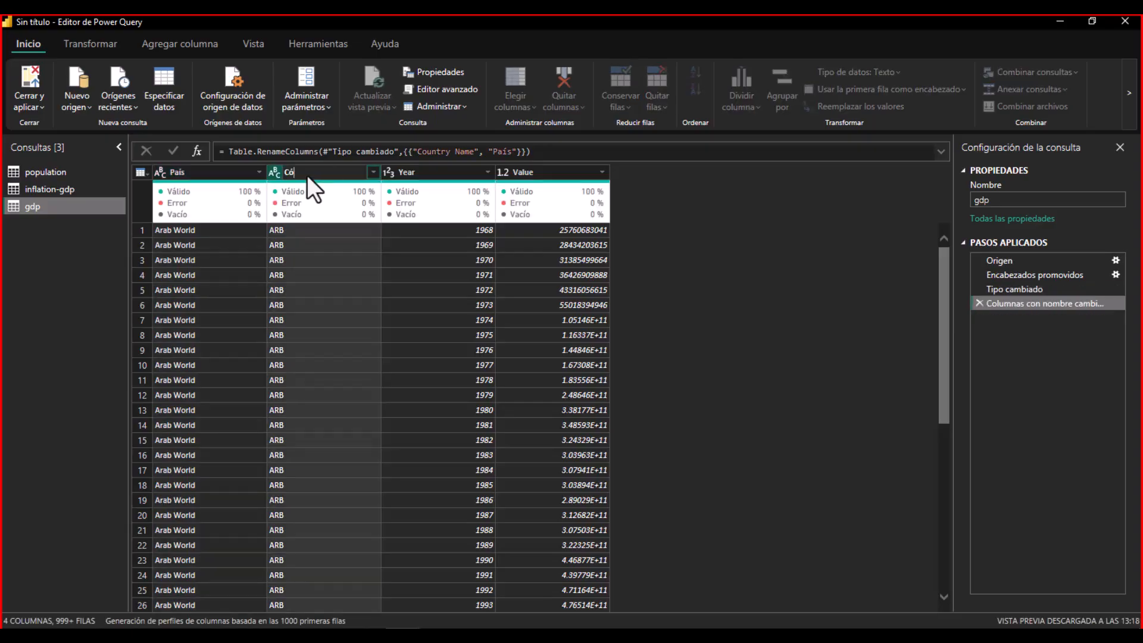
type("Código de país")
key("Escape")
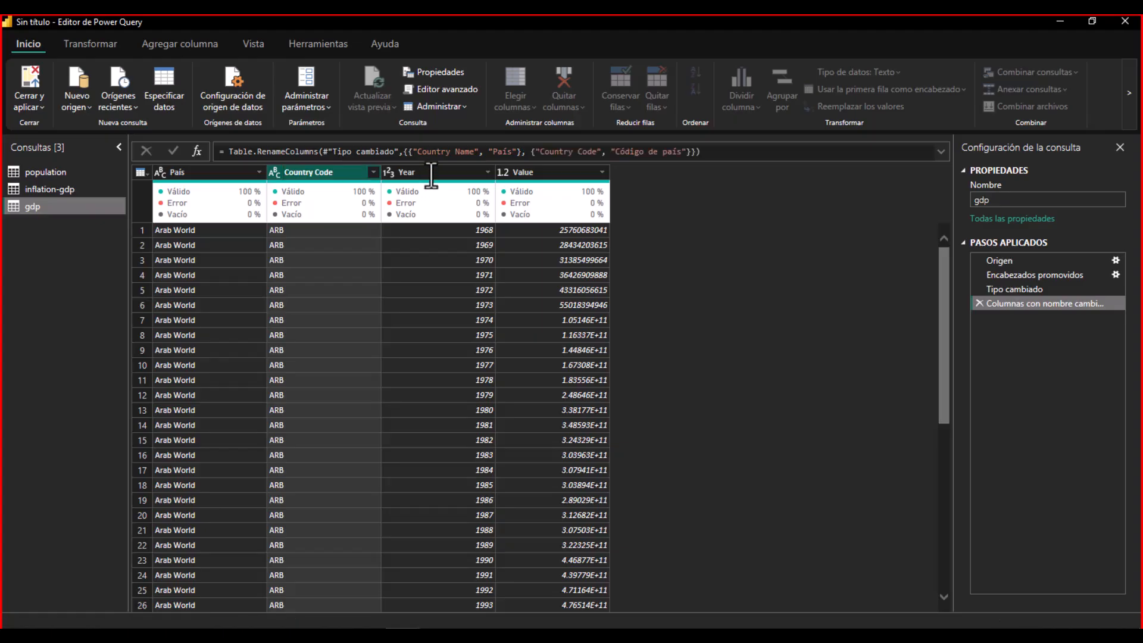
- Rename the gdp query's Year column to Año and its Value column to PIB
double_click(431, 173)
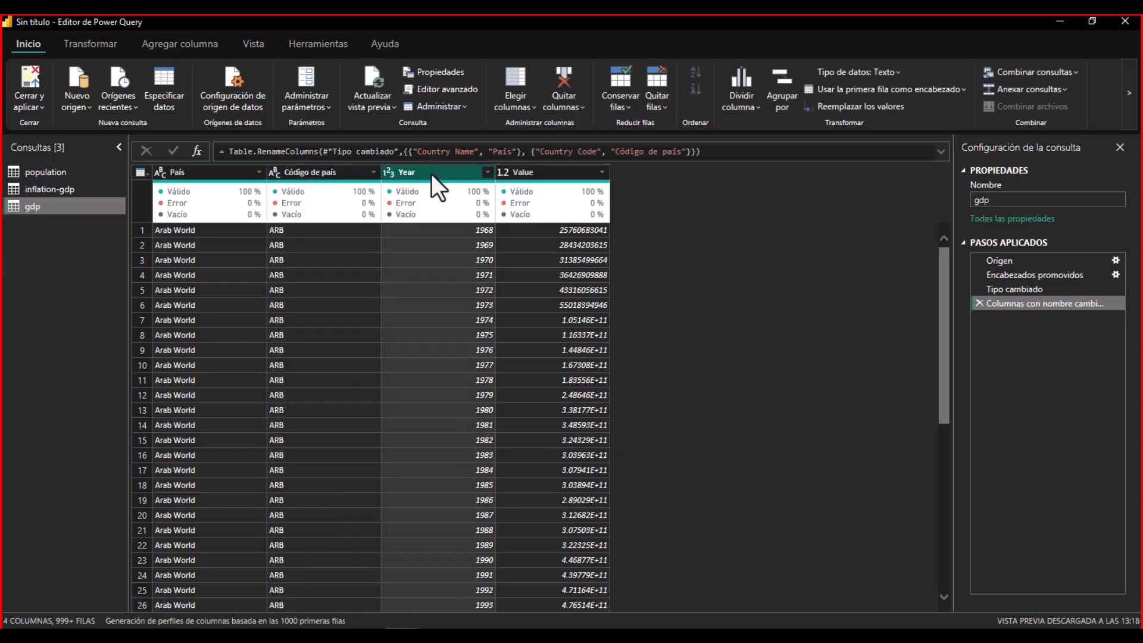
type("Añ")
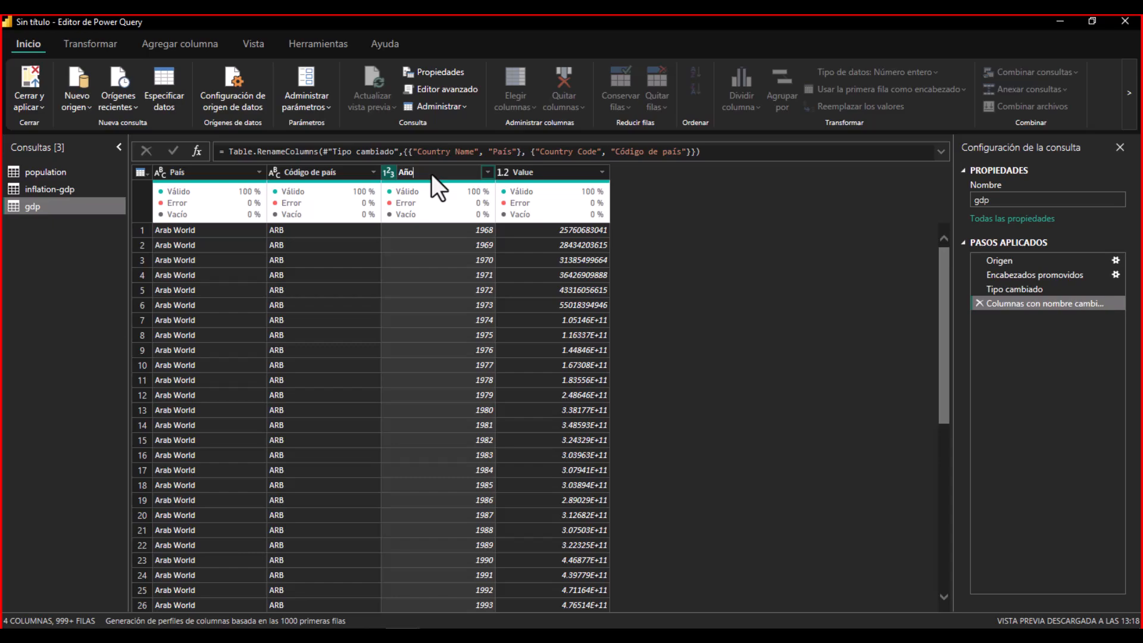
type("o")
key("Return")
double_click(543, 173)
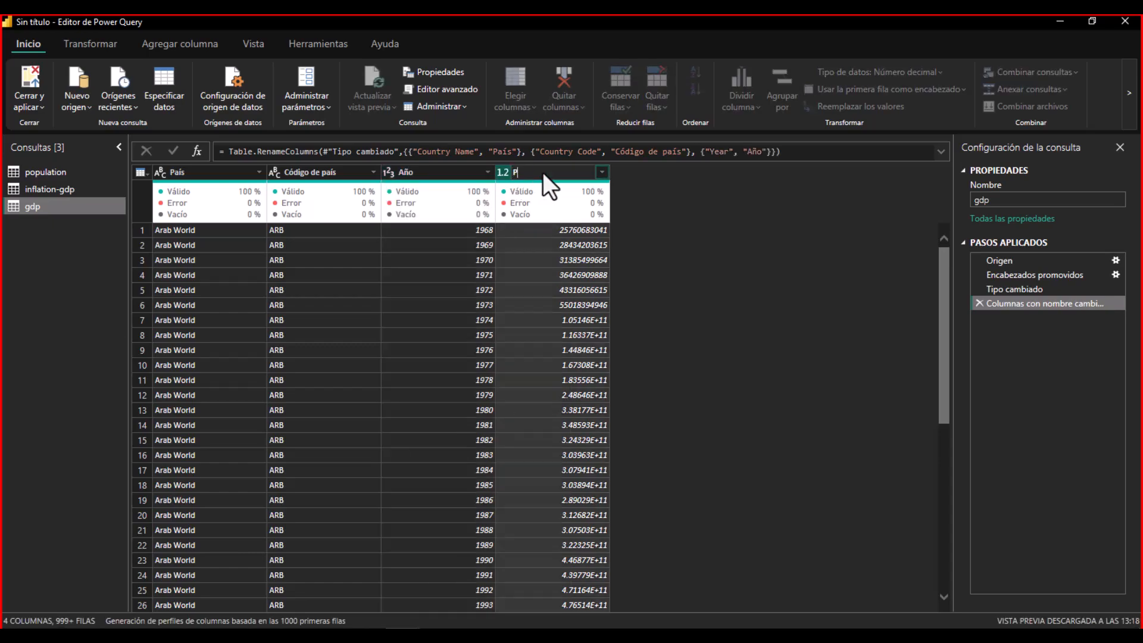
type("PIB")
key("Return")
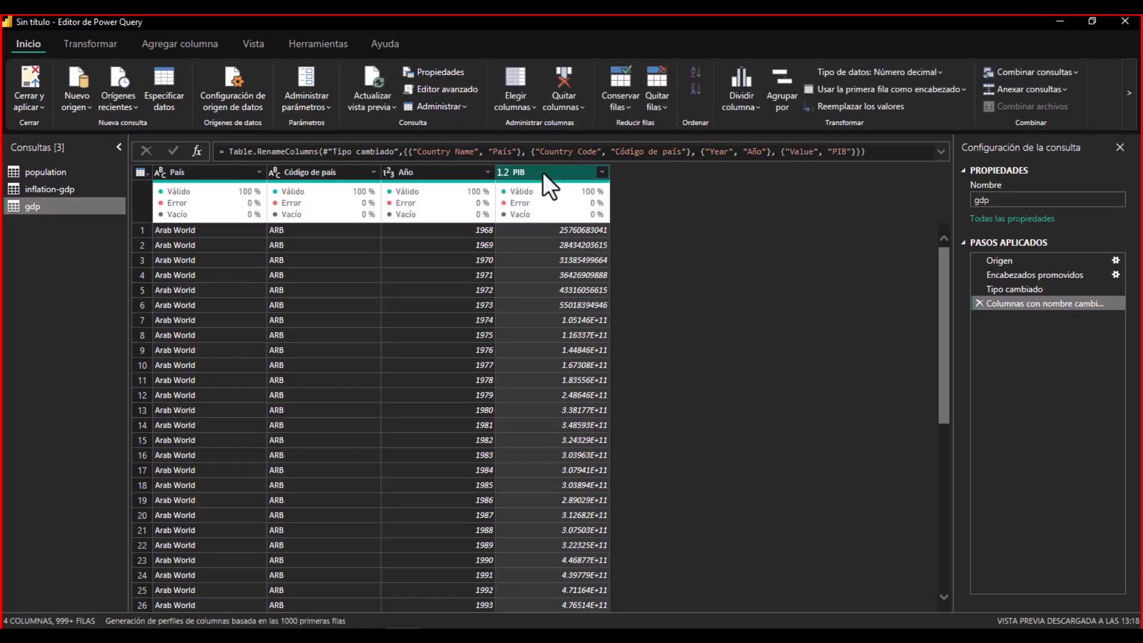
- Display the population query and switch to the untitled Power BI Desktop report window
left_click(42, 168)
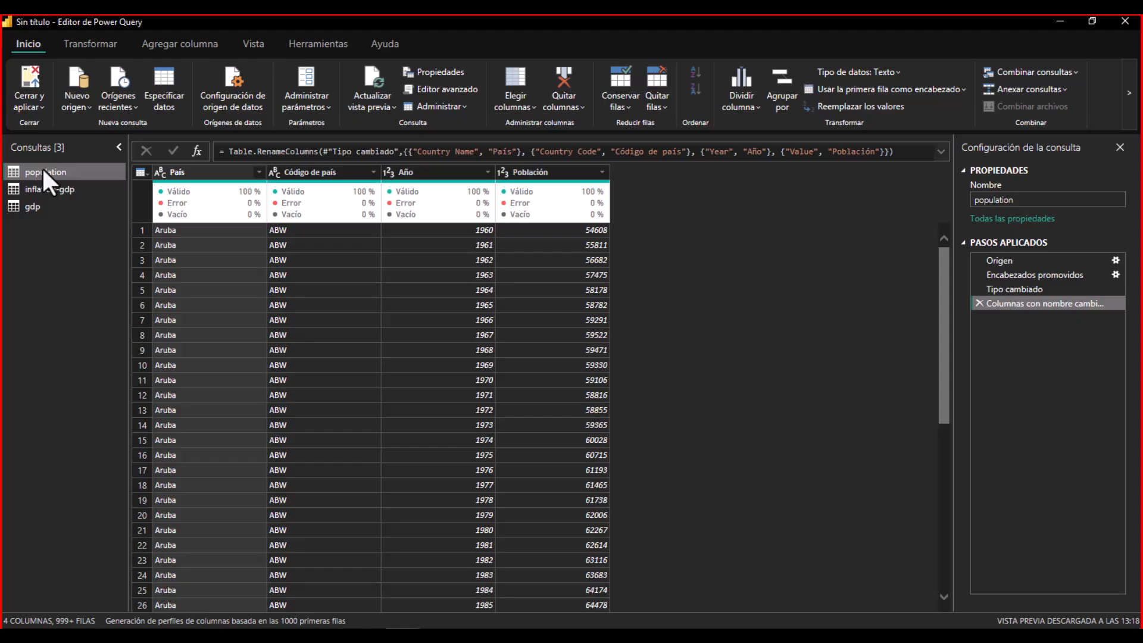
left_click(403, 636)
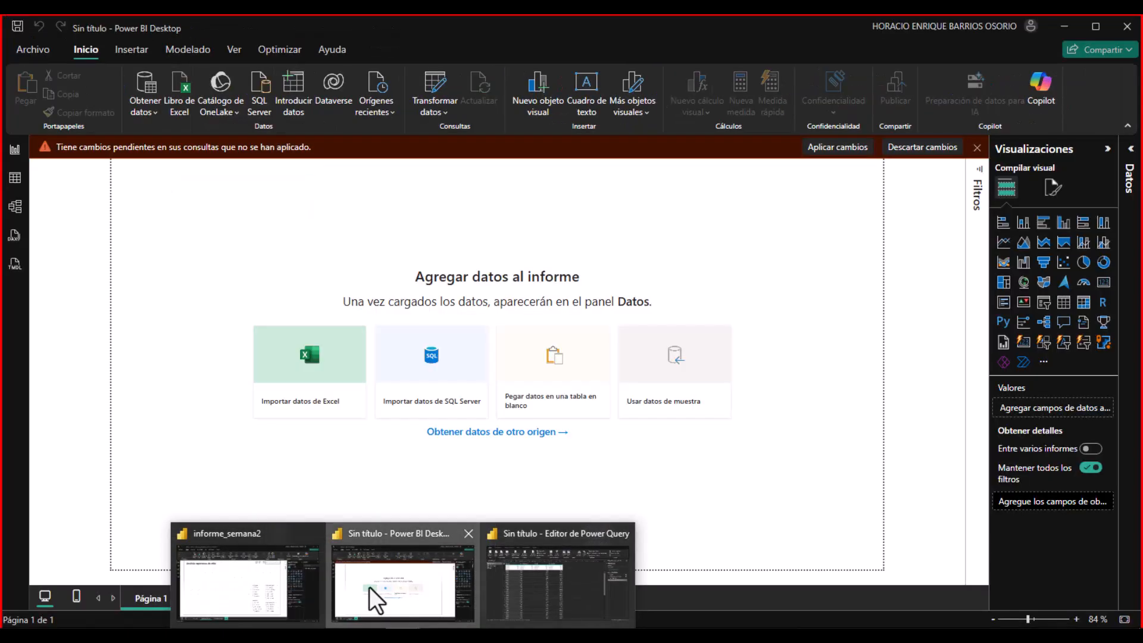
left_click(369, 587)
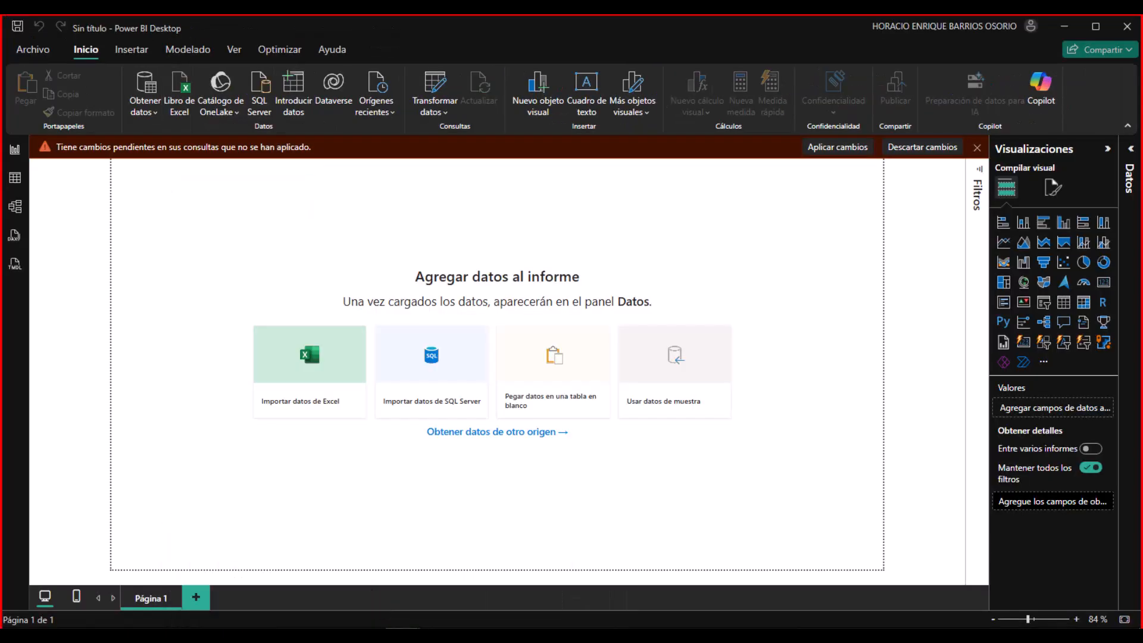
- Show the population query in Power Query and read the browser instructions on filtering Año for 2010 and sorting by País
left_click(547, 577)
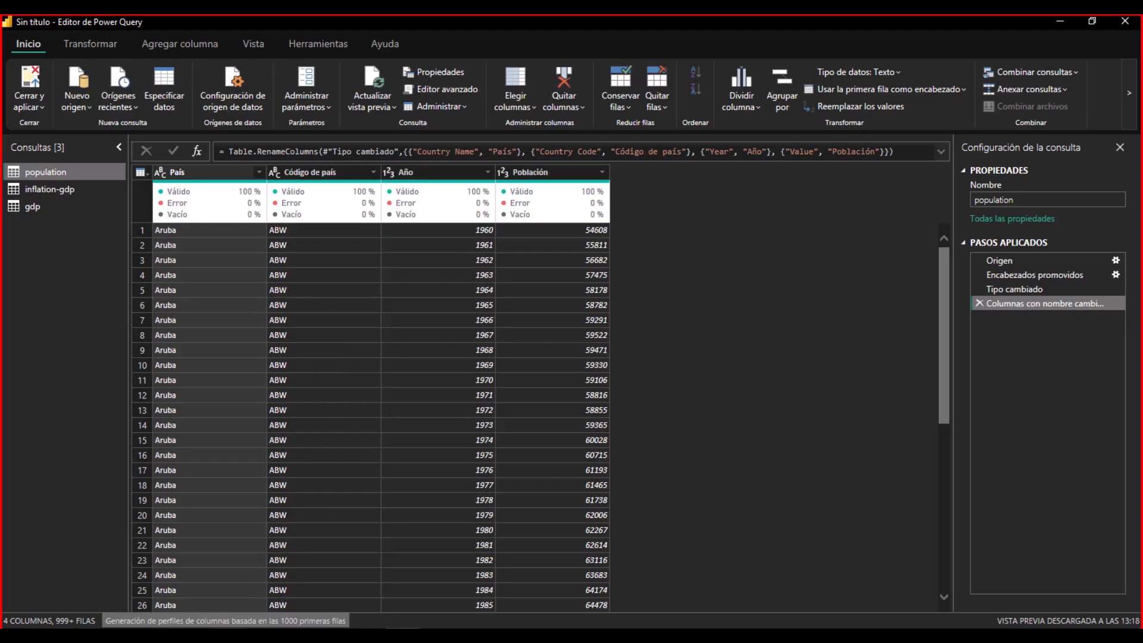
left_click(228, 634)
scroll(467, 355, "down", 1)
scroll(468, 359, "down", 2)
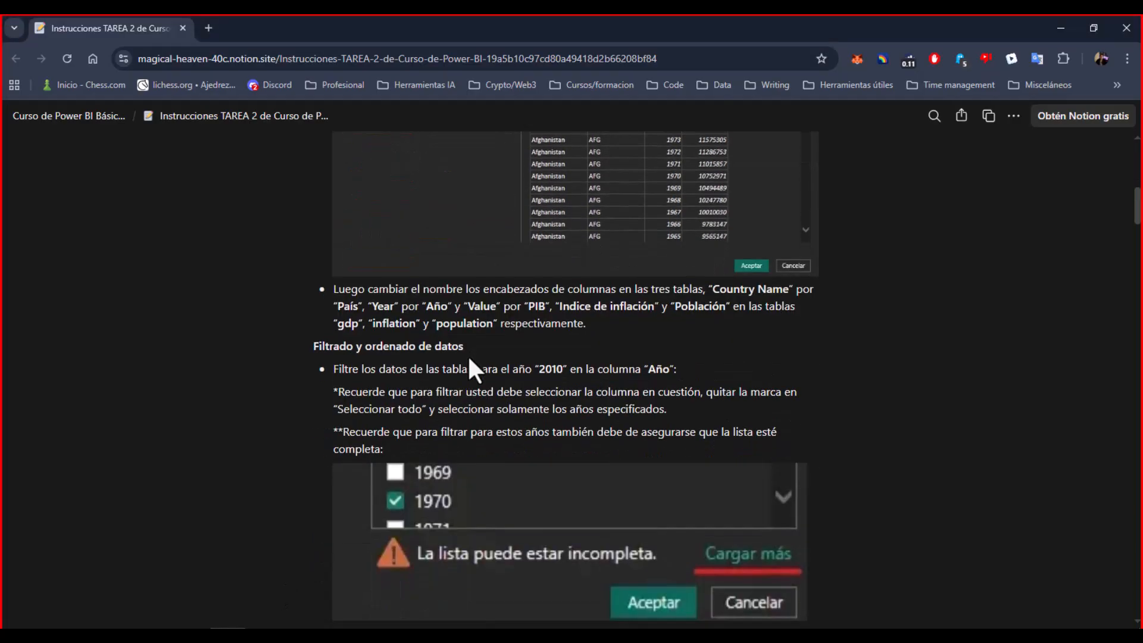
scroll(468, 359, "down", 3)
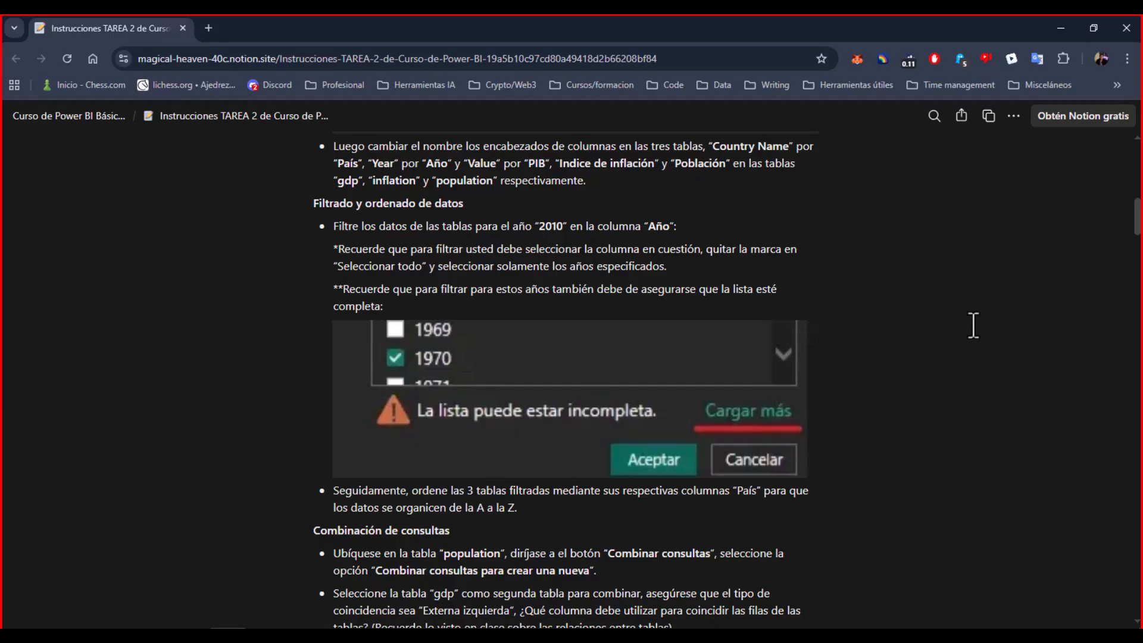
- Switch to the informe_semana2 report, view its Población and Esperanza de vida pages, and minimize it to return to the instructions
left_click(403, 635)
left_click(250, 590)
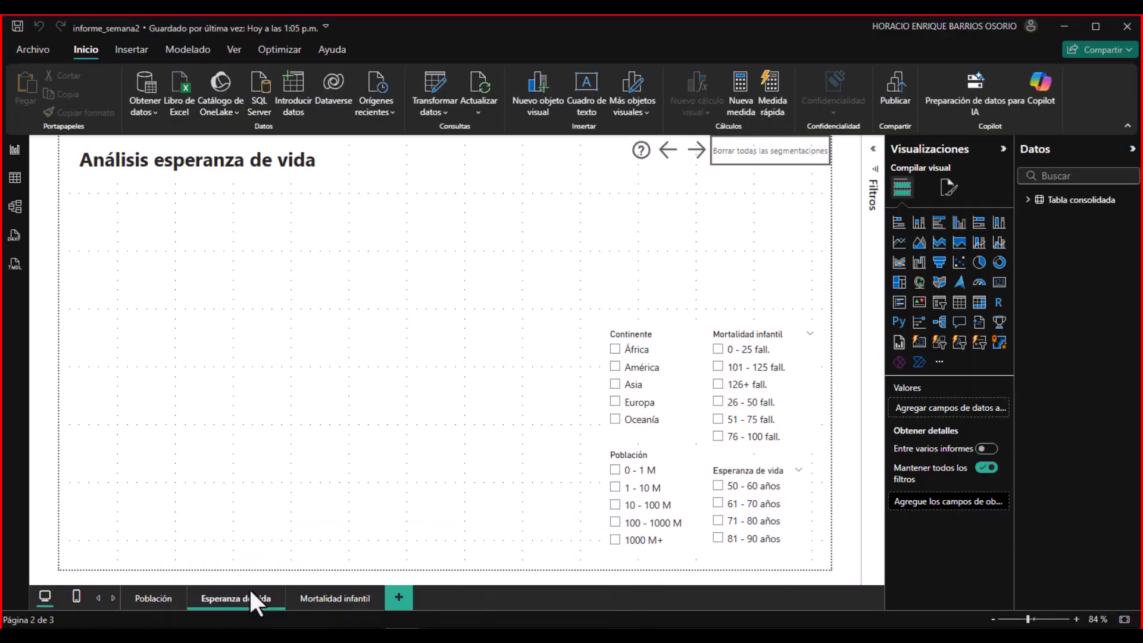
left_click(133, 591)
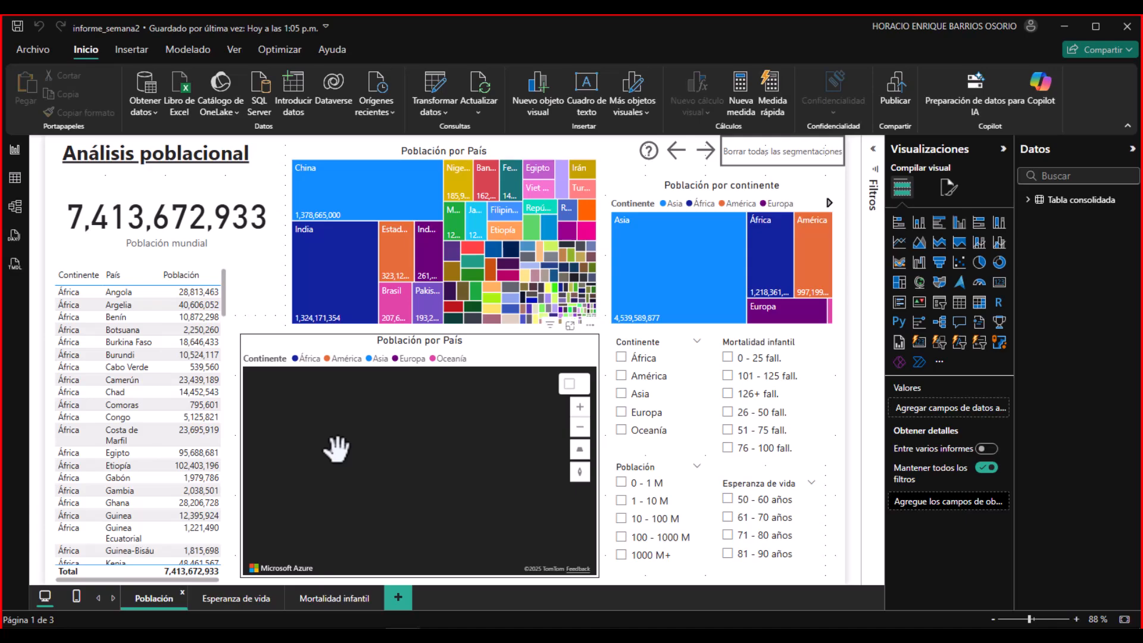
left_click(237, 599)
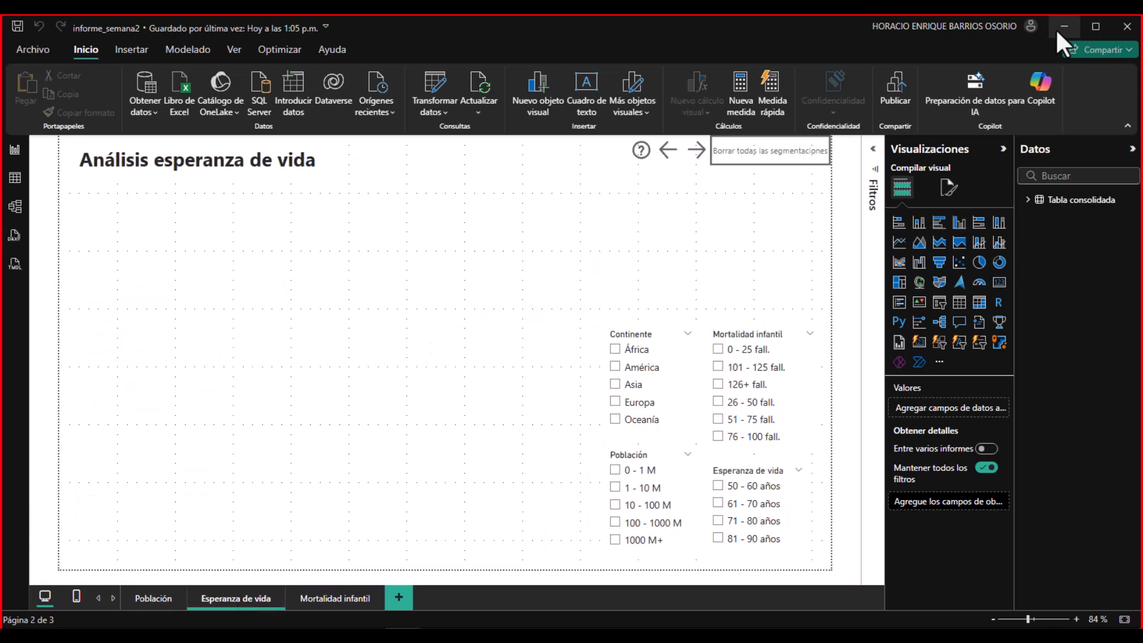
left_click(1071, 26)
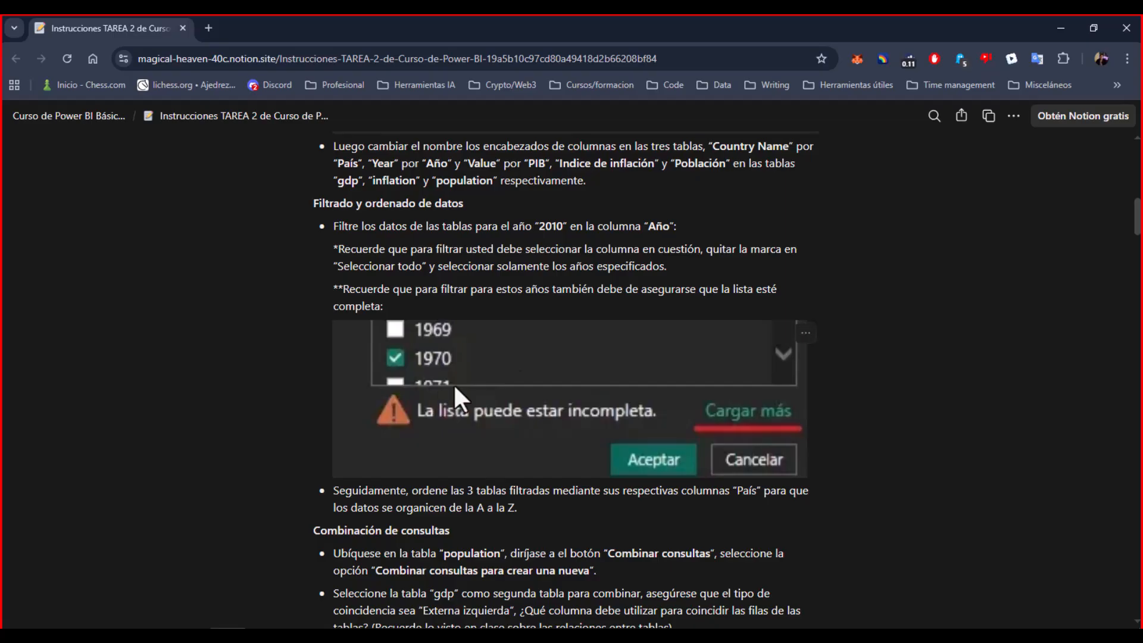
- Reopen the informe_semana2 report on its Población page and examine the aggregation options of the Población mundial card
key("alt+Tab")
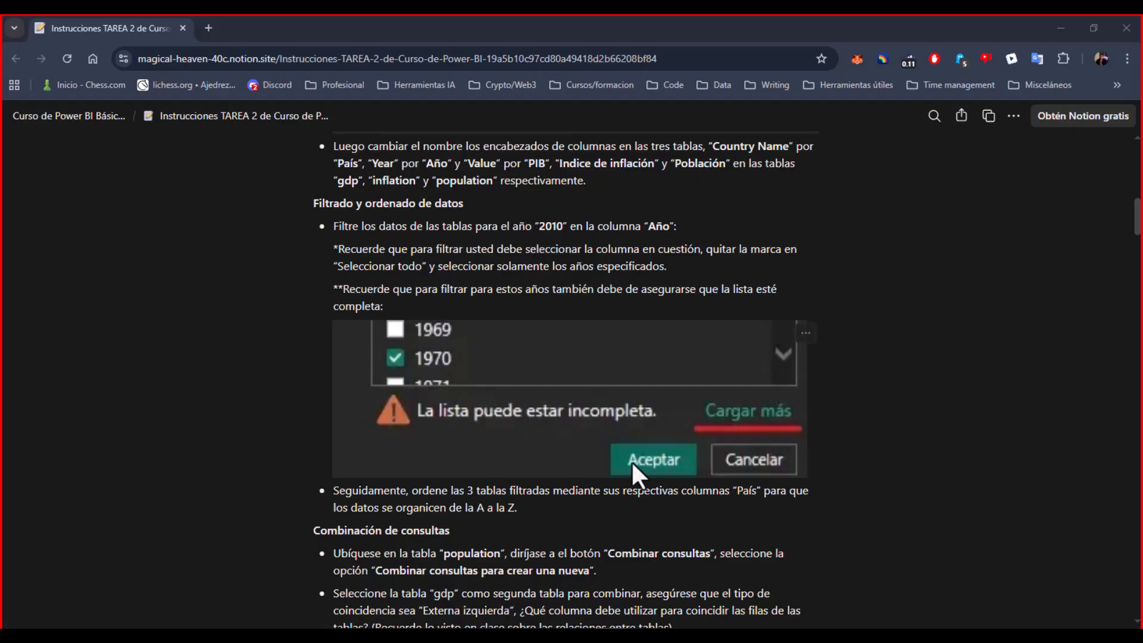
mouse_move(405, 636)
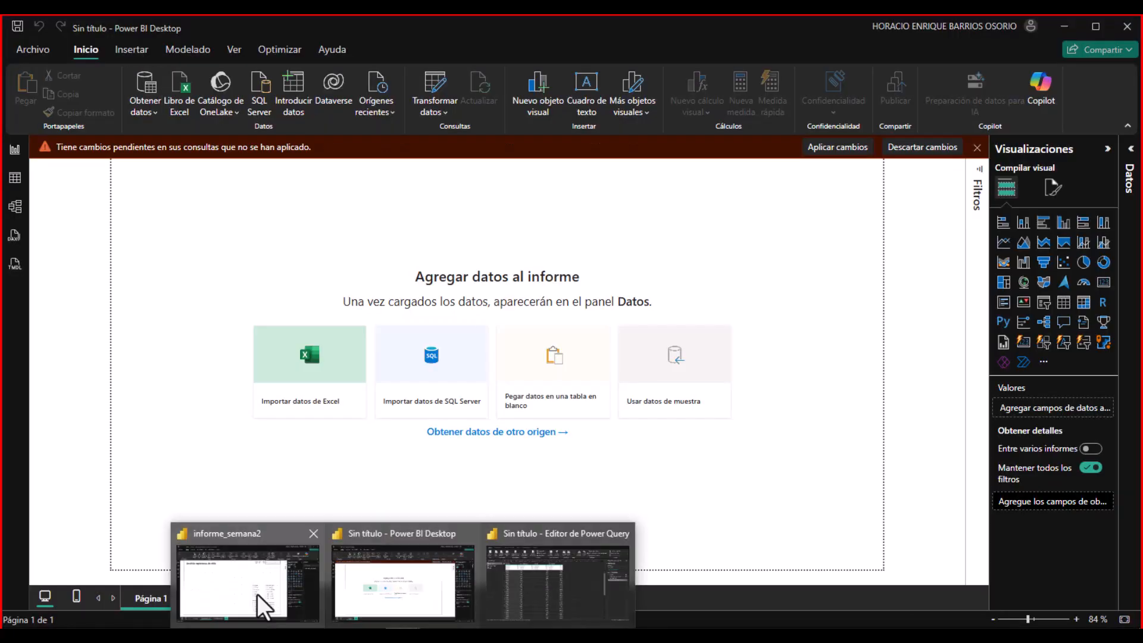
left_click(257, 593)
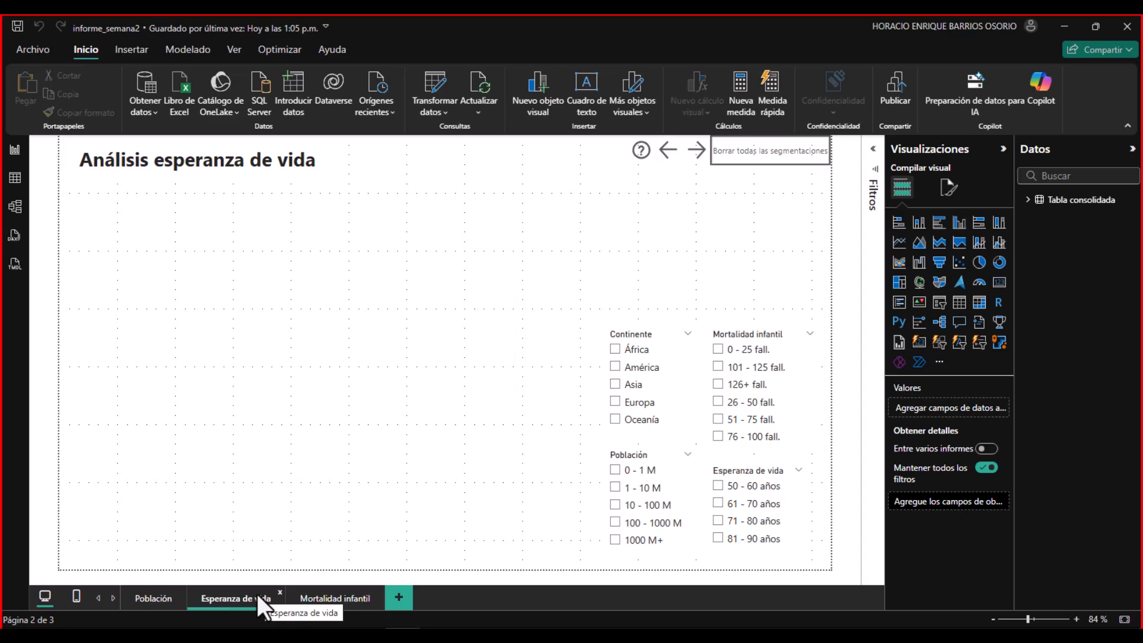
left_click(147, 599)
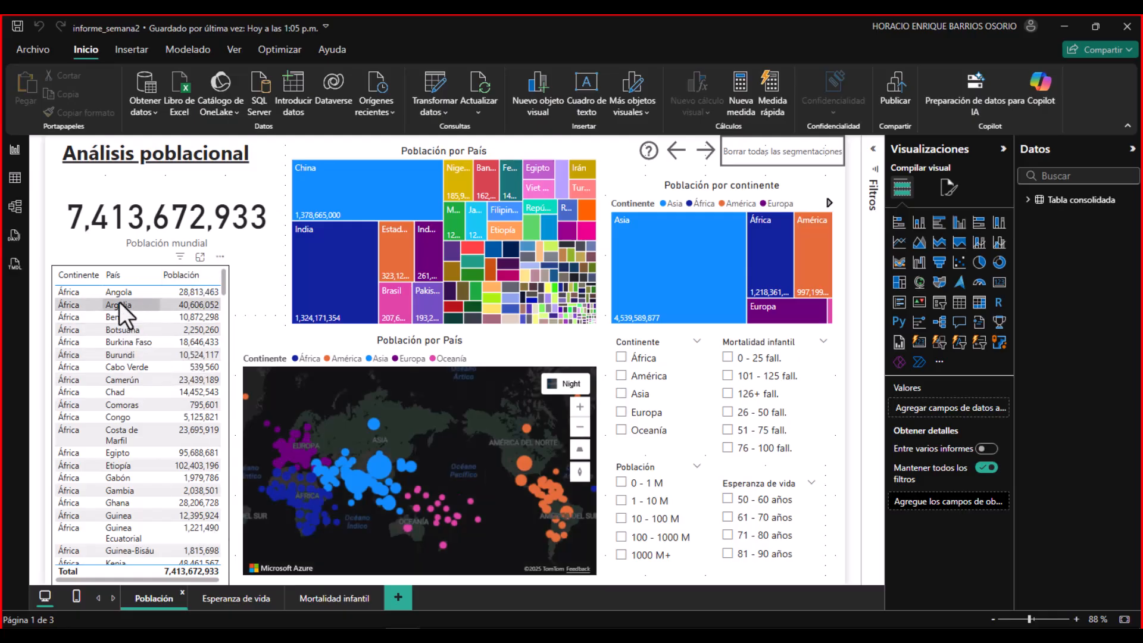
left_click(201, 234)
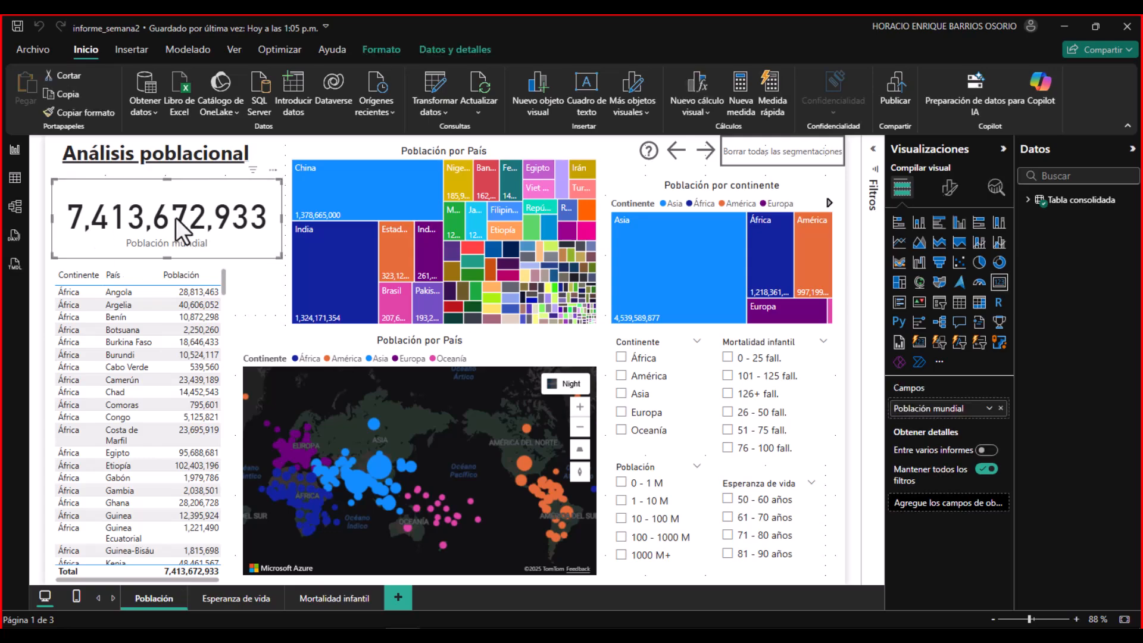
left_click(987, 410)
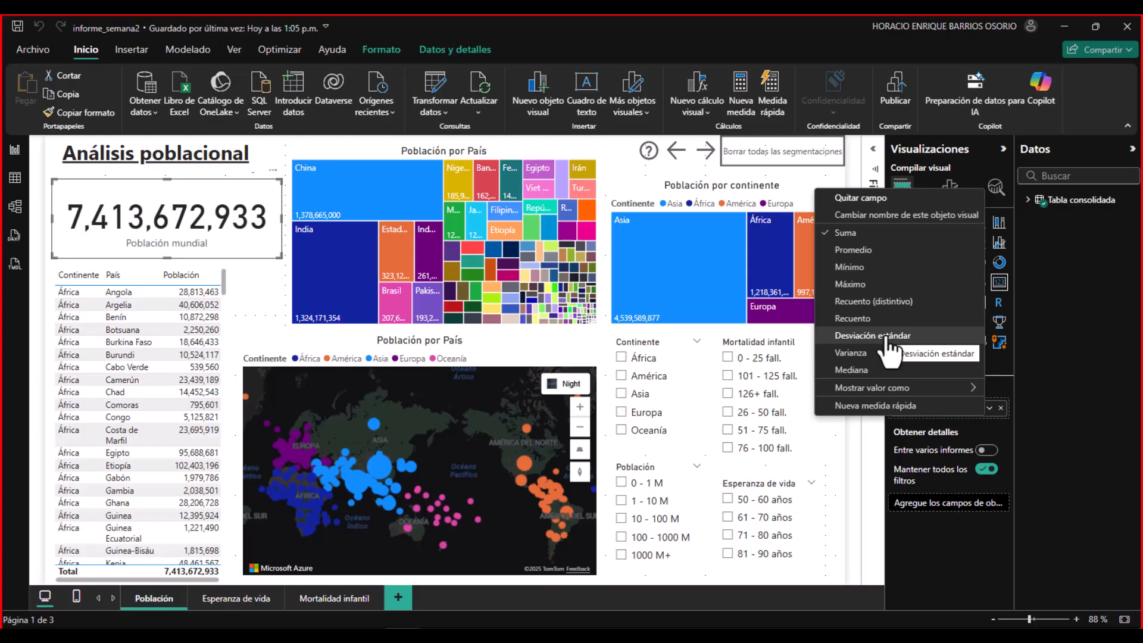
left_click(1066, 371)
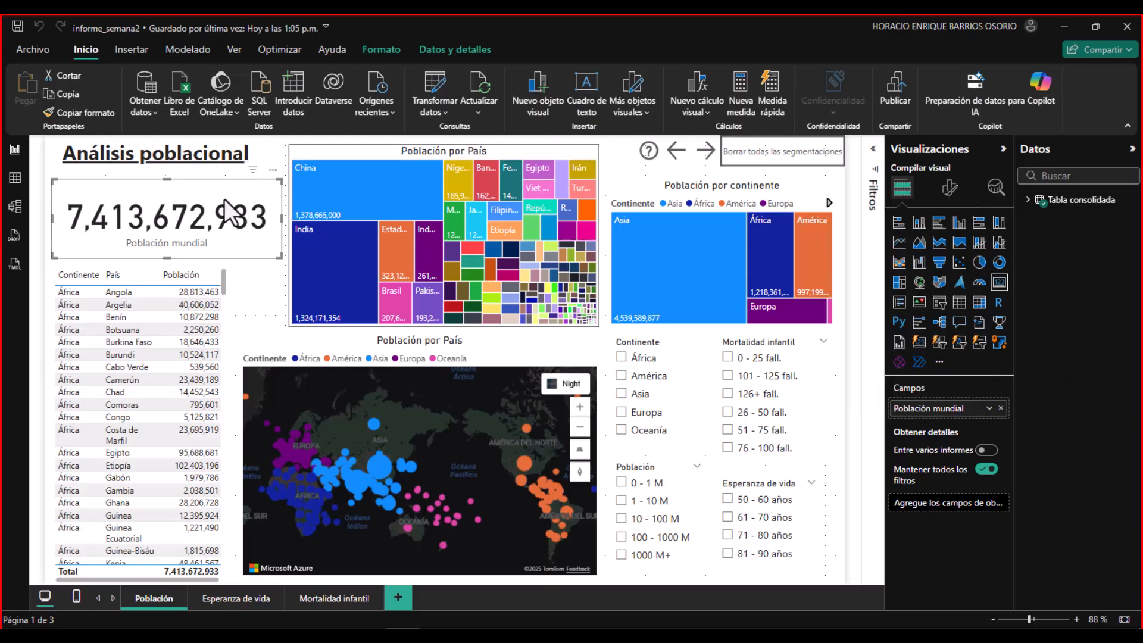
- Enlarge the Población por País treemap in focus mode, view China's tooltip, and return to the report
left_click(452, 152)
left_click(569, 336)
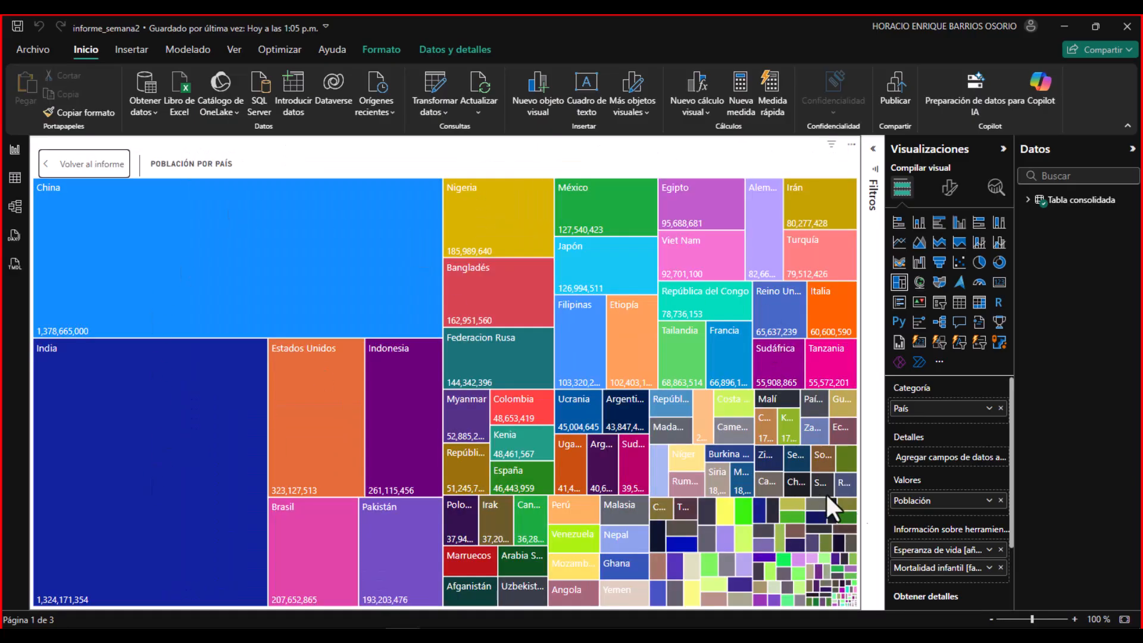
mouse_move(76, 301)
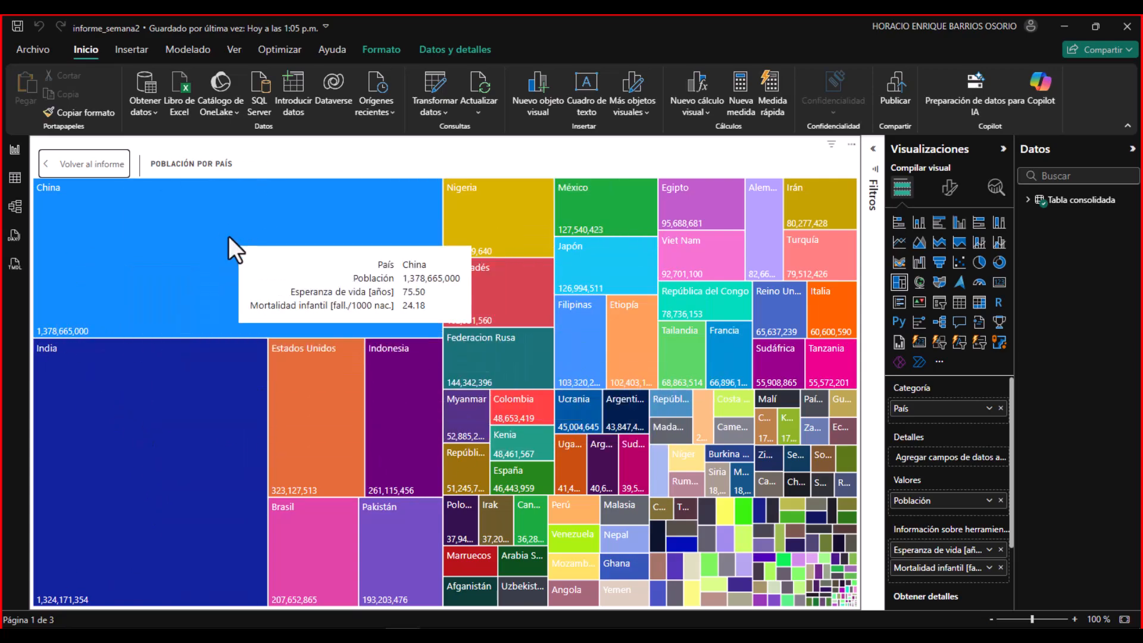
left_click(51, 168)
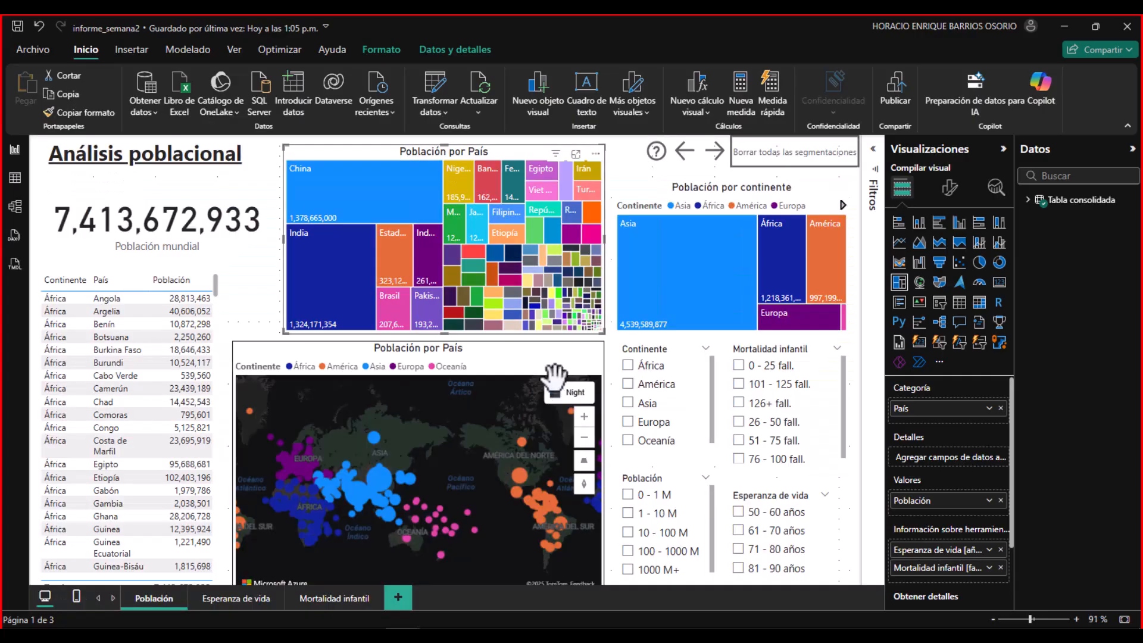
- Examine the fields of the Población por País map, and view the Esperanza de vida and Mortalidad infantil pages
left_click(487, 357)
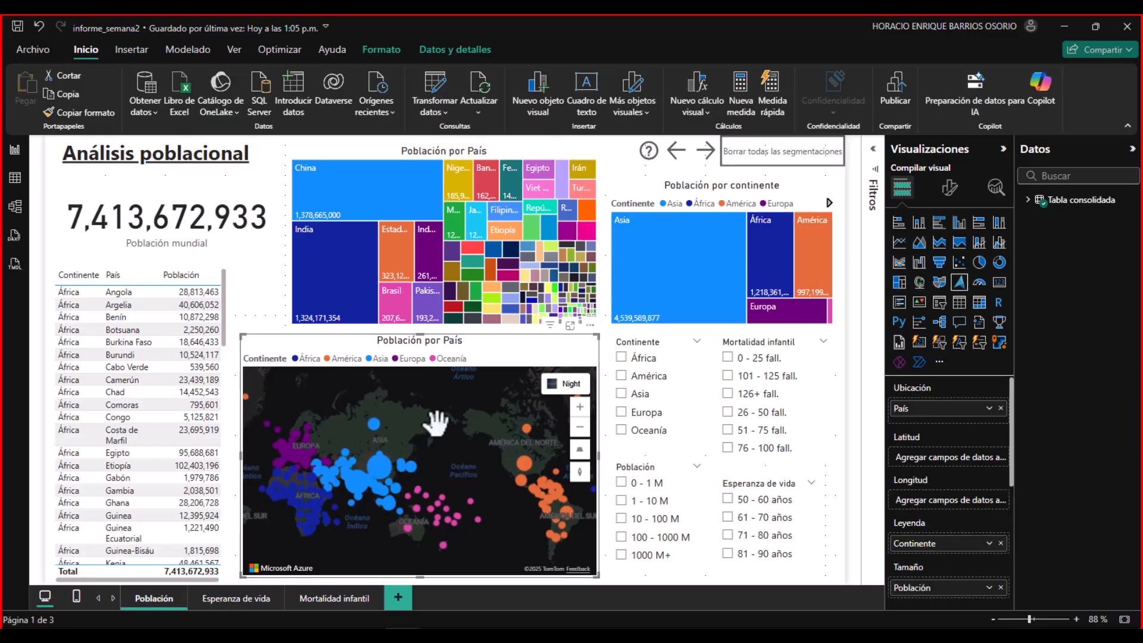
left_click(616, 163)
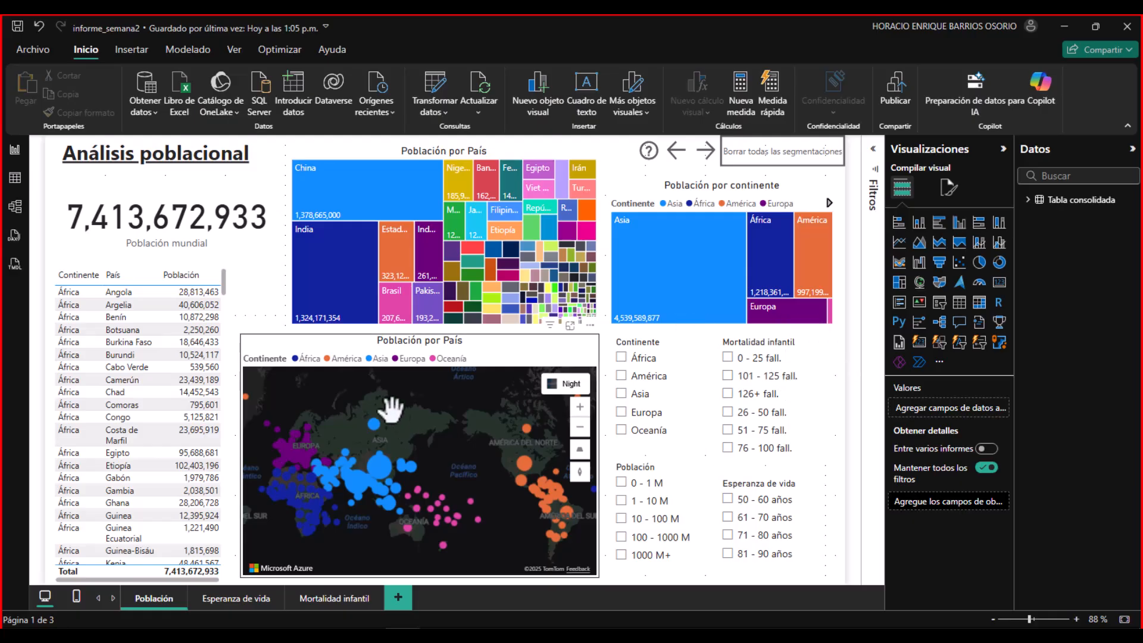
left_click(240, 598)
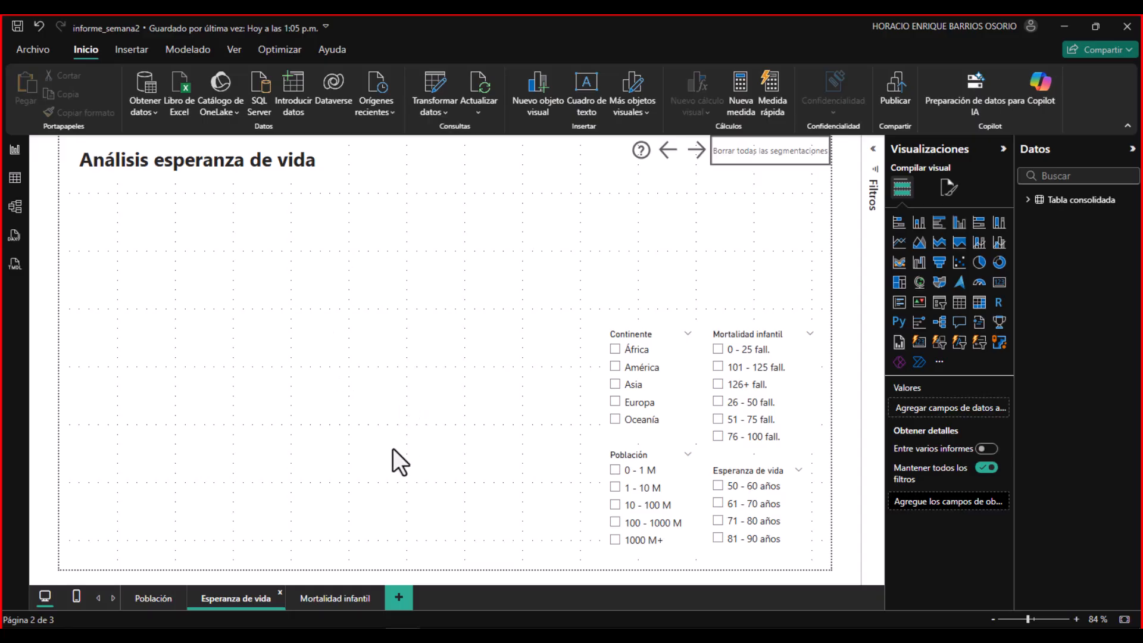
left_click(331, 599)
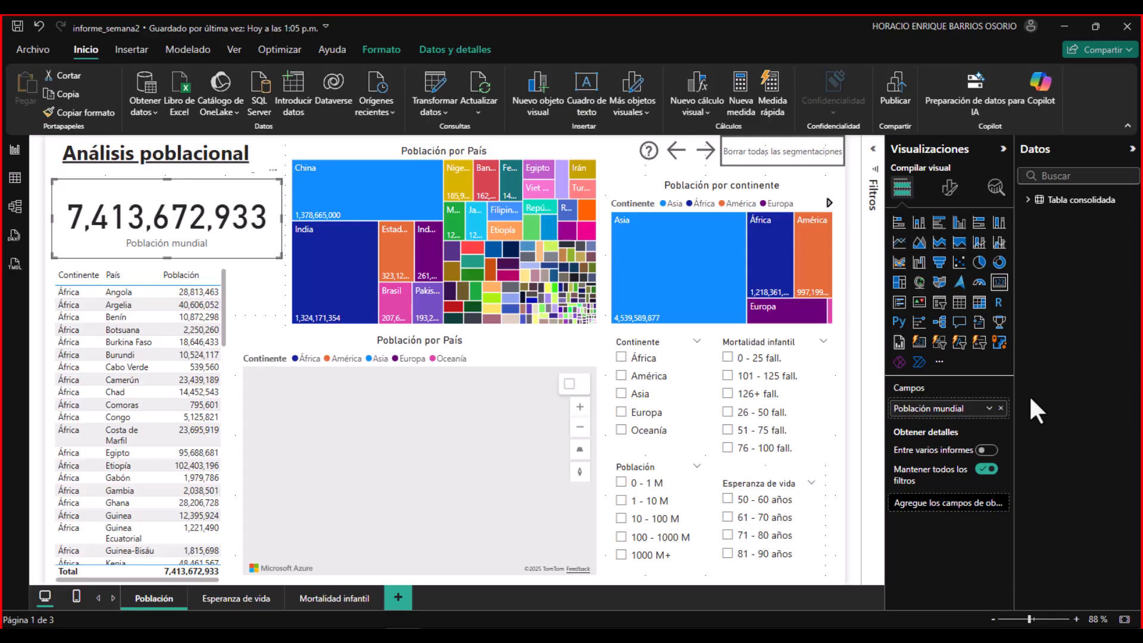
- Recheck the Población mundial card's aggregation options and the field assignments of the map on the Población page
left_click(989, 408)
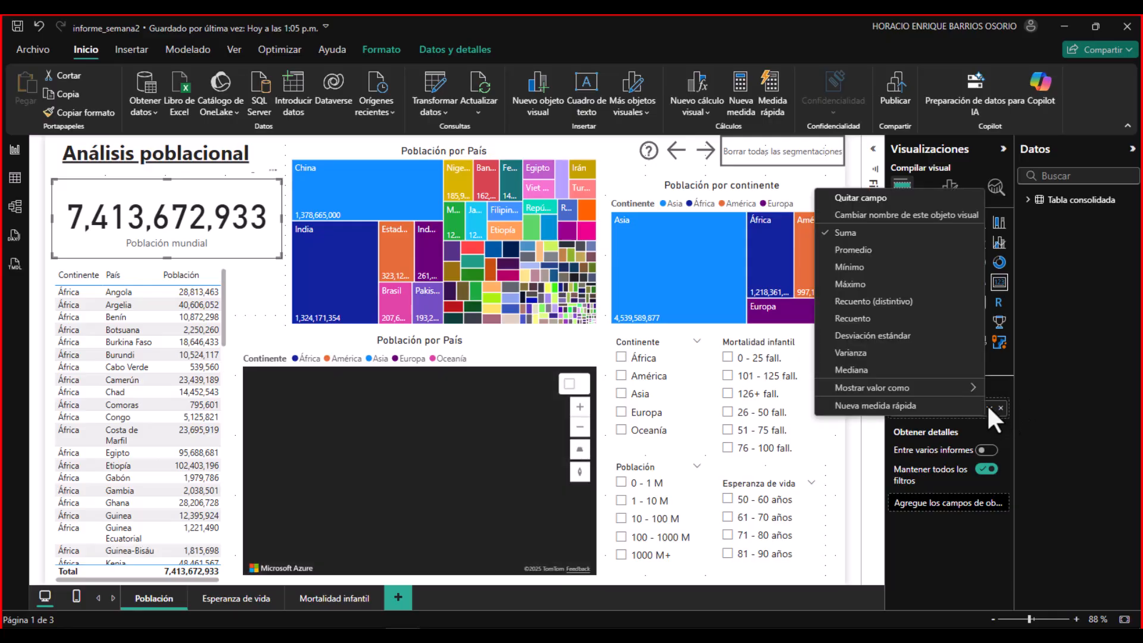
left_click(1099, 341)
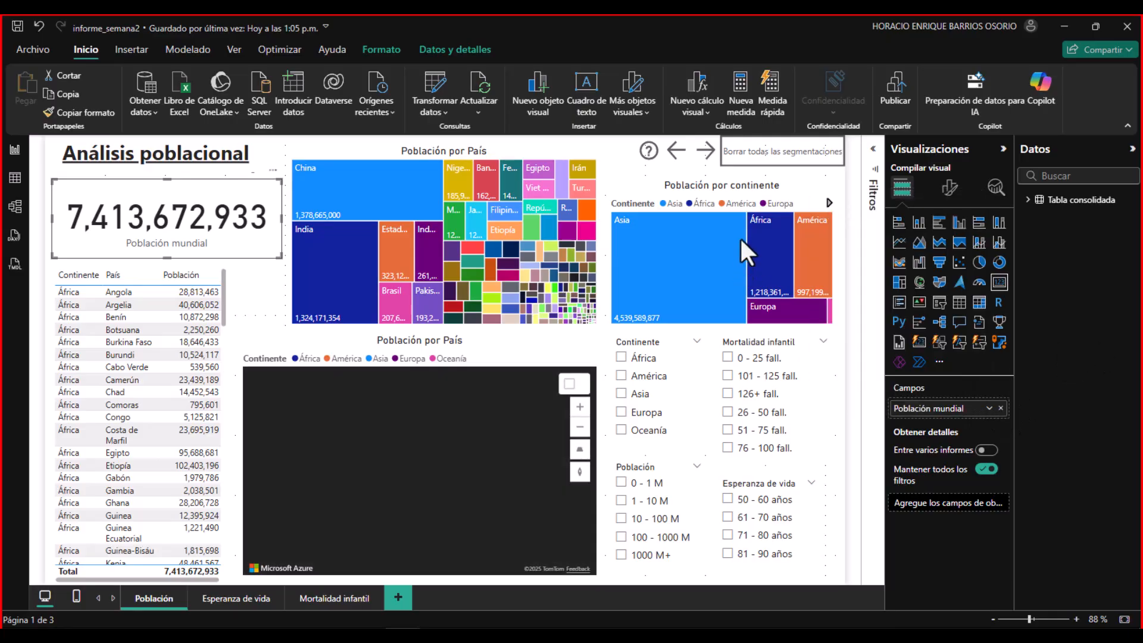
left_click(476, 352)
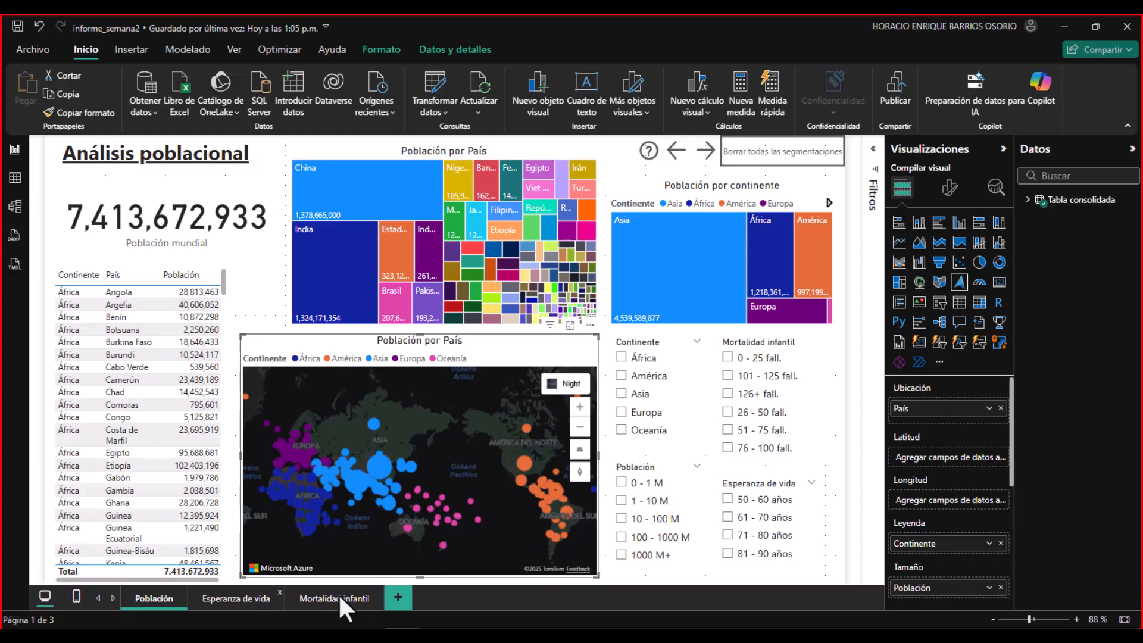
- Compare the Población and Esperanza de vida page layouts, outlining the upper area of the Esperanza de vida canvas without placing anything
left_click(235, 599)
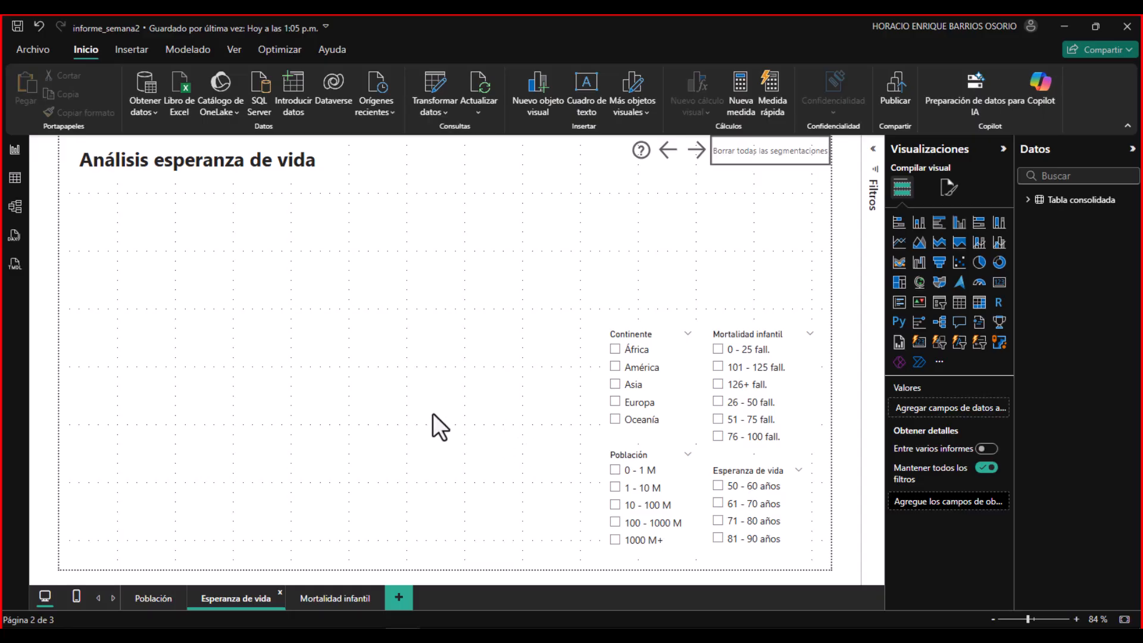
left_click(148, 598)
left_click(229, 599)
left_click(134, 596)
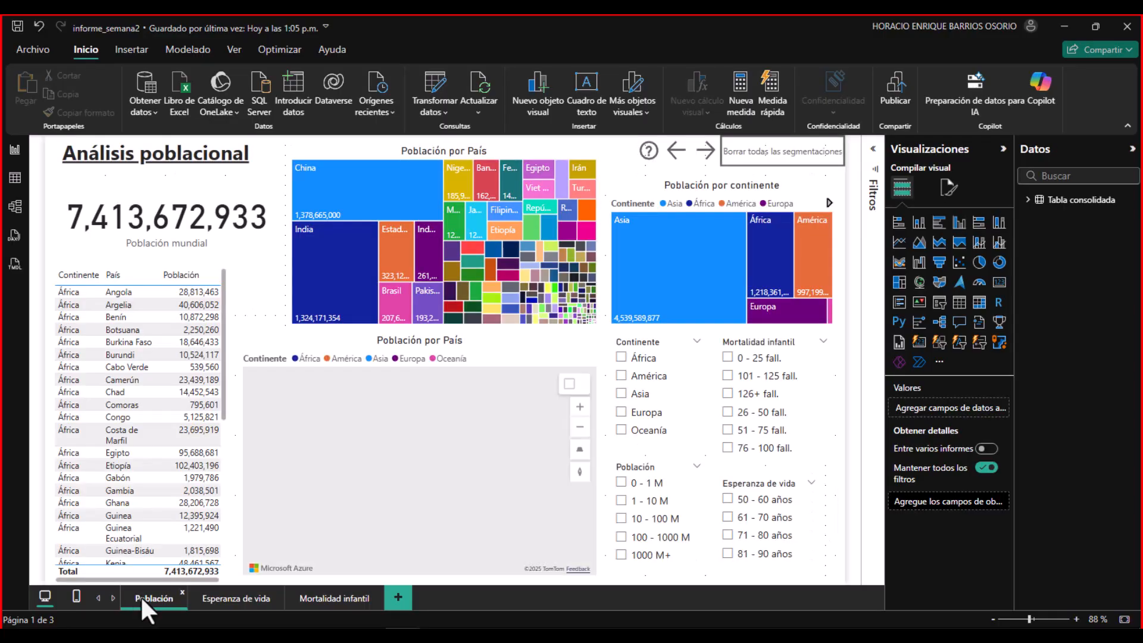
left_click(230, 600)
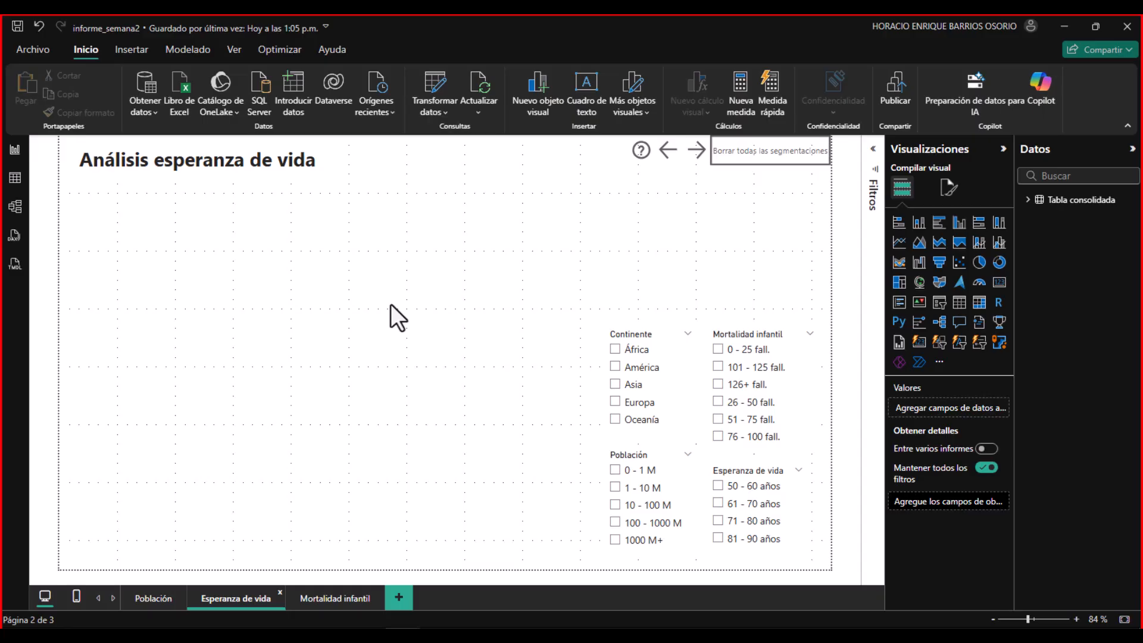
left_click_drag(86, 185, 70, 136)
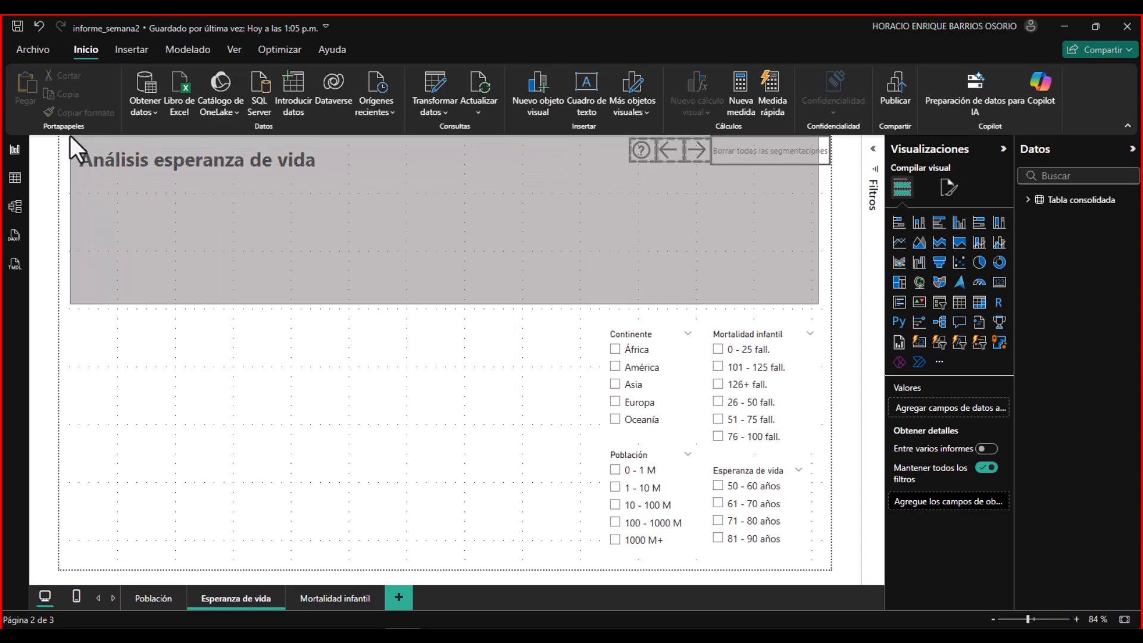
left_click(206, 256)
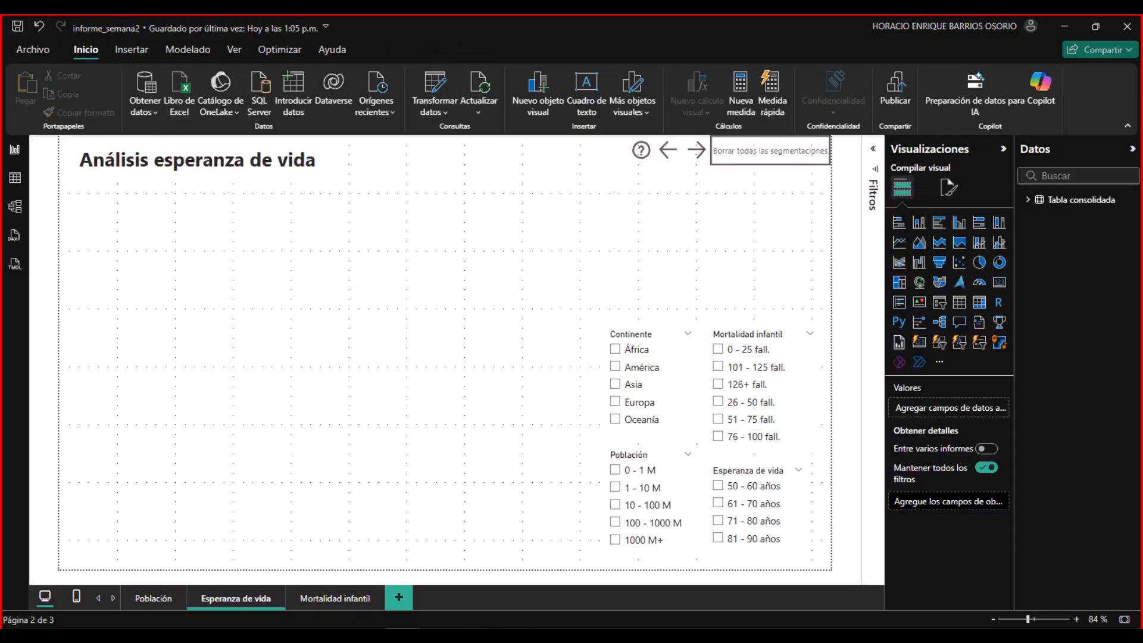
- Switch to the Power Query population query and recheck the filtering and sorting instructions in the browser
left_click(513, 592)
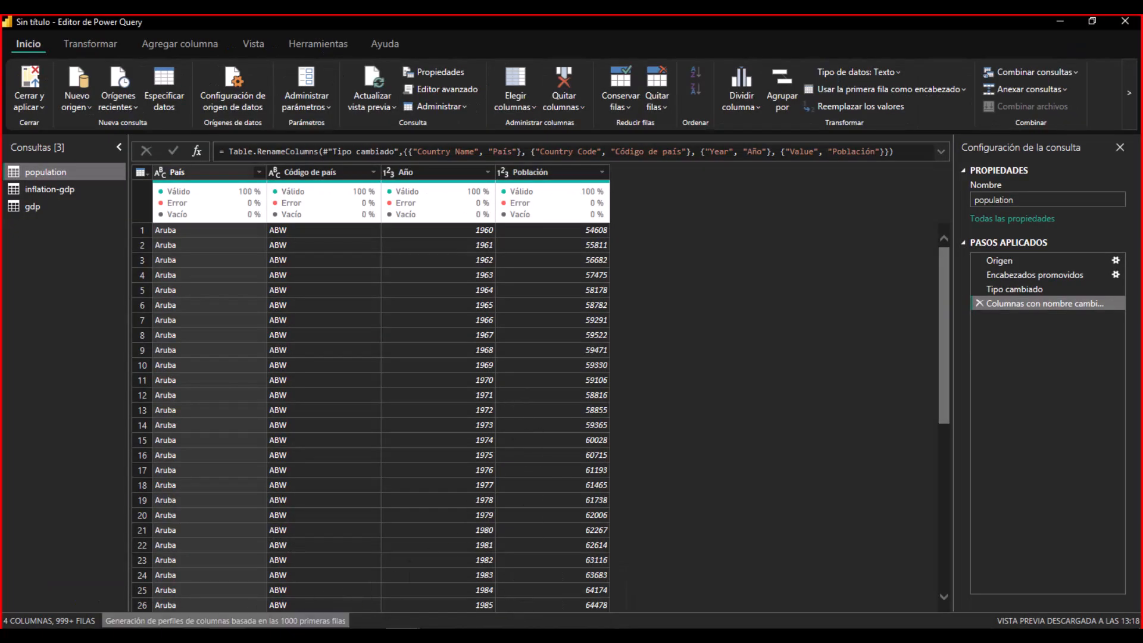
left_click(228, 633)
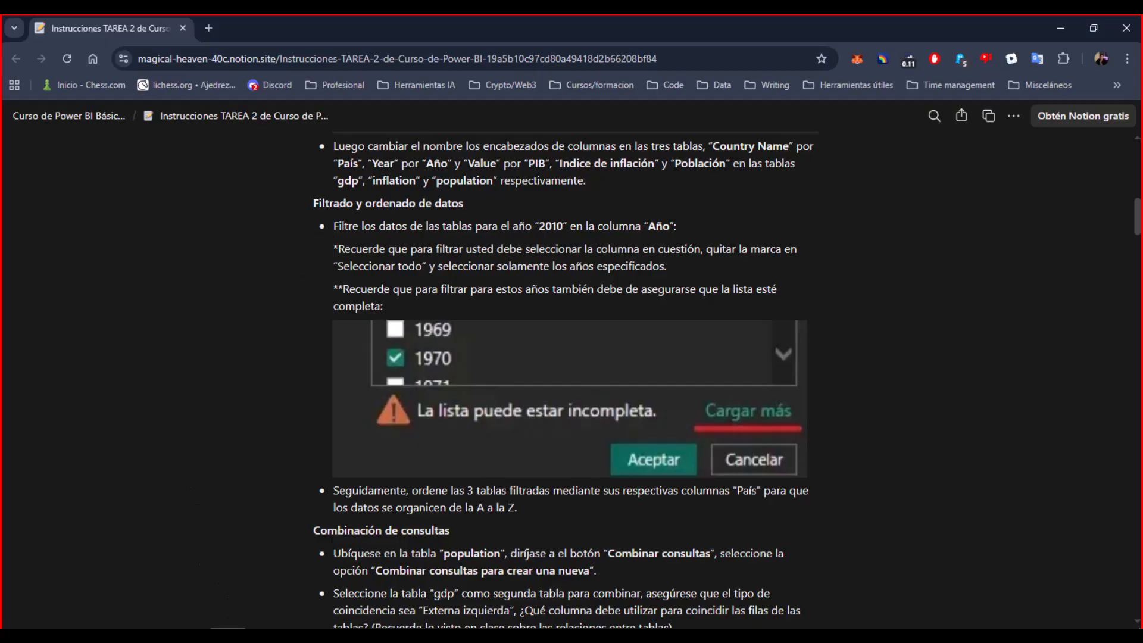
key("alt+Tab")
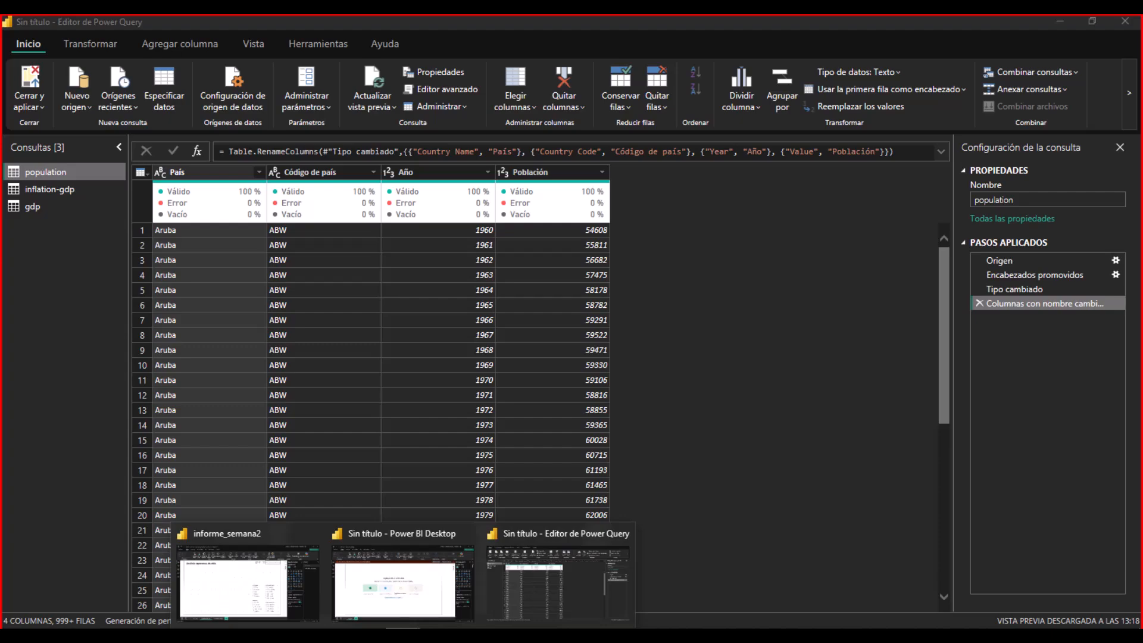
- Return to the informe_semana2 report's Población page and select the Población por País map
left_click(234, 587)
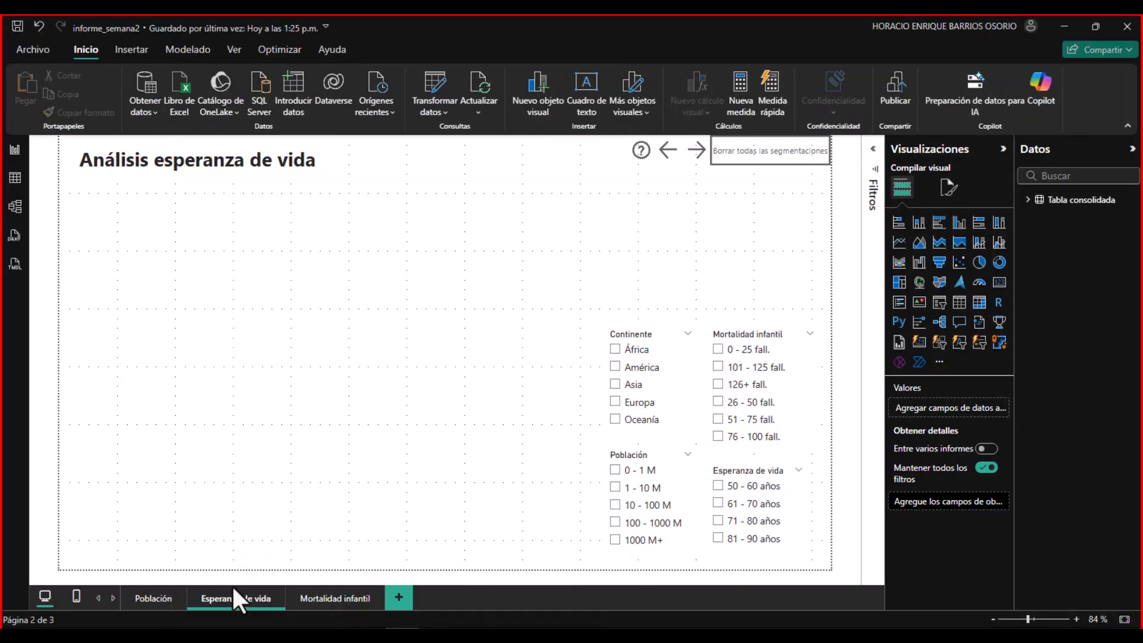
left_click(148, 595)
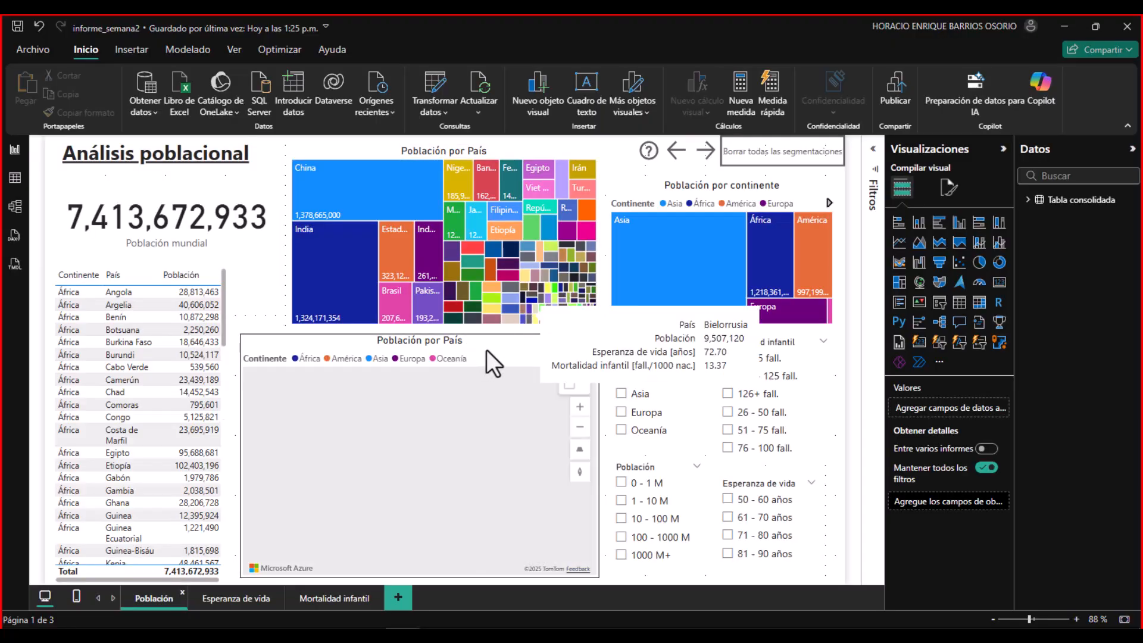
left_click(487, 349)
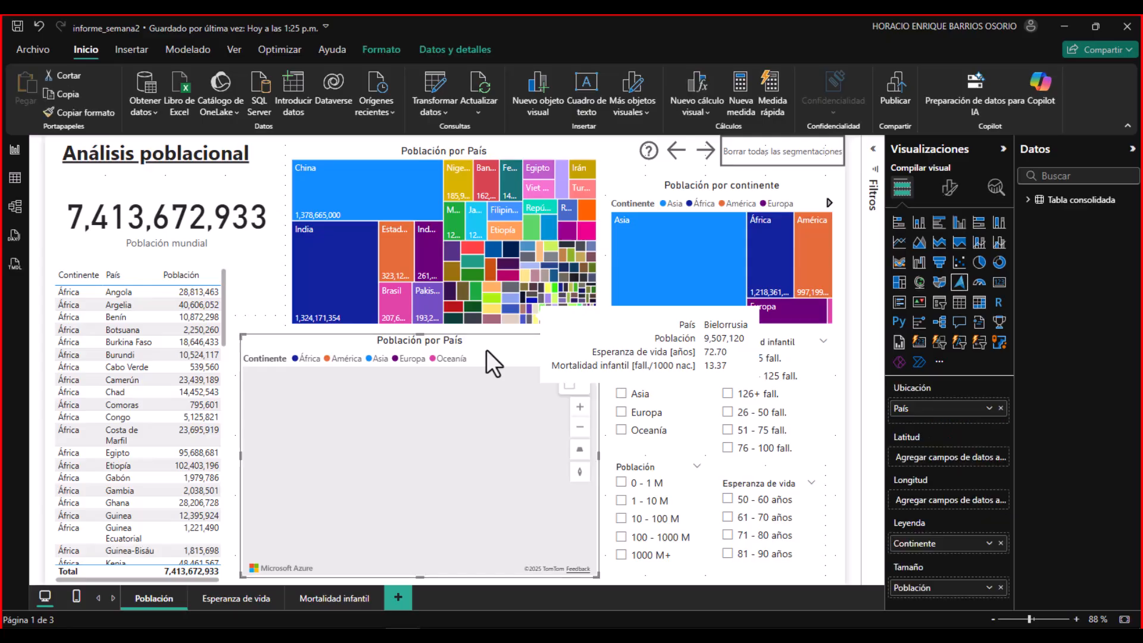
- Try the 1000 M+ option of the Población slicer, clear it again, and deselect the slicer
left_click(261, 305)
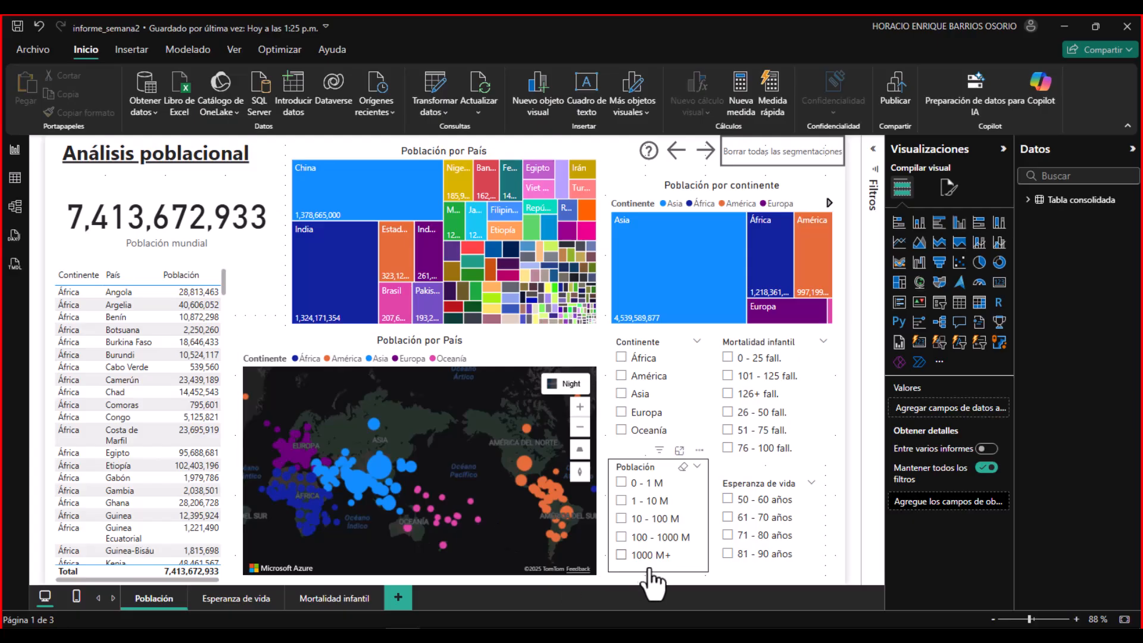
left_click(620, 555)
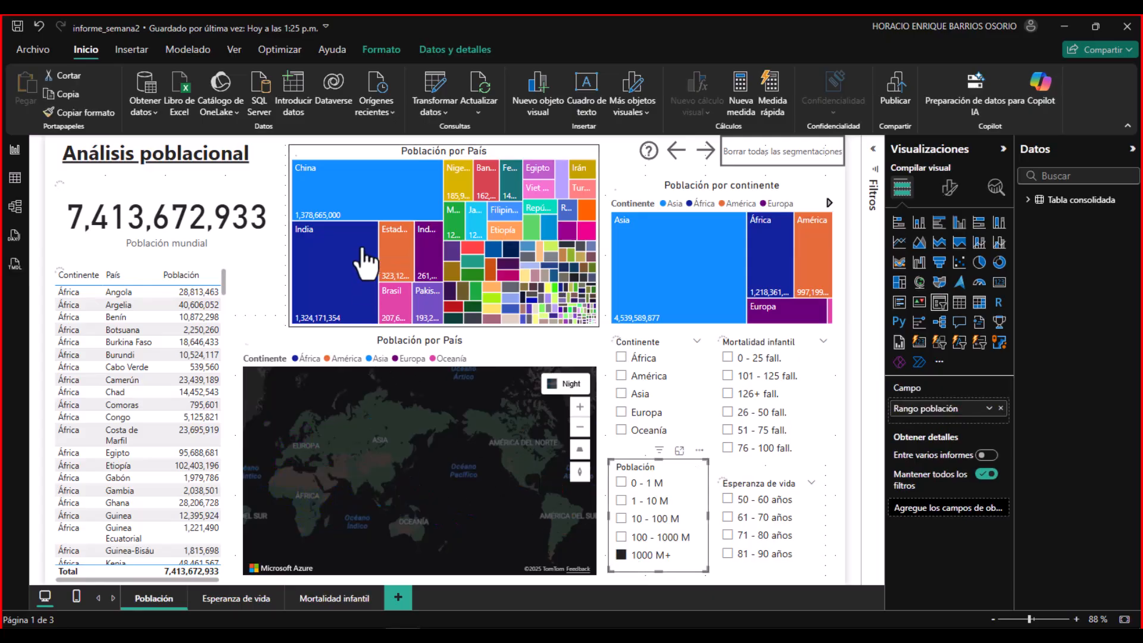
mouse_move(364, 261)
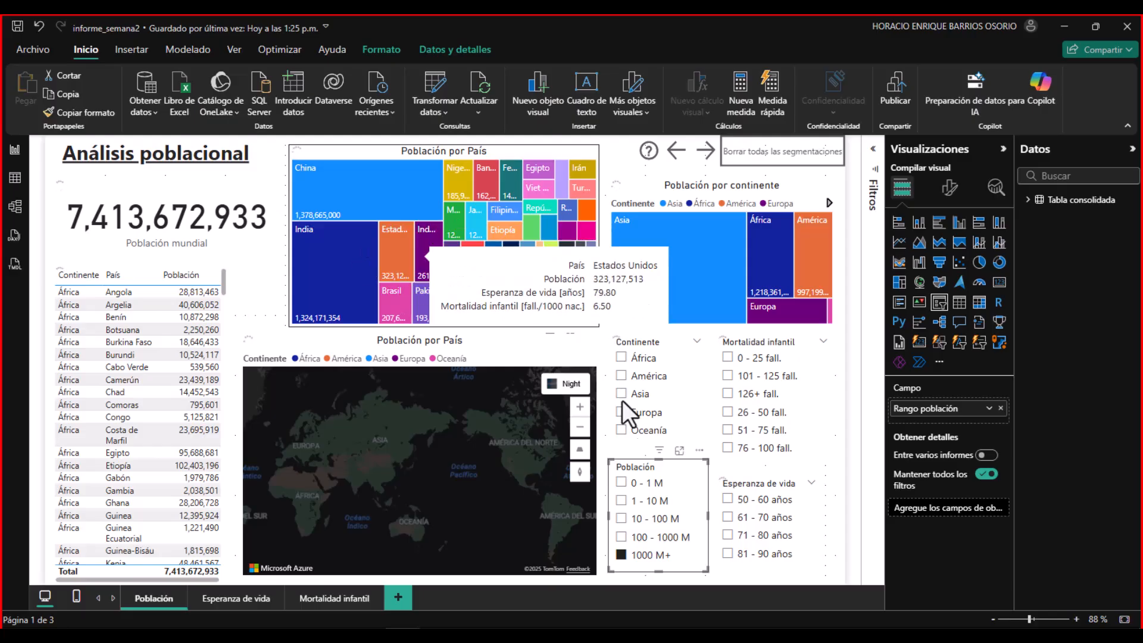
left_click(620, 561)
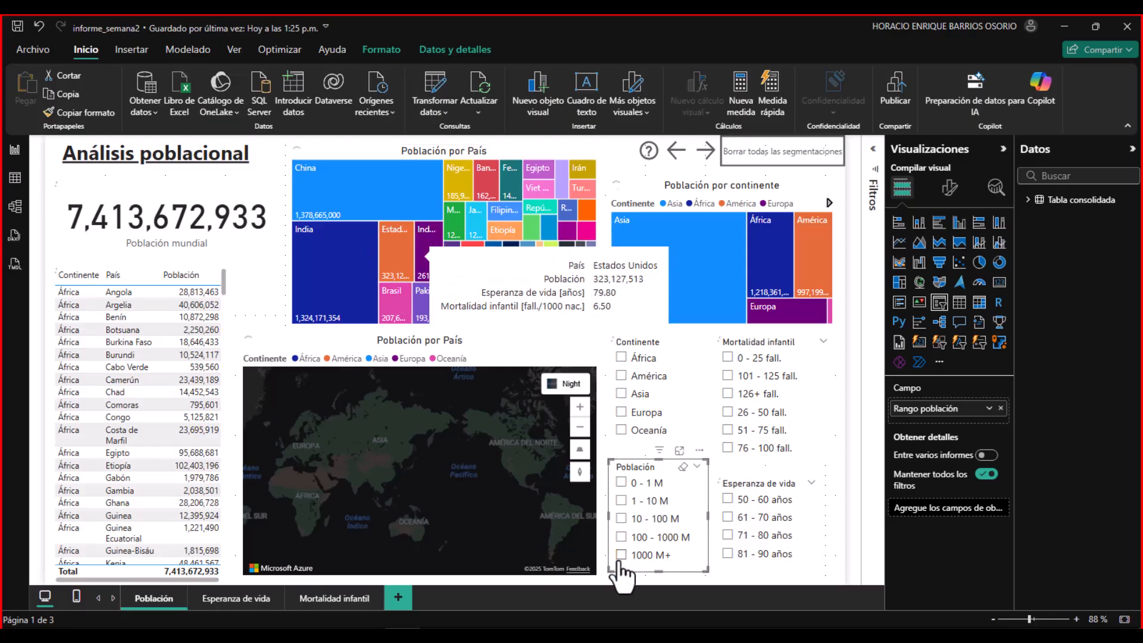
left_click(269, 302)
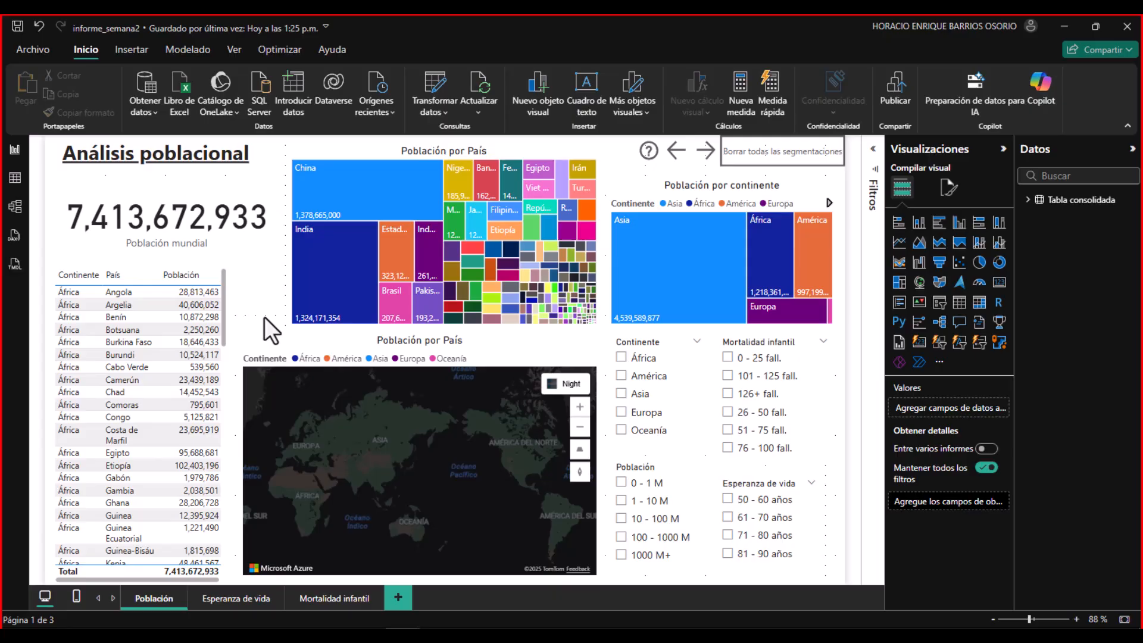
- Show the report filters and add the Población field of Tabla consolidada as a filter on this page
left_click(875, 173)
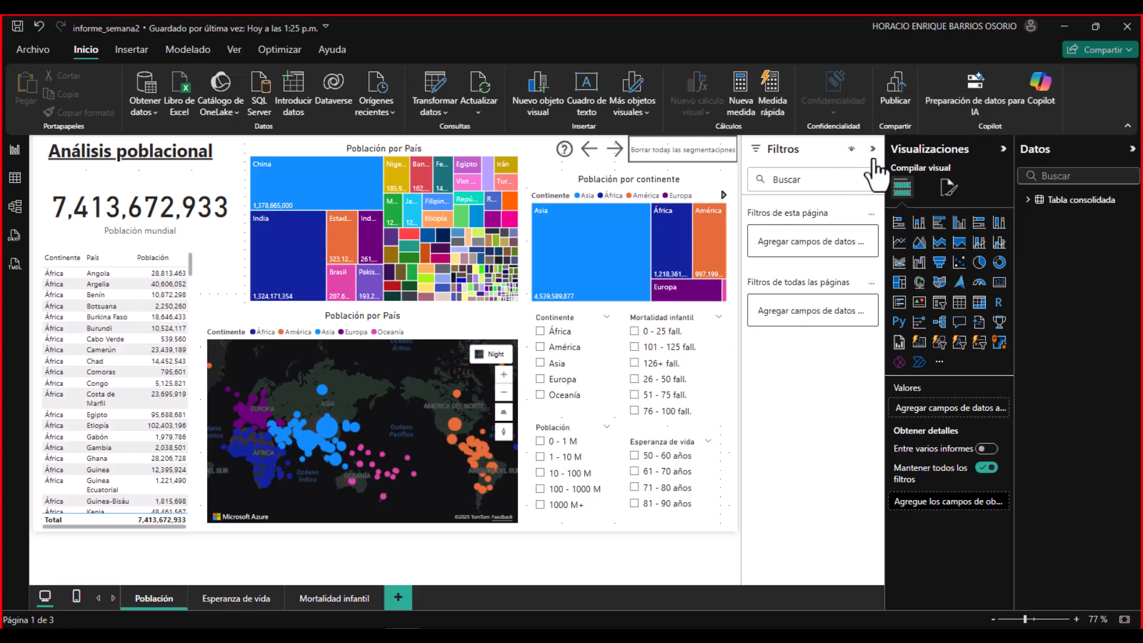
left_click(872, 150)
left_click(875, 156)
left_click(1028, 200)
left_click_drag(1091, 302, 819, 242)
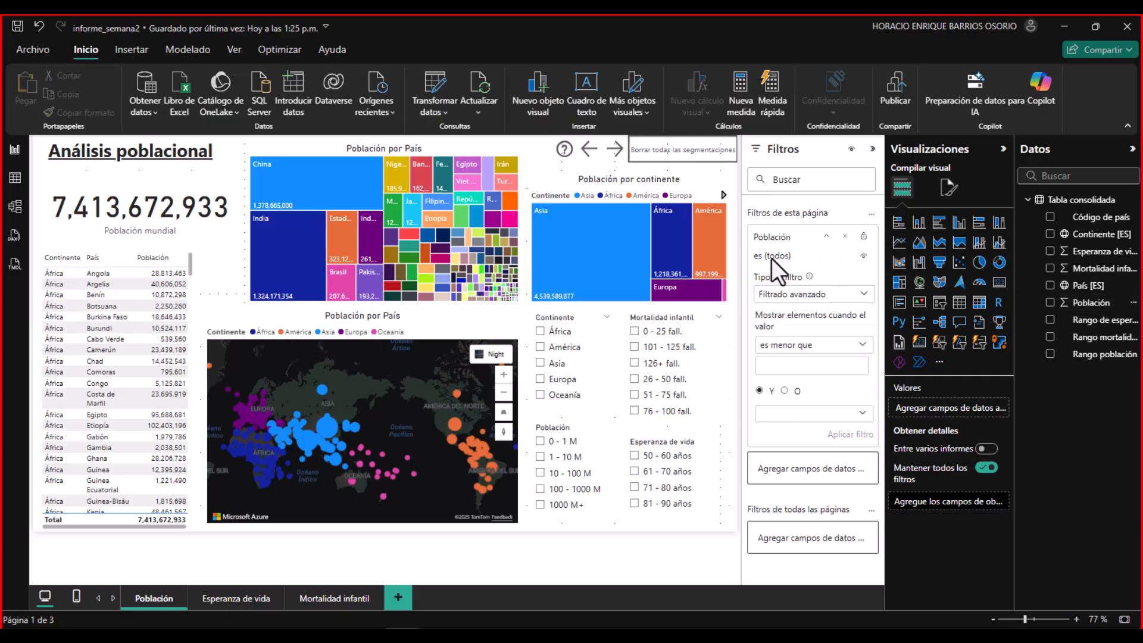
- Browse the Población page filter's value list under Filtrado básico and return the filter type to Filtrado avanzado
left_click(864, 293)
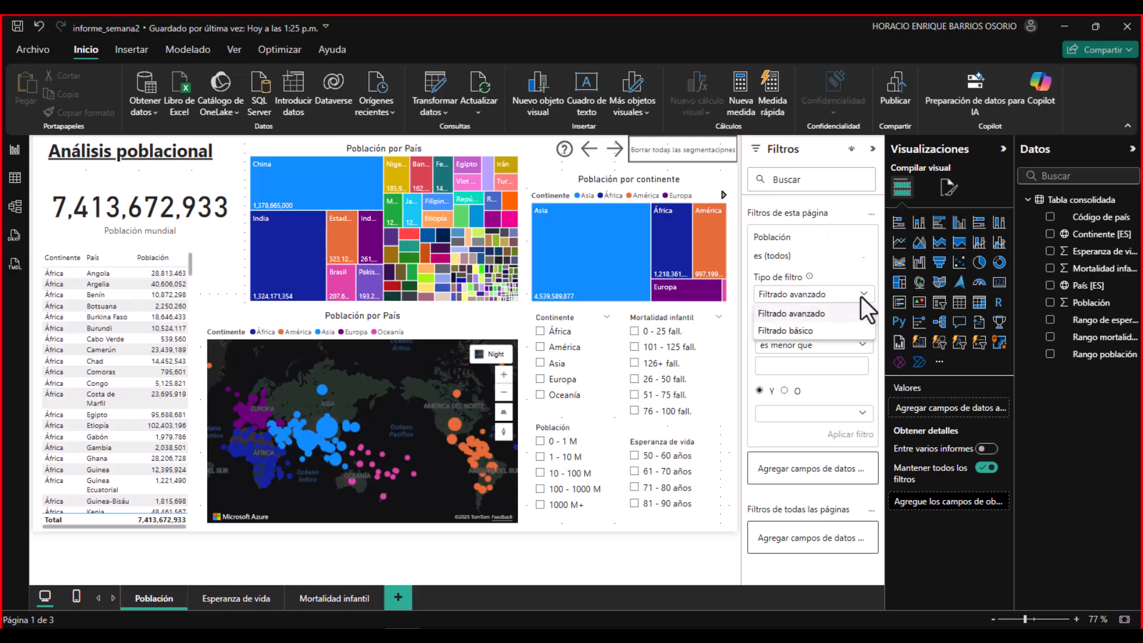
left_click(803, 330)
scroll(803, 333, "down", 5)
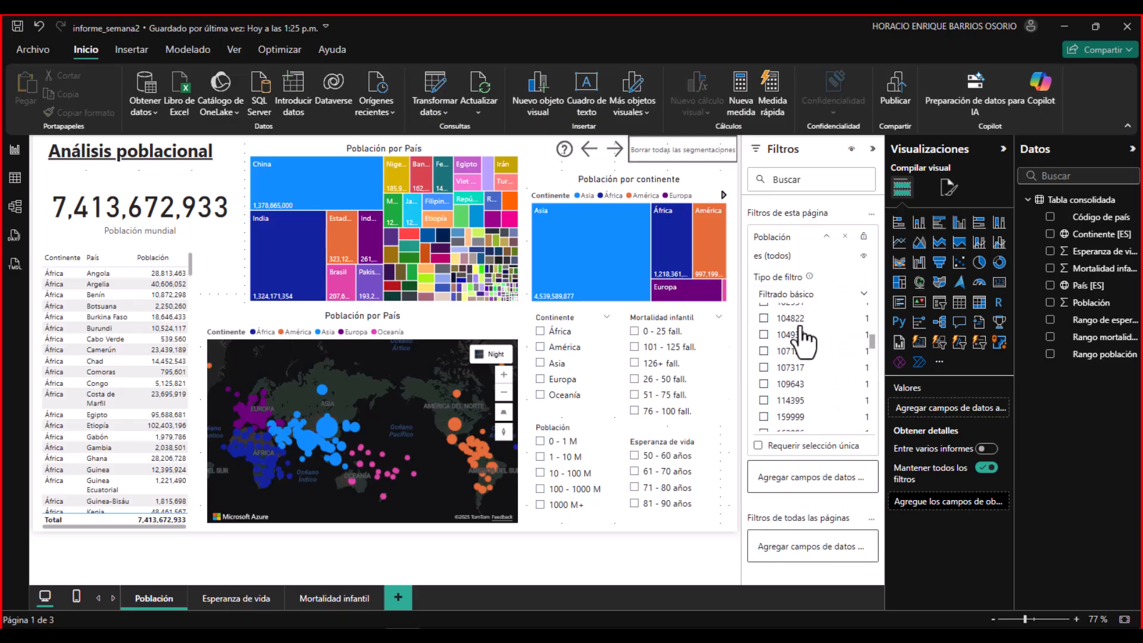
scroll(803, 339, "up", 6)
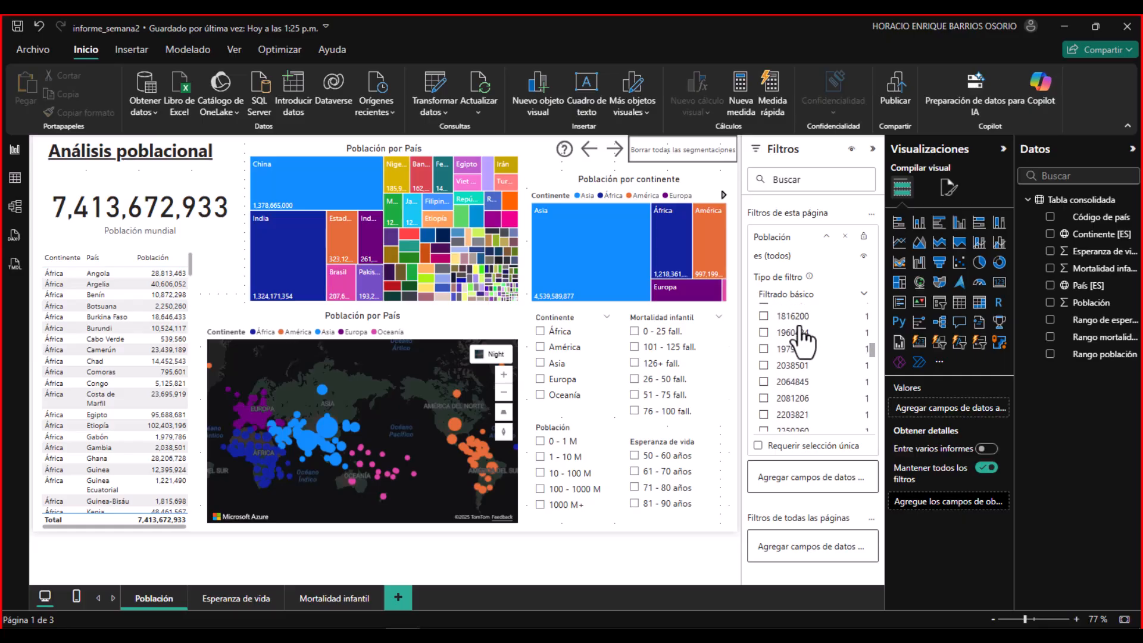
scroll(804, 336, "up", 5)
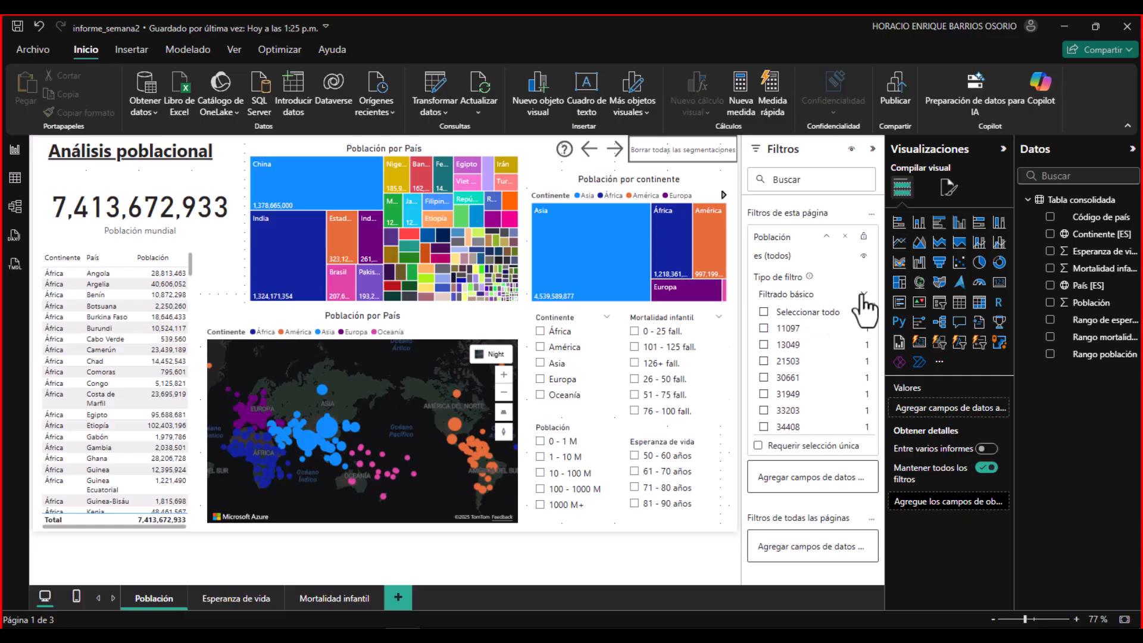
left_click(864, 306)
left_click(806, 322)
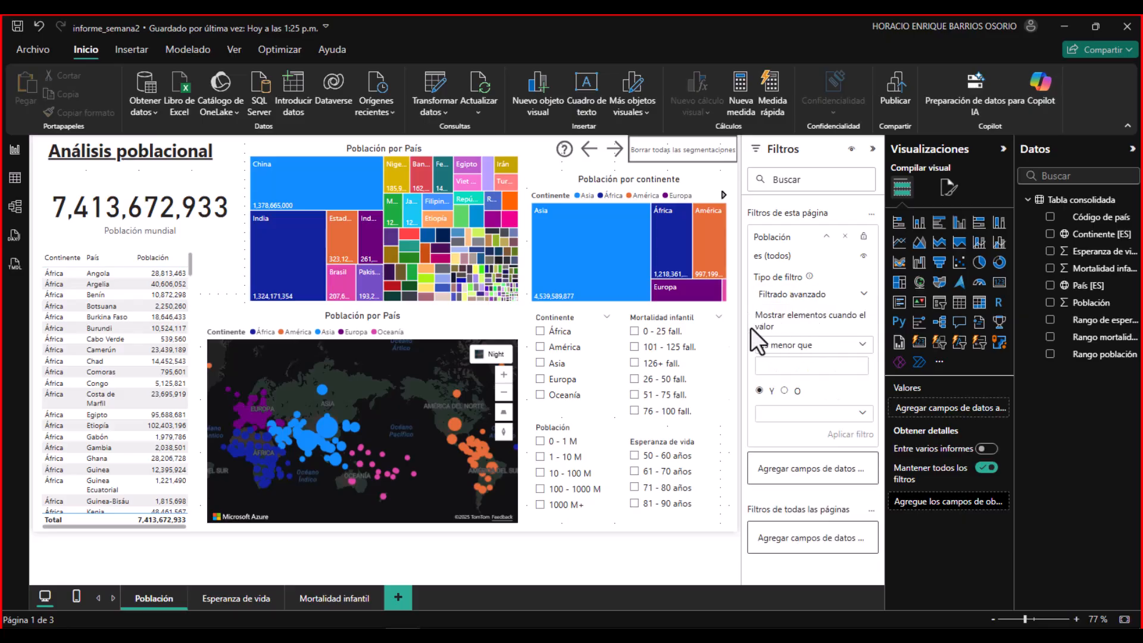
- Apply the Población page filter with the condition es mayor o igual que 100000000, leaving the second condition empty
left_click(808, 346)
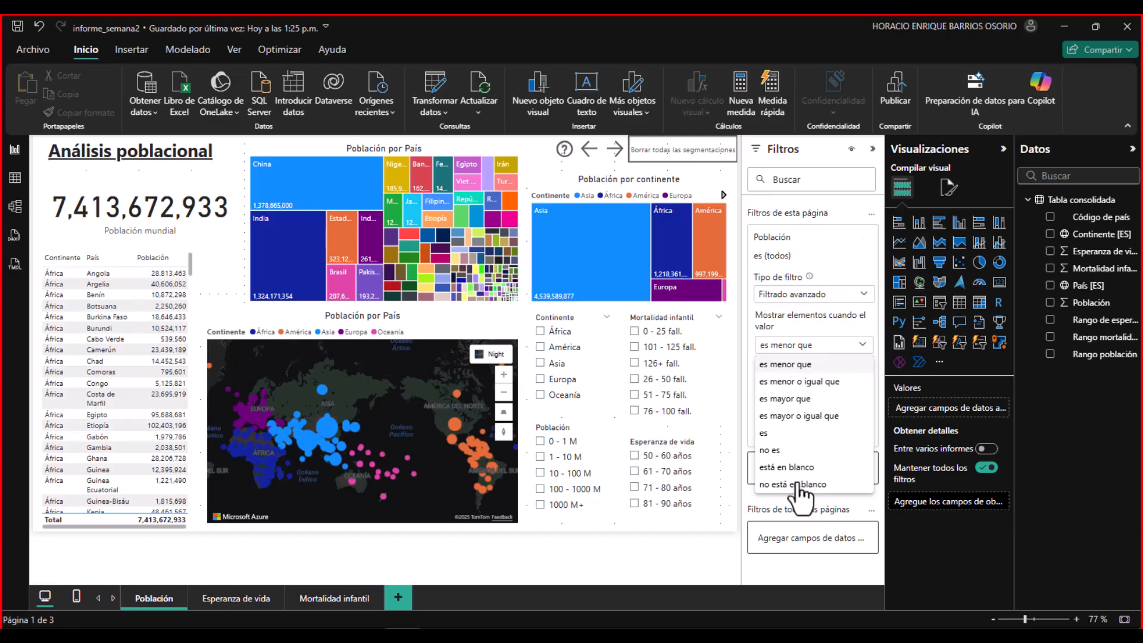
left_click(801, 416)
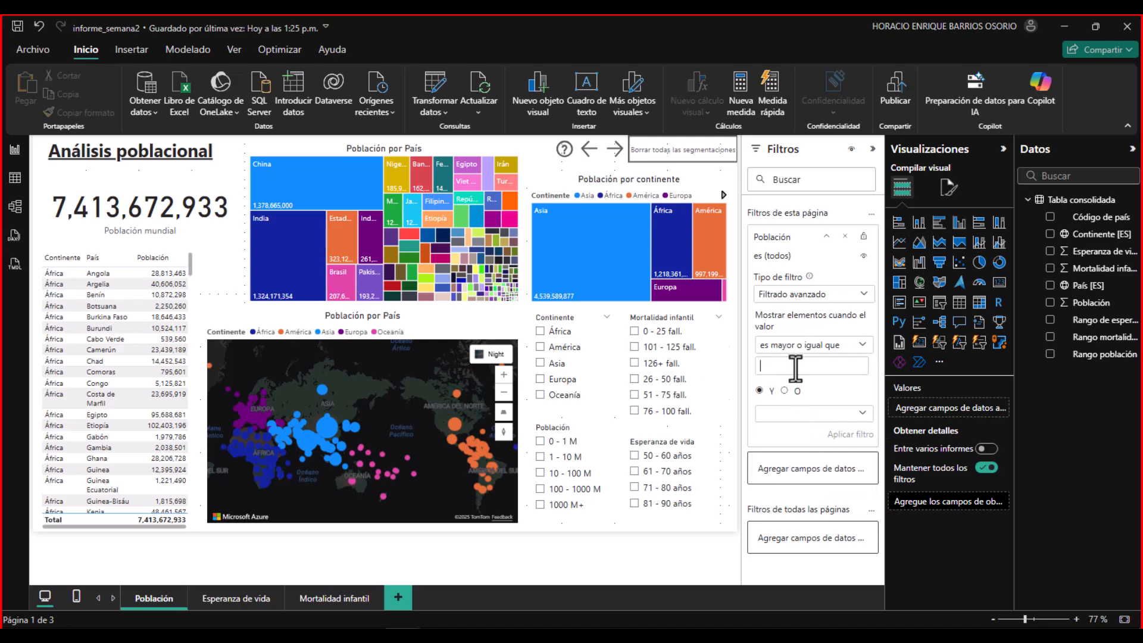
type("100000000")
left_click(855, 436)
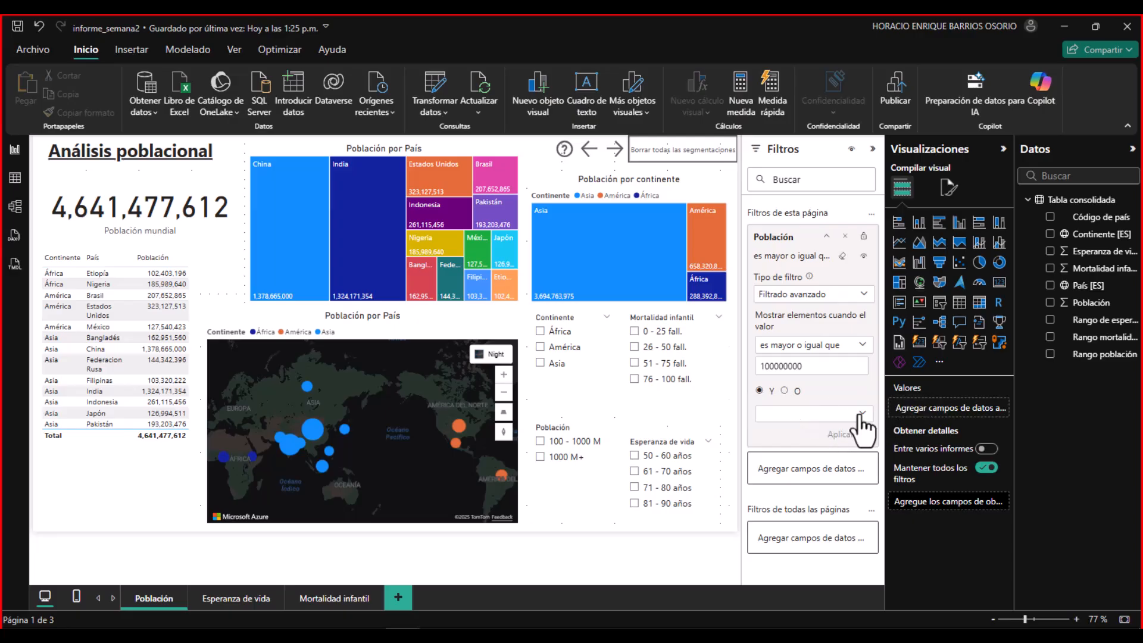
left_click(862, 415)
left_click(861, 414)
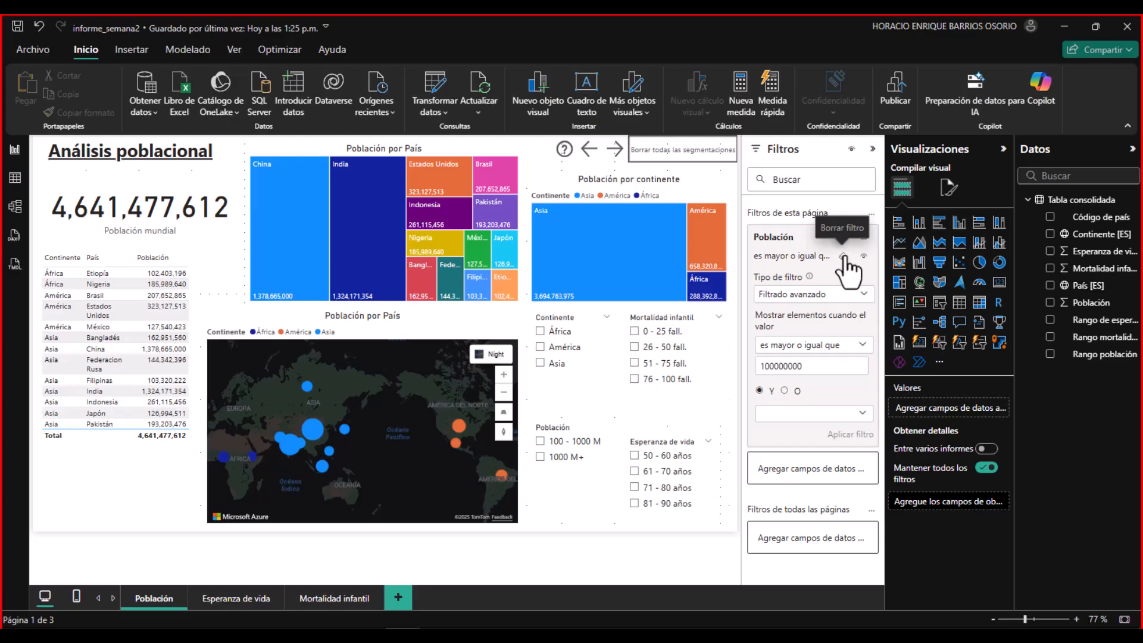
- Clear the Población page filter's condition and hide the report filters again
left_click(843, 256)
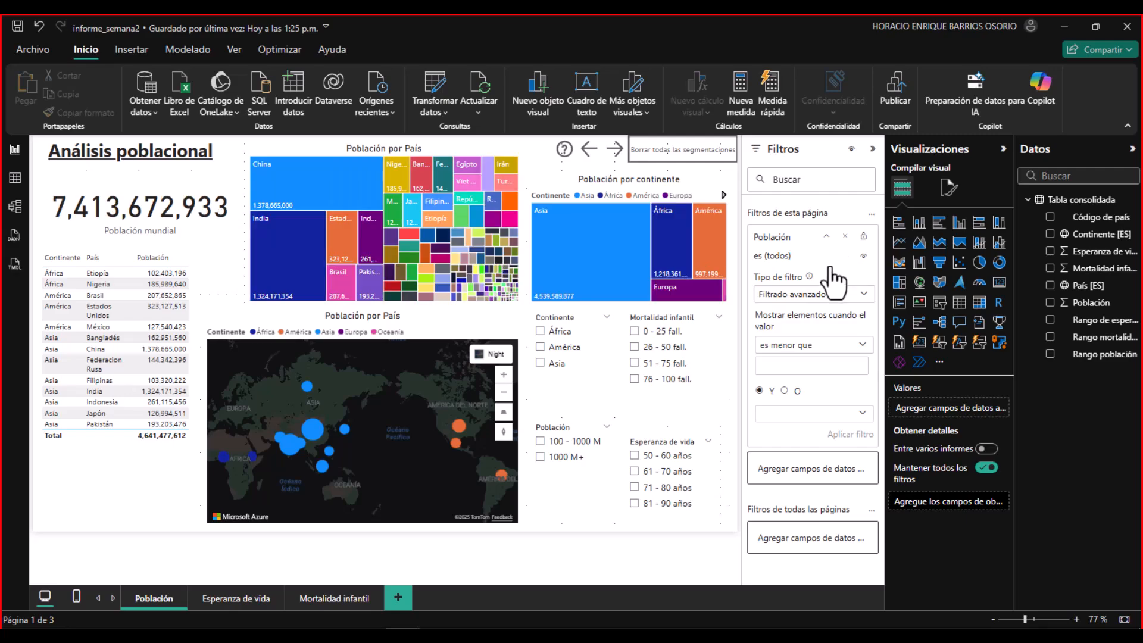
left_click(871, 149)
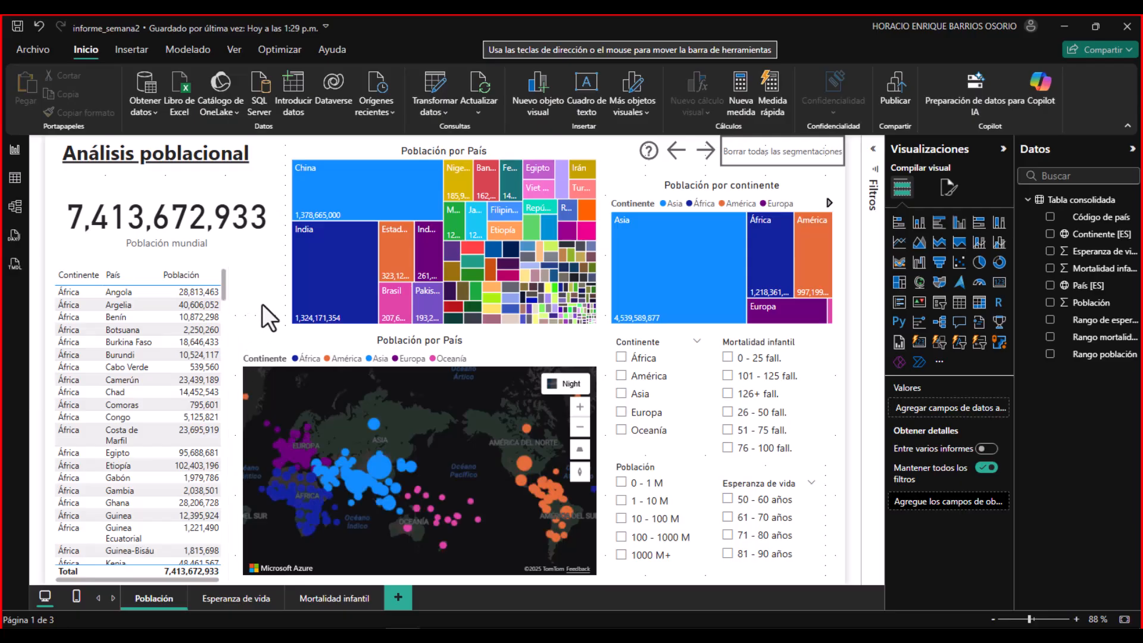
left_click_drag(272, 324, 254, 255)
left_click_drag(273, 324, 273, 331)
- Show the Esperanza de vida page, and reread the column-renaming instructions for the three tables in the browser
left_click(223, 597)
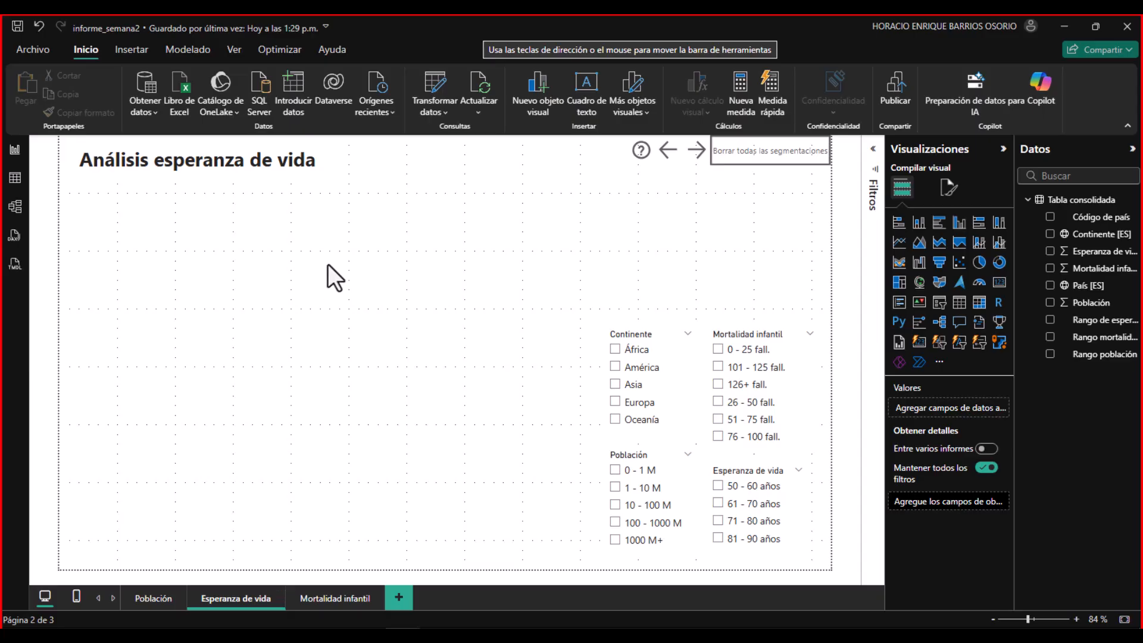
left_click(1063, 27)
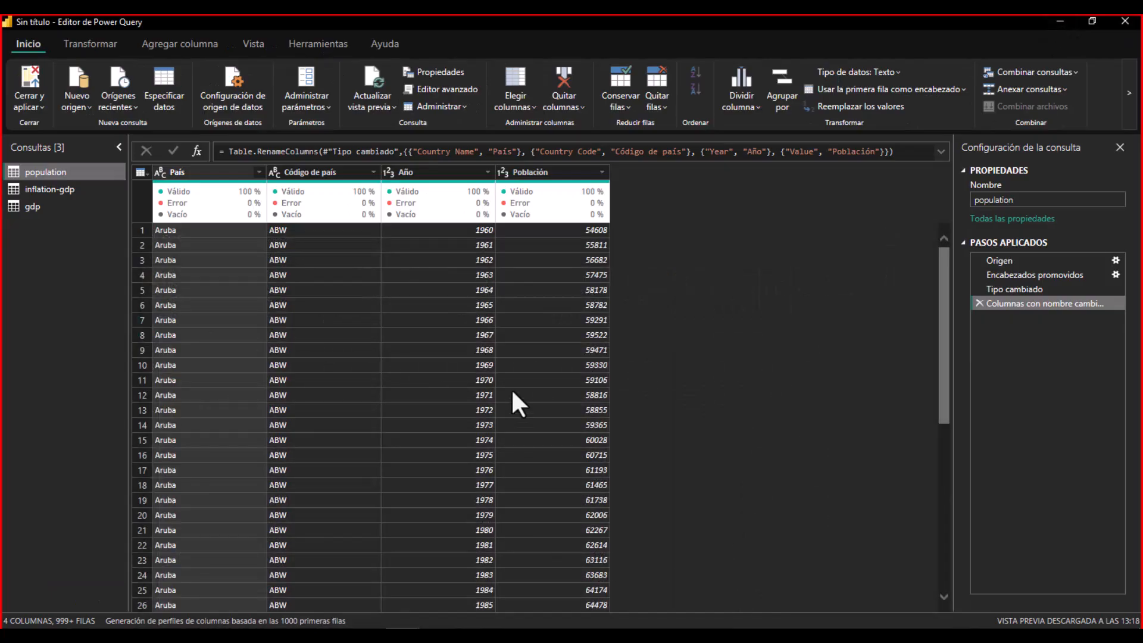
left_click(228, 636)
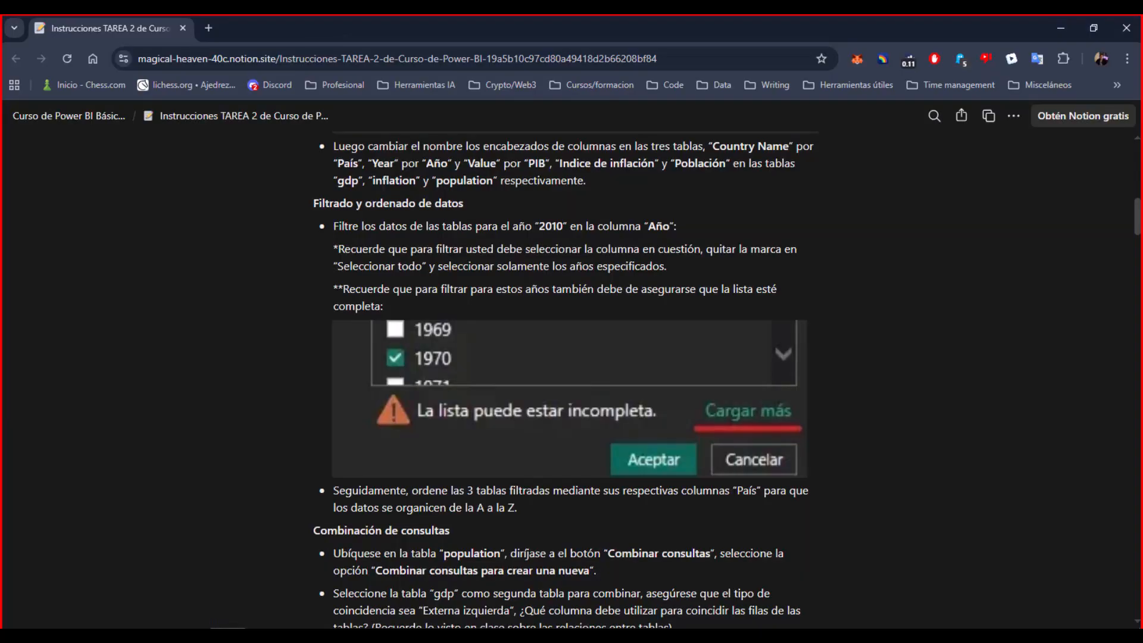
scroll(647, 359, "up", 10)
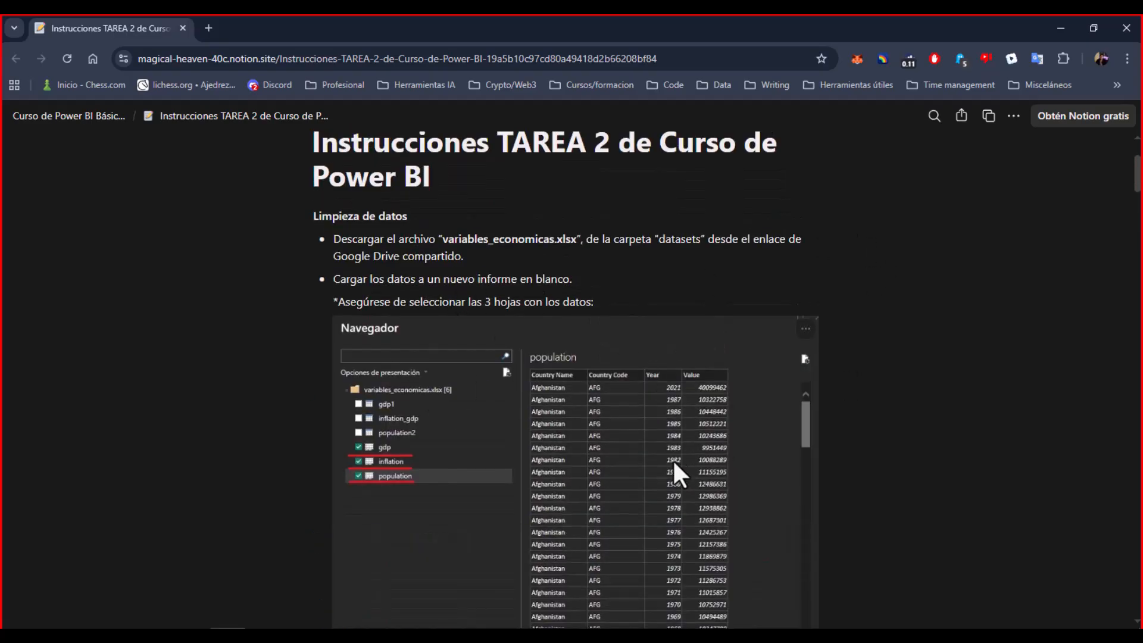
scroll(670, 408, "down", 7)
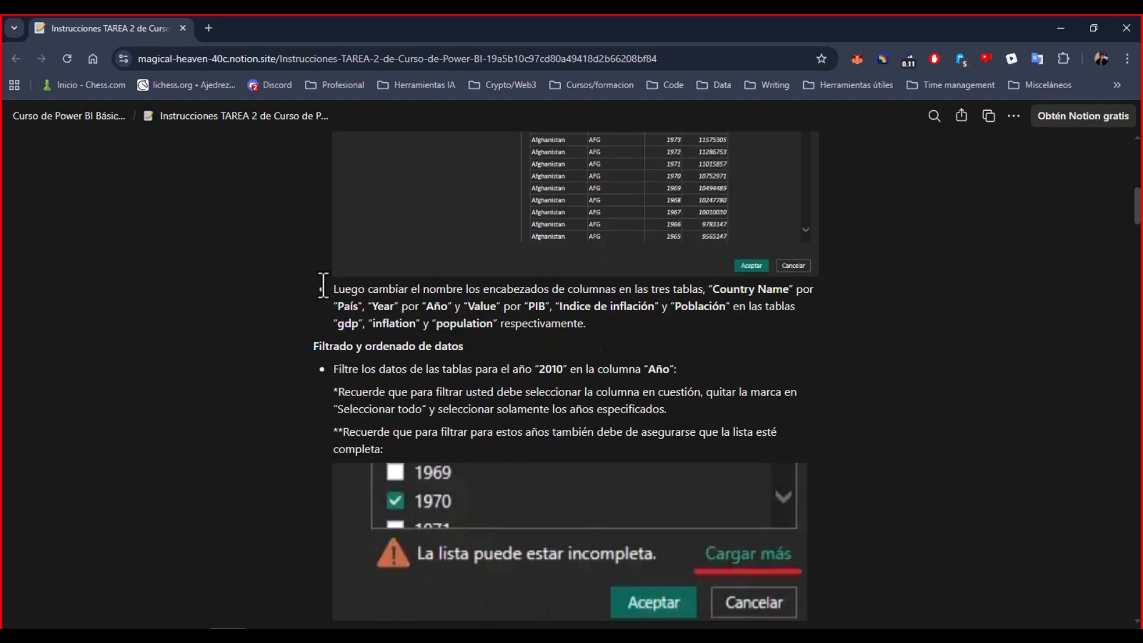
left_click_drag(331, 291, 684, 320)
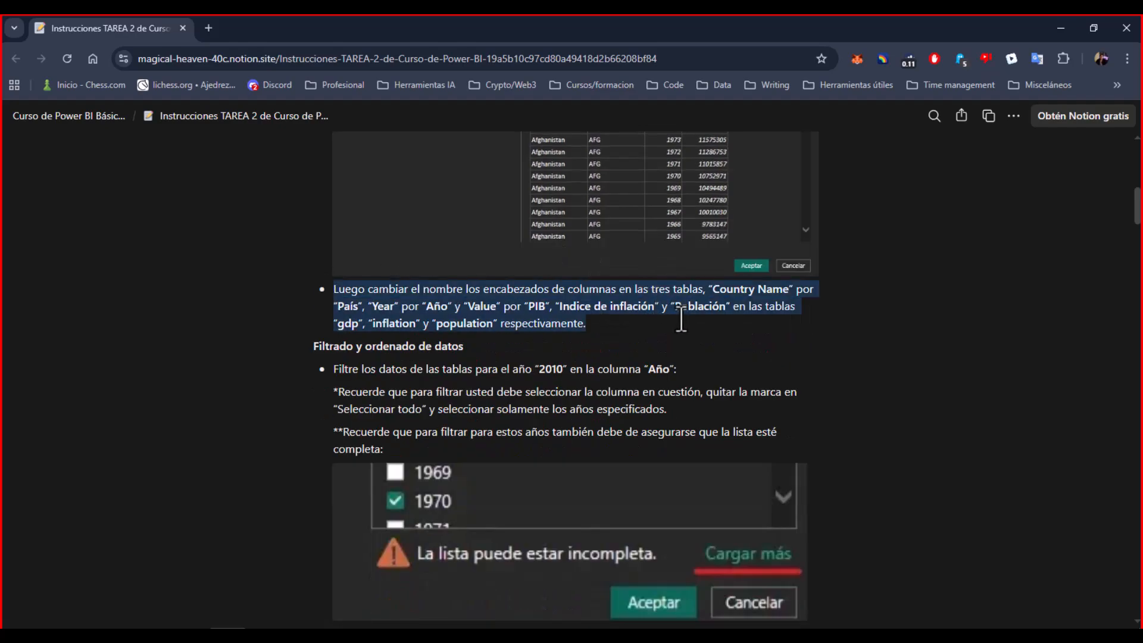
left_click(604, 323)
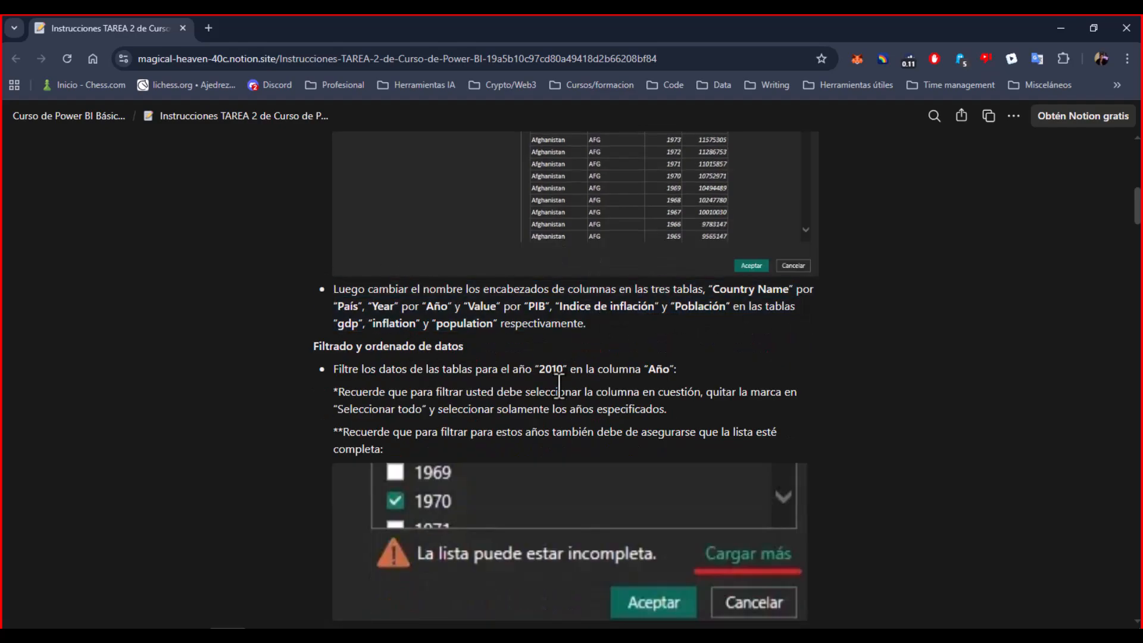
- Reread the instructions on filtering the Año column to 2010 and return to the Power Query editor
scroll(568, 381, "down", 18)
scroll(591, 454, "up", 15)
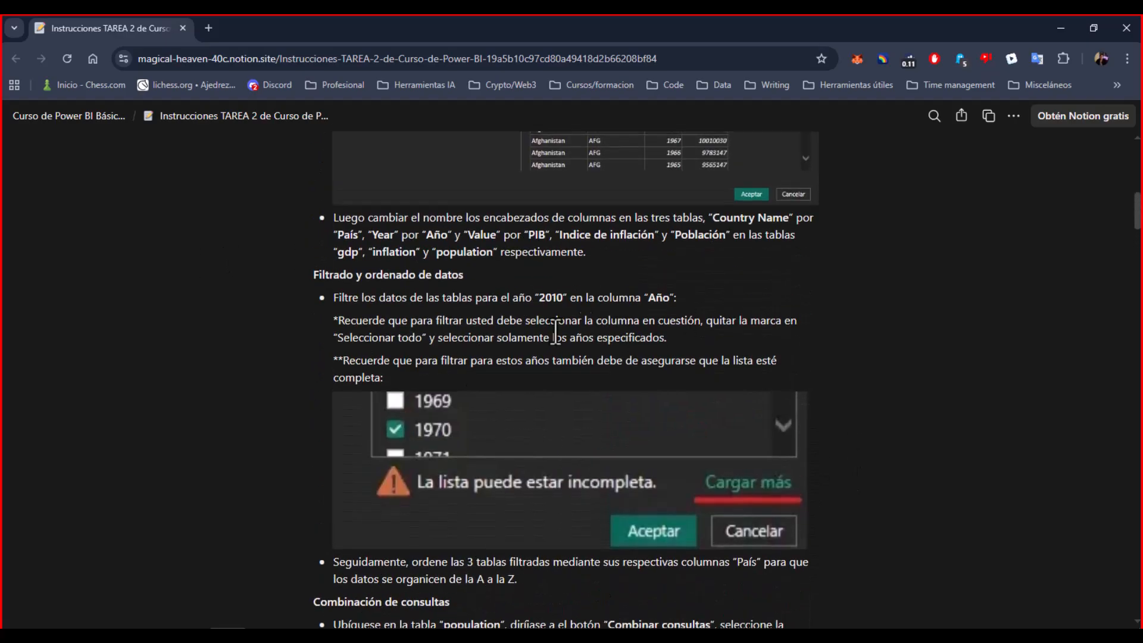
left_click_drag(332, 297, 467, 377)
left_click(440, 381)
left_click(1053, 28)
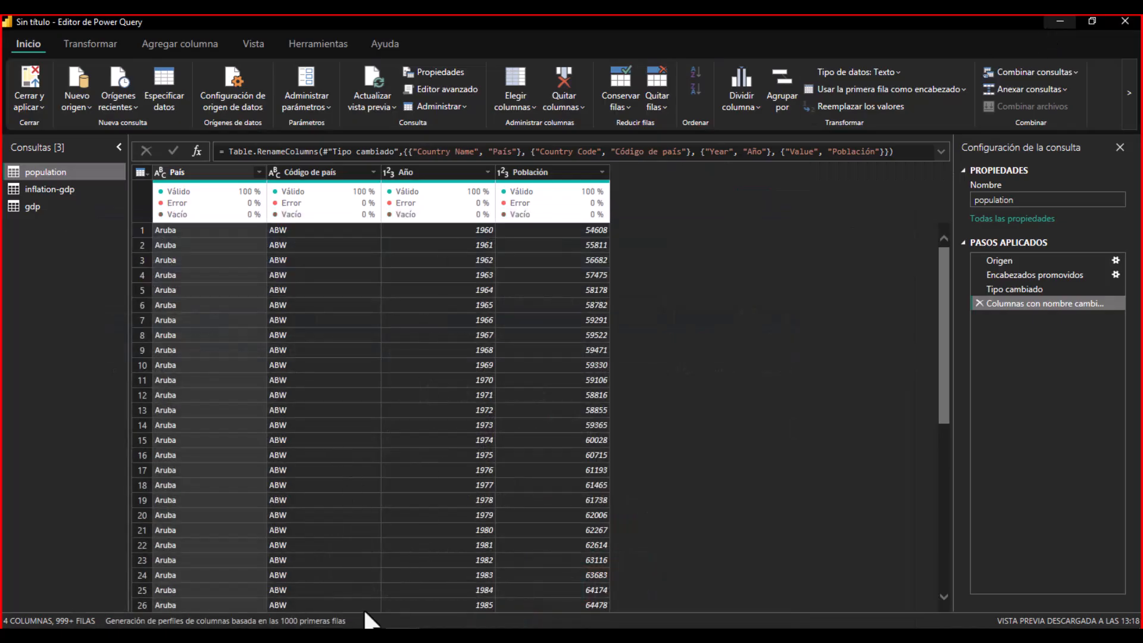
- Load the complete list of years for the population query's Año column and filter it to 2010 only
left_click(487, 170)
left_click(487, 171)
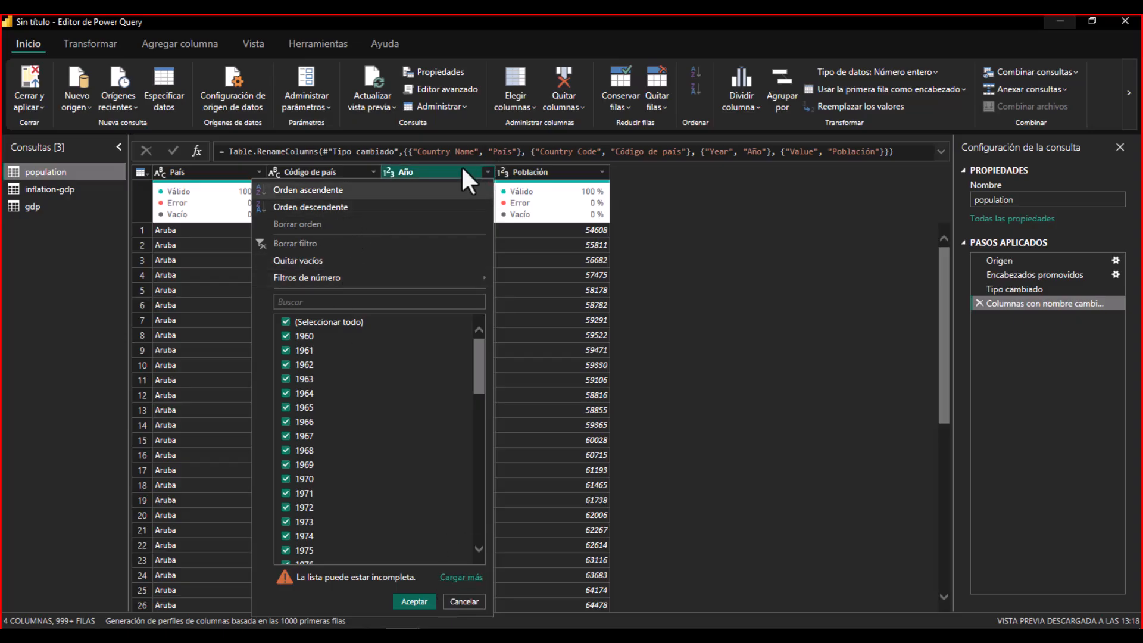
left_click(461, 576)
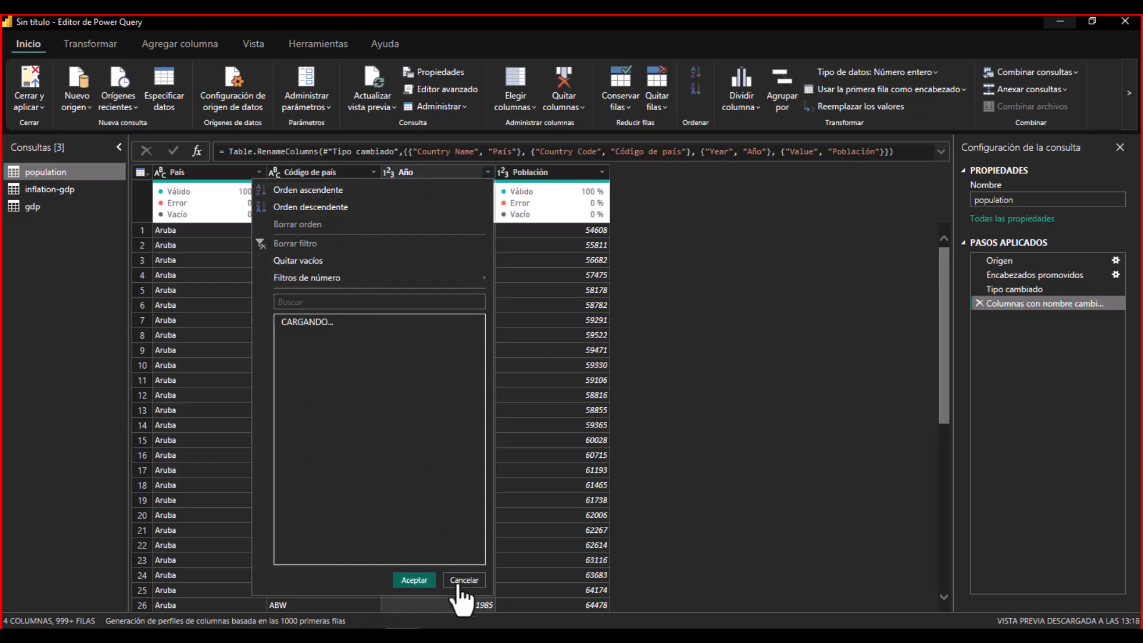
scroll(408, 433, "down", 10)
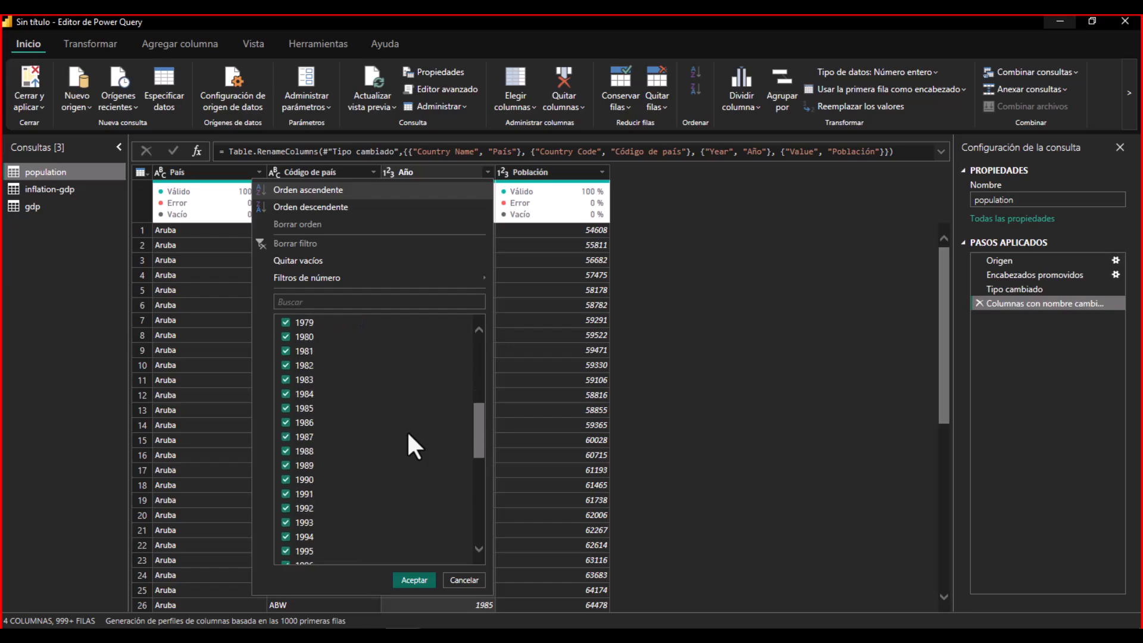
scroll(408, 434, "up", 10)
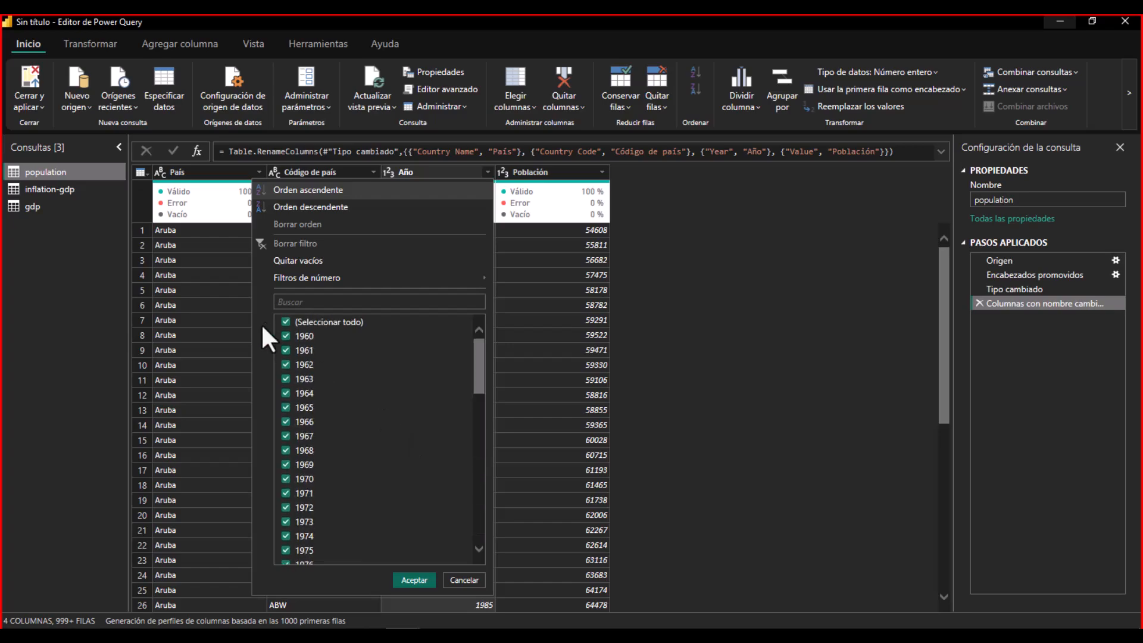
left_click(284, 322)
scroll(399, 432, "down", 11)
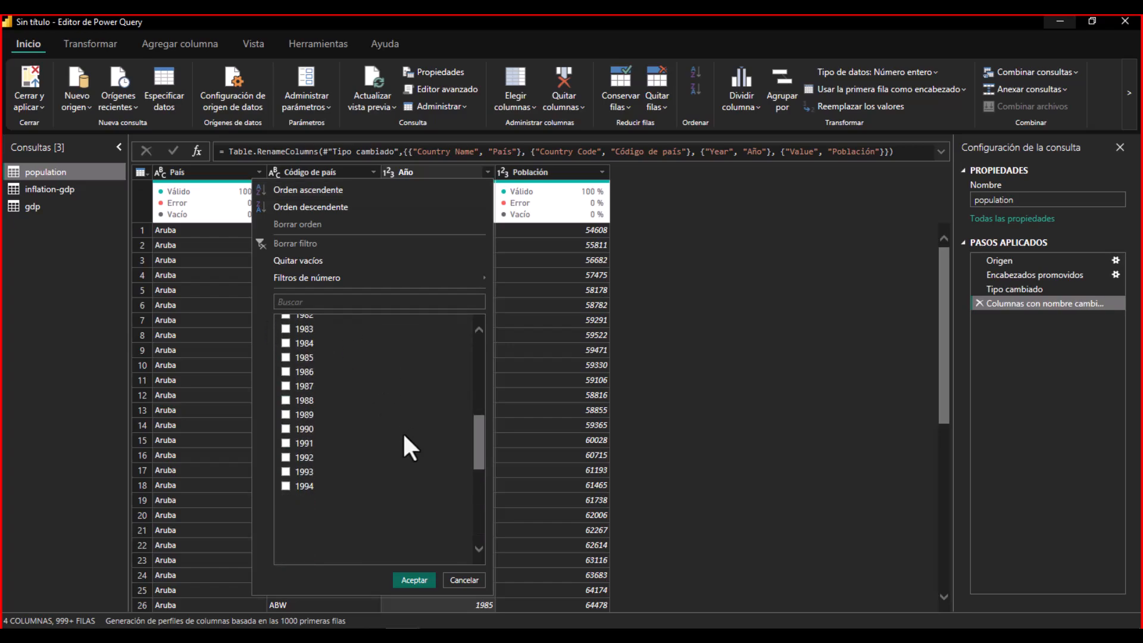
scroll(397, 438, "down", 4)
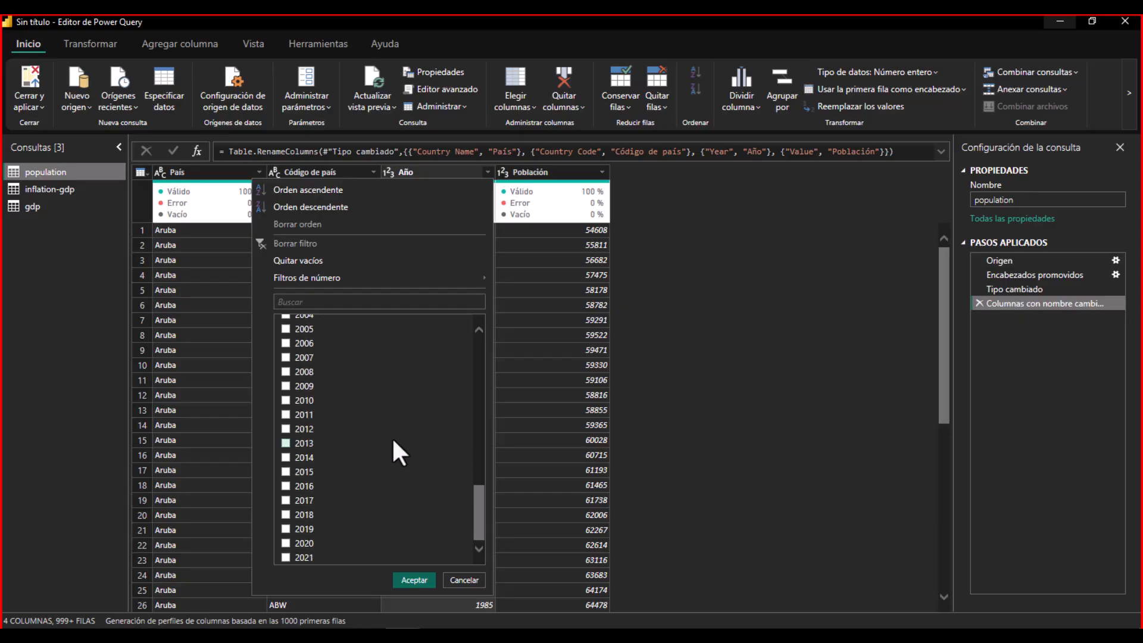
left_click(286, 401)
left_click(413, 578)
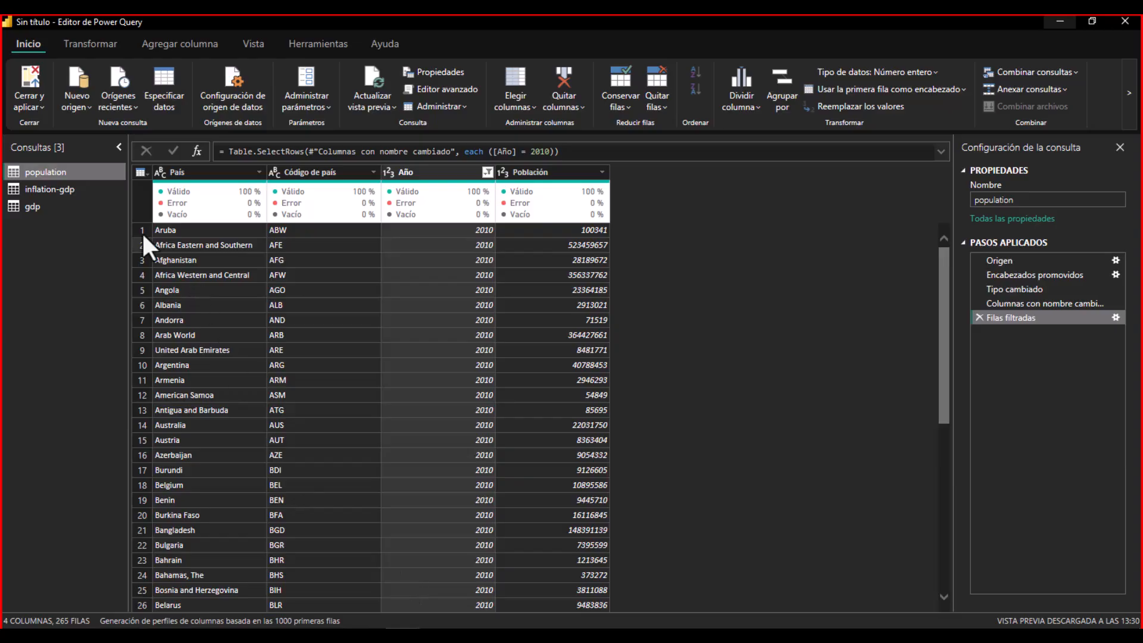
- Load the complete list of years for the inflation-gdp query's Año column and filter it to 2010 only
left_click(89, 189)
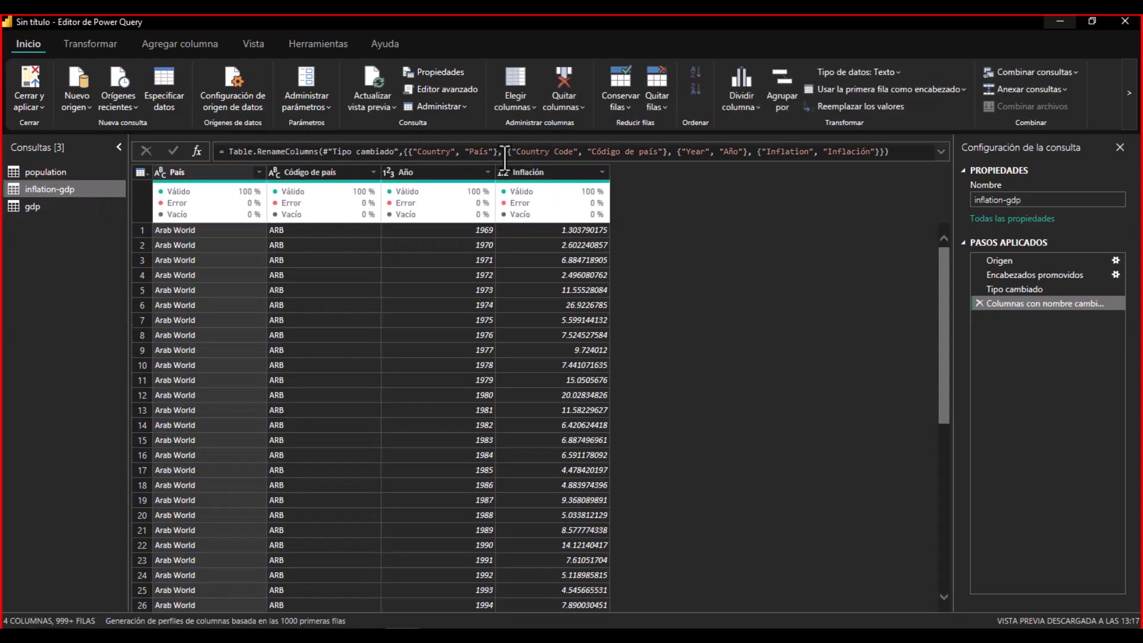
left_click(487, 172)
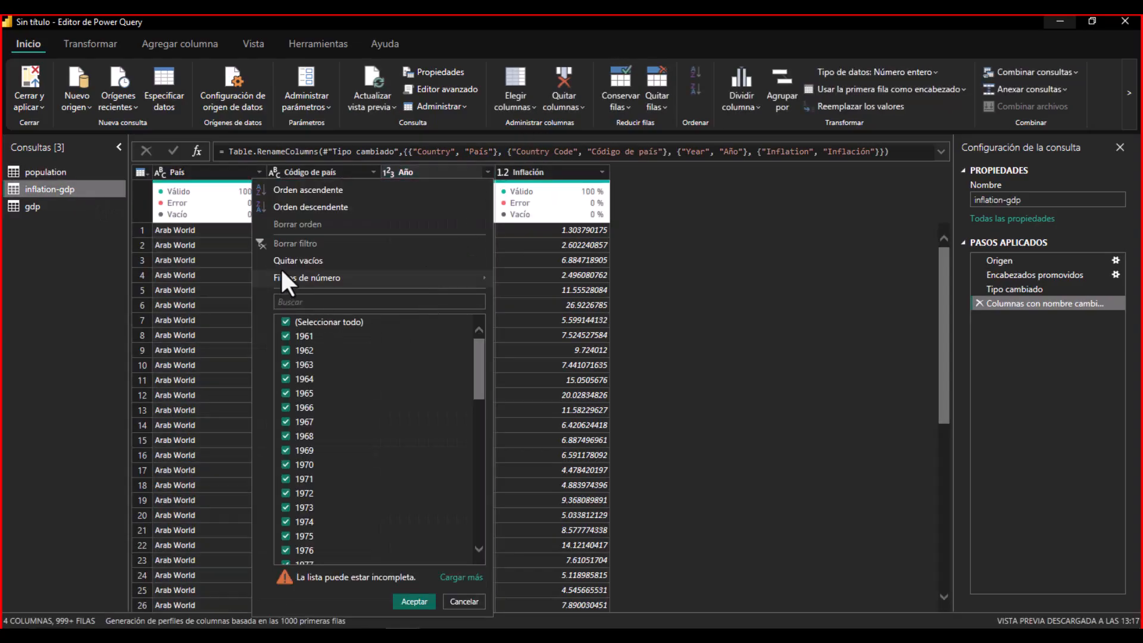
left_click(470, 577)
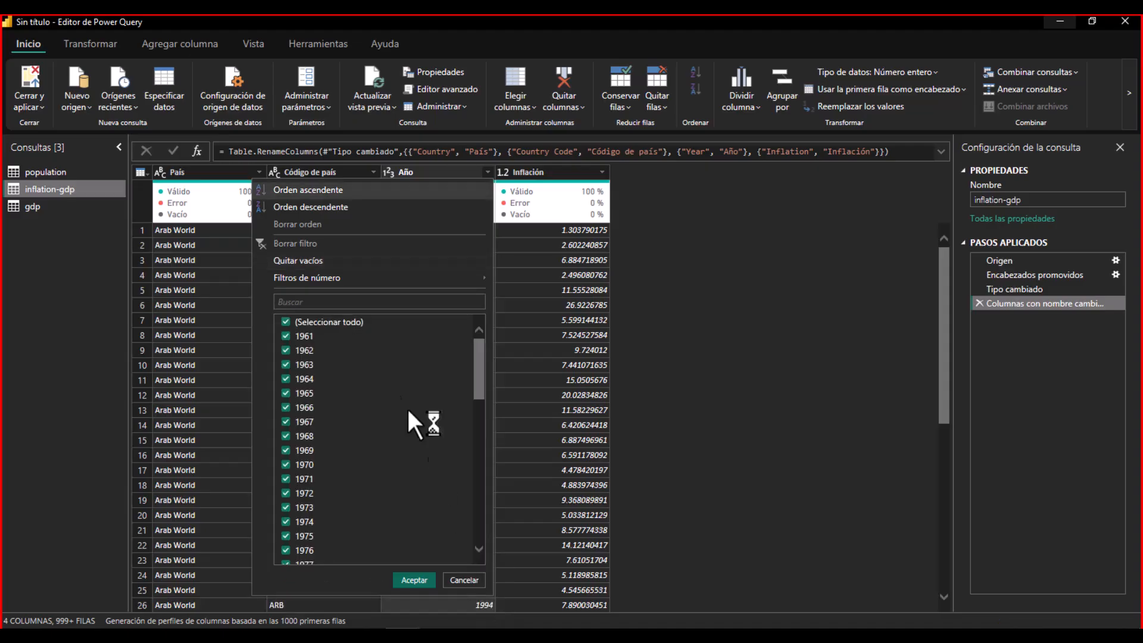
left_click(284, 321)
scroll(374, 457, "down", 12)
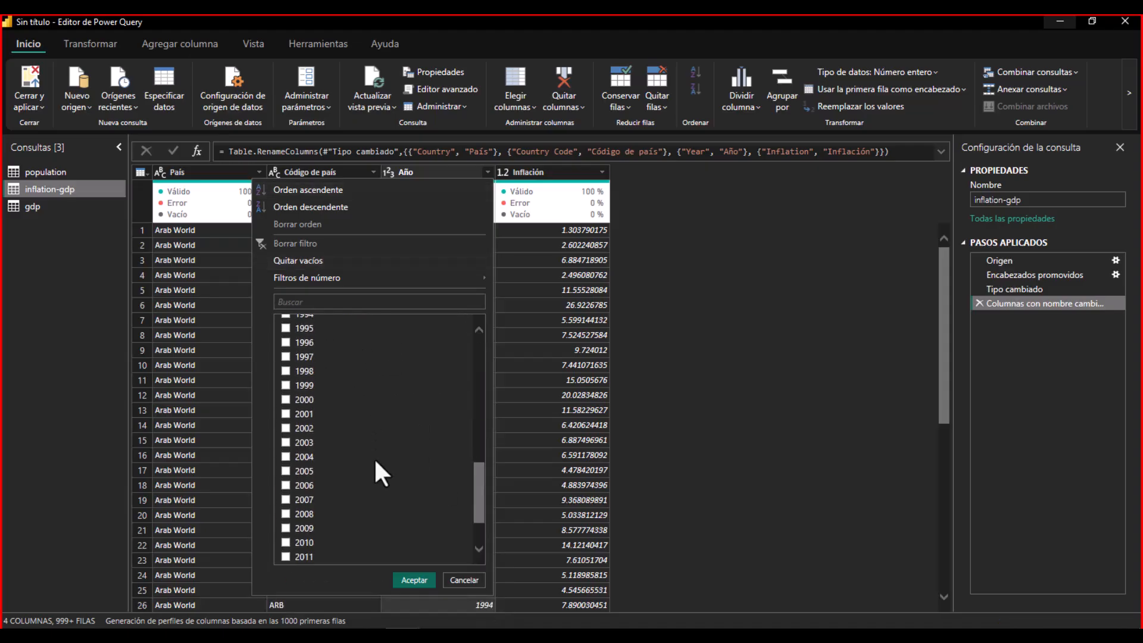
left_click(285, 474)
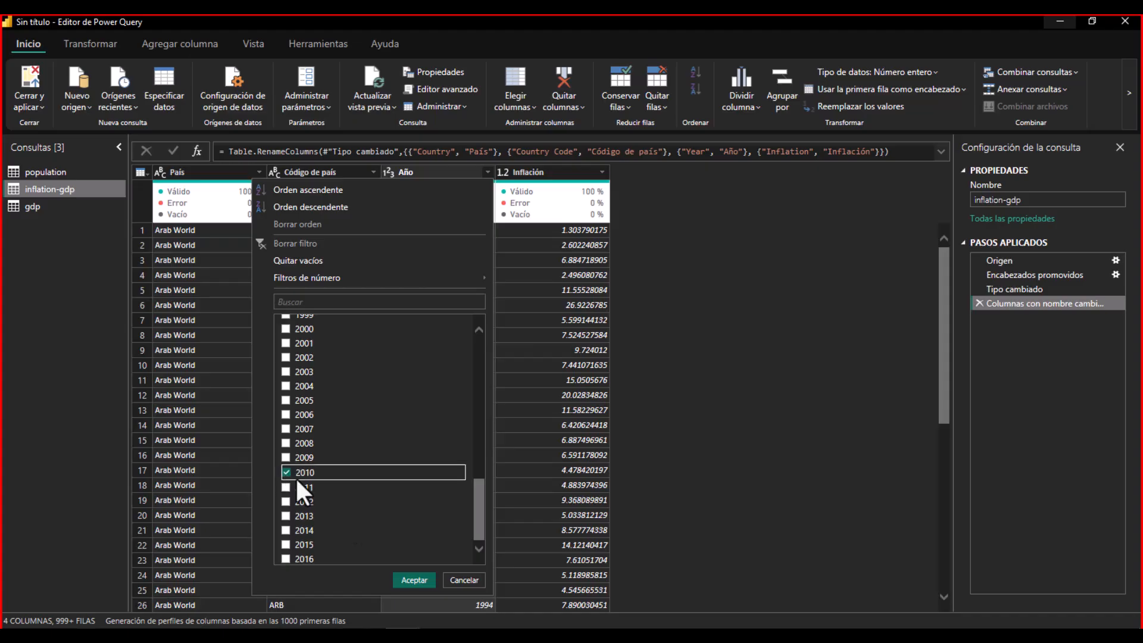
left_click(414, 578)
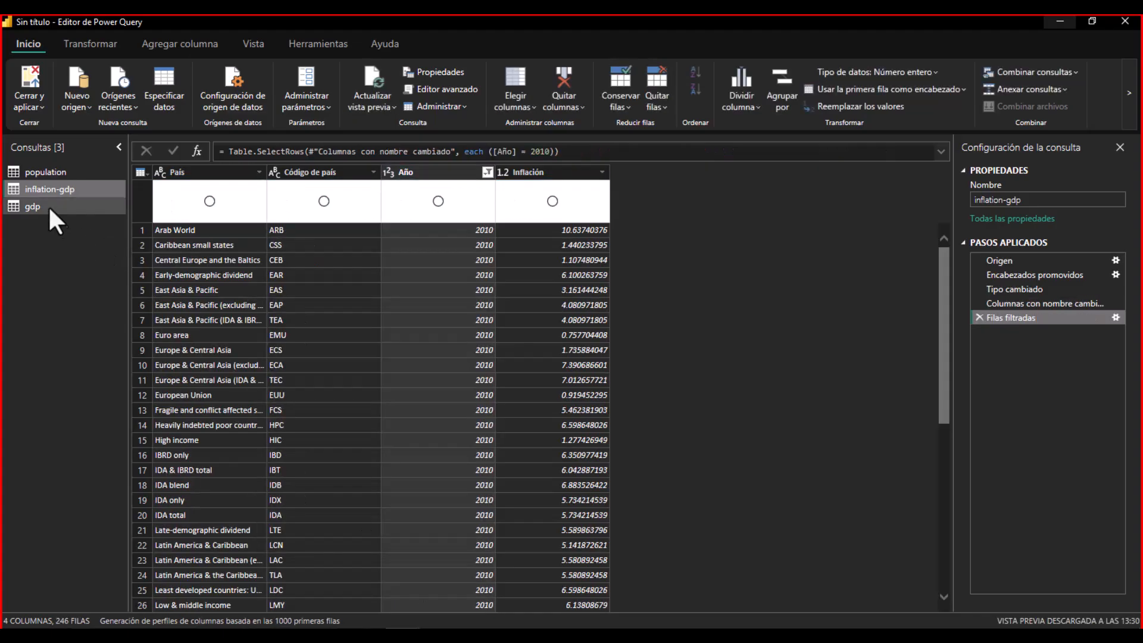
- Load the complete list of years for the gdp query's Año column and filter it to 2010 only
left_click(31, 205)
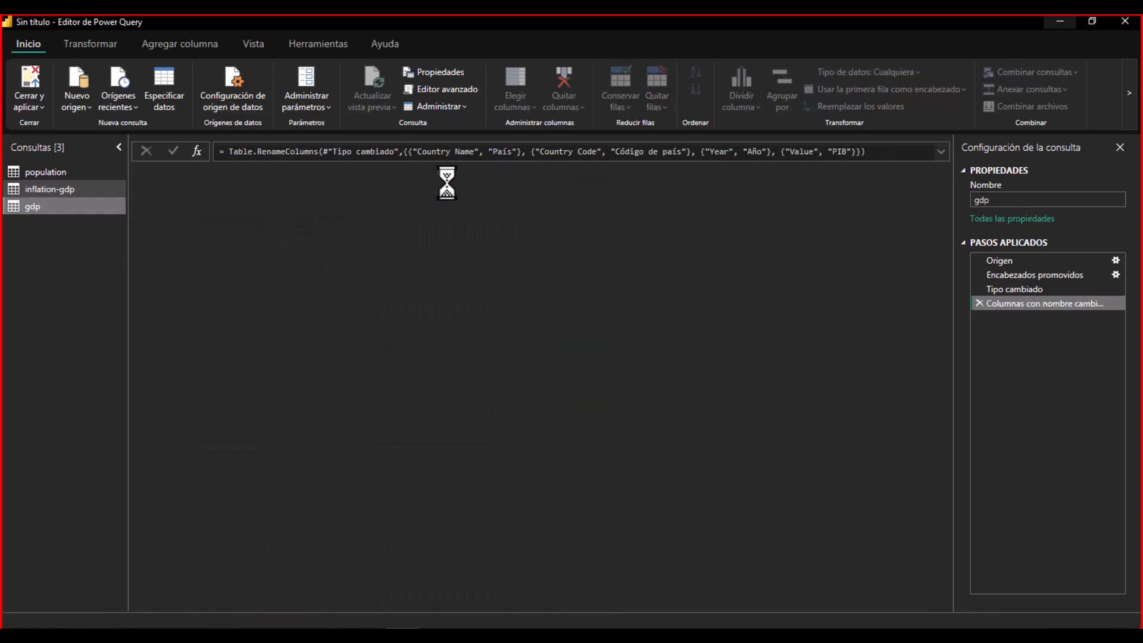
left_click(490, 172)
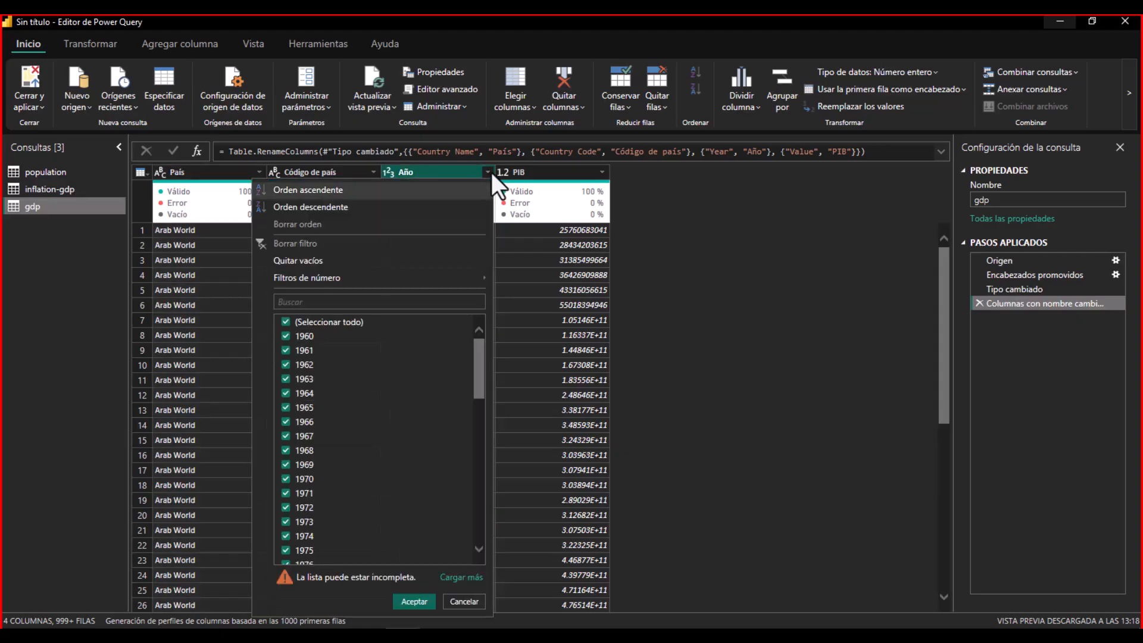
left_click(469, 578)
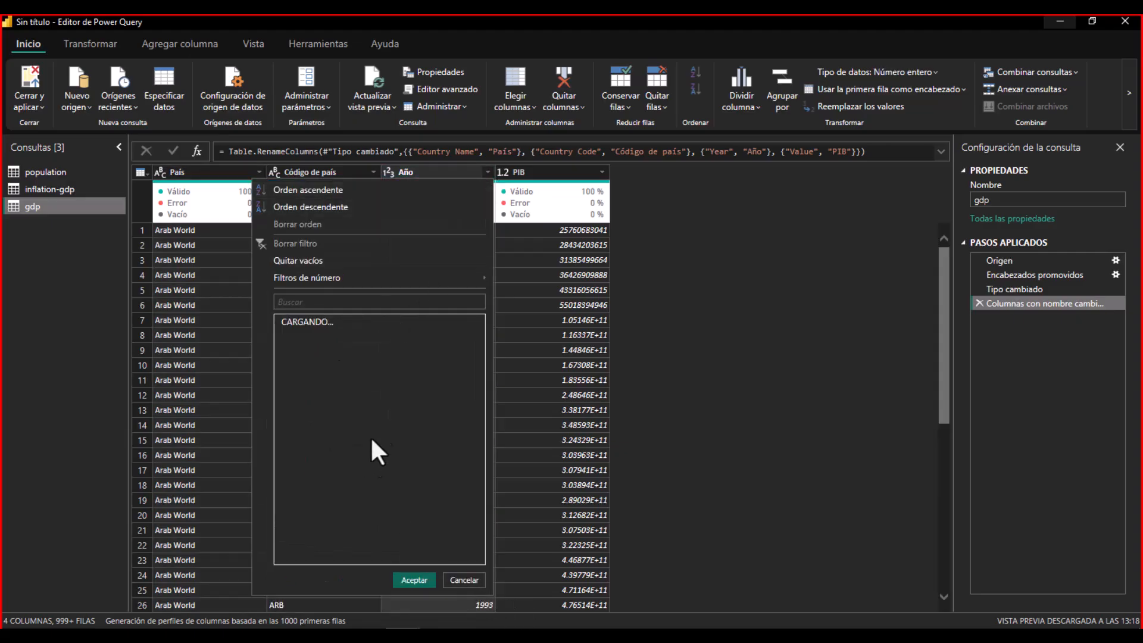
left_click(286, 321)
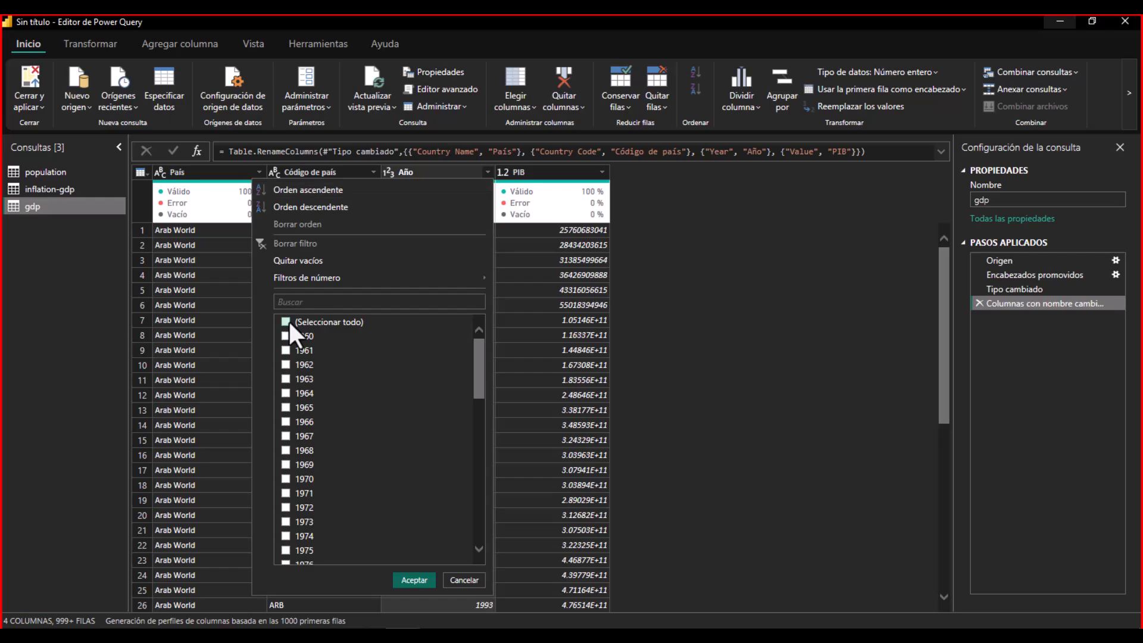
scroll(377, 469, "down", 13)
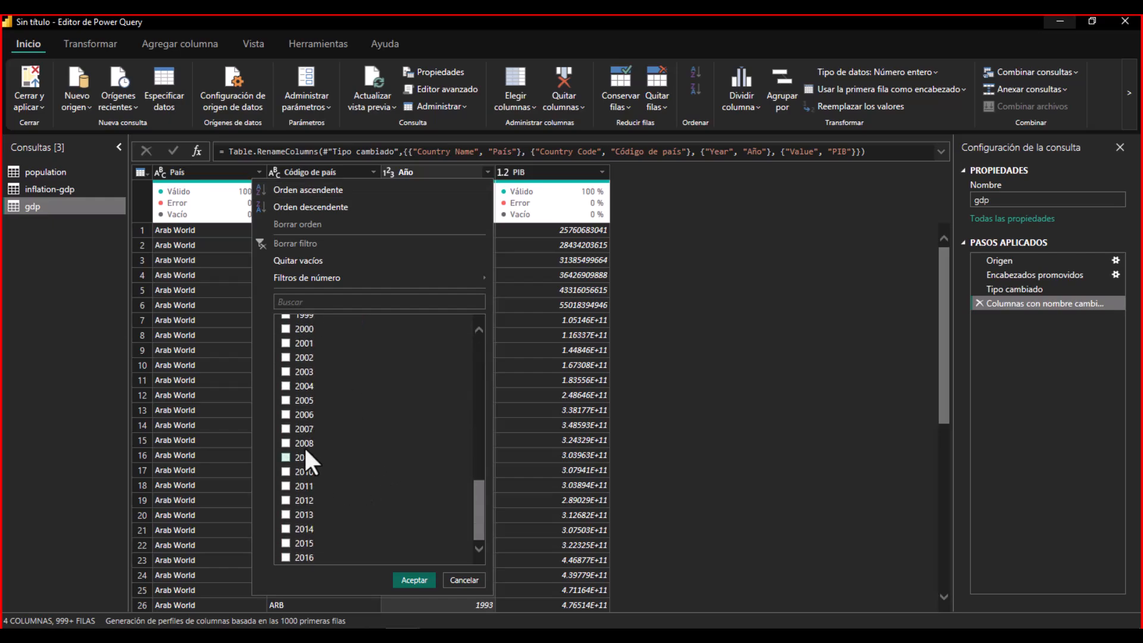
left_click(287, 471)
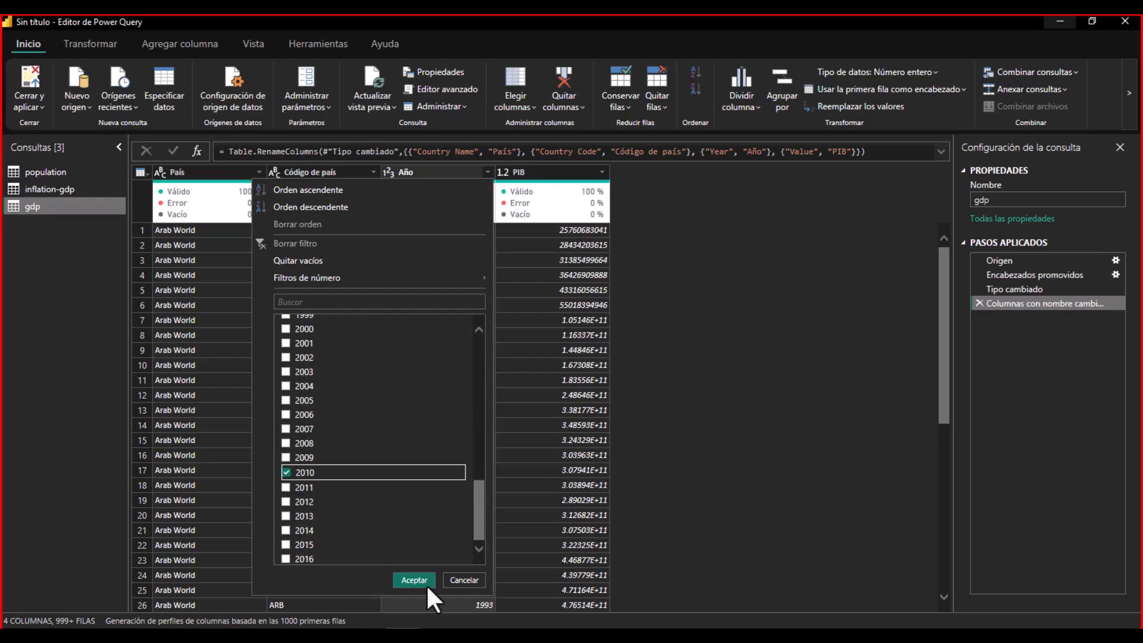
left_click(427, 578)
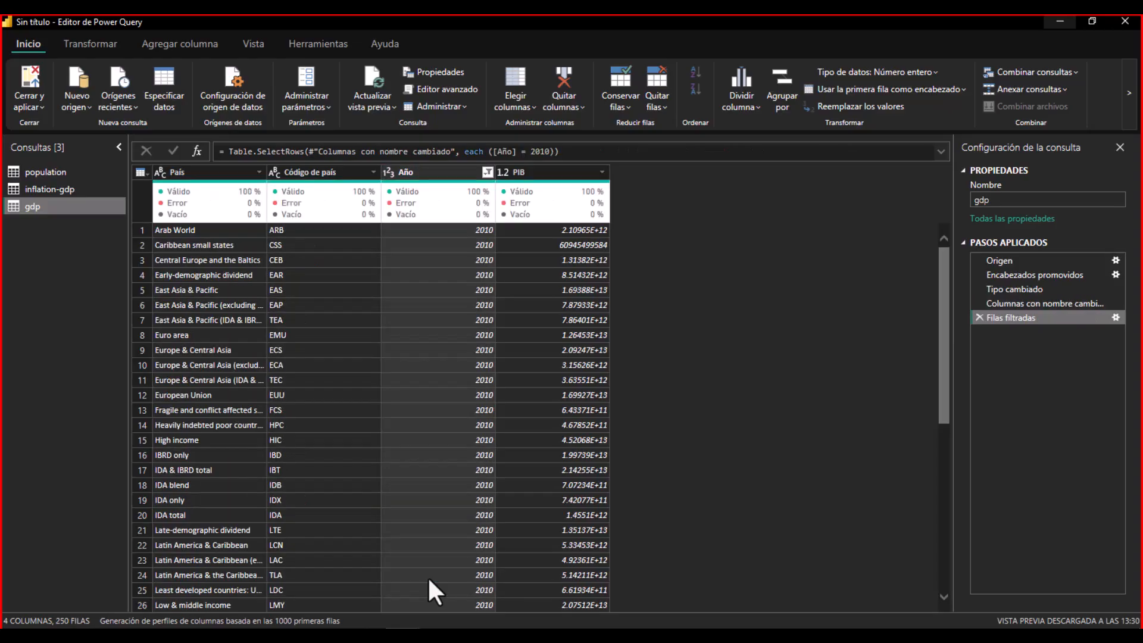
- Read the browser instructions on sorting the three filtered tables by País and return to the Power Query editor
key("alt+Tab")
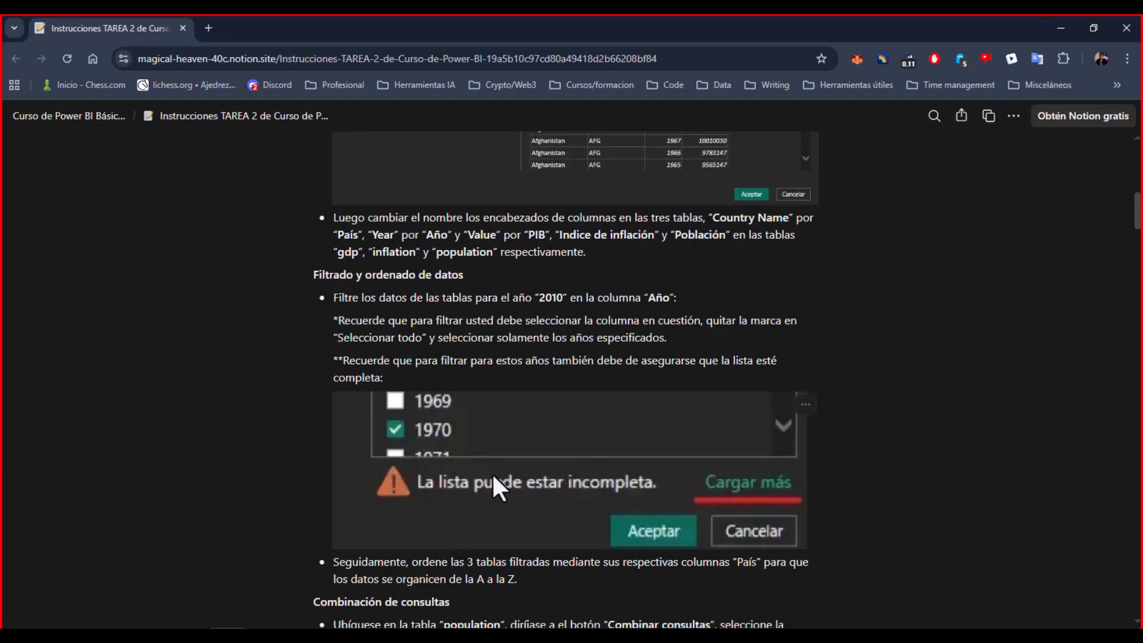
scroll(401, 317, "down", 4)
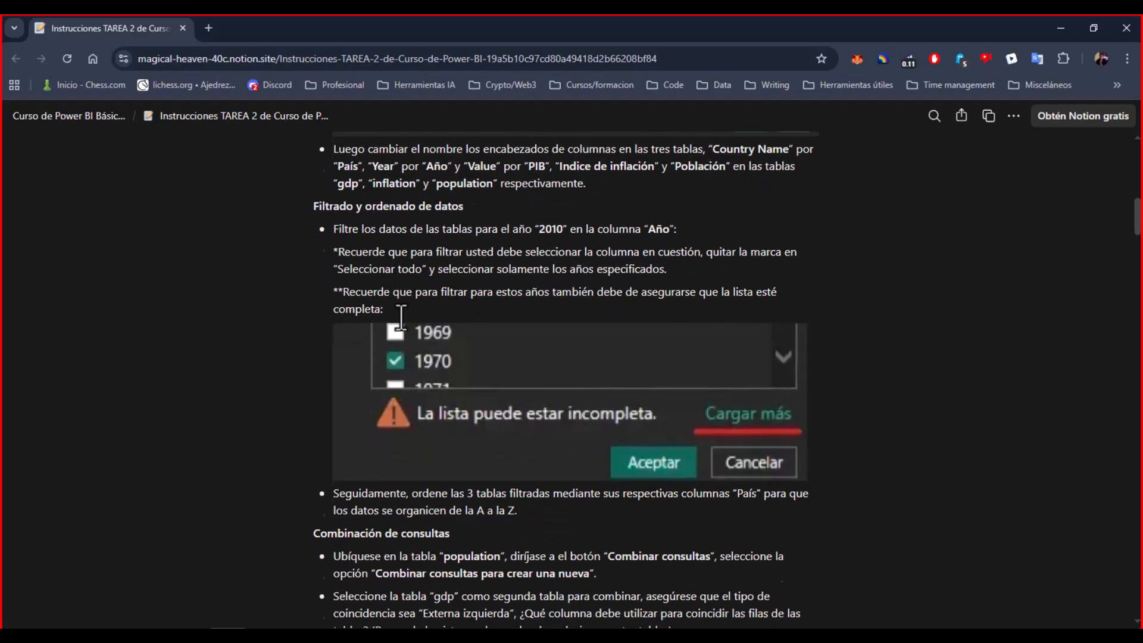
scroll(641, 437, "down", 1)
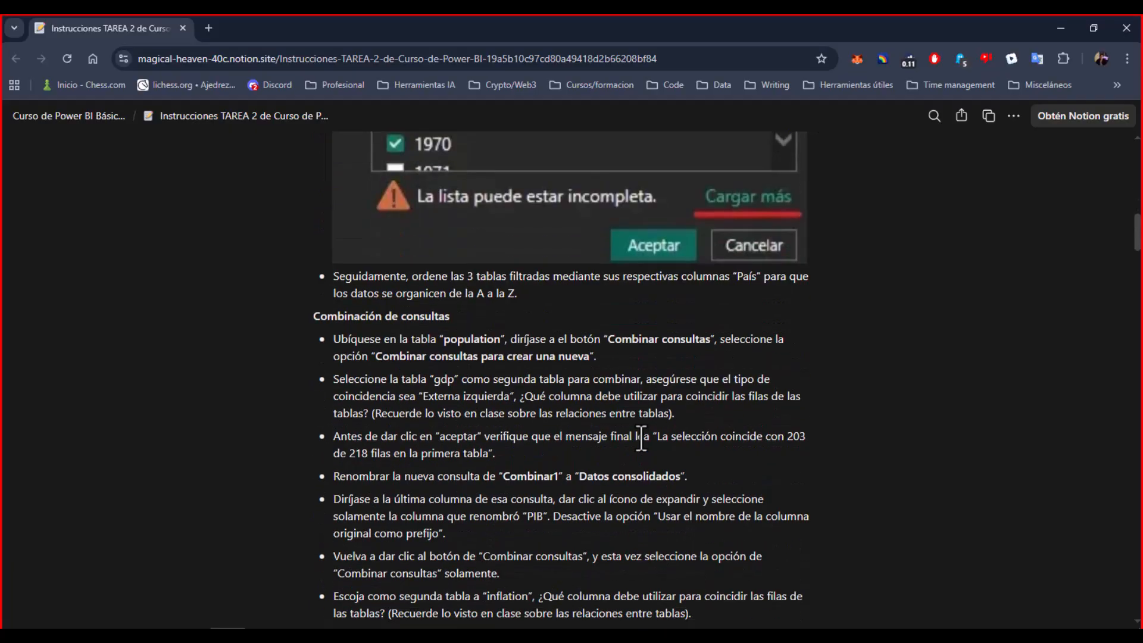
key("alt+Tab")
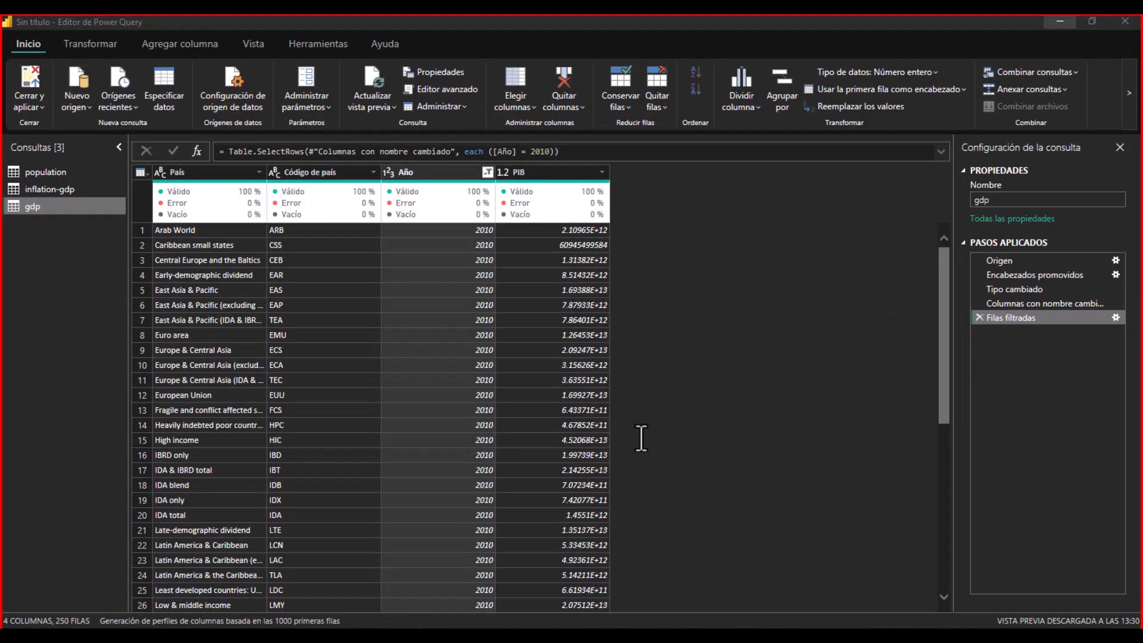
key("alt+Tab")
double_click(747, 276)
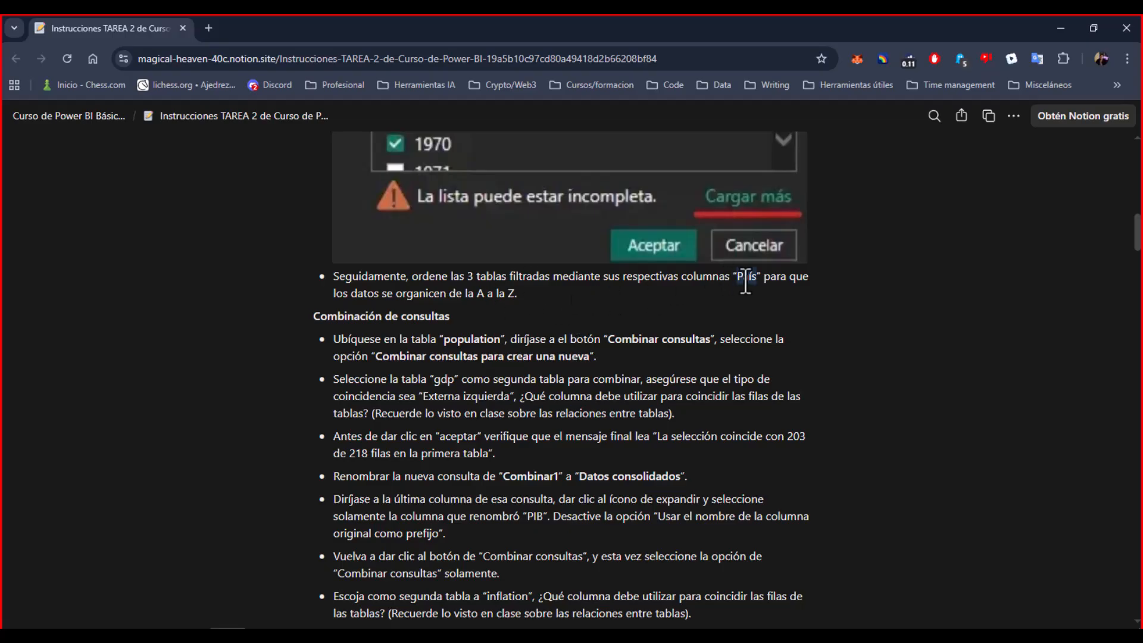
key("alt+Tab")
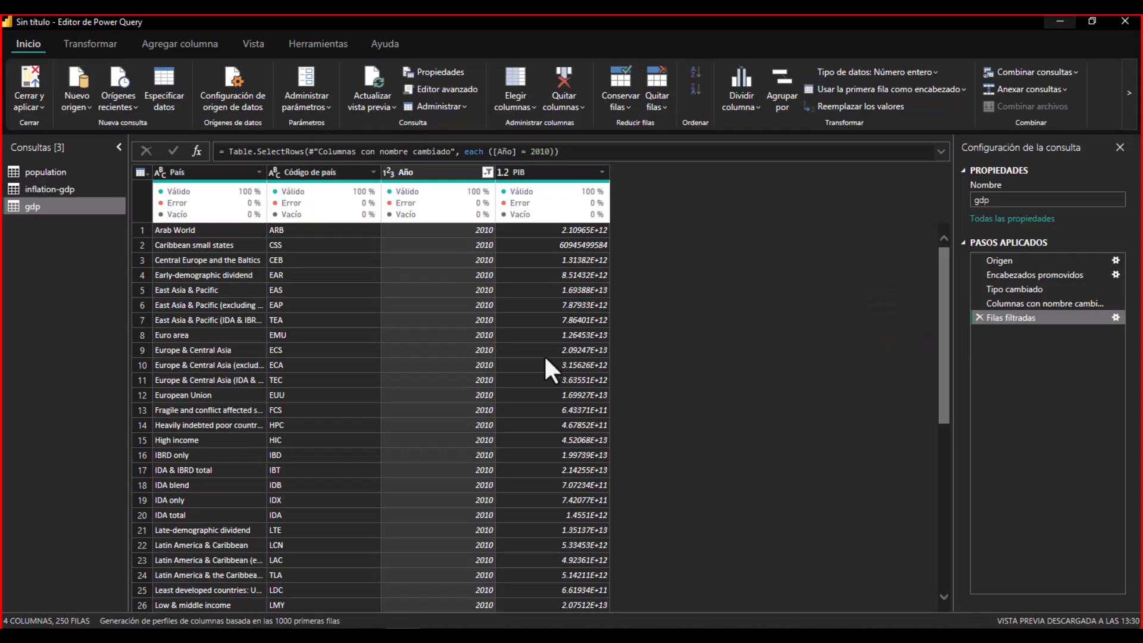
- Sort the gdp and inflation-gdp queries by the País column in ascending order
left_click(259, 172)
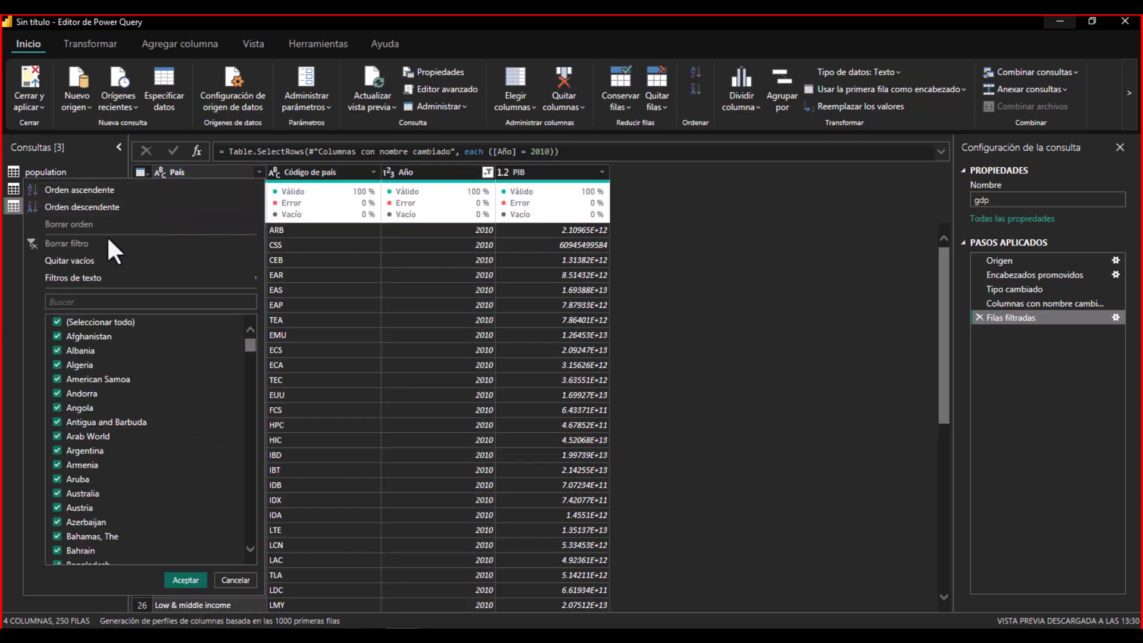
left_click(81, 190)
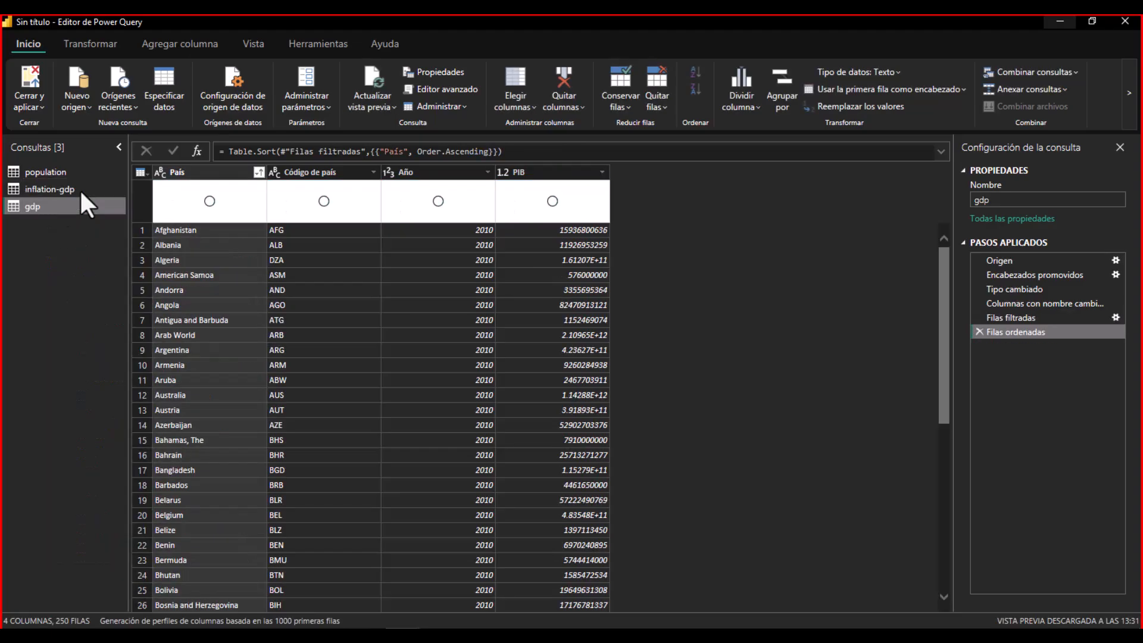
left_click(68, 188)
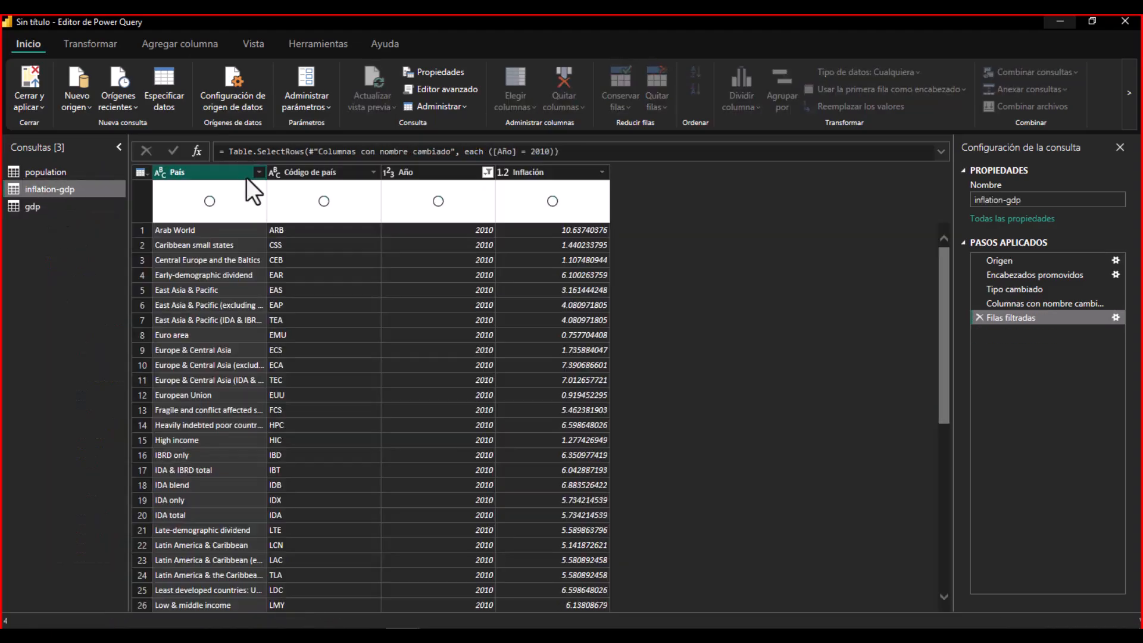
left_click(256, 173)
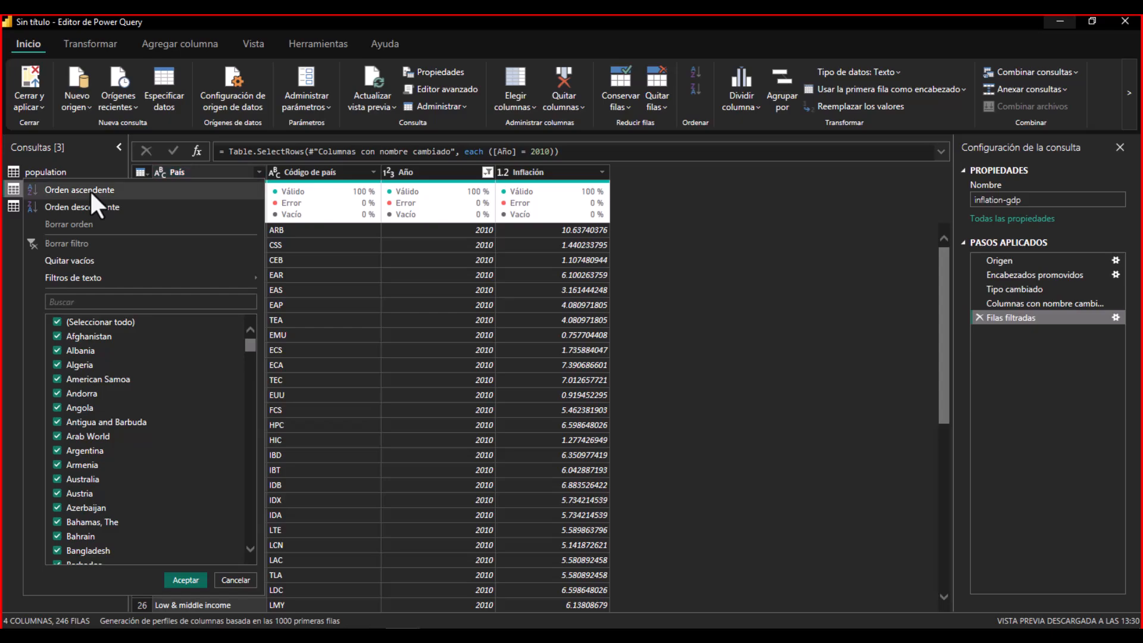
left_click(89, 189)
- Sort the population query by the País column in ascending order
left_click(82, 173)
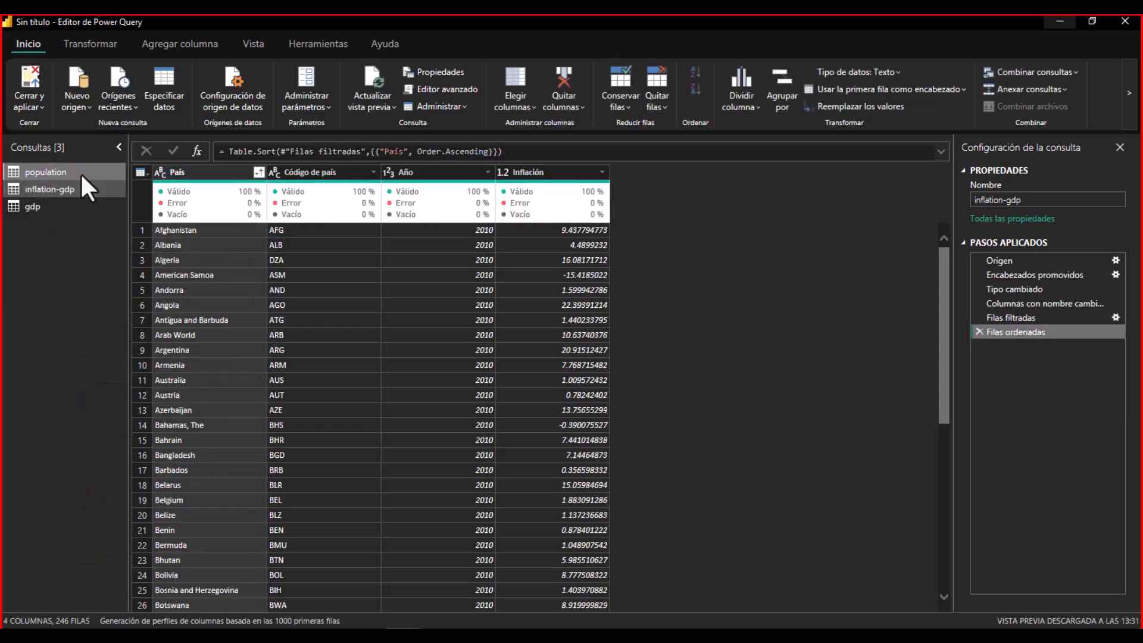
left_click(258, 172)
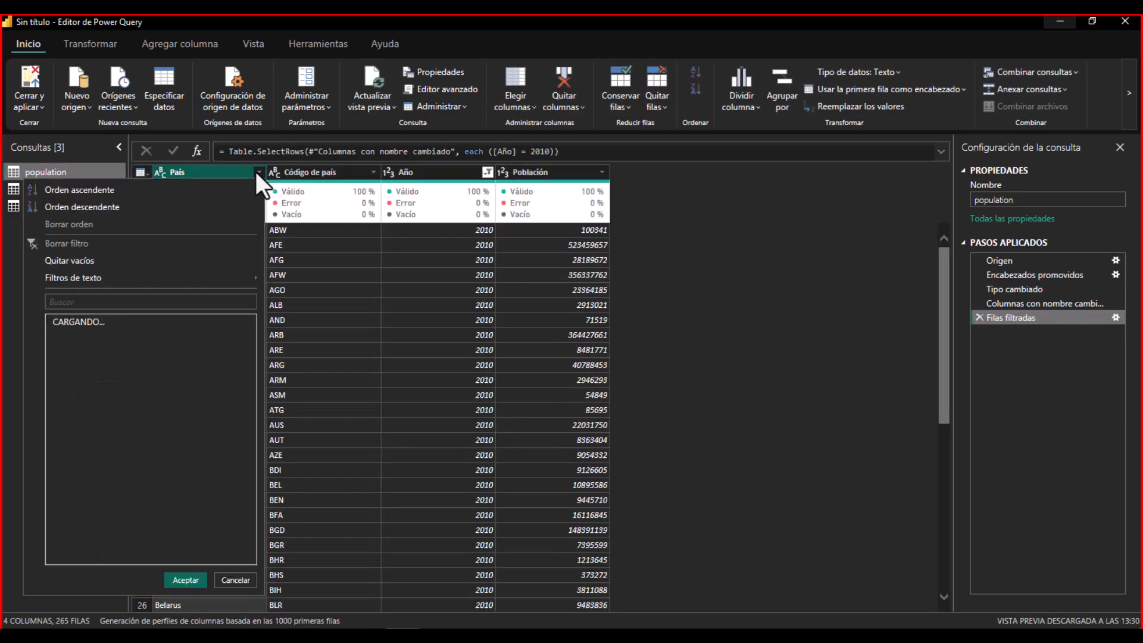
left_click(102, 190)
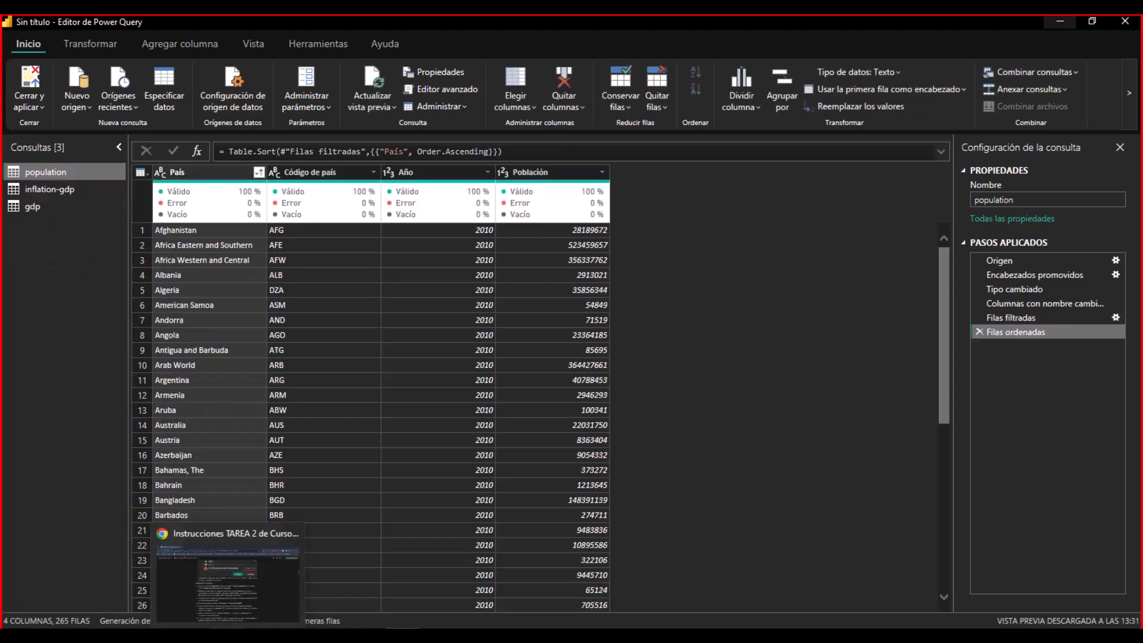
- Read the Combinación de consultas instructions in the browser and return to the Power Query editor
left_click(229, 635)
scroll(521, 381, "down", 1)
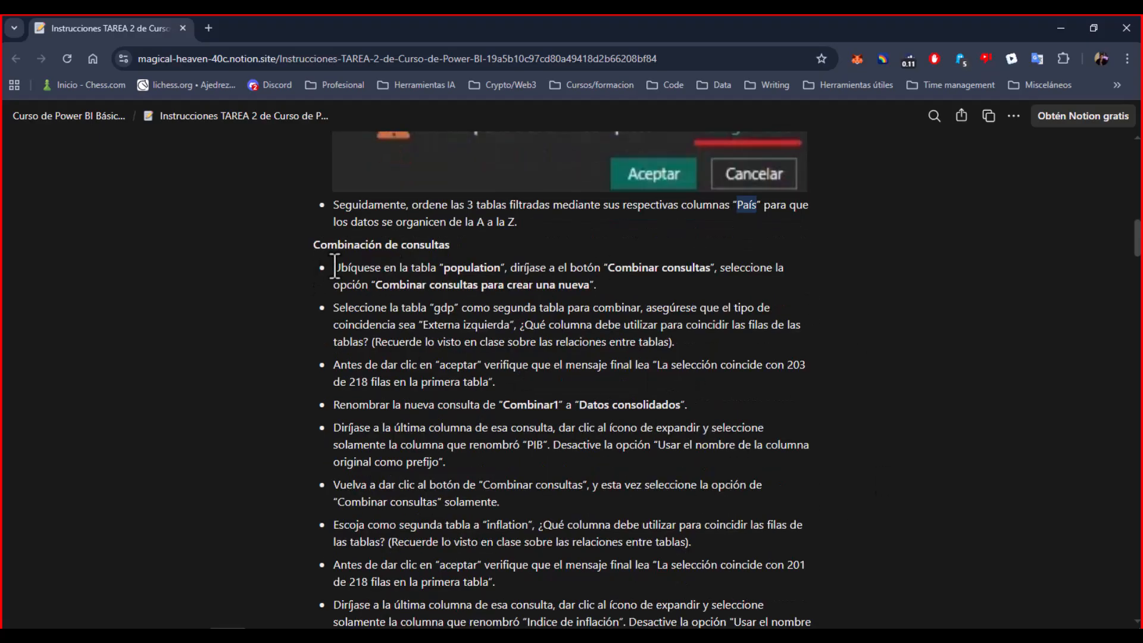
left_click_drag(312, 242, 467, 247)
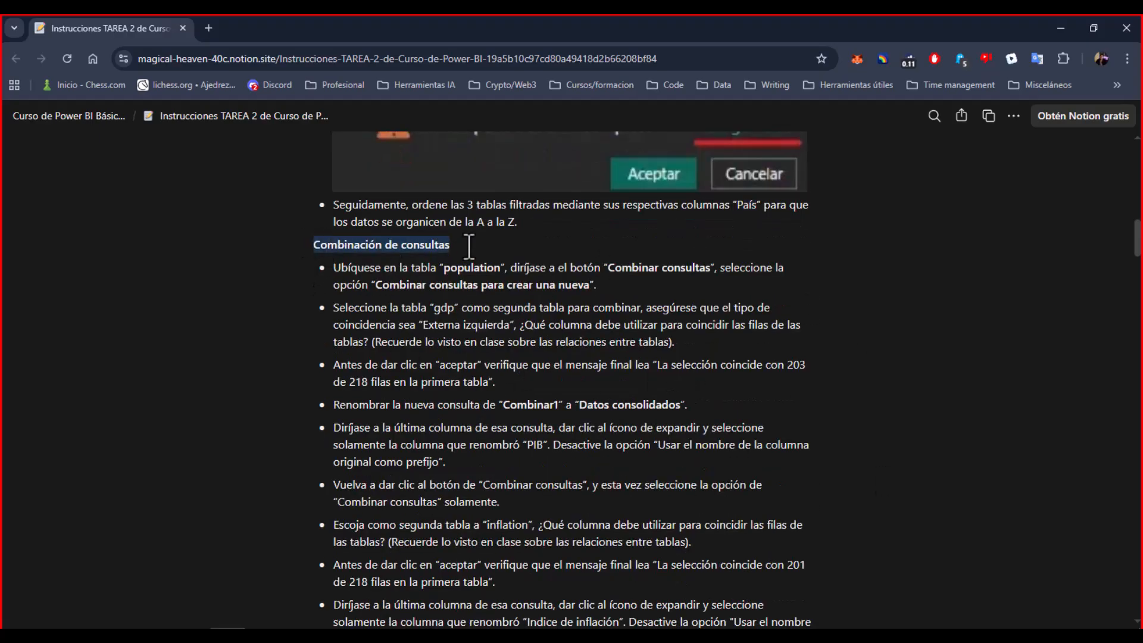
left_click(341, 267)
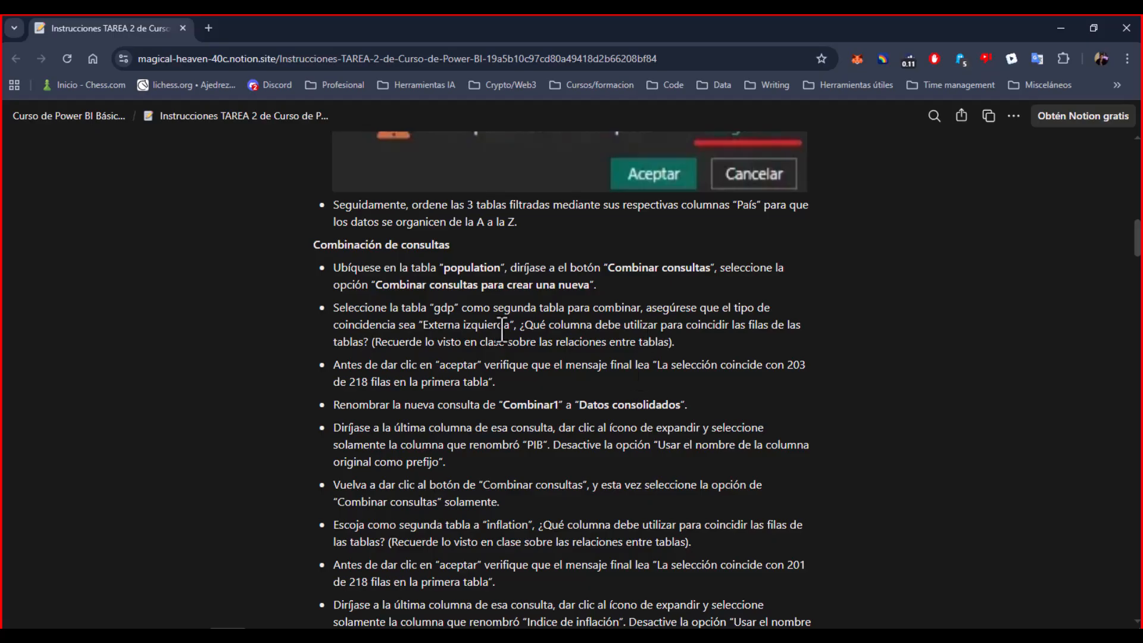
left_click(263, 628)
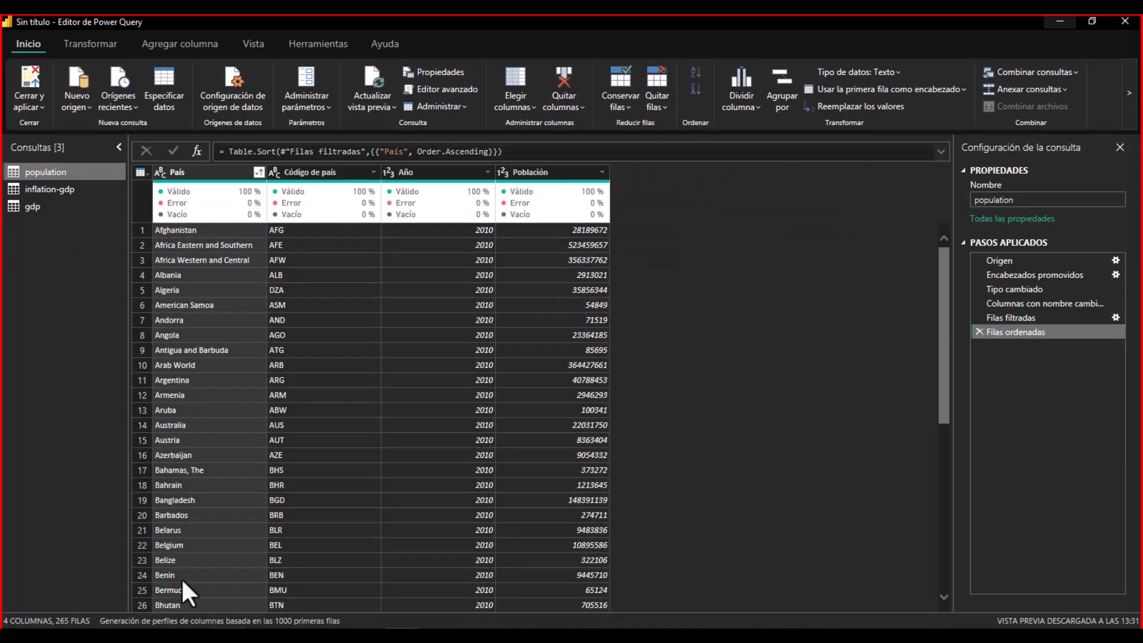
left_click(1045, 76)
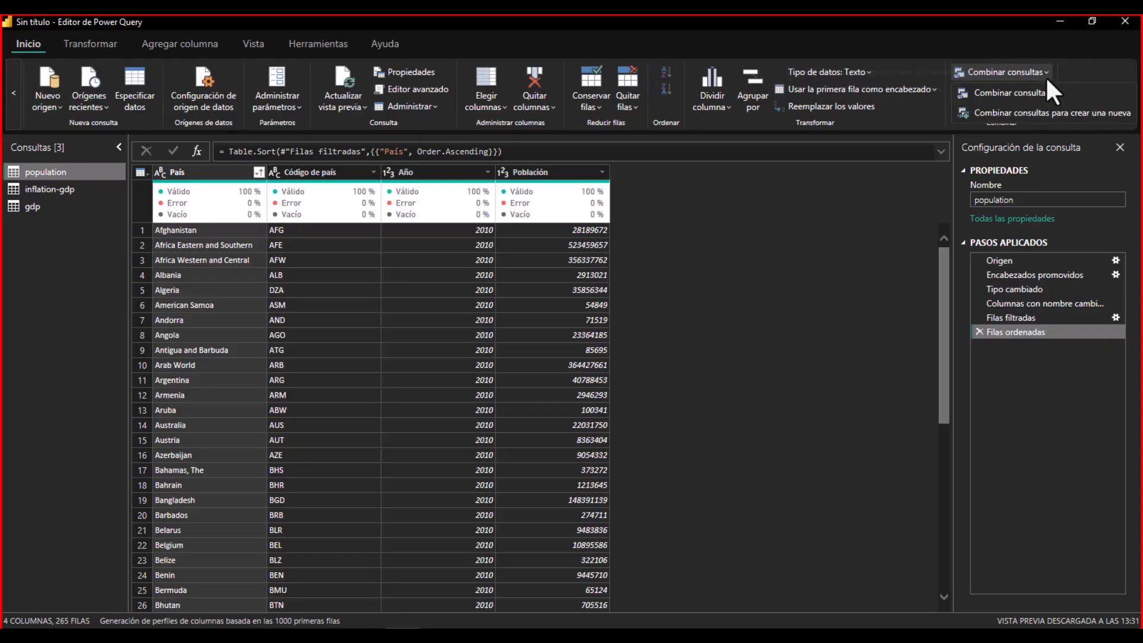
left_click(1000, 114)
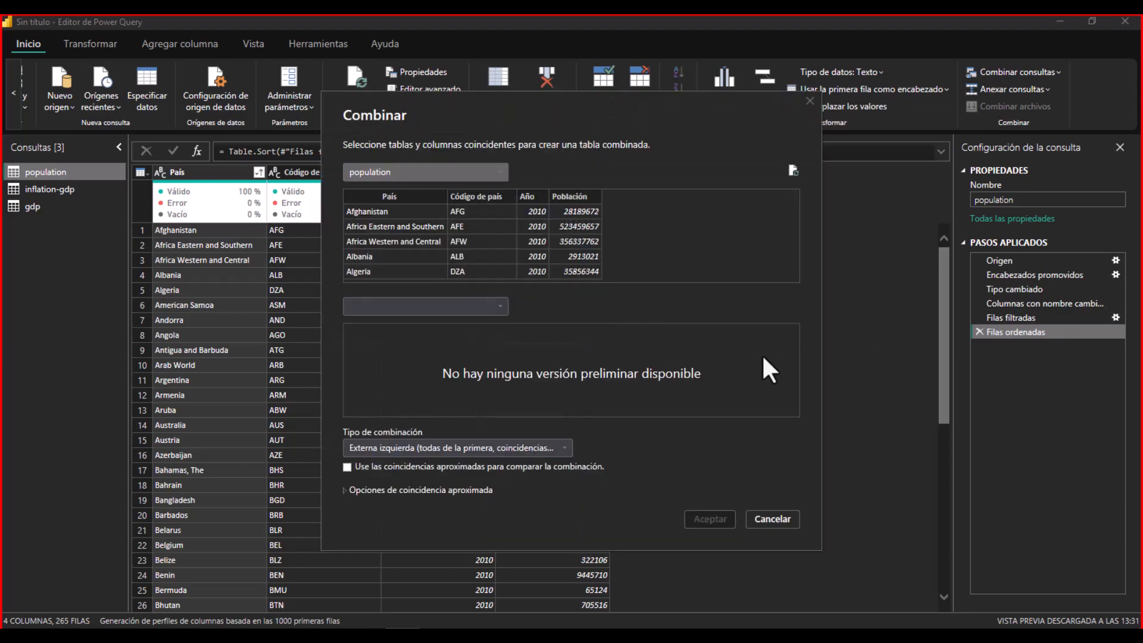
left_click(403, 307)
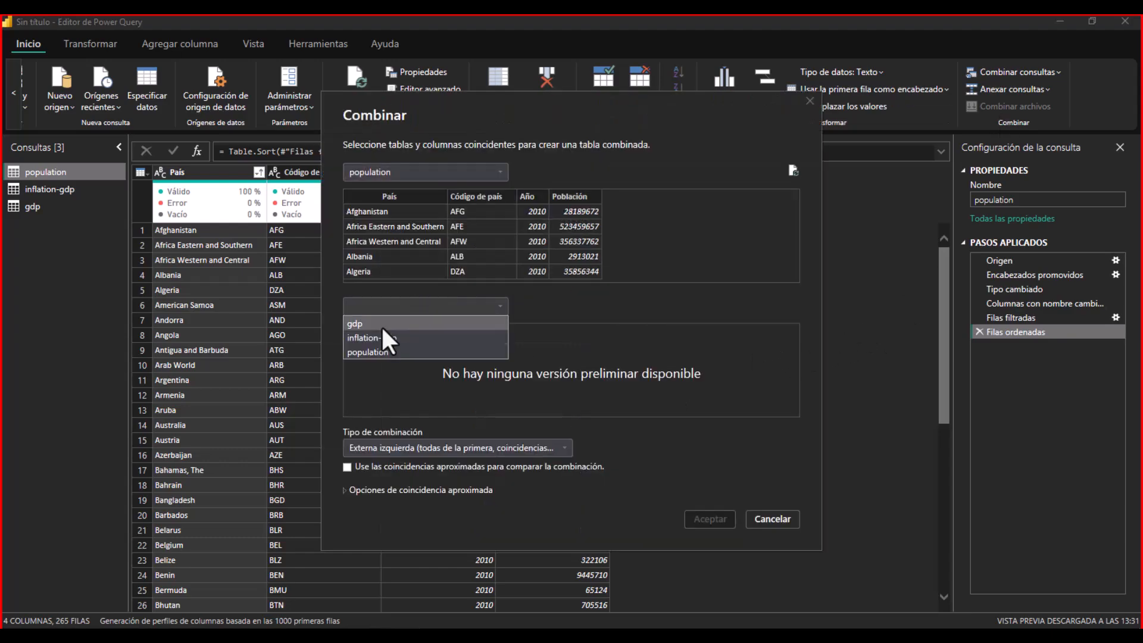
left_click(372, 325)
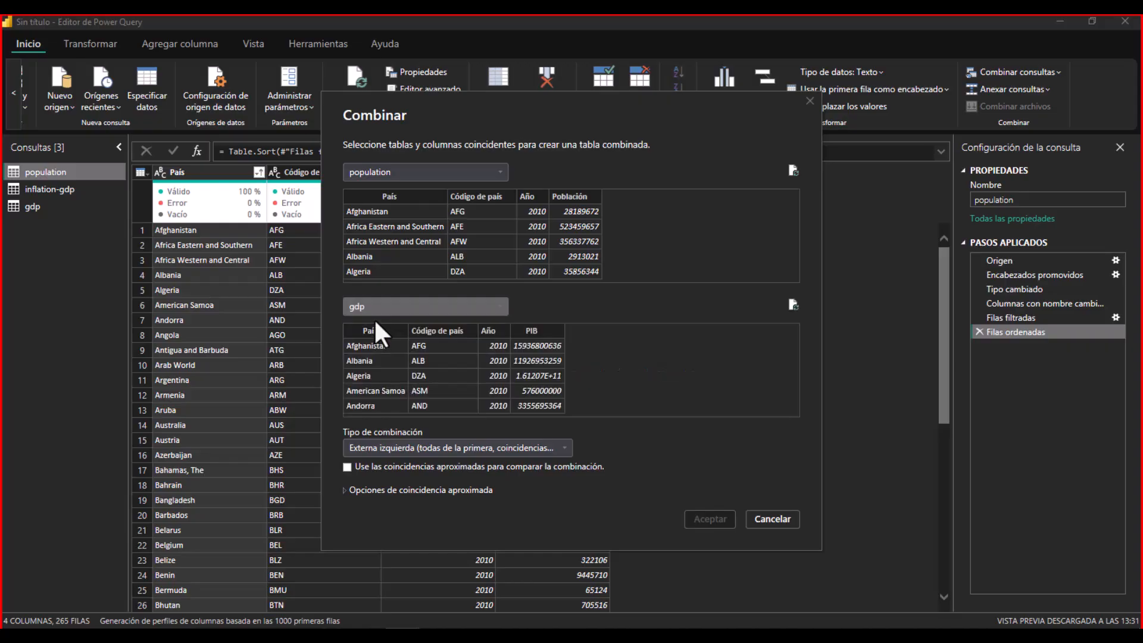
key("alt+Tab")
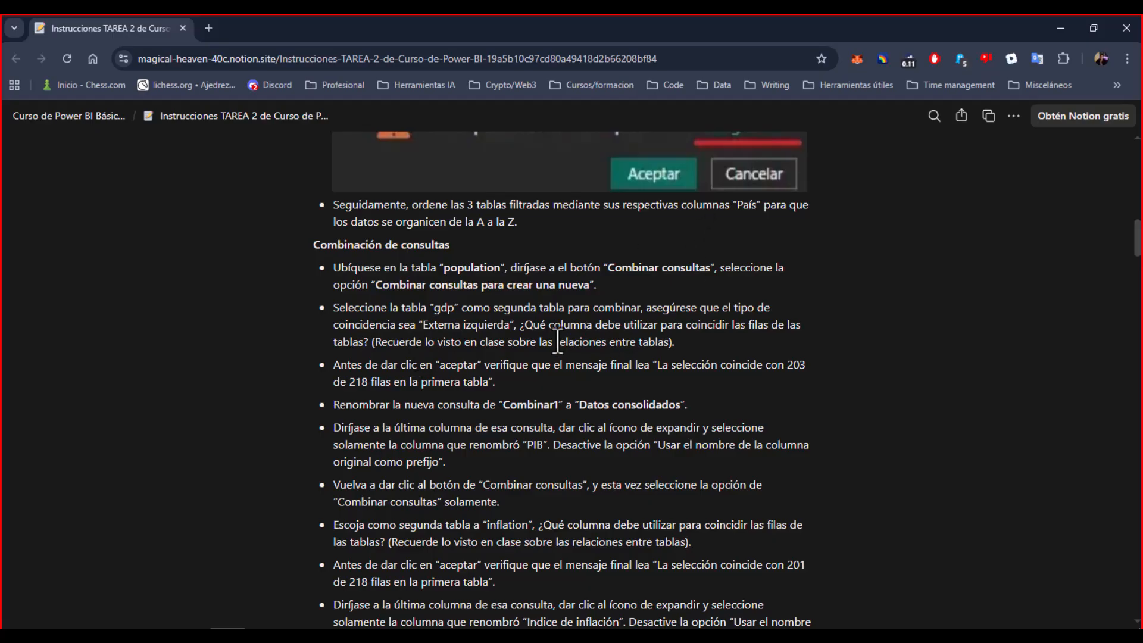
left_click(1059, 34)
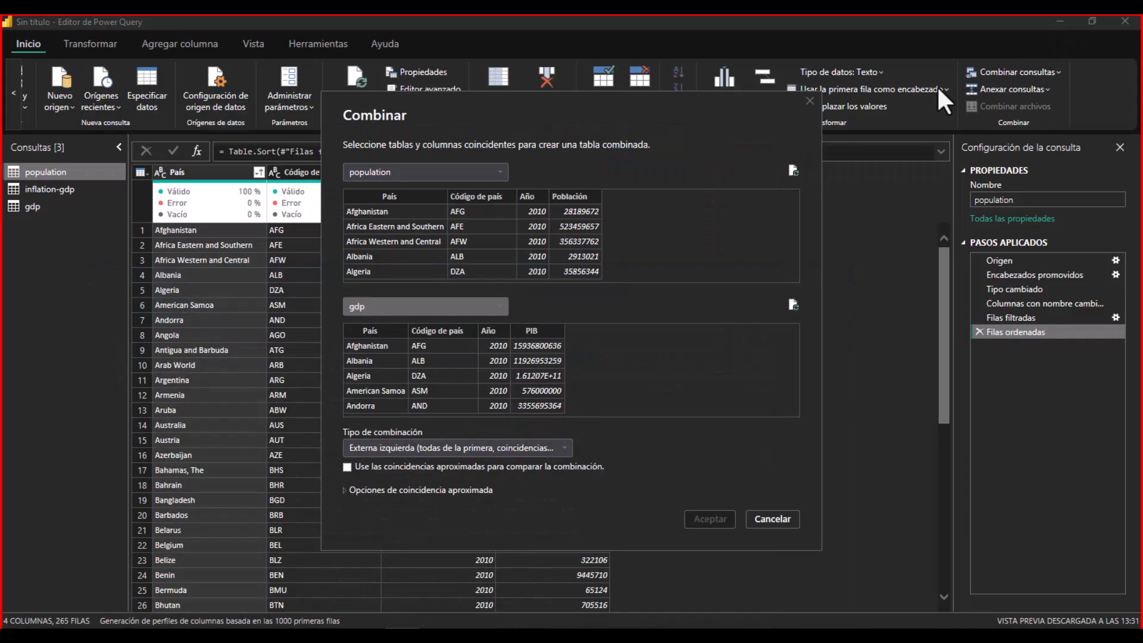
left_click(772, 519)
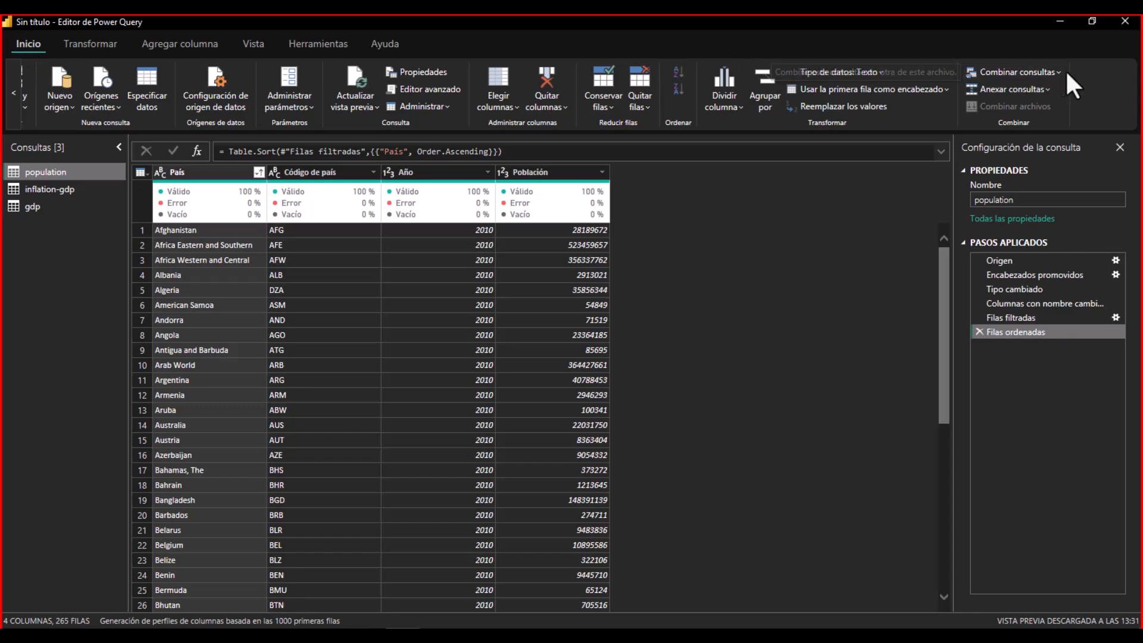
- Try to merge the population query with gdp as a new query, matching both tables on the País column
left_click(1048, 67)
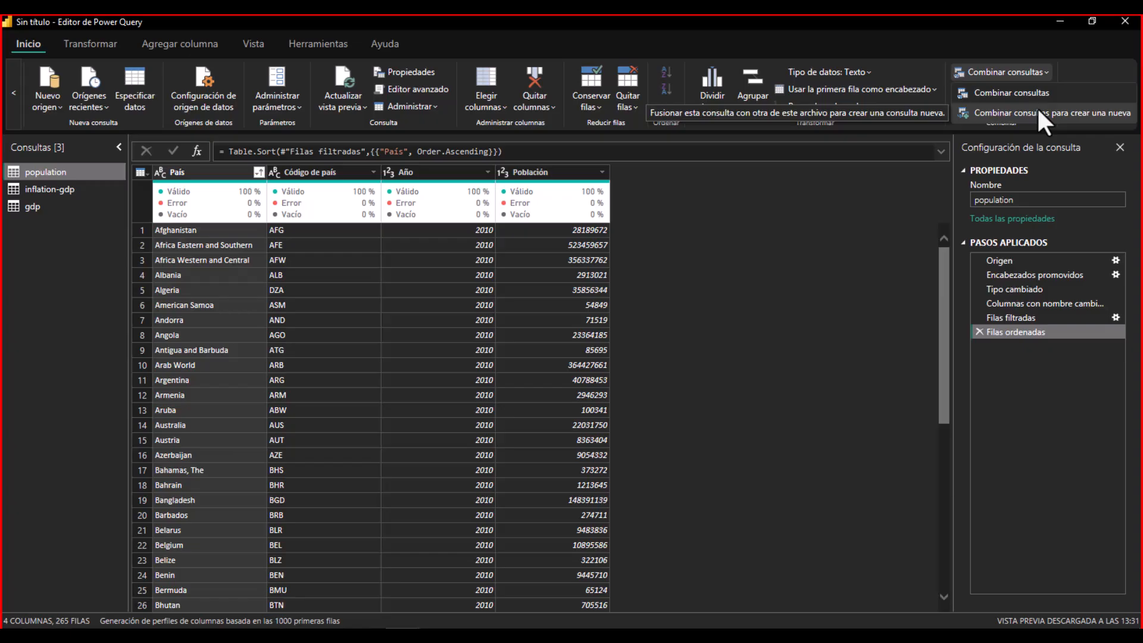
left_click(1038, 110)
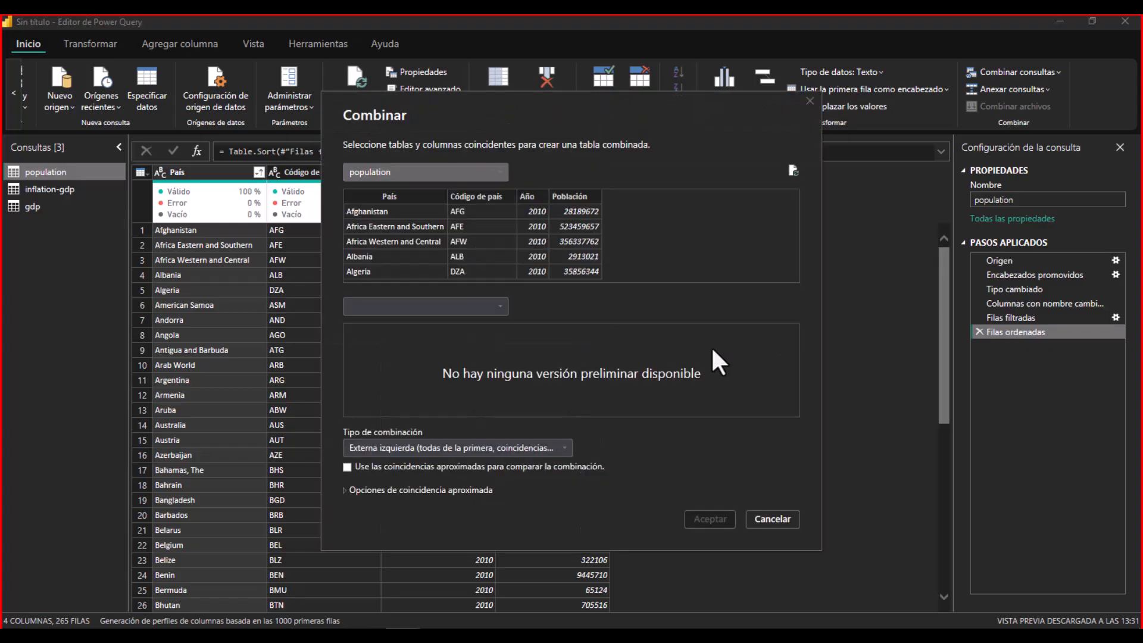
left_click(478, 308)
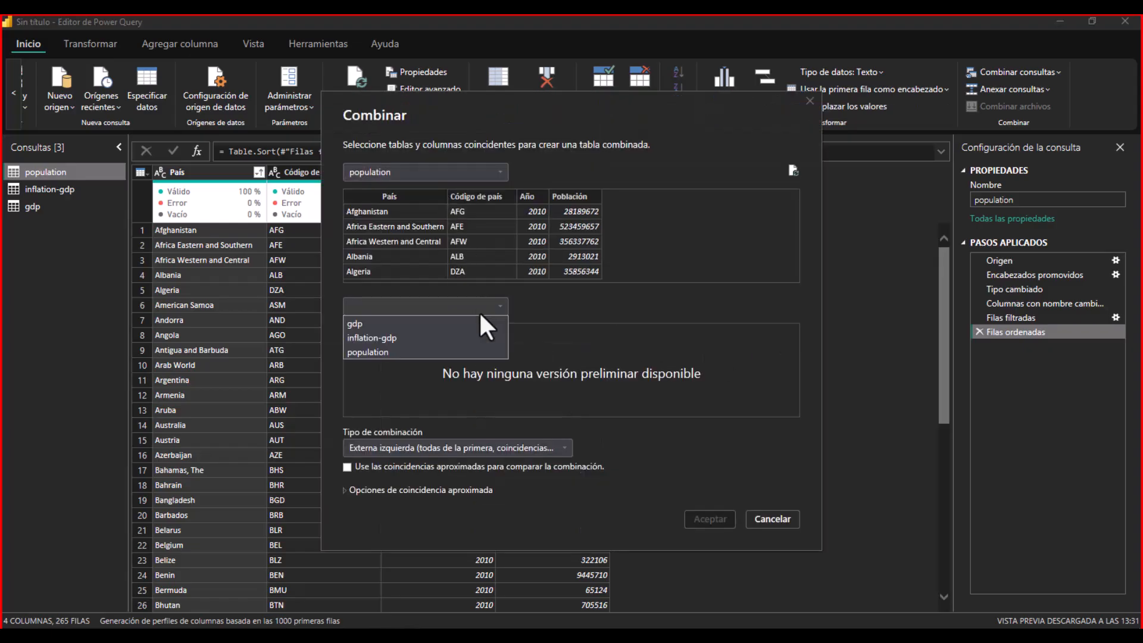
left_click(381, 328)
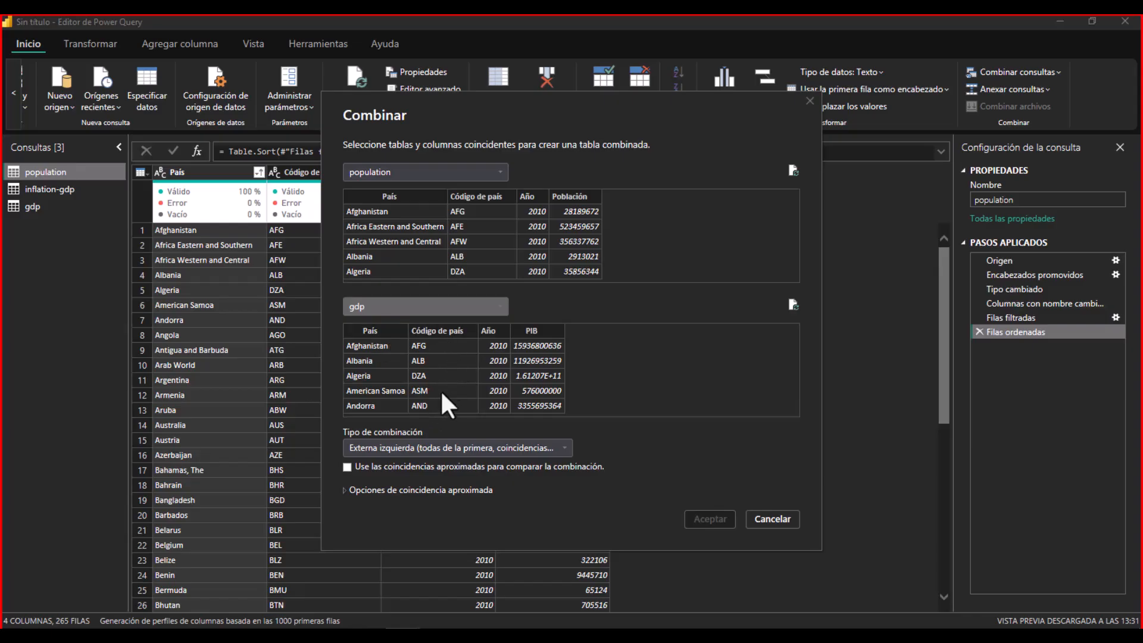
left_click(395, 194)
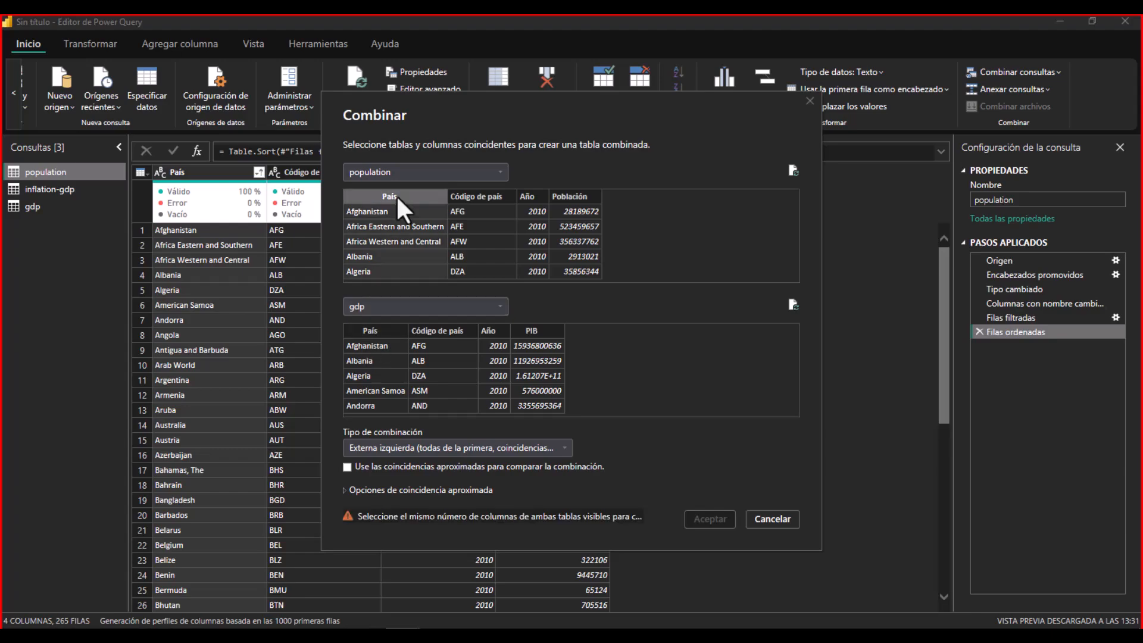
left_click(366, 328)
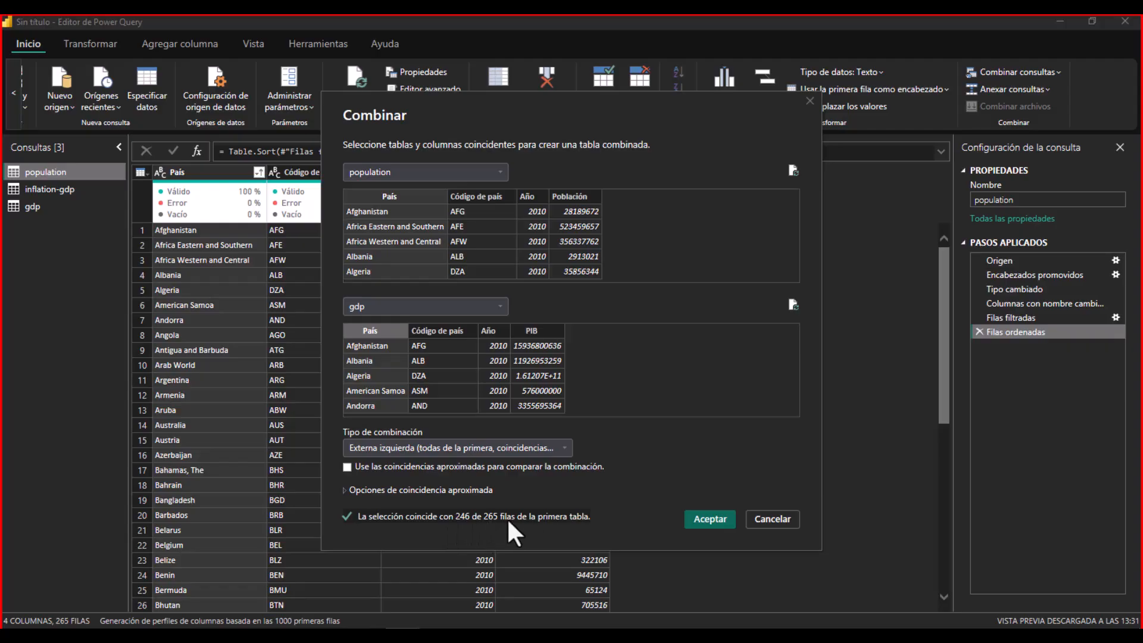
- Open the datasets folder inside the POWER BI course folder in Google Drive, view its files, and return to the Power Query merge
key("alt+Tab")
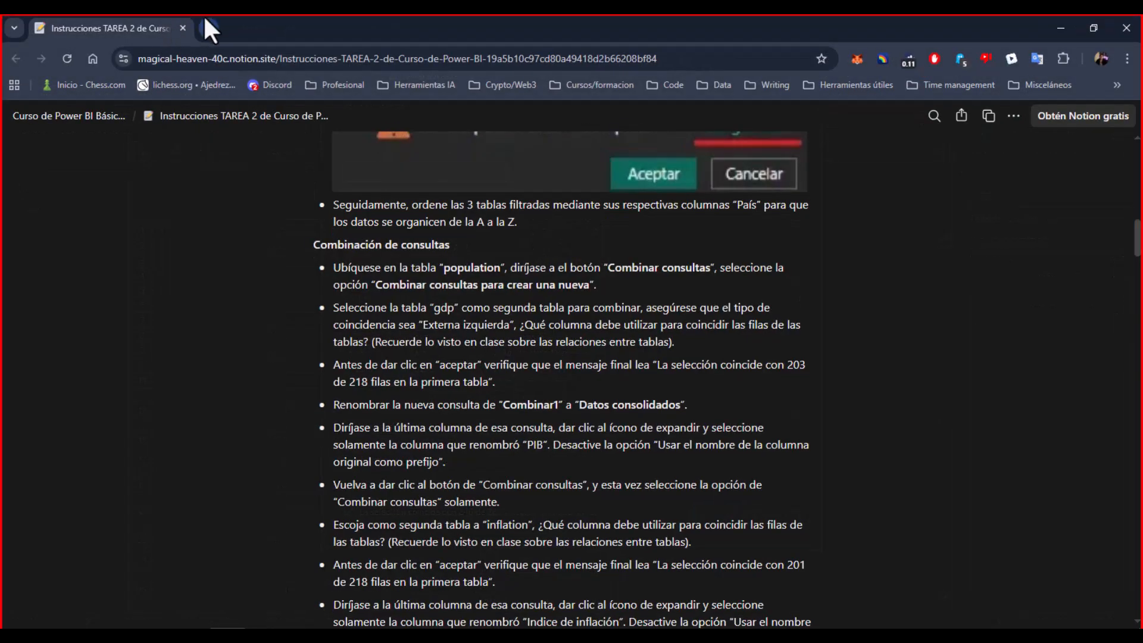
left_click(205, 22)
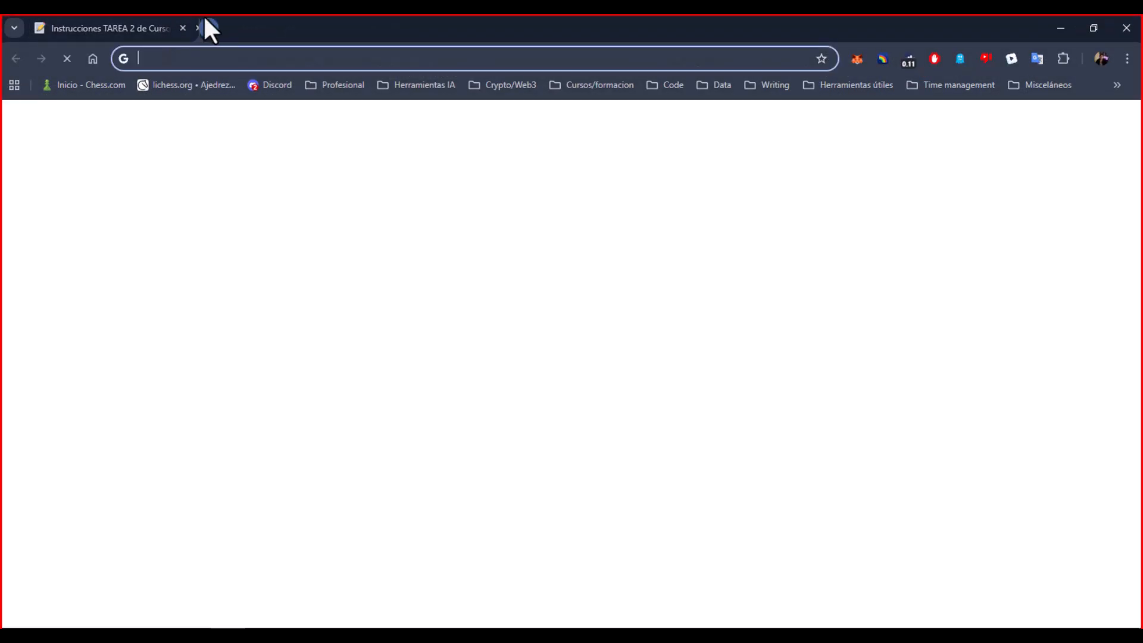
type("drives")
key("Return")
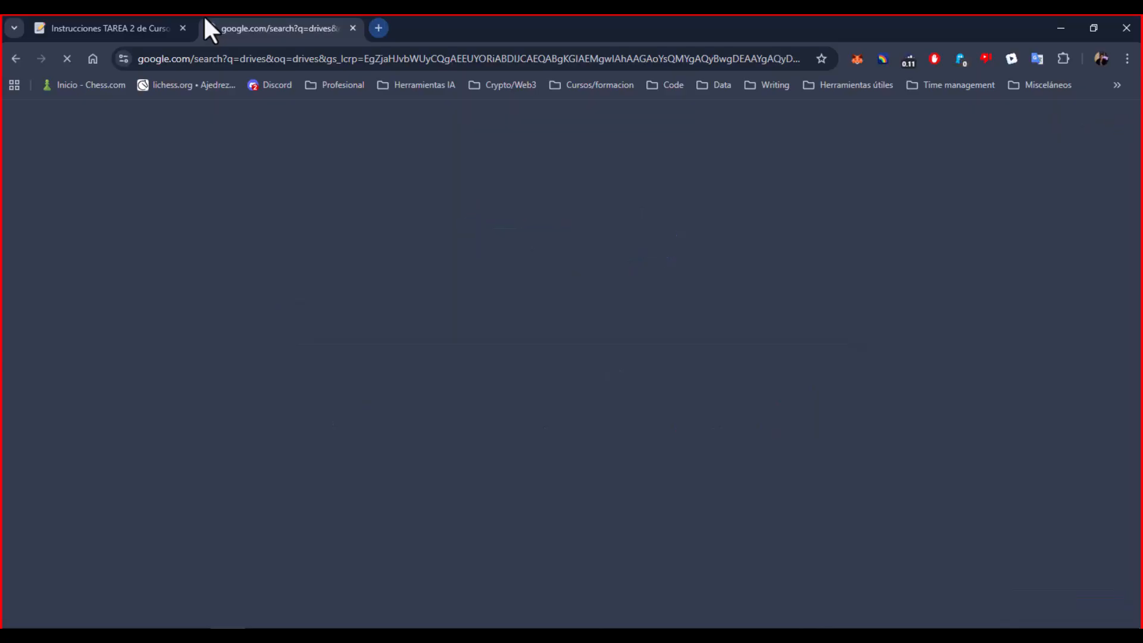
left_click(262, 61)
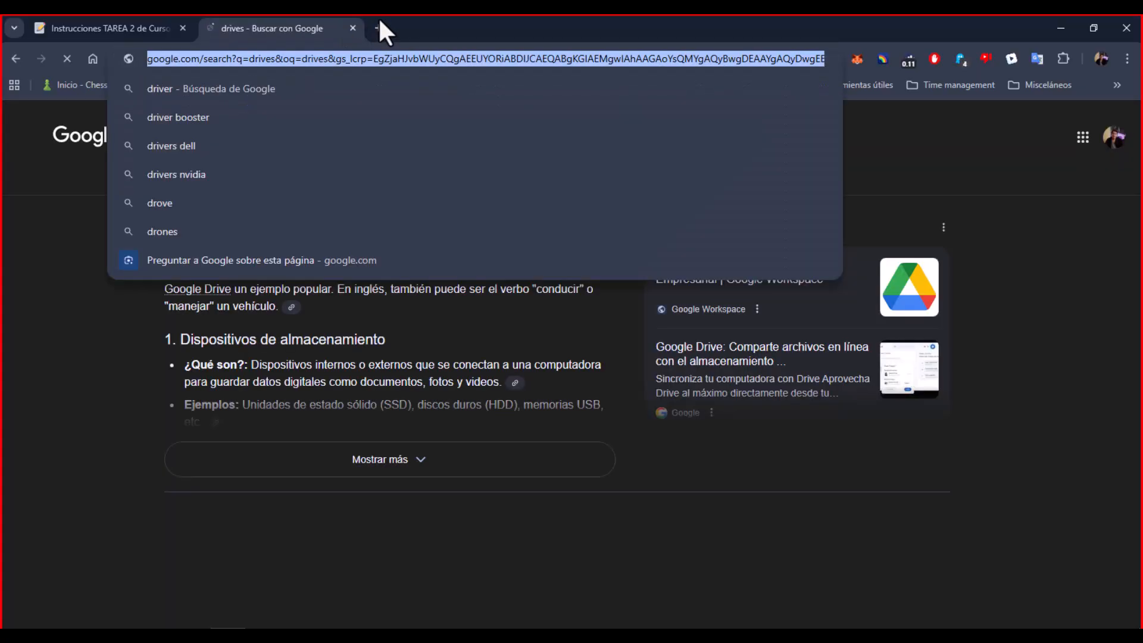
left_click(379, 28)
left_click(353, 28)
left_click(729, 399)
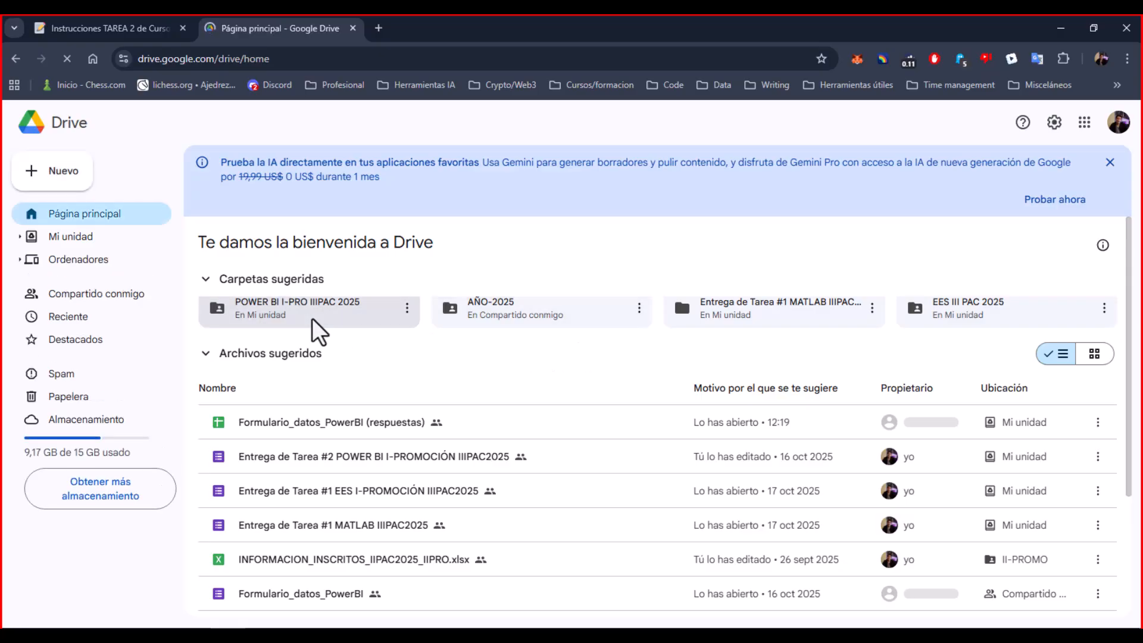
left_click(319, 328)
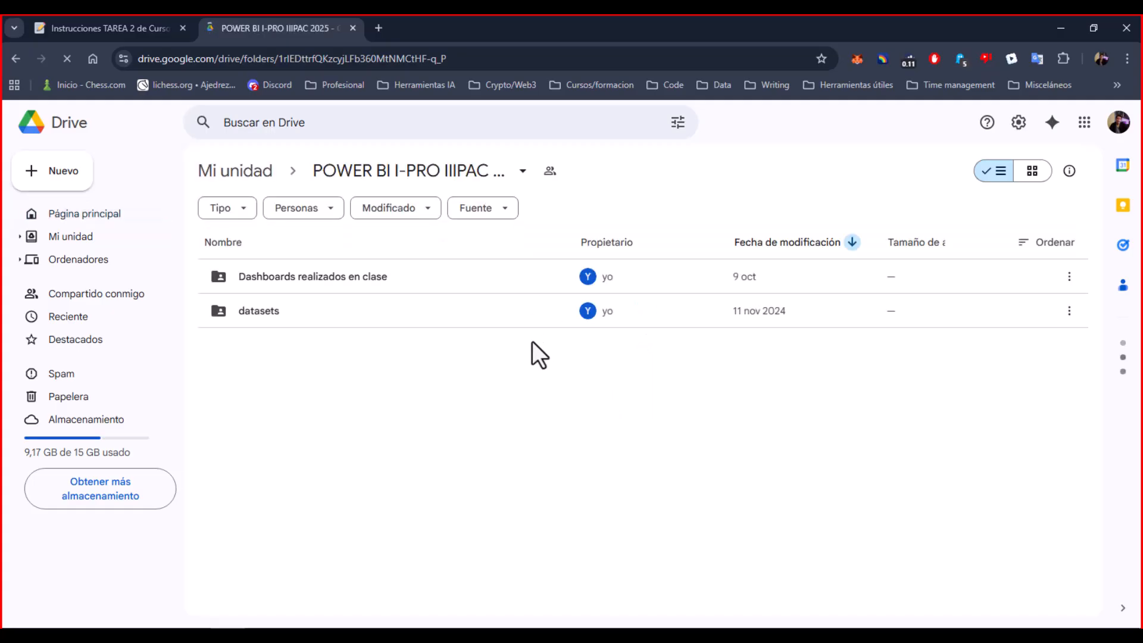
double_click(303, 304)
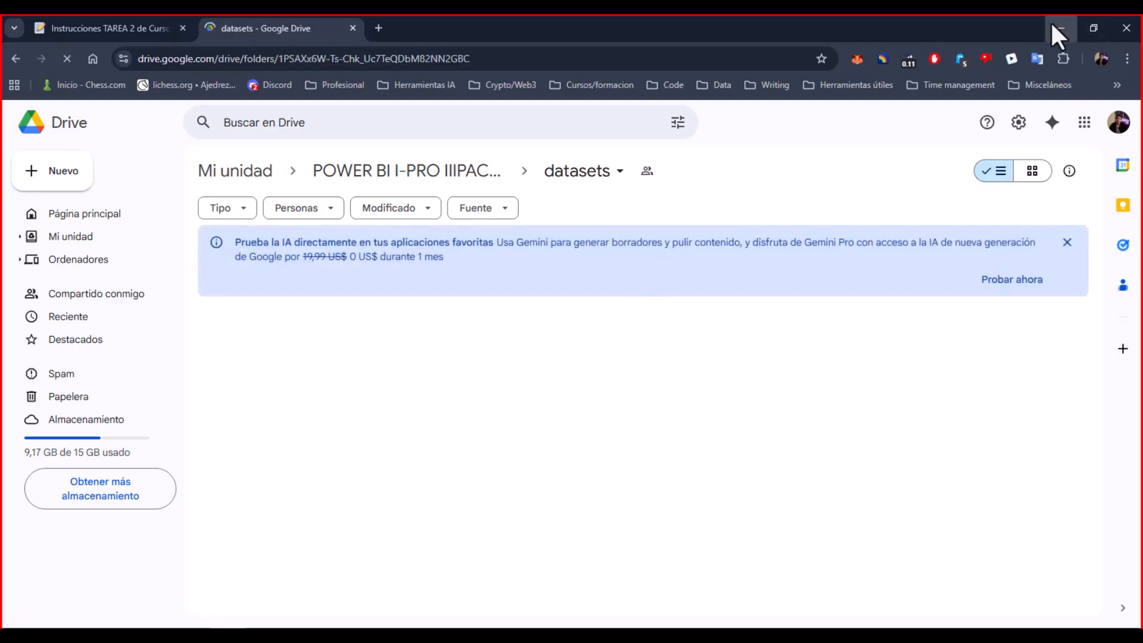
left_click(1053, 26)
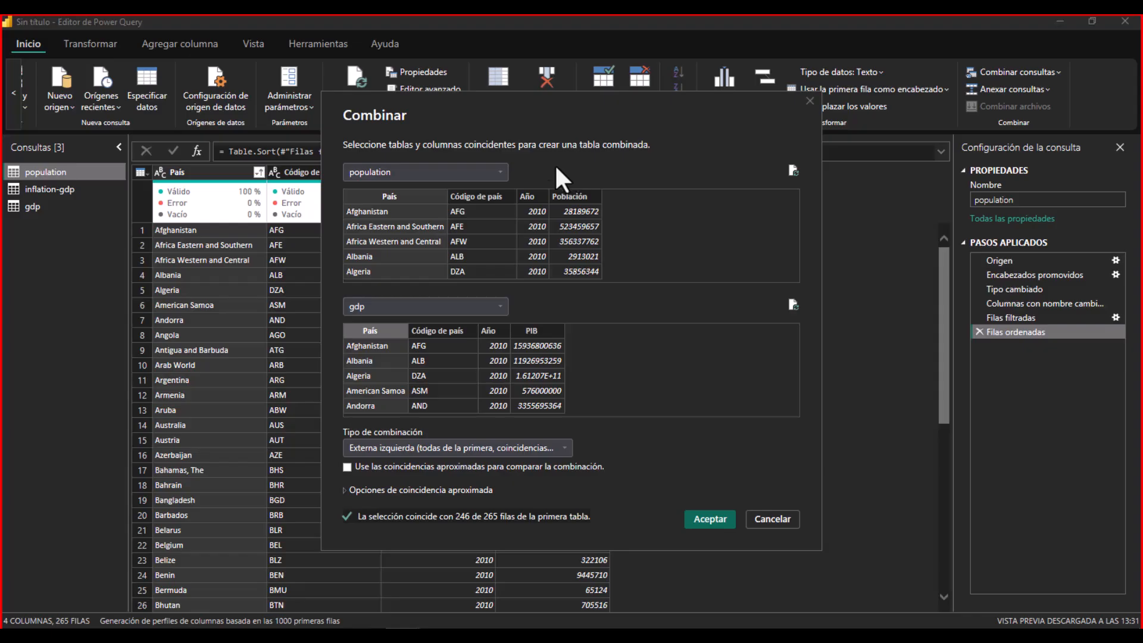
left_click(227, 634)
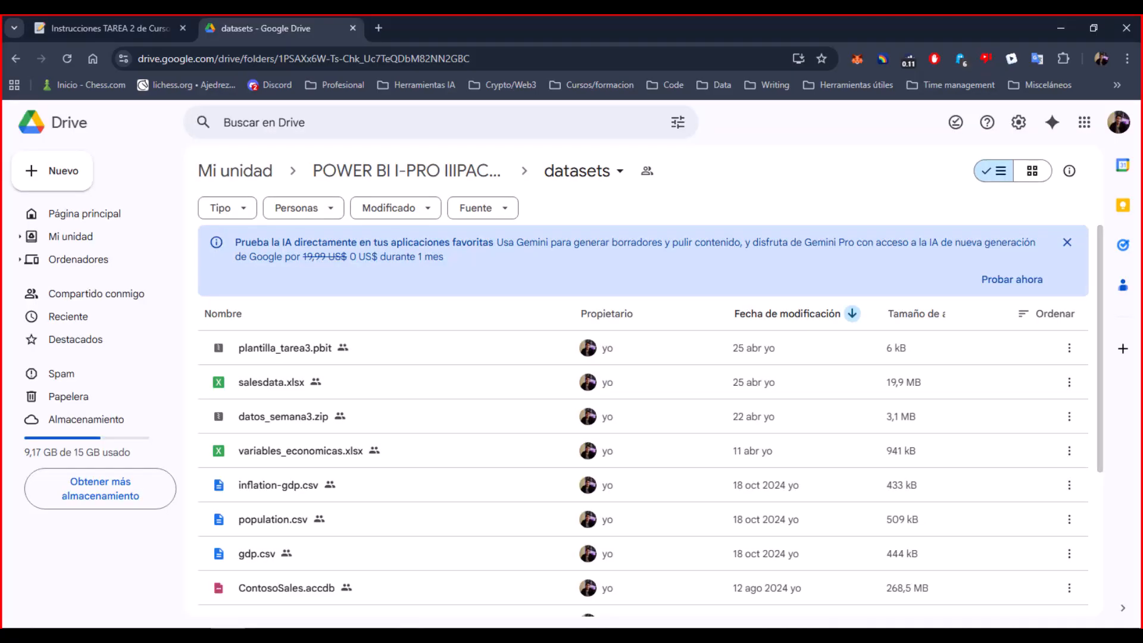
left_click(227, 635)
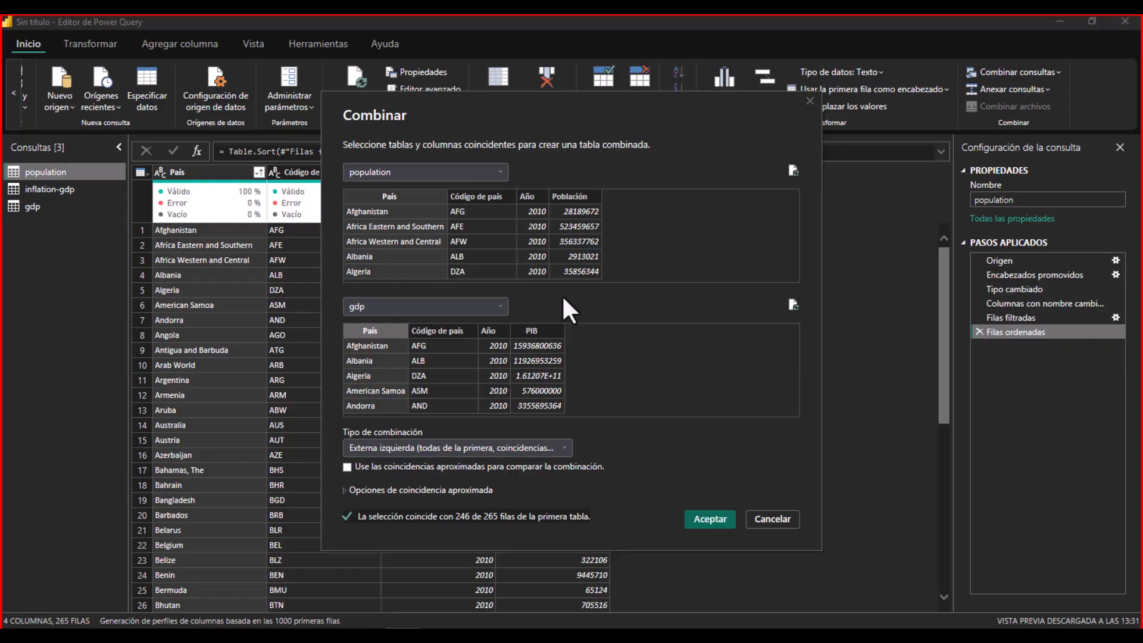
- Compare how many population and gdp rows match on País versus Código de país, and cancel the merge
left_click(482, 196)
left_click(460, 331)
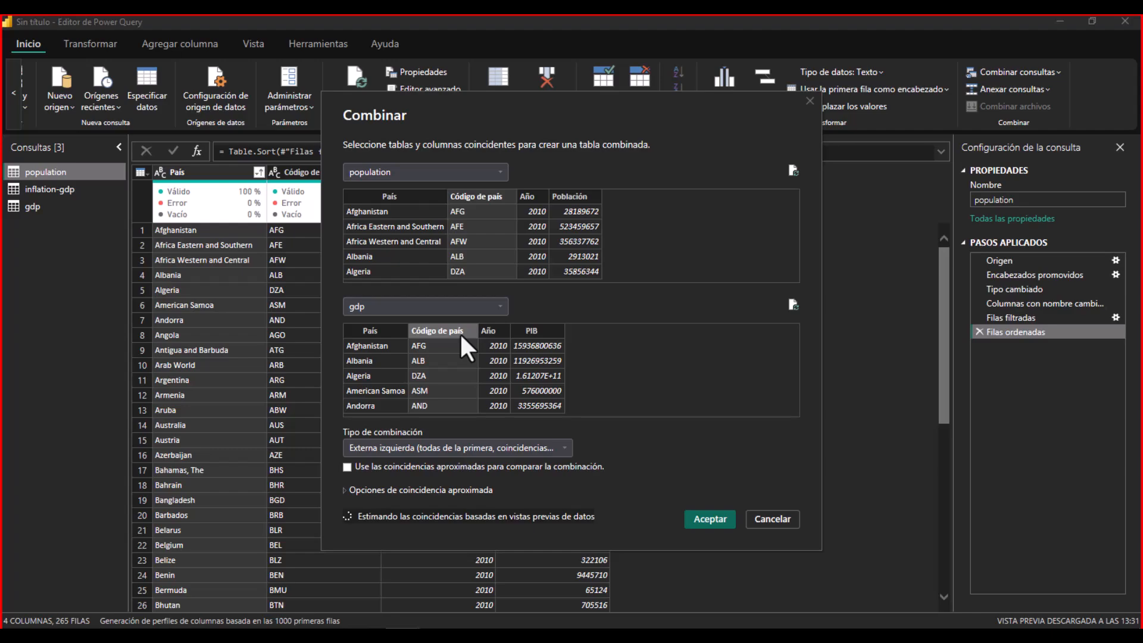
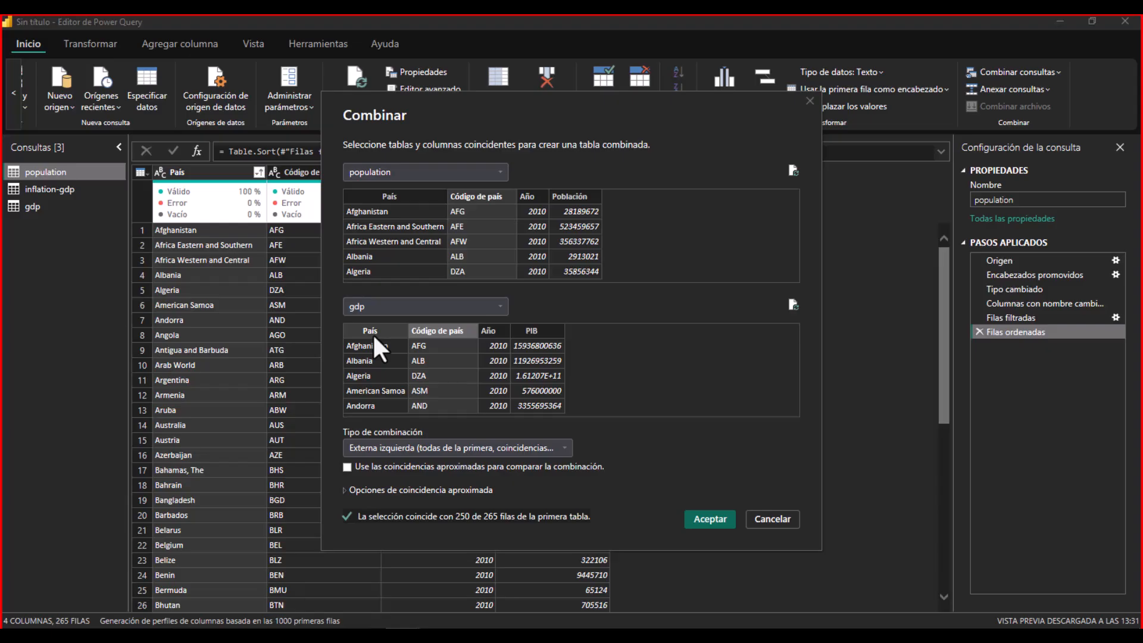
left_click(373, 333)
left_click(381, 193)
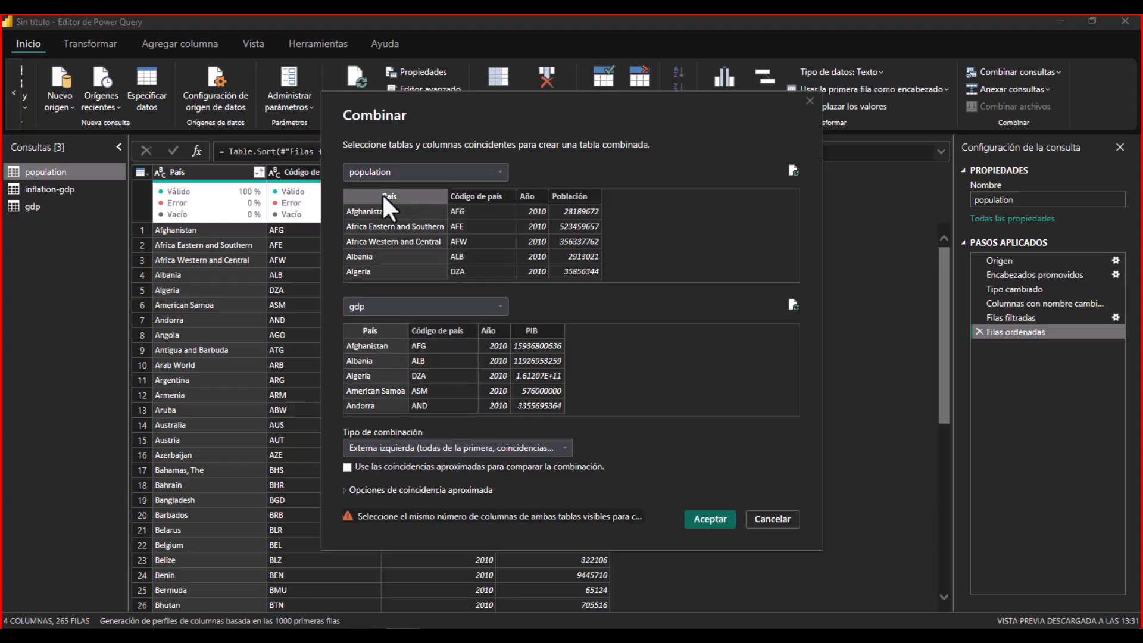
left_click(468, 194)
left_click(430, 328)
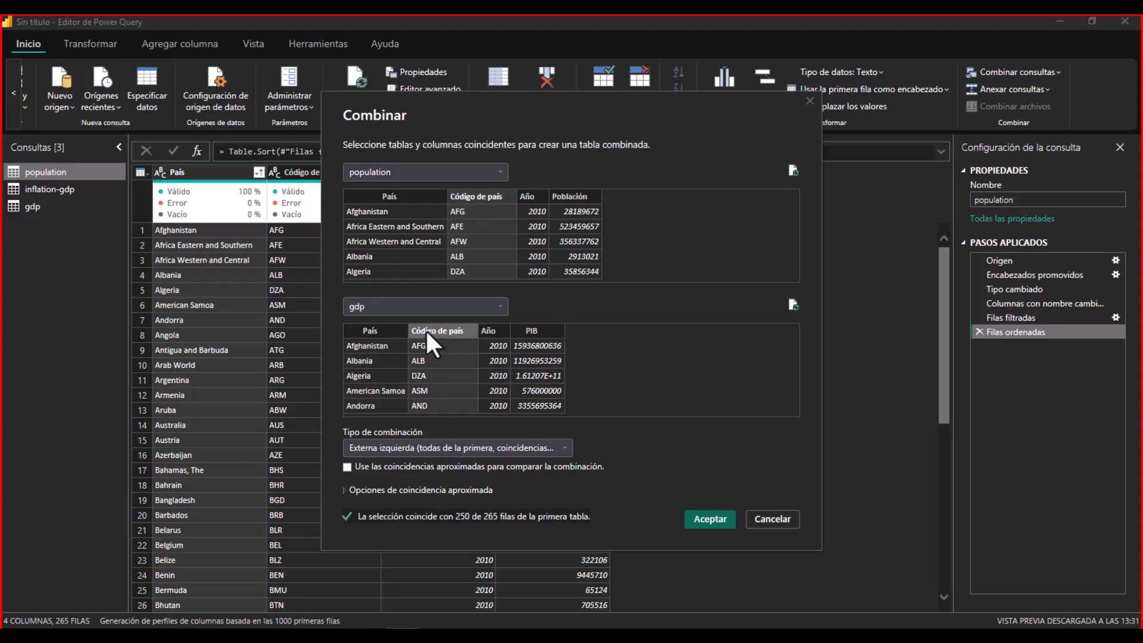
left_click(353, 334)
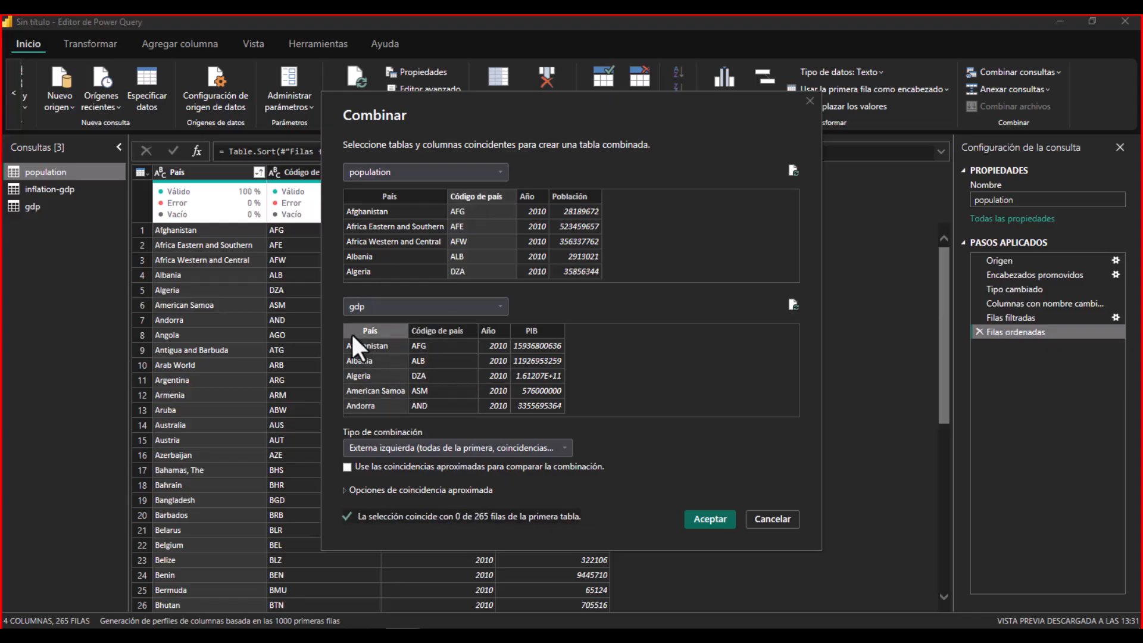
left_click(390, 197)
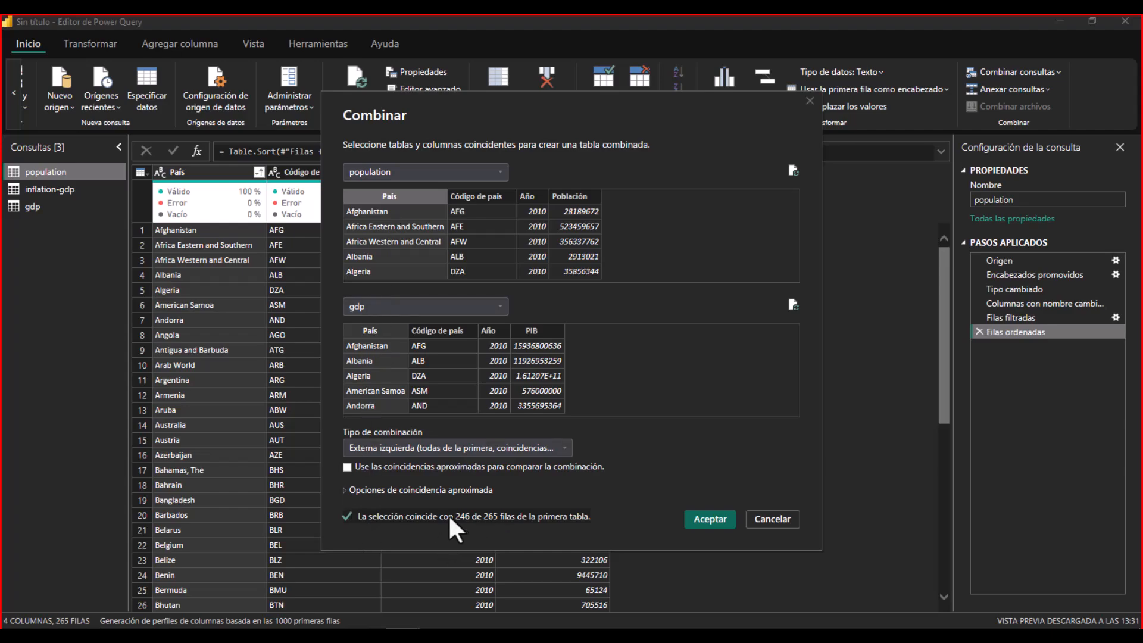
left_click(480, 196)
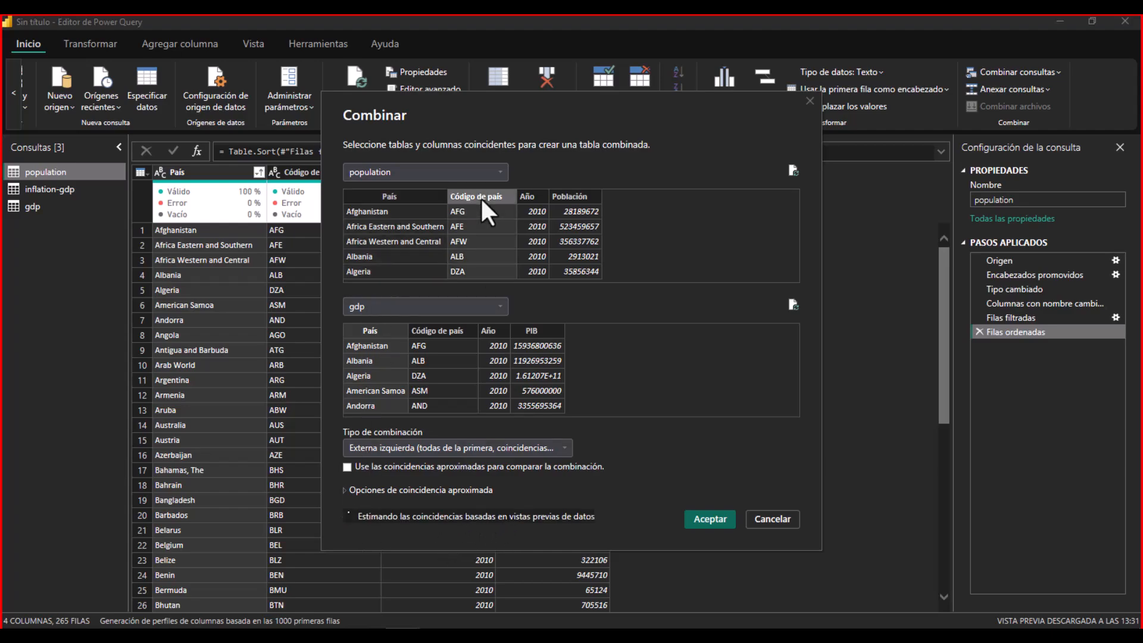
left_click(451, 331)
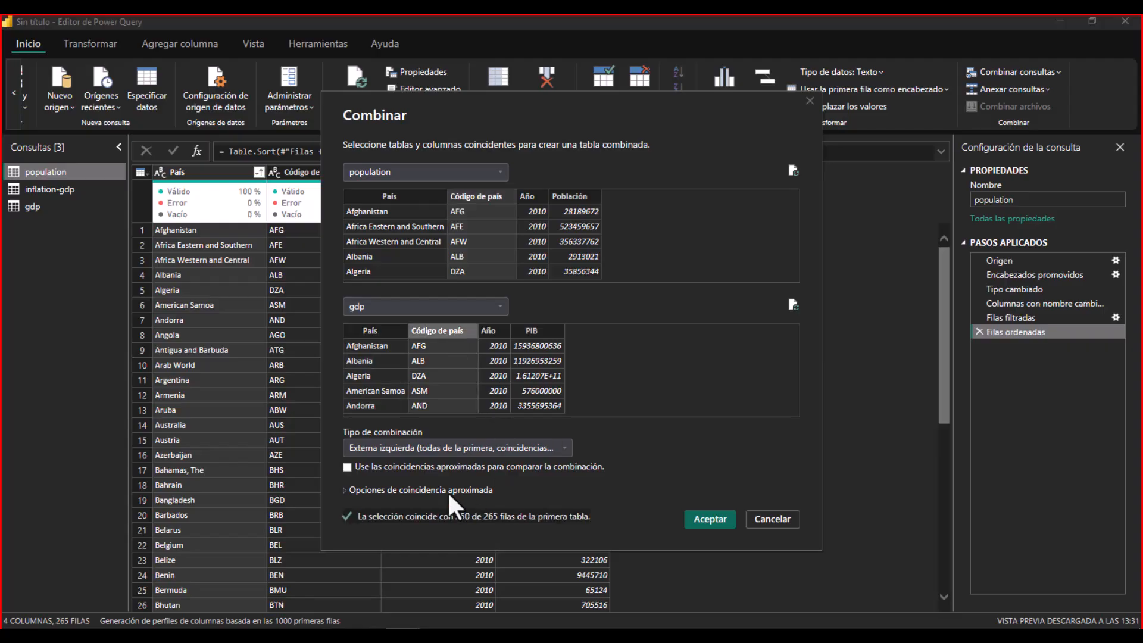
left_click(795, 522)
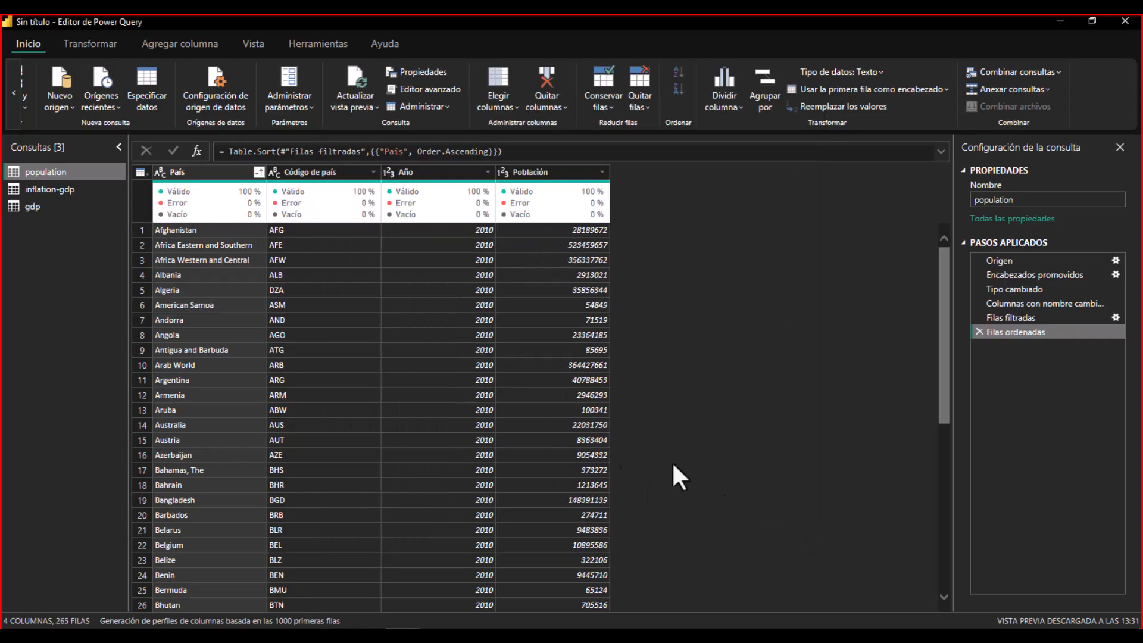
- Examine the list of distinct País values in the population query down to its end, leaving the filter unchanged
left_click(259, 172)
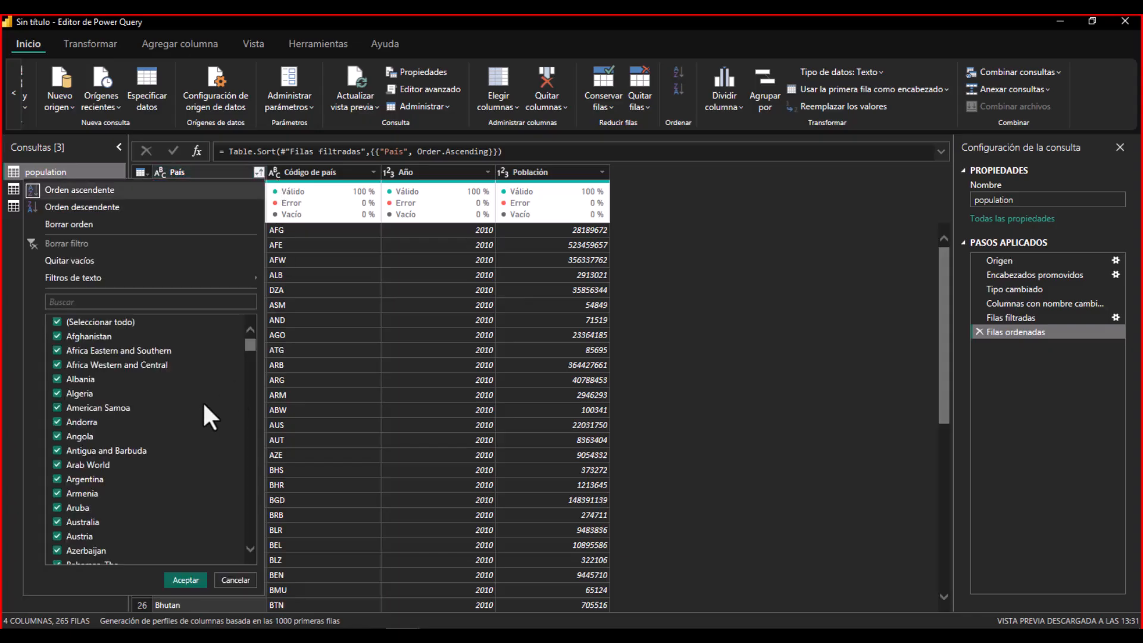
scroll(211, 393, "down", 5)
scroll(211, 392, "up", 5)
left_click(230, 173)
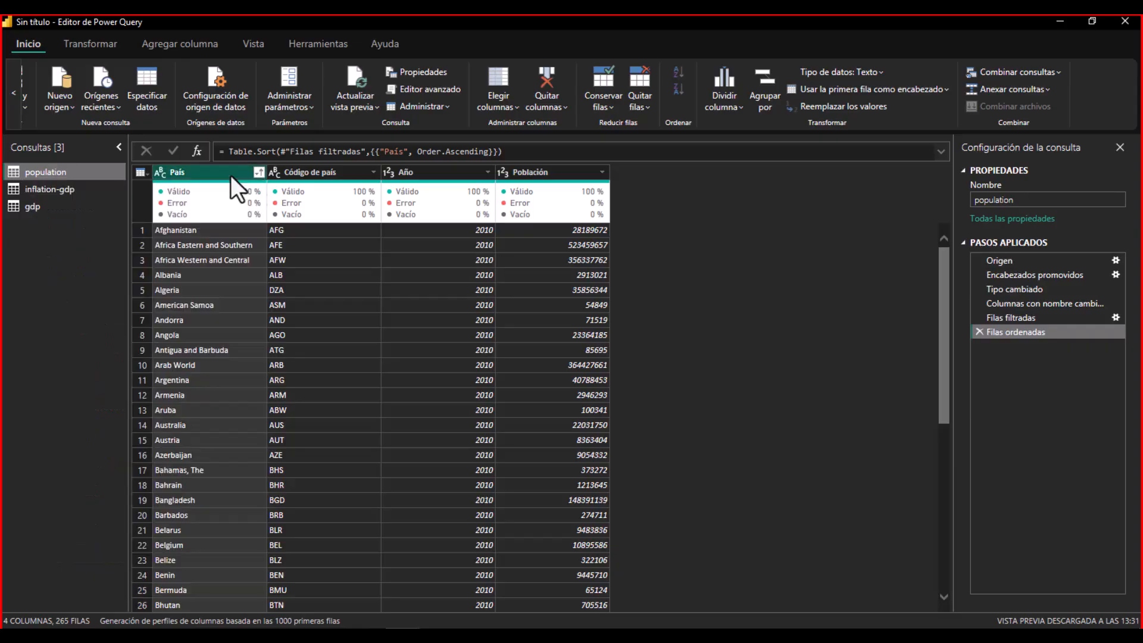
right_click(226, 176)
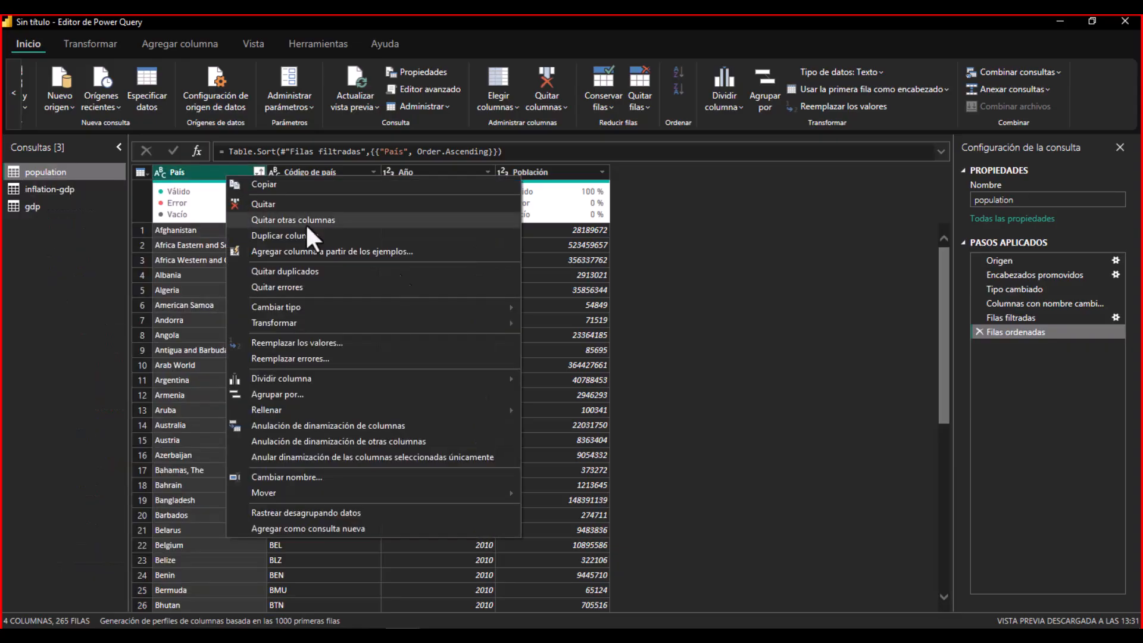
left_click(677, 398)
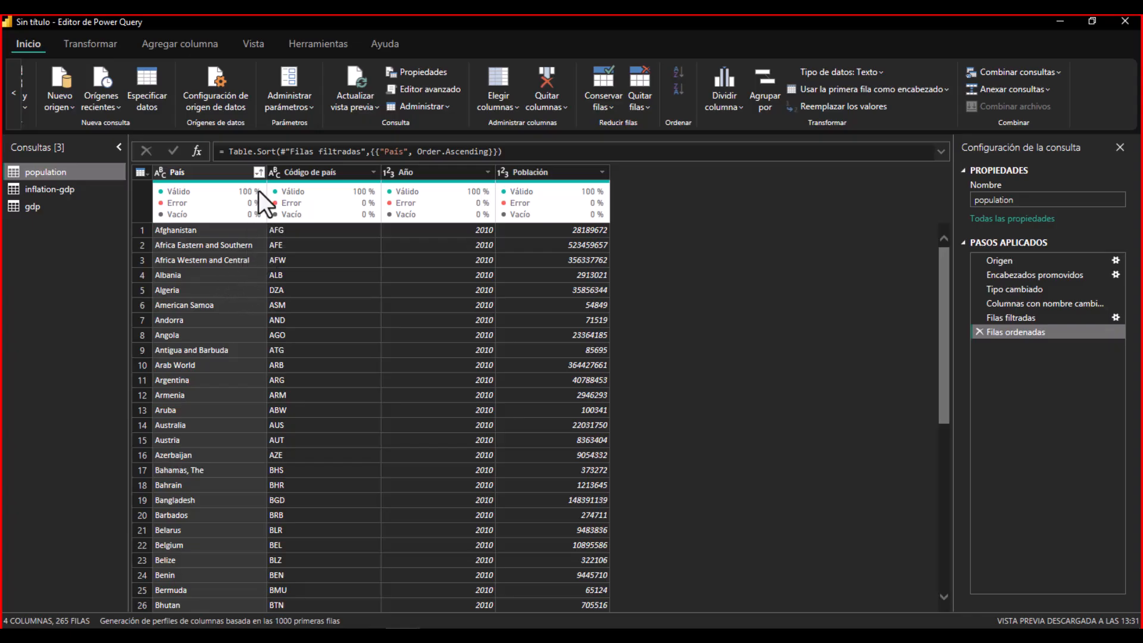
left_click(258, 173)
scroll(146, 377, "down", 7)
left_click_drag(248, 411, 255, 561)
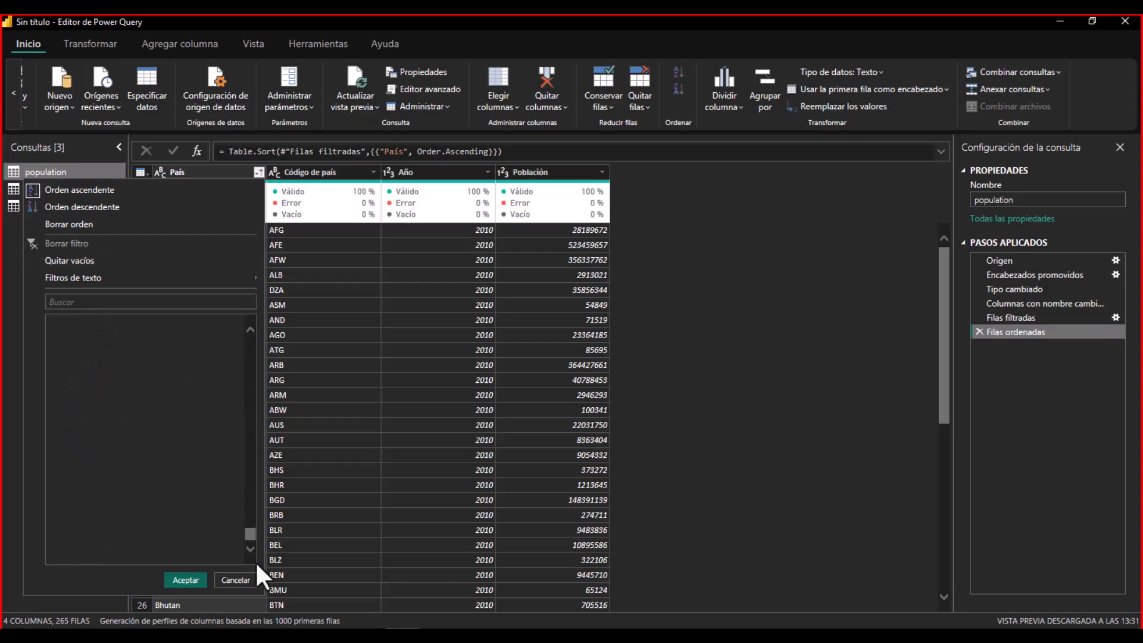
left_click(235, 579)
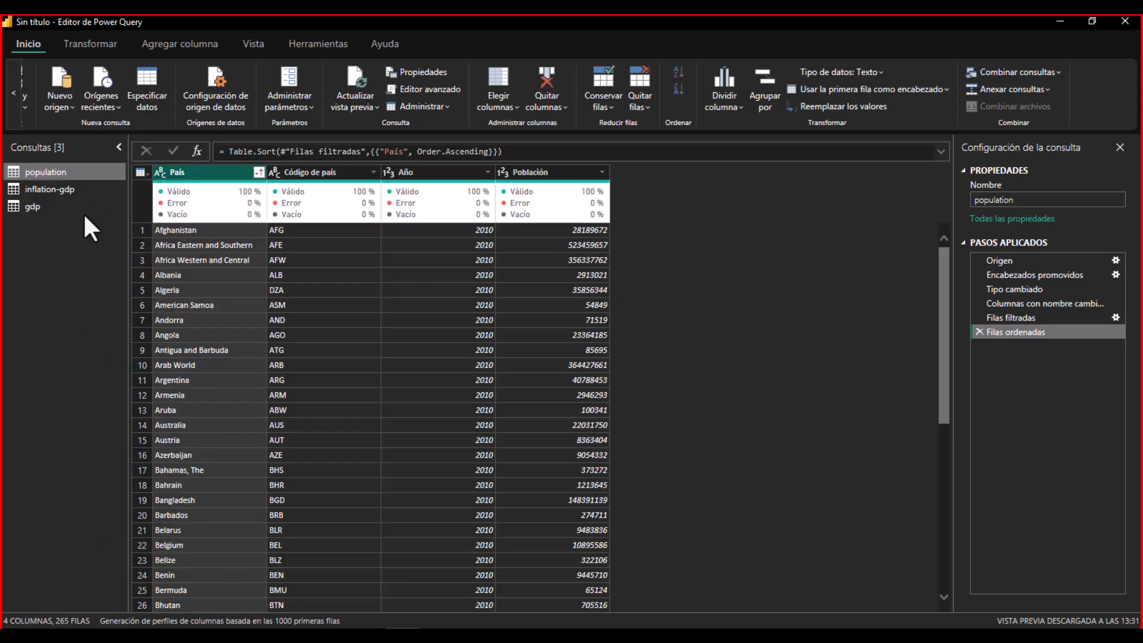
- Examine the list of distinct País values in the inflation-gdp query and leave its filter unchanged
left_click(68, 188)
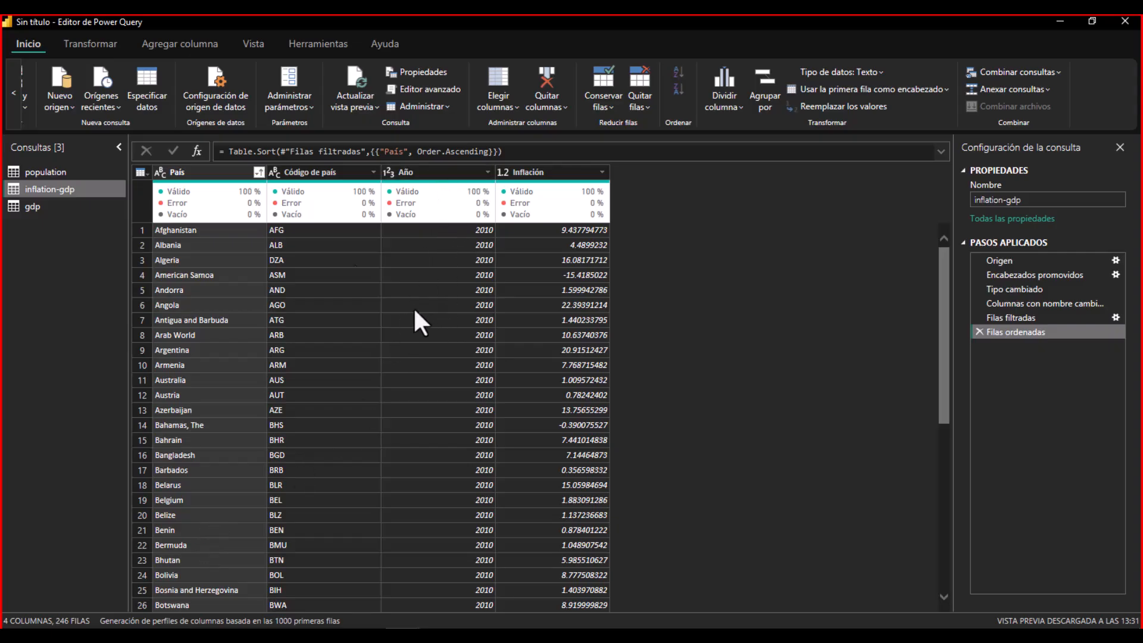
left_click(259, 173)
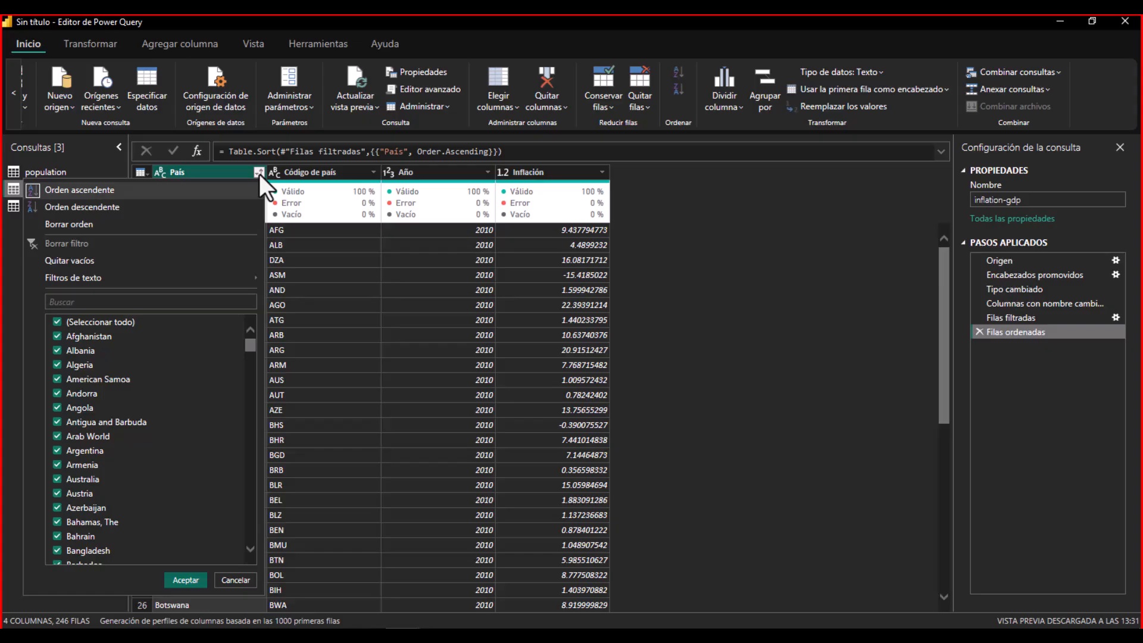
left_click_drag(246, 346, 247, 553)
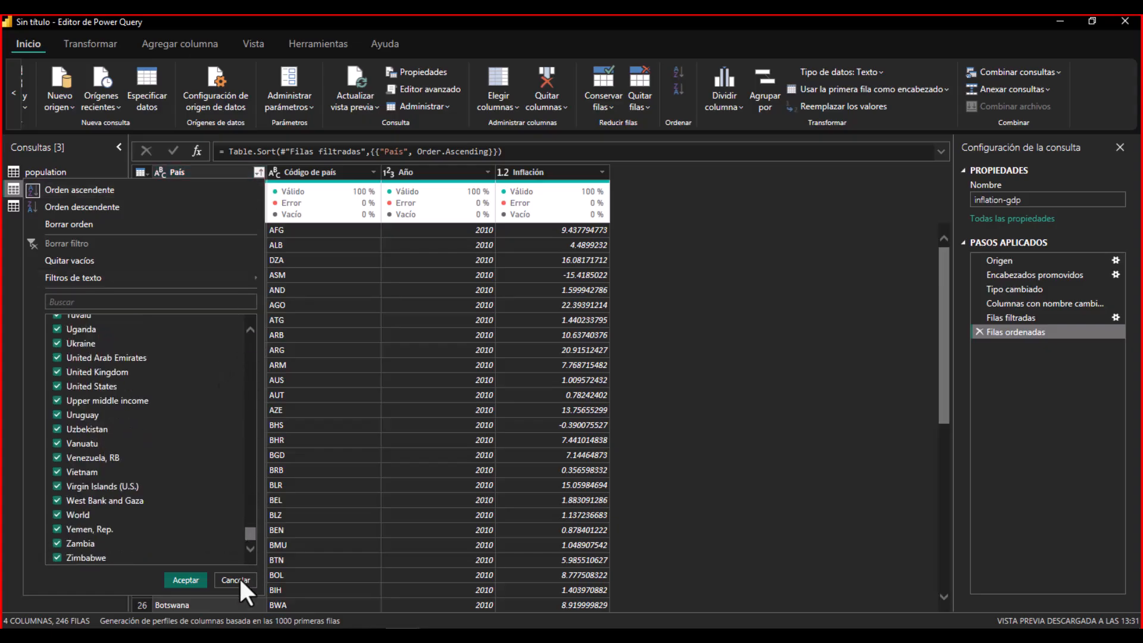
left_click(239, 580)
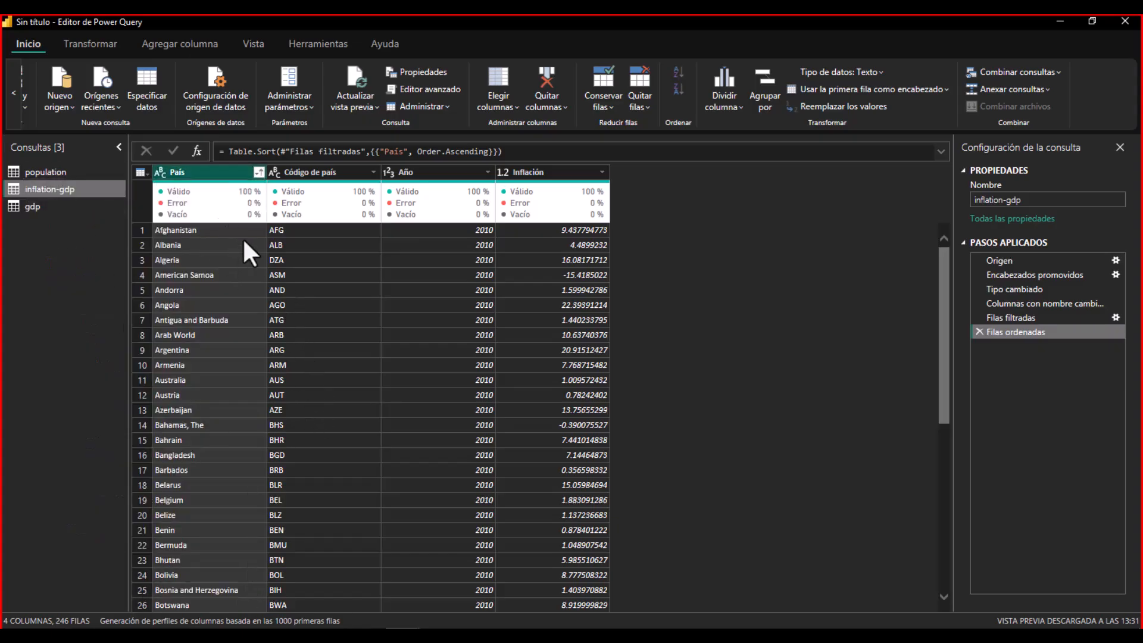
- Compare the country rows of the population query with those of the inflation-gdp query
left_click(71, 172)
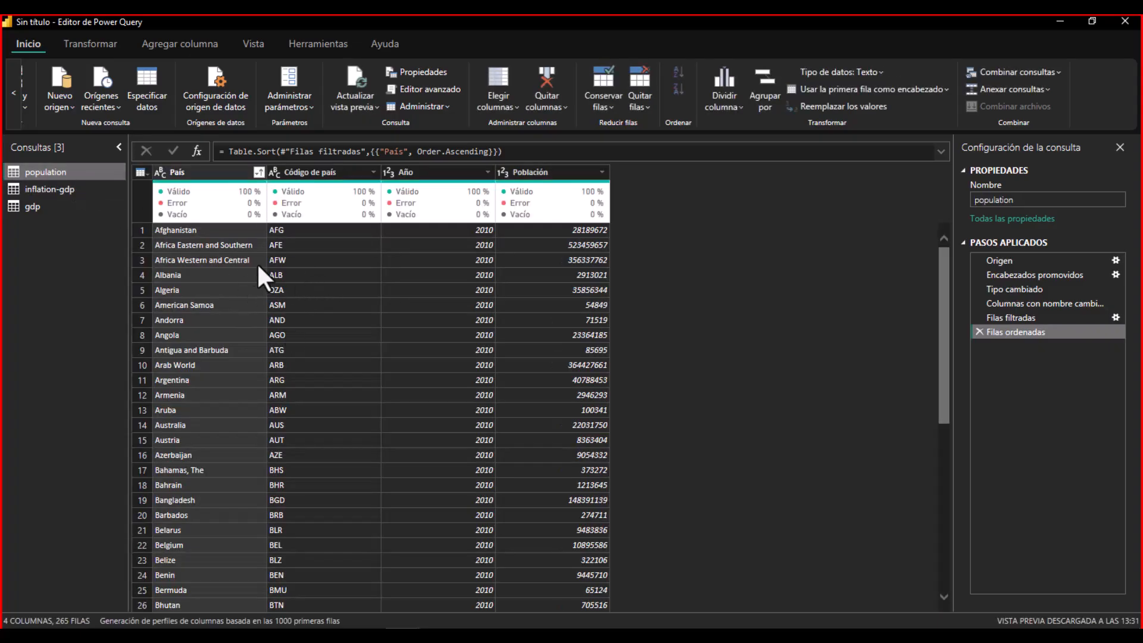
left_click(76, 190)
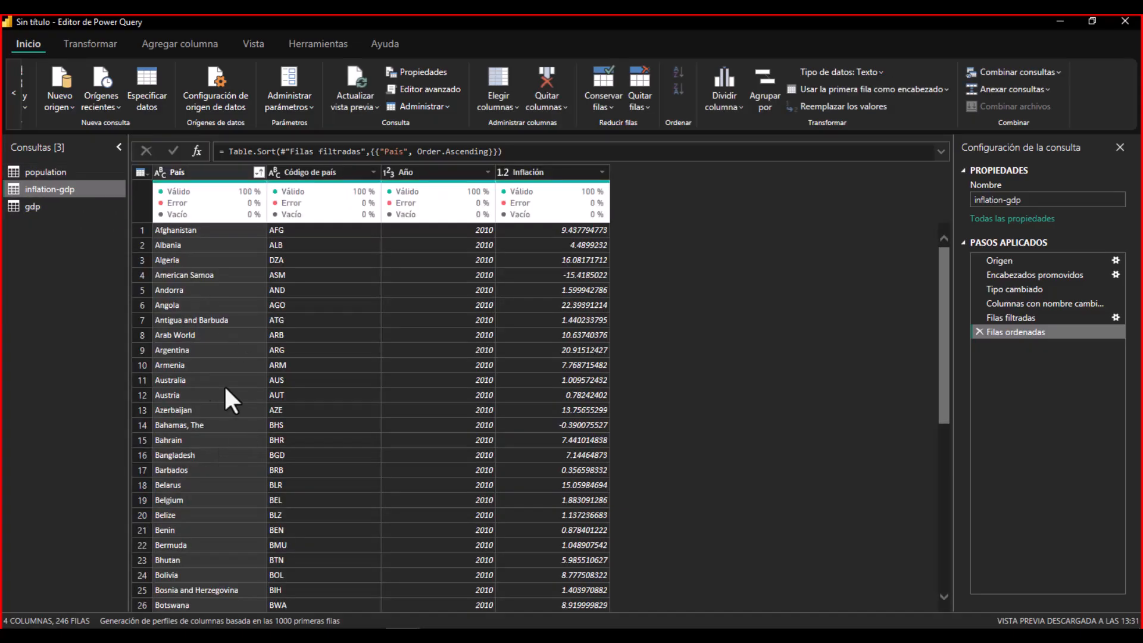
left_click(55, 170)
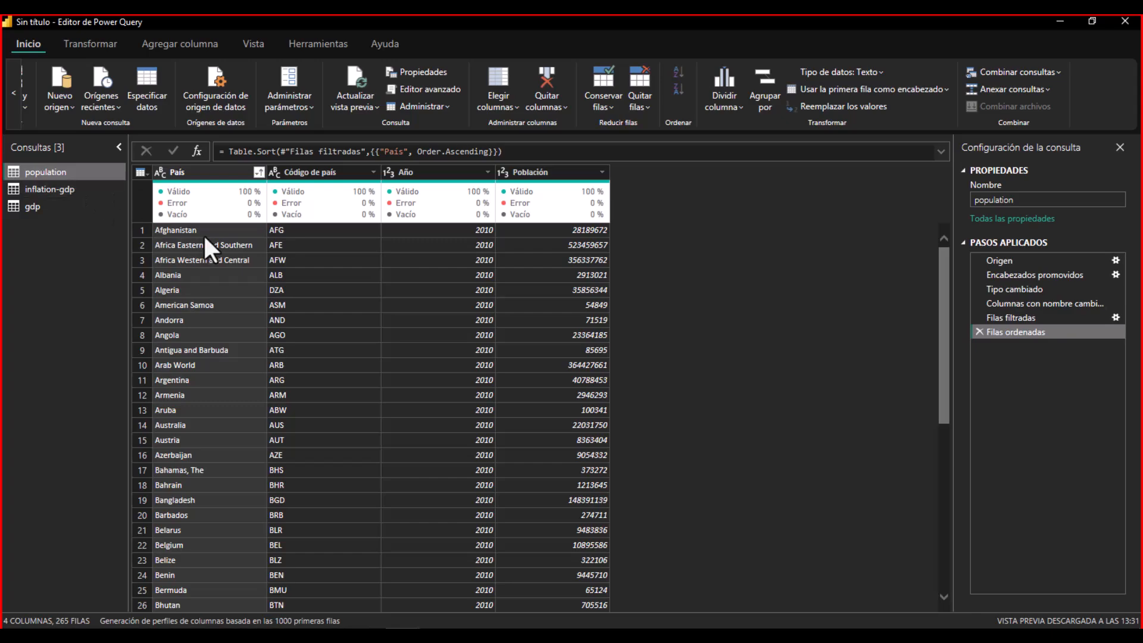
left_click(202, 234)
left_click(209, 256)
left_click(214, 320)
left_click(219, 434)
left_click(217, 503)
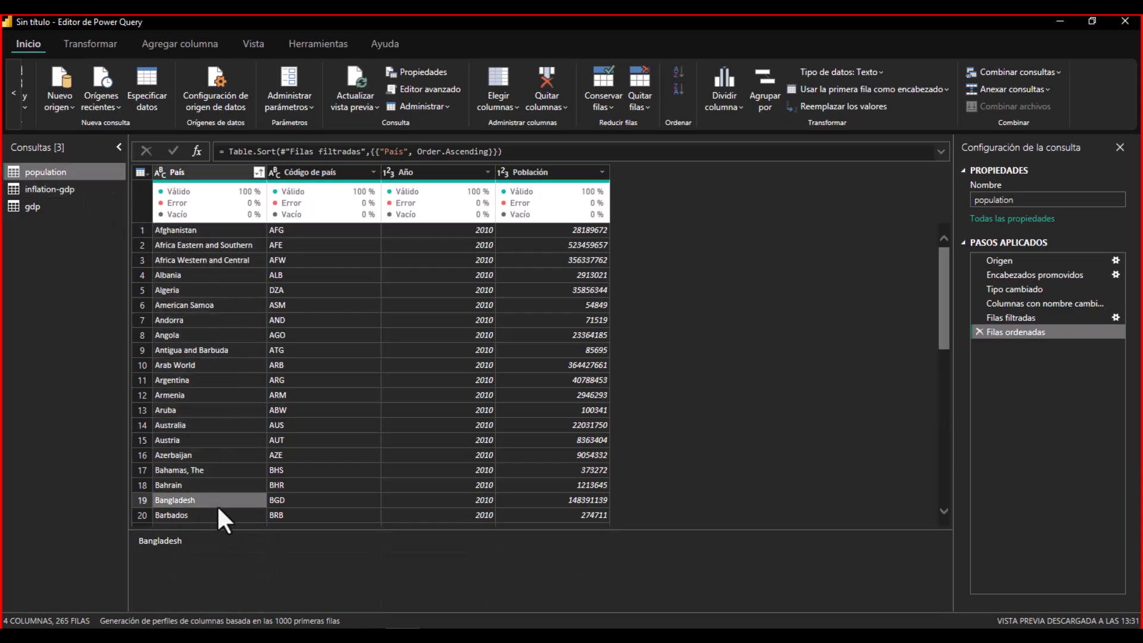
left_click(183, 232)
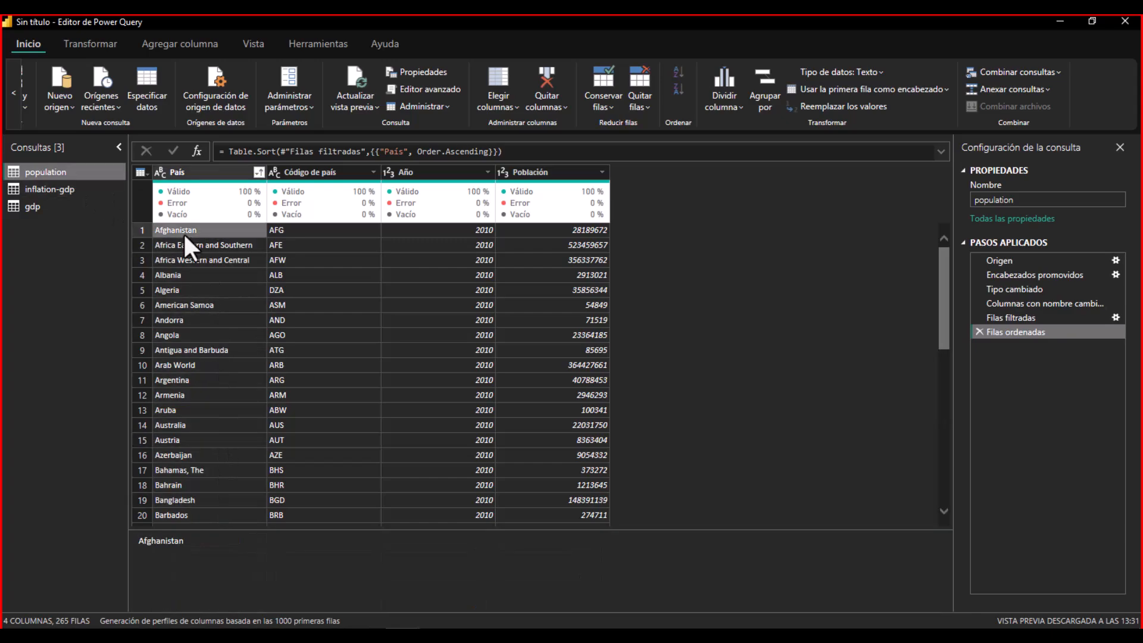
left_click(74, 190)
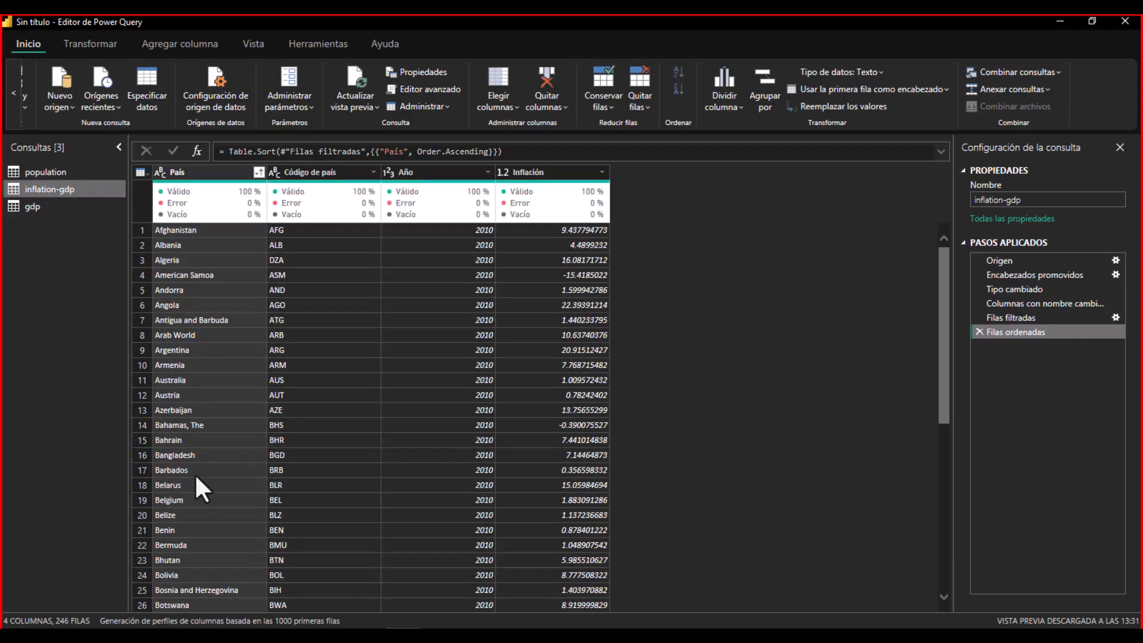
left_click(59, 171)
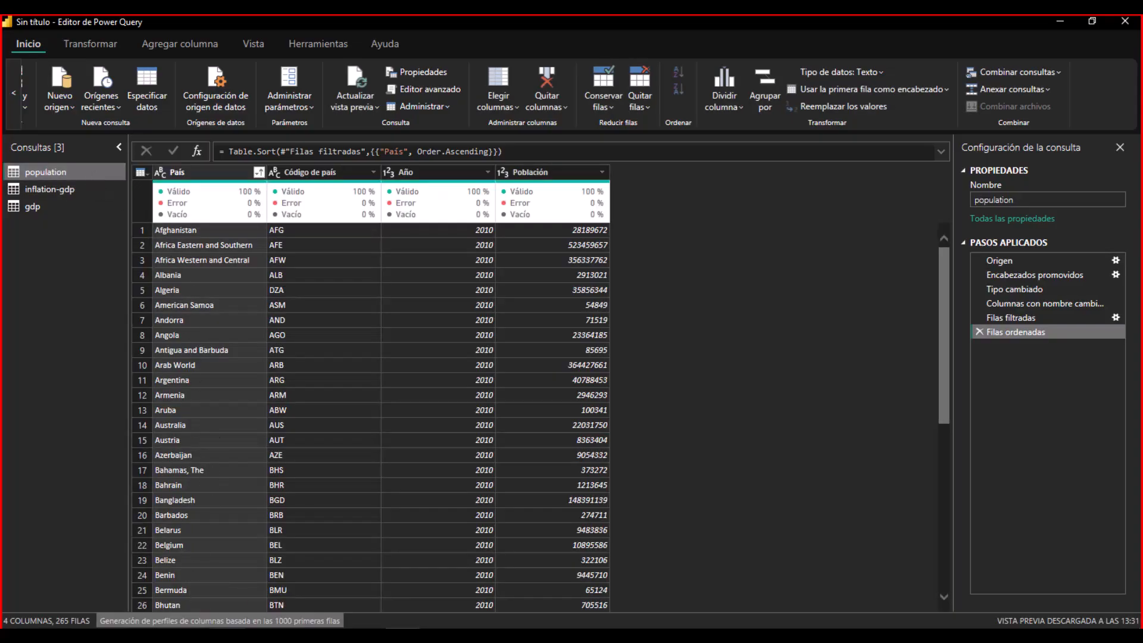
- Switch to Google Drive, download variables_economicas.xlsx into the local POWER BI datasets folder, and return to the Power Query editor
left_click(228, 634)
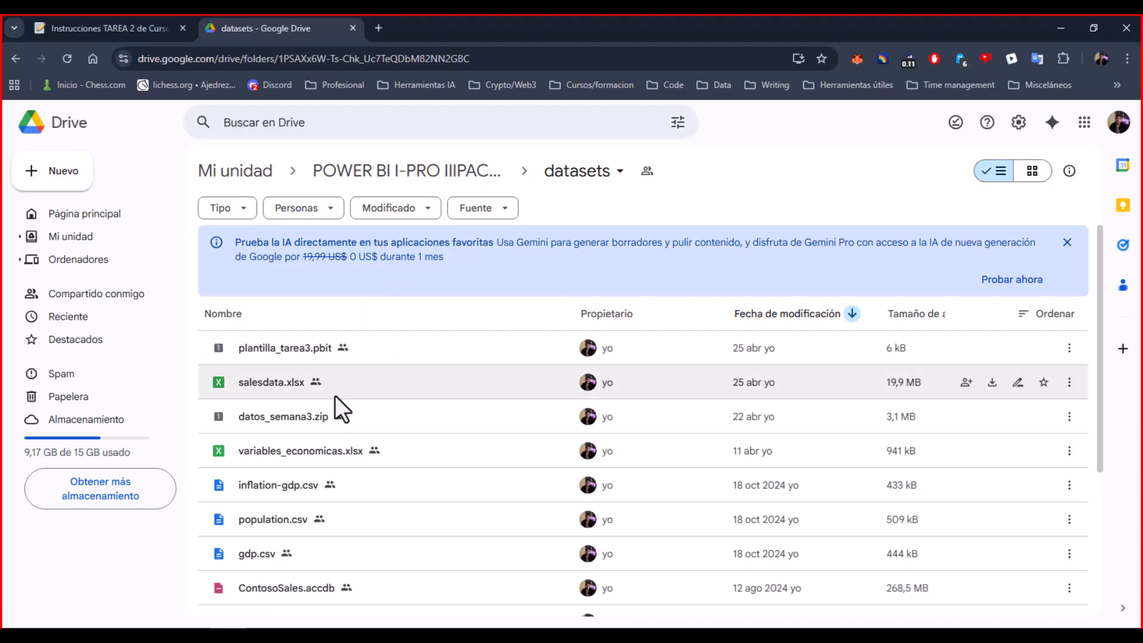
left_click(348, 463)
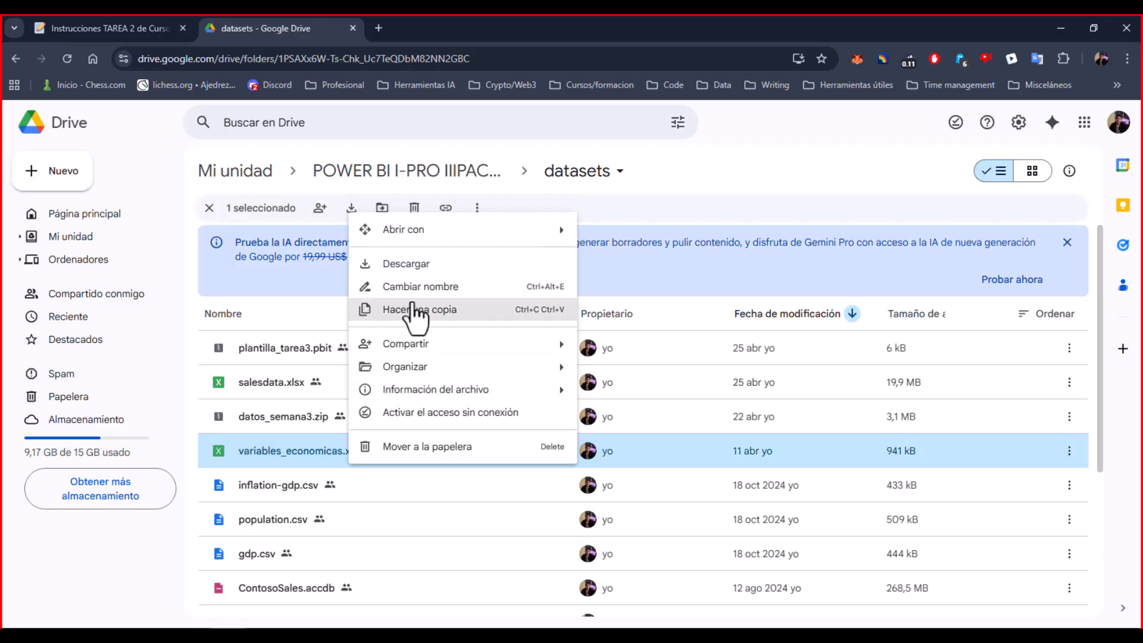
left_click(413, 273)
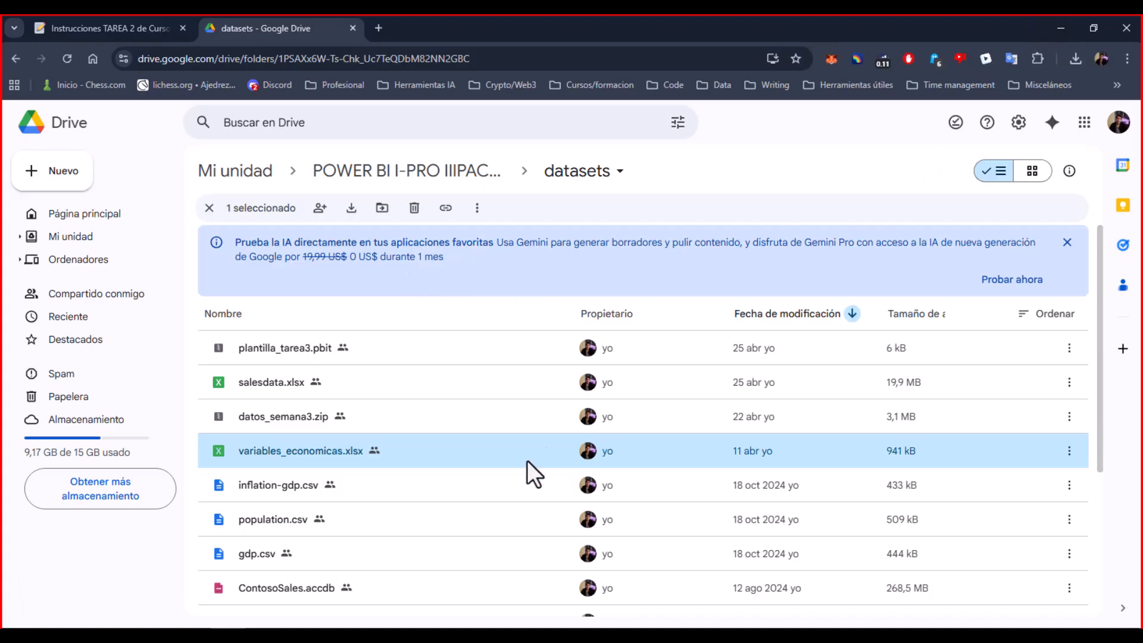
scroll(536, 455, "down", 3)
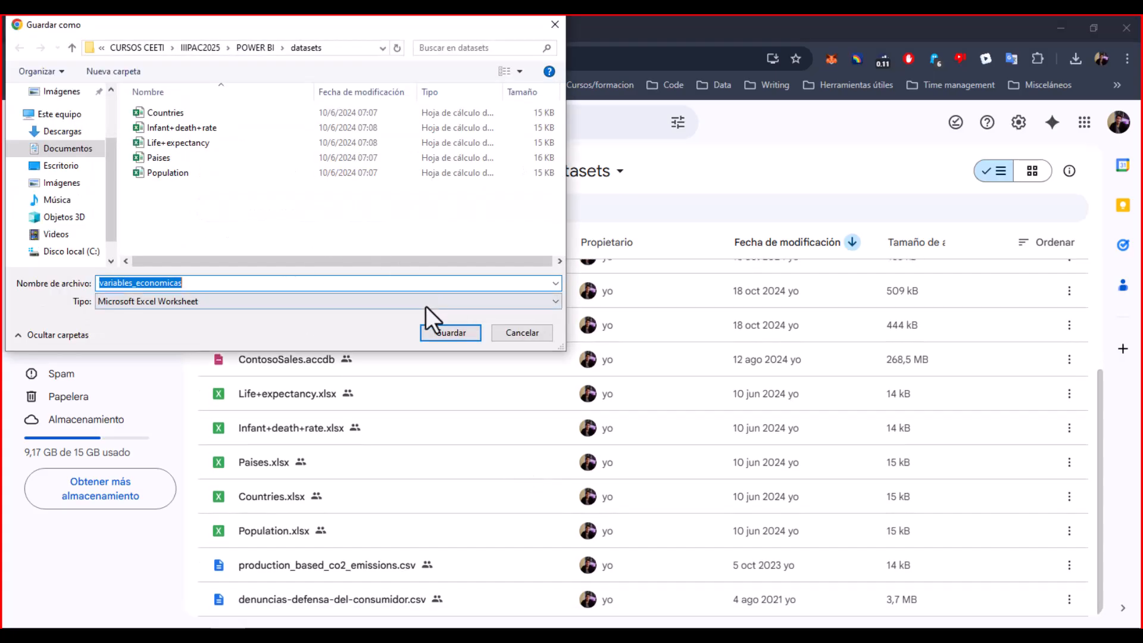
left_click(434, 335)
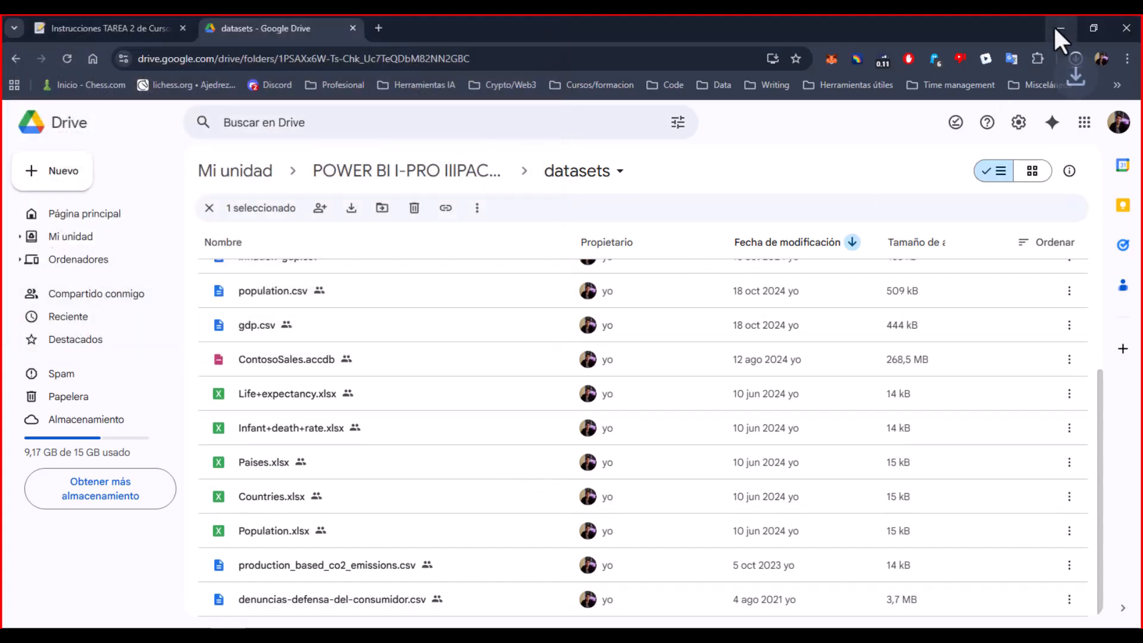
left_click(1055, 29)
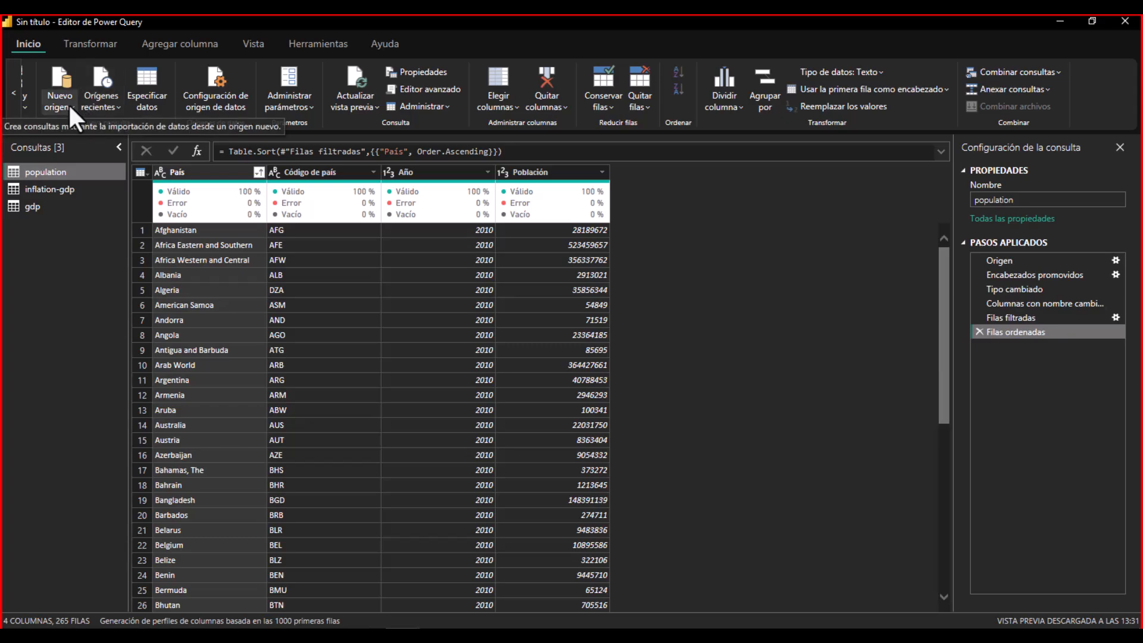
- Add the Excel workbook variables_economicas from the datasets folder as a new data source
left_click(69, 104)
left_click(73, 129)
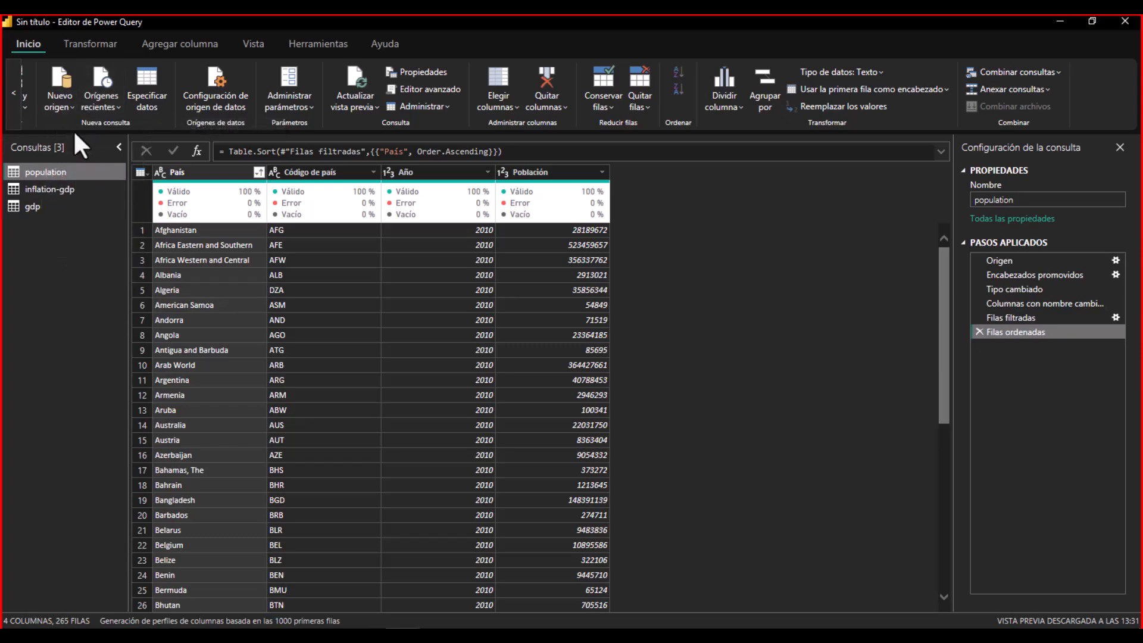
left_click(70, 105)
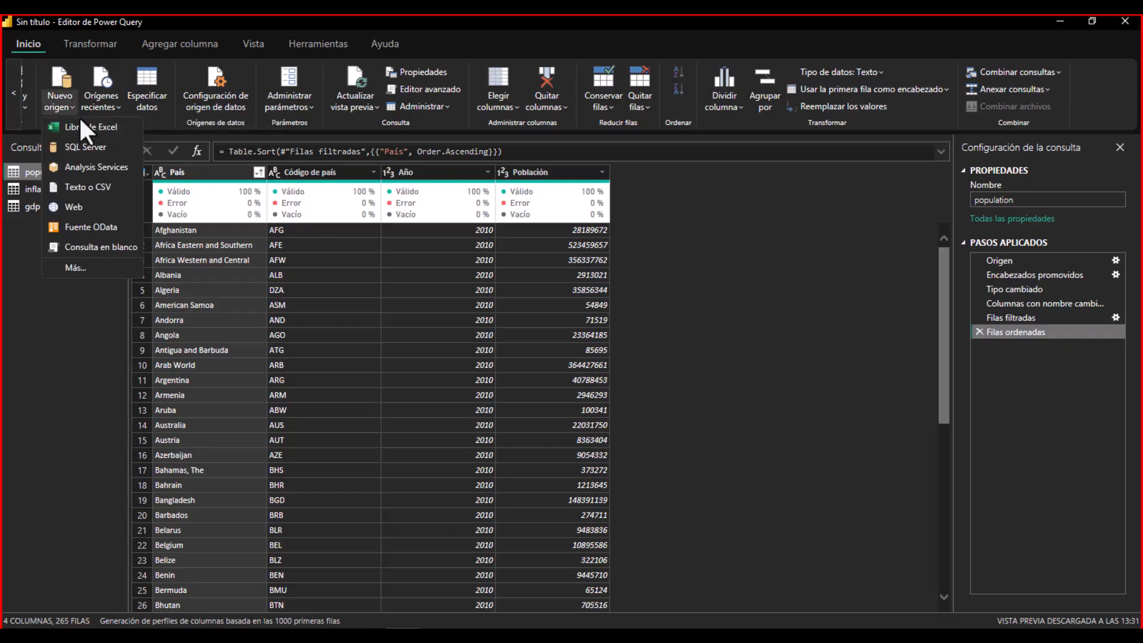
left_click(86, 127)
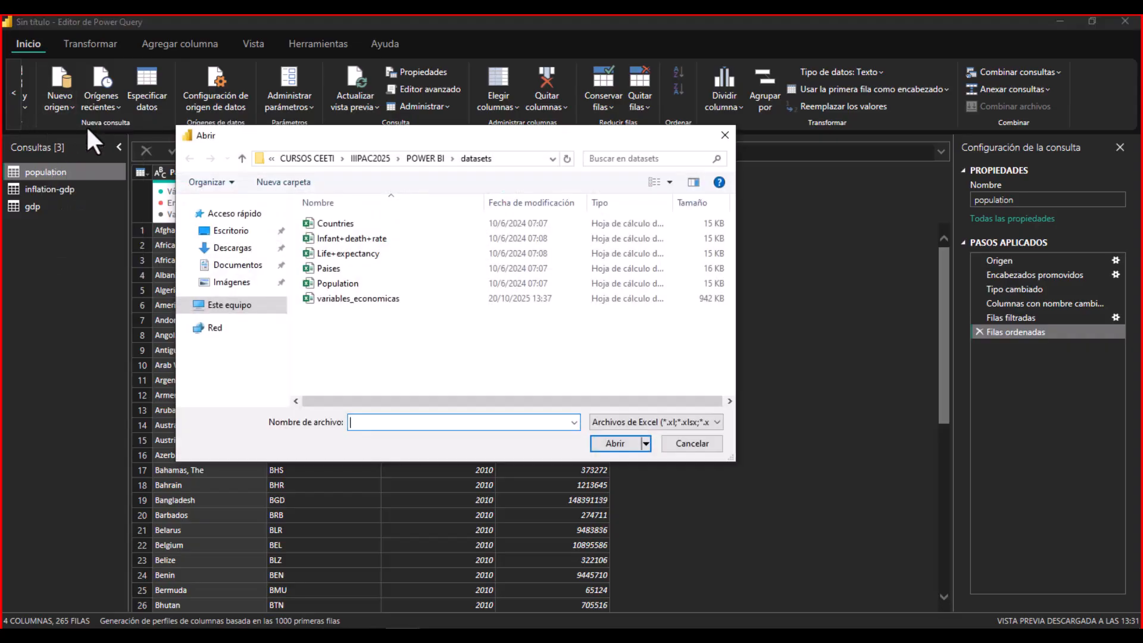
left_click(349, 298)
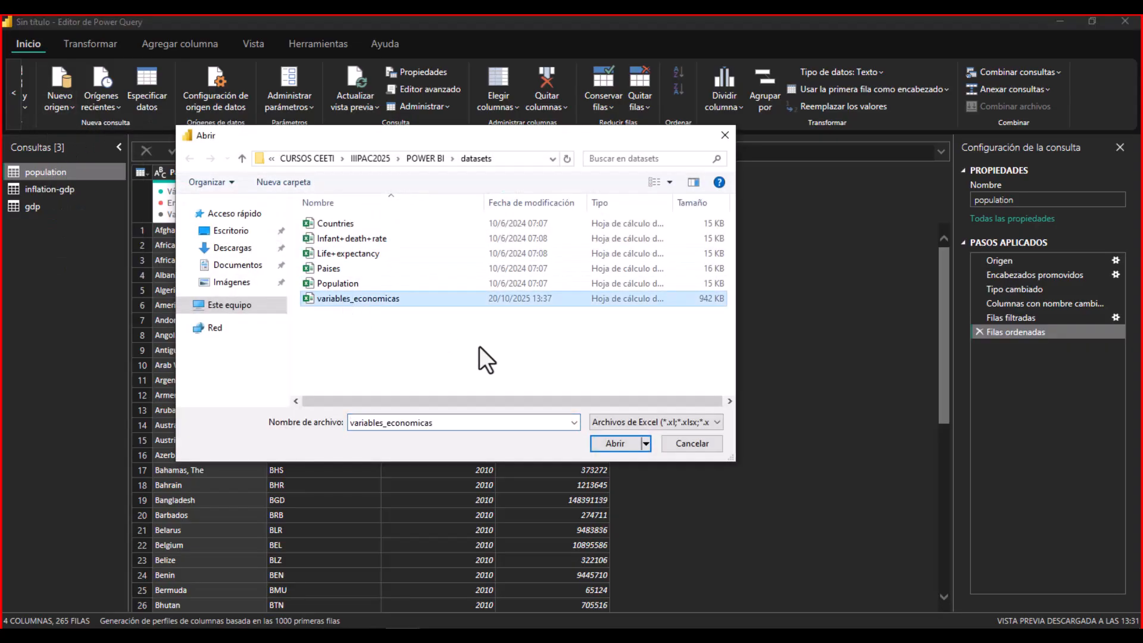
left_click(611, 443)
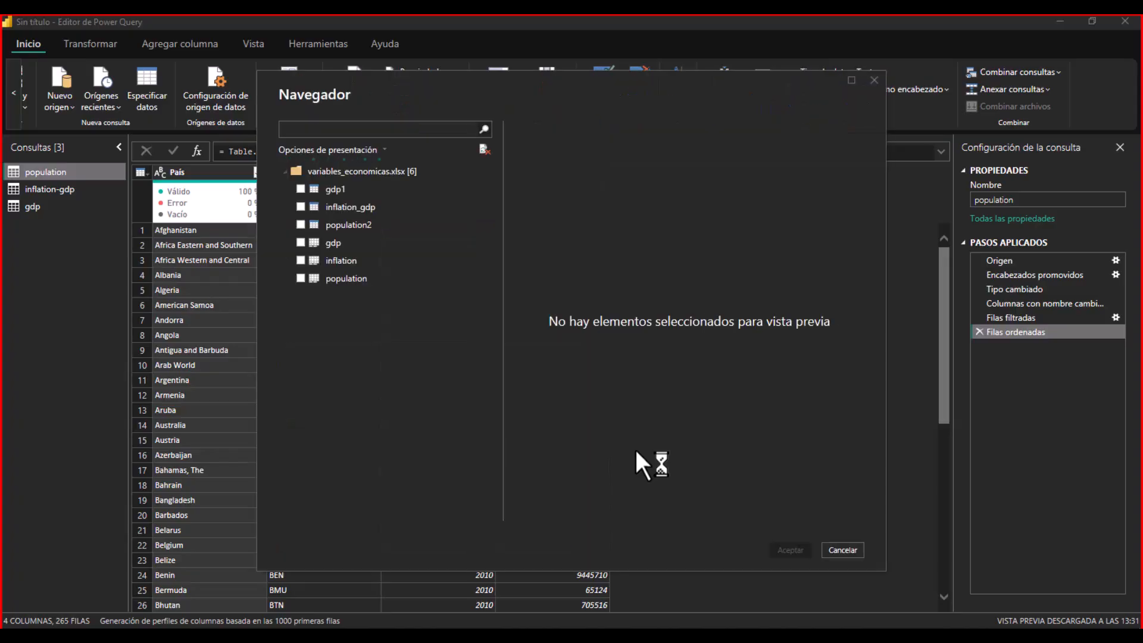
- Load the gdp, inflation and population sheets of variables_economicas.xlsx as new queries
left_click(300, 242)
left_click(301, 260)
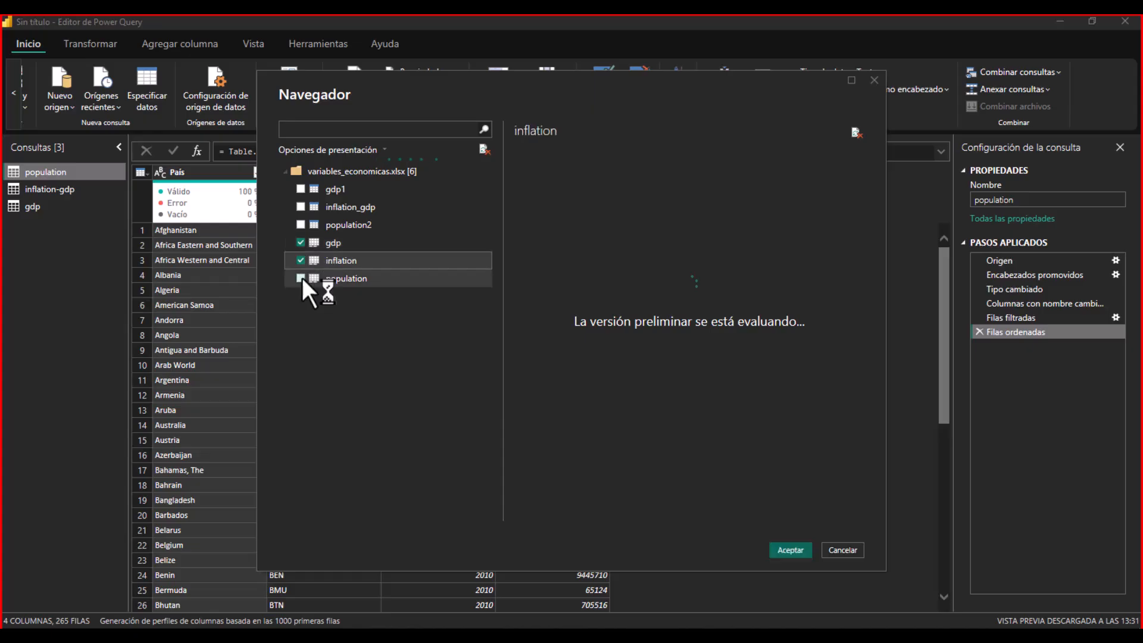
left_click(302, 278)
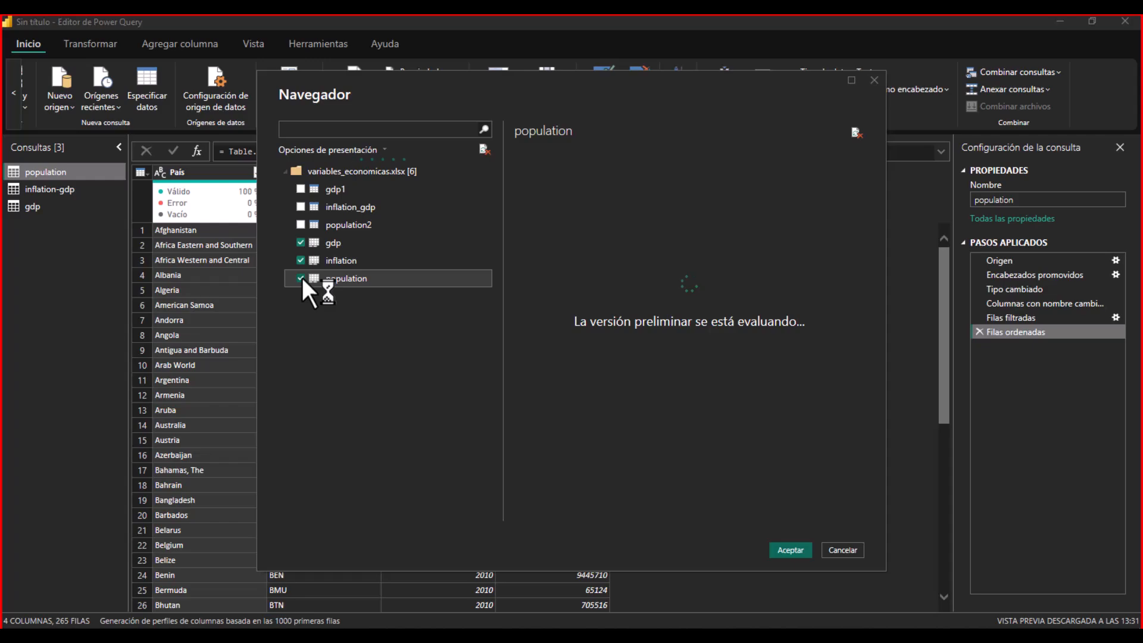
left_click(790, 549)
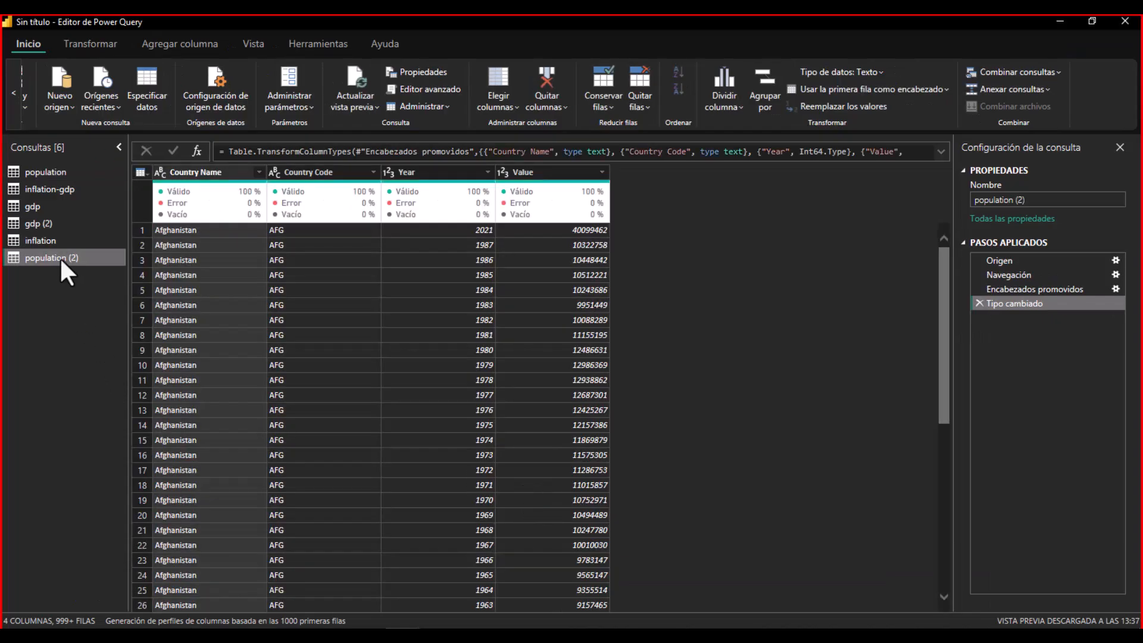
- Delete the three old CSV-based queries population, inflation-gdp and gdp together
left_click(50, 205)
left_click(53, 188)
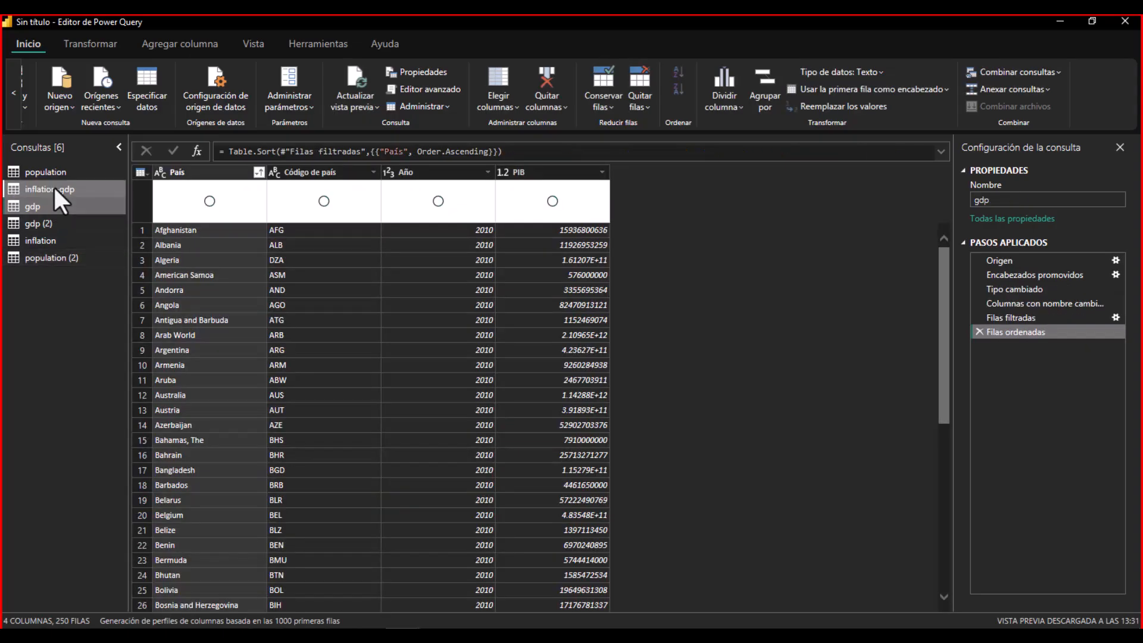
left_click(54, 173)
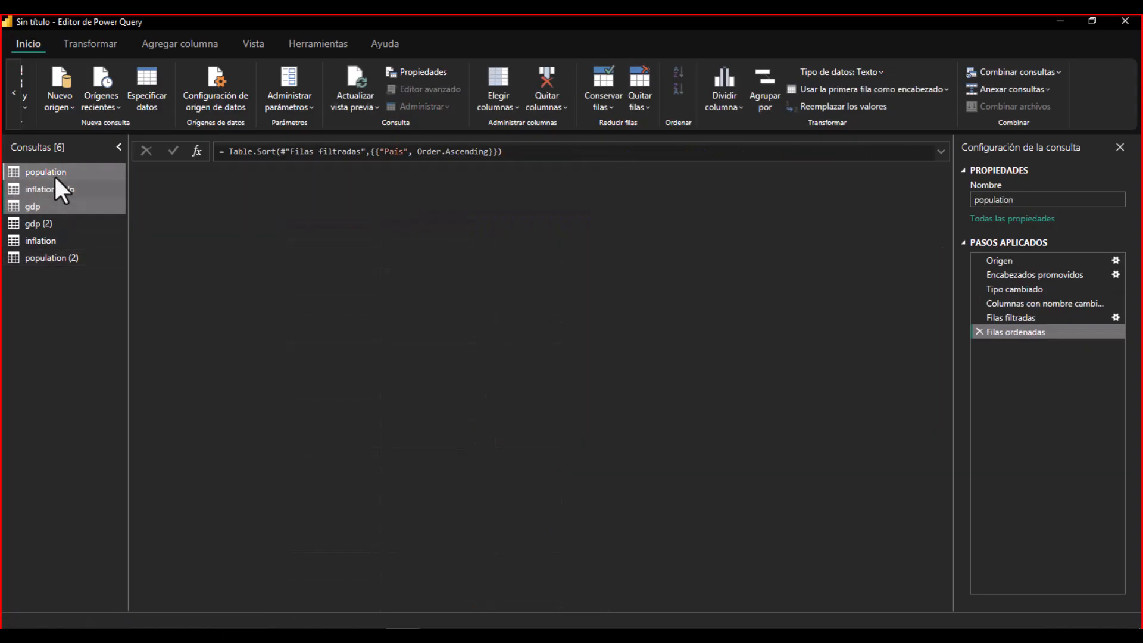
right_click(53, 173)
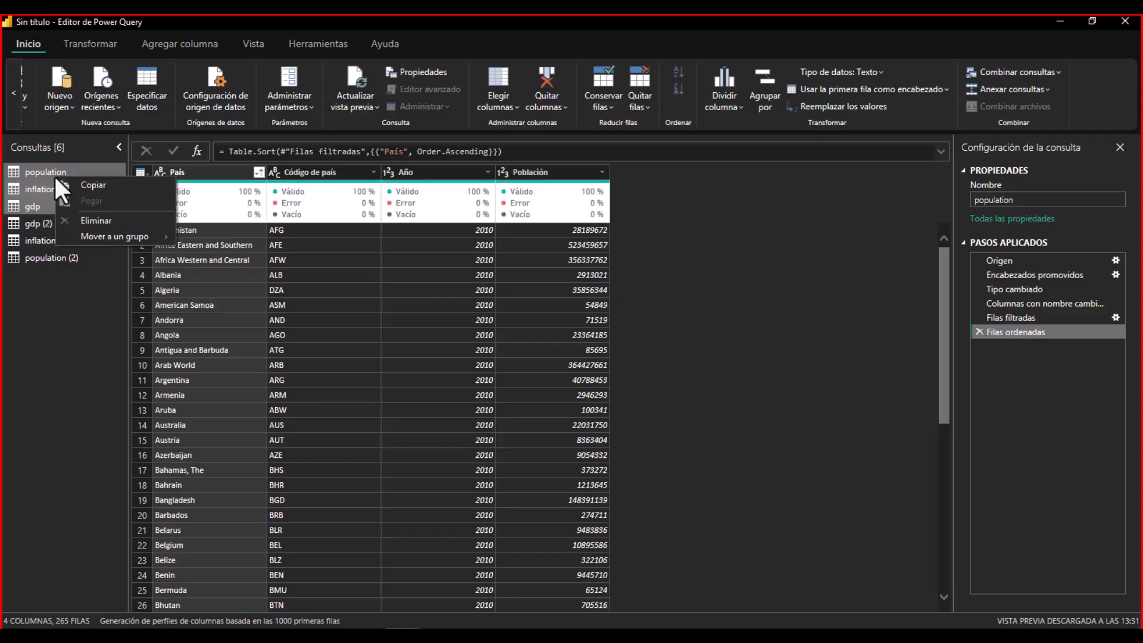
left_click(116, 221)
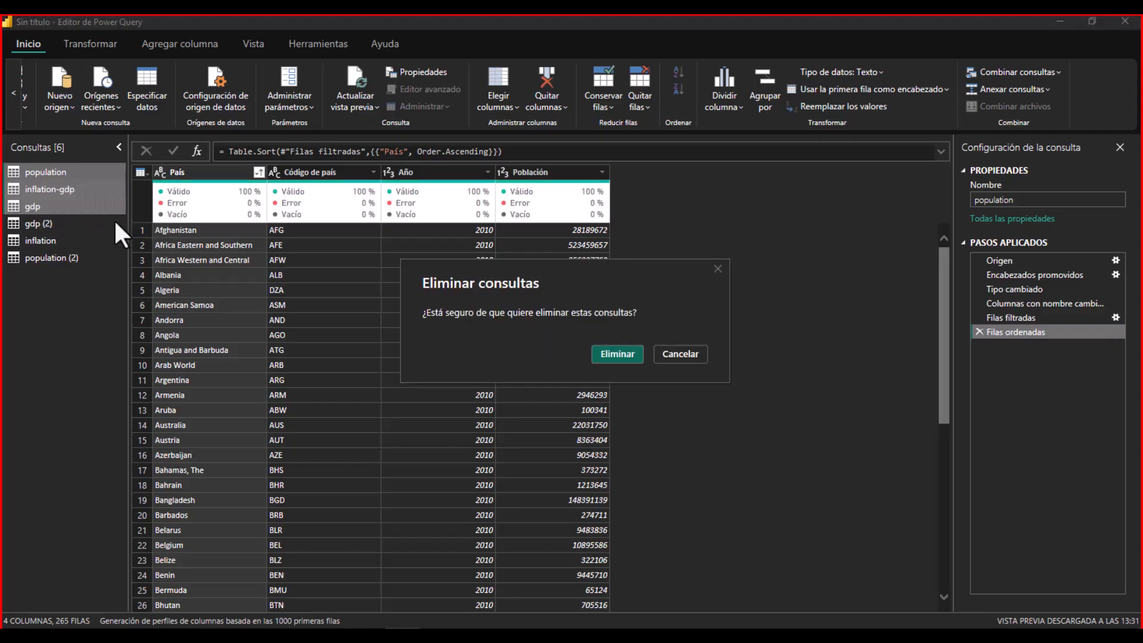
key("Delete")
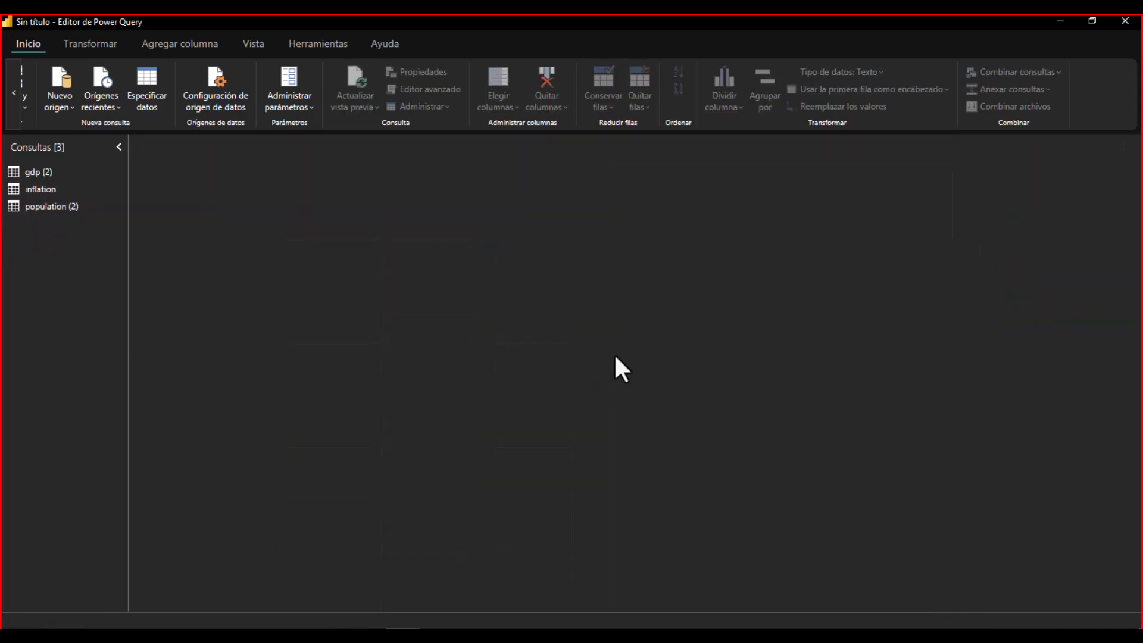
- Rename the gdp (2) query as gdp
left_click(42, 174)
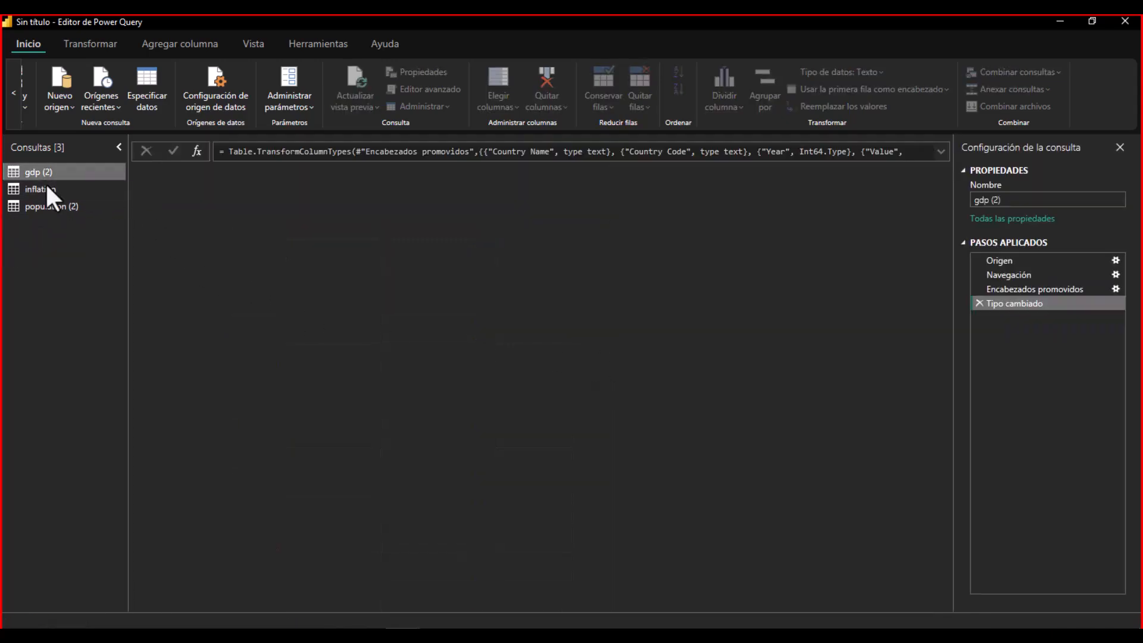
left_click(48, 189)
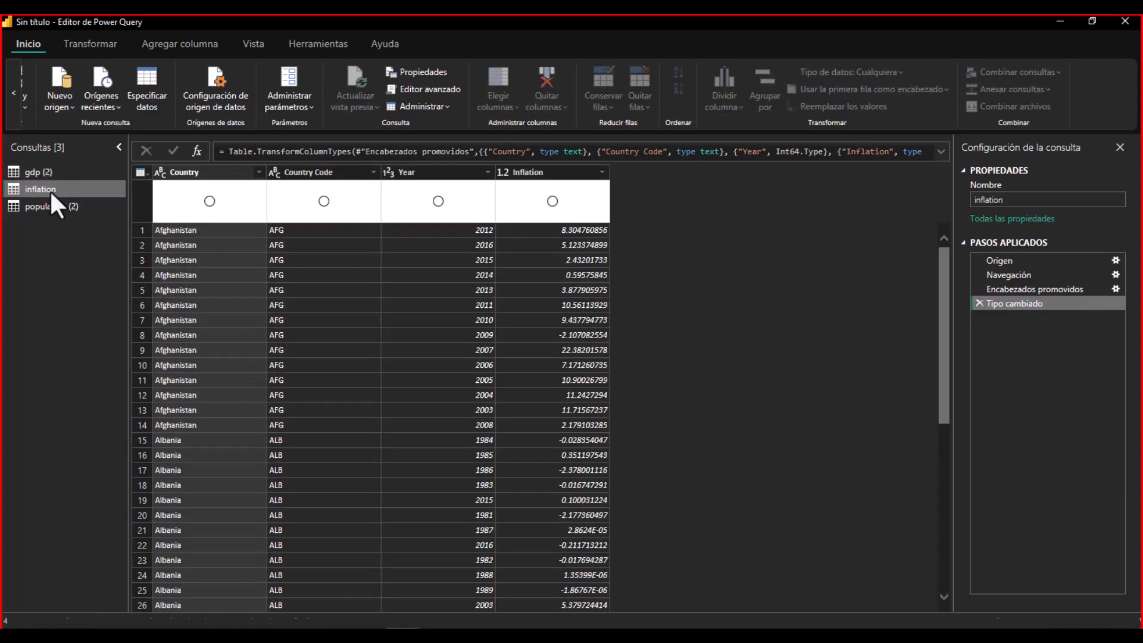
left_click(59, 172)
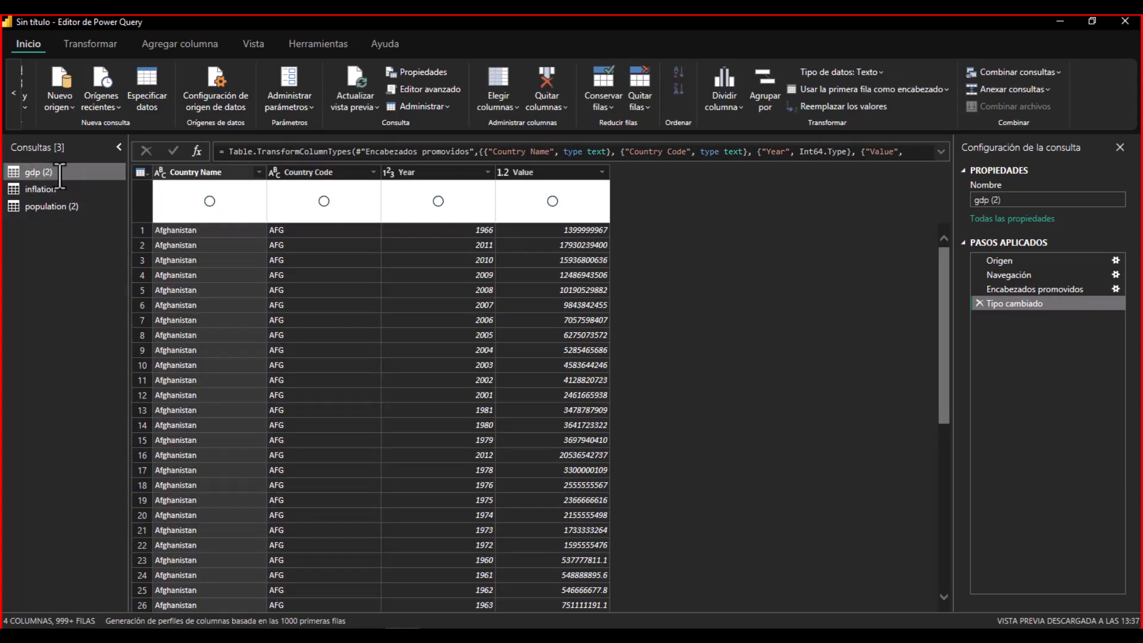
left_click(59, 174)
key("BackSpace")
key("BackSpace")
key("BackSpace")
key("BackSpace")
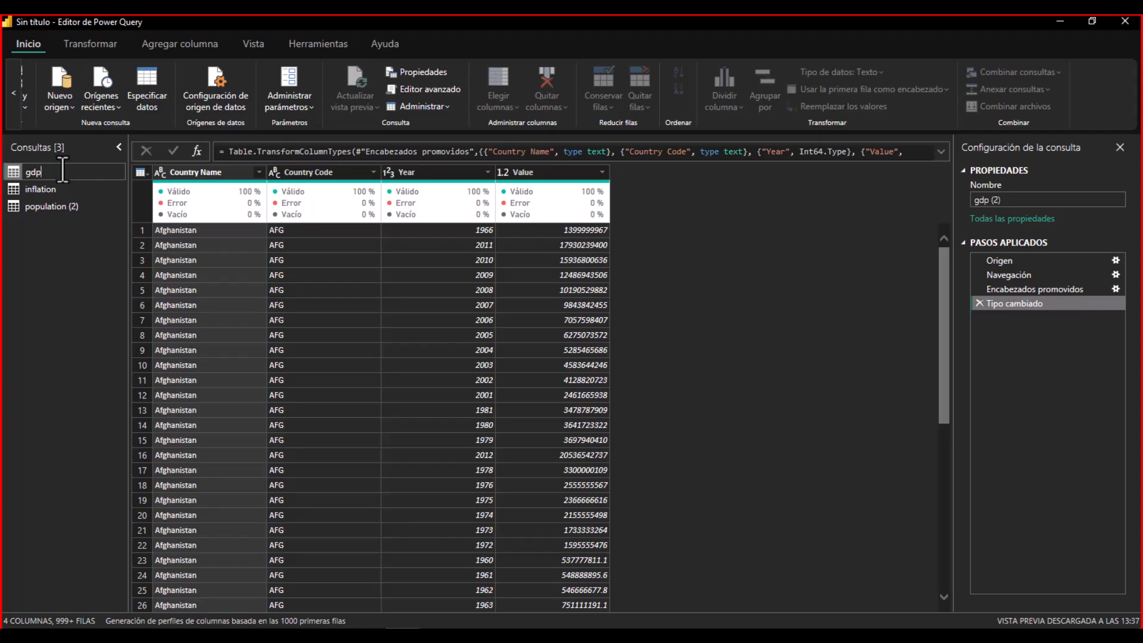
key("Return")
- Rename the population (2) query as population
left_click(74, 194)
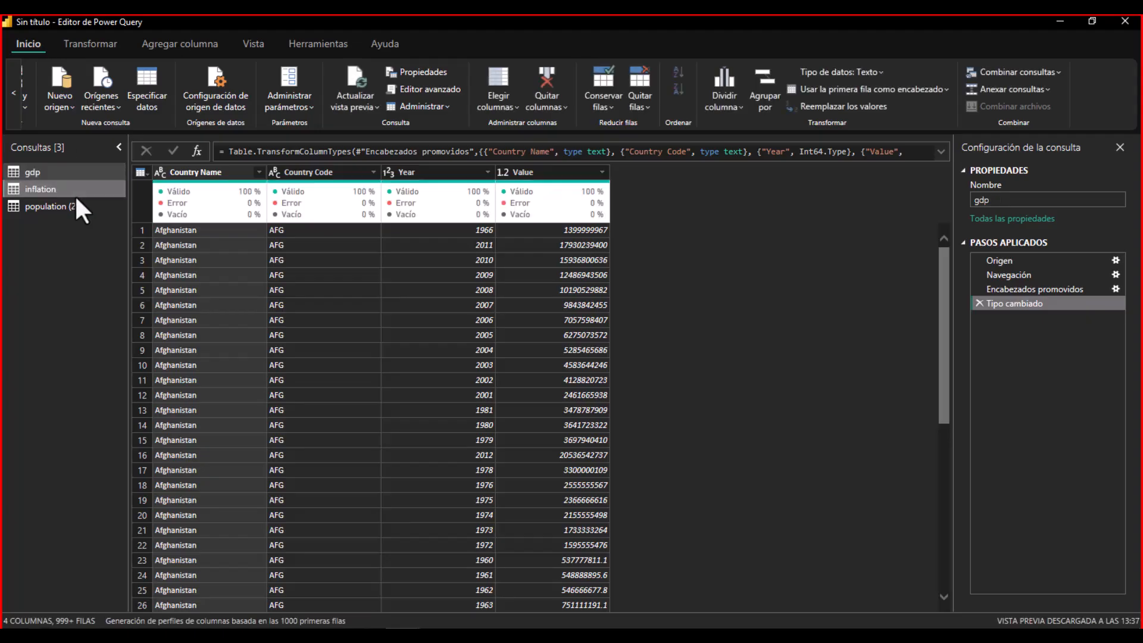
left_click(74, 213, "ctrl")
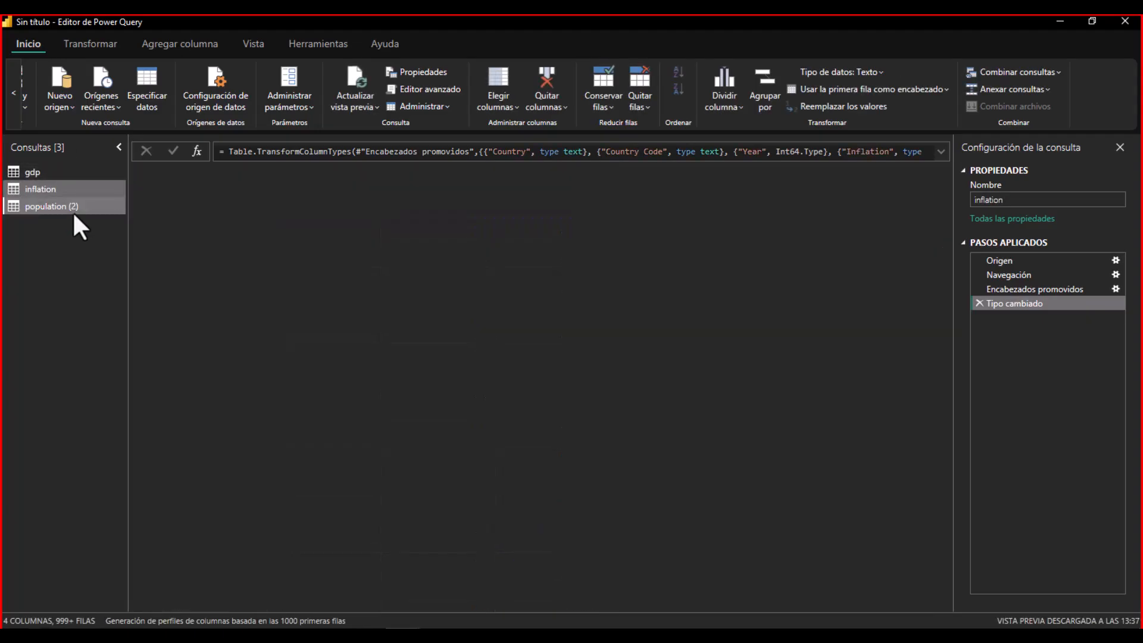
double_click(84, 206)
left_click(84, 207)
key("BackSpace")
key("BackSpace")
key("BackSpace")
key("BackSpace")
key("Return")
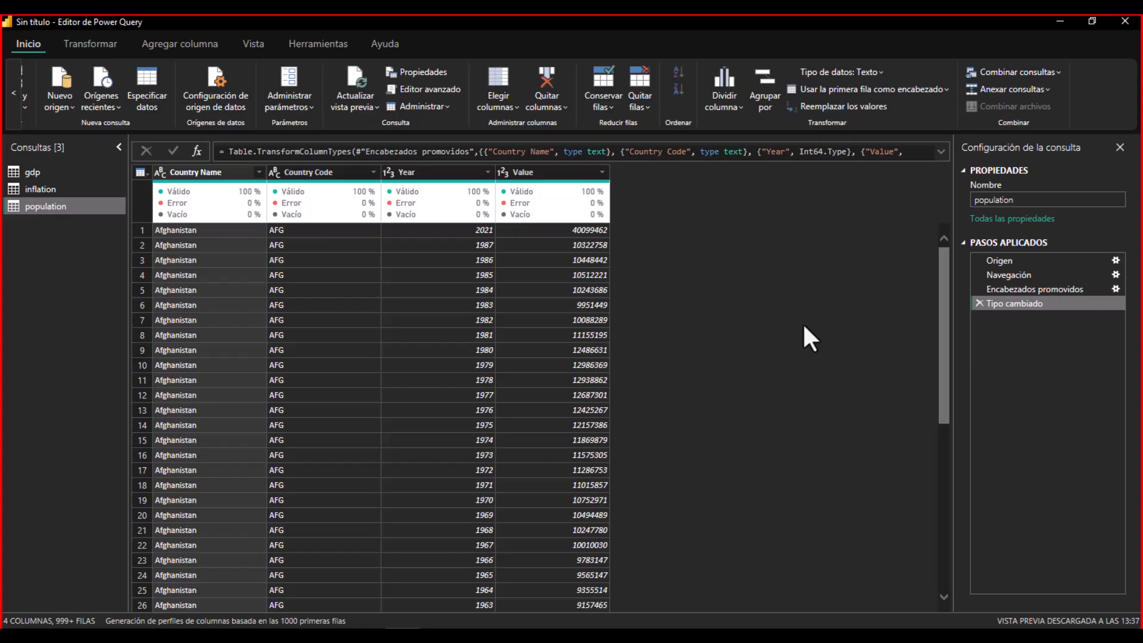
- Review the columns of the gdp and inflation queries loaded from the workbook
left_click(40, 169)
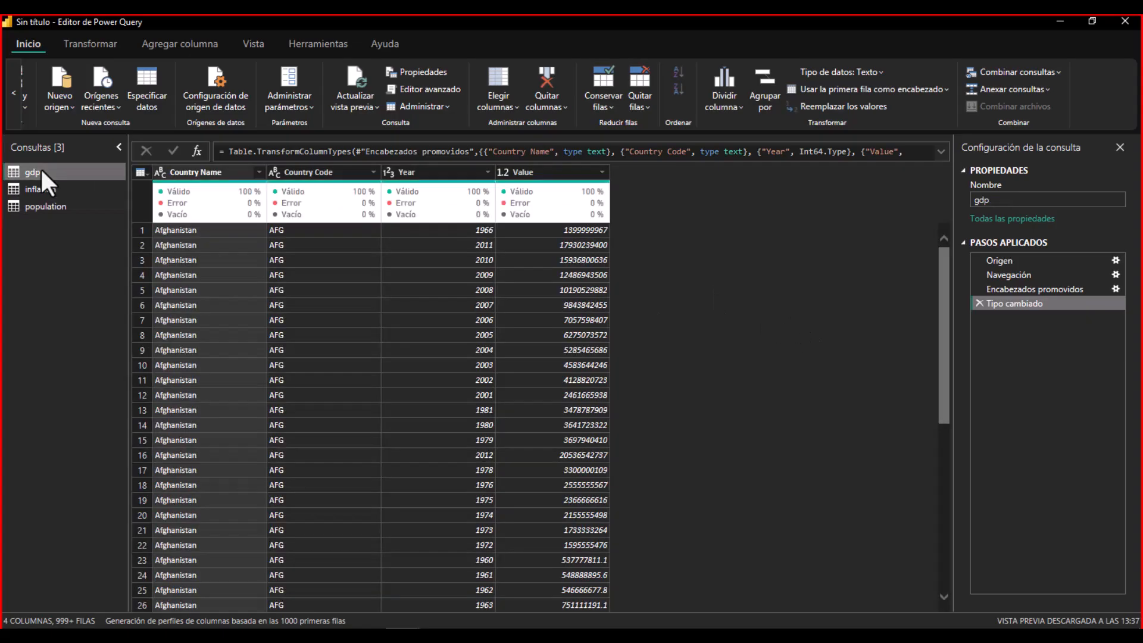
left_click(44, 186)
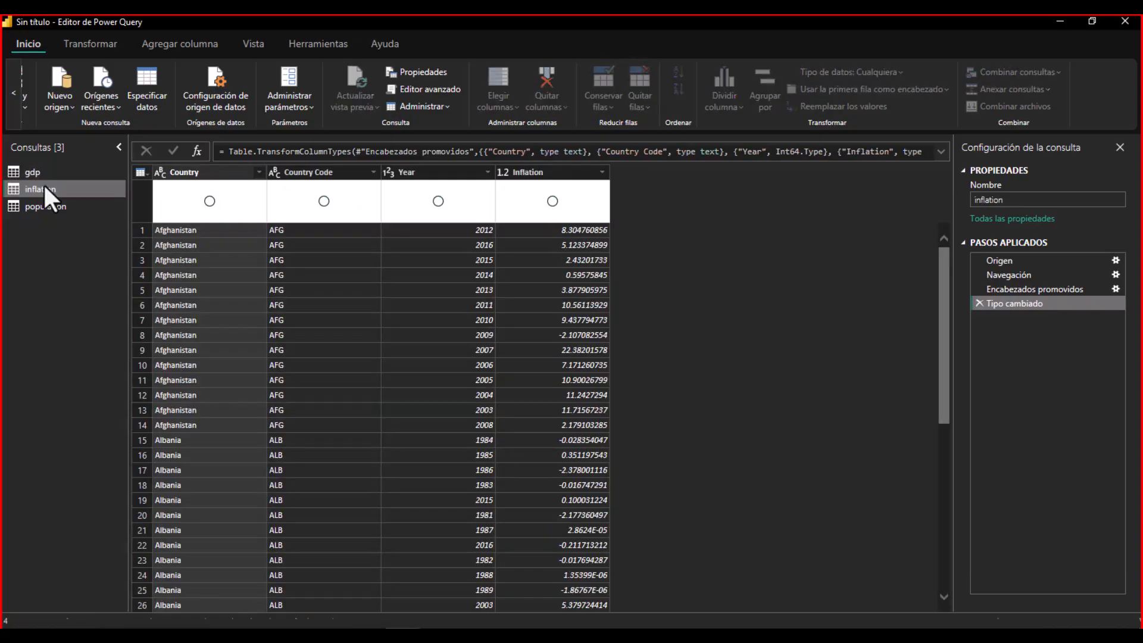
- Filter the population query's Year column to keep only 2010, loading the full list of years first
left_click(50, 205)
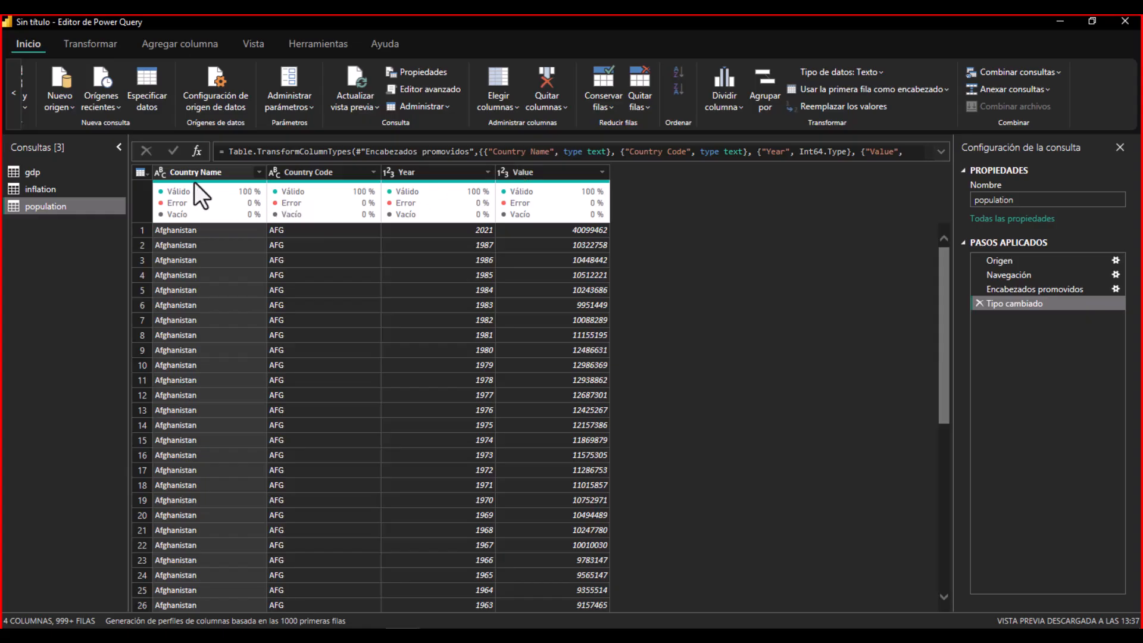
double_click(207, 172)
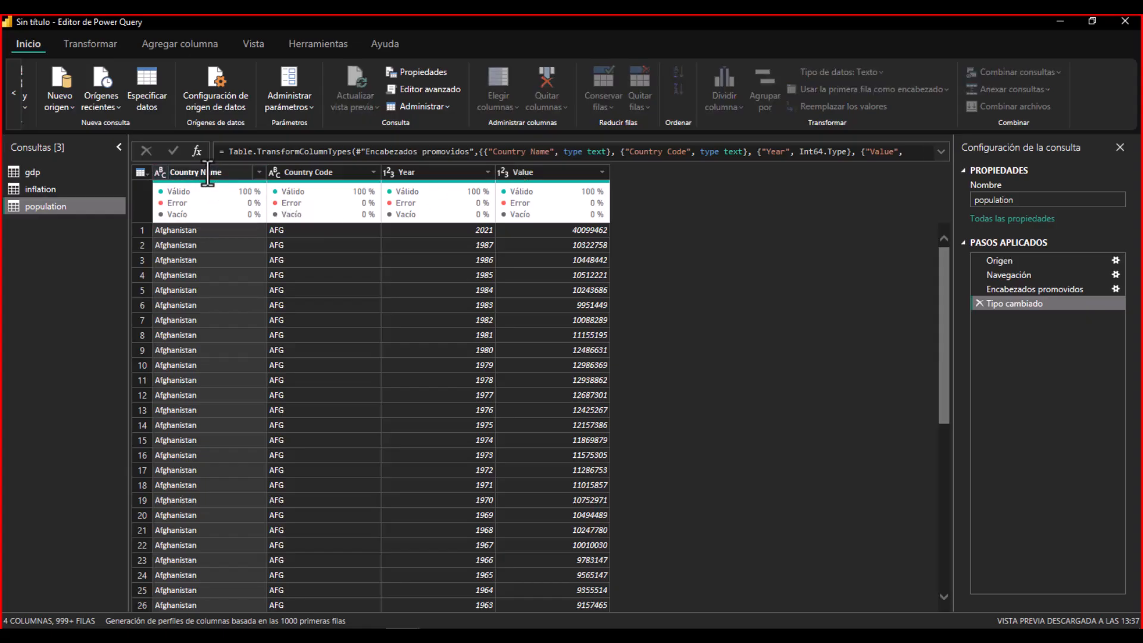
double_click(316, 173)
left_click(408, 172)
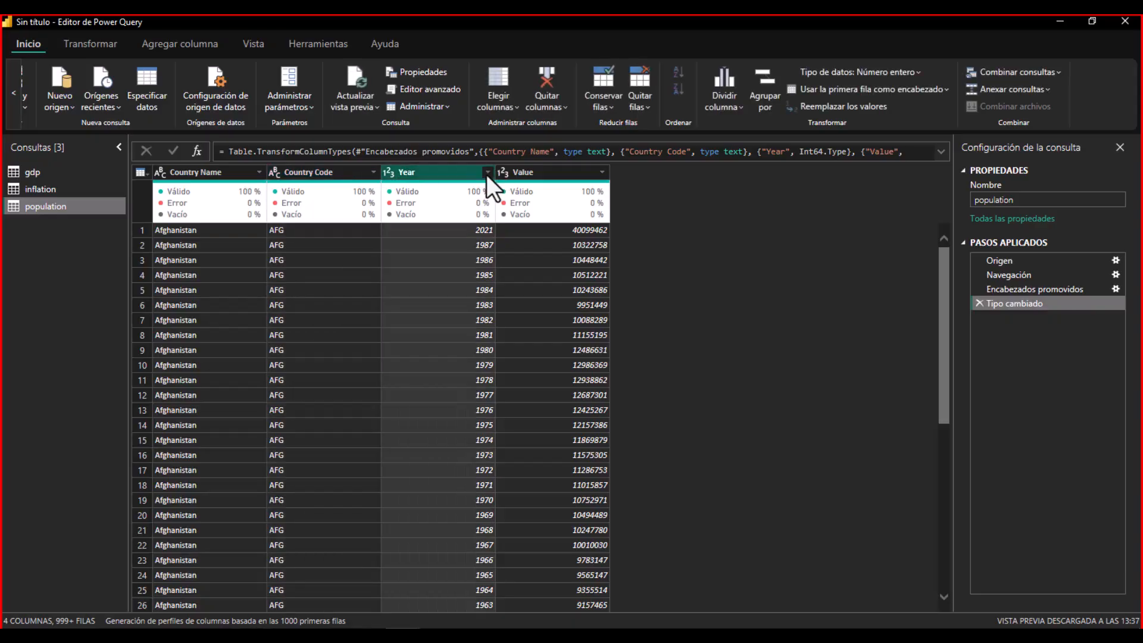
left_click(489, 172)
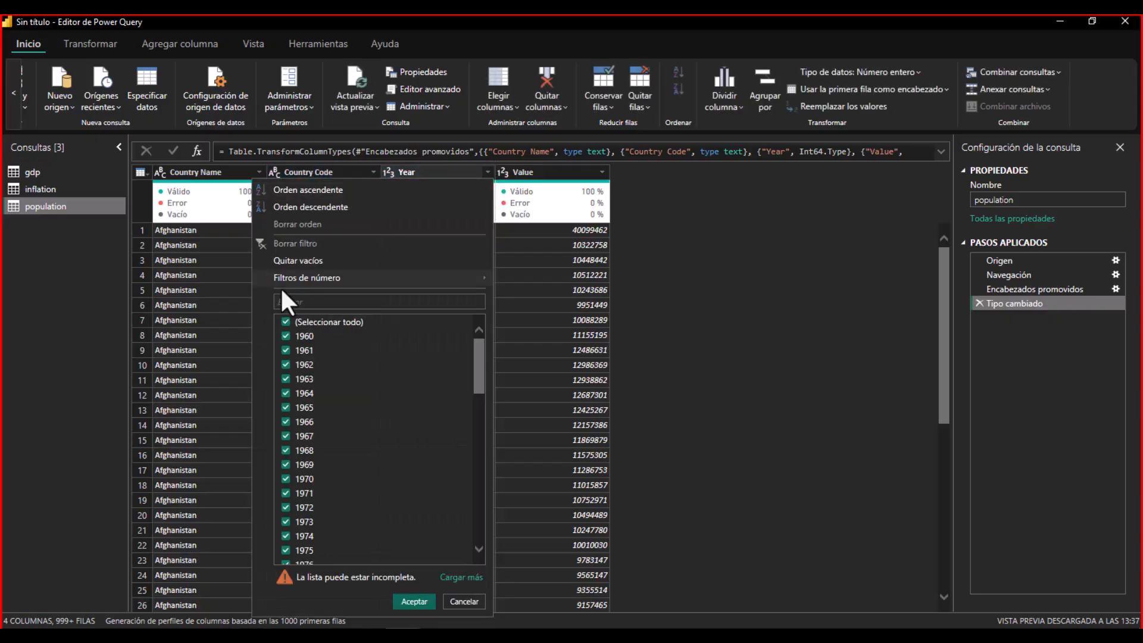
left_click(462, 577)
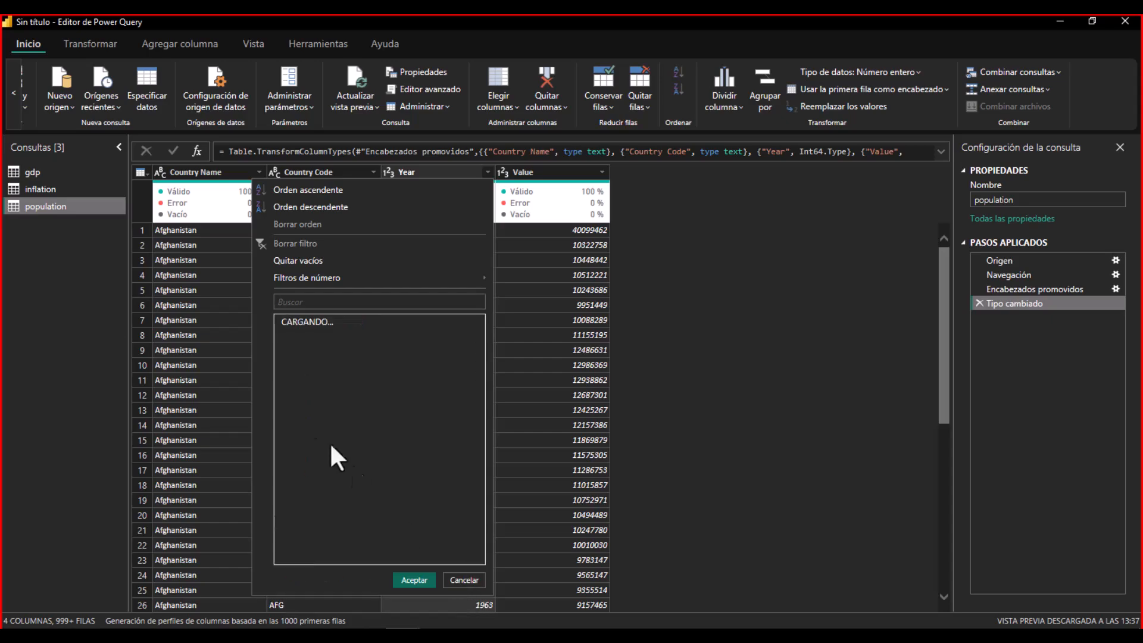
left_click(286, 322)
scroll(286, 478, "down", 15)
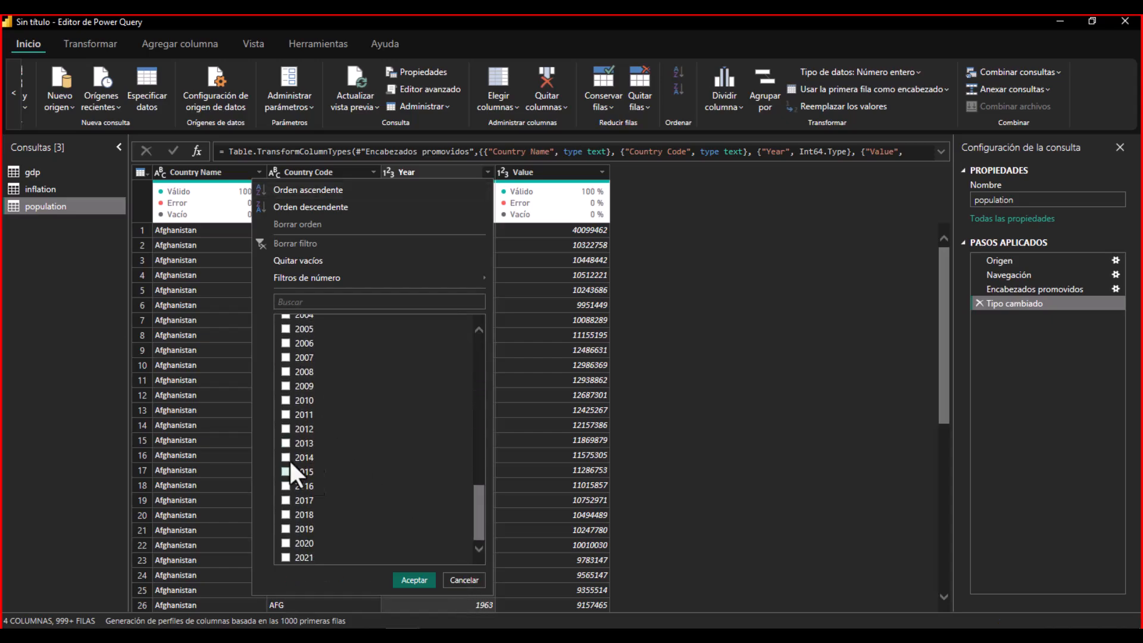
left_click(285, 401)
left_click(420, 581)
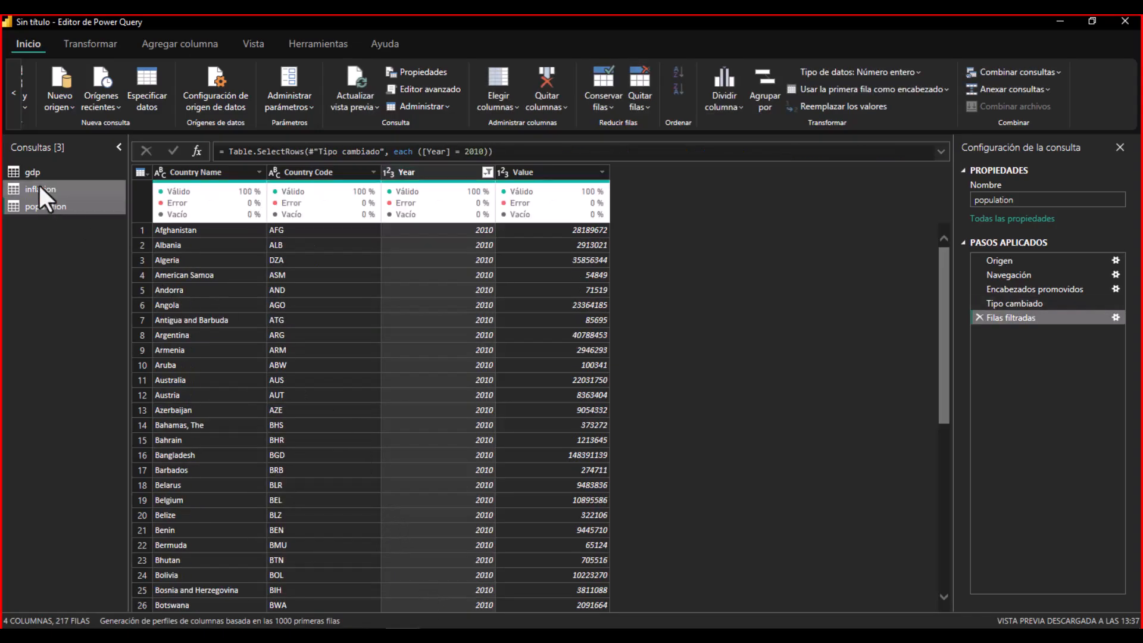
- Filter the inflation query's Year column to keep only 2010 from the fully loaded list of years
left_click(38, 187)
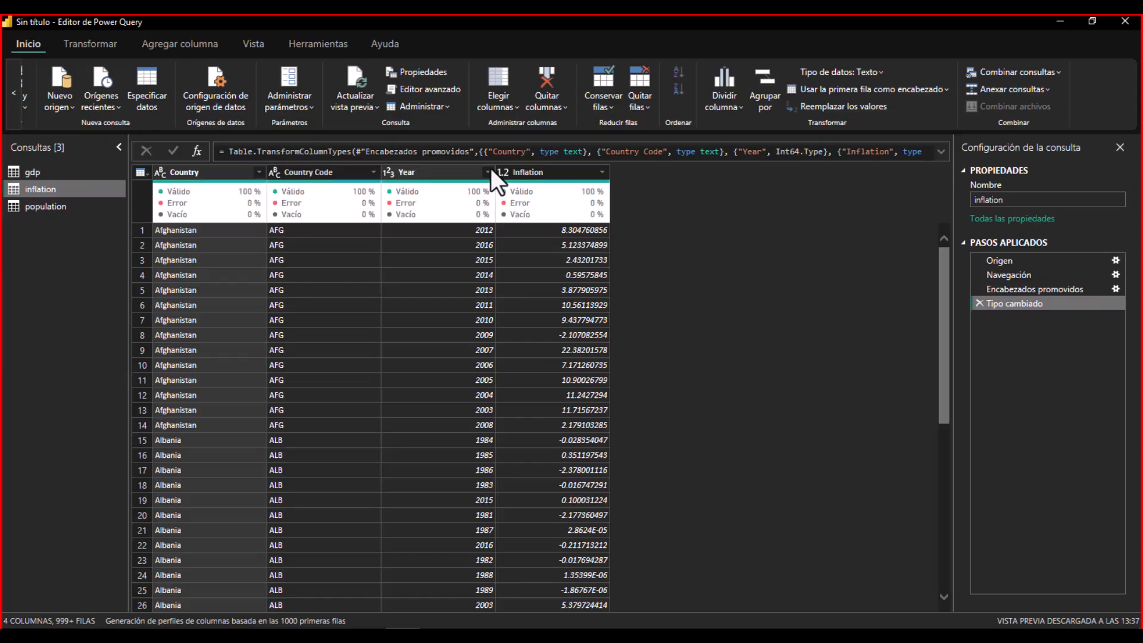
left_click(487, 172)
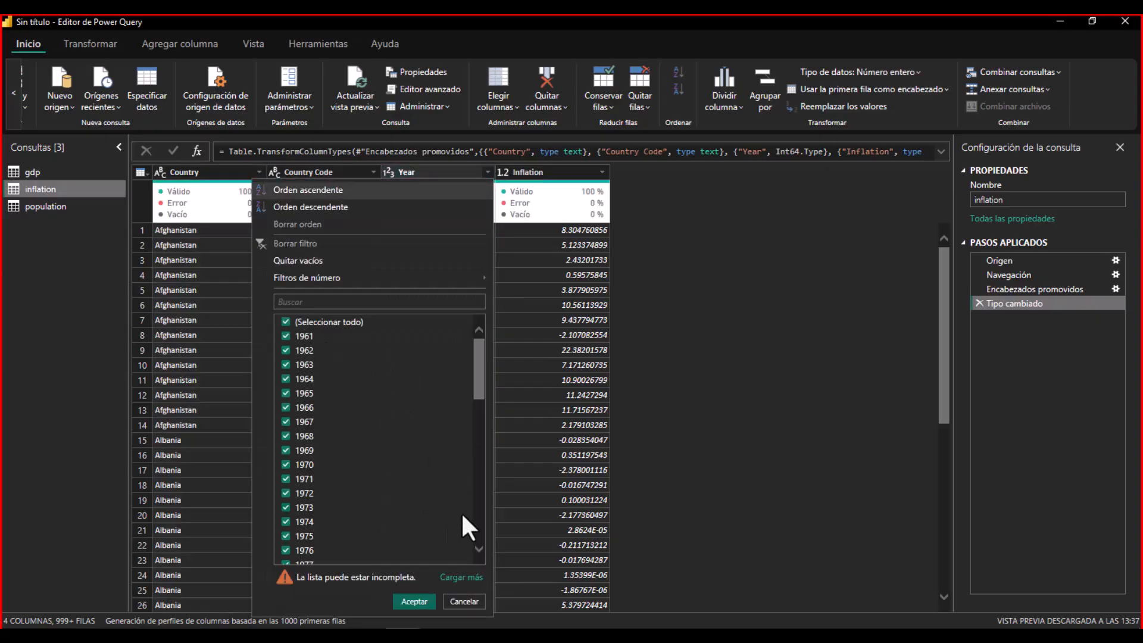
left_click(460, 577)
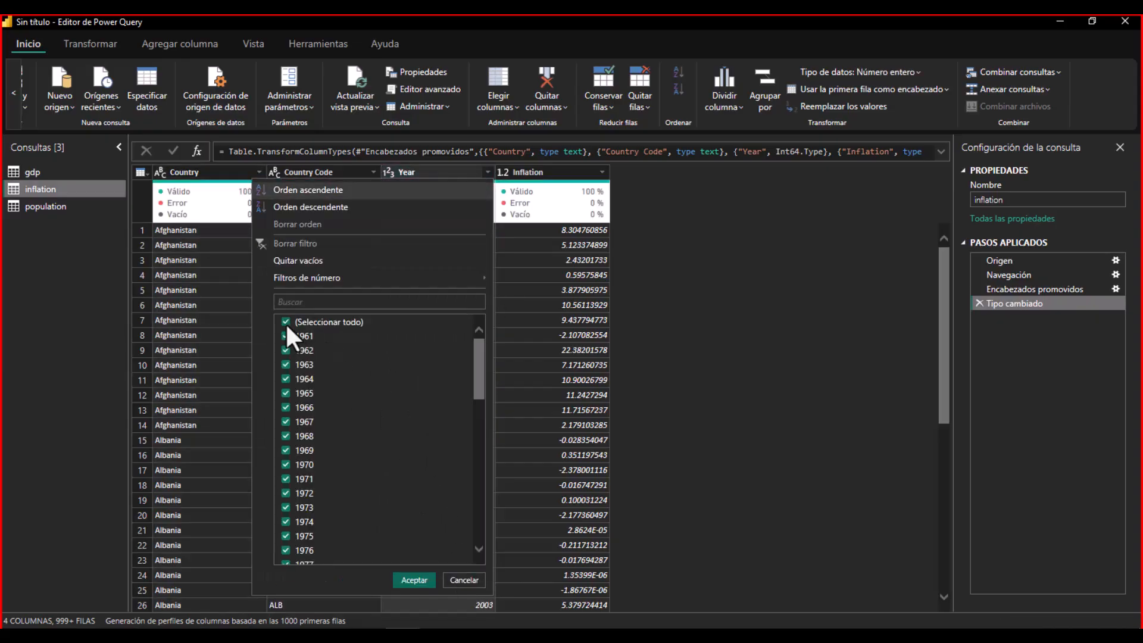
left_click(284, 323)
scroll(372, 444, "down", 12)
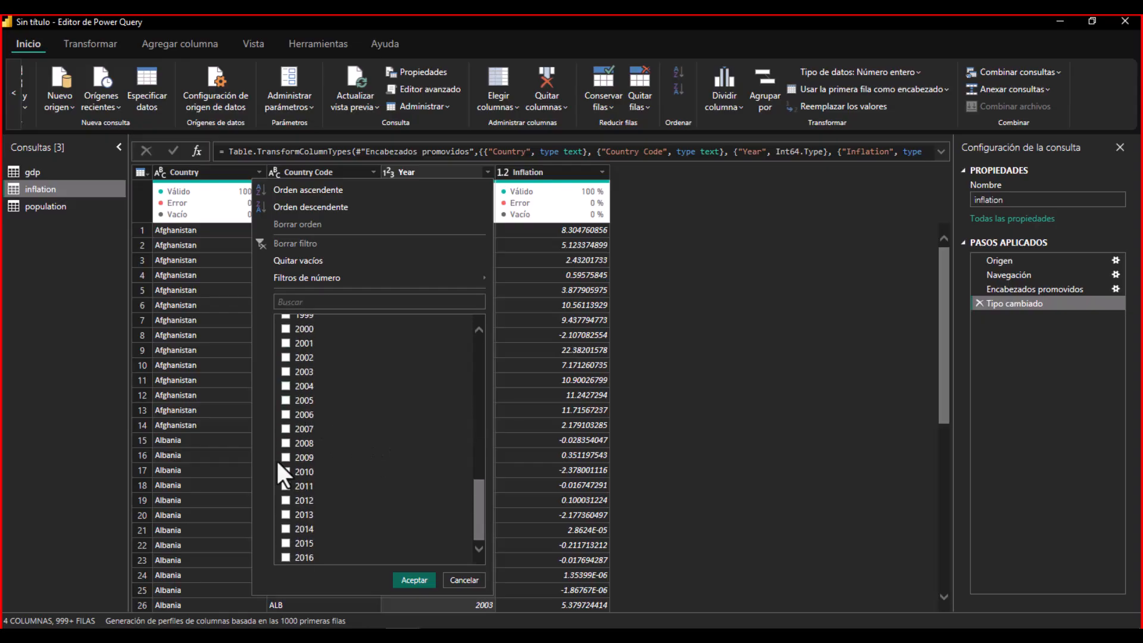
left_click(287, 472)
left_click(417, 581)
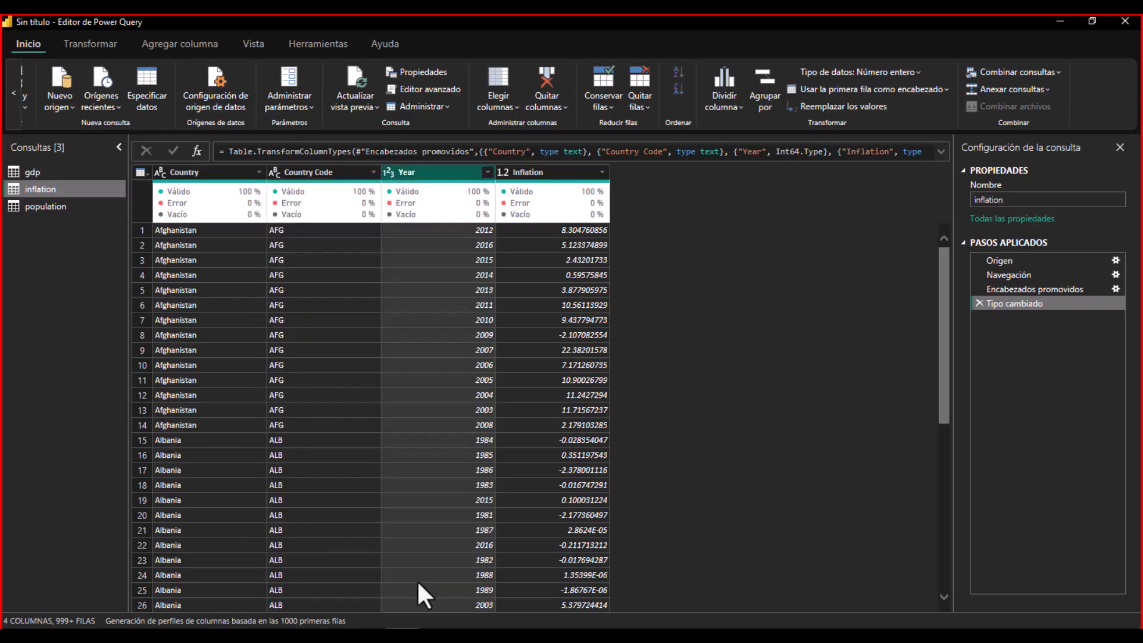
- Filter the gdp query's Year column so that only the 2010 rows are kept
left_click(36, 173)
left_click(485, 172)
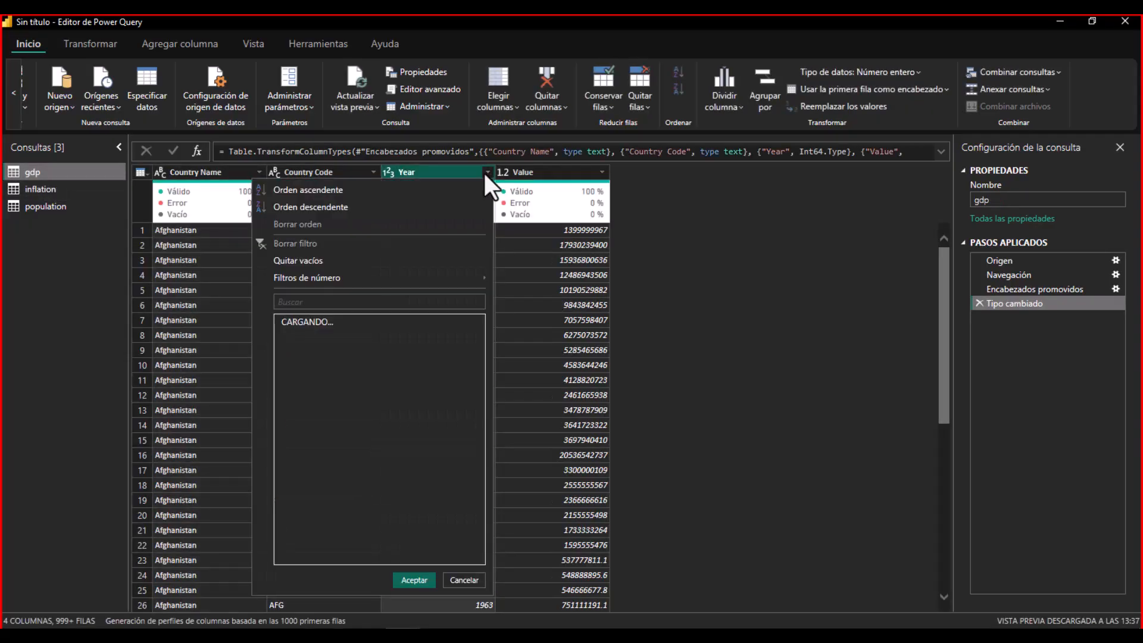
left_click(465, 581)
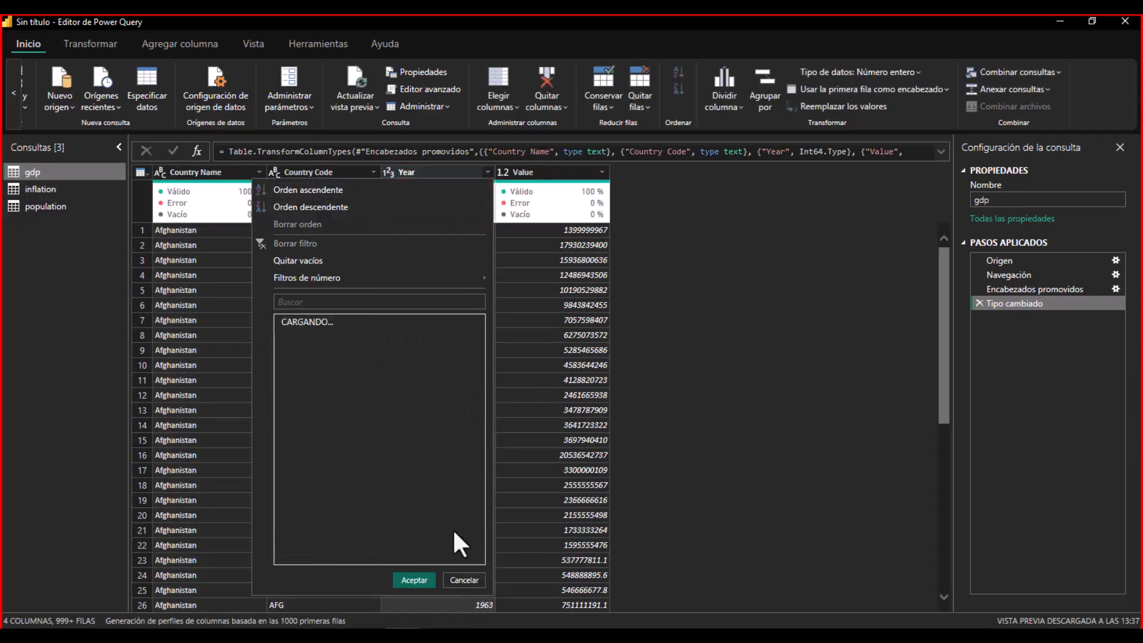
left_click(285, 321)
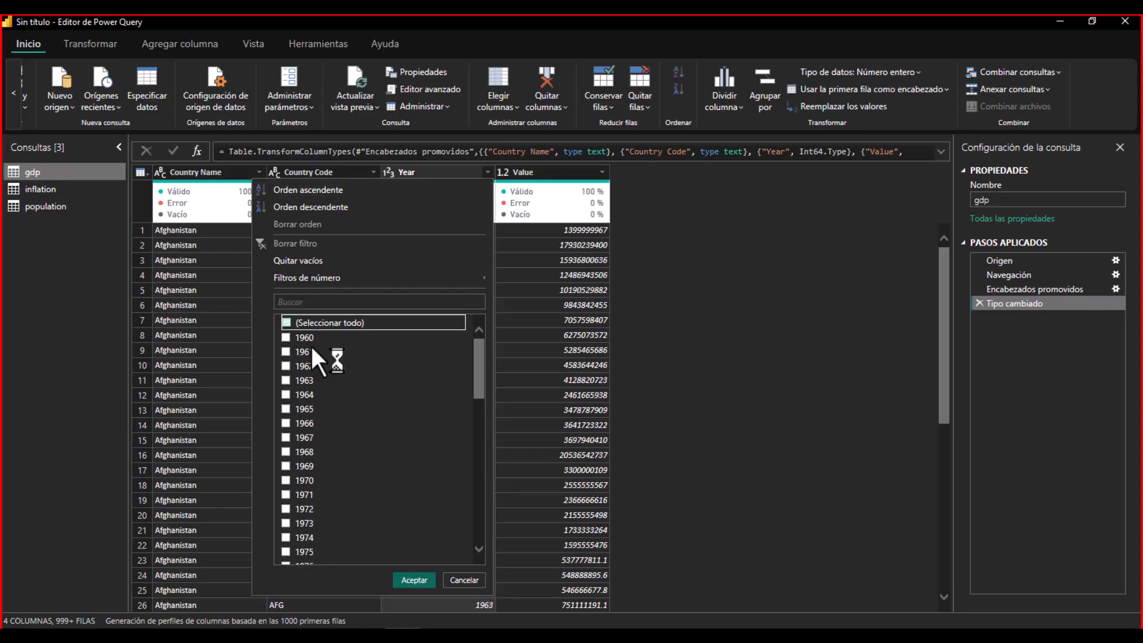
scroll(368, 431, "down", 13)
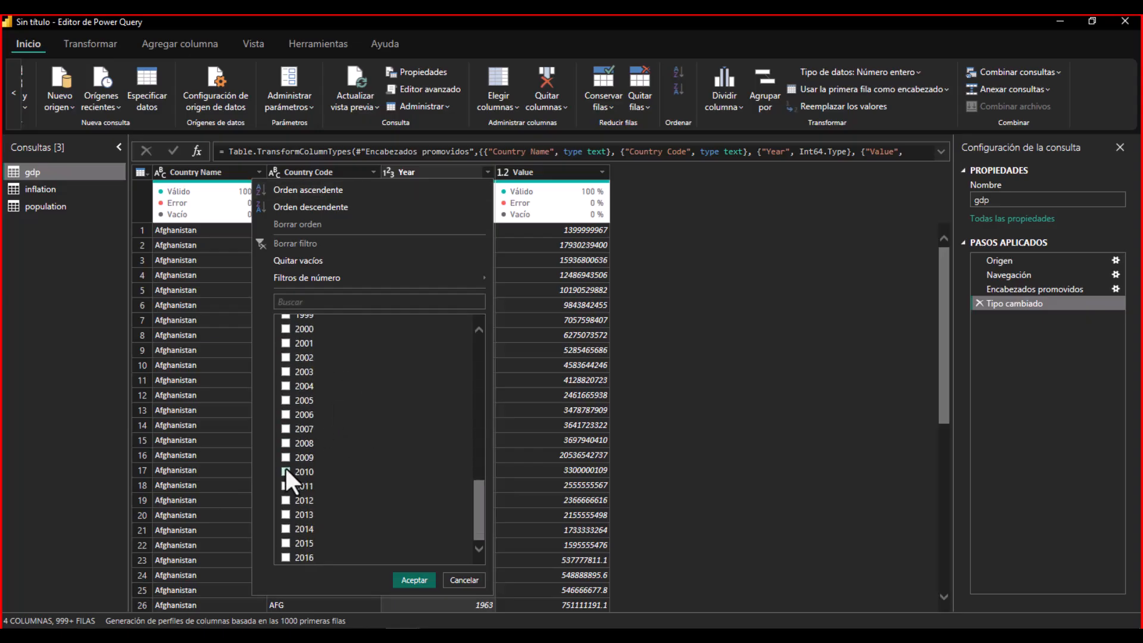
left_click(286, 471)
left_click(417, 580)
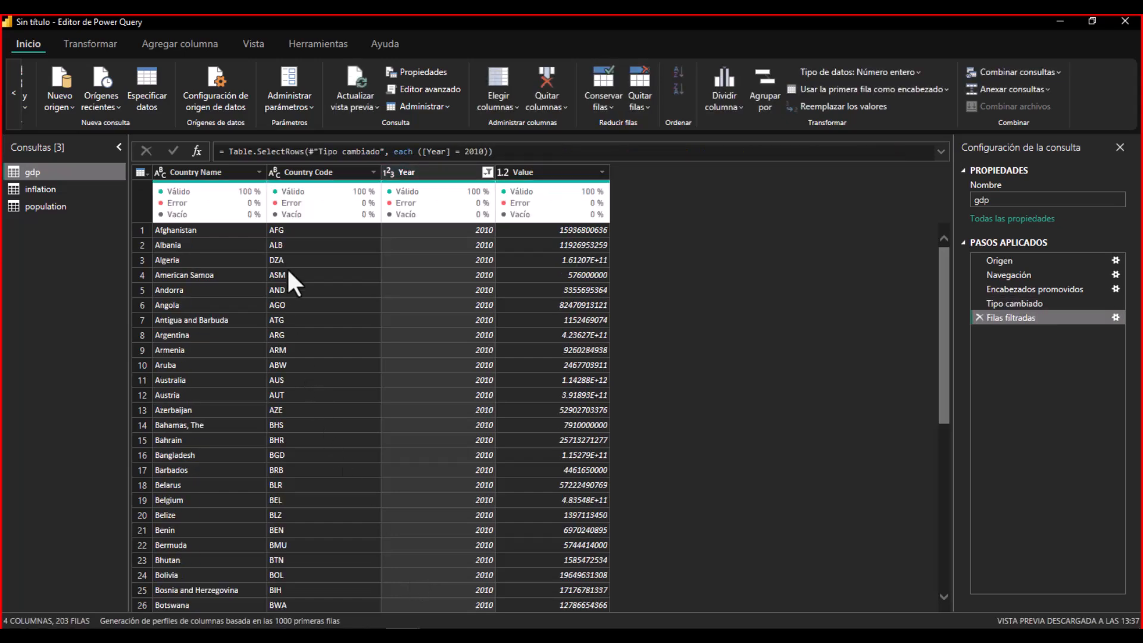
- Sort the gdp query by Country Name and the inflation query by Country, both in ascending order
left_click(259, 172)
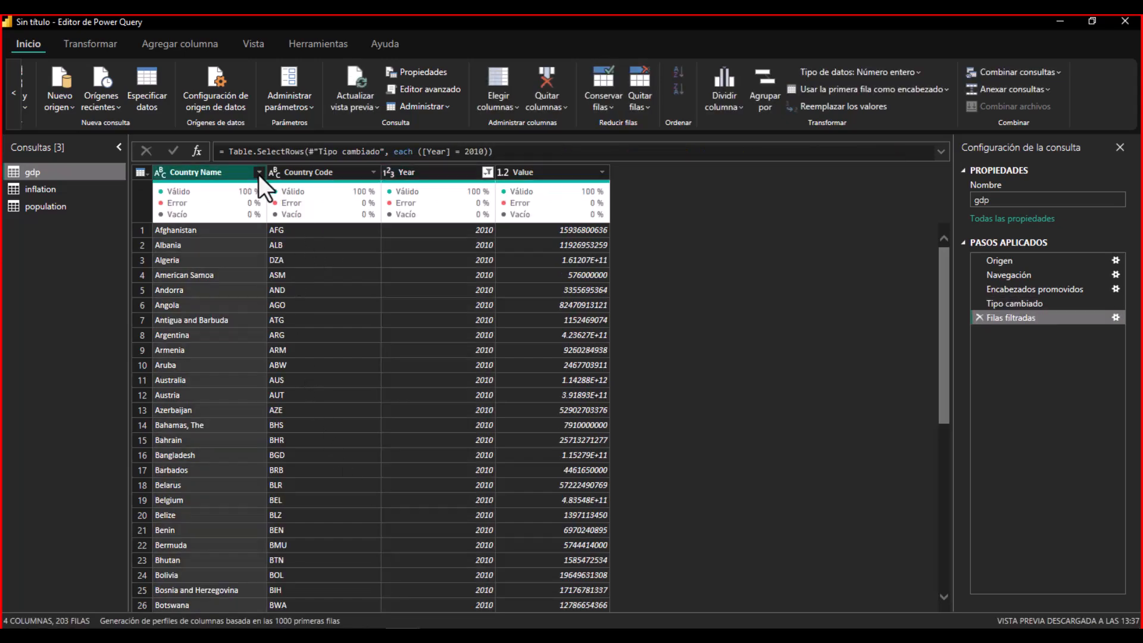
left_click(130, 195)
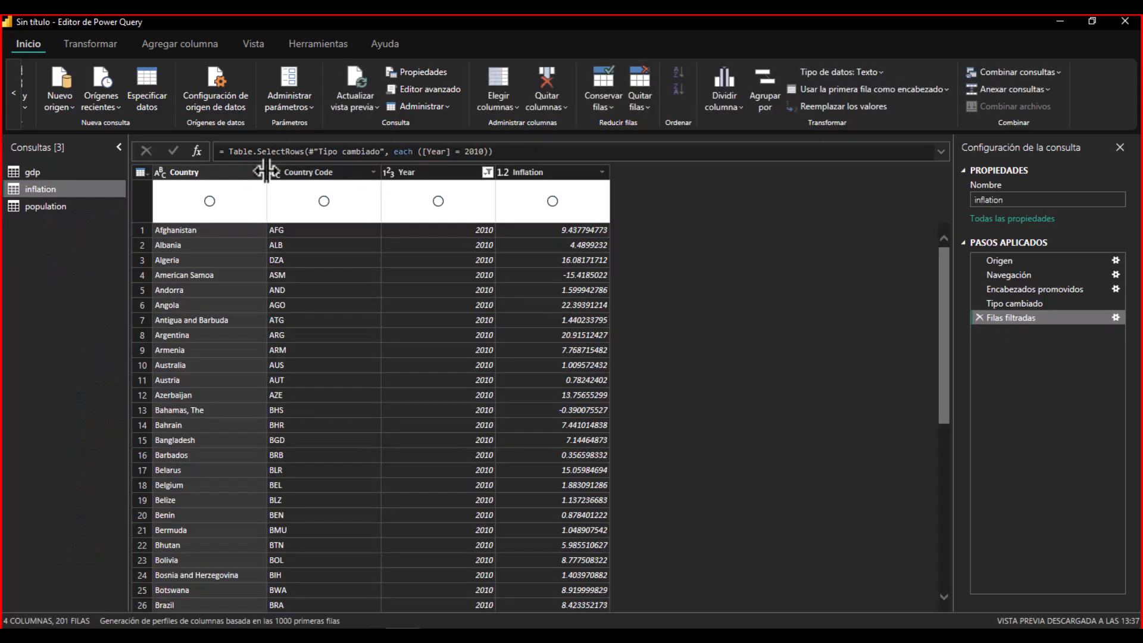
left_click(259, 172)
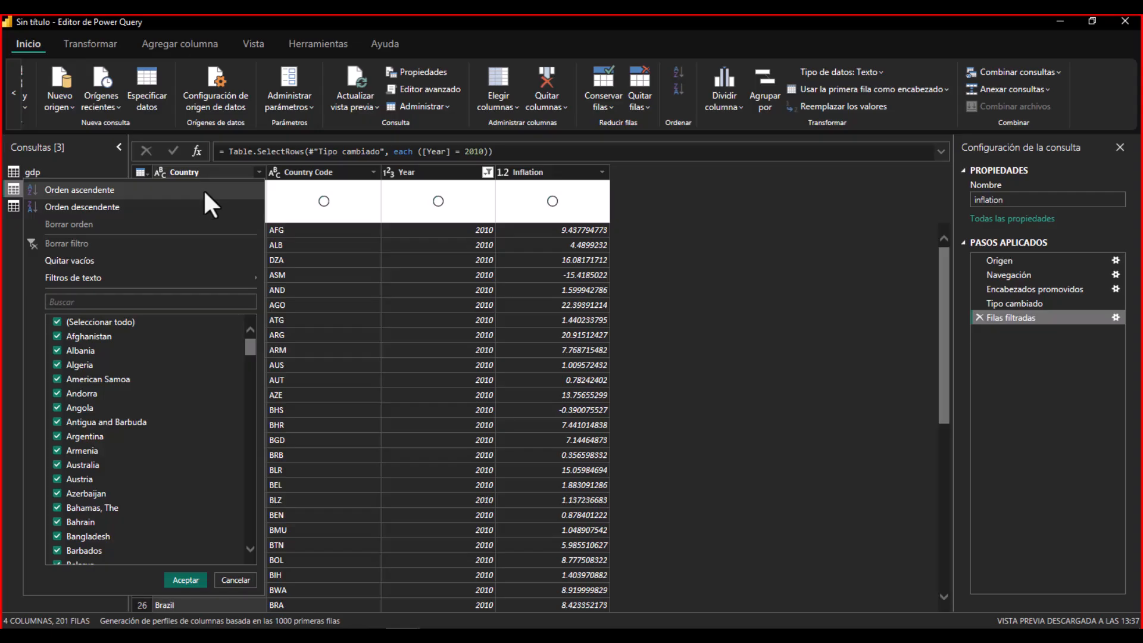
left_click(204, 186)
- Sort the population query by Country Name in ascending order and check the sorting of the gdp and inflation queries
left_click(72, 208)
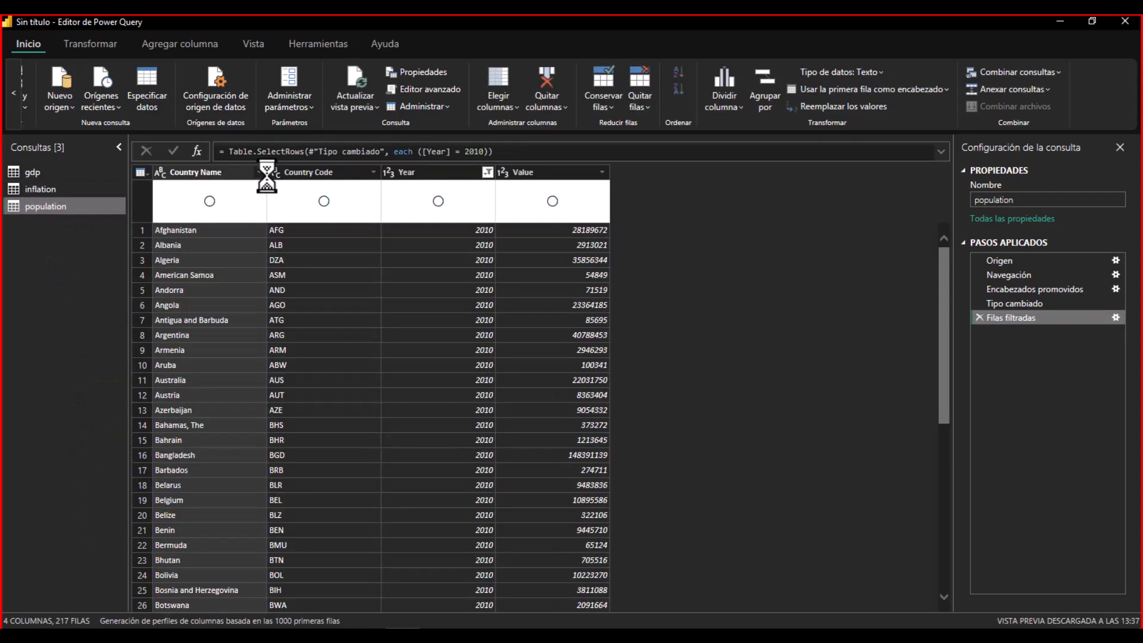
left_click(259, 173)
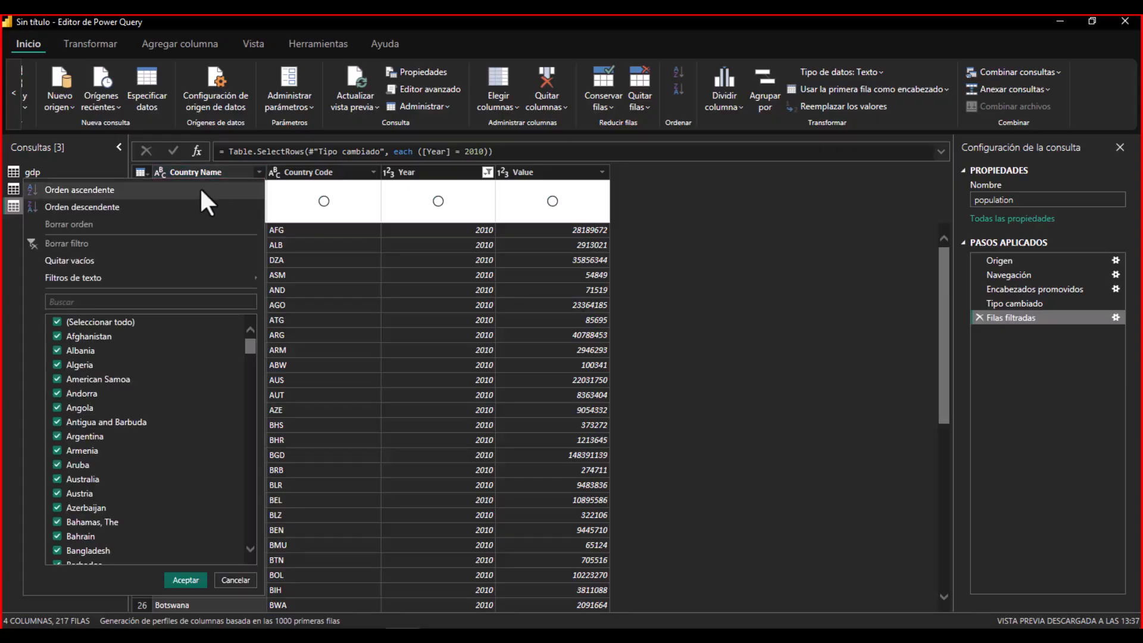
left_click(201, 188)
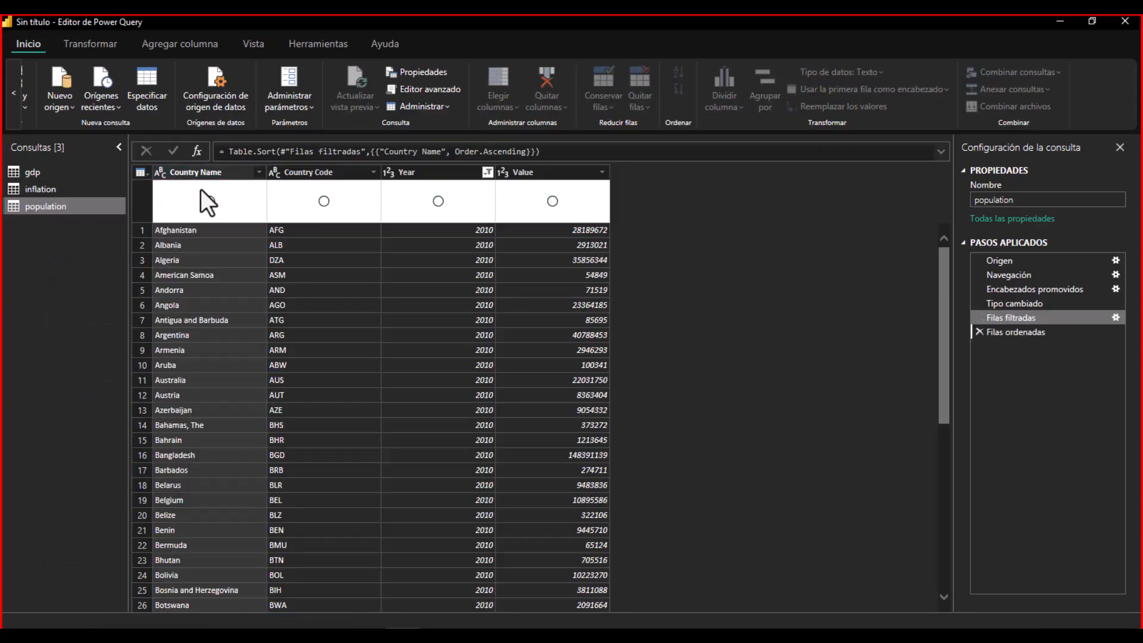
left_click(56, 173)
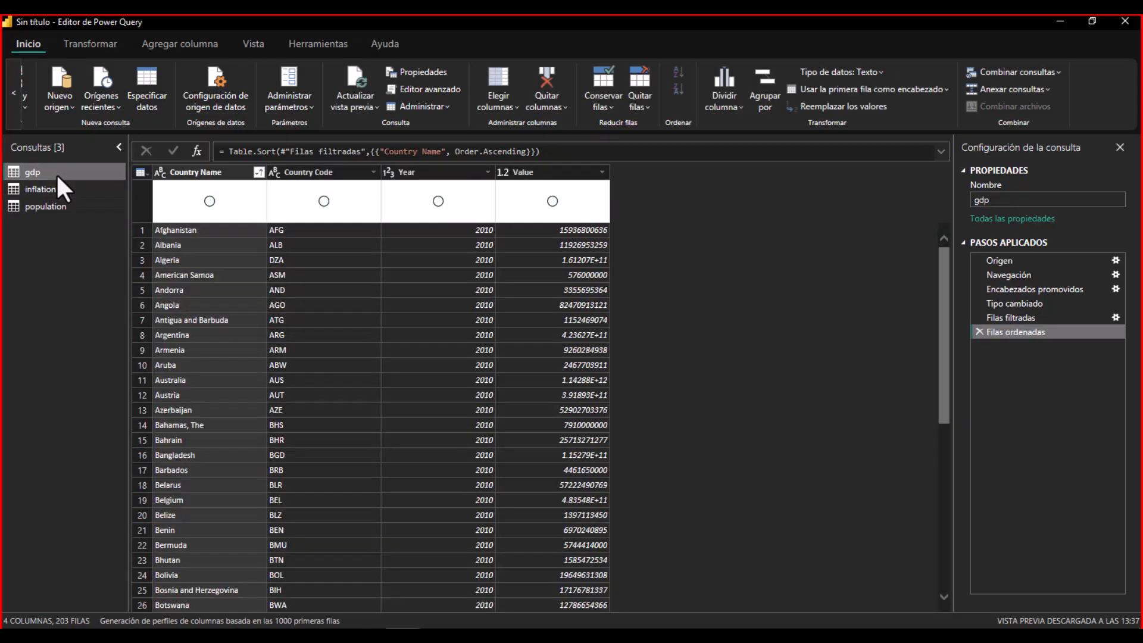
left_click(48, 188)
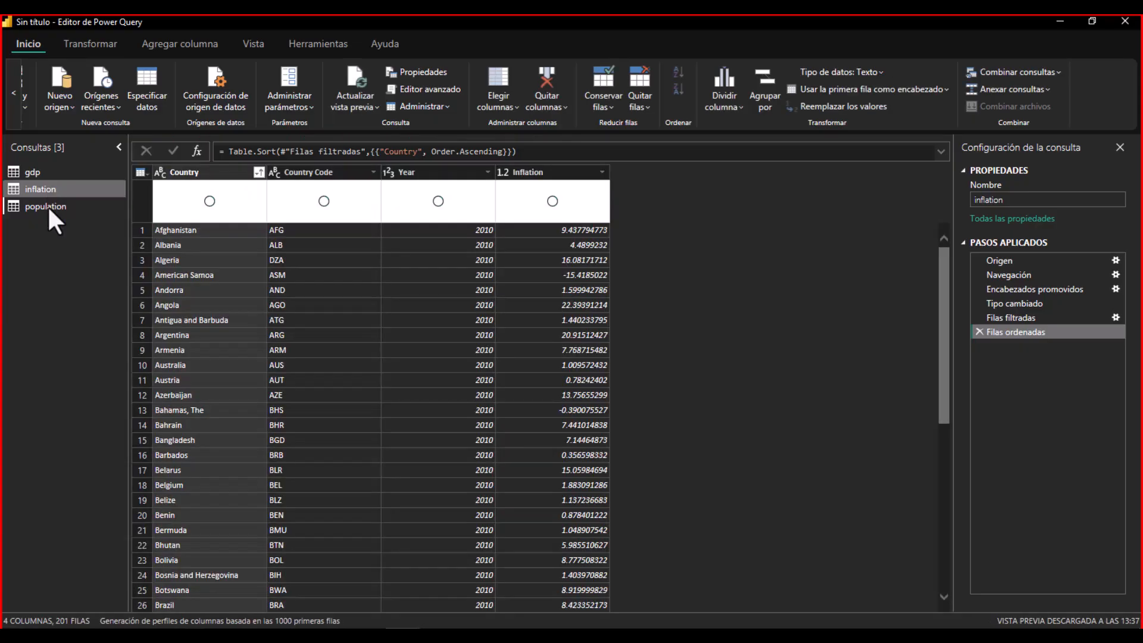
left_click(47, 205)
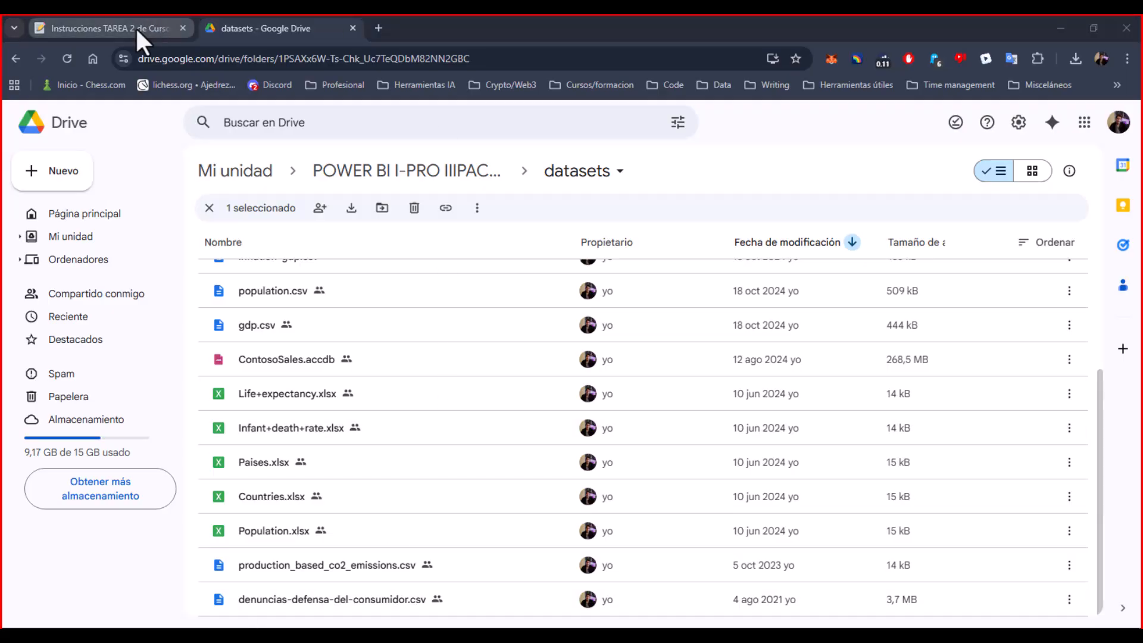
- Switch to the browser and read the query-combining section of the Tarea 2 instructions, especially the row-match check required before accepting the merge
left_click(134, 27)
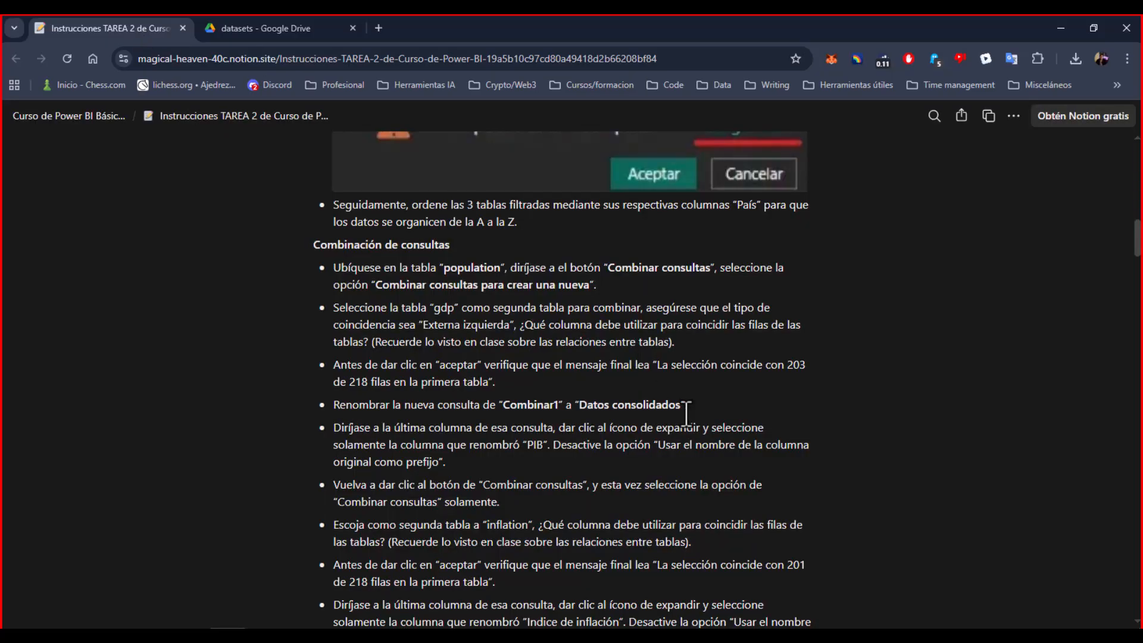
double_click(359, 382)
left_click(480, 381)
left_click_drag(497, 382, 339, 367)
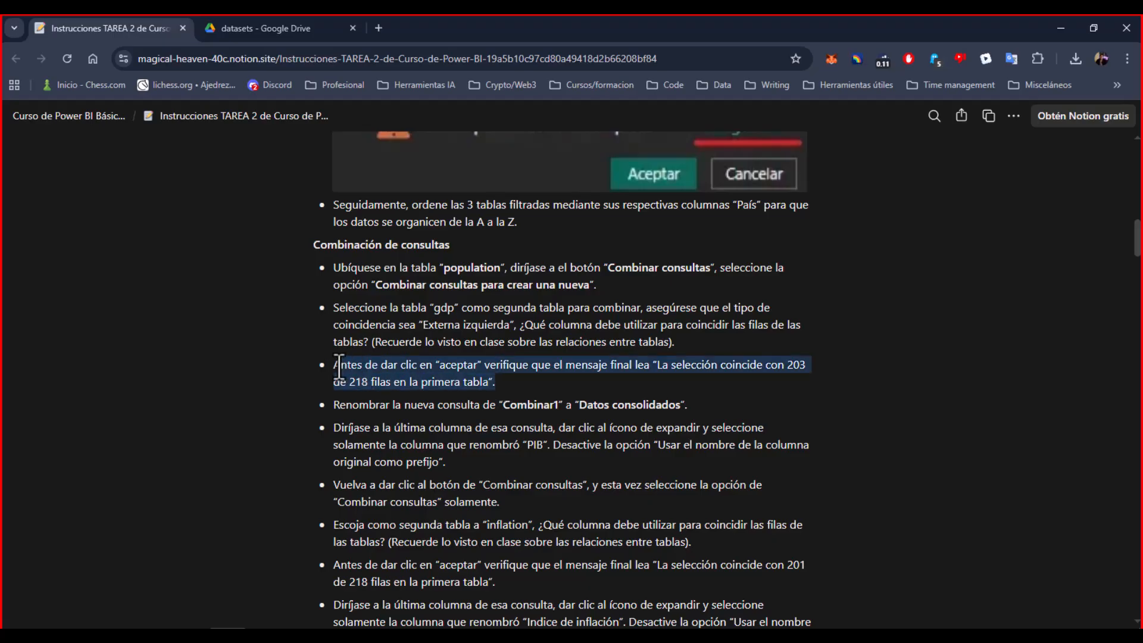
left_click(1061, 27)
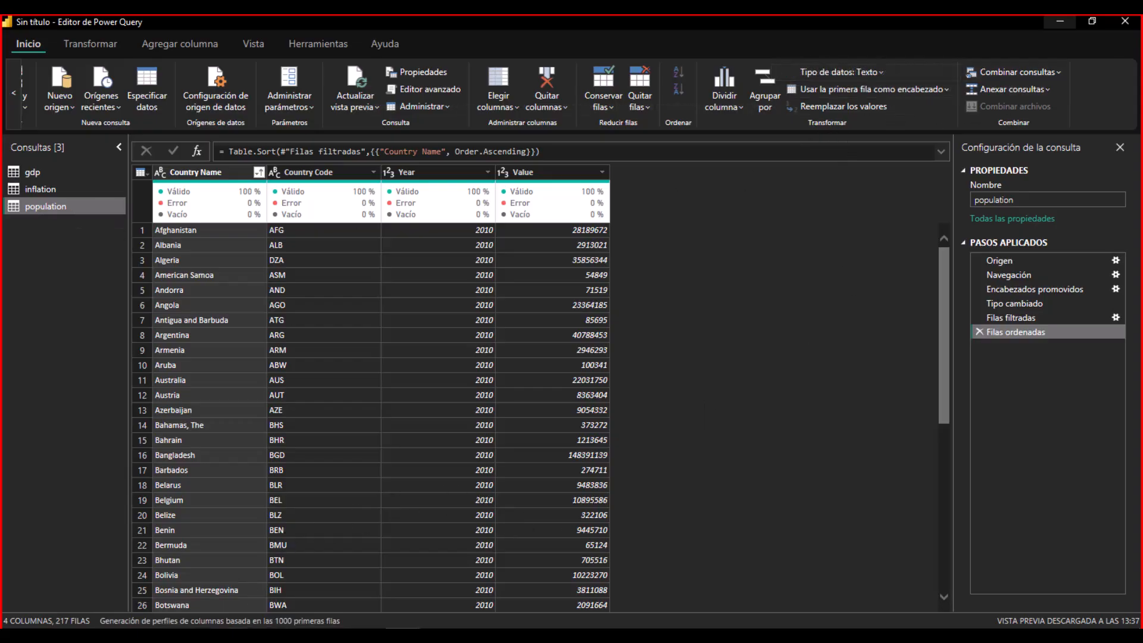
left_click(228, 634)
left_click(374, 364)
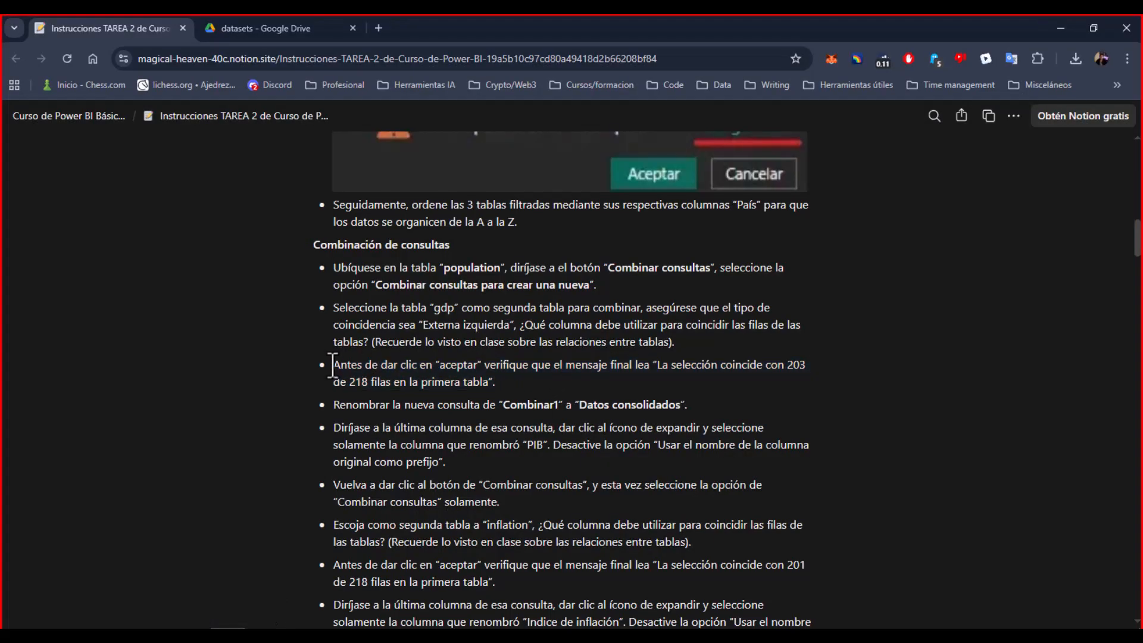
double_click(359, 381)
left_click(1073, 19)
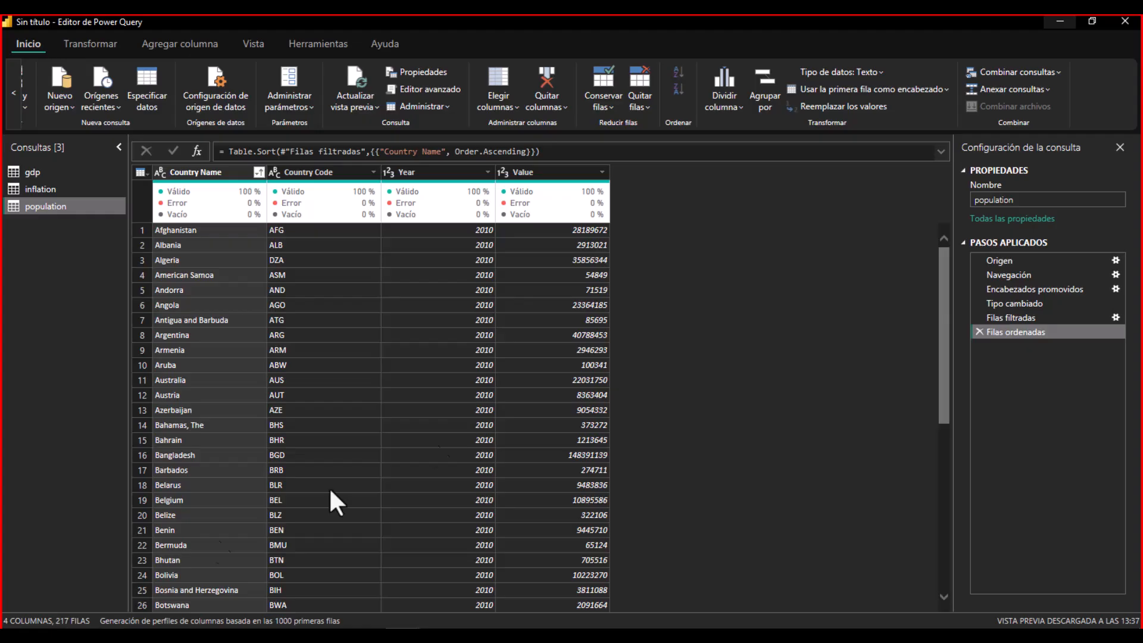
- Start merging population as a new query with gdp as the second table, checking the merge instructions in the browser
left_click(1010, 66)
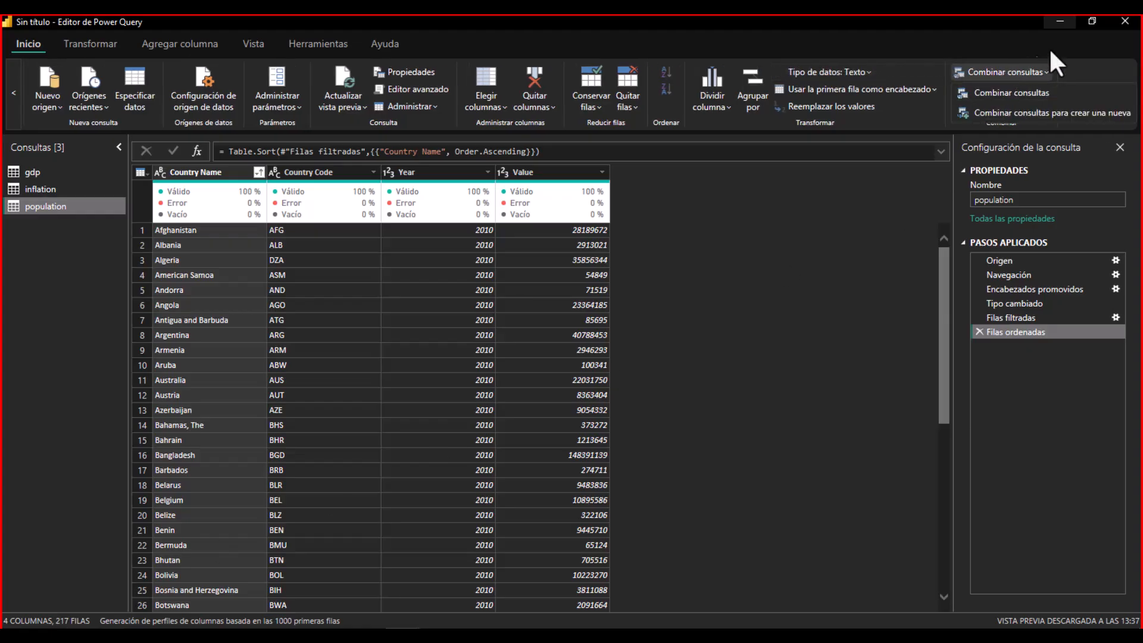
left_click(1012, 112)
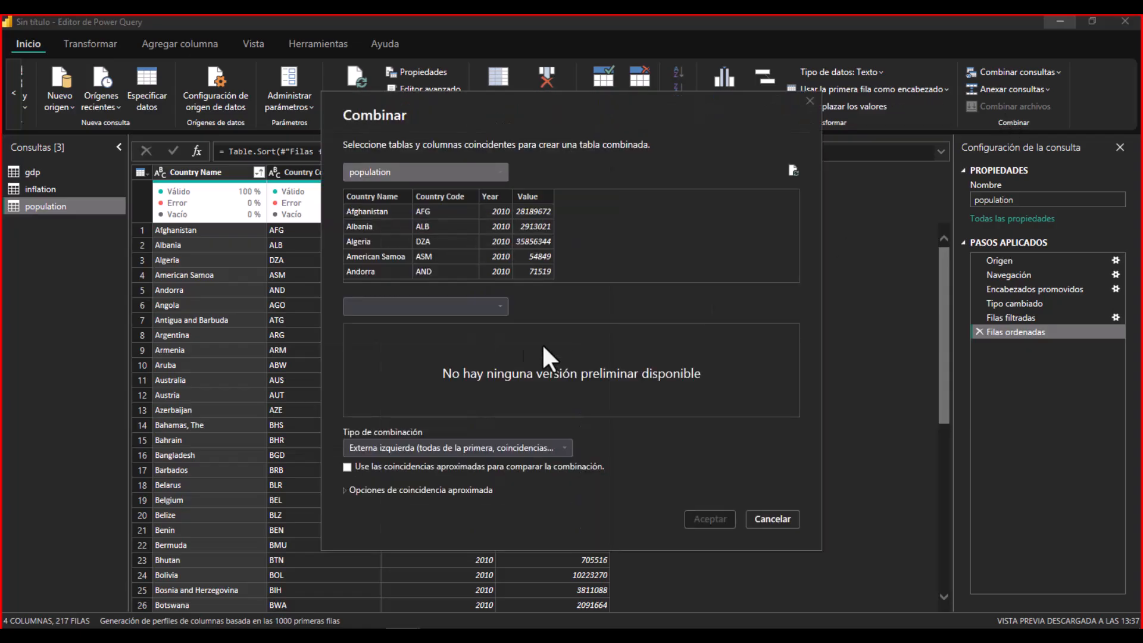
left_click(488, 308)
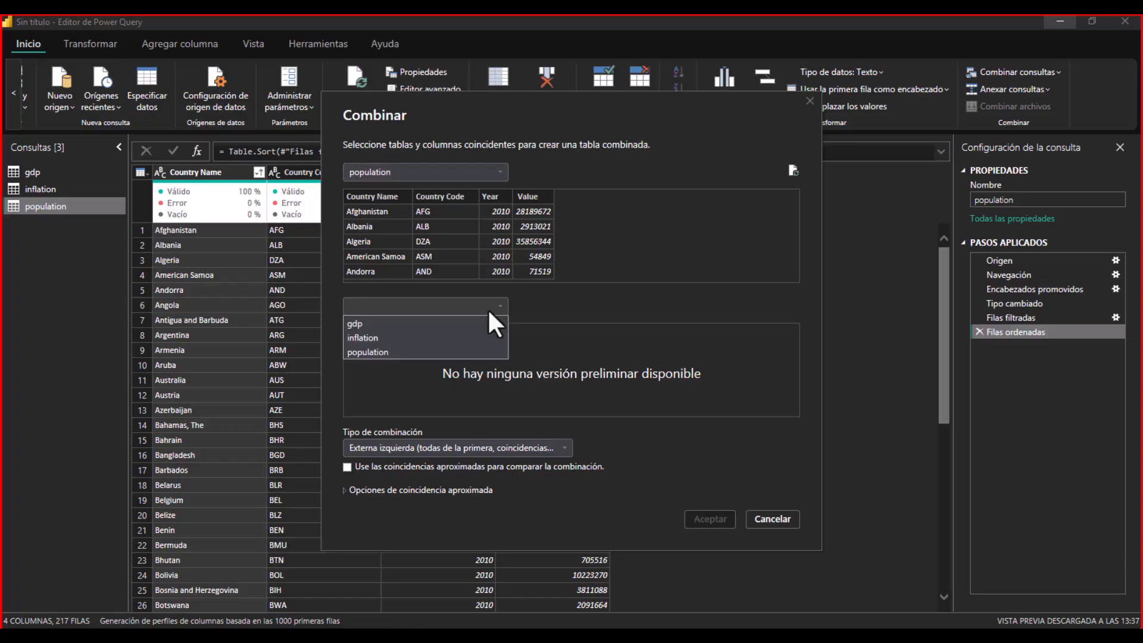
left_click(366, 320)
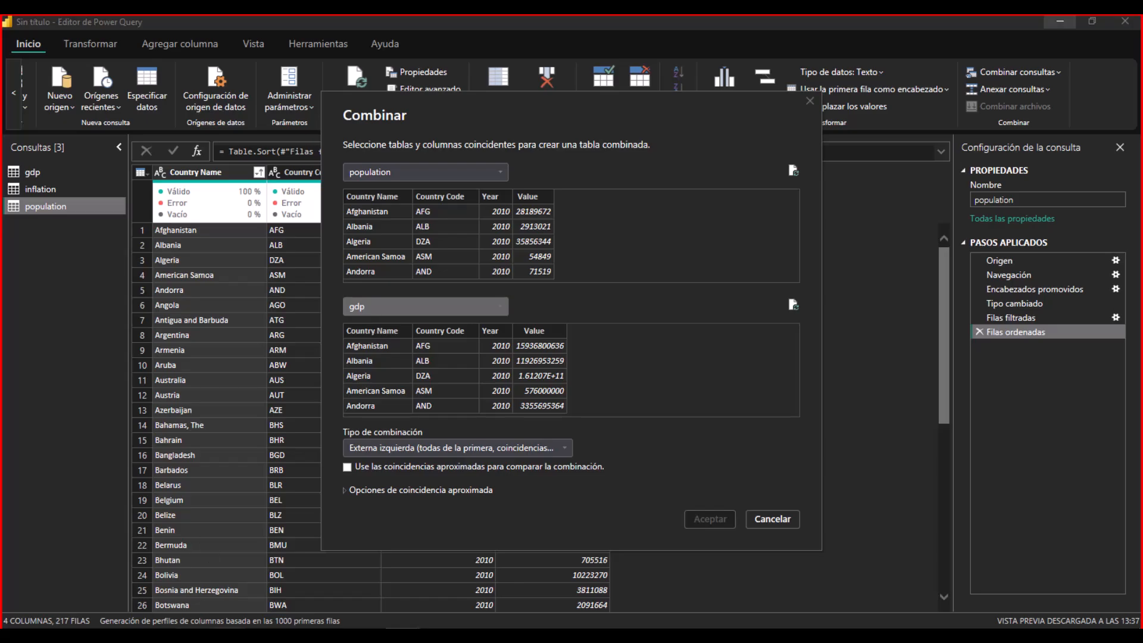
key("alt+Tab")
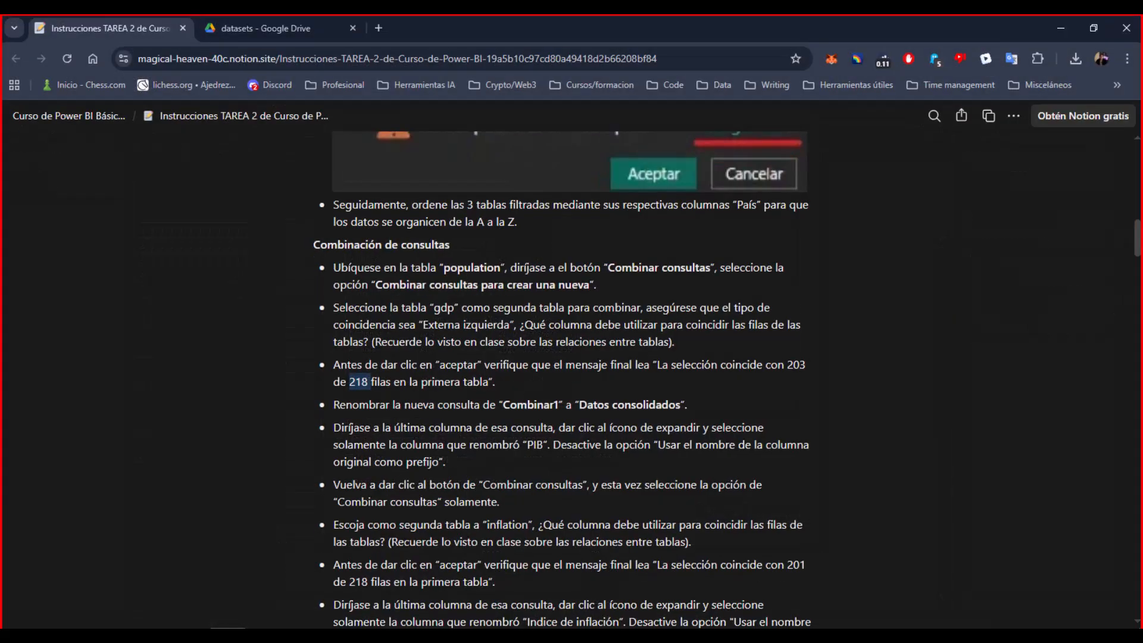
key("alt+Tab")
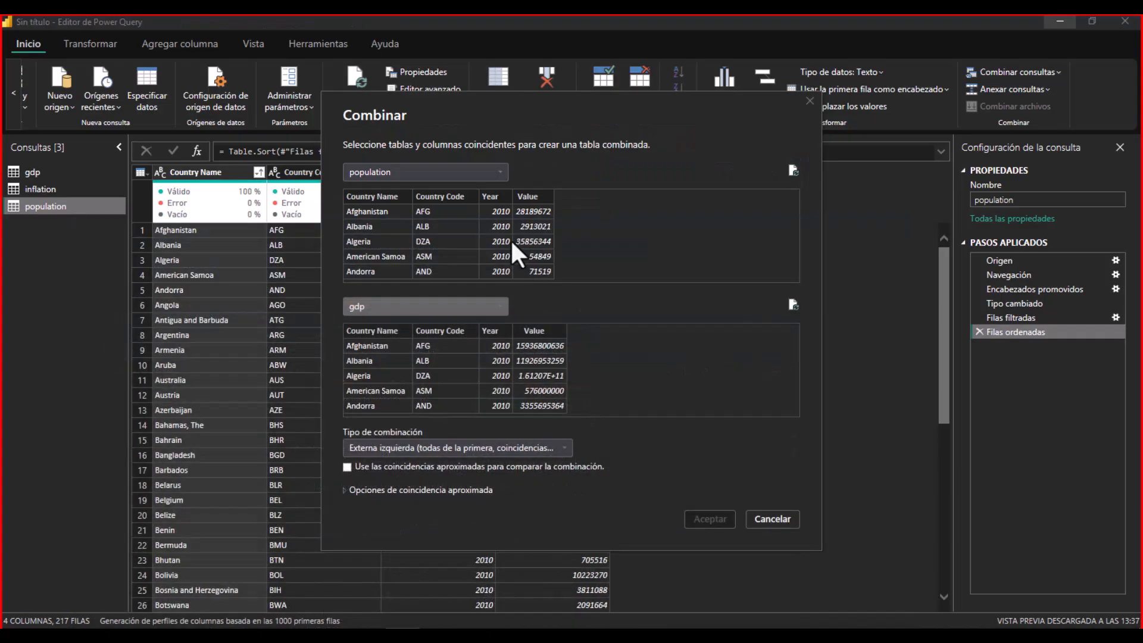
- Compare the row matches between population and gdp using Country Name and Country Code as the matching columns
left_click(372, 196)
left_click(367, 329)
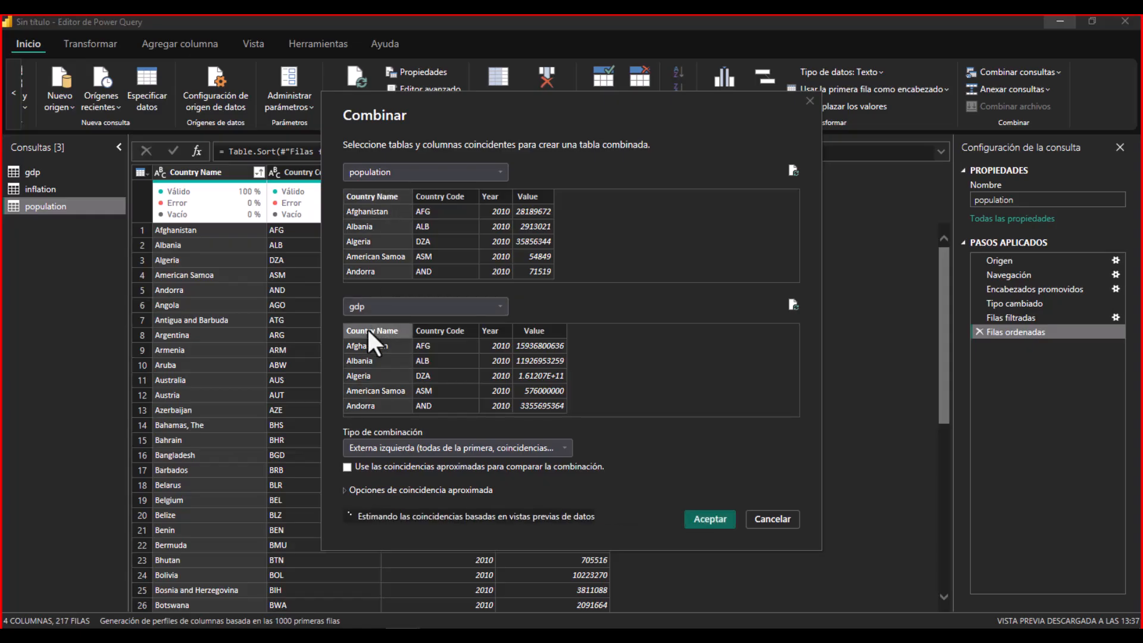
left_click(445, 197)
left_click(435, 332)
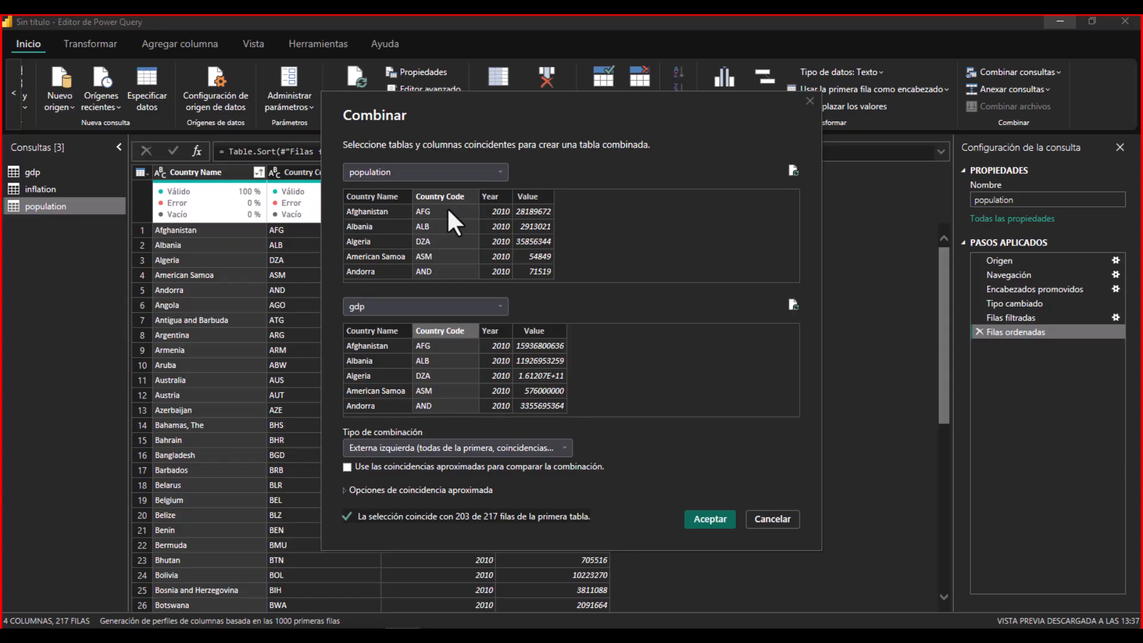
- Reselect population and gdp as the merge tables and try matching them on Country Name again
left_click(455, 170)
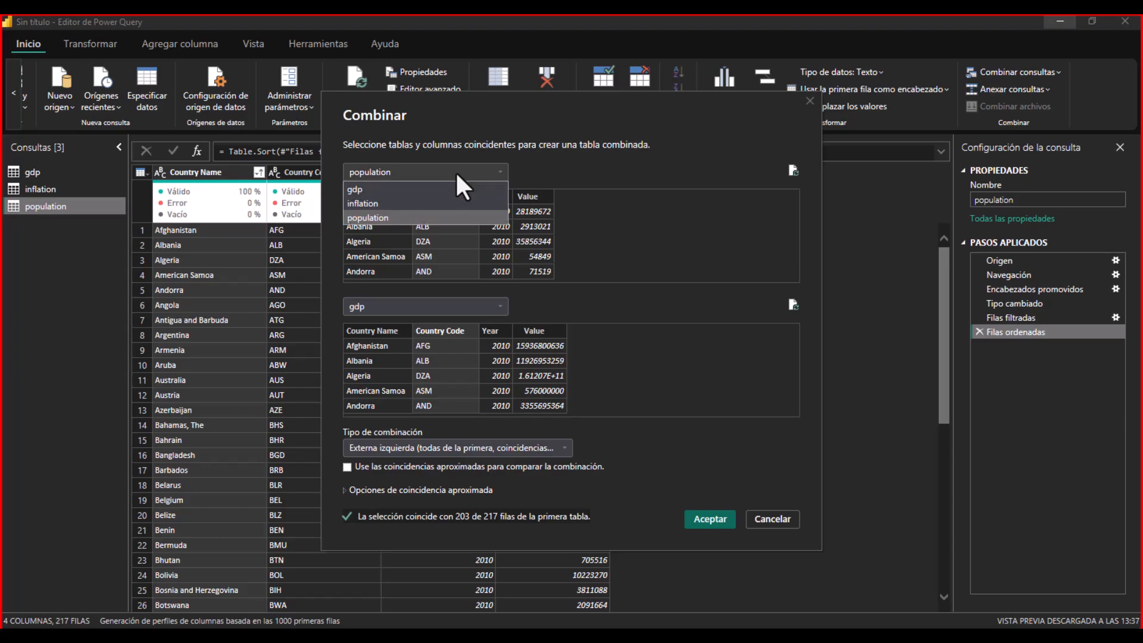
left_click(373, 212)
left_click(381, 302)
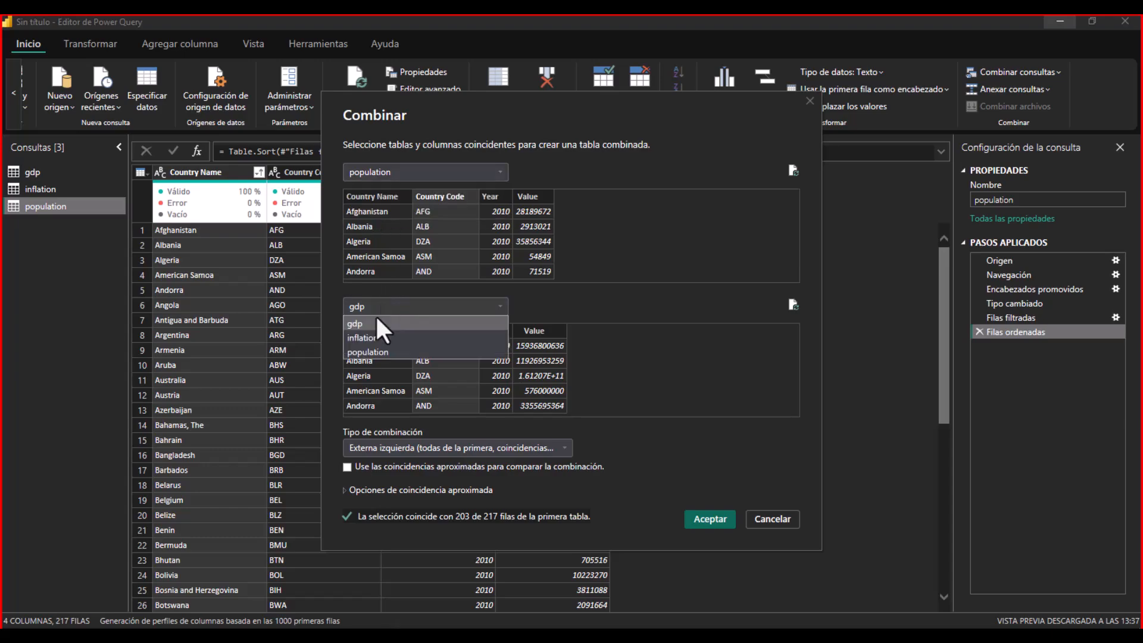
left_click(367, 324)
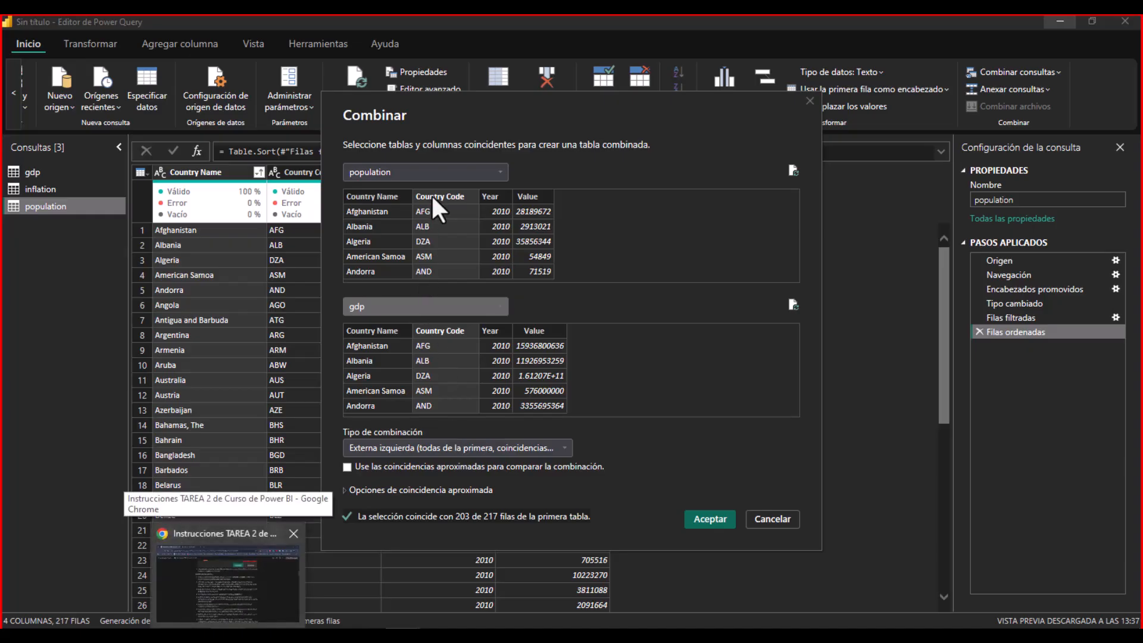
left_click(381, 197)
left_click(371, 329)
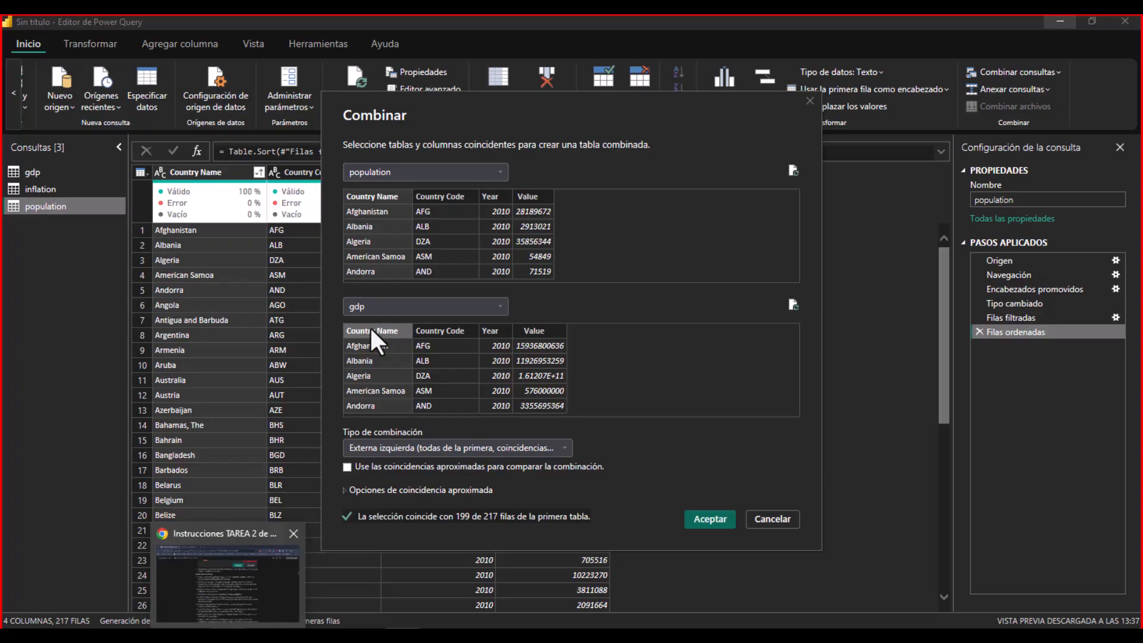
- Match population and gdp on Country Code and create the new query with the left outer merge
left_click(434, 199)
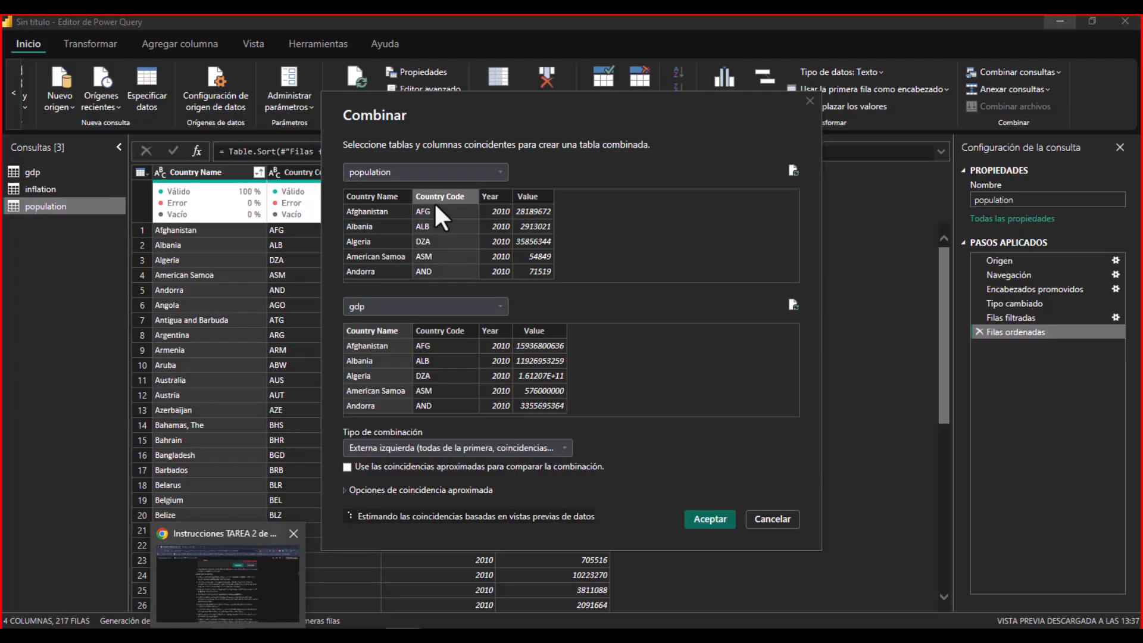
left_click(444, 329)
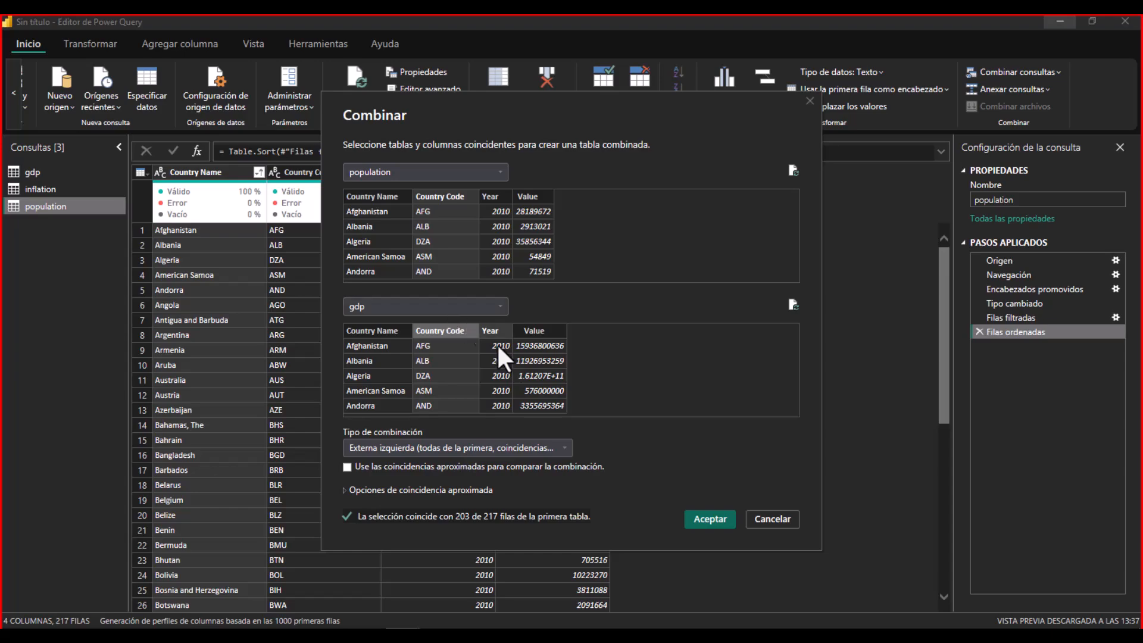
left_click(709, 521)
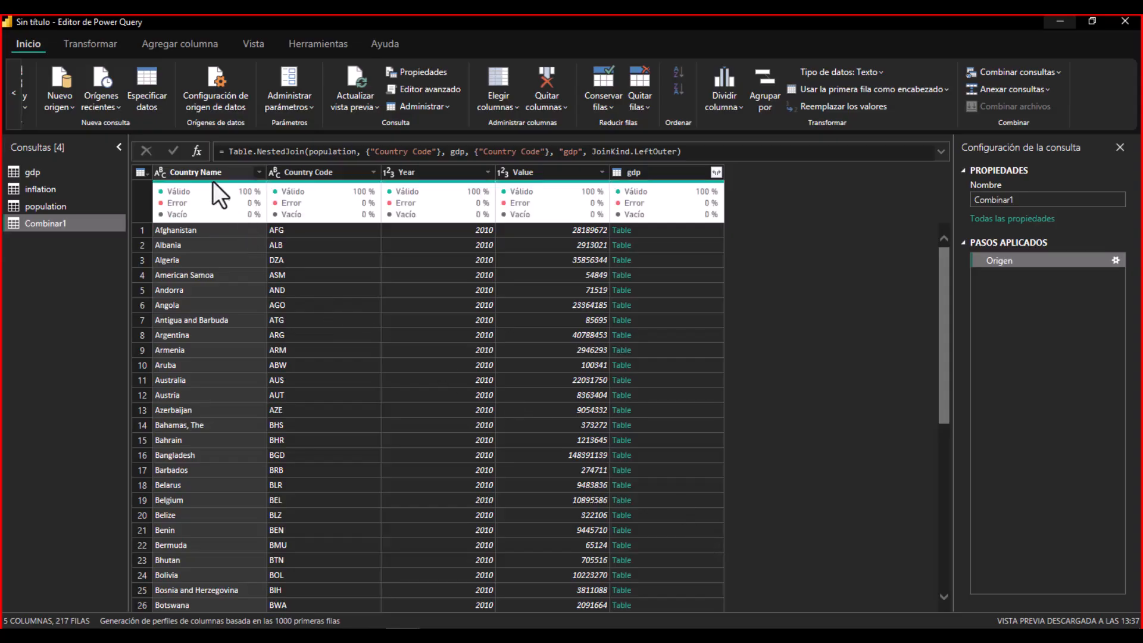
- Expand the merged gdp column to only its Value field, without using the original column name as a prefix
left_click(716, 173)
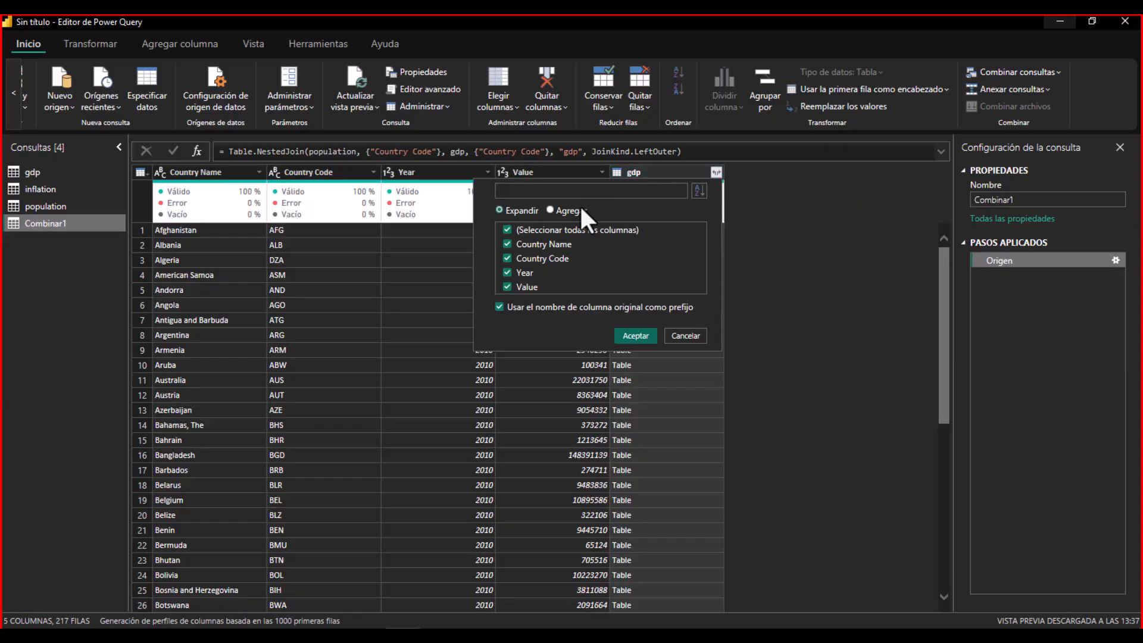
left_click(498, 306)
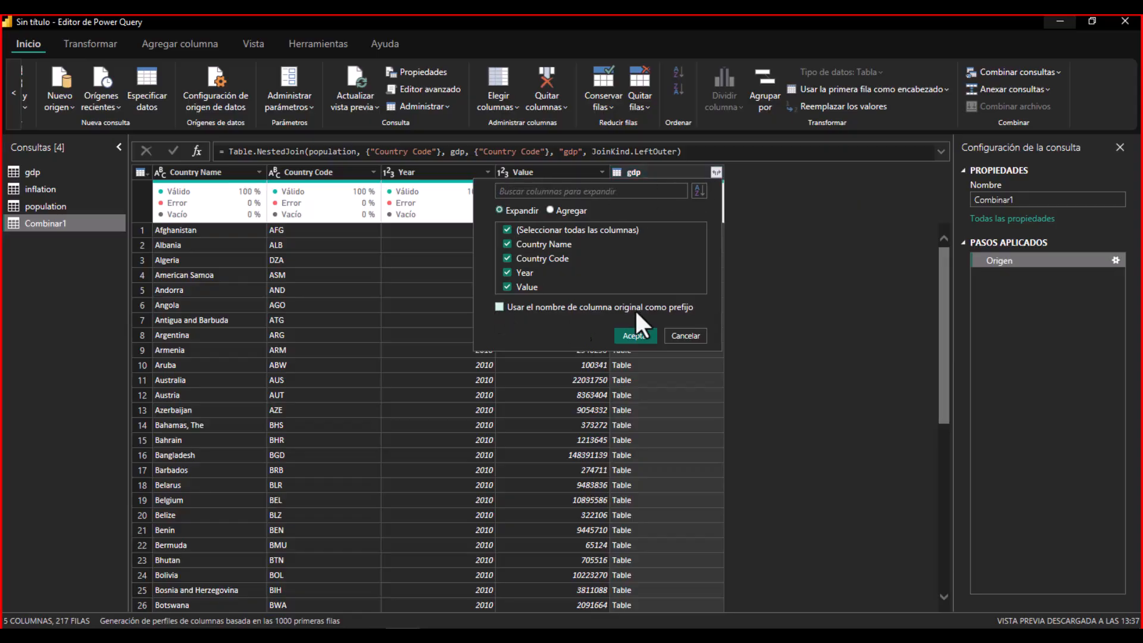
left_click(505, 230)
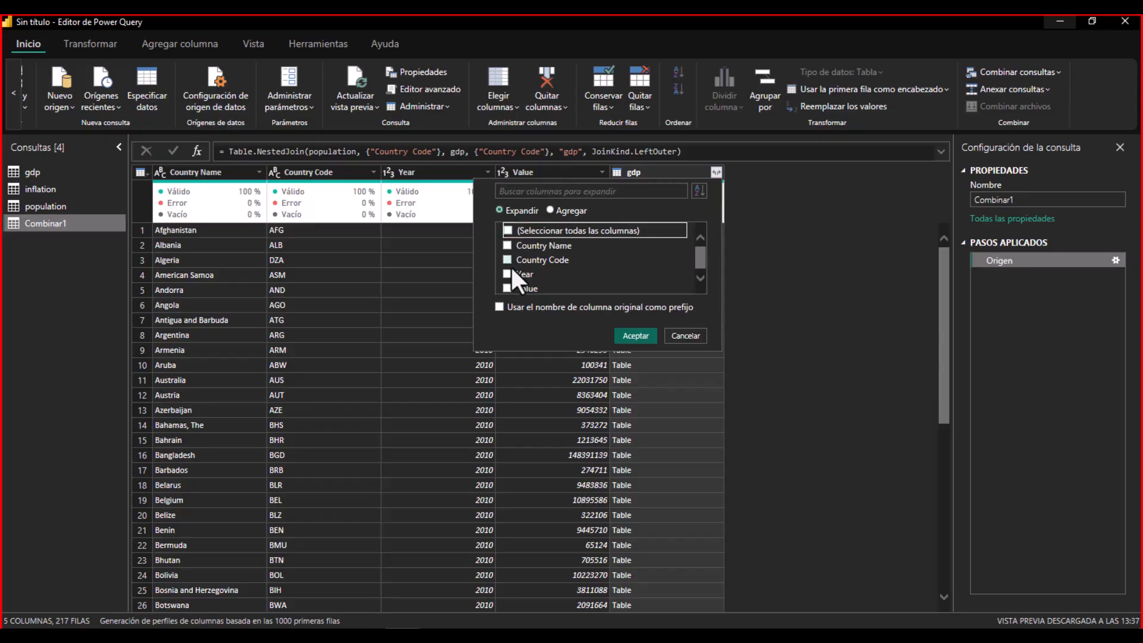
left_click(508, 288)
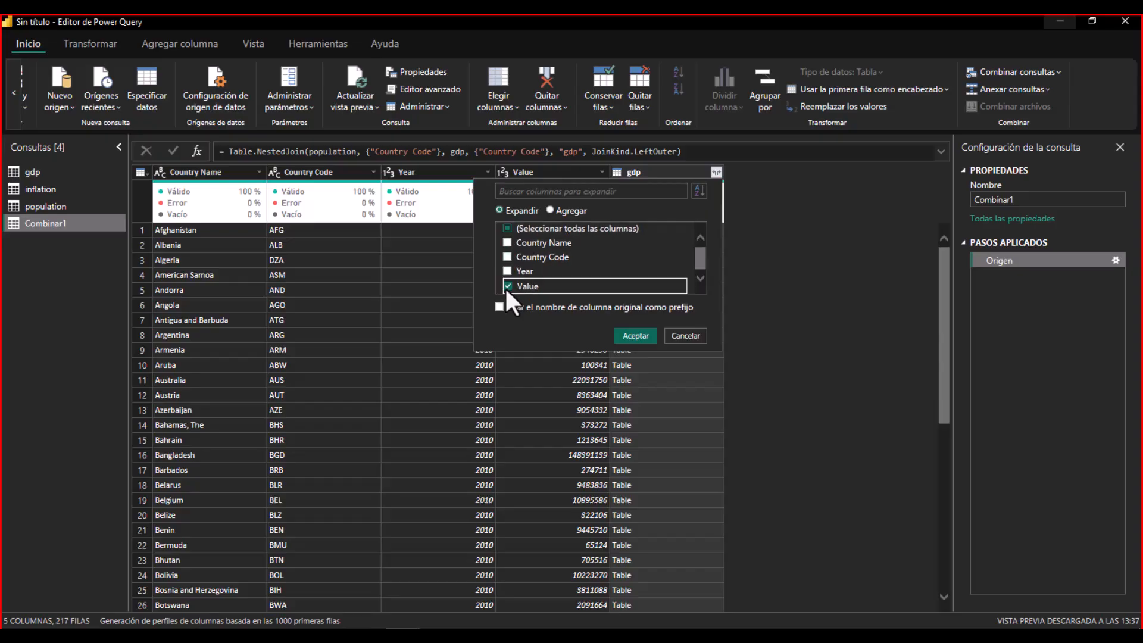
left_click(634, 335)
left_click(634, 335)
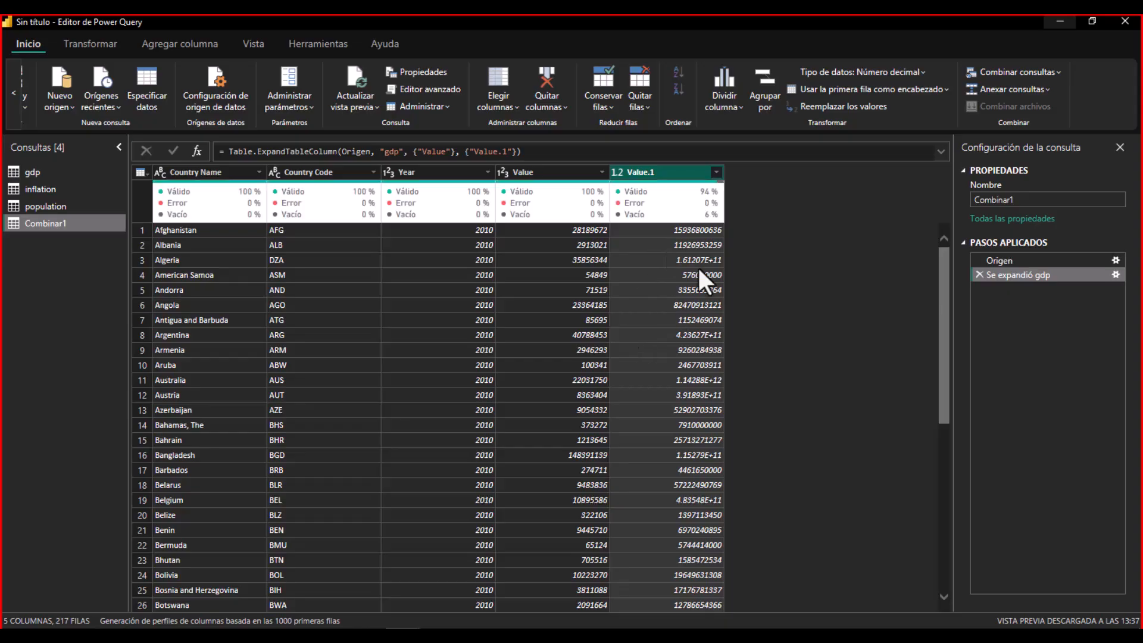
- Rename the Value column to Población and the Value.1 column to PIB in the merged query
double_click(538, 177)
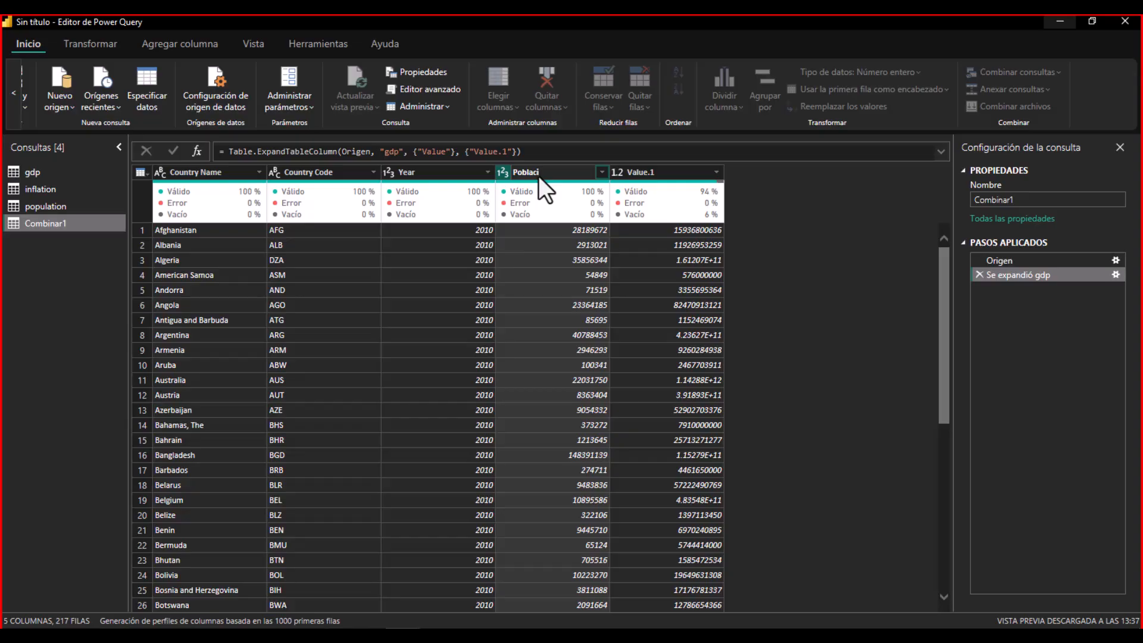
key("Return")
left_click(644, 174)
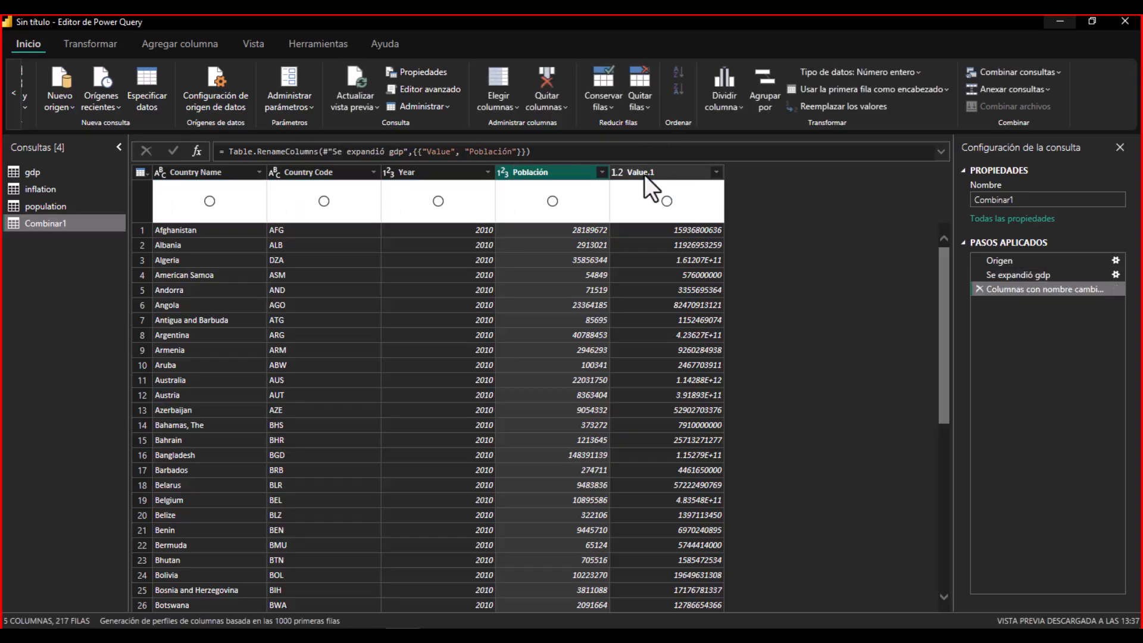
double_click(644, 173)
type("PIB")
key("Return")
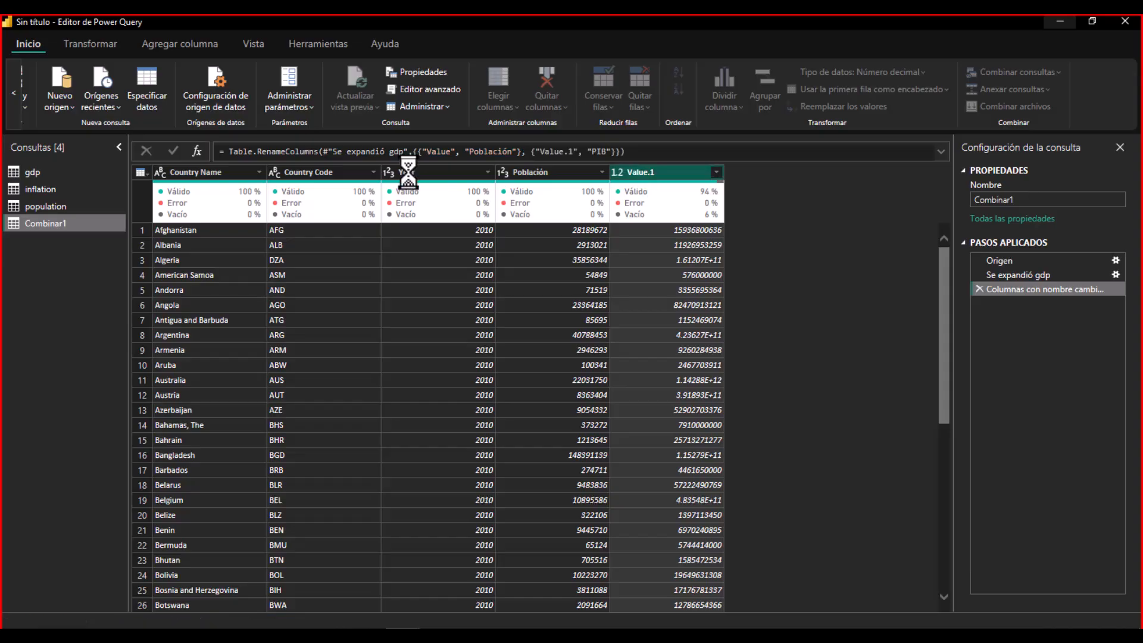
- Remove the Year column from the merged query
left_click(408, 172)
right_click(408, 173)
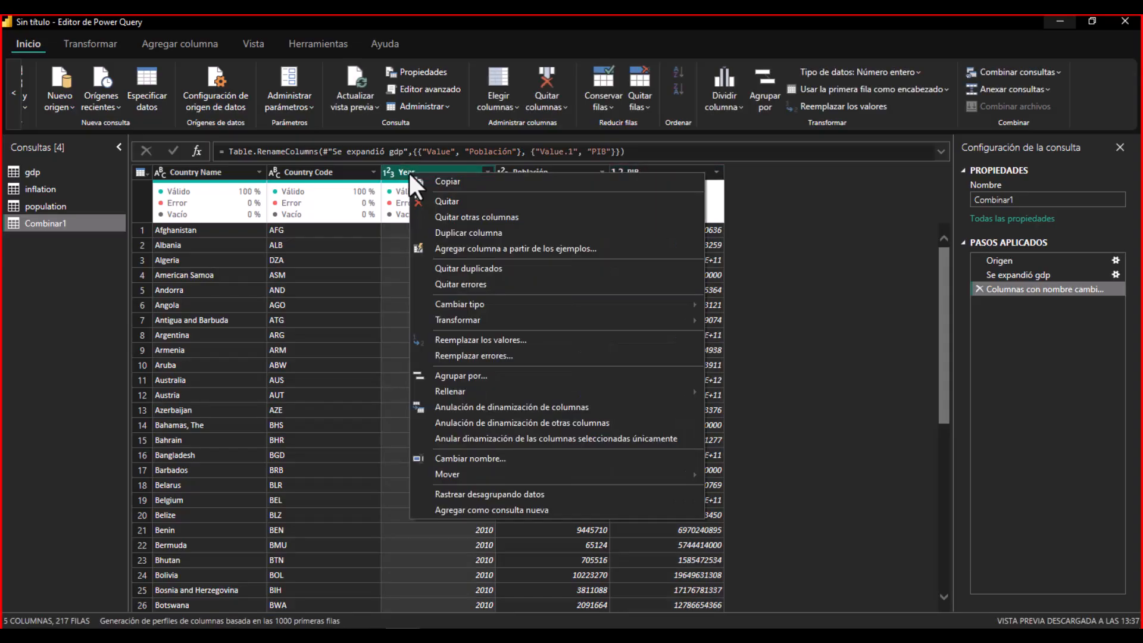
left_click(456, 202)
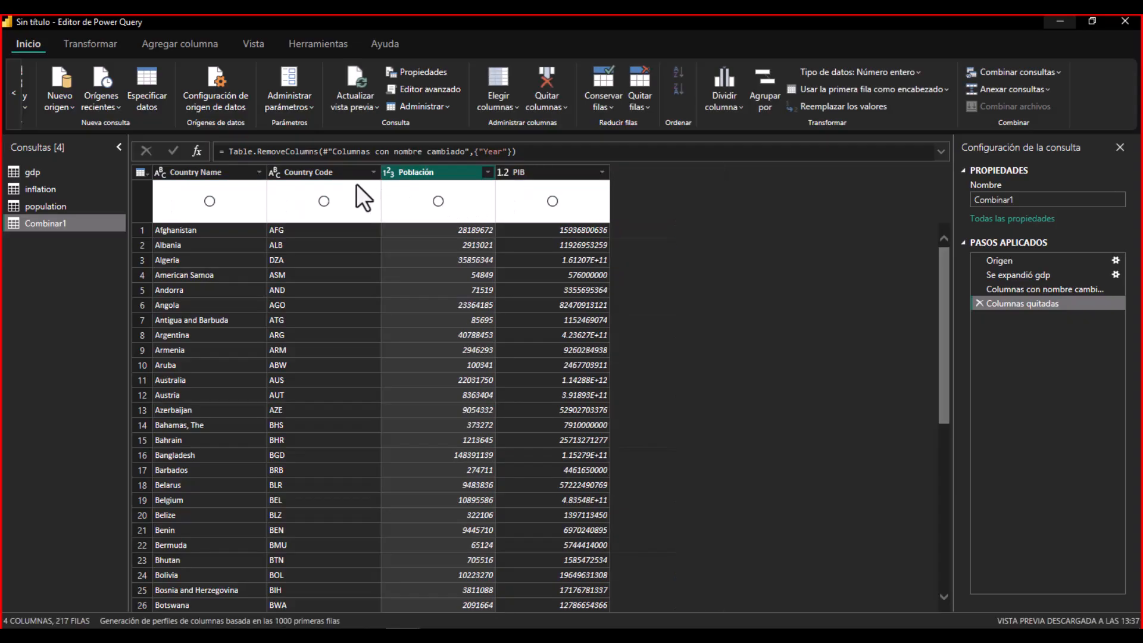
- Rename the Country Code column to "Código de país" and the Country Name column to "País"
double_click(306, 172)
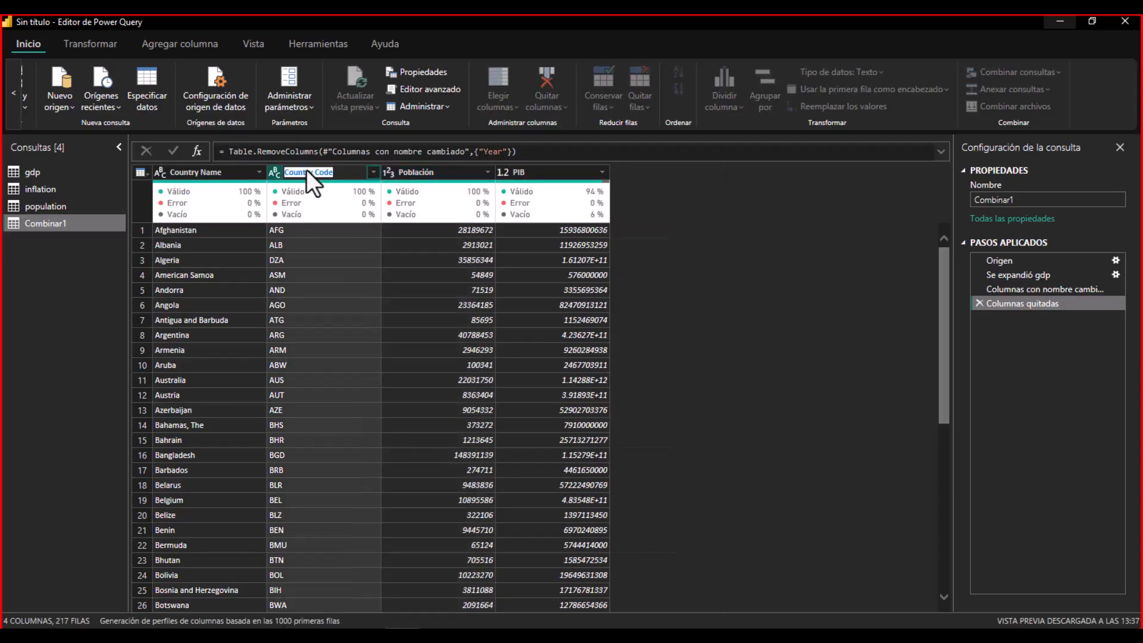
type("Código de país")
key("Return")
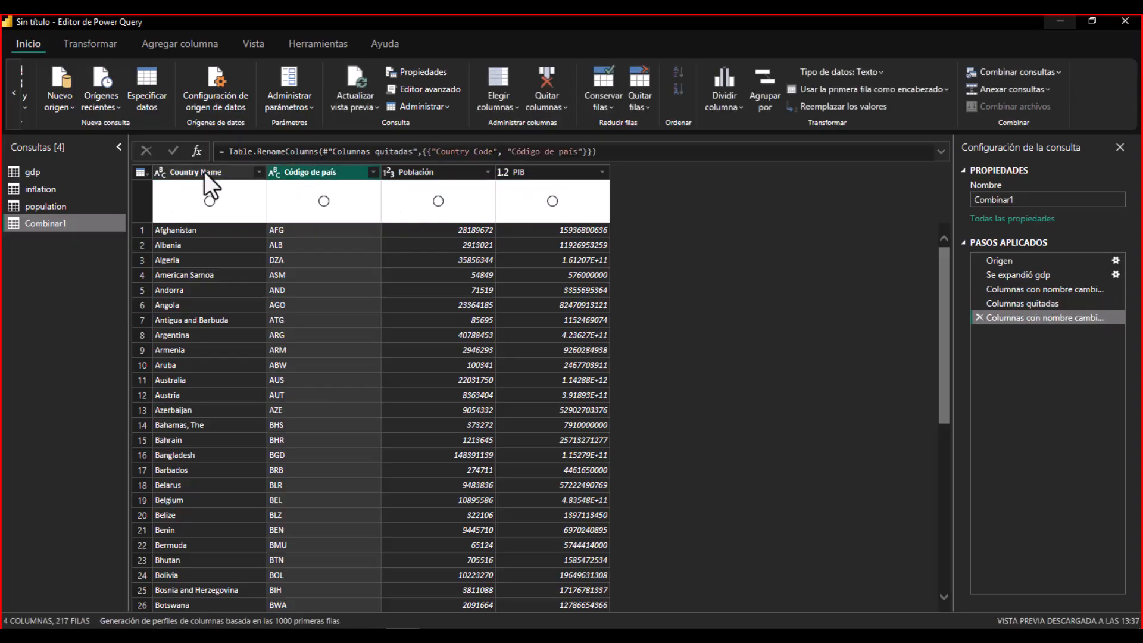
double_click(204, 172)
type("P")
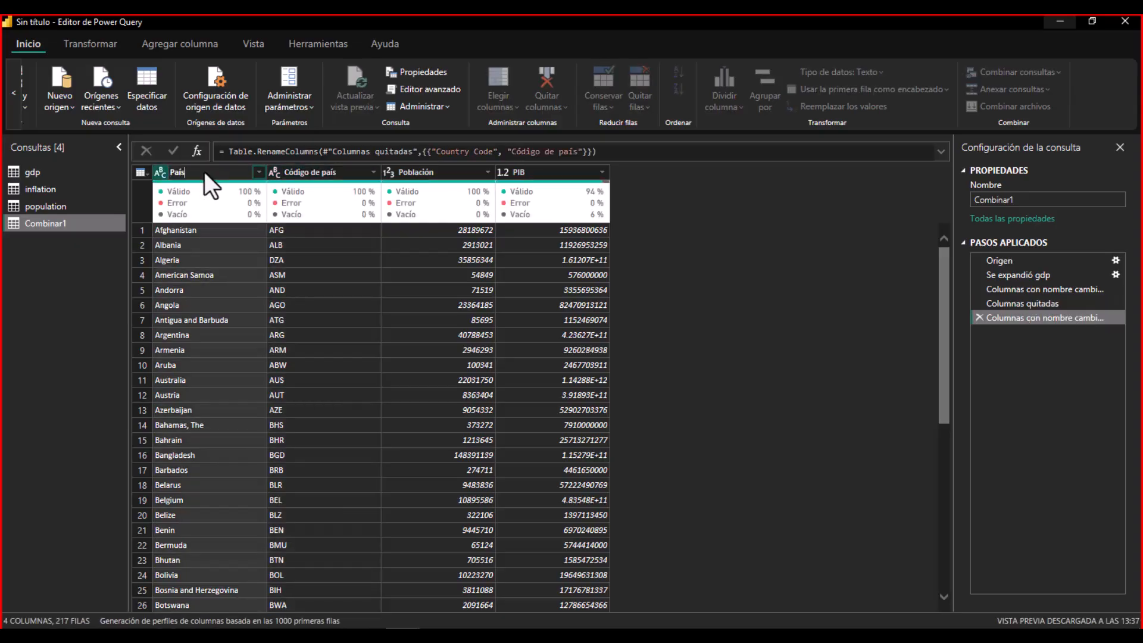
type("aís")
key("Return")
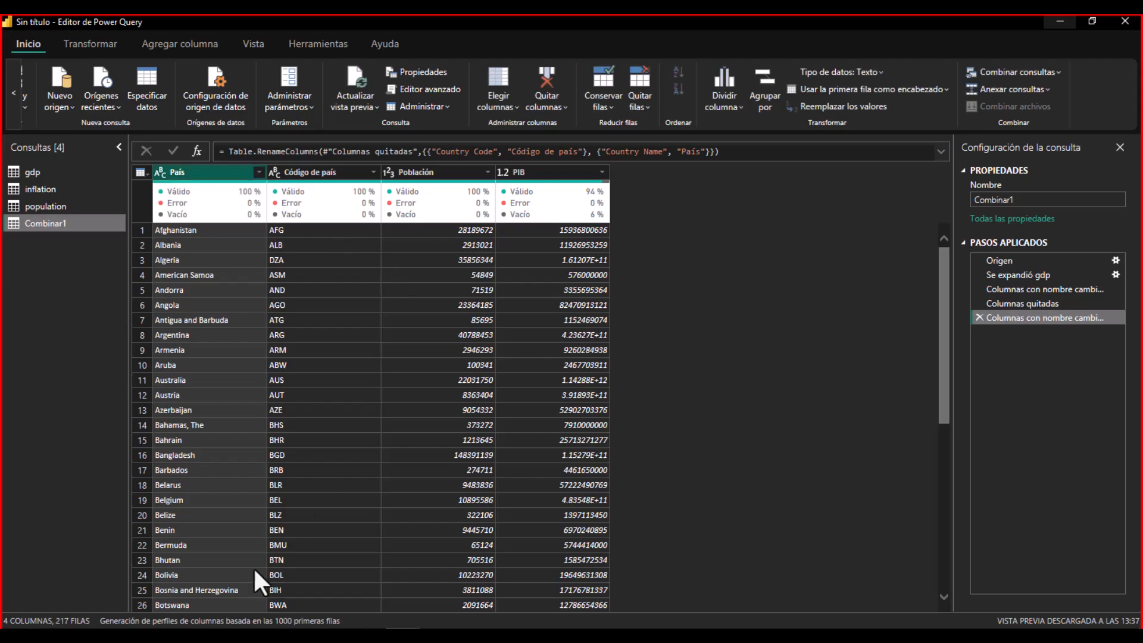
- Switch to the browser and review the filtering, sorting and query-combining instructions of Tarea 2
key("alt+Tab")
left_click(574, 438)
scroll(573, 438, "up", 3)
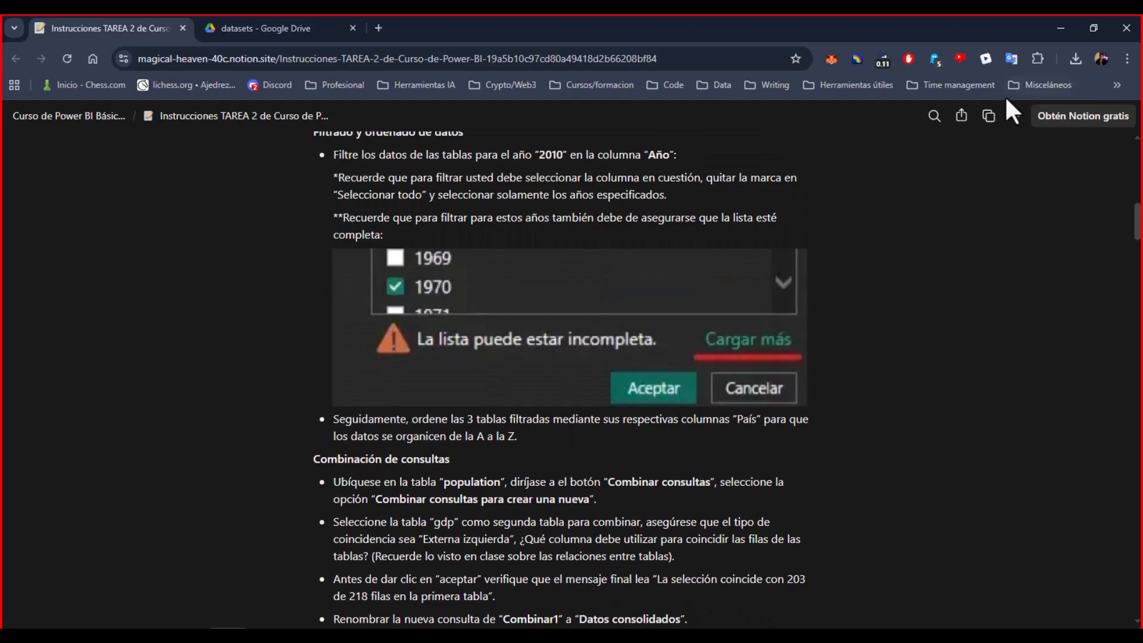
scroll(574, 422, "down", 1)
scroll(574, 422, "down", 1)
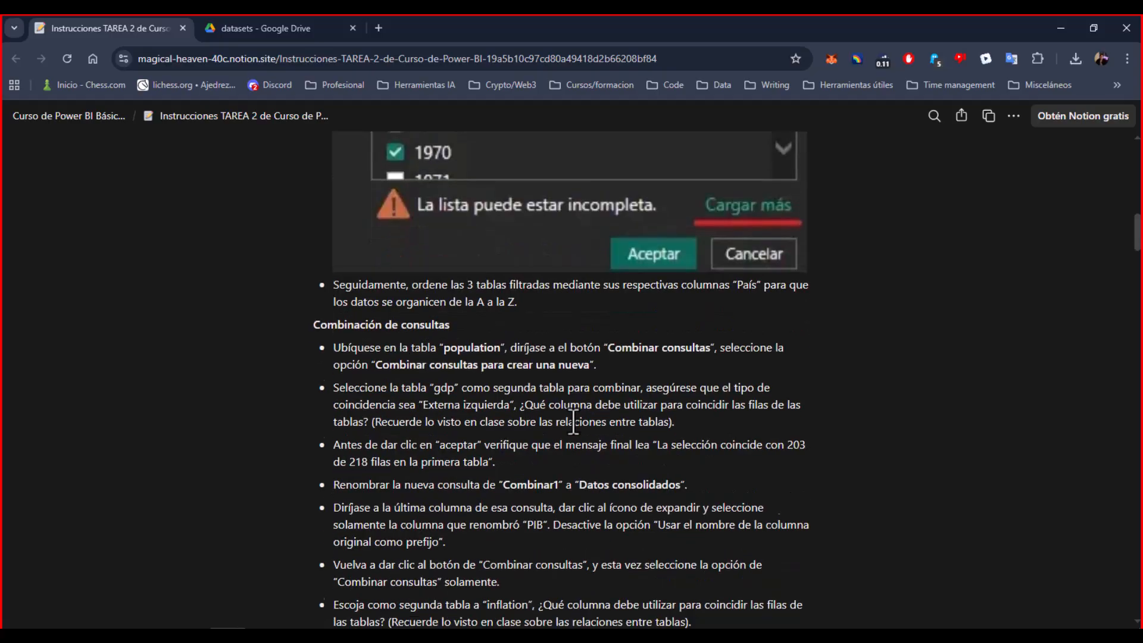
scroll(573, 421, "down", 1)
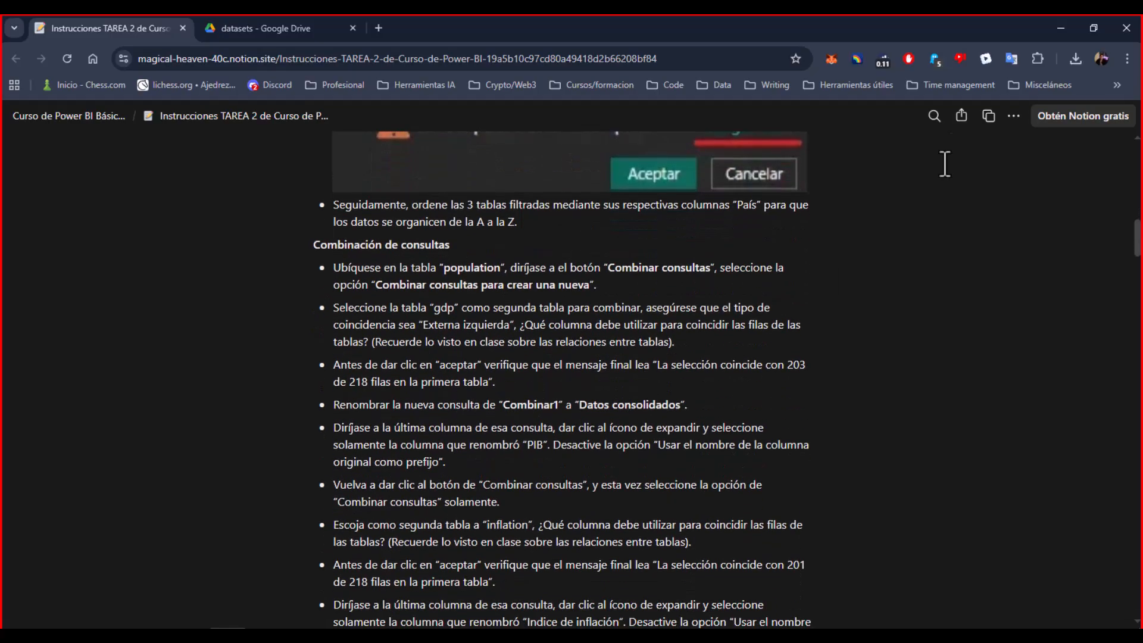
- Open the Notion page "Curso de Power BI Básico - Intermedio I-Promoción IIIPAC2025" in place of the published instructions page
left_click(377, 59)
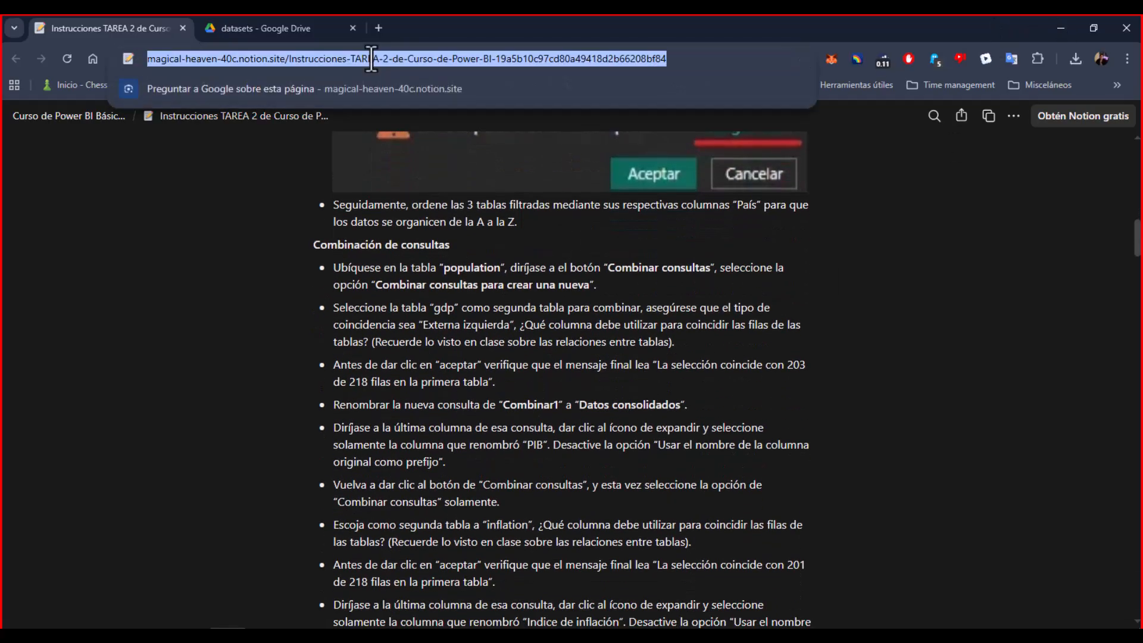
type("p")
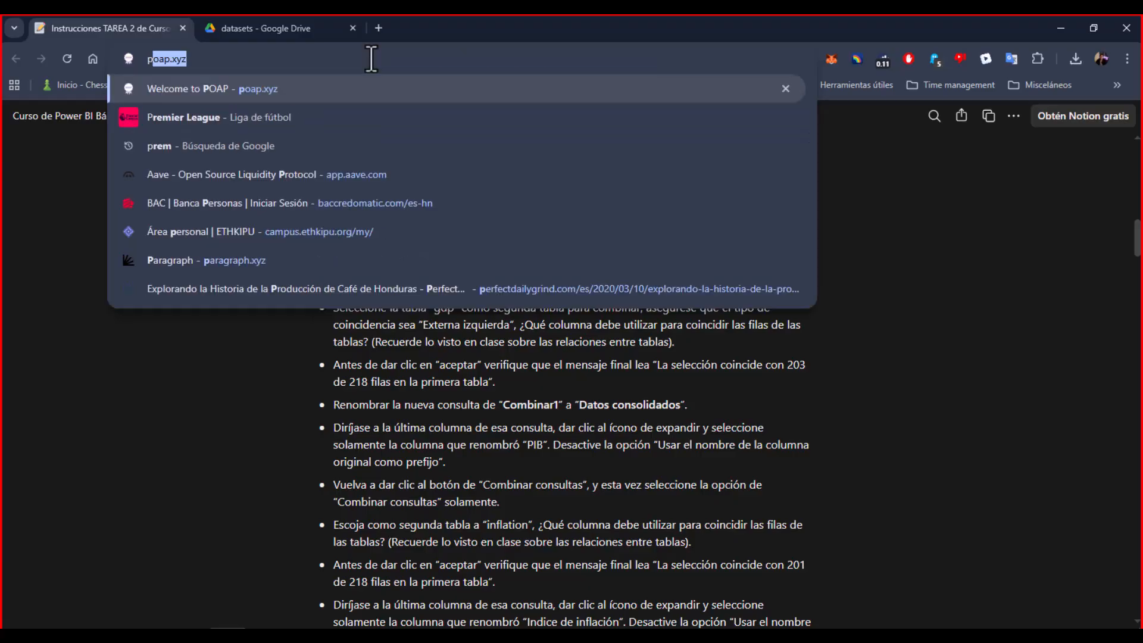
key("BackSpace")
key("BackSpace")
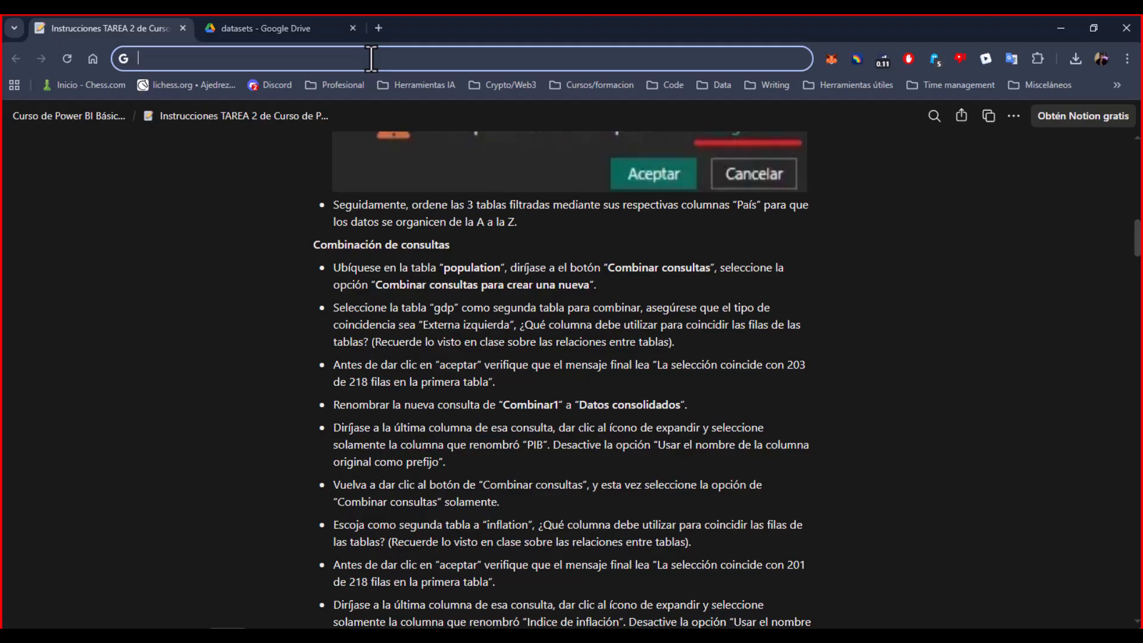
type("noti")
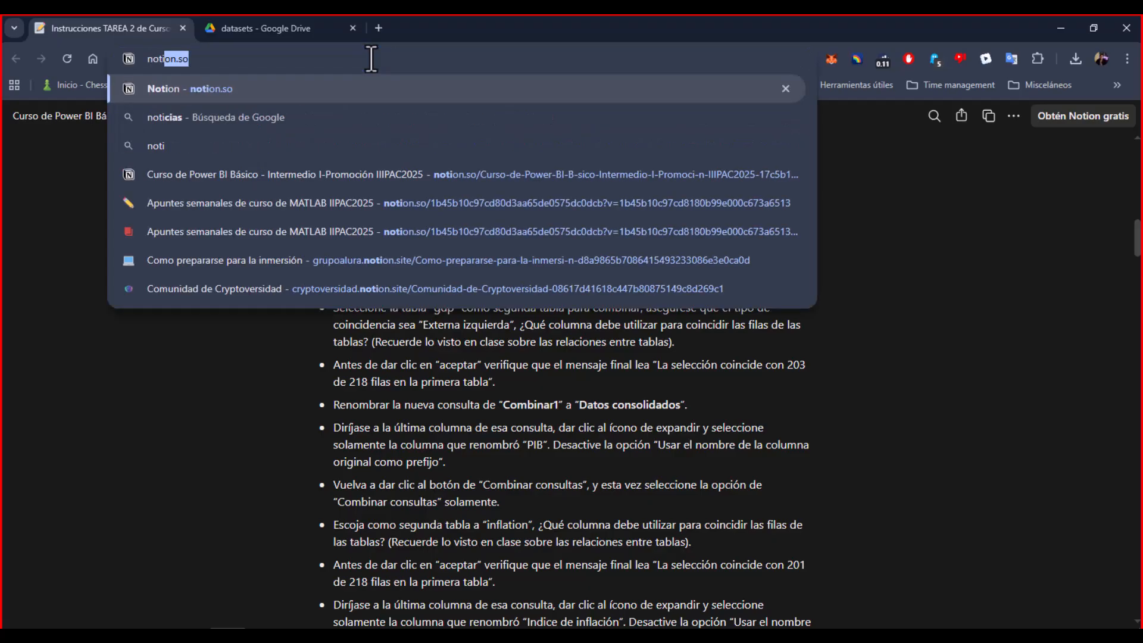
key("Down")
key("Down")
key("Down")
key("Return")
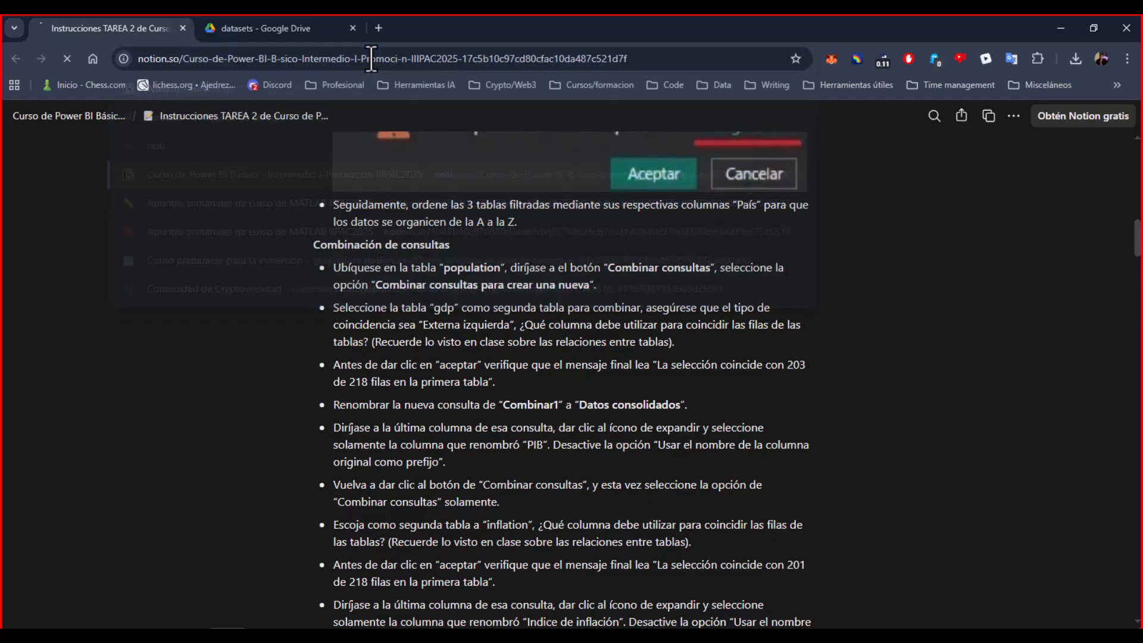
- Switch to the Power Query Editor and check the Value column of the population query
key("alt+Tab")
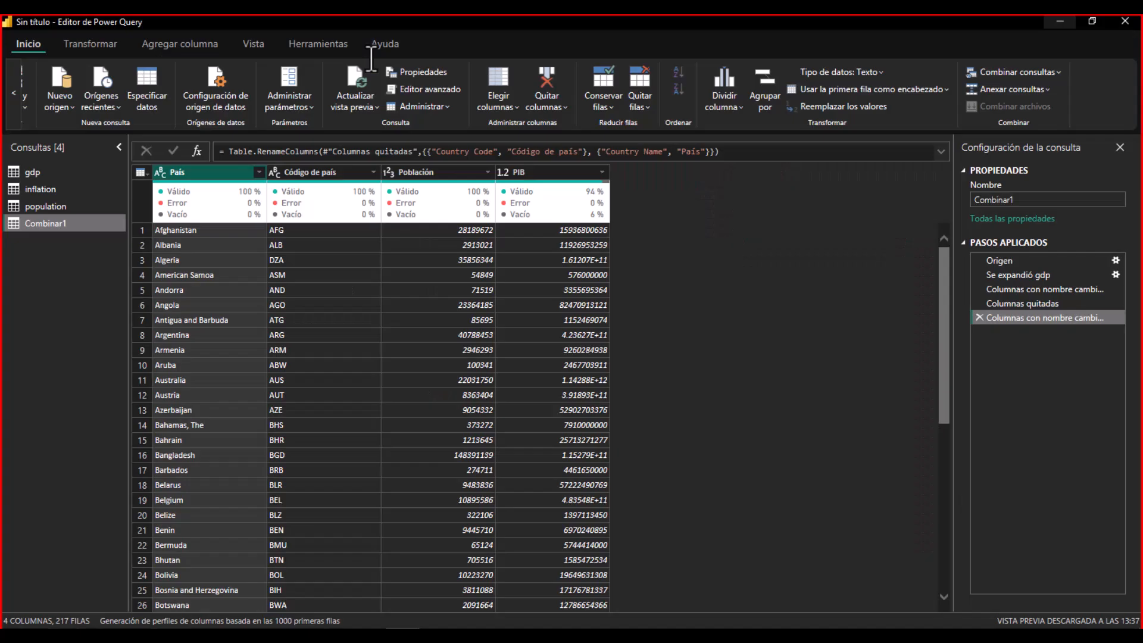
left_click(41, 212)
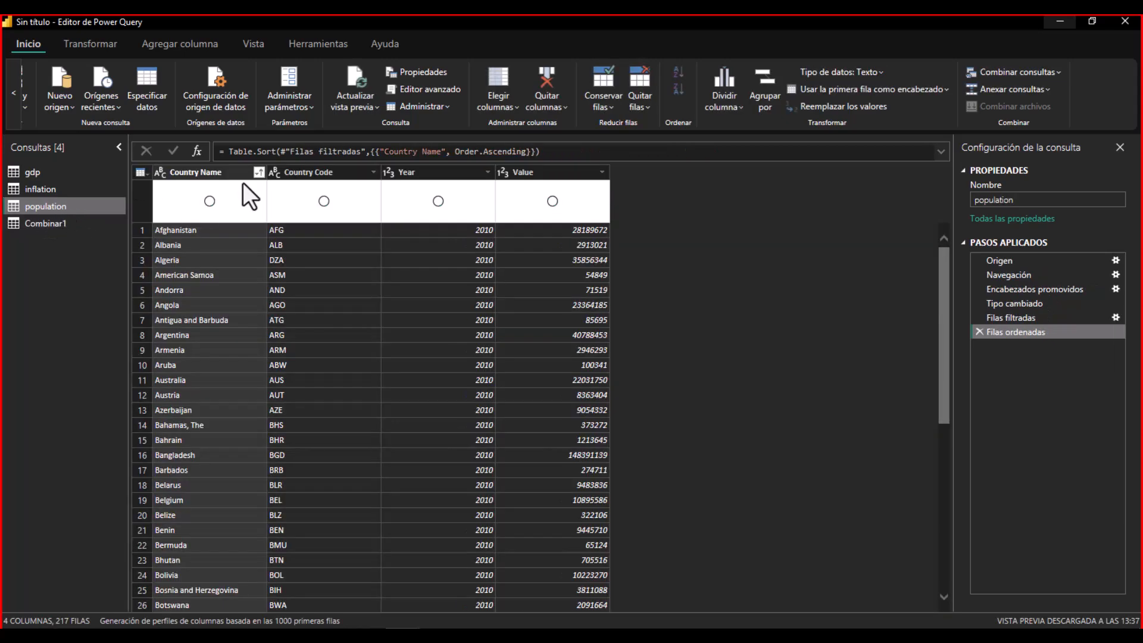
left_click(530, 175)
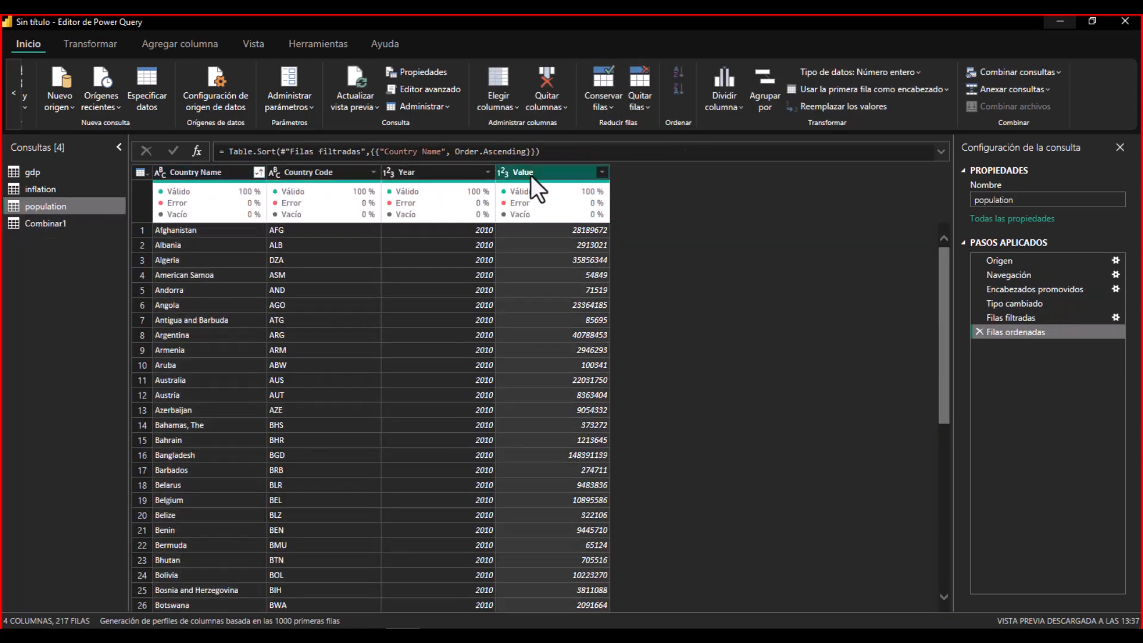
- Return to the browser and open the "Instrucciones TAREA 2 de Curso de Power BI" page from the course's task list
left_click(228, 634)
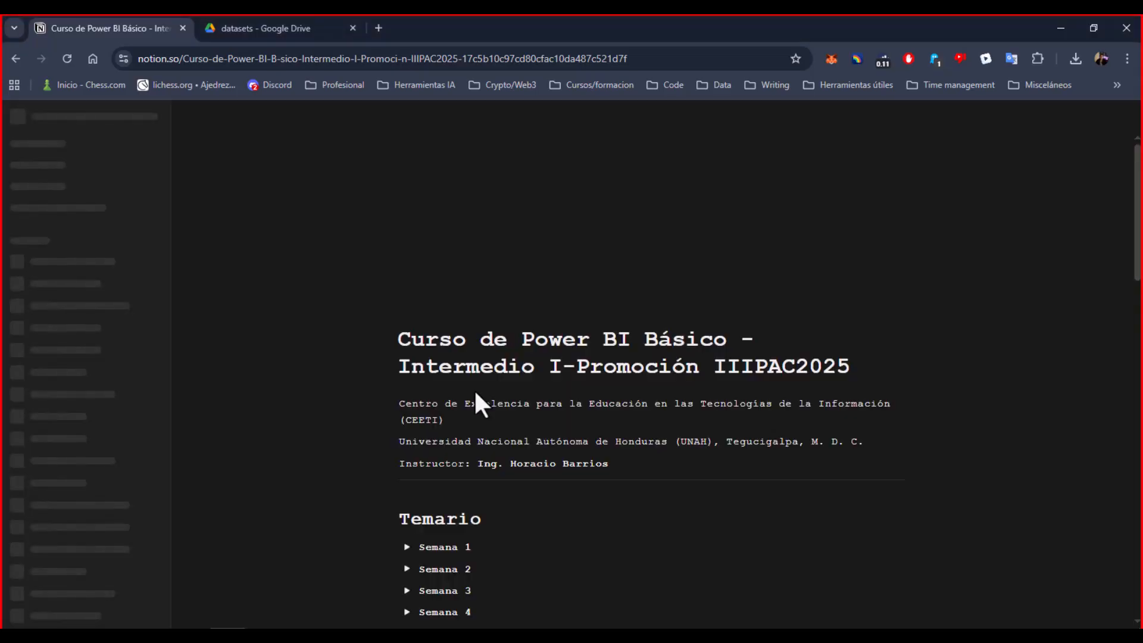
scroll(480, 389, "down", 5)
scroll(484, 391, "down", 5)
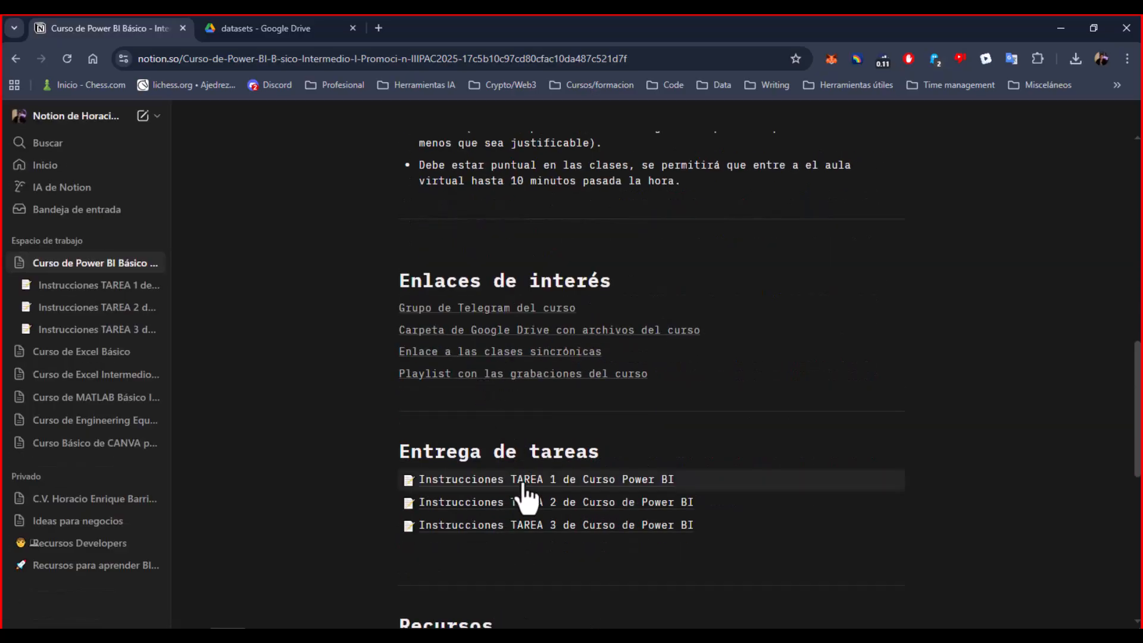
left_click(466, 504)
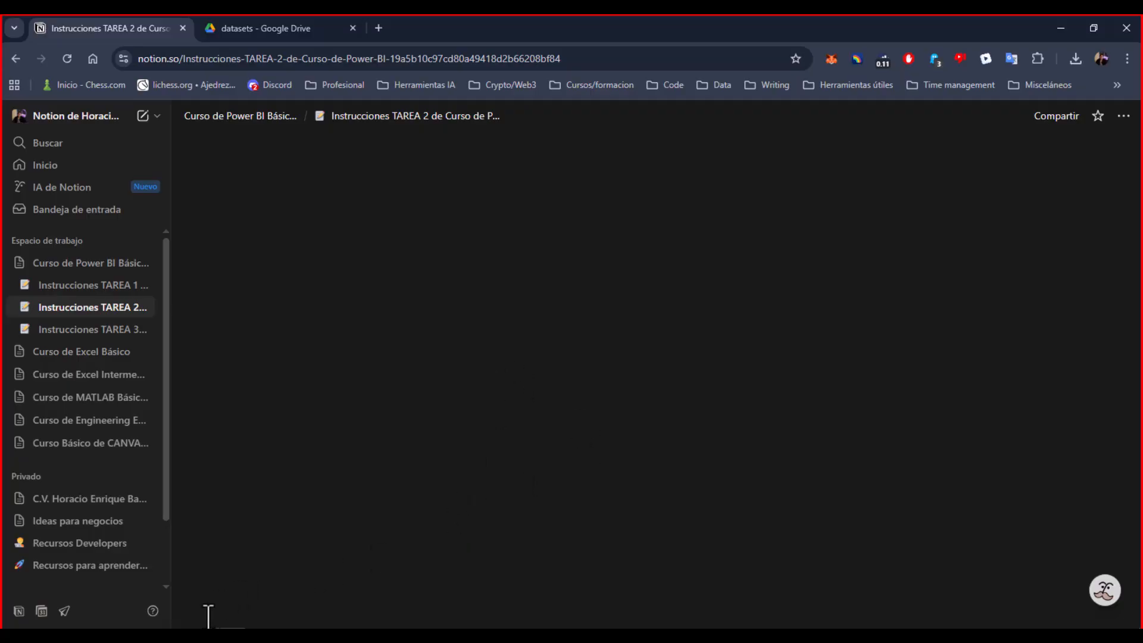
- Review the Tarea 2 instruction on which column headers to rename in the gdp, inflation and population tables
scroll(534, 422, "down", 10)
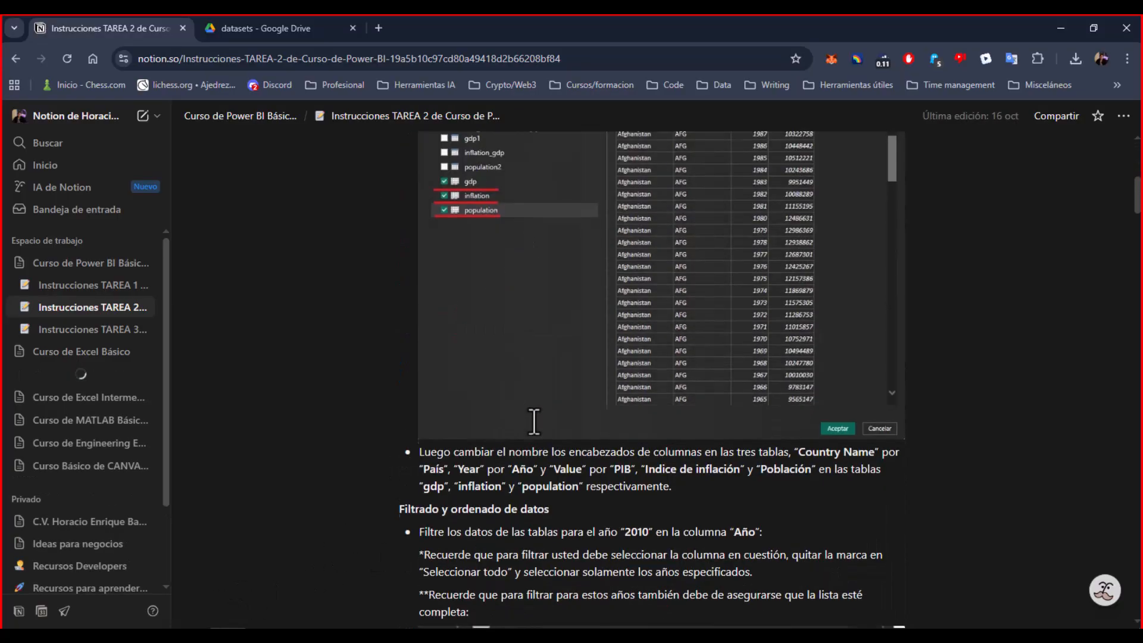
scroll(539, 421, "down", 3)
scroll(714, 420, "up", 2)
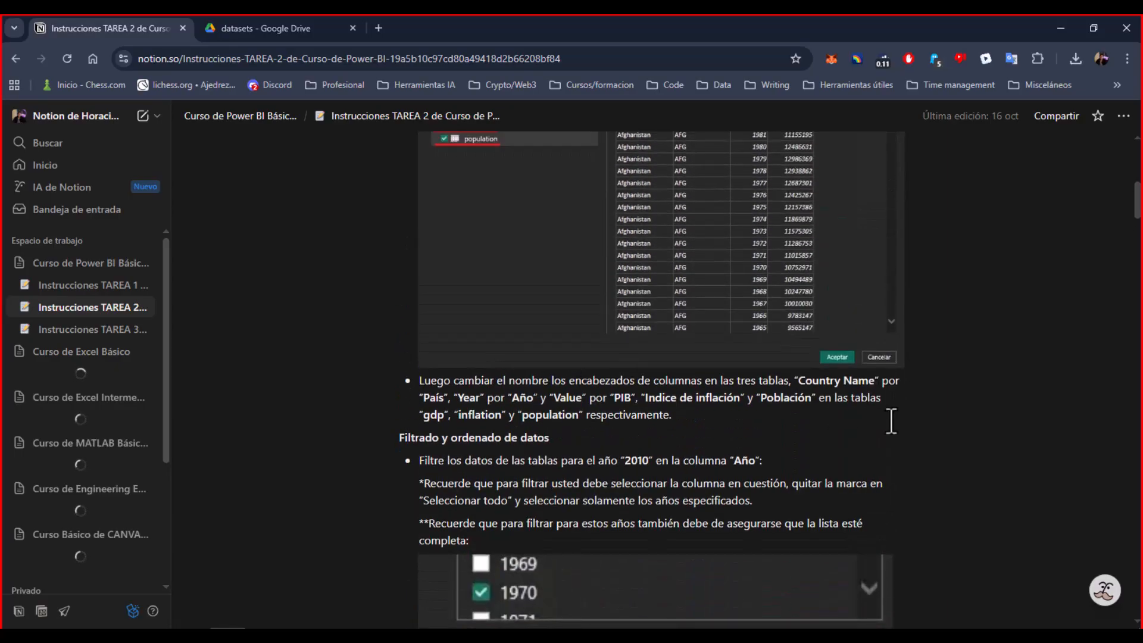
left_click(542, 414)
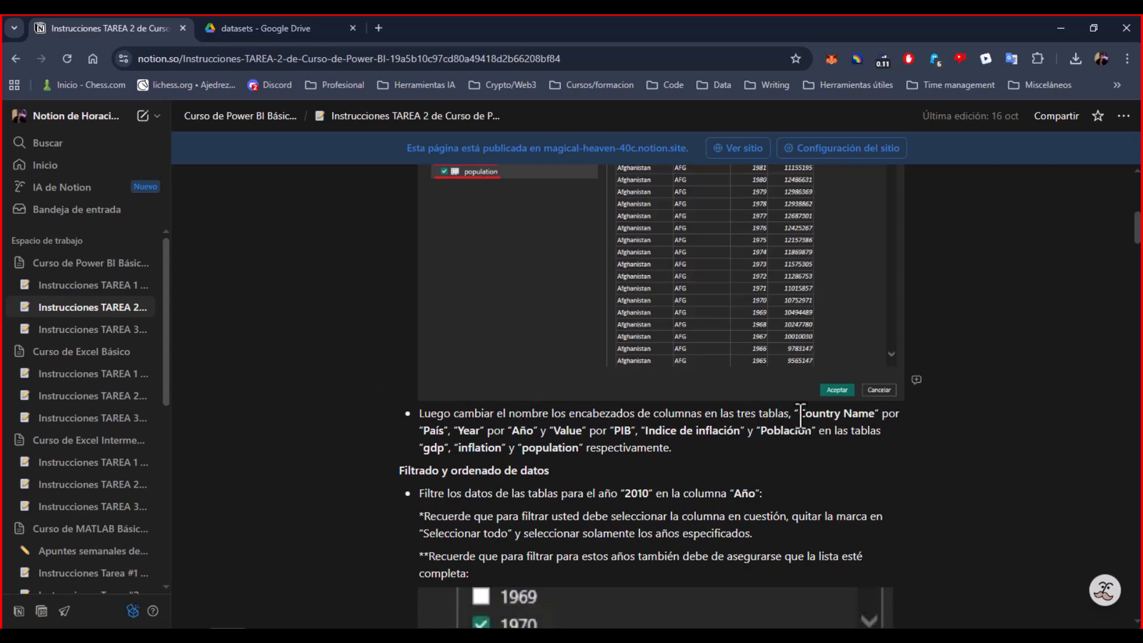
left_click_drag(801, 415, 876, 415)
left_click_drag(457, 430, 482, 433)
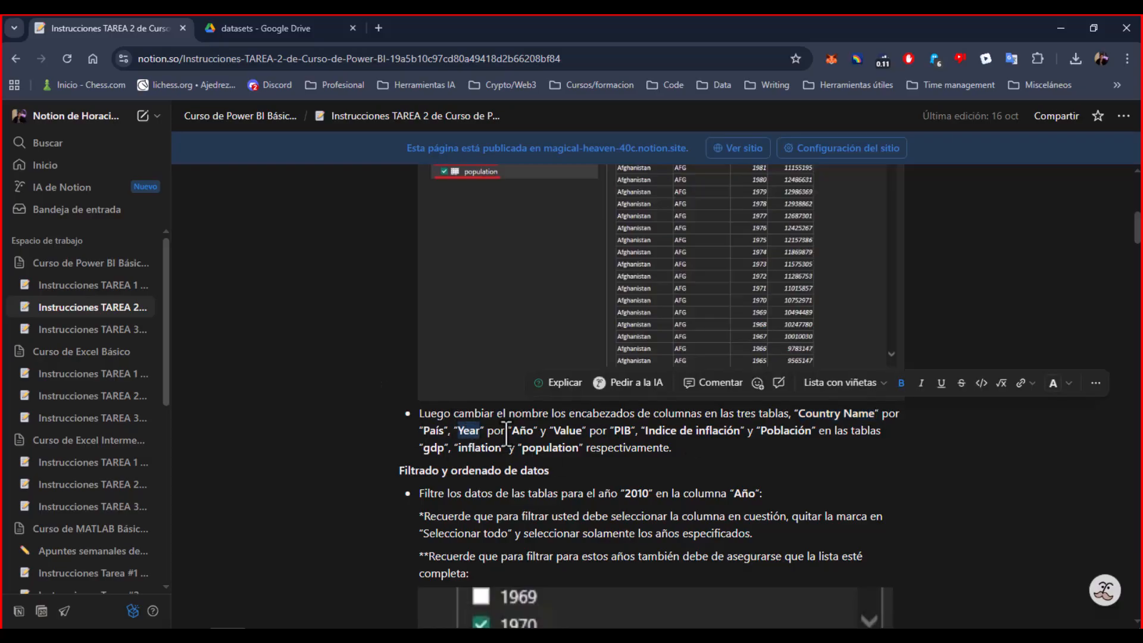
left_click_drag(554, 430, 631, 430)
double_click(786, 429)
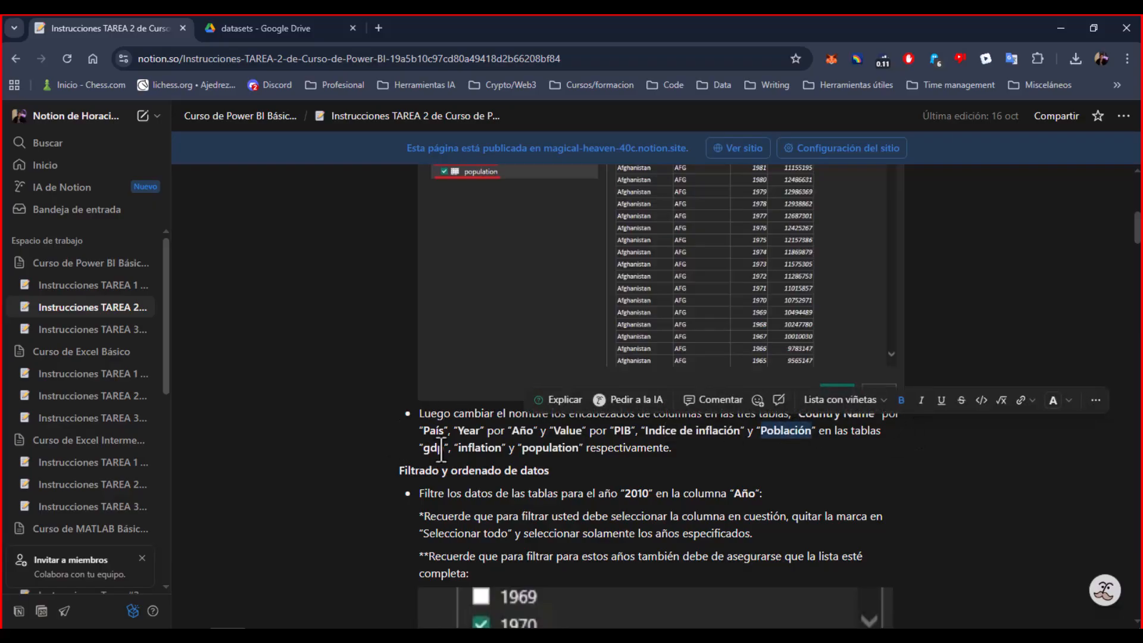
left_click(651, 451)
double_click(651, 451)
left_click(700, 451)
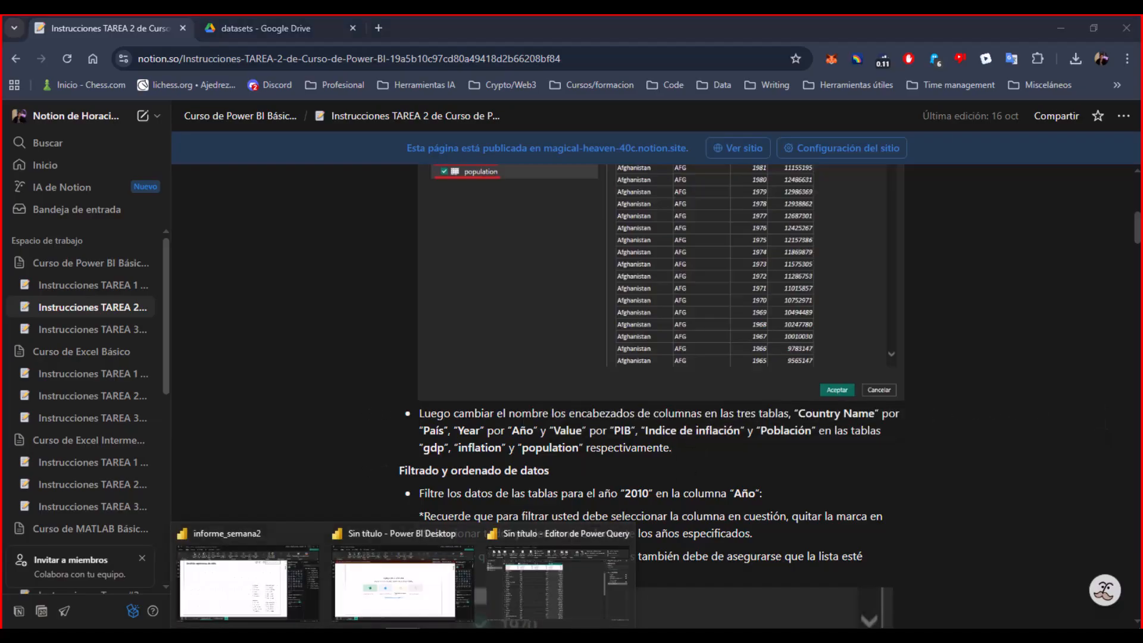
- Switch to the Power Query Editor and compare the column headers of the gdp, inflation and population queries
left_click(539, 591)
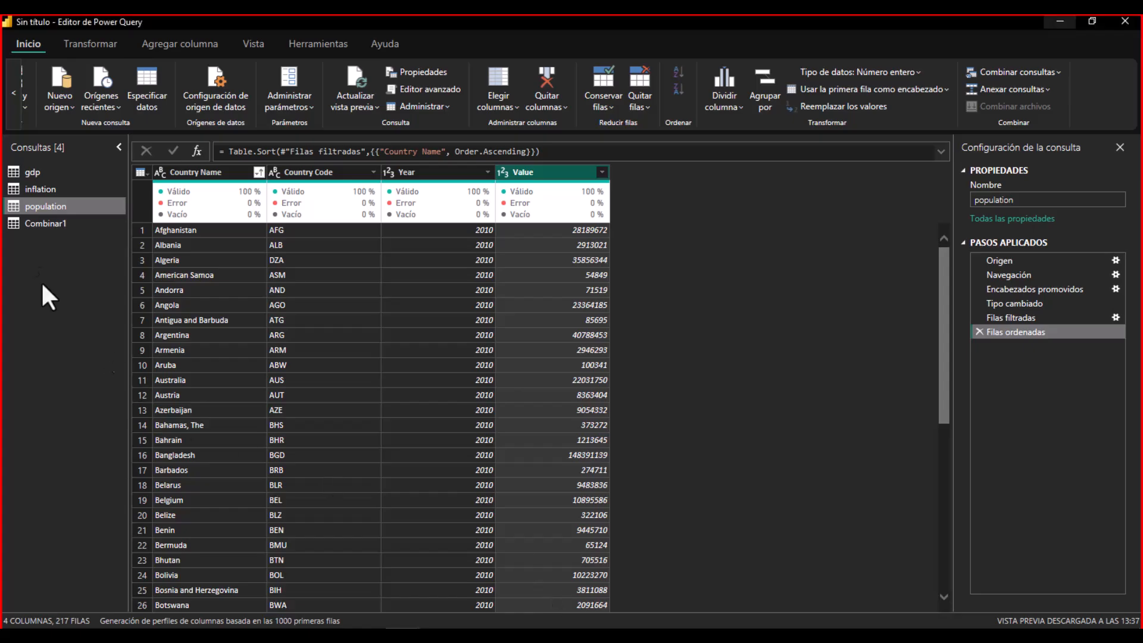
left_click(42, 174)
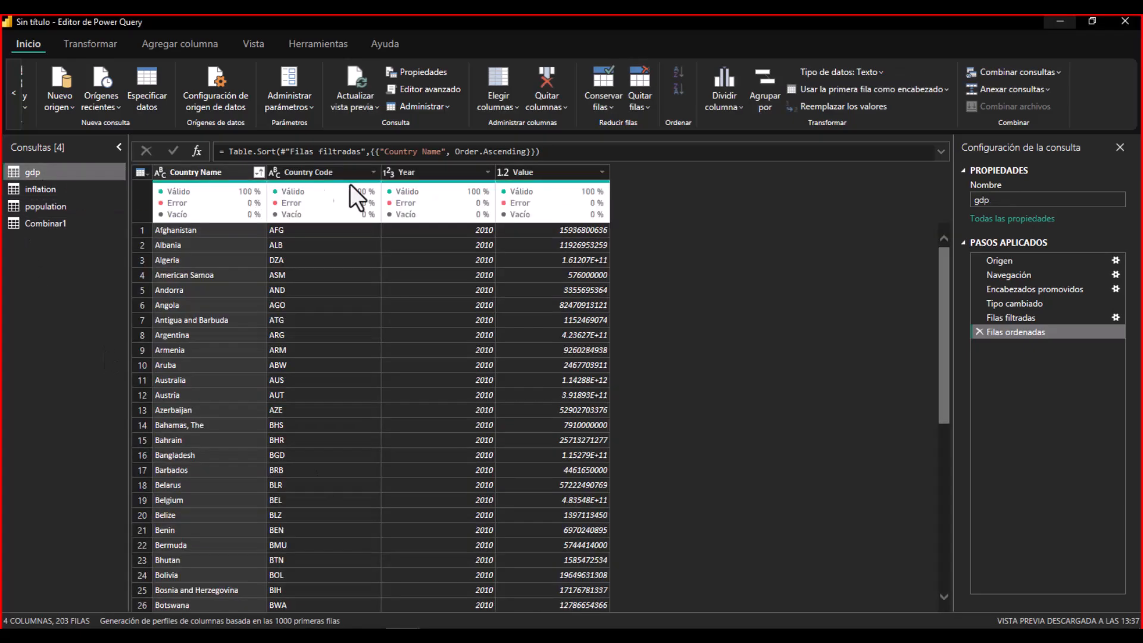
left_click(31, 188)
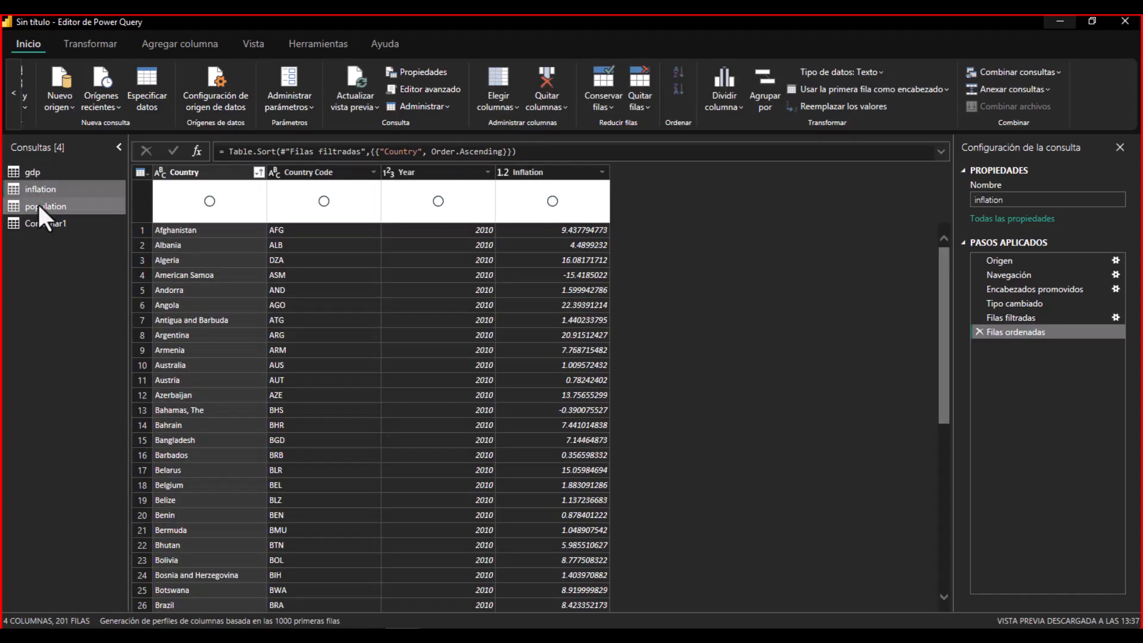
left_click(37, 202)
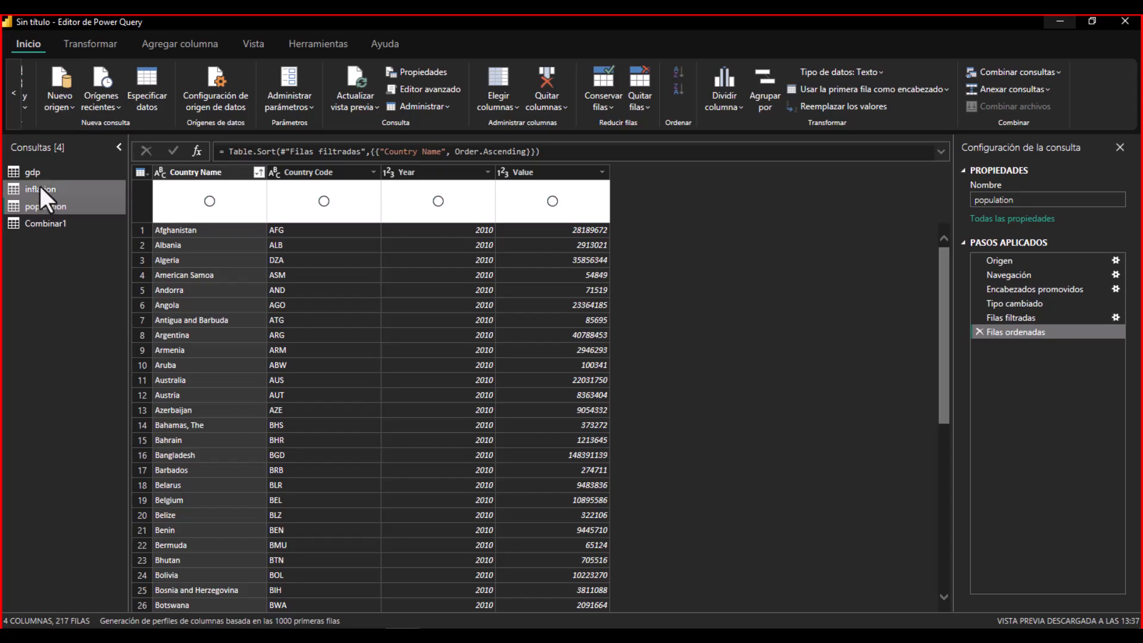
- Rename the Value column of the gdp query to PIB
left_click(41, 174)
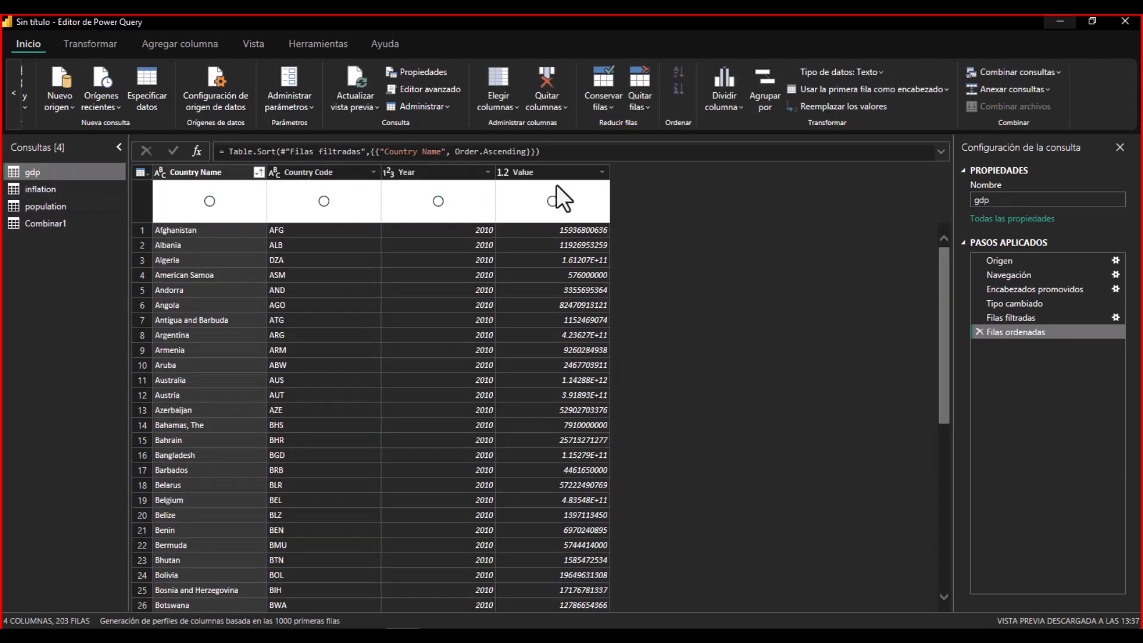
double_click(555, 176)
type("PB")
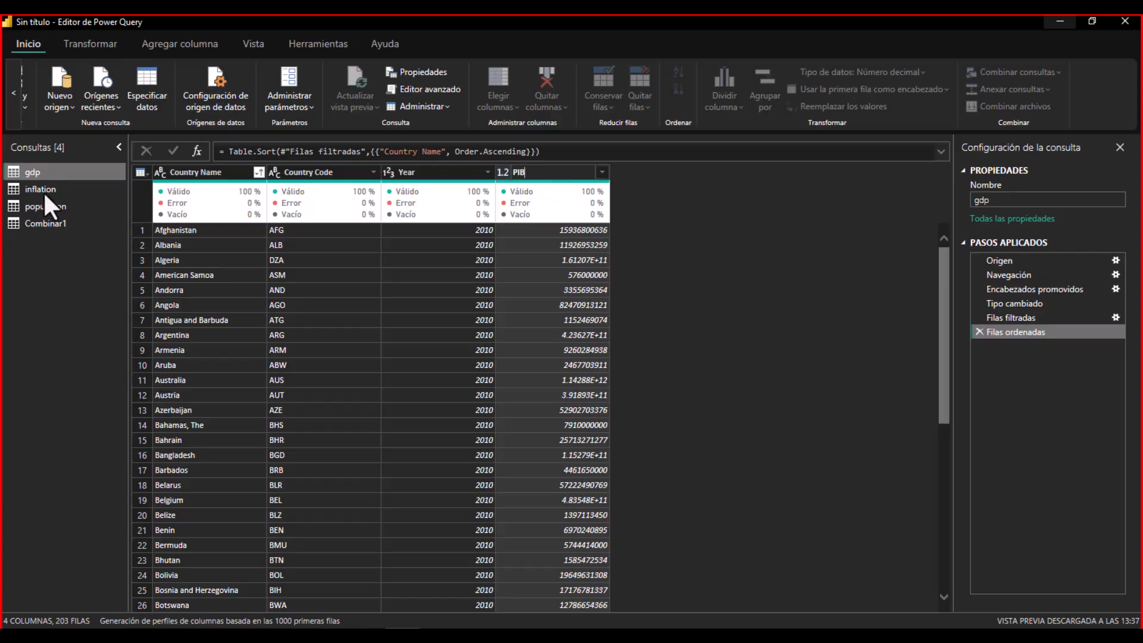
key("Return")
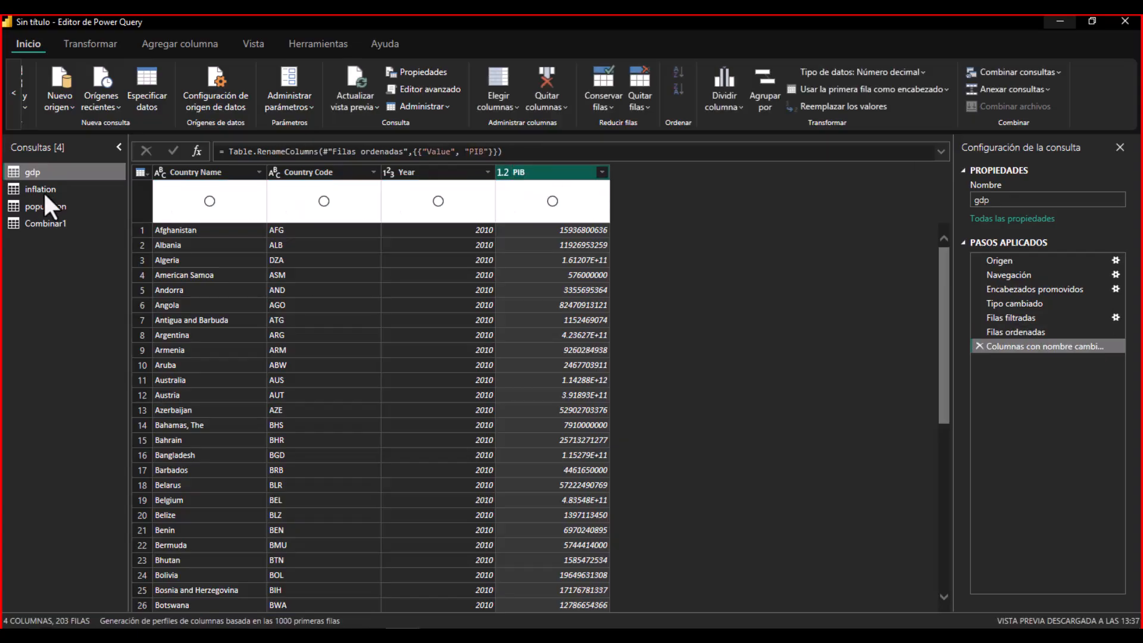
- Rename the Inflation column of the inflation query to "Indice de inflación"
left_click(40, 189)
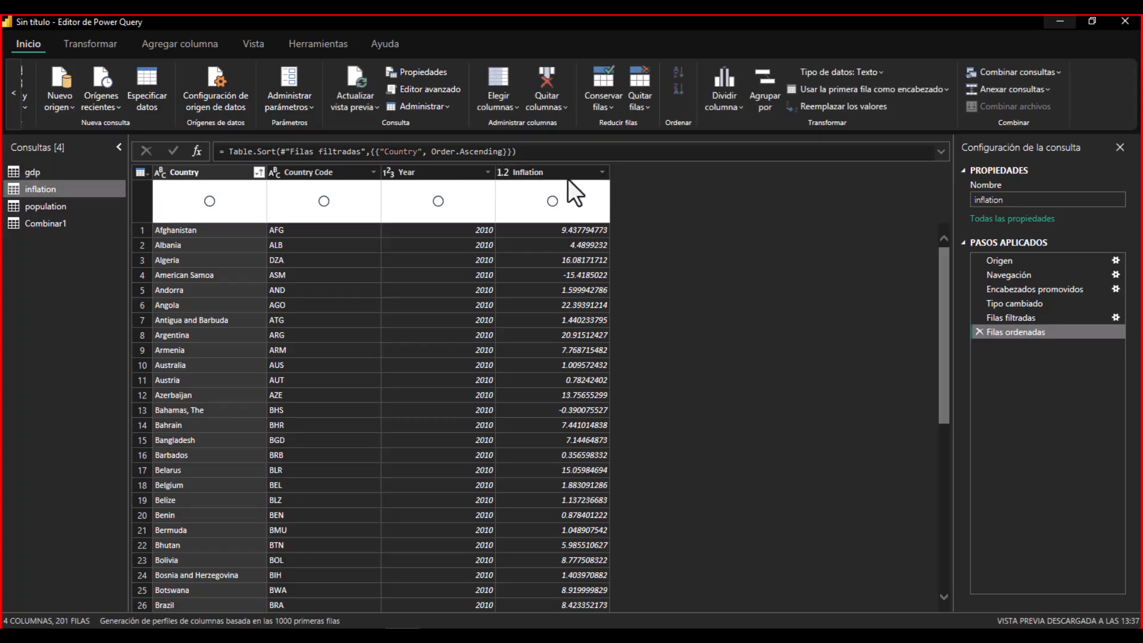
double_click(537, 171)
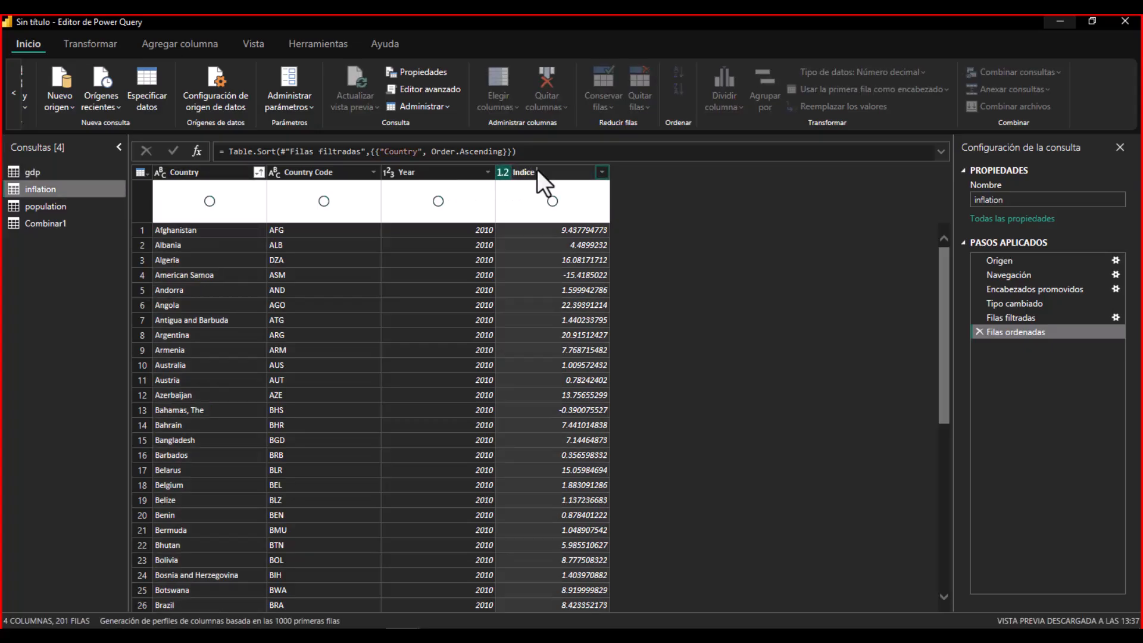
type("Indice de inflacion")
key("Return")
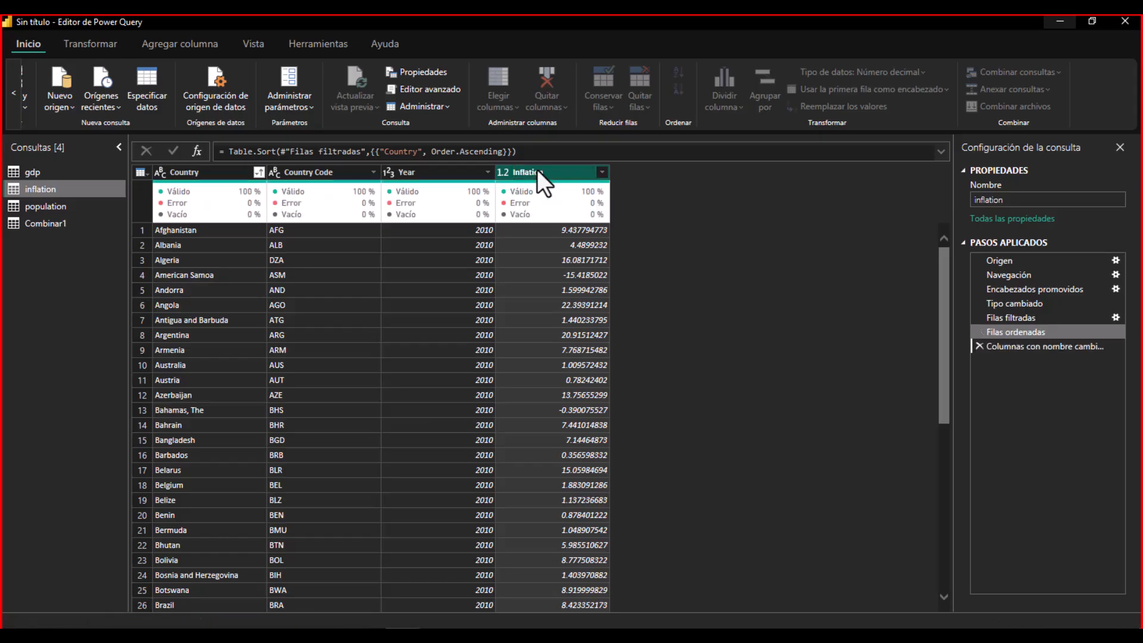
- Rename the Value column of the population query to Población
left_click(43, 204)
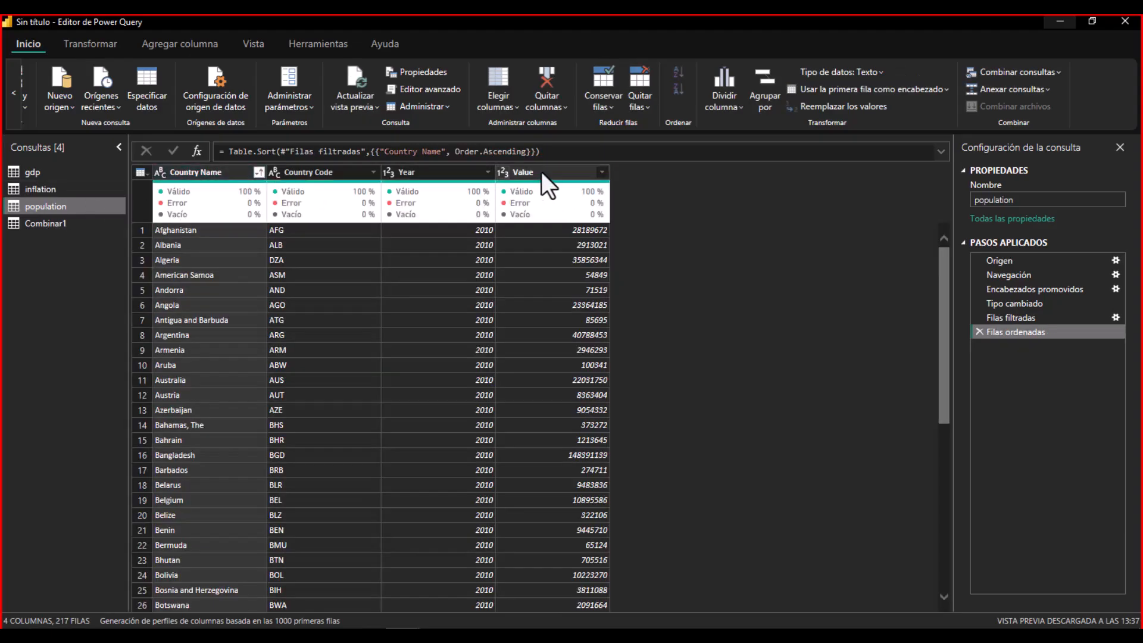
double_click(541, 172)
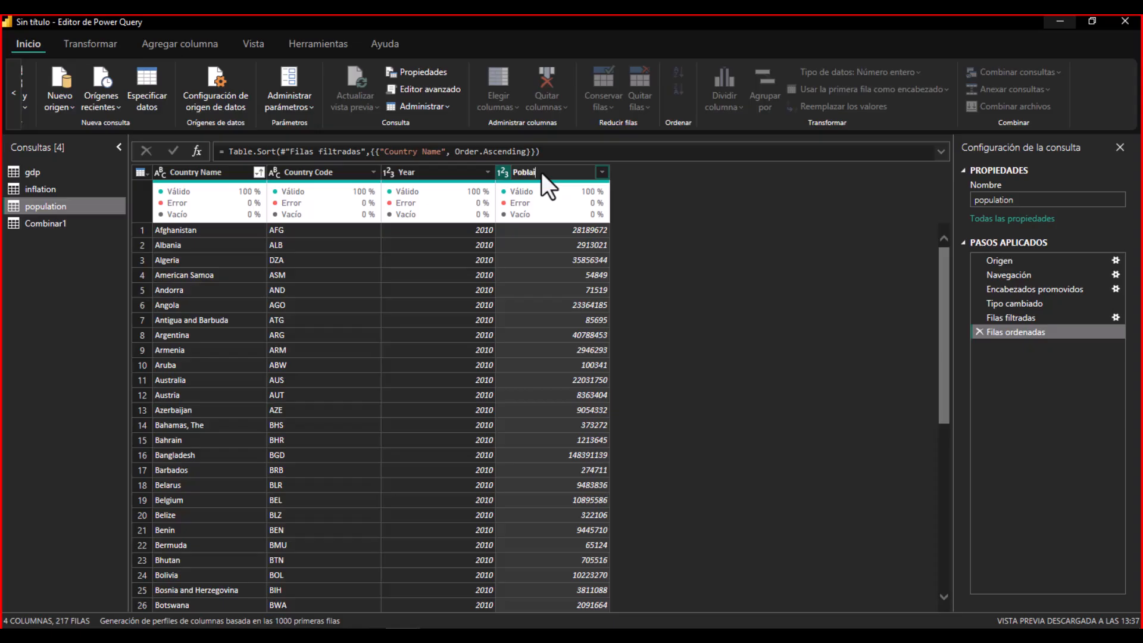
key("Return")
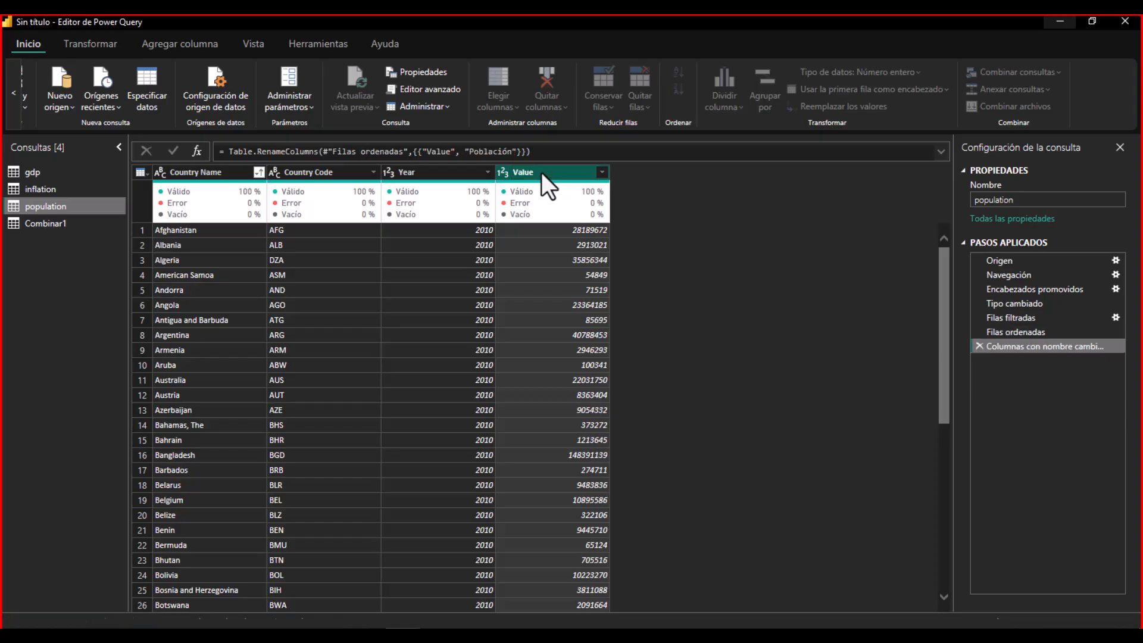
- Switch to the browser and delete the "Indice de inflación" and "Población" names from the column-renaming instruction
key("alt+Tab")
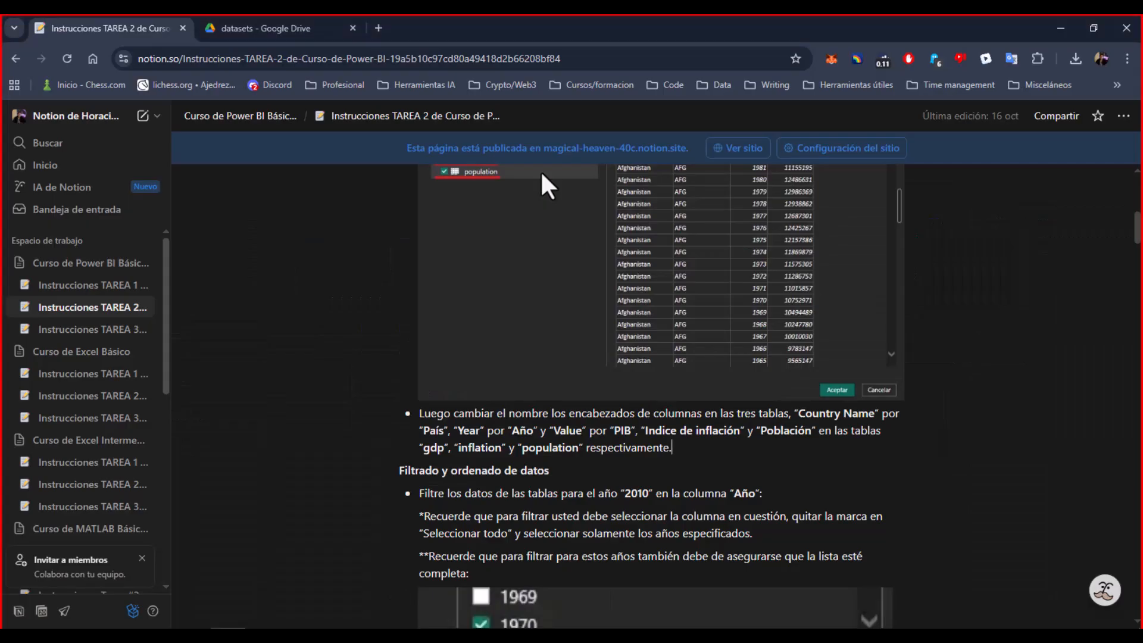
left_click(620, 432)
left_click_drag(641, 431, 813, 441)
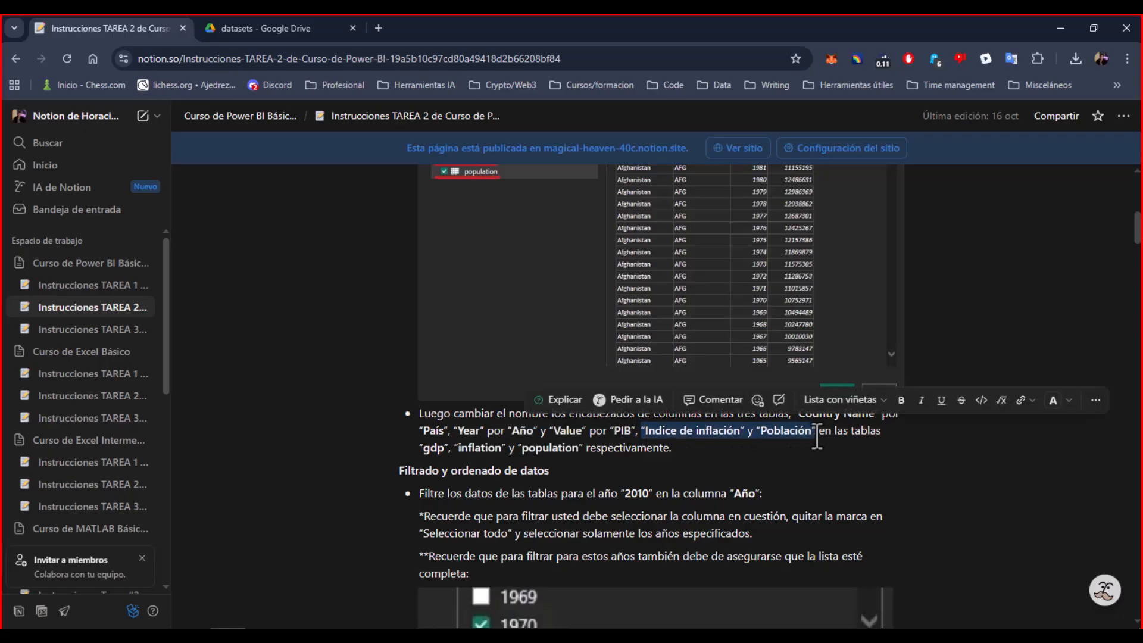
key("BackSpace")
- Change "tablas" to "tabla" before "gdp" in the column-renaming instruction
left_click_drag(707, 436, 703, 436)
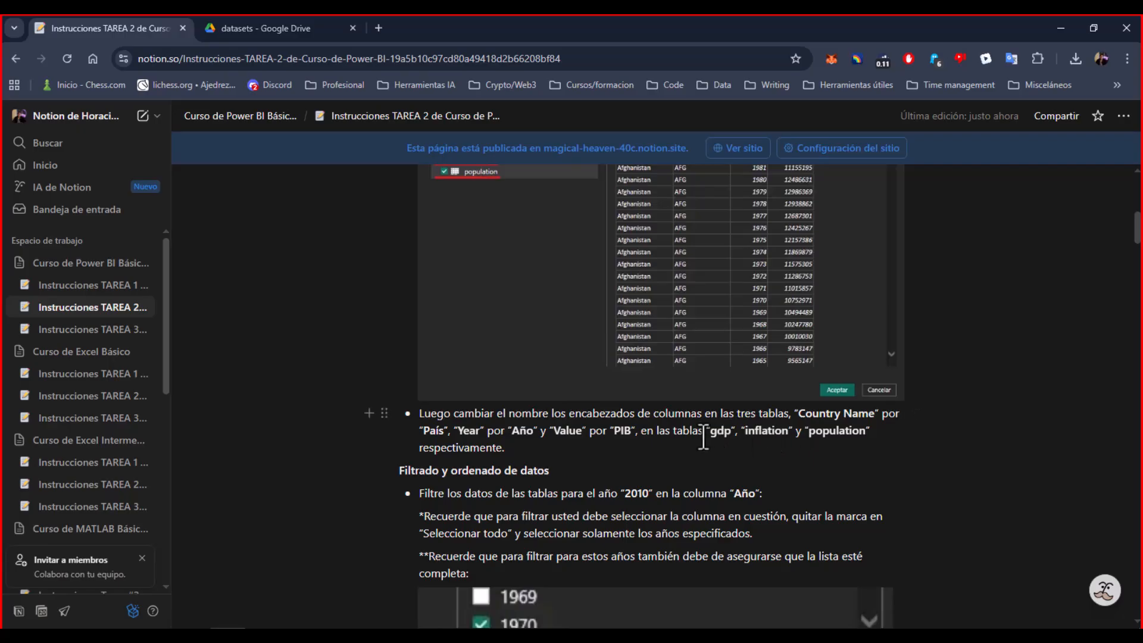
key("BackSpace")
key("BackSpace")
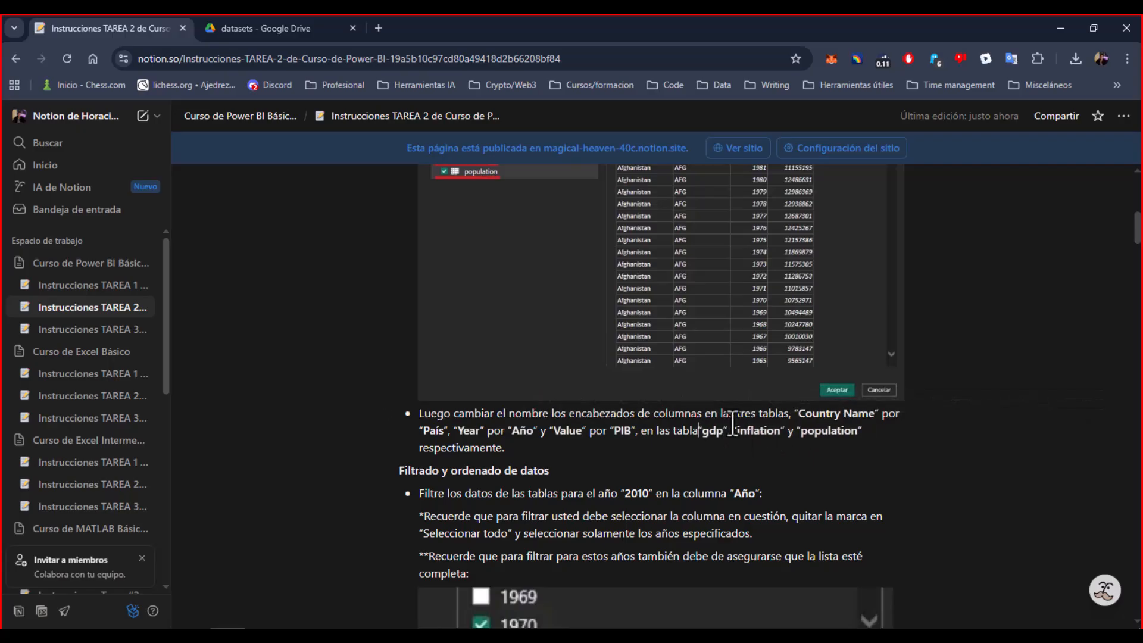
left_click(736, 430)
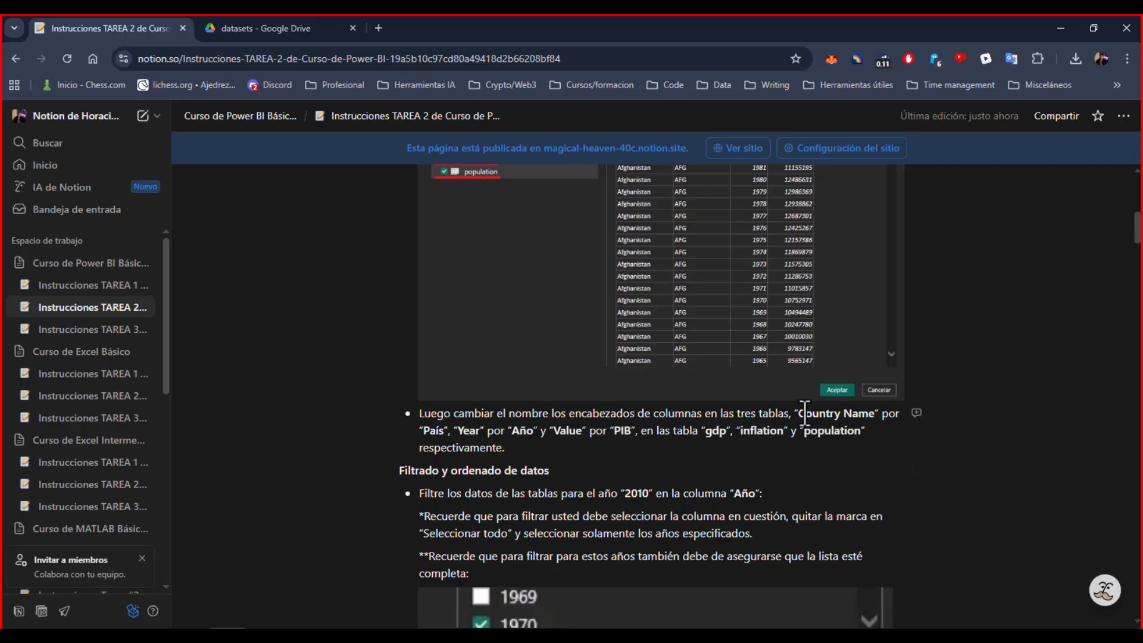
- Add “Indice de inflación” y “Población” after “gdp” in the renaming instruction, preceded by a copy of the “Country Name” through “Value” text
type("\"Indice de inflación\" y \"Población\"")
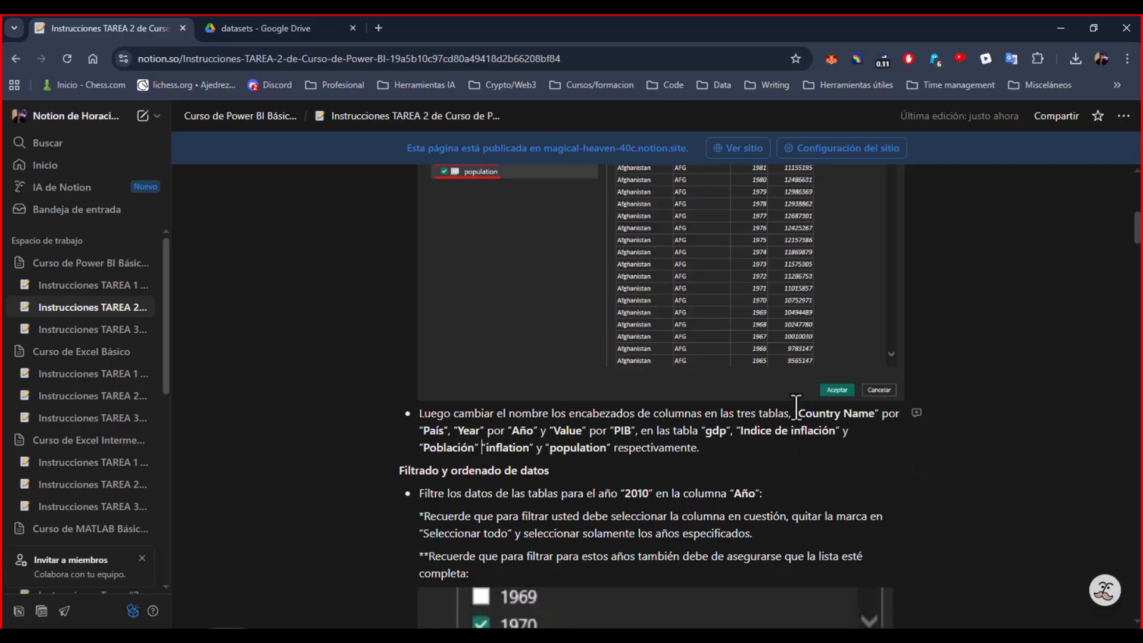
left_click_drag(794, 413, 585, 438)
key("ctrl+c")
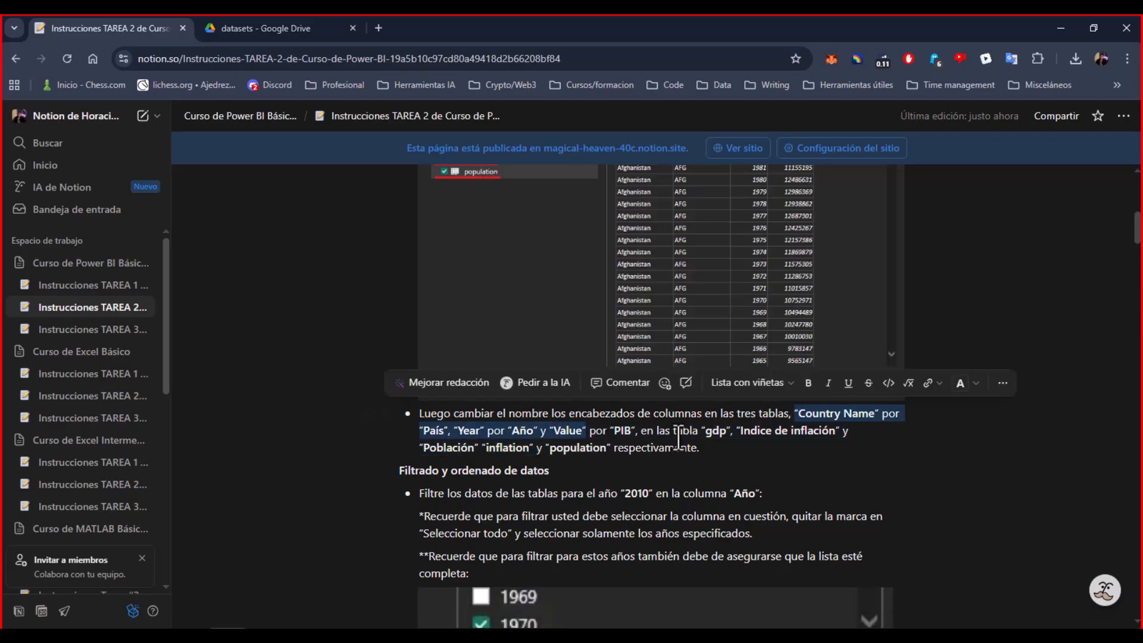
left_click(737, 430)
key("ctrl+v")
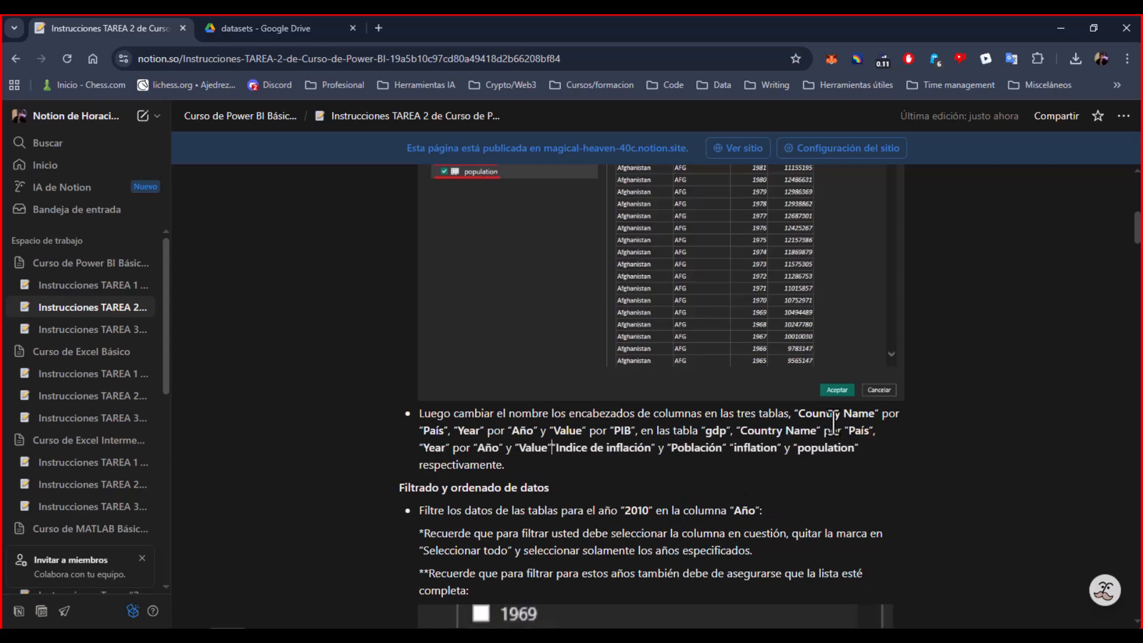
- Replace the copied “Value” before “Indice de inflación” with a bold “Inflation” followed by "por"
double_click(534, 448)
type("Infla")
type("ition")
key("BackSpace")
key("BackSpace")
key("BackSpace")
key("BackSpace")
key("BackSpace")
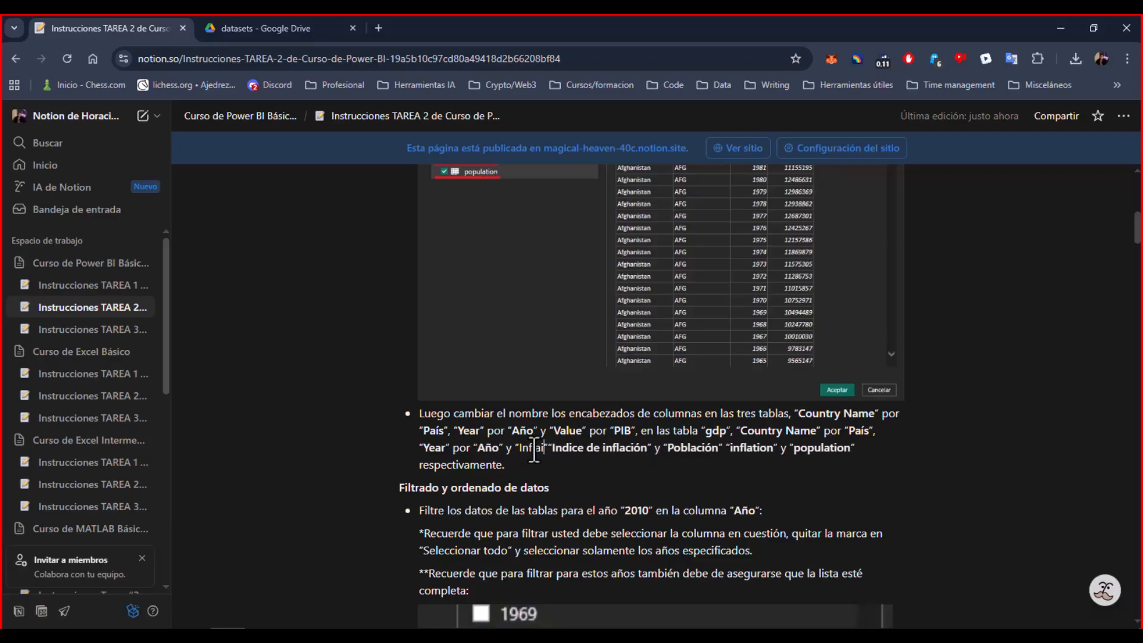
type("tion “")
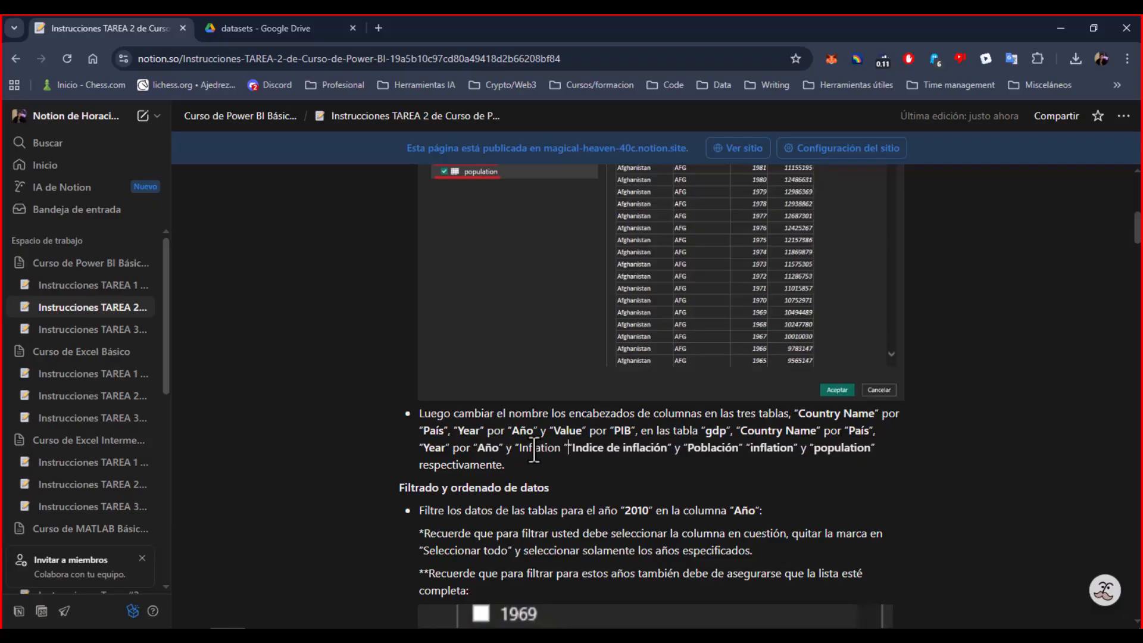
type("\" por")
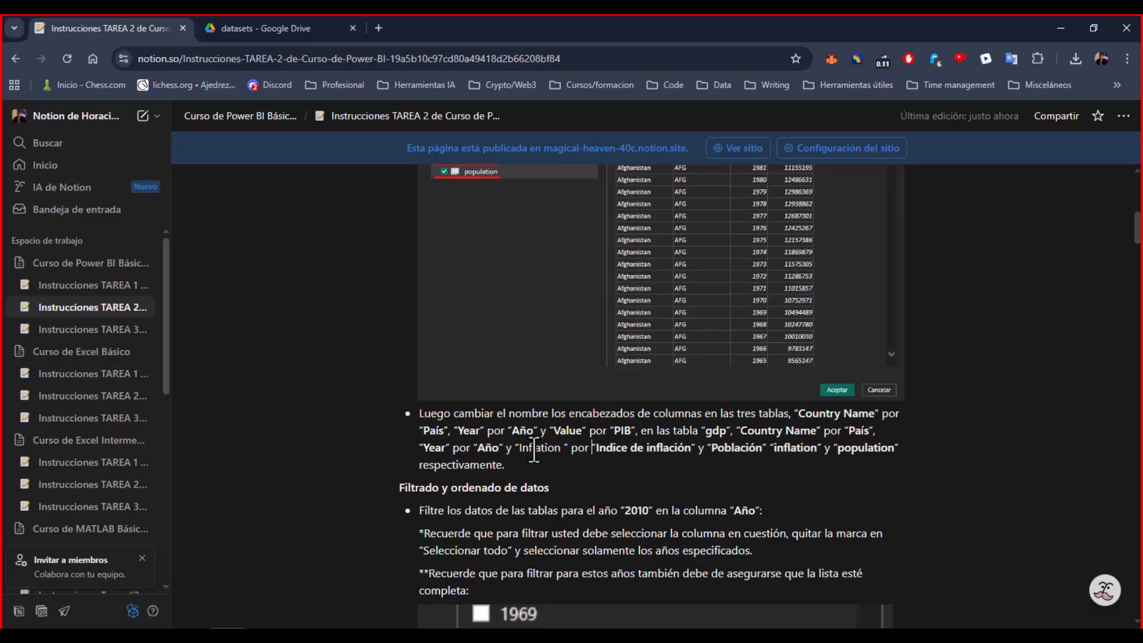
key("Return")
key("BackSpace")
key("BackSpace")
left_click_drag(534, 450, 561, 450)
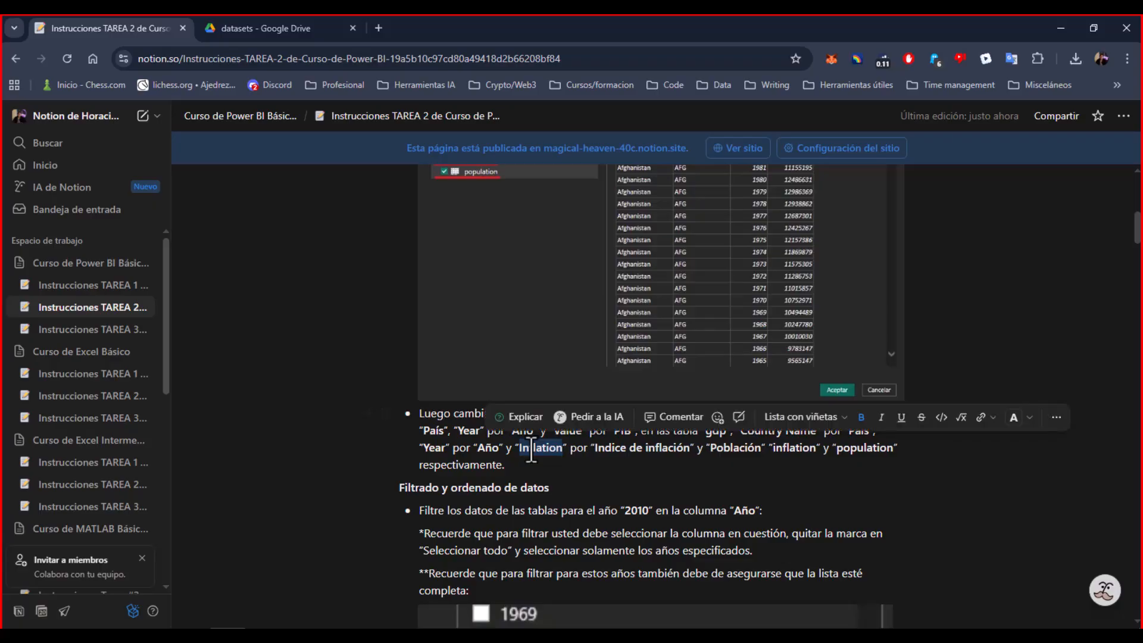
left_click(811, 447)
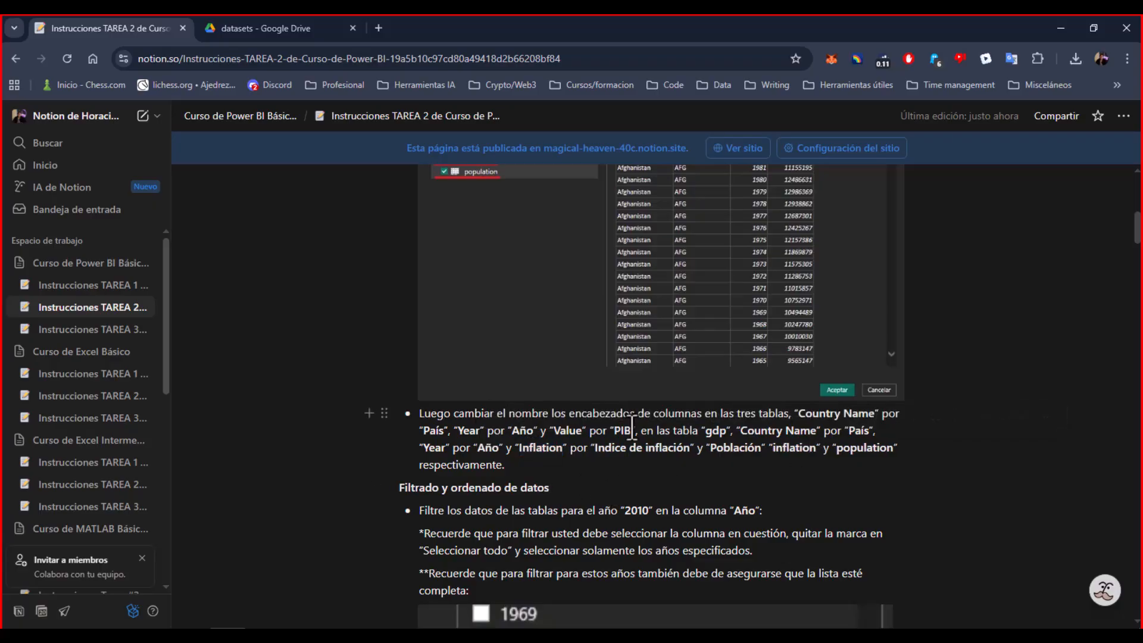
- Split the text after “gdp” into its own bullet and replace “Población” in it with "en la tabla"
left_click(736, 430)
key("Return")
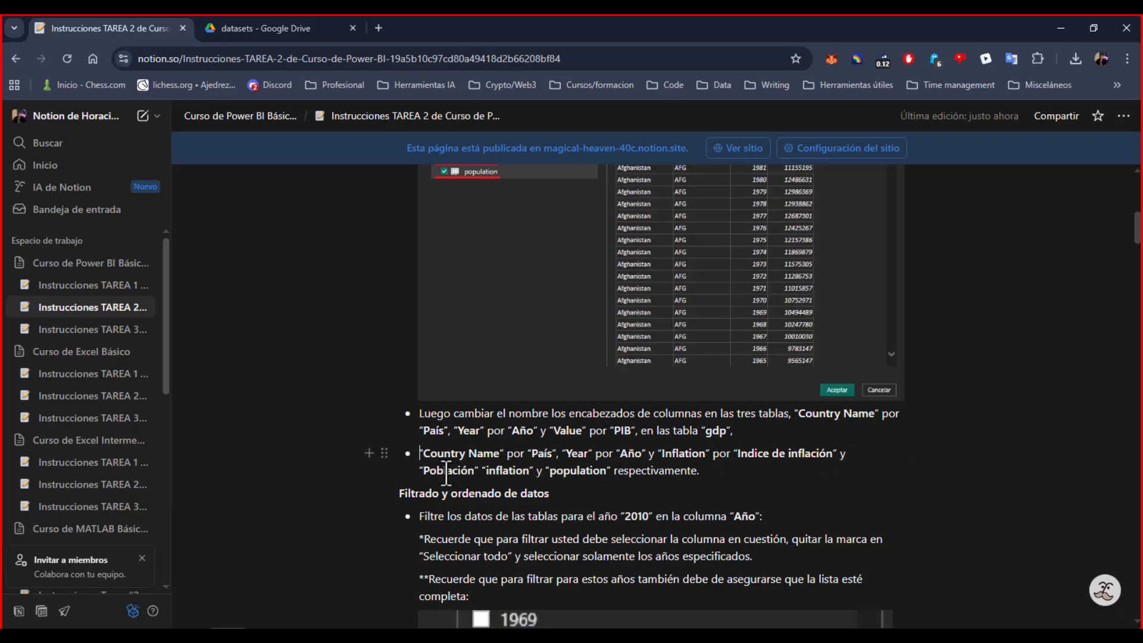
left_click_drag(420, 470, 477, 481)
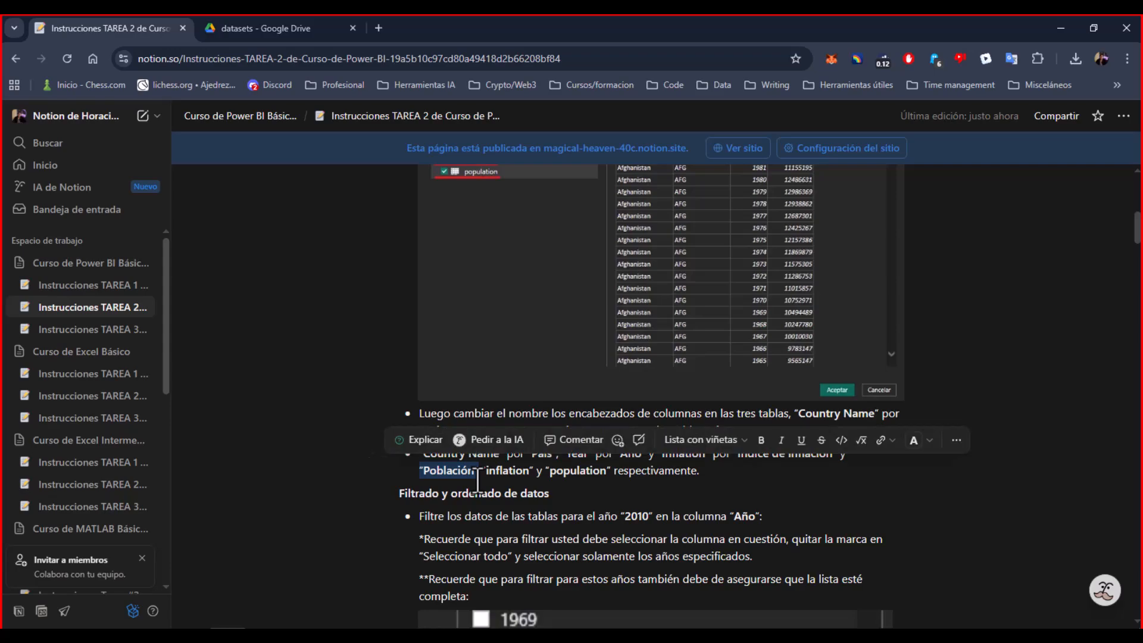
type("en la tabla")
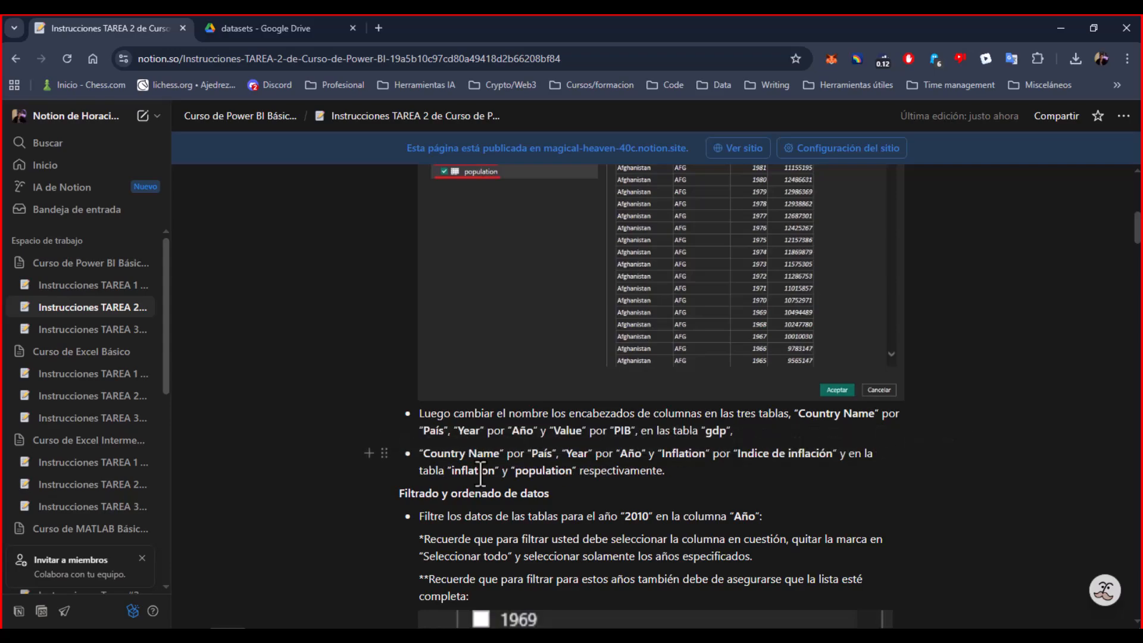
- Delete 'y “population” respectivamente.' from the end of the inflation bullet
left_click_drag(503, 471, 670, 469)
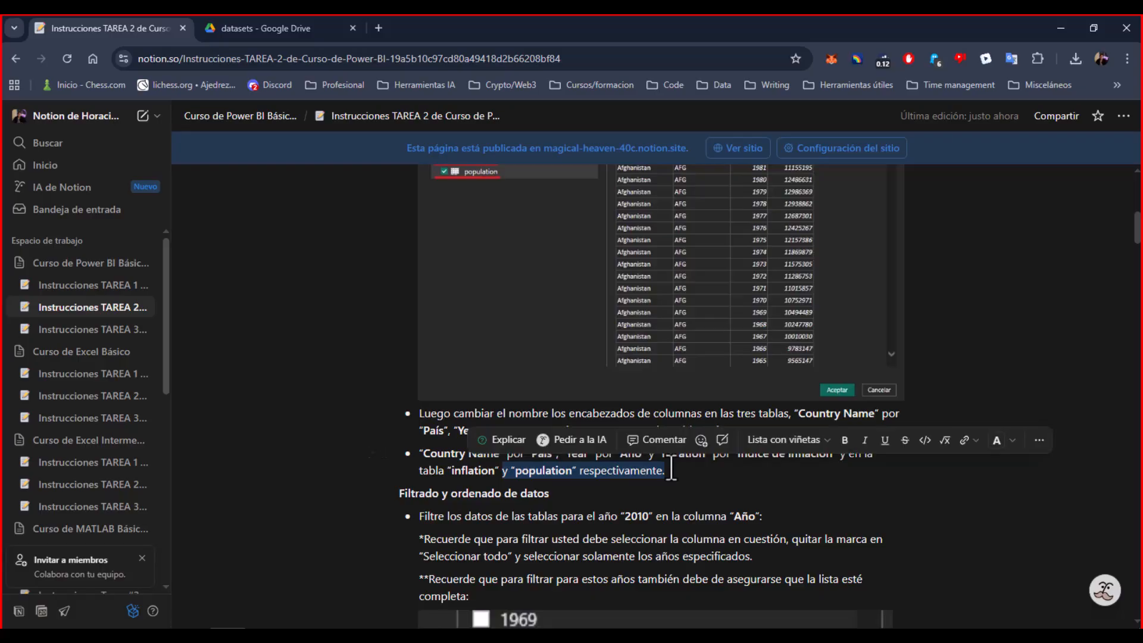
double_click(540, 472)
key("BackSpace")
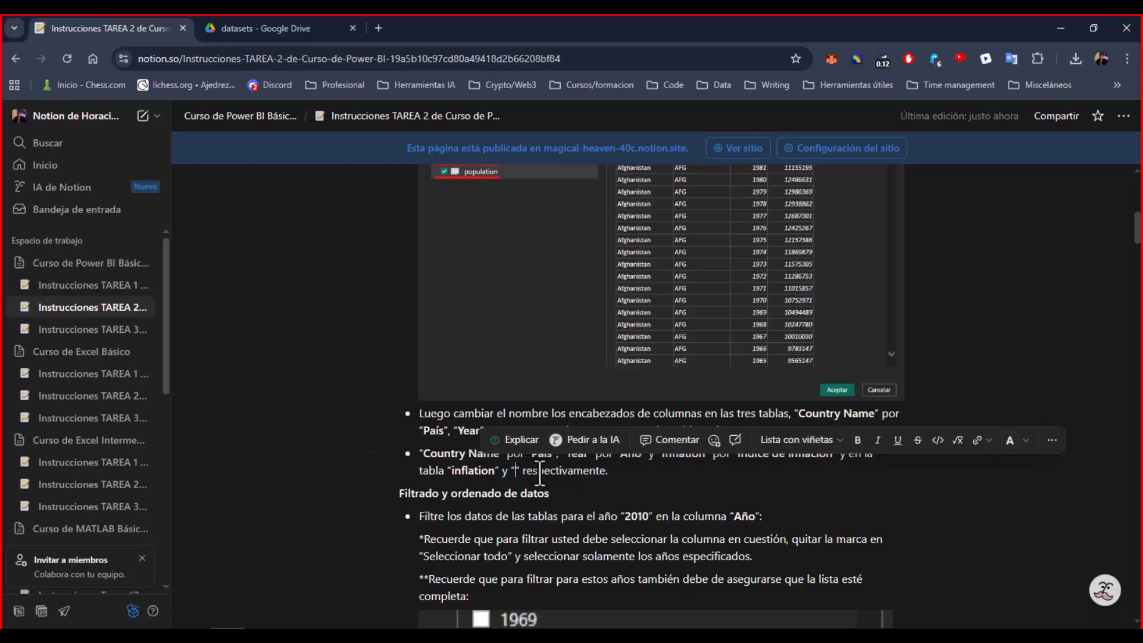
left_click_drag(503, 472, 620, 472)
key("BackSpace")
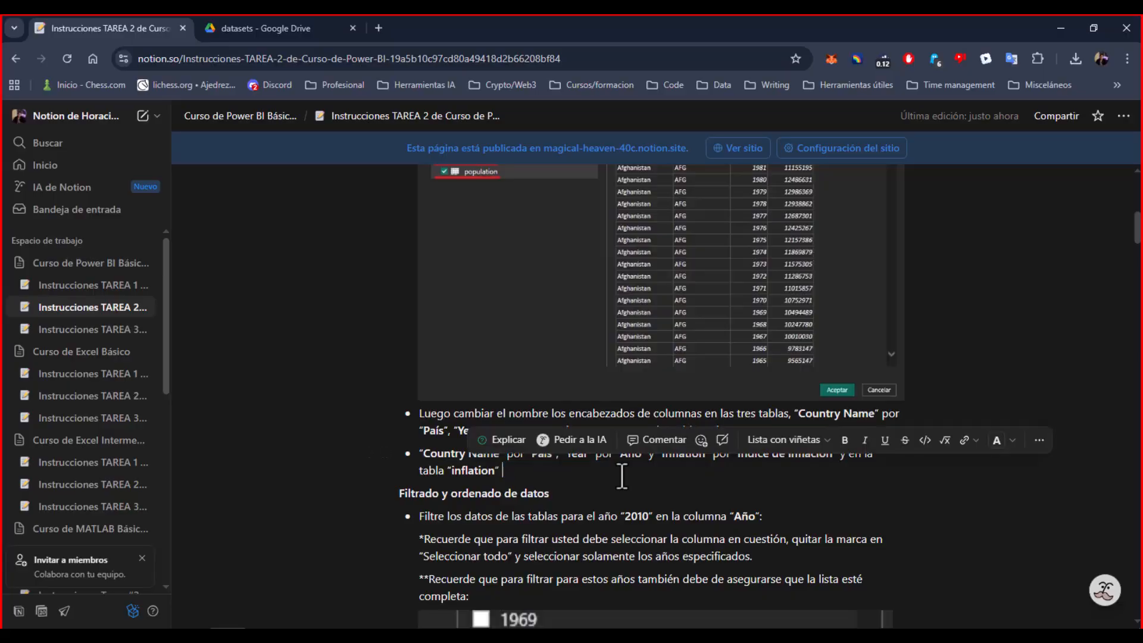
- Add a bullet below the inflation one reading 'en la tabla “population”', with only the table name in bold
key("Return")
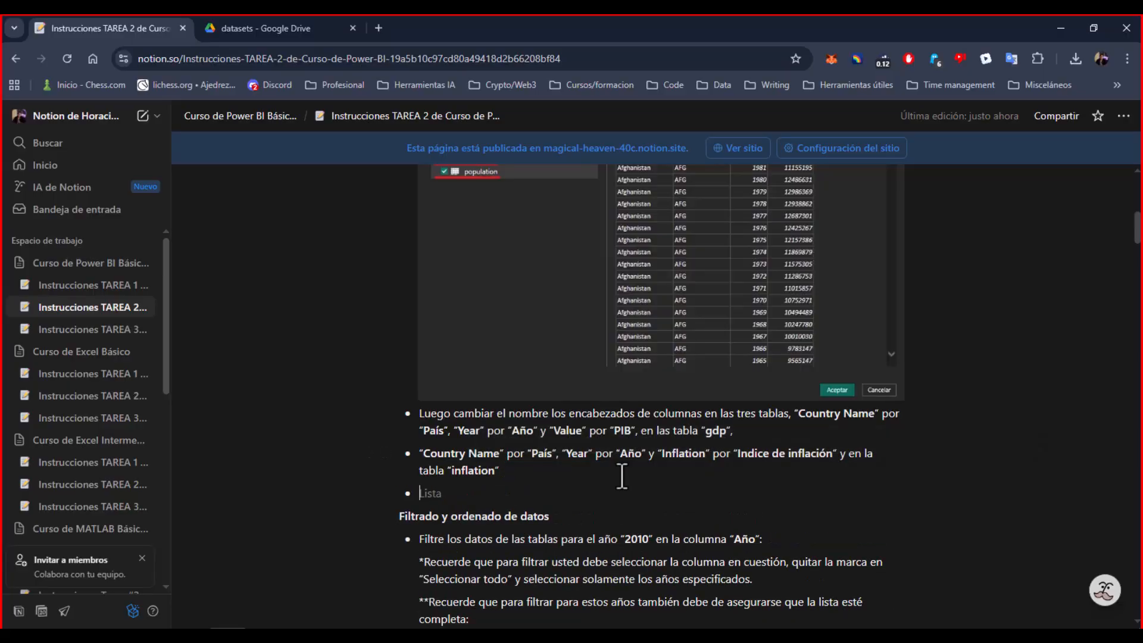
type("population")
key("Home")
type("en la tabla")
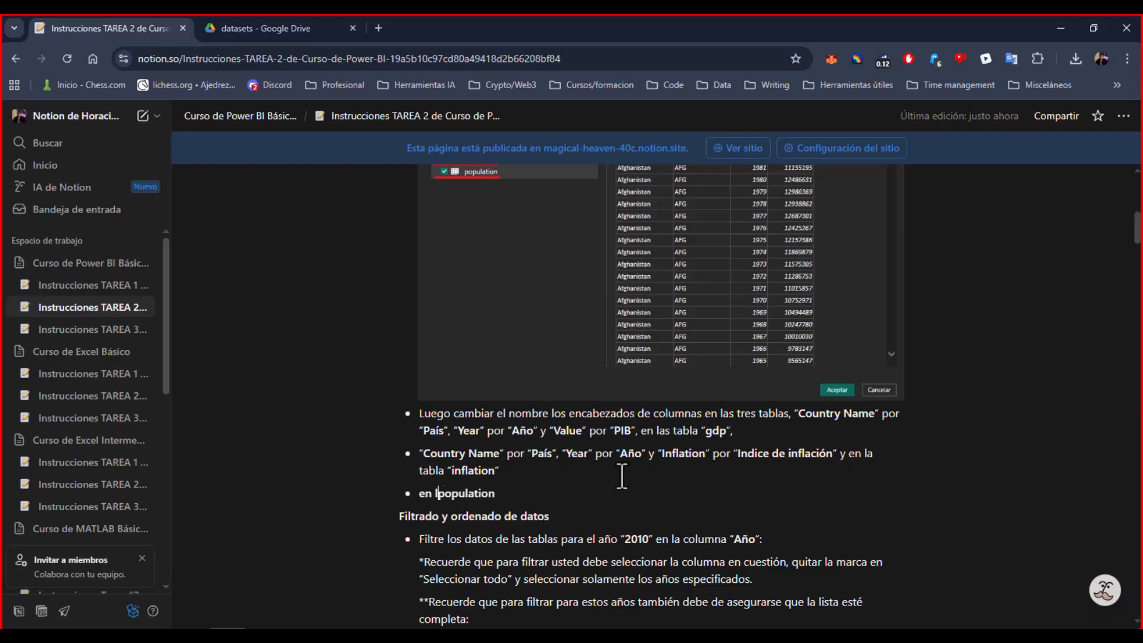
key("shift+Home")
key("End")
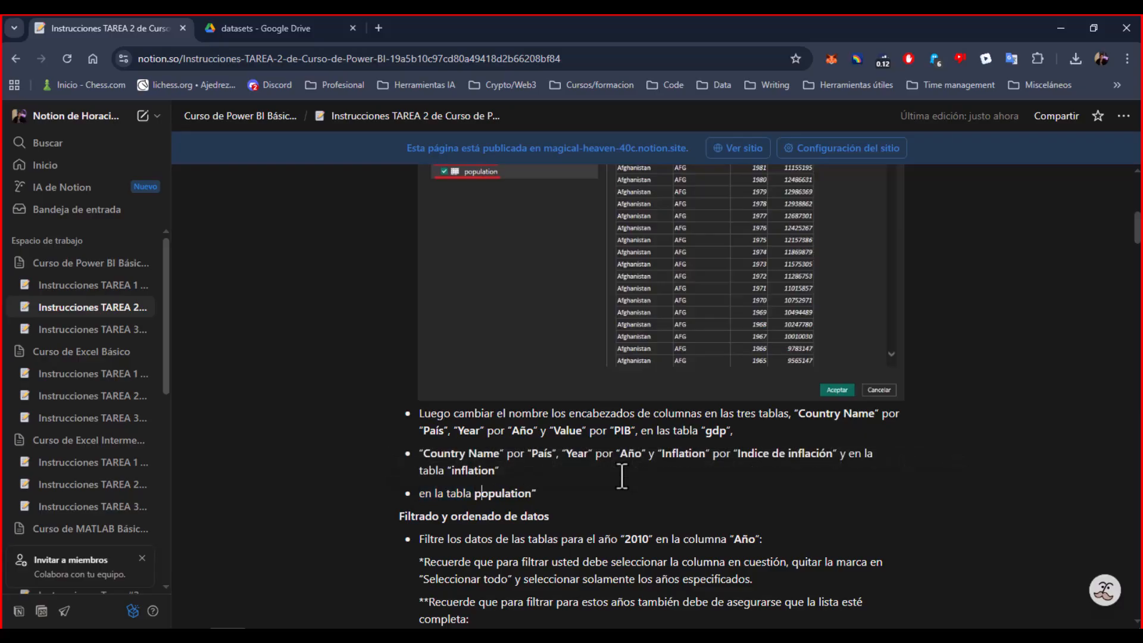
type("“")
key("shift+Left")
key("ctrl+b")
key("ctrl+b")
key("End")
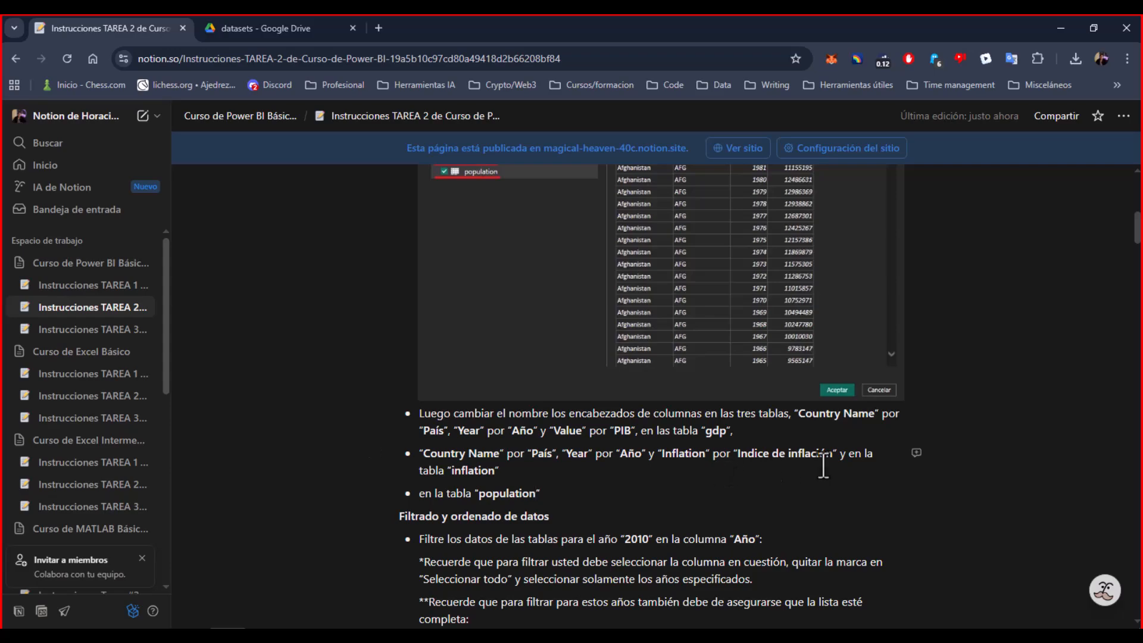
- Remove the extra "y" before "en la tabla" in the inflation bullet and copy its column-renaming text to the start of the population bullet
left_click(846, 454)
key("BackSpace")
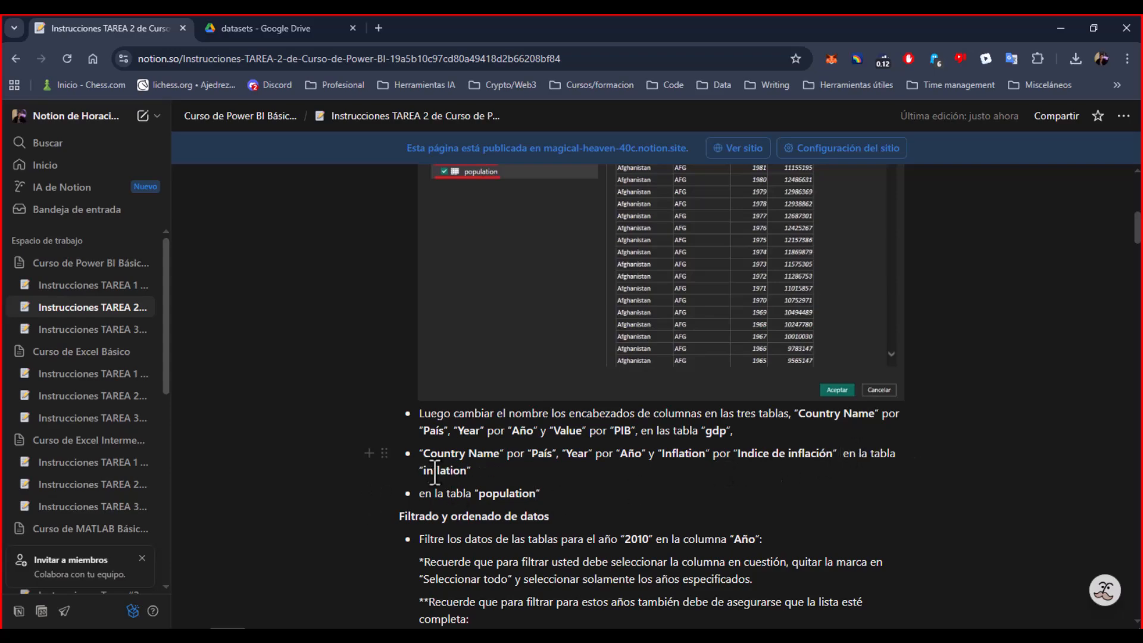
left_click_drag(416, 459, 840, 461)
key("ctrl+c")
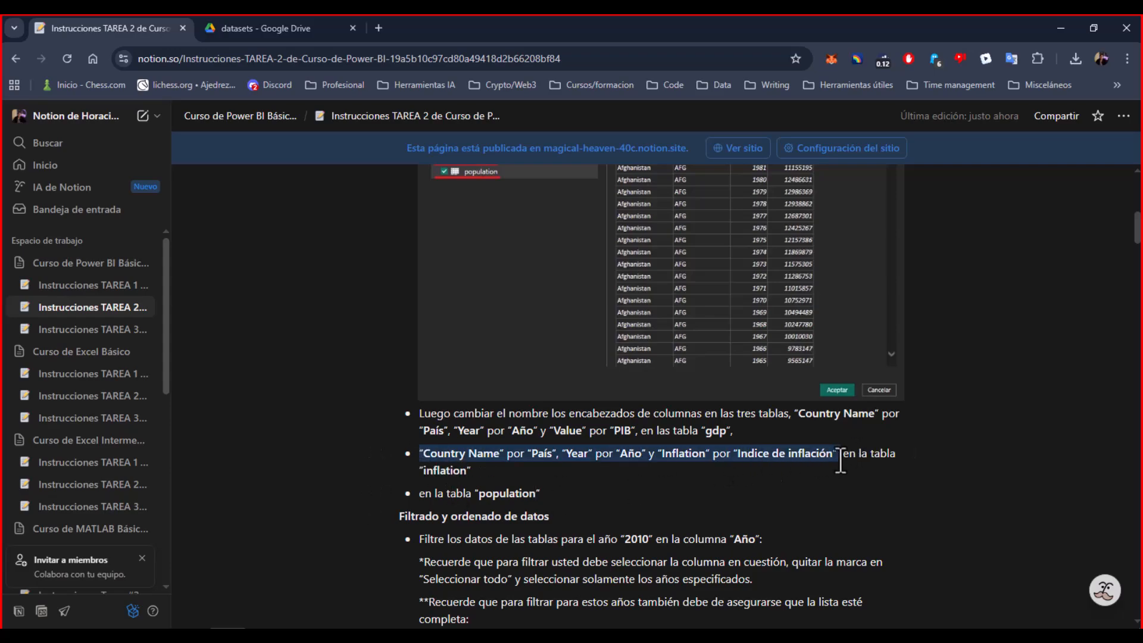
left_click(415, 494)
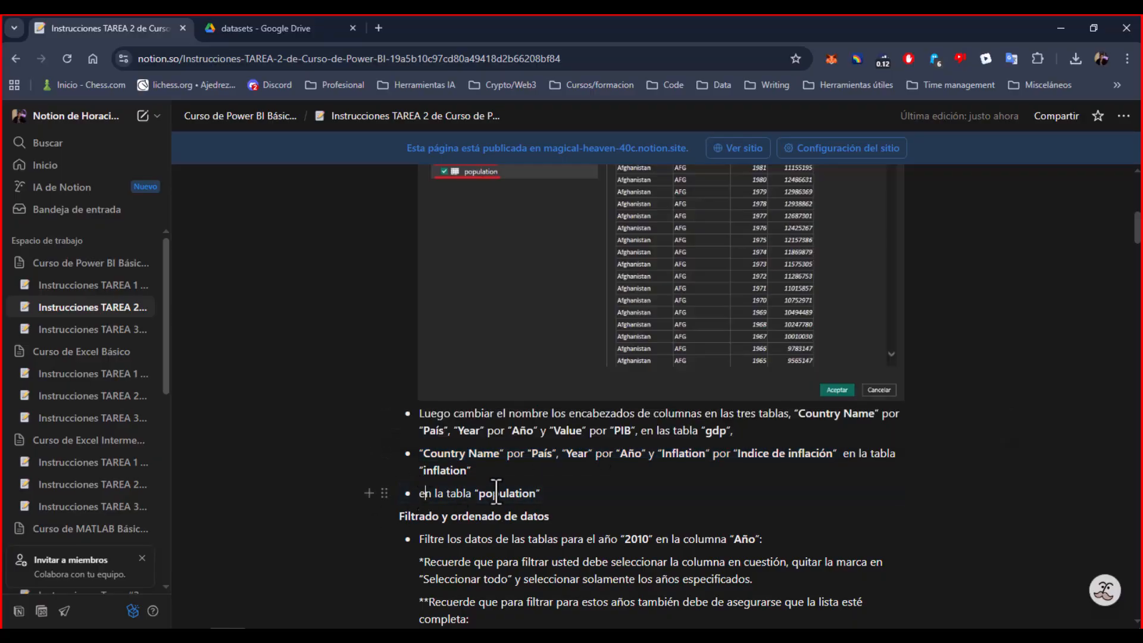
key("ctrl+v")
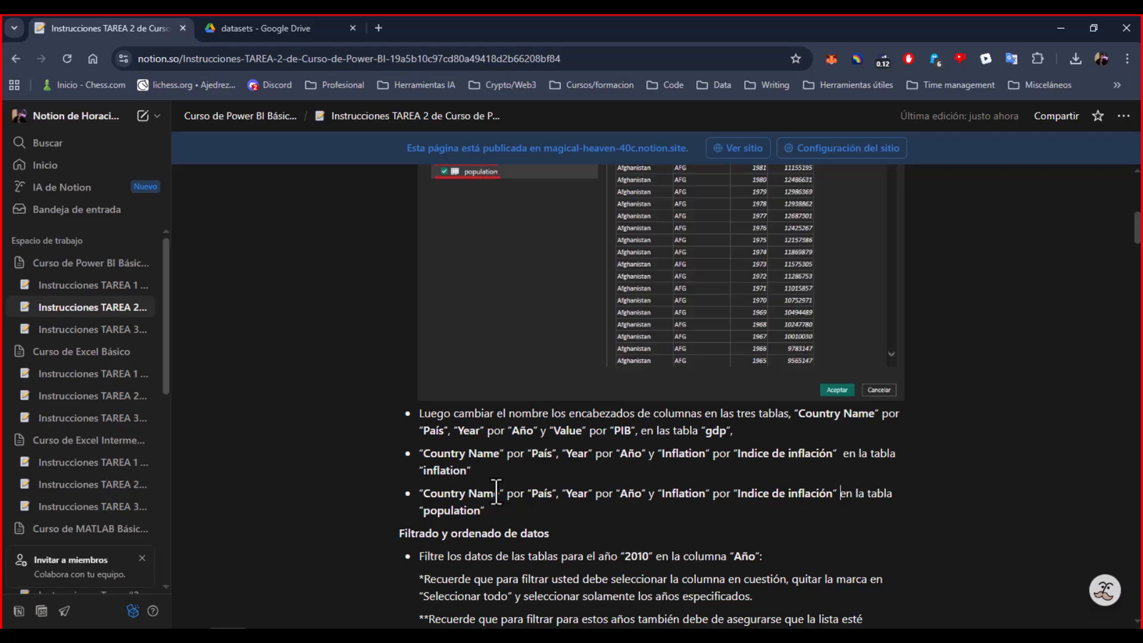
- Replace “Inflation” with a bold “Value” in the population bullet
double_click(671, 492)
type("Valu")
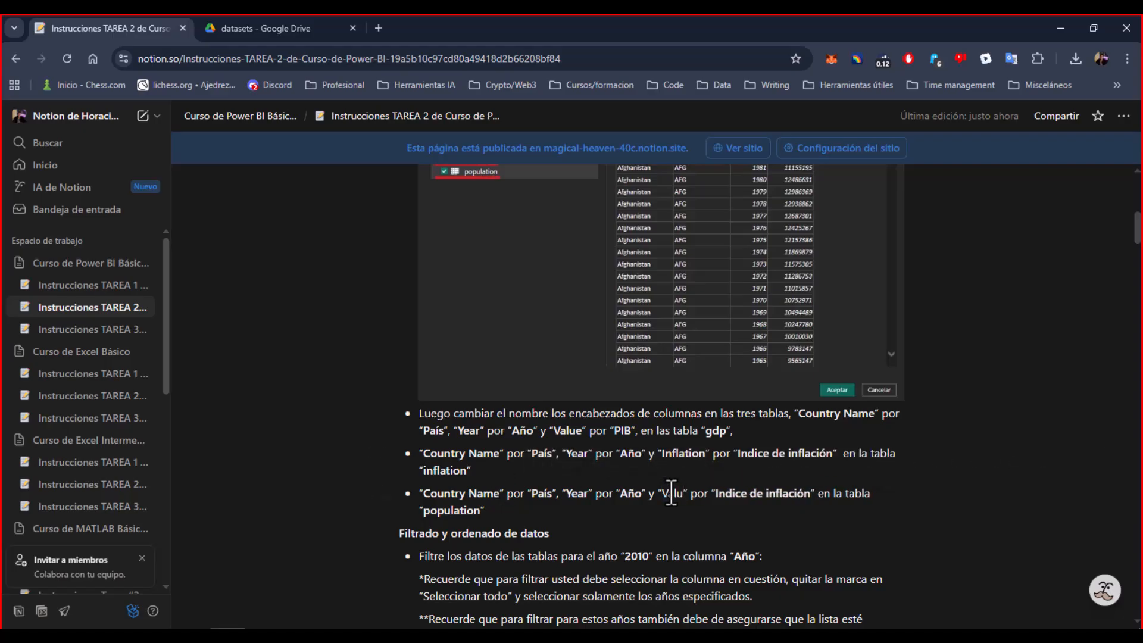
type("e")
double_click(671, 493)
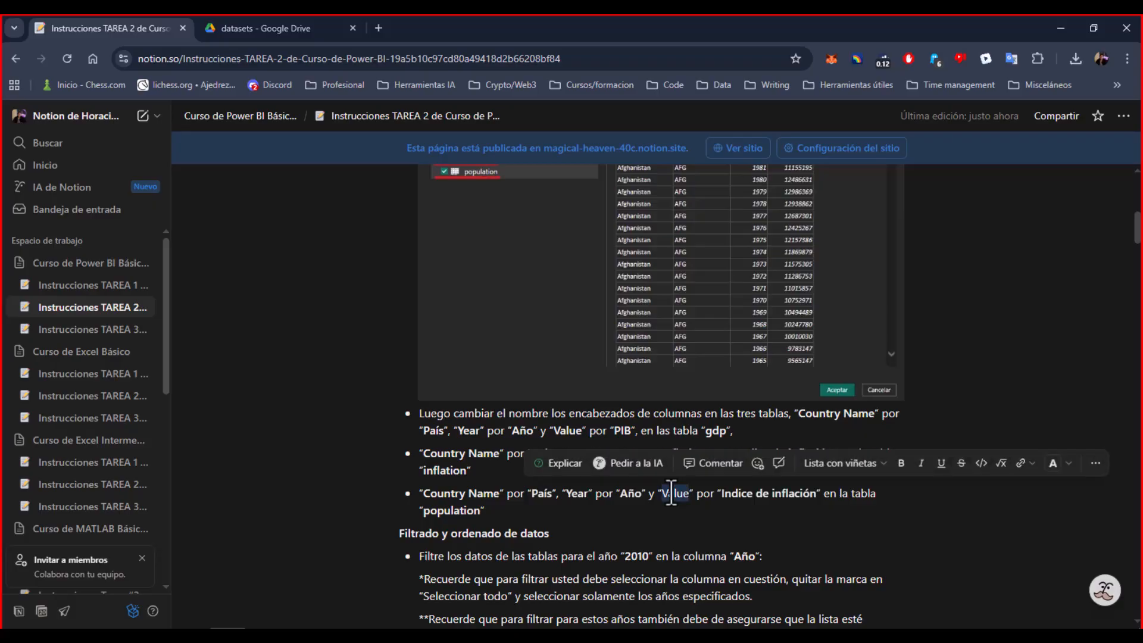
- End the population and inflation bullets with a period and remove the comma after “gdp”
left_click(582, 517)
type(".")
left_click(504, 468)
type(".")
key("BackSpace")
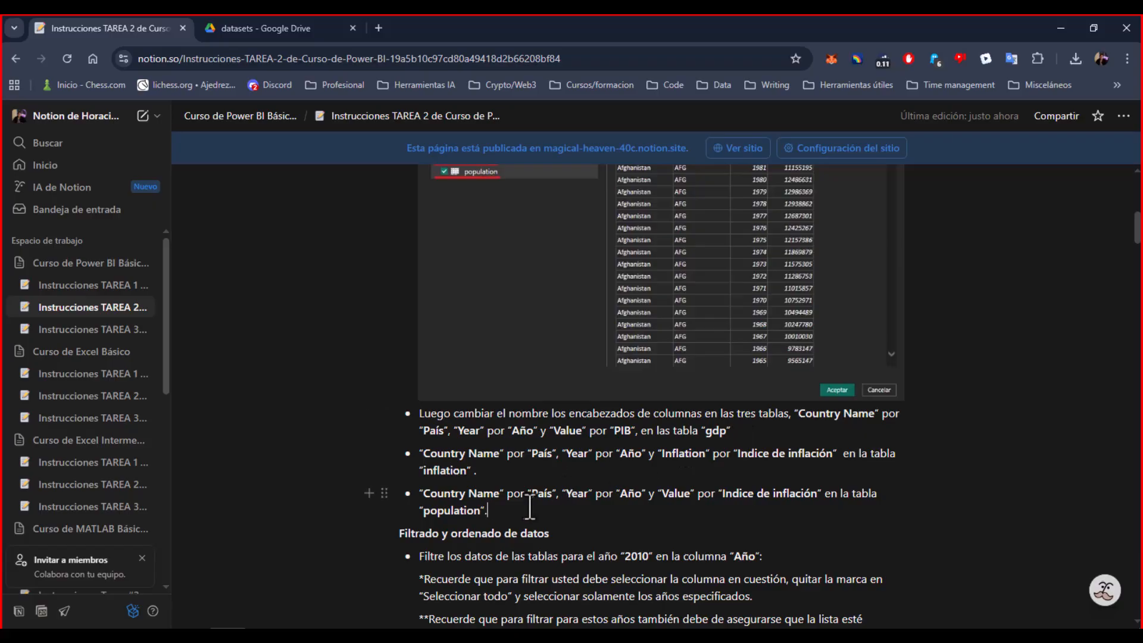
- Review the revised renaming bullets and the filtering, sorting and query-combination instructions below them
scroll(529, 508, "down", 1)
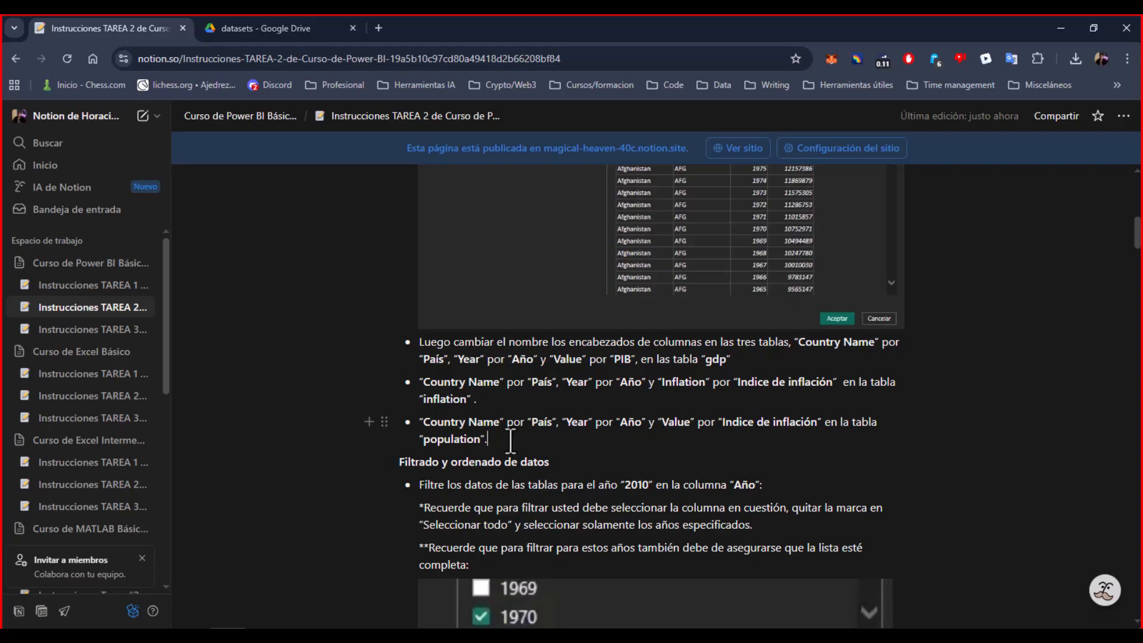
left_click_drag(510, 441, 377, 338)
scroll(543, 521, "down", 1)
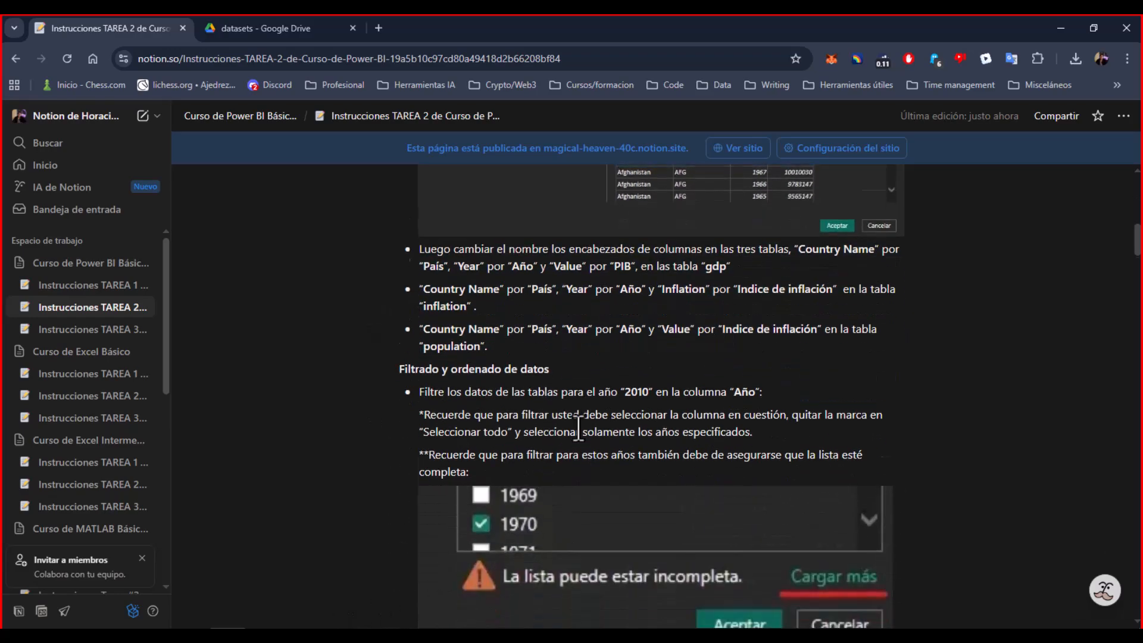
scroll(578, 427, "down", 2)
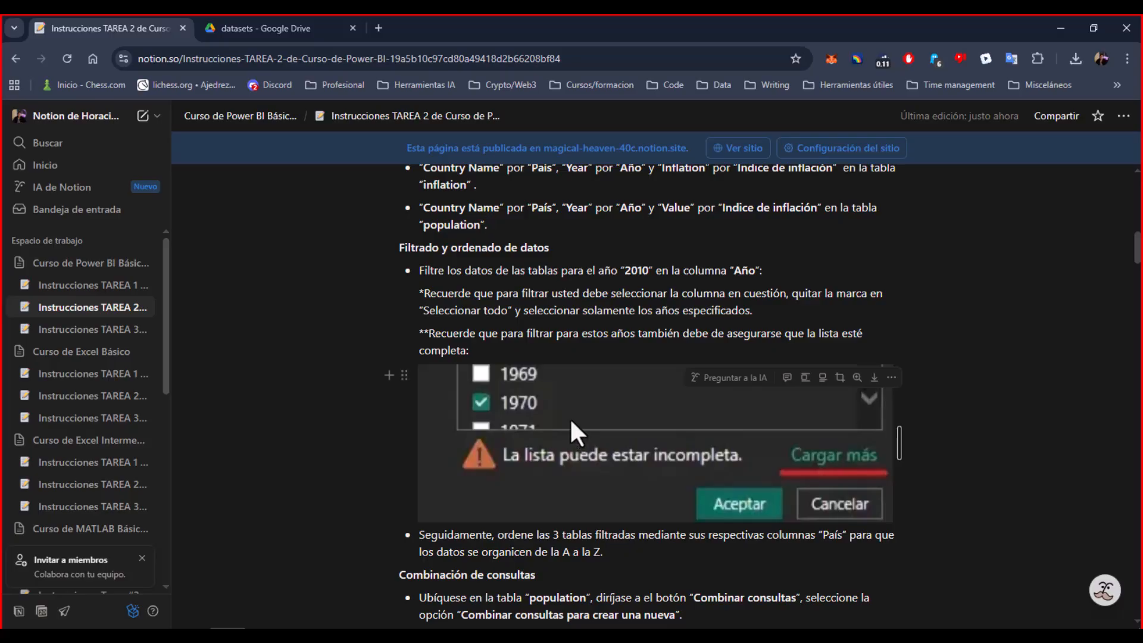
scroll(572, 415, "down", 4)
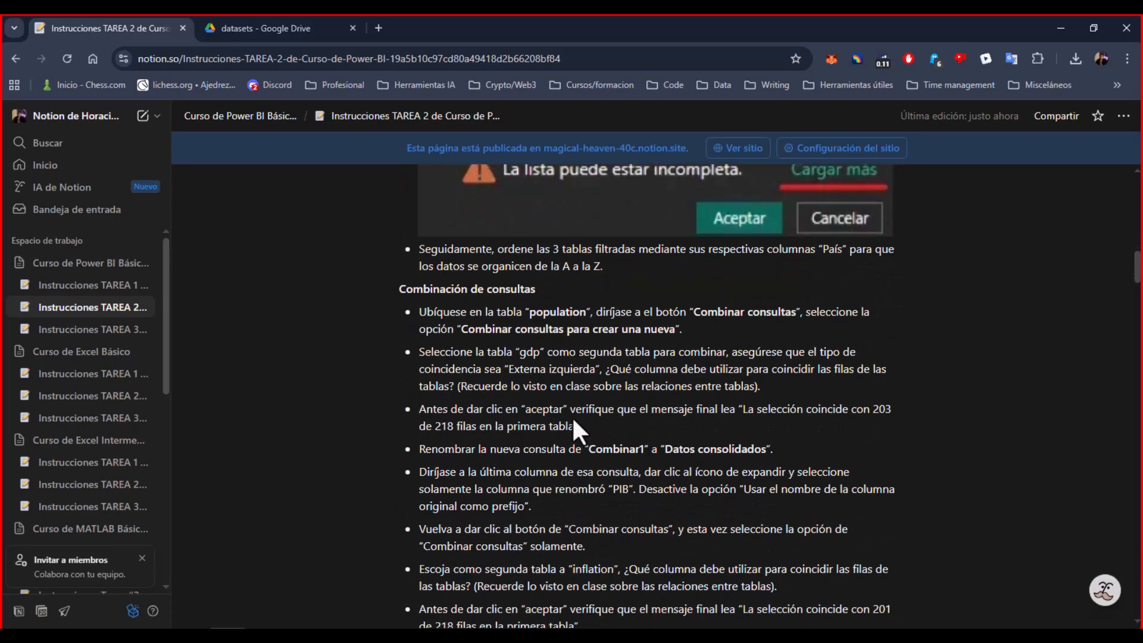
scroll(572, 415, "down", 1)
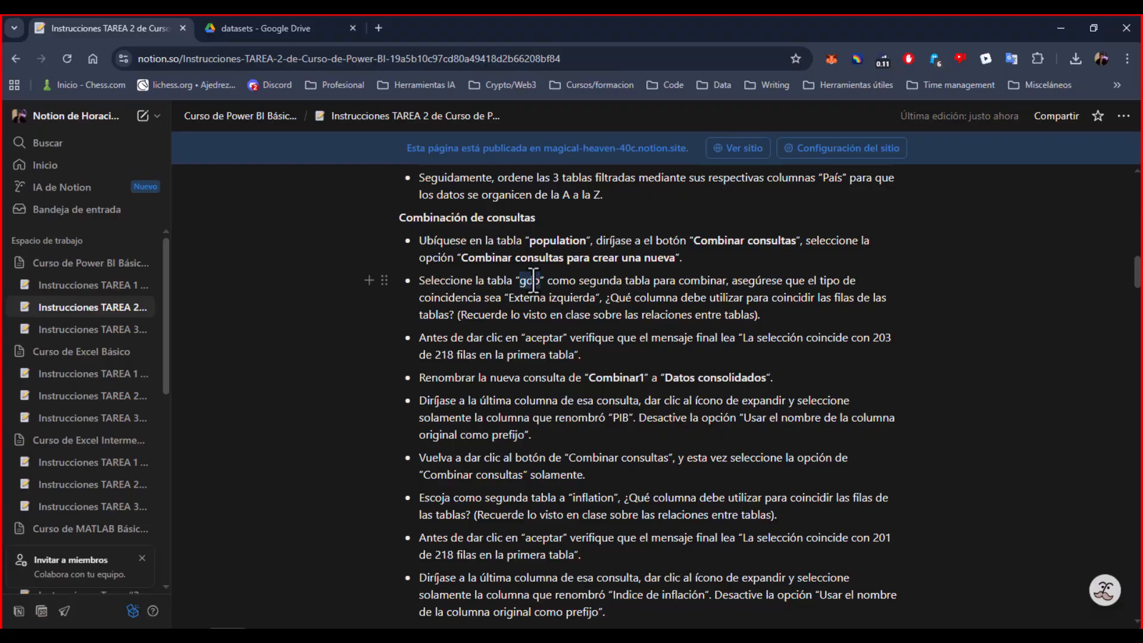
scroll(610, 429, "up", 5)
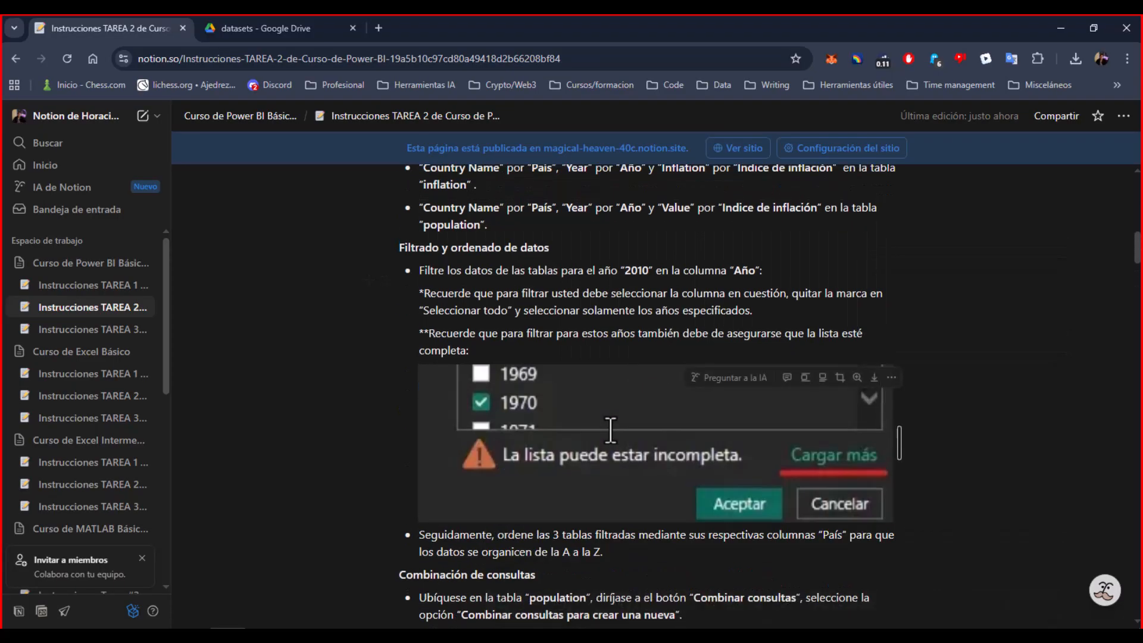
- Switch to the Power Query Editor, look over the actions available for the Combinar1 query, and return to the Notion instructions
left_click(402, 632)
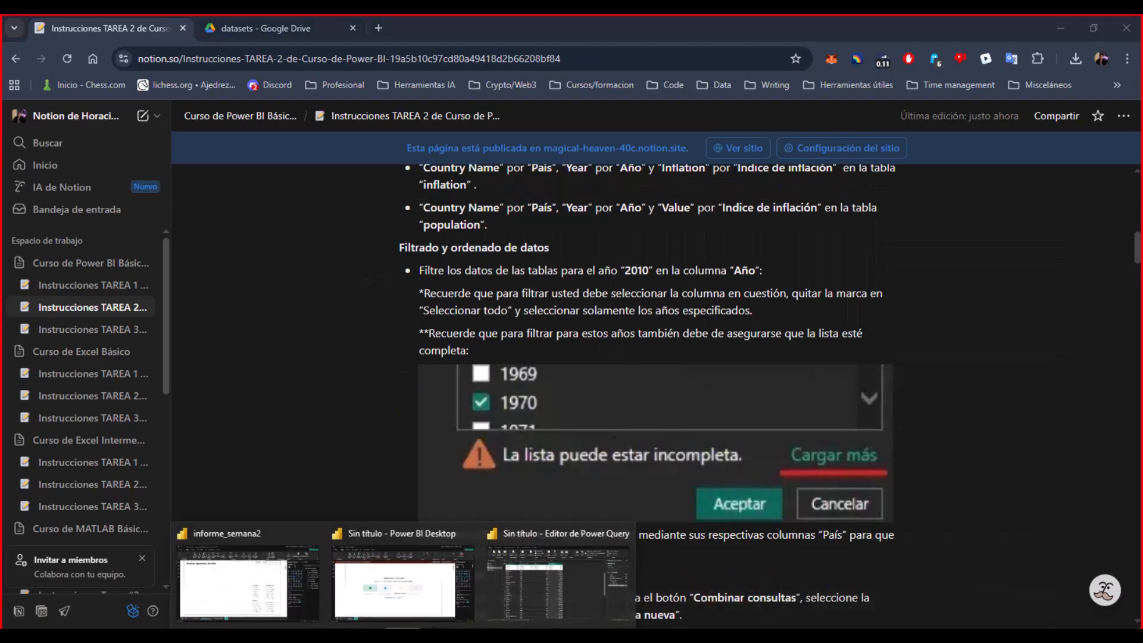
left_click(520, 574)
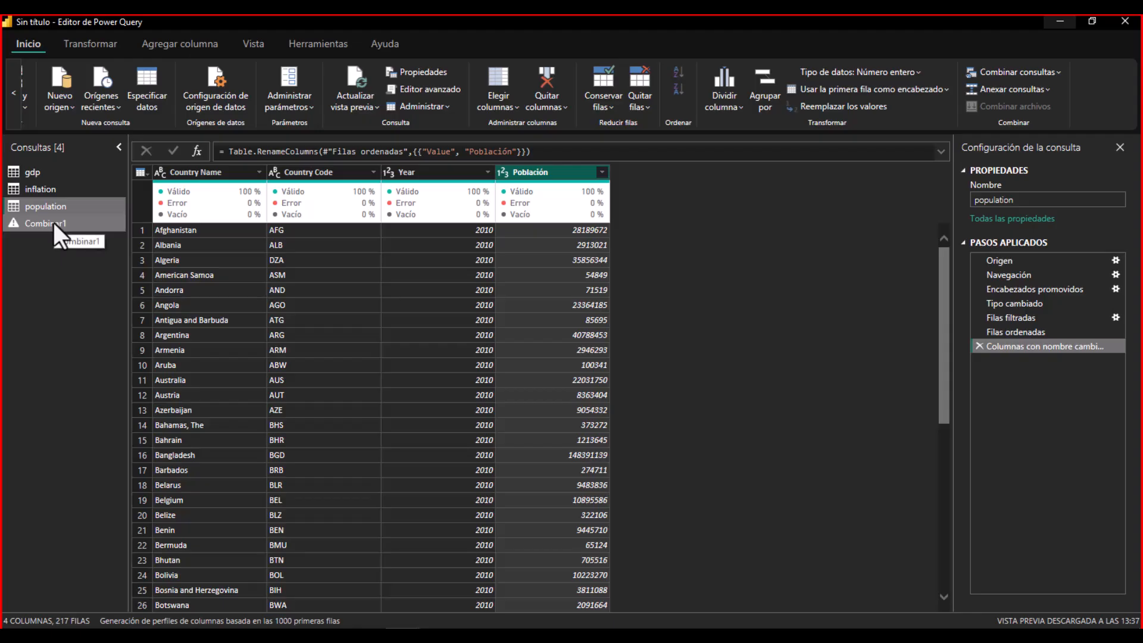
right_click(53, 223)
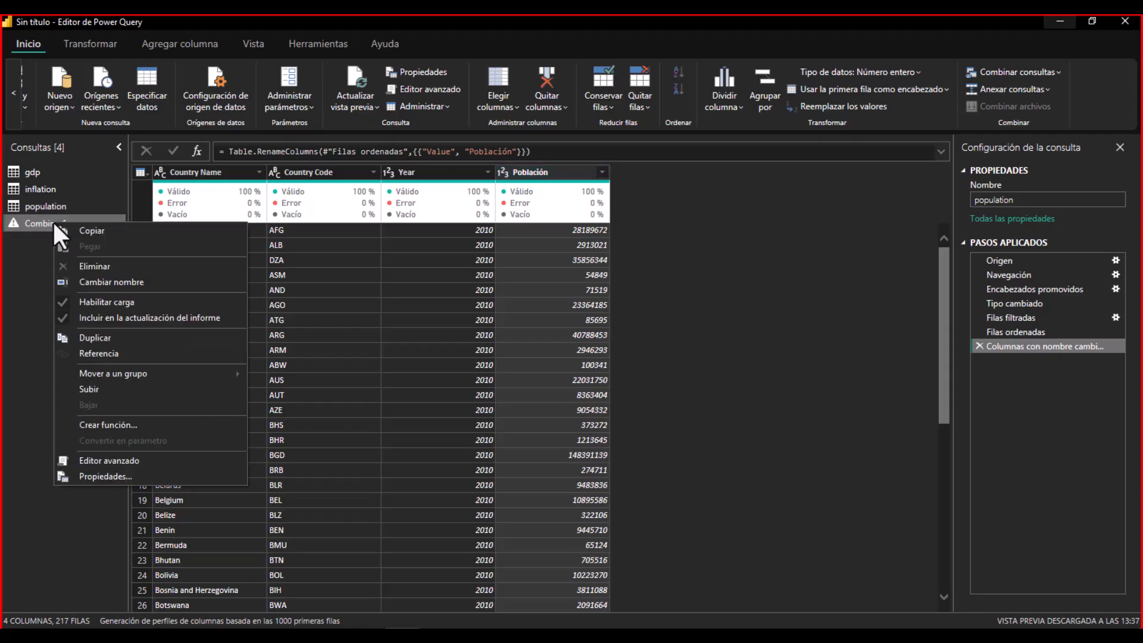
left_click(23, 248)
left_click(227, 635)
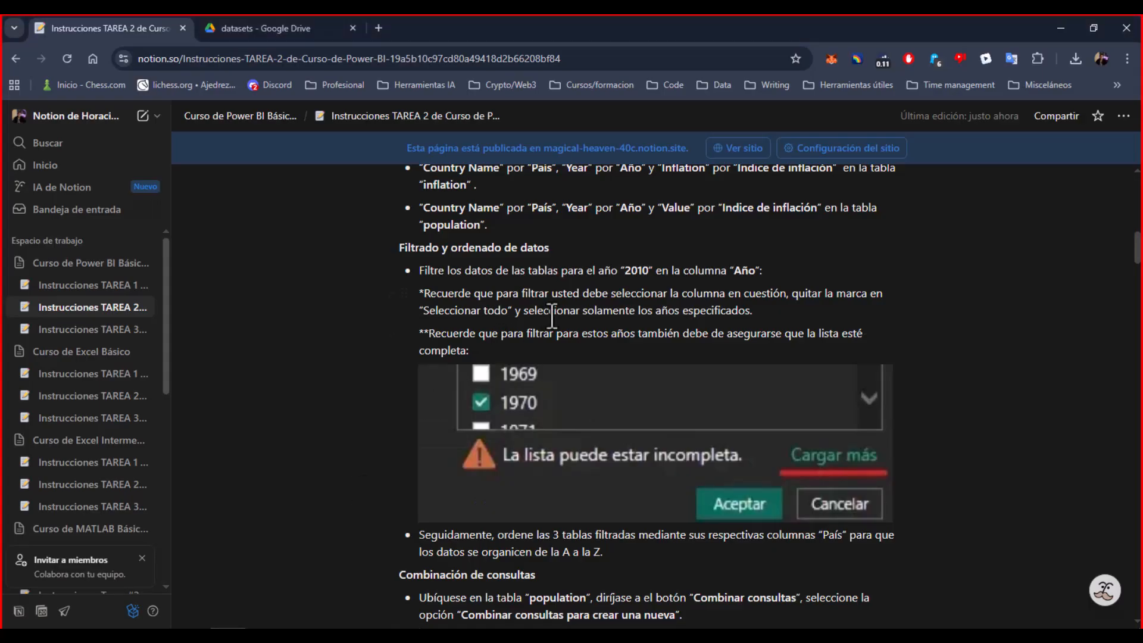
- Change the total row count to 217 in the instruction that verifies the matching message for the population and gdp combination
scroll(548, 315, "down", 4)
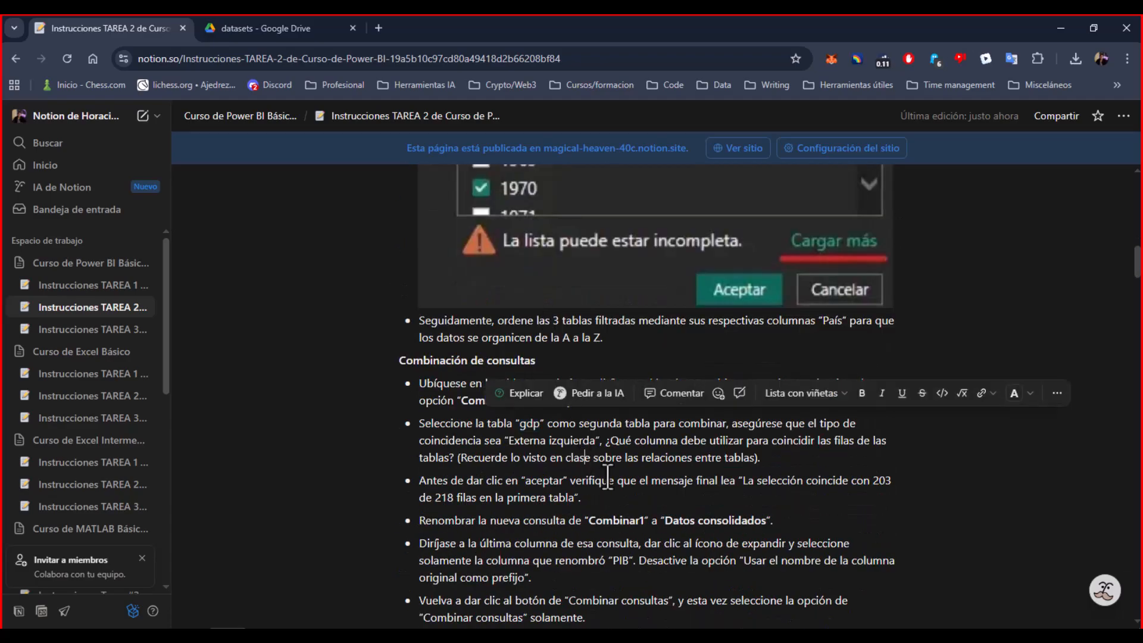
scroll(595, 470, "down", 3)
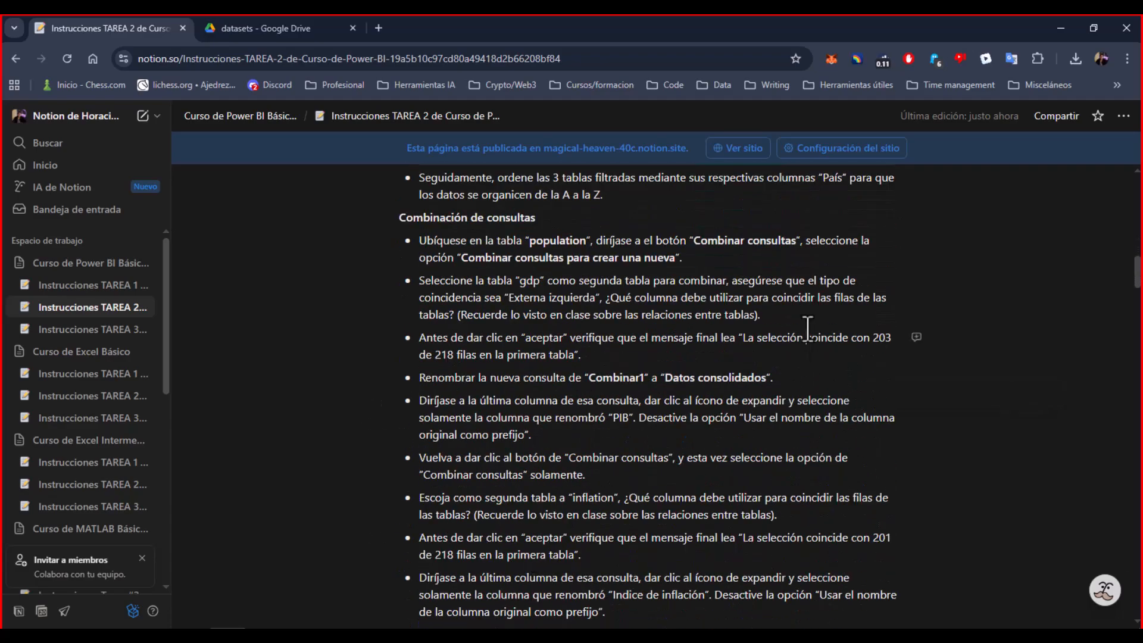
left_click_drag(606, 299, 759, 315)
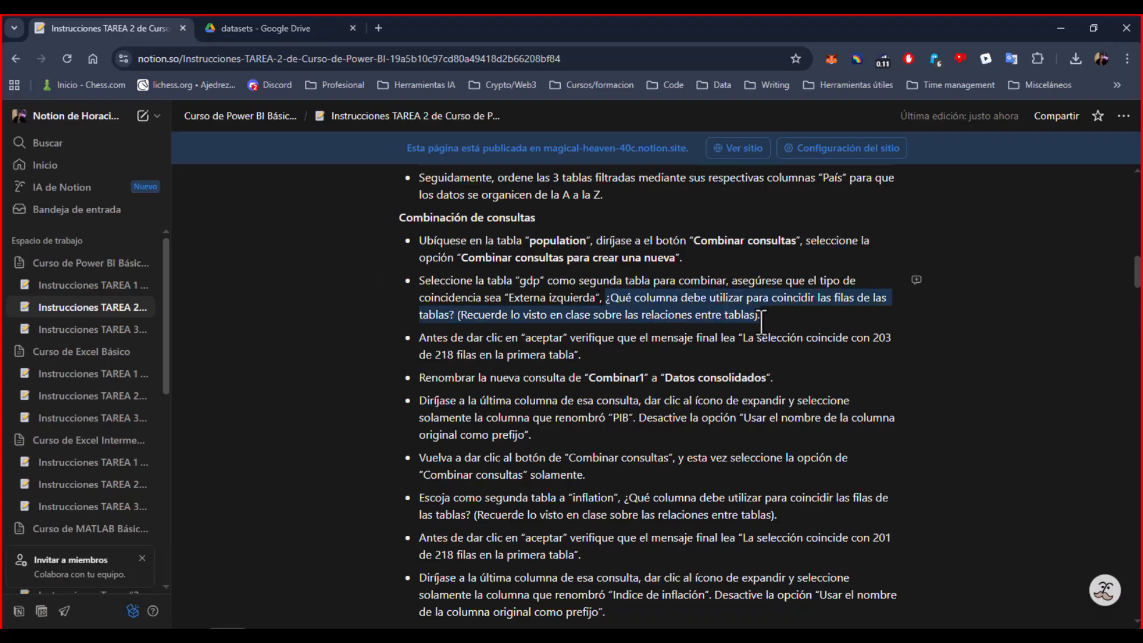
left_click(451, 349)
key("BackSpace")
type("7")
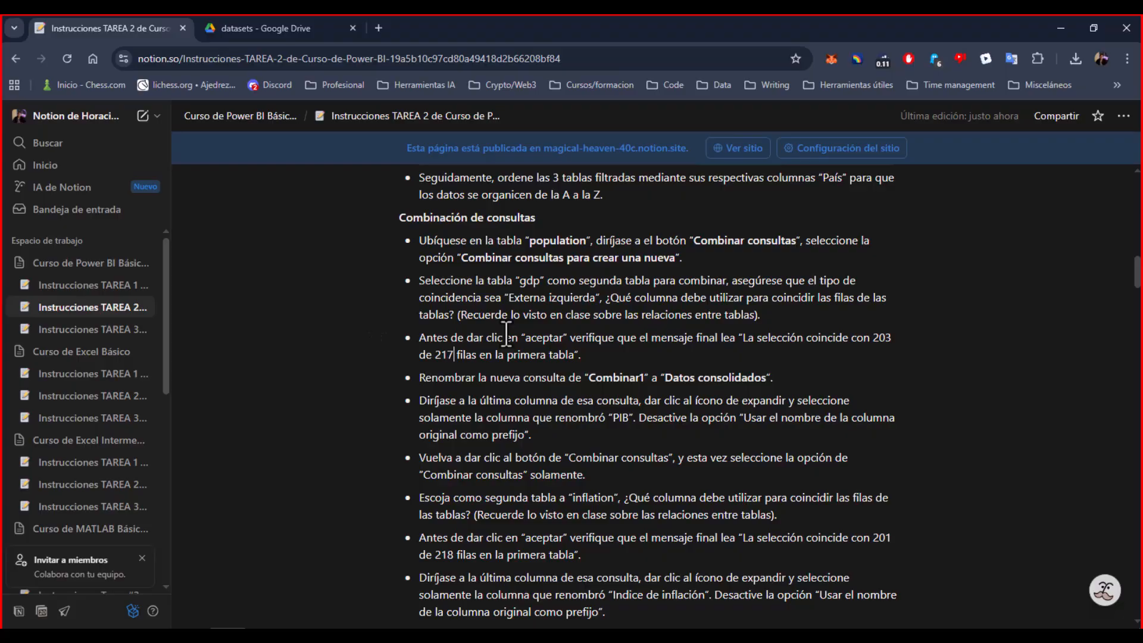
- Replace the matching-column question and class reminder in the gdp combination bullet with “Combine por medio de columna”
left_click_drag(755, 319, 605, 308)
key("BackSpace")
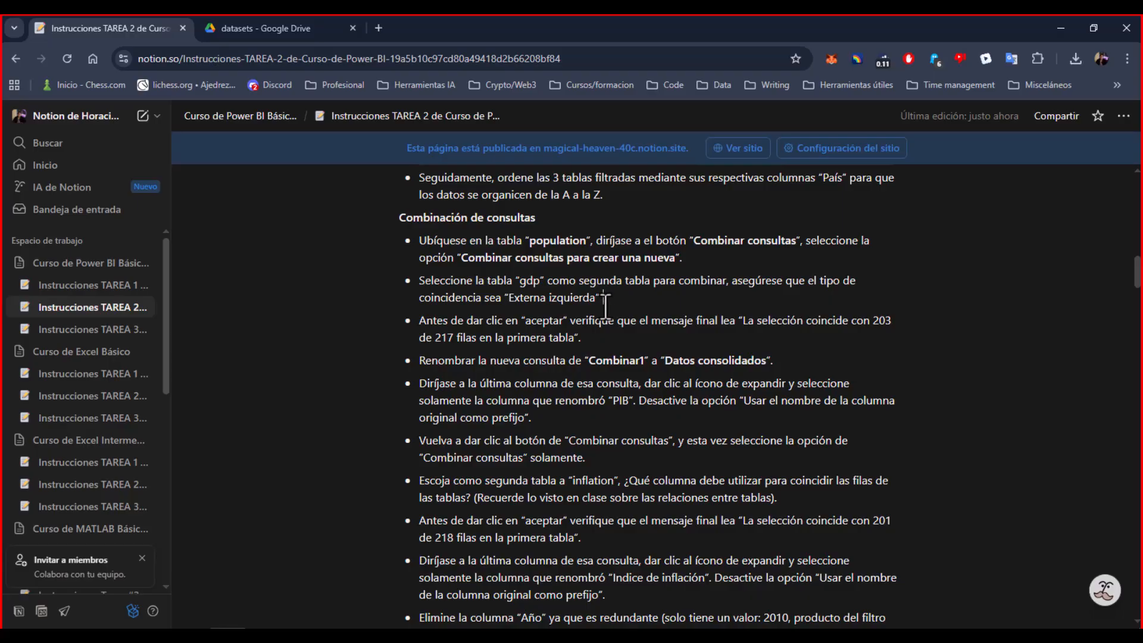
type("Combine por medio de columna")
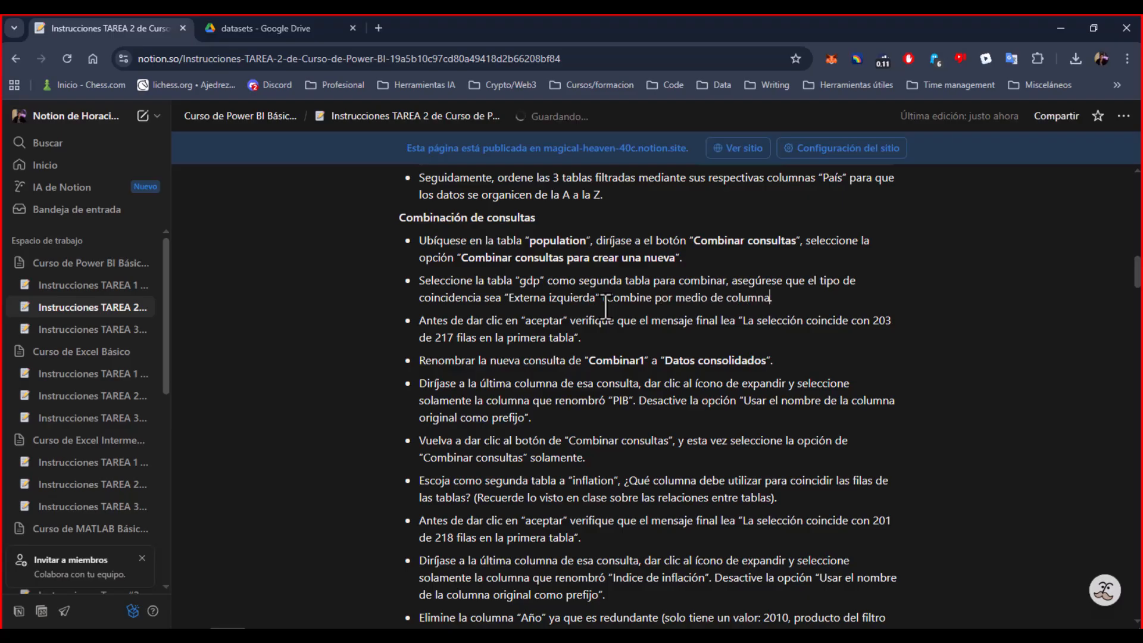
- Insert an empty quoted original name followed by por “Código de país”, before “Year” in the gdp renaming bullet
scroll(605, 307, "up", 7)
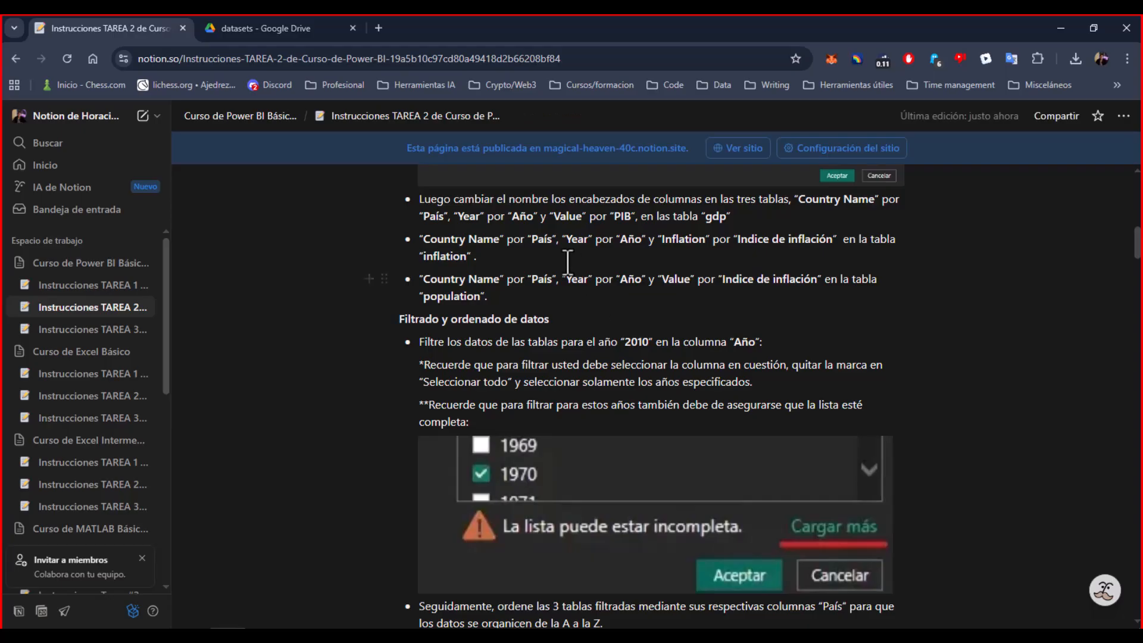
left_click(454, 216)
type("\"\" por \"Código d")
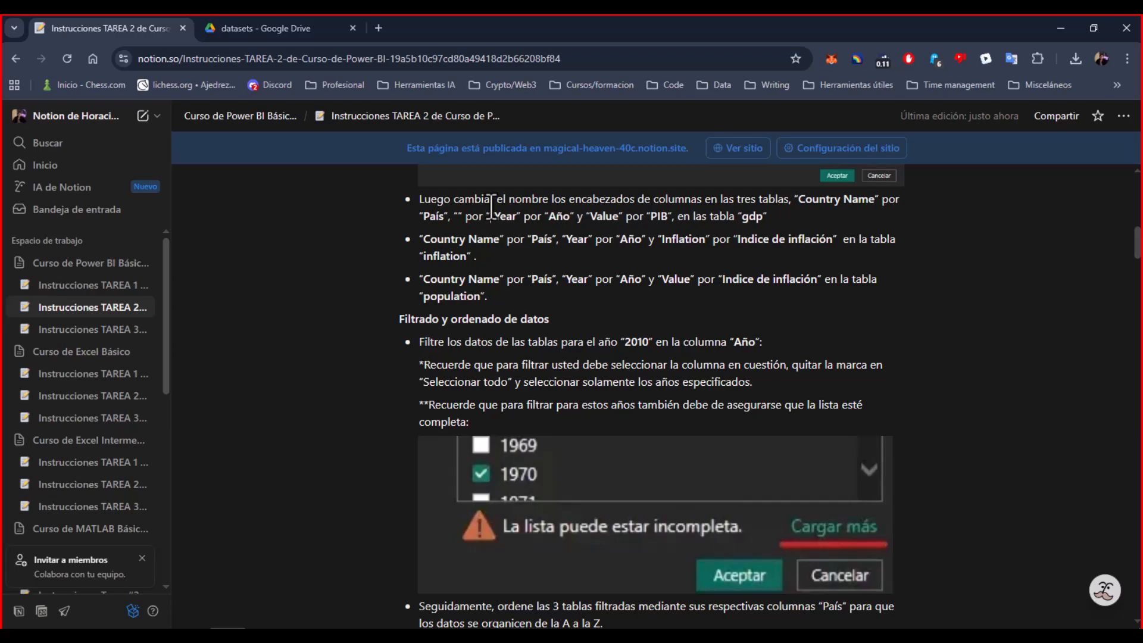
type("e país")
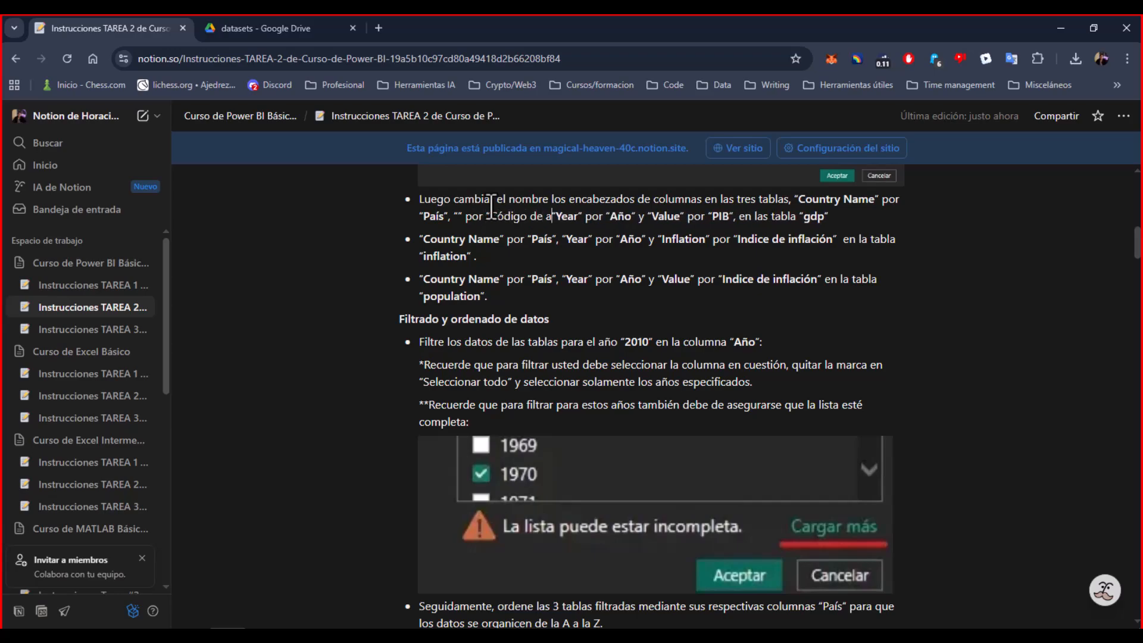
type("\",")
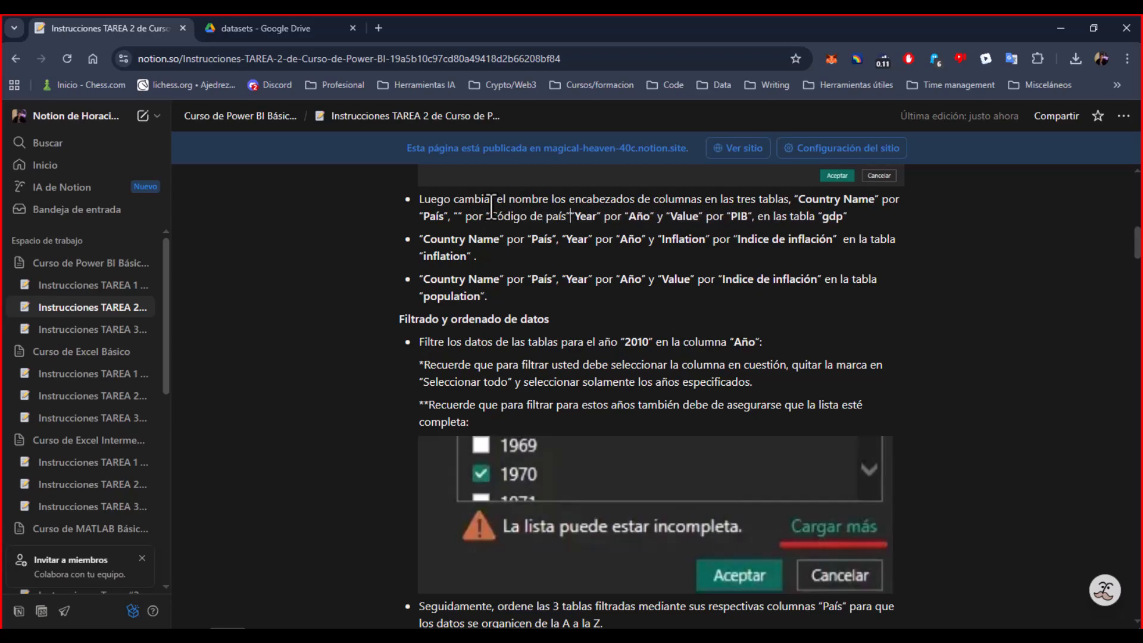
- Make “Código de país” bold in the gdp renaming bullet
key("Left")
key("Left")
key("Left")
key("ctrl+shift+Left")
key("ctrl+shift+Left")
key("ctrl+shift+Left")
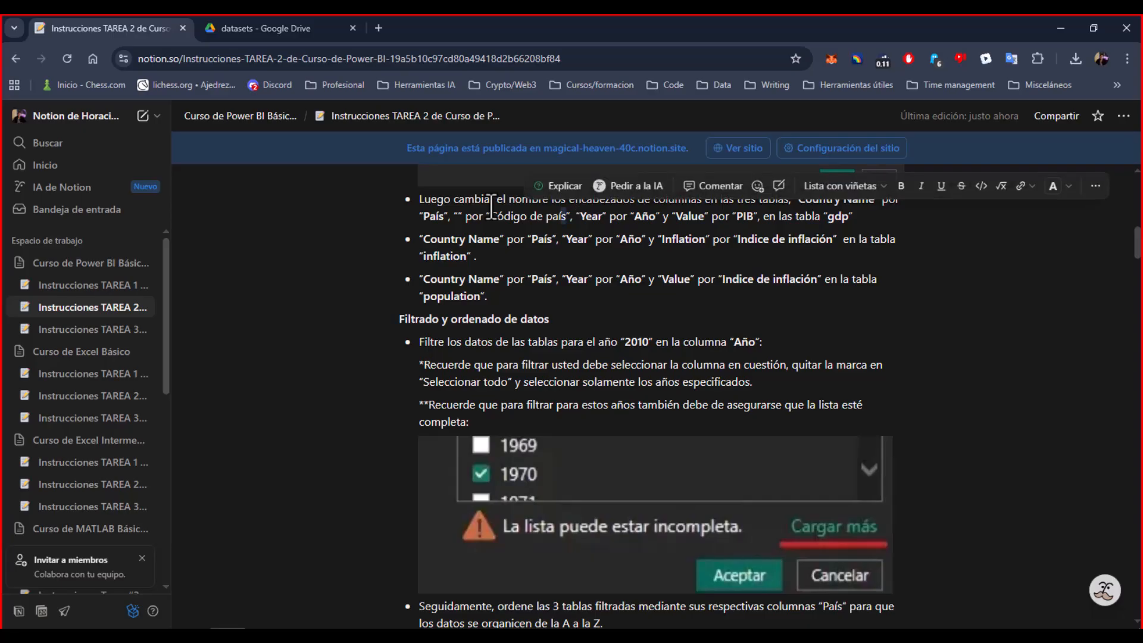
key("ctrl+b")
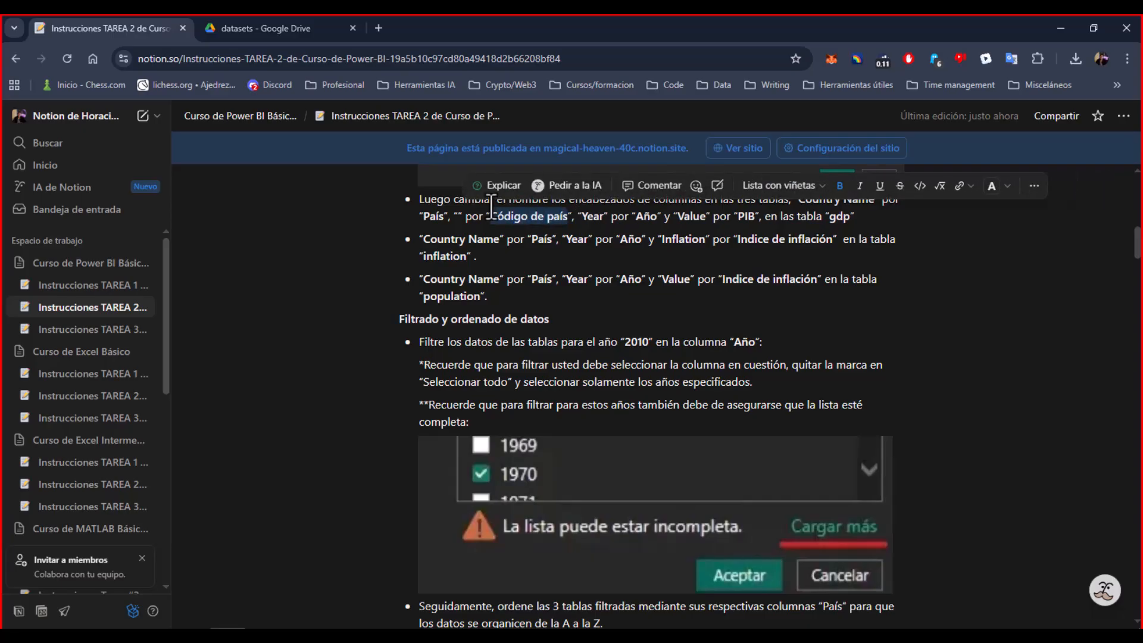
- Fill the empty quotes in the gdp bullet with “Country code” and check the column's spelling in the Power Query Editor
left_click(461, 218)
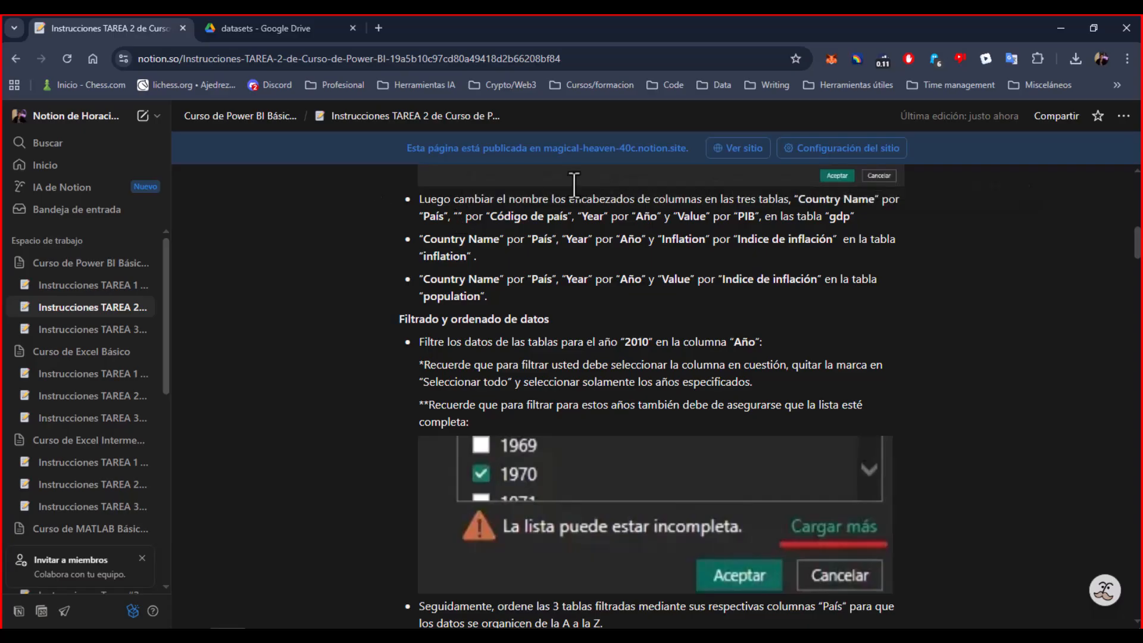
type("Country code")
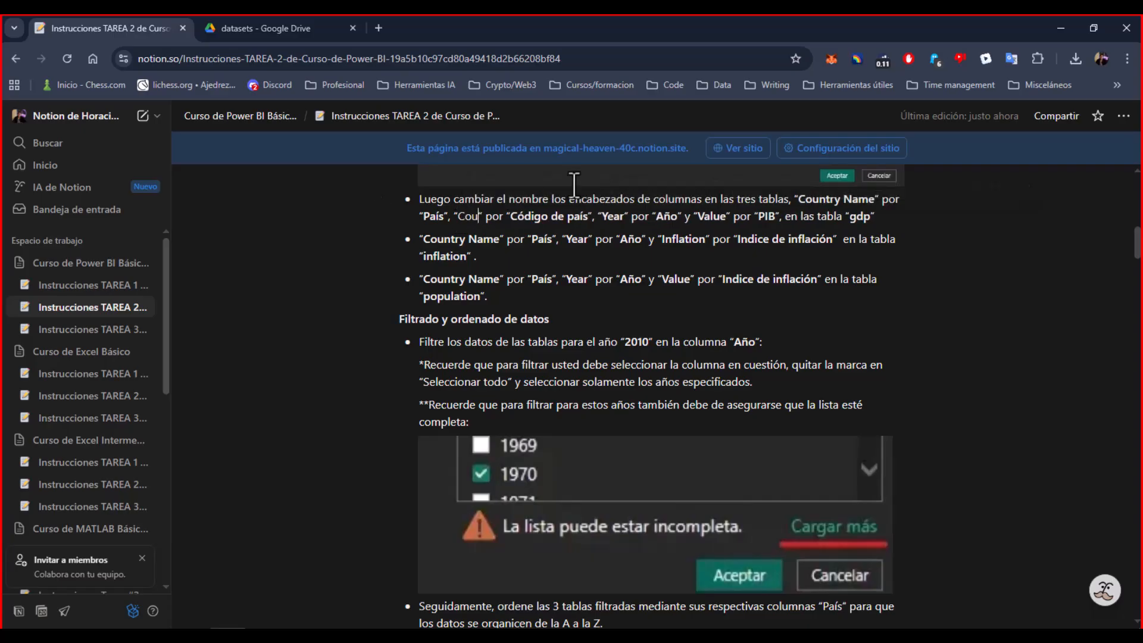
key("alt+Tab")
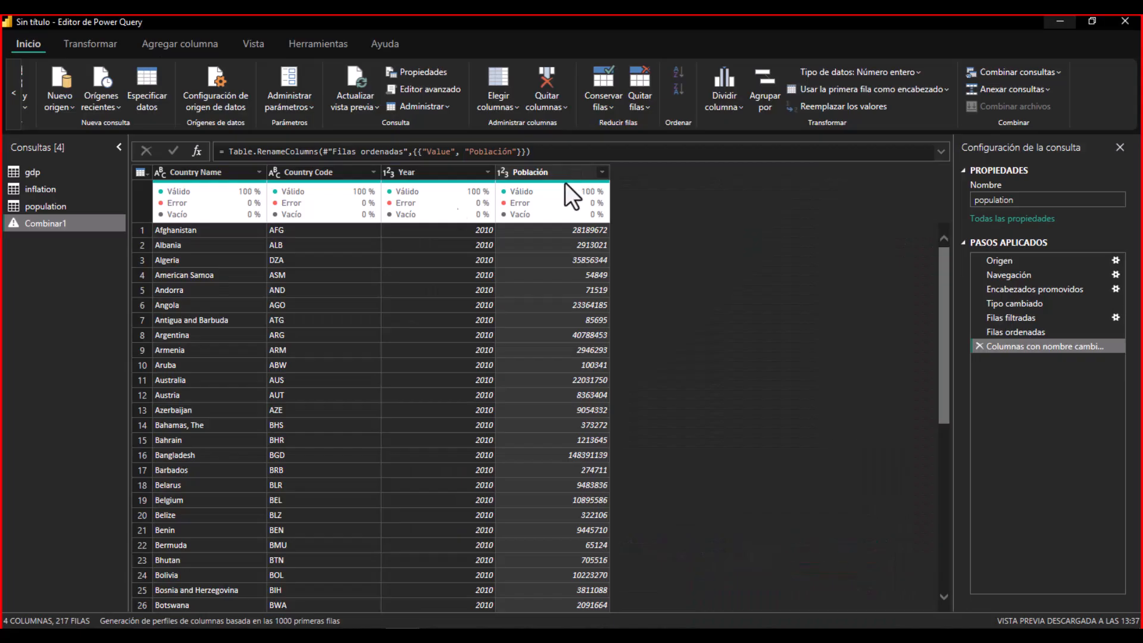
key("alt+Tab")
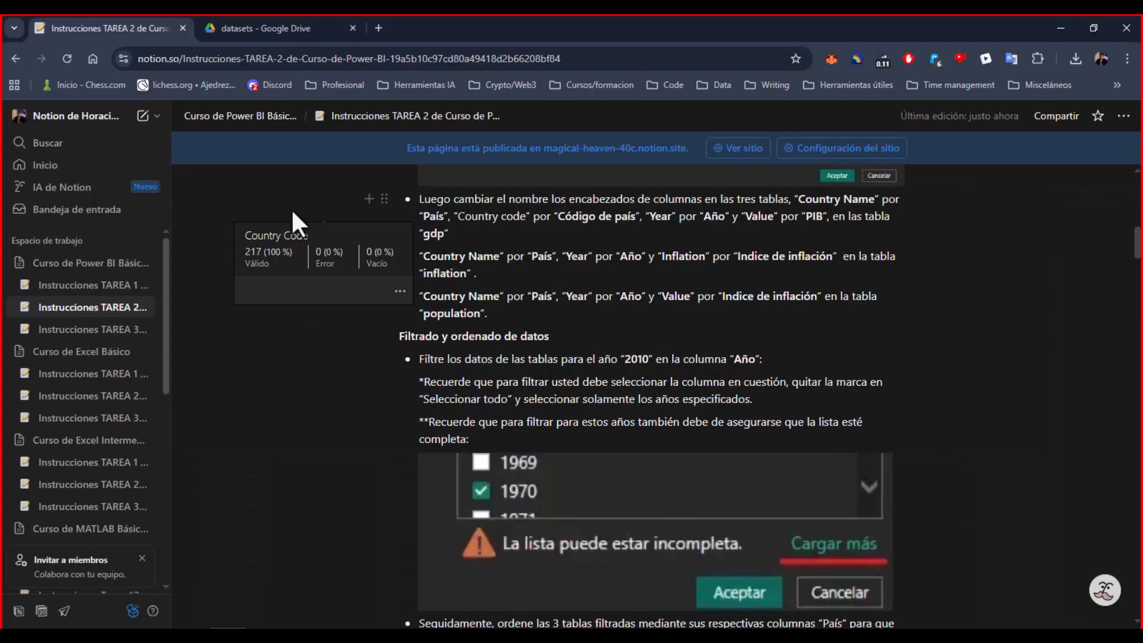
key("alt+Tab")
key("alt+Tab")
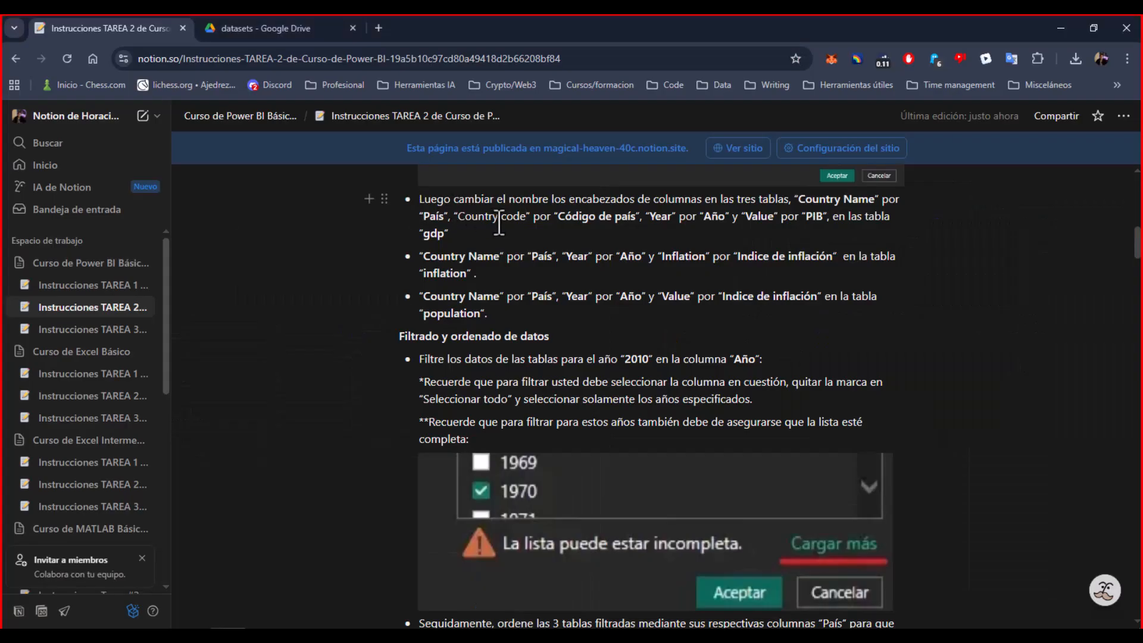
- Capitalize “Code” and make “Country Code” bold in the gdp renaming bullet
left_click(506, 219)
key("BackSpace")
type("C")
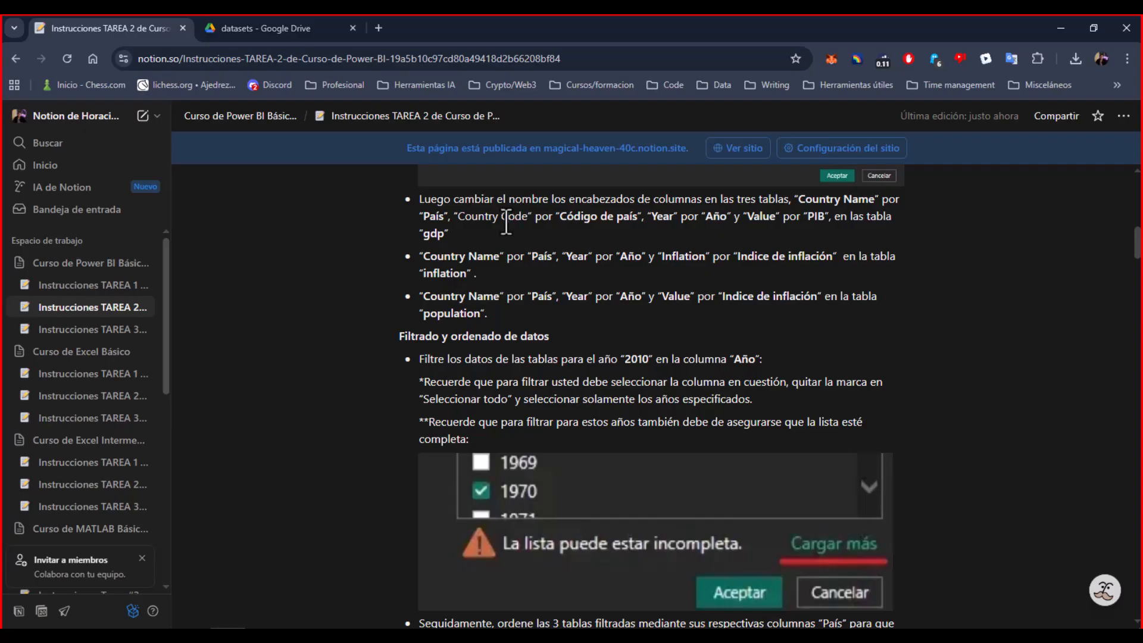
key("ctrl+shift+Left")
key("ctrl+shift+Left")
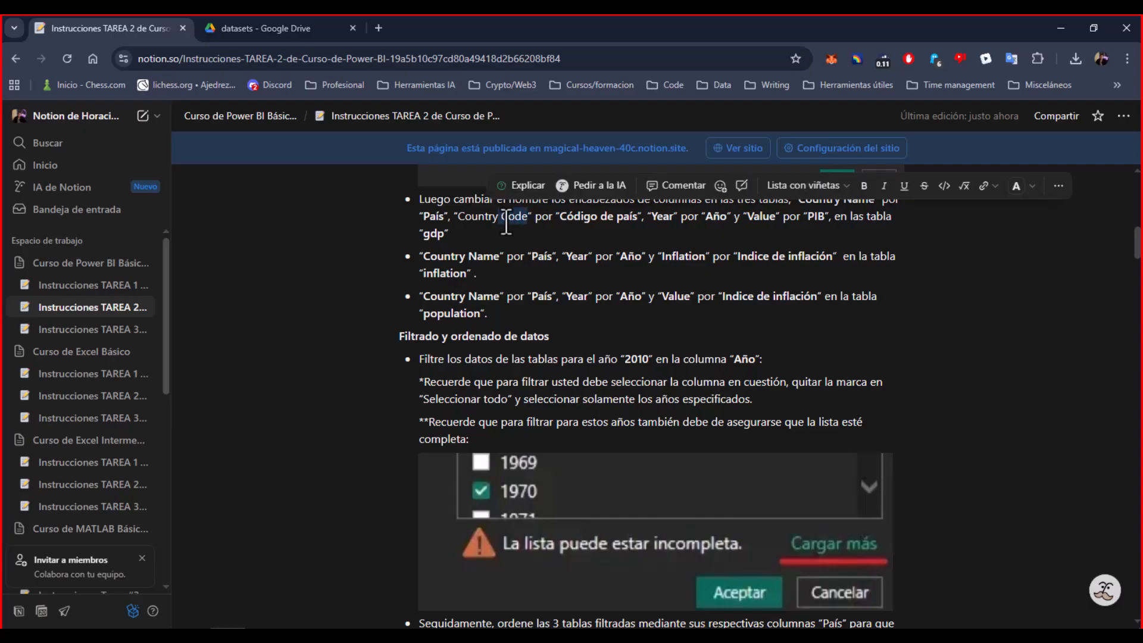
key("ctrl+b")
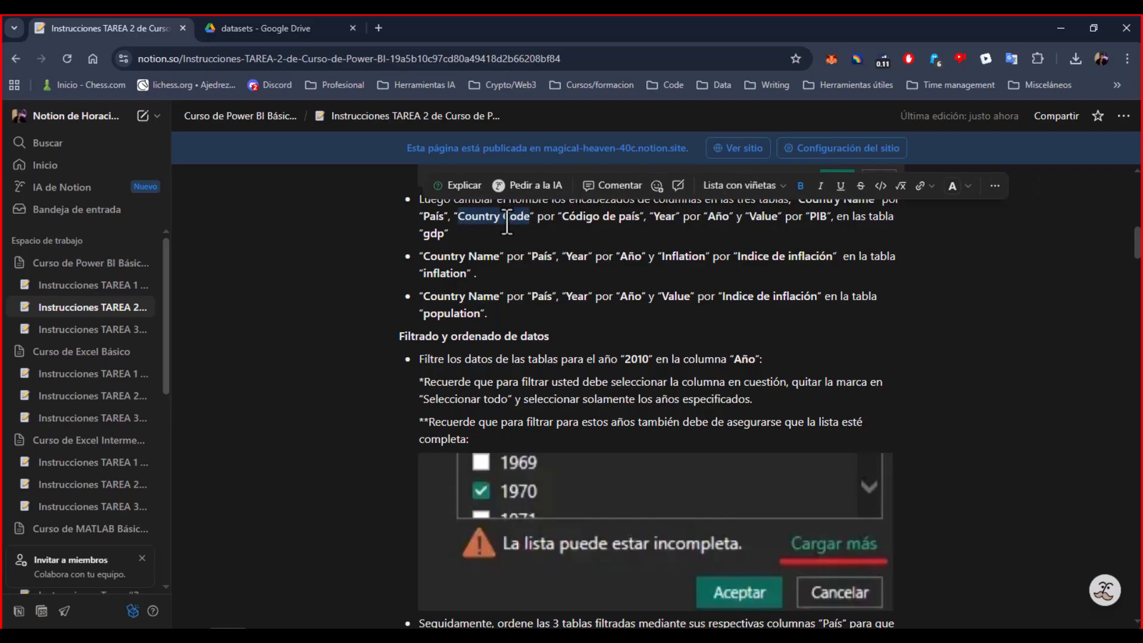
- Copy “Country Code” por “Código de país” from the gdp bullet into the inflation bullet before “Year”, followed by a comma
left_click(454, 222)
left_click_drag(452, 219, 641, 219)
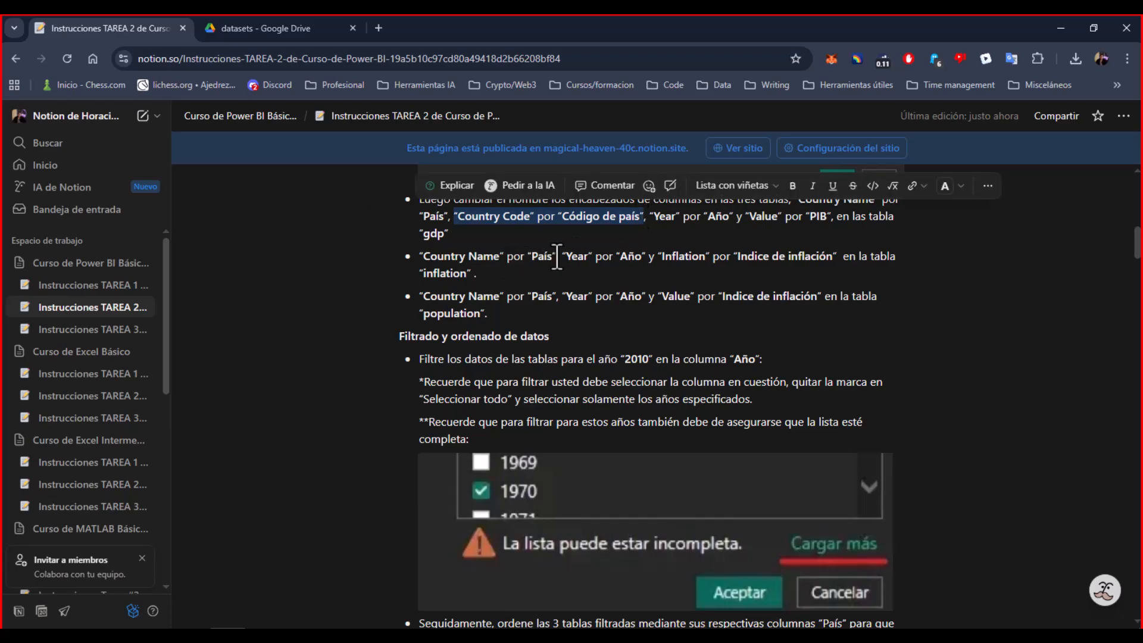
left_click_drag(556, 257, 571, 258)
key("Left")
key("Right")
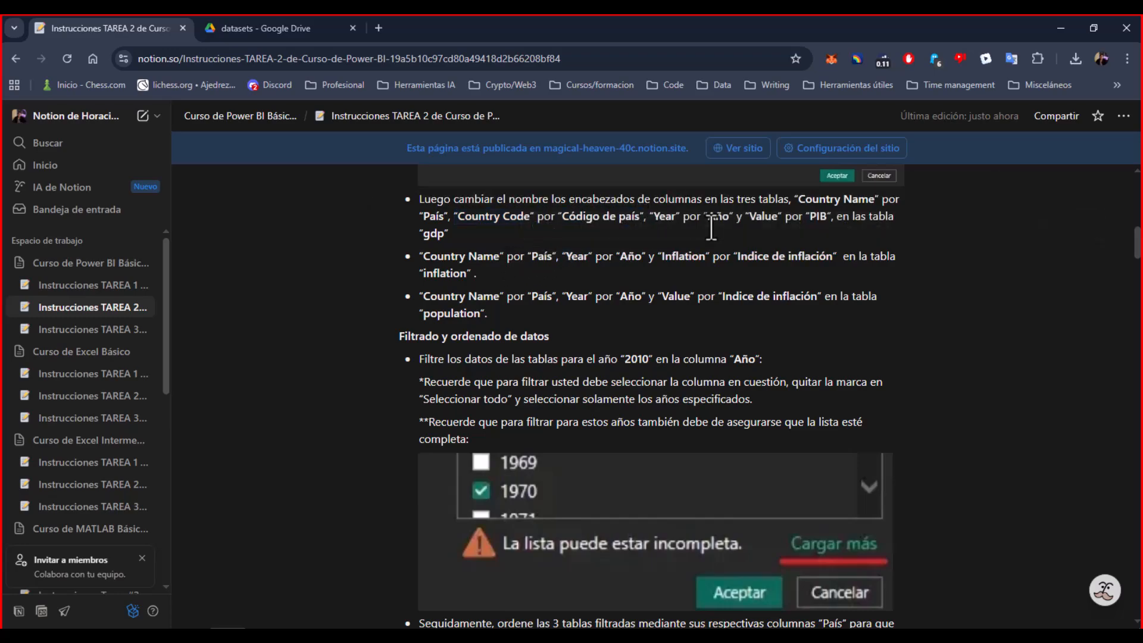
type(",")
key("BackSpace")
key("BackSpace")
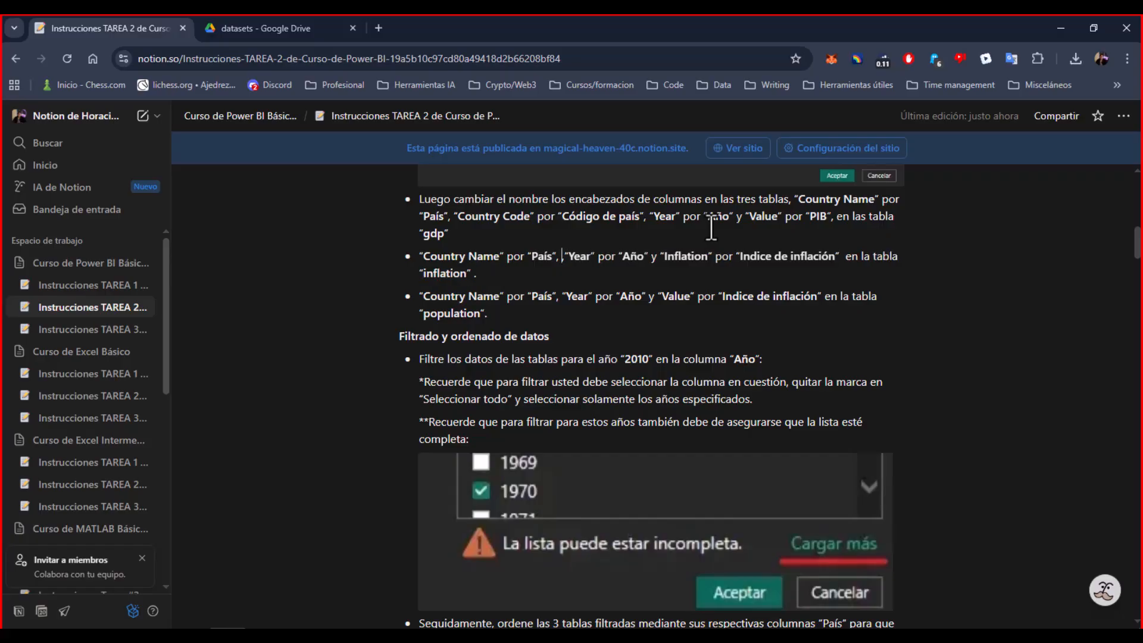
type("\"Country Code\" por \"Código de país\"")
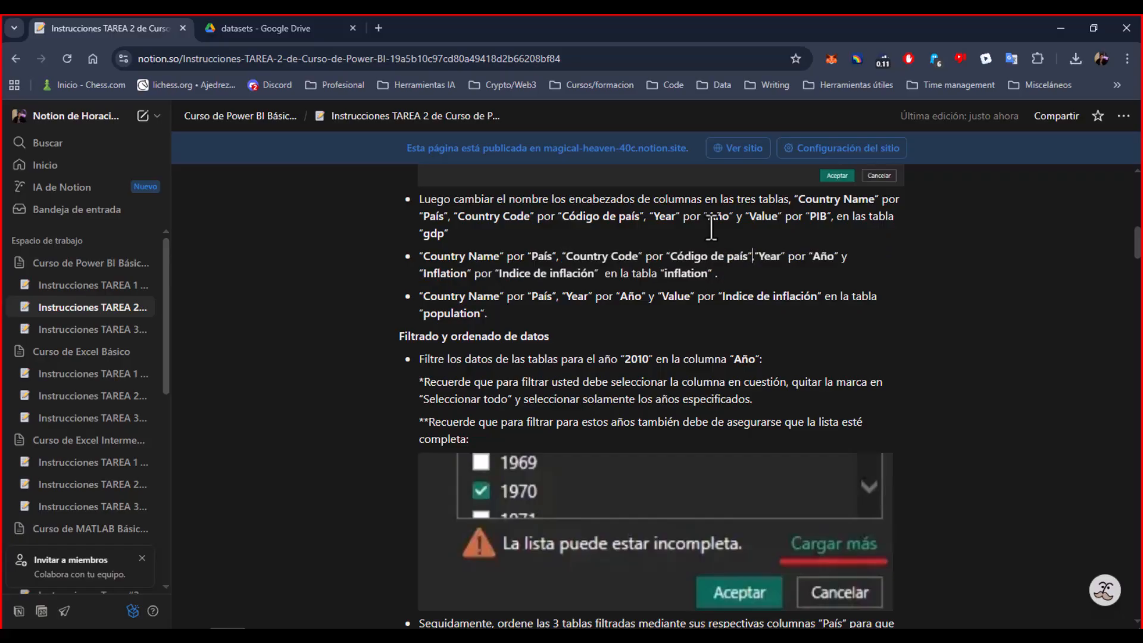
type(",")
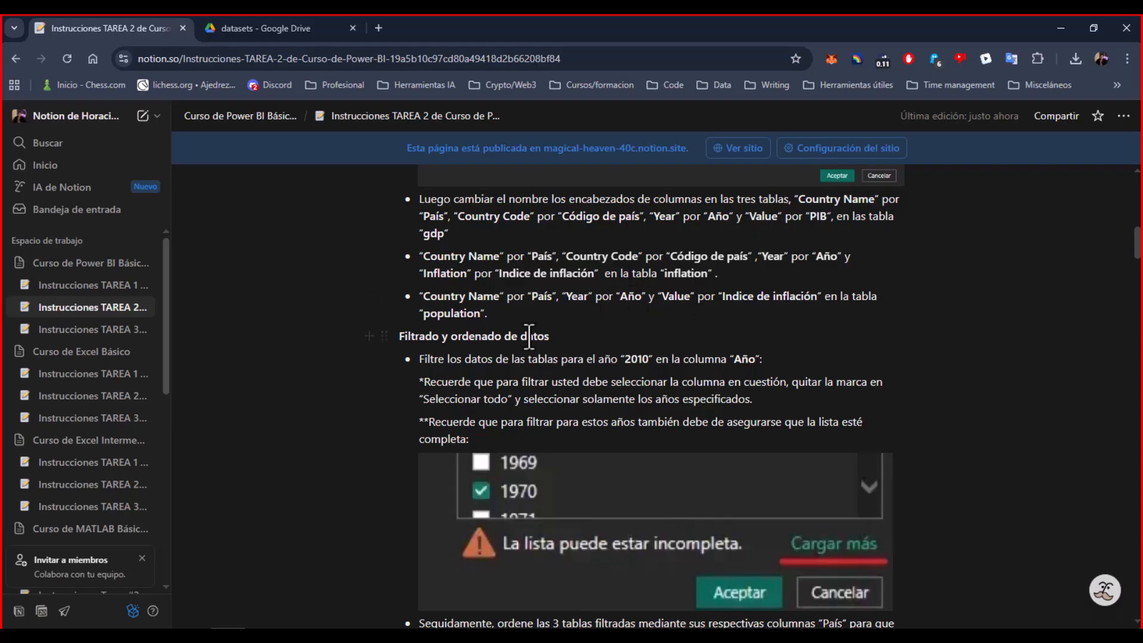
- Add “Country Code” por “Código de país” and a comma before “Year” in the population renaming bullet
left_click(561, 295)
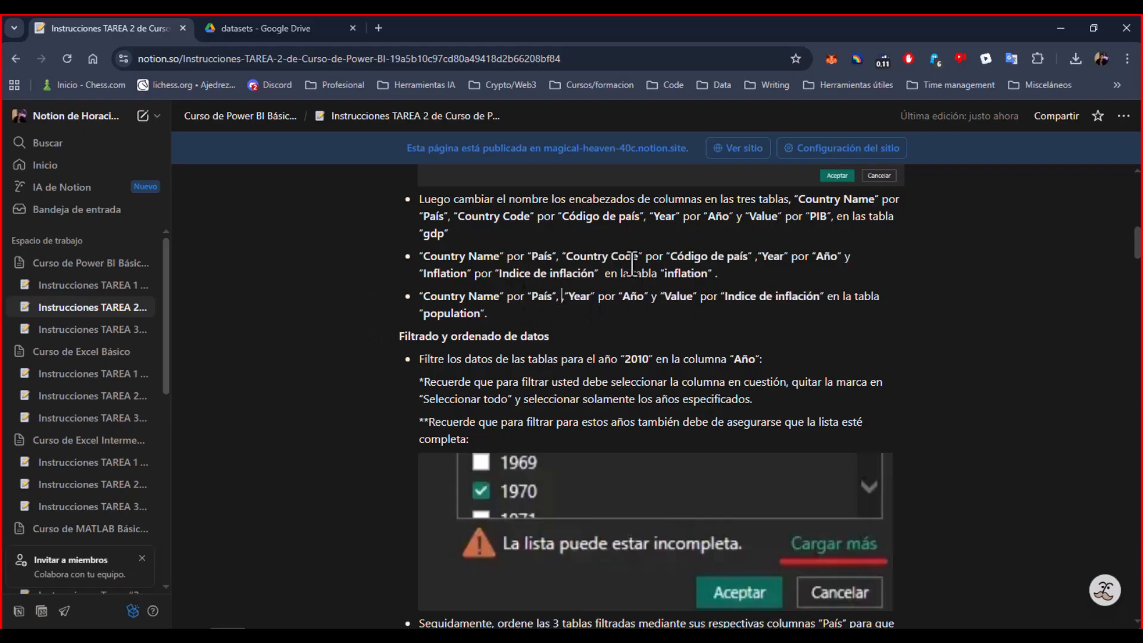
type("\"Country Code\" por \"Código de país\"")
type(",")
- Switch to the Power Query Editor and inspect the column names of the population and inflation queries
key("alt+Tab")
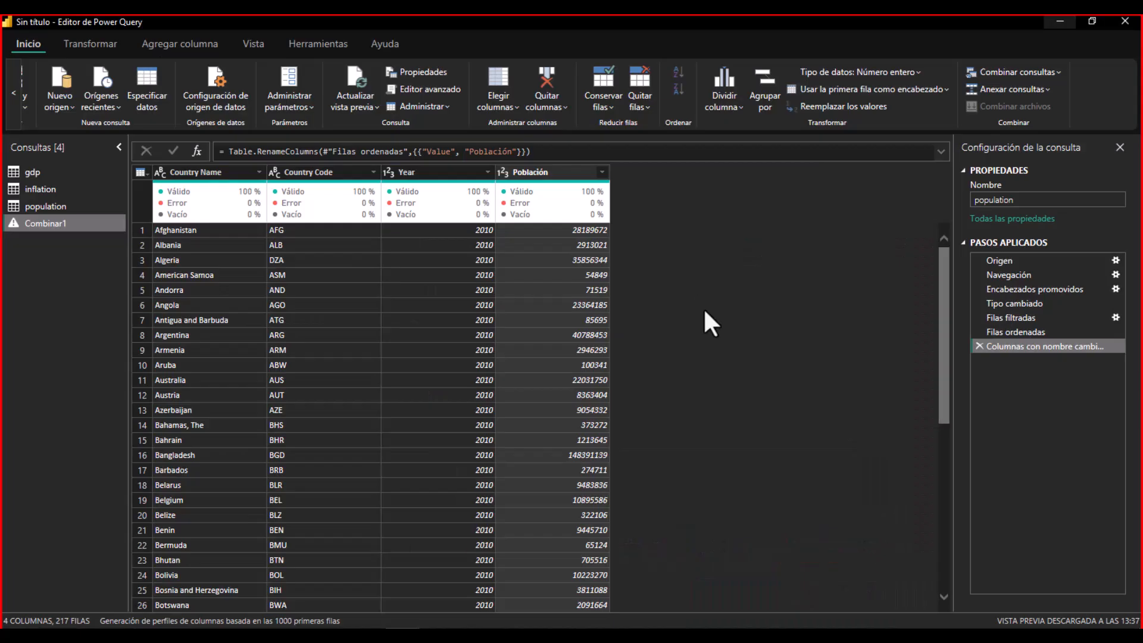
left_click(224, 174)
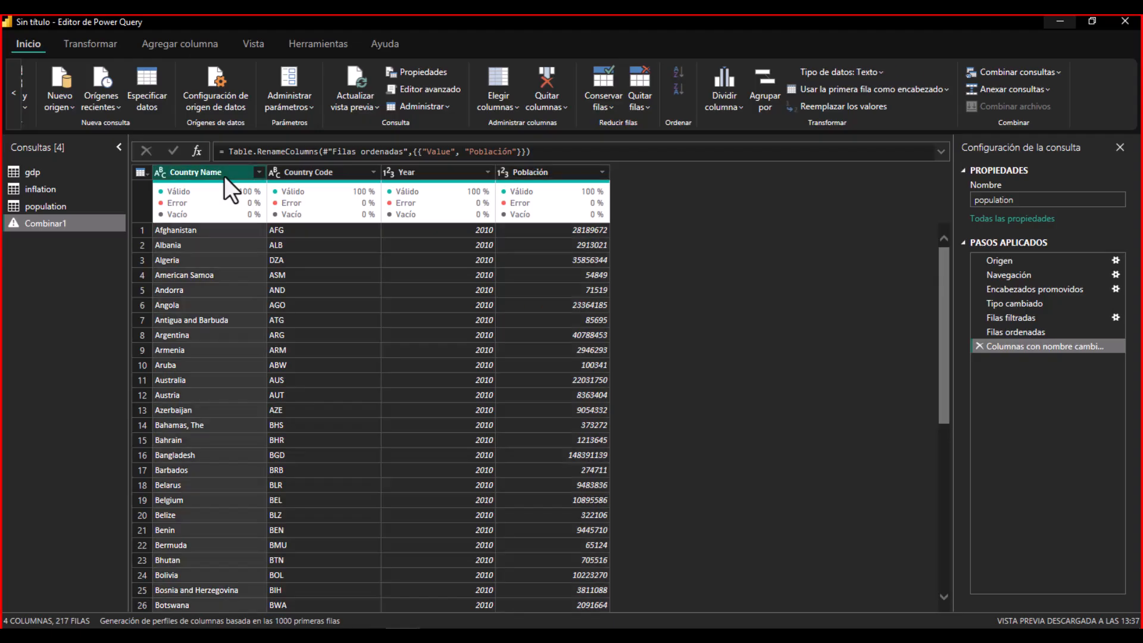
left_click(44, 191)
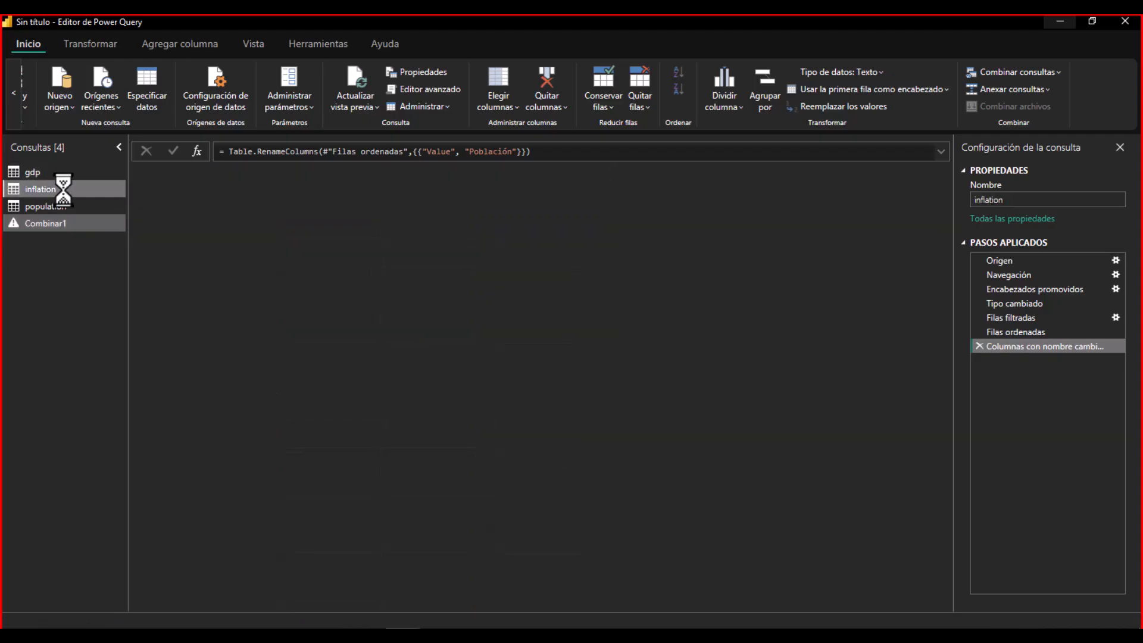
left_click(517, 172)
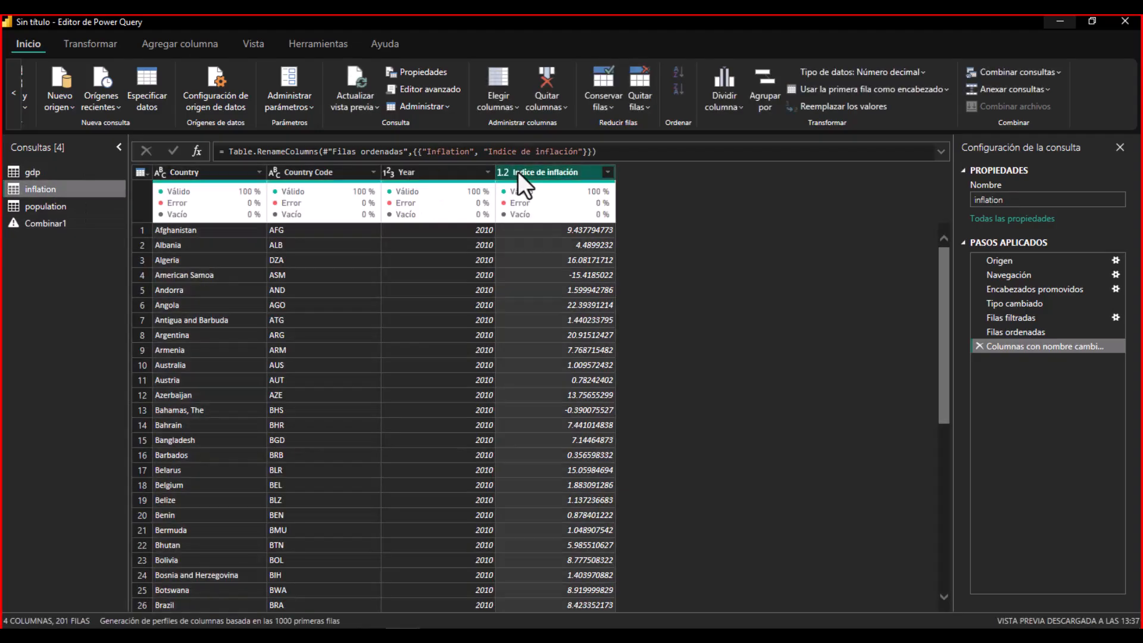
- Try removing the “Indice de inflación” column from the inflation query and discard that applied step
right_click(518, 172)
left_click(589, 201)
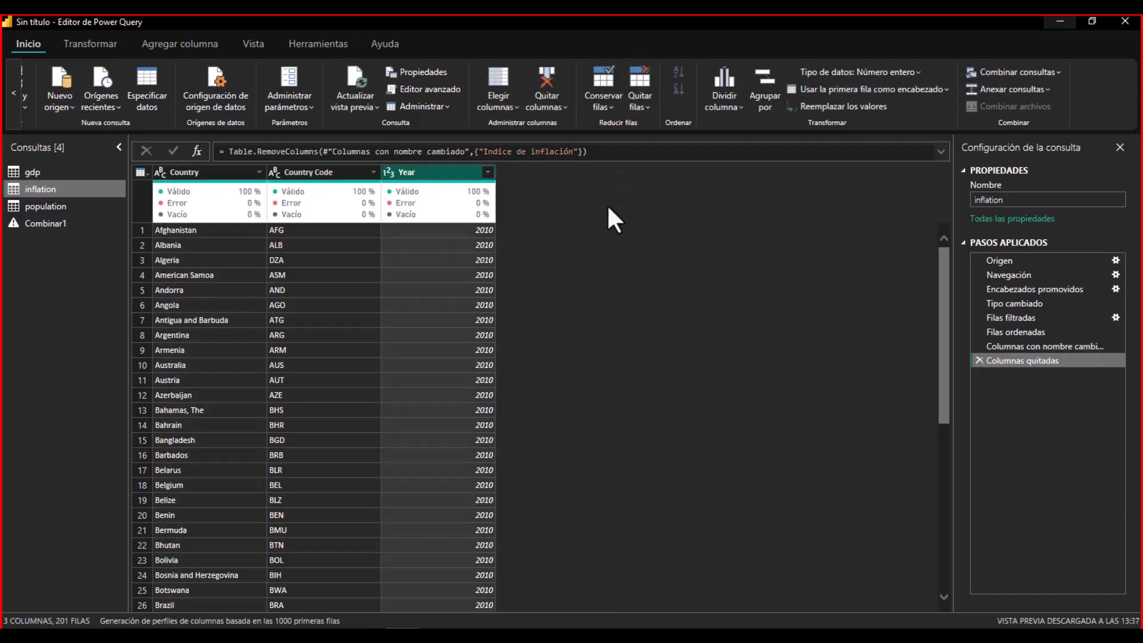
left_click(977, 360)
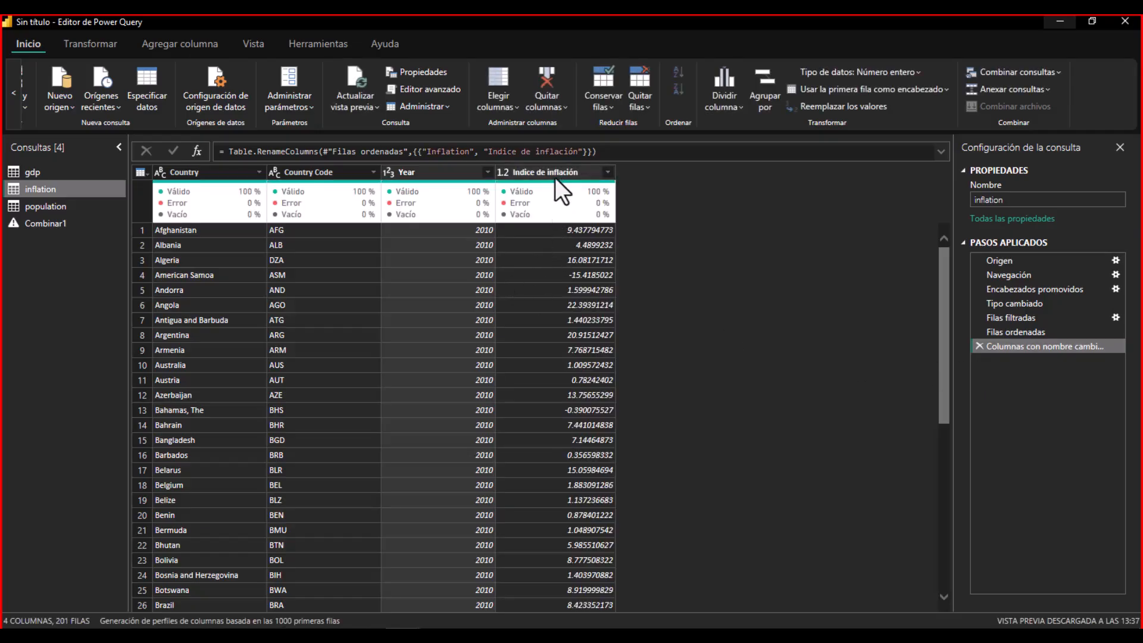
- Look through the gdp and population queries and open the Combinar1 query
left_click(67, 172, "ctrl")
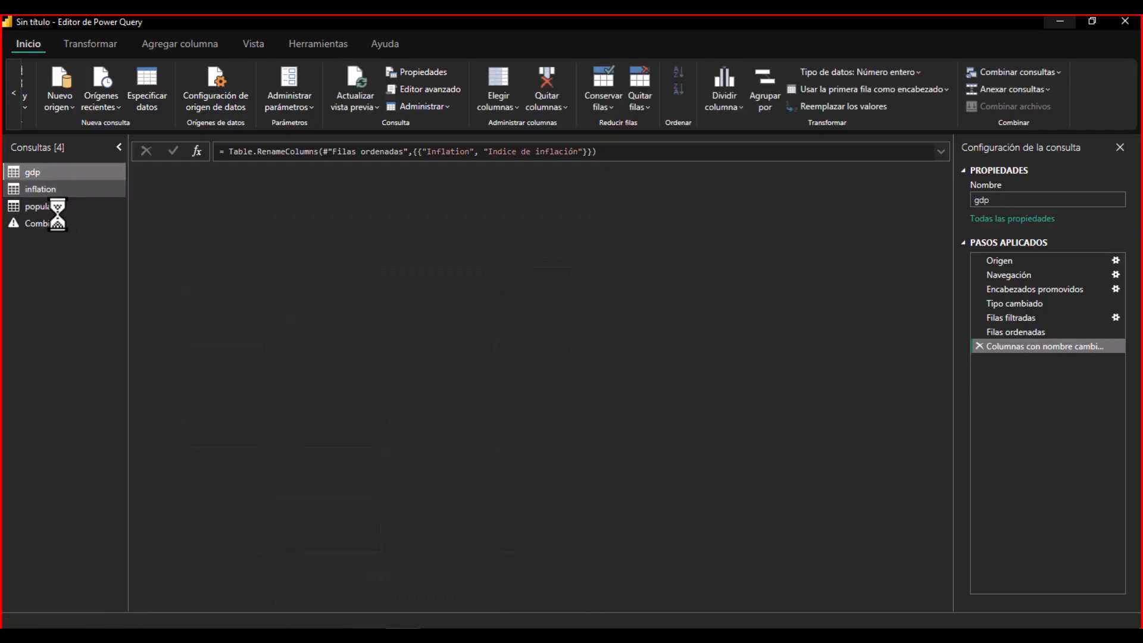
left_click(62, 205)
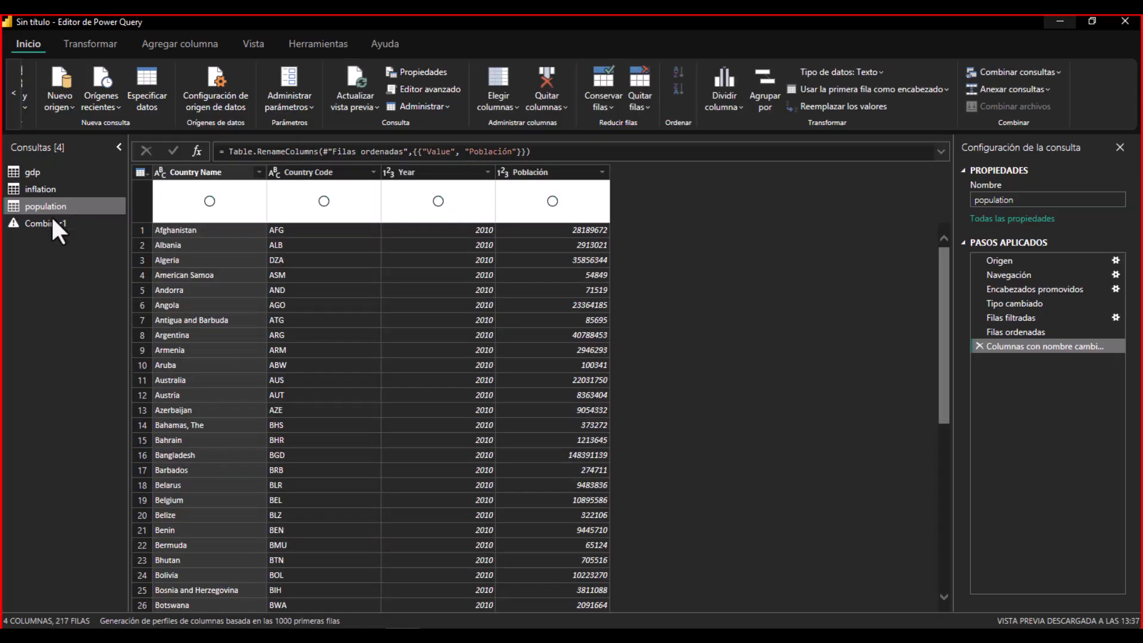
left_click(45, 222)
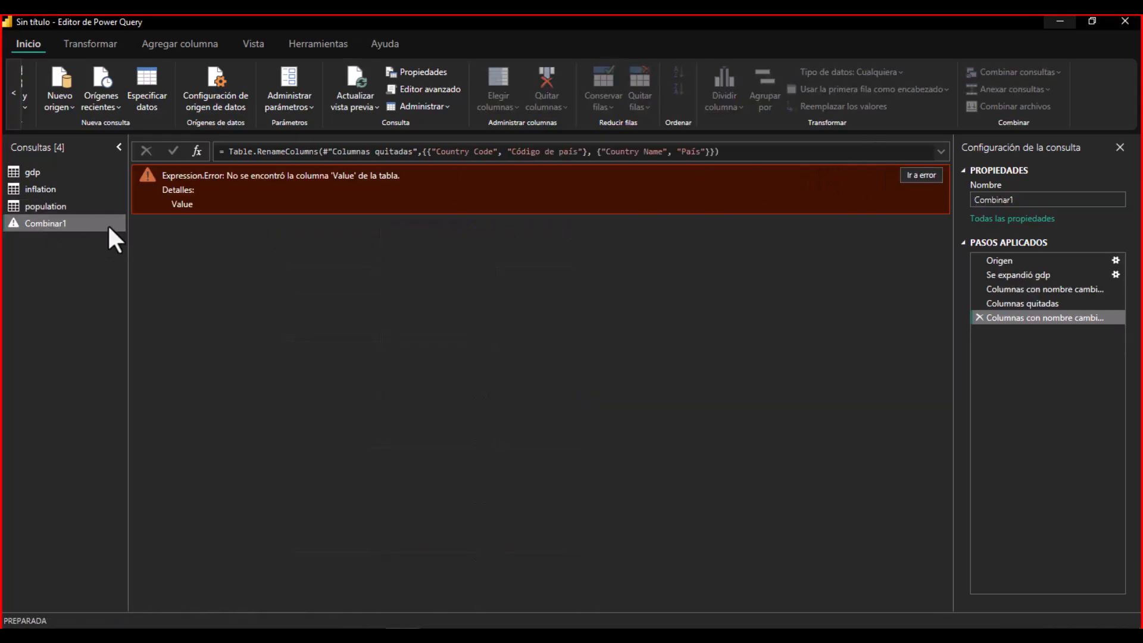
- Discard the last three applied steps of the Combinar1 query and delete the query itself
left_click(977, 316)
left_click(978, 303)
left_click(978, 291)
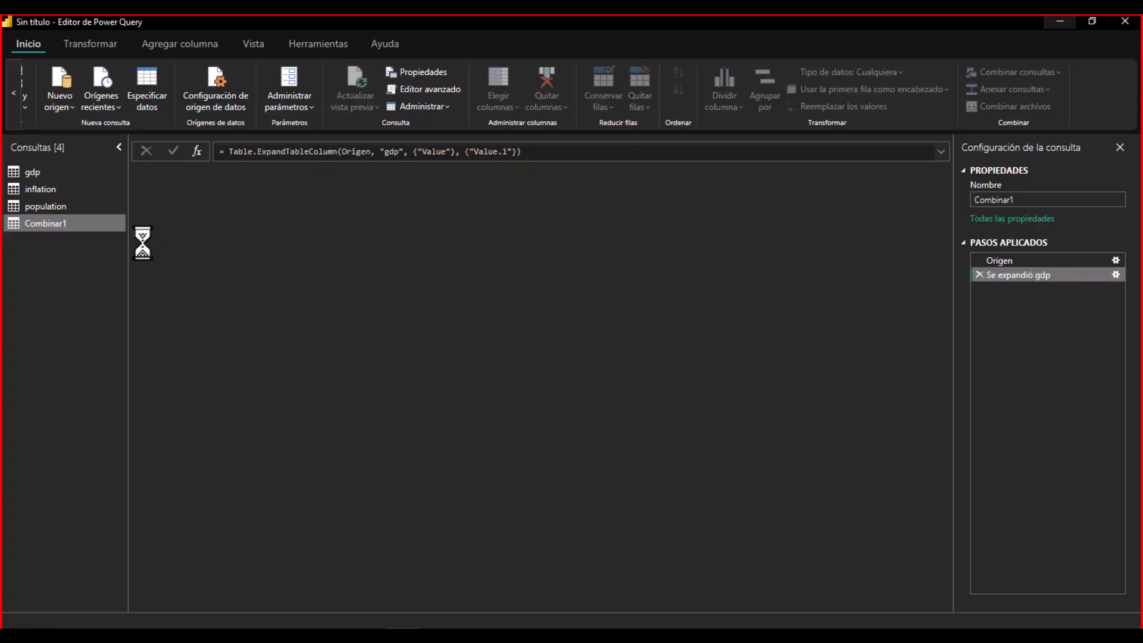
right_click(48, 220)
left_click(106, 269)
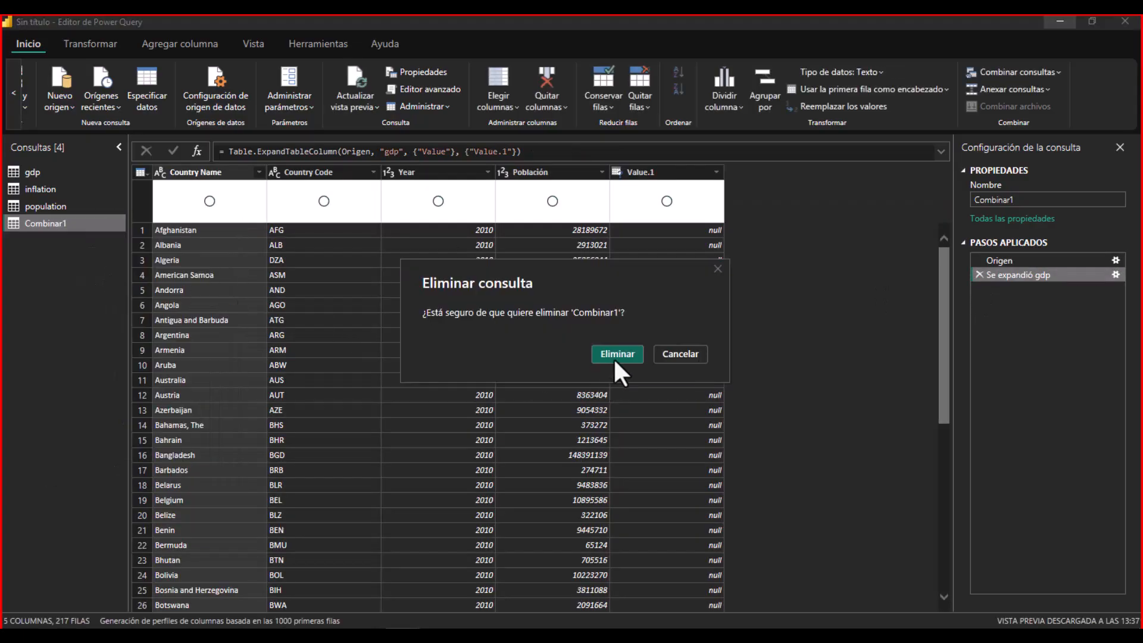
left_click(615, 359)
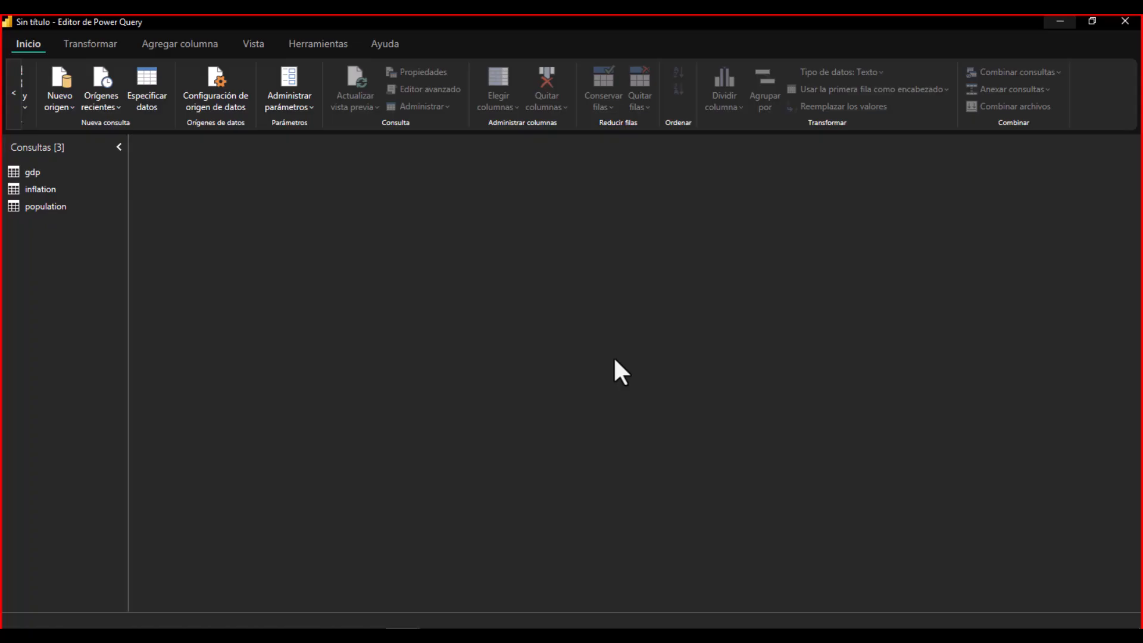
- Look over the inflation and population queries and review the renaming, filtering and query-combination bullets in the Notion Tarea 2 instructions
left_click(59, 192)
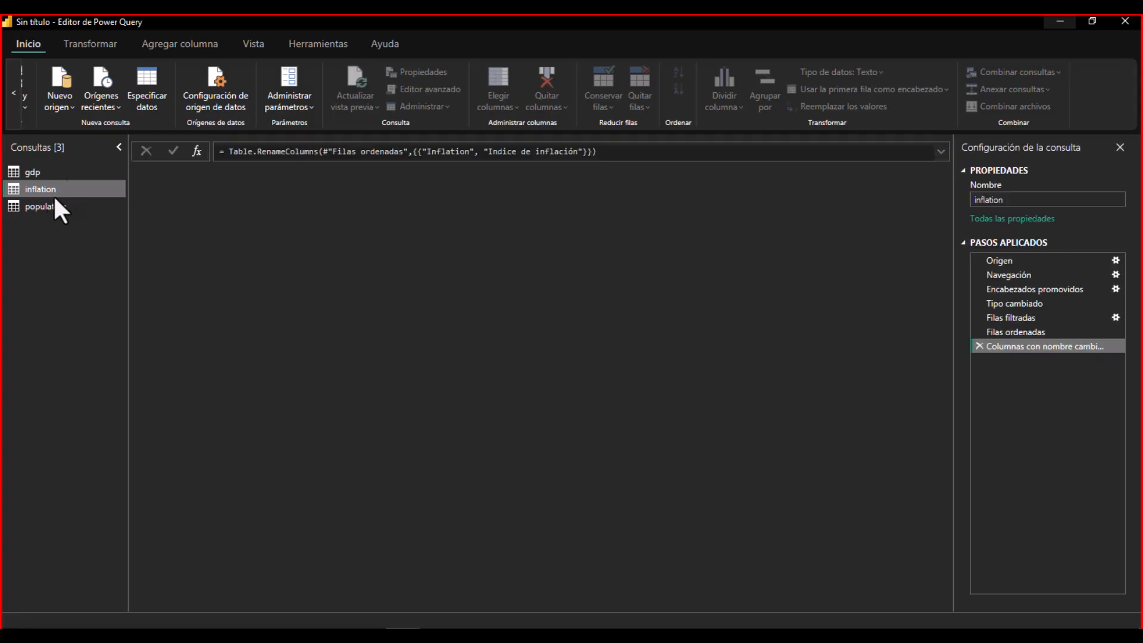
left_click(39, 204)
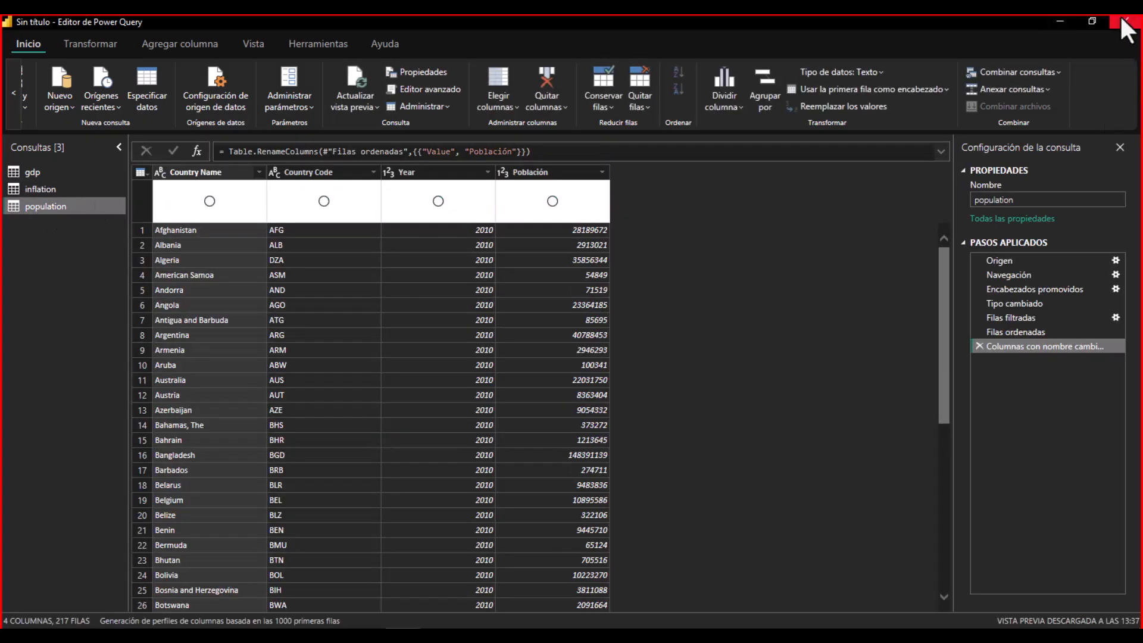
left_click(1059, 20)
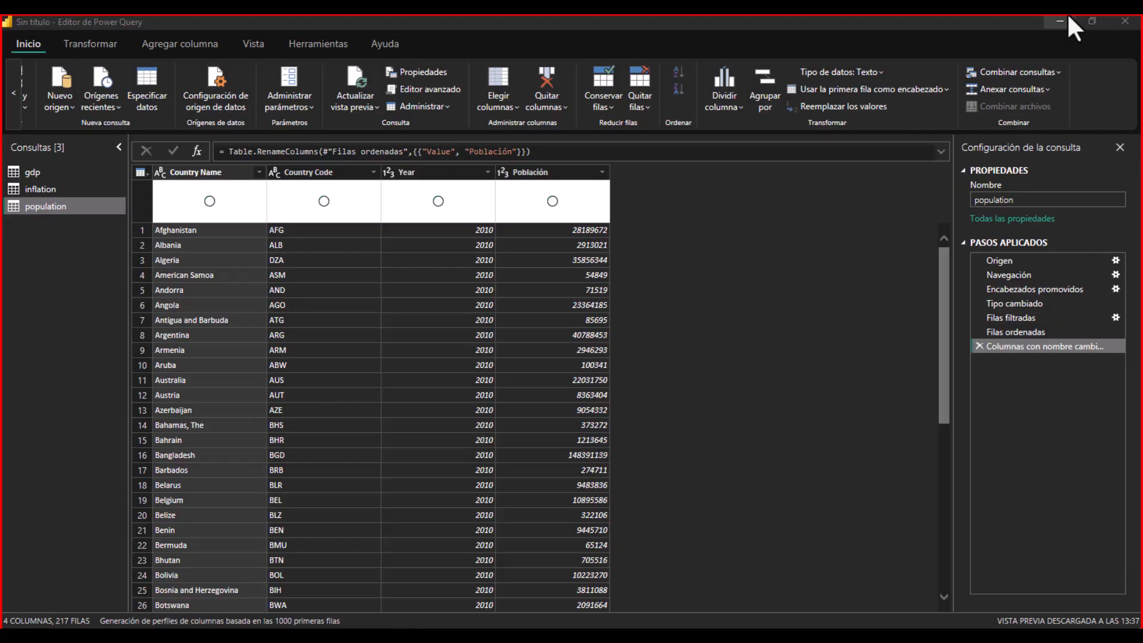
left_click(1050, 20)
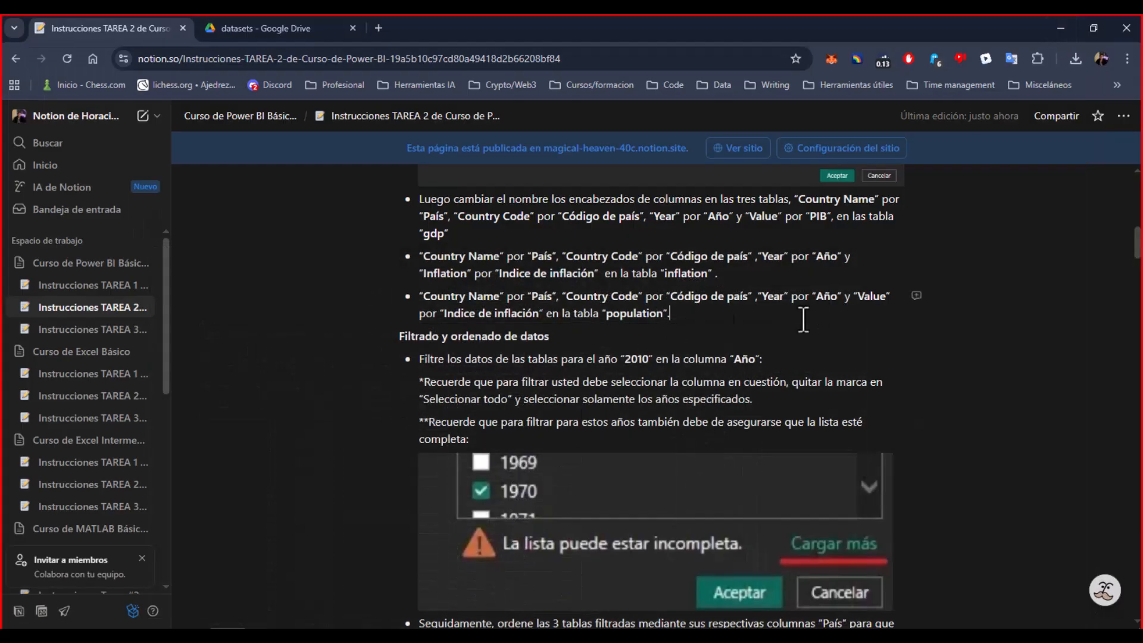
scroll(822, 315, "down", 5)
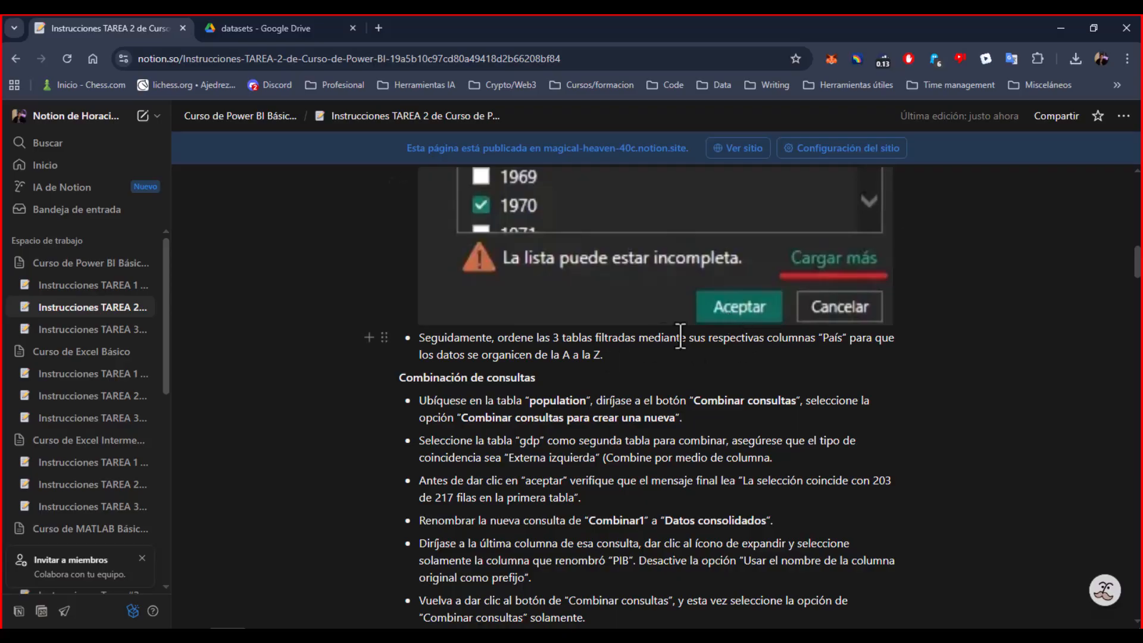
scroll(650, 404, "up", 8)
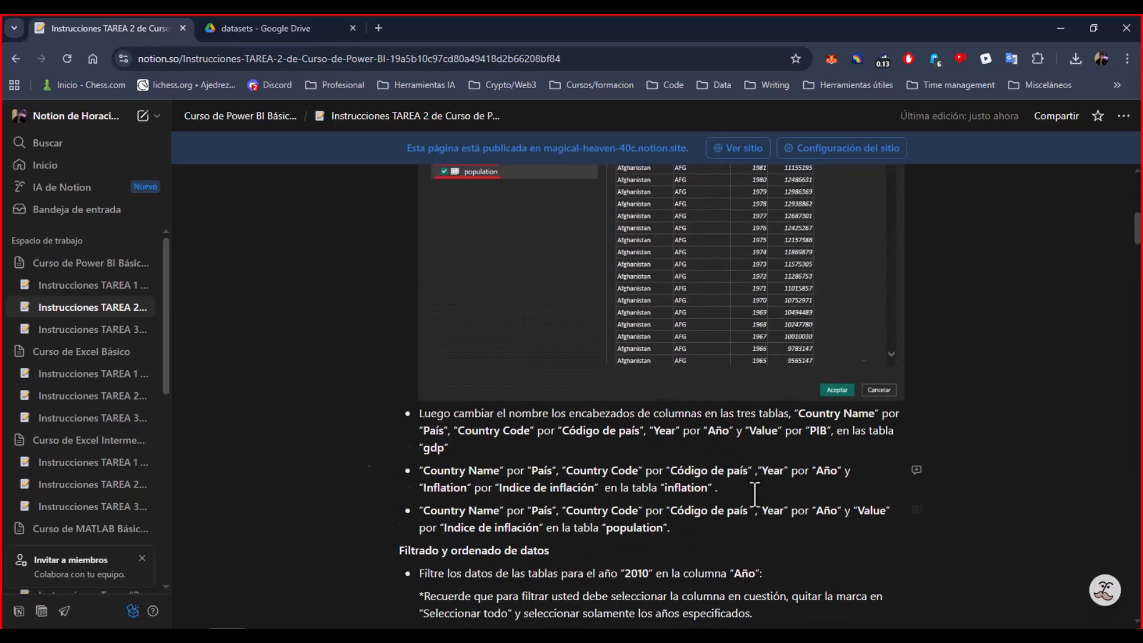
scroll(754, 494, "down", 6)
- Switch to the informe_semana2 report and delete the “Mortalidad infantil [fall./1000 nac.]” column from Tabla consolidada in its data model
left_click(1061, 28)
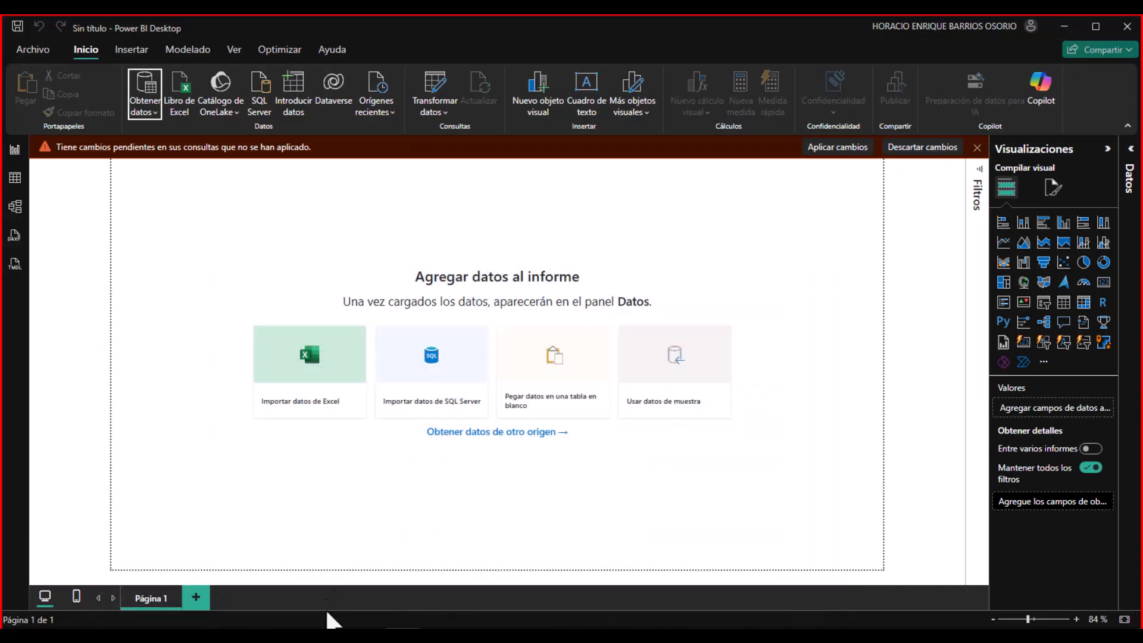
mouse_move(403, 634)
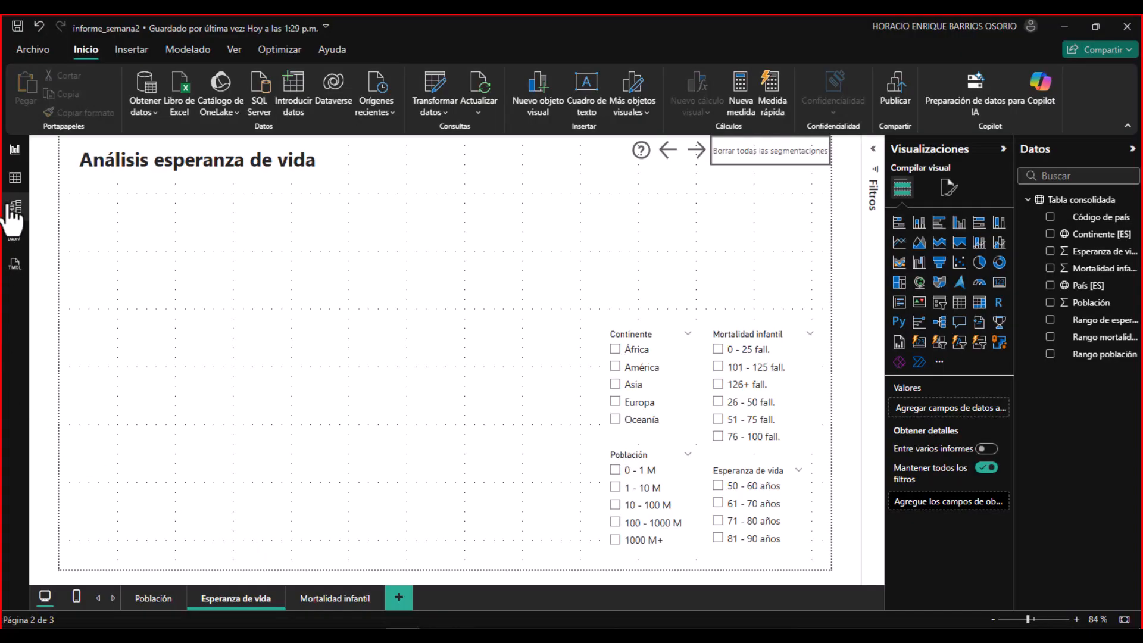
left_click(15, 209)
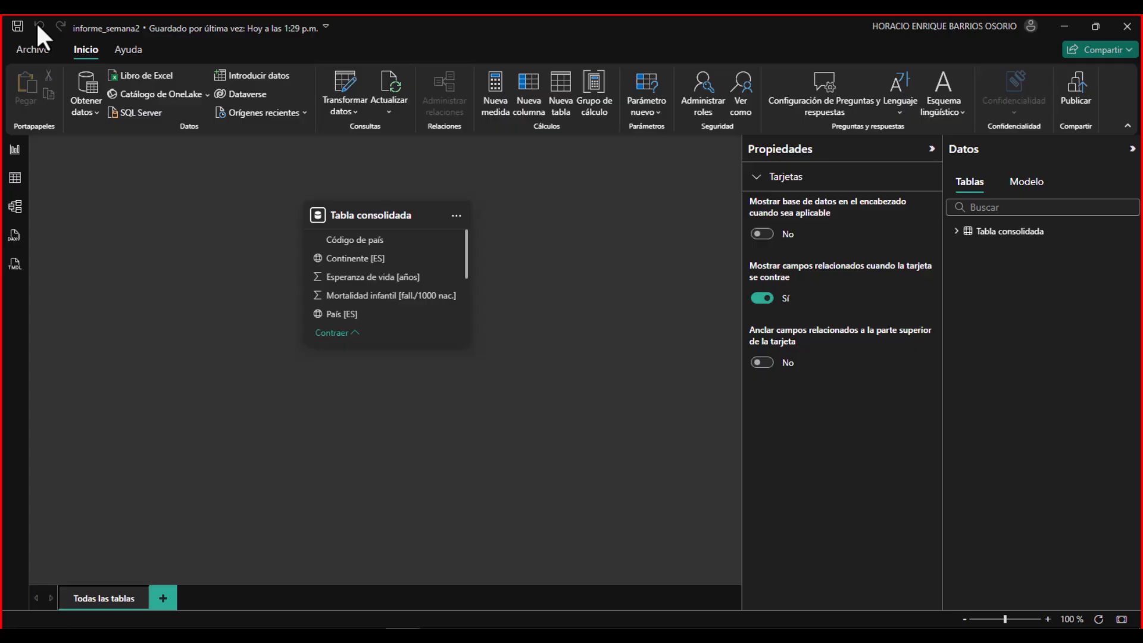
right_click(386, 295)
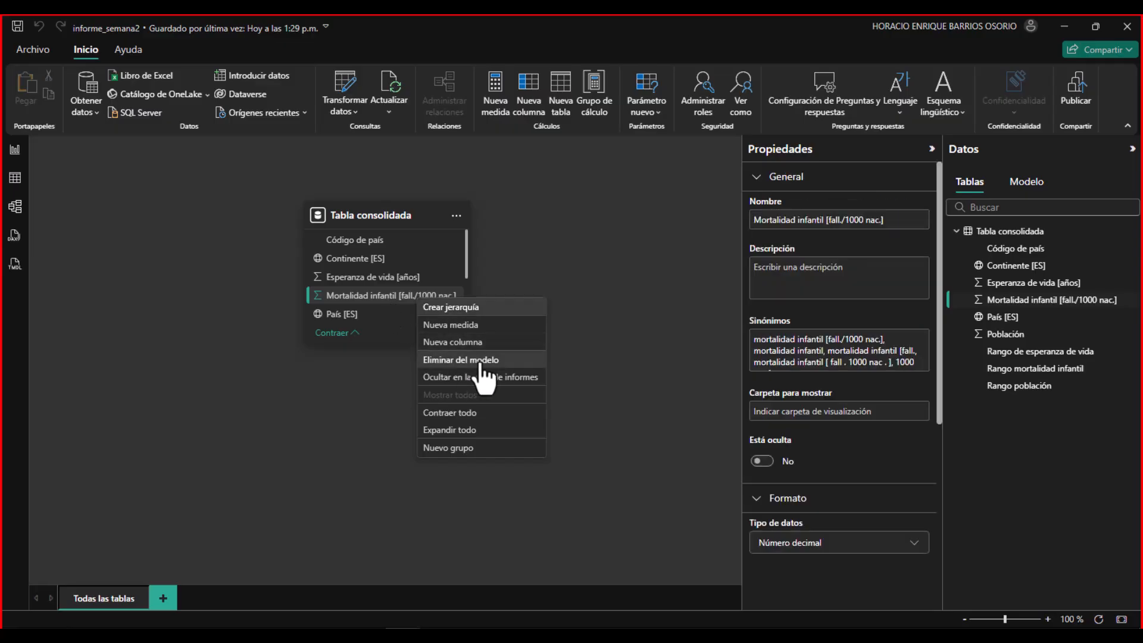
left_click(519, 361)
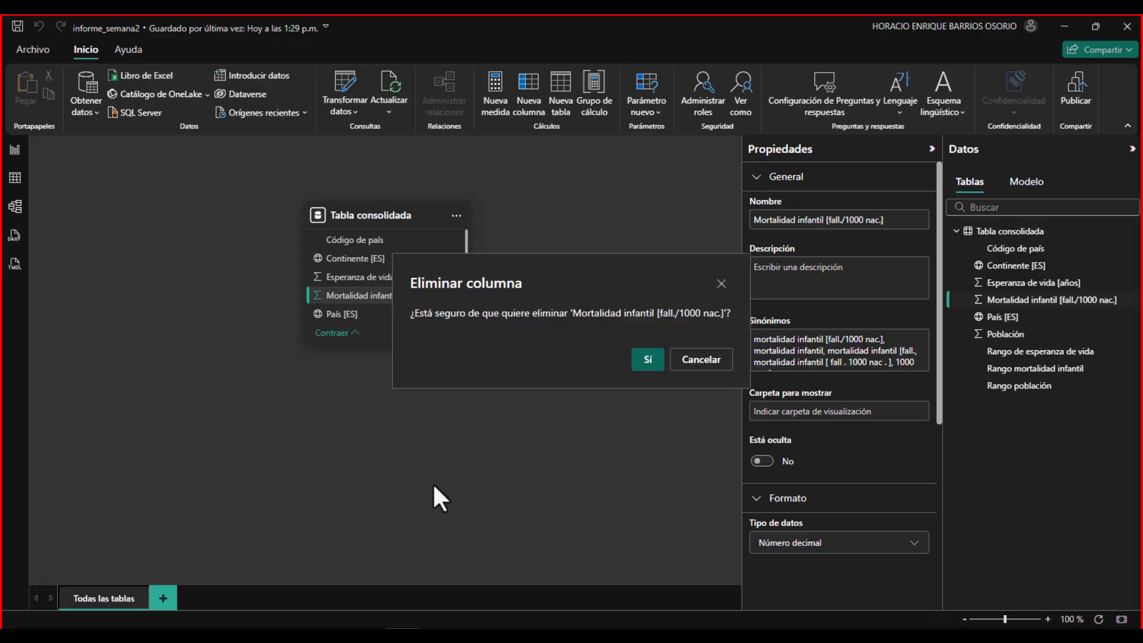
left_click(643, 363)
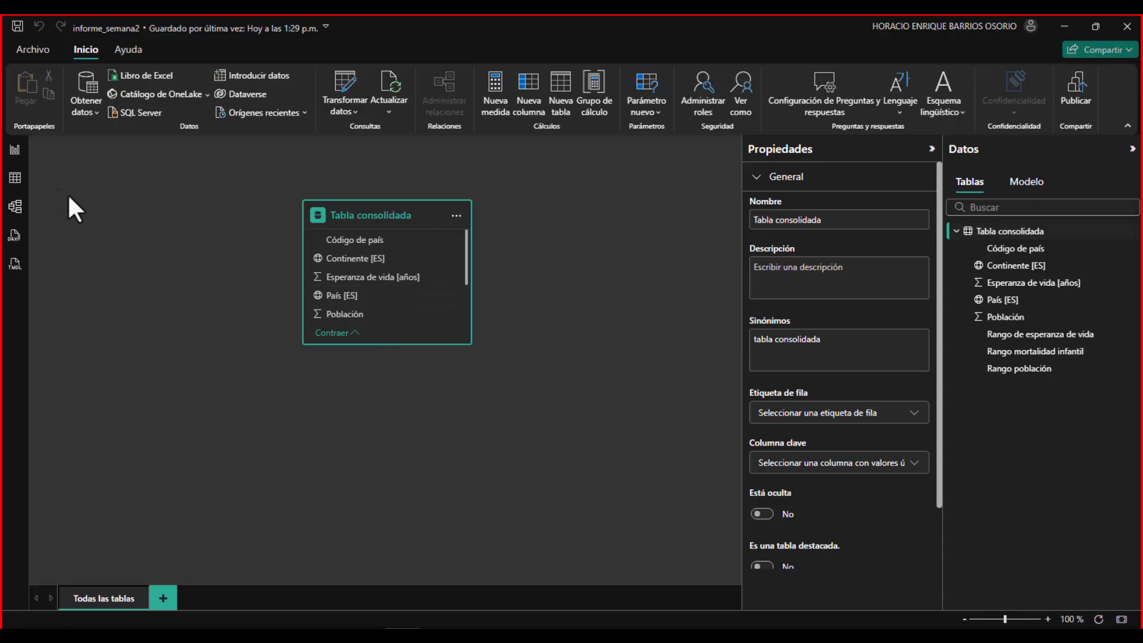
- Open the Power Query Editor for informe_semana2 and display the Tabla consolidada query
left_click(21, 156)
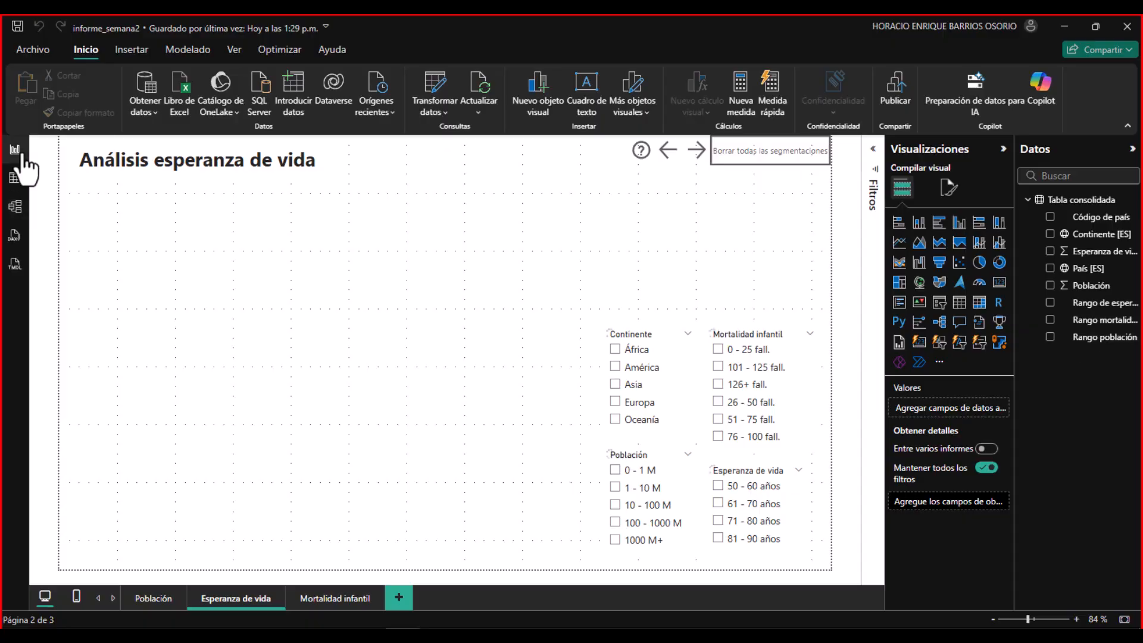
left_click(15, 208)
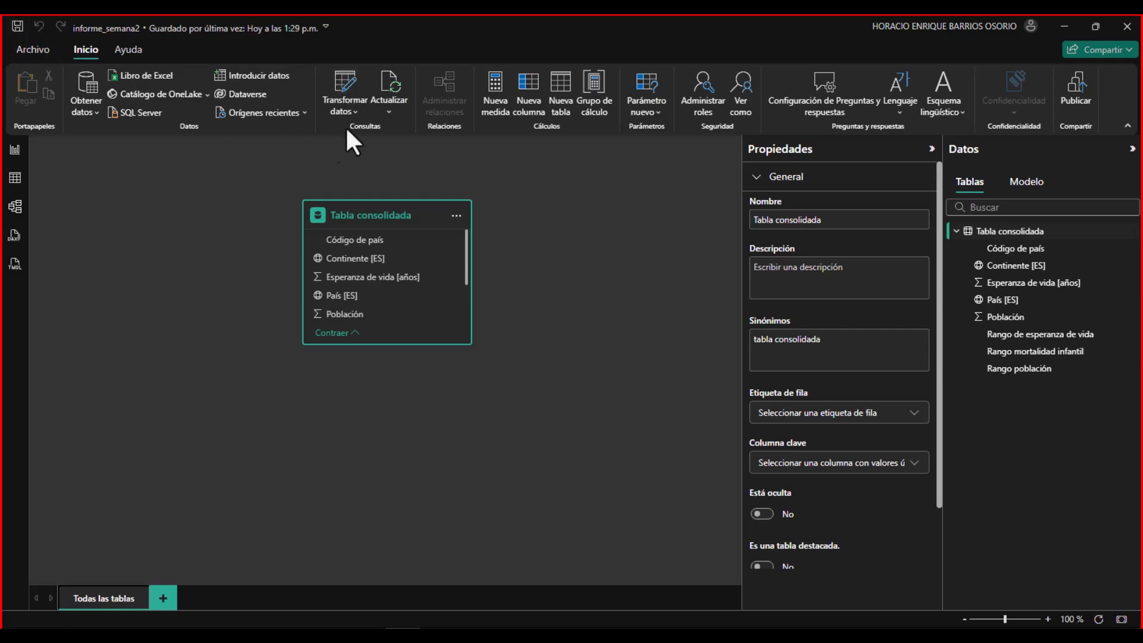
left_click(360, 86)
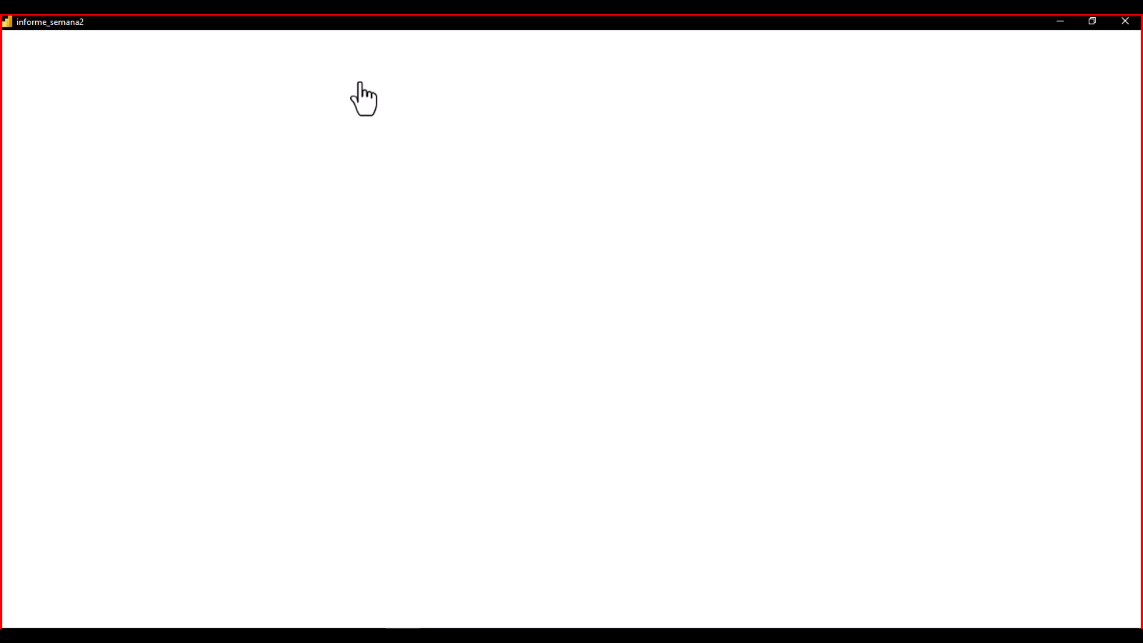
left_click(424, 625)
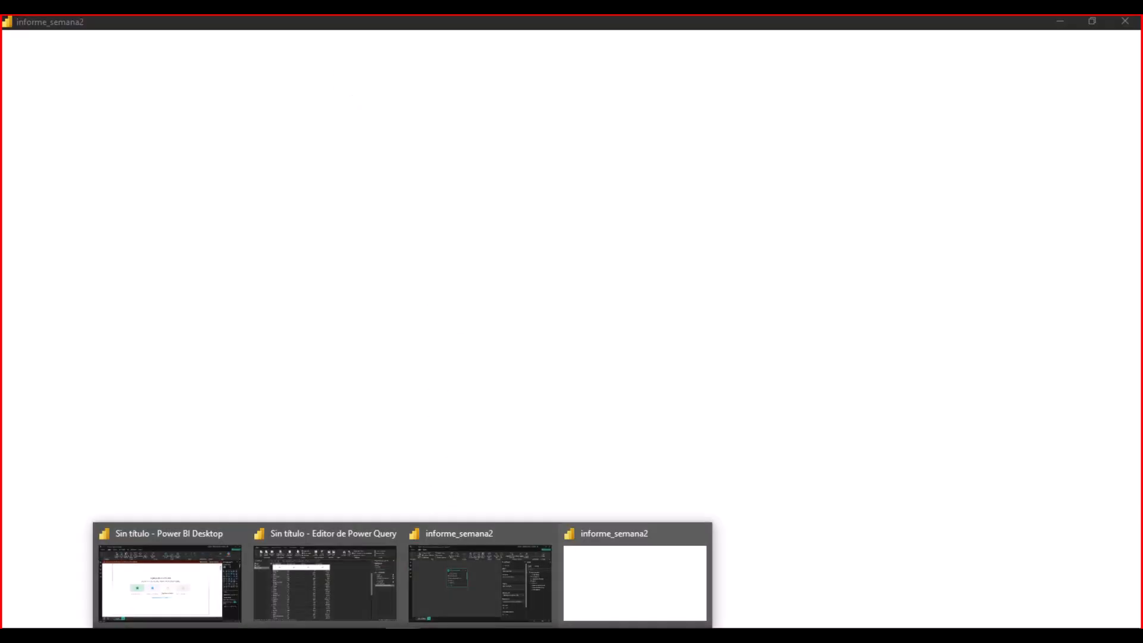
left_click(461, 595)
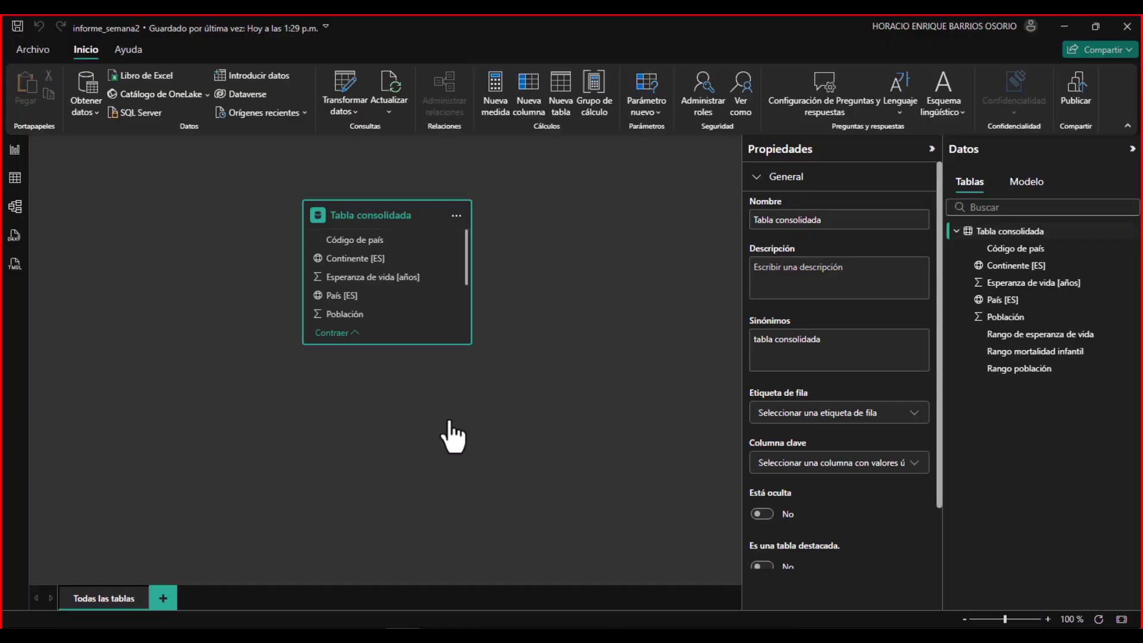
left_click(14, 150)
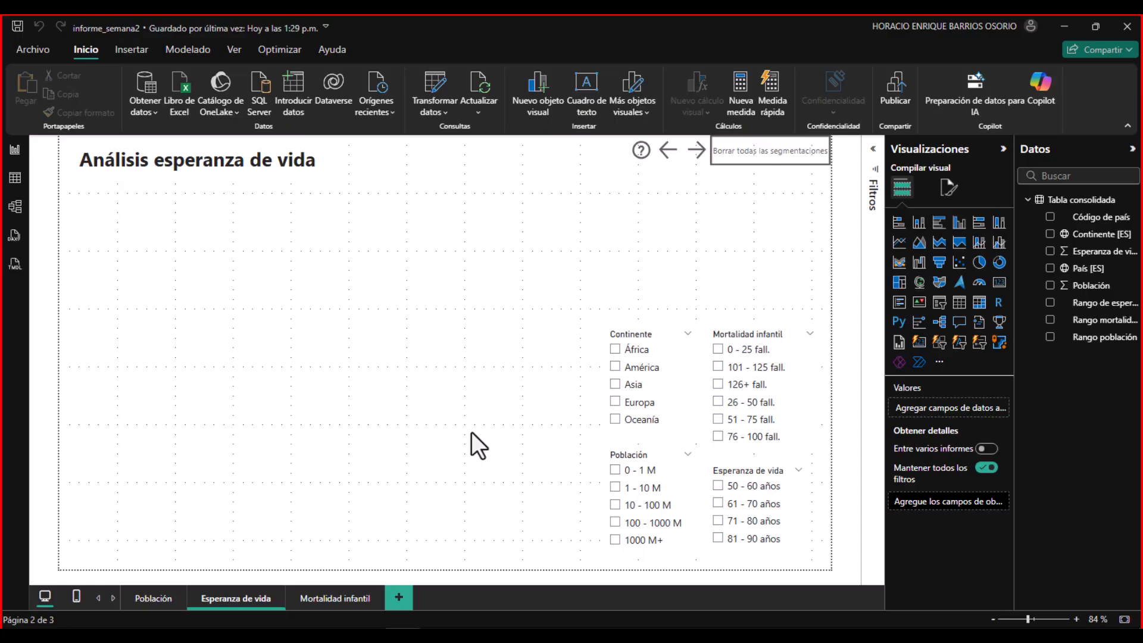
mouse_move(488, 594)
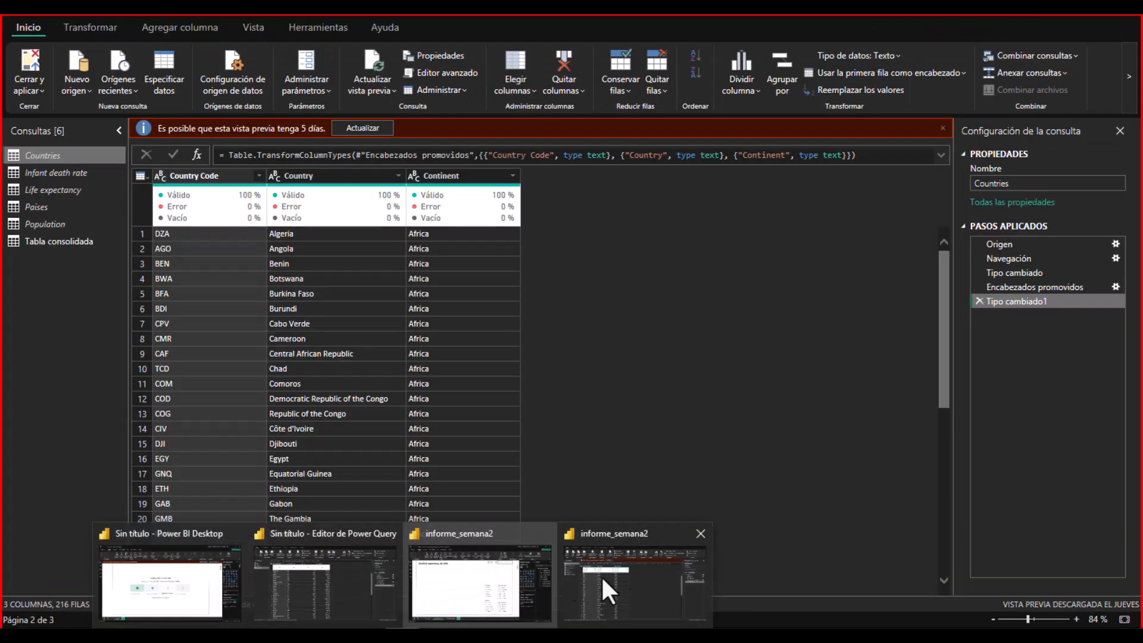
left_click(654, 578)
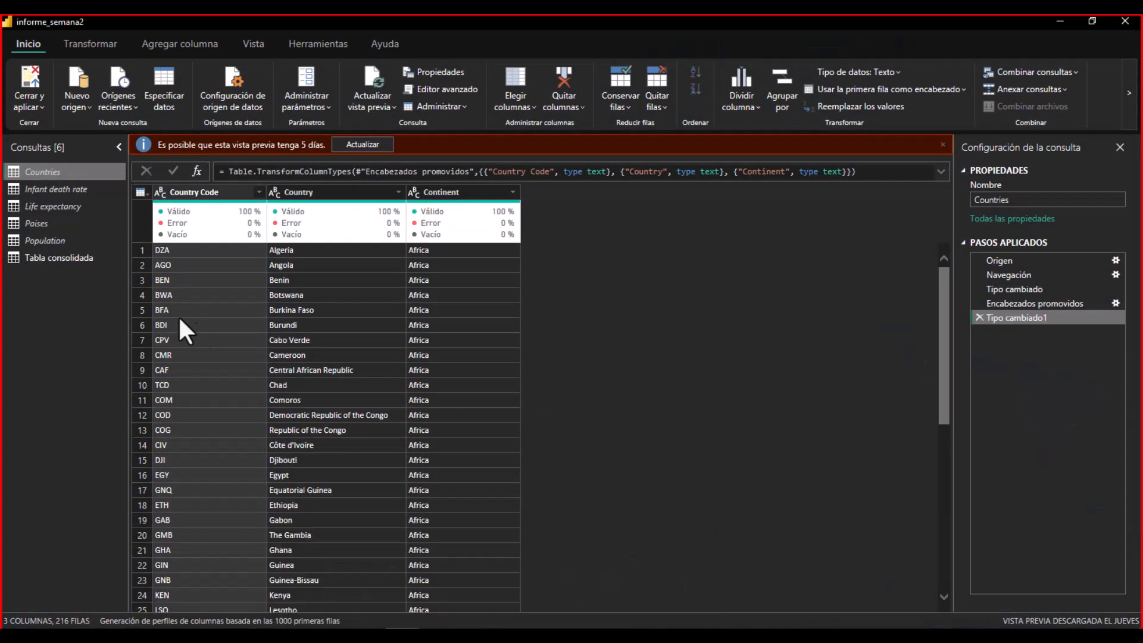
left_click(35, 255)
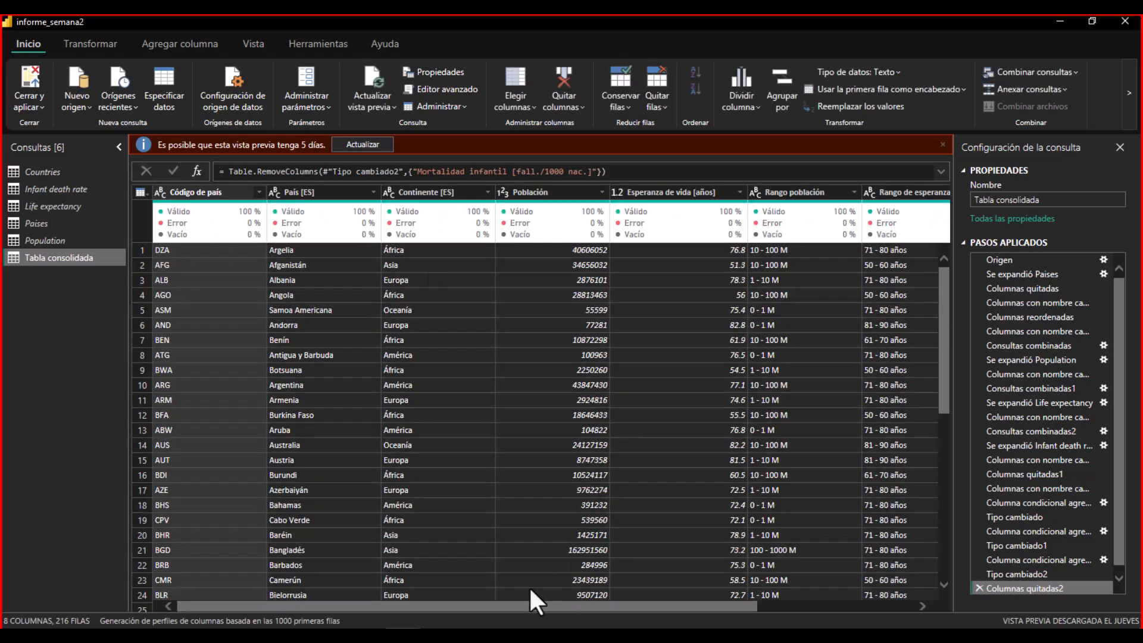
- Inspect the remaining Tabla consolidada columns in the query and compare them with the fields available in the report
scroll(656, 604, "right", 3)
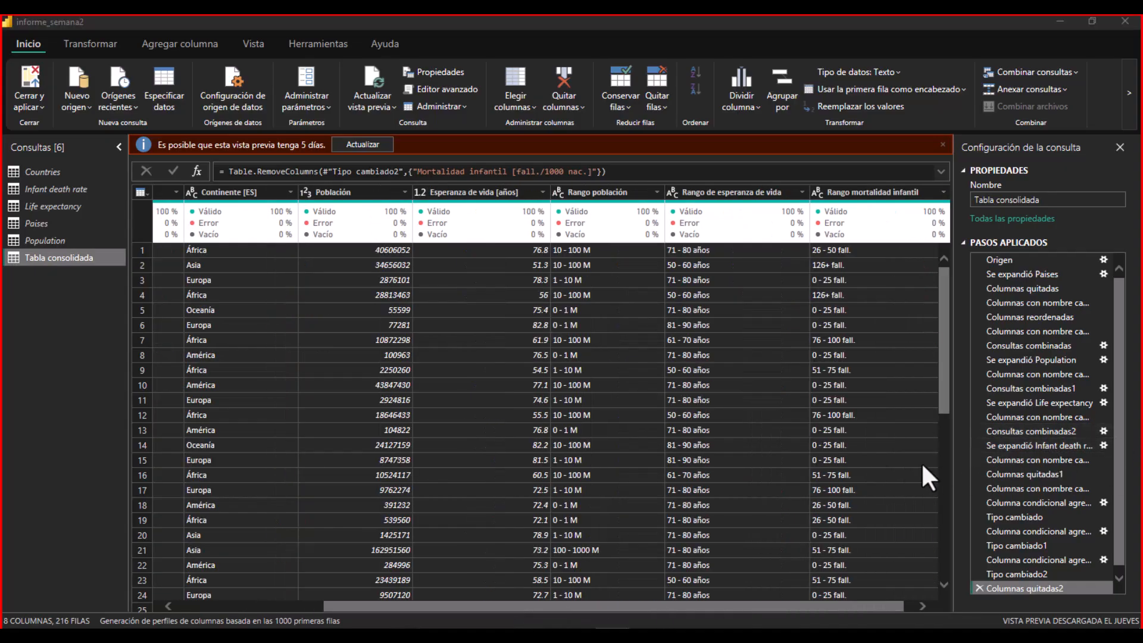
scroll(1066, 505, "down", 1)
left_click_drag(723, 606, 835, 602)
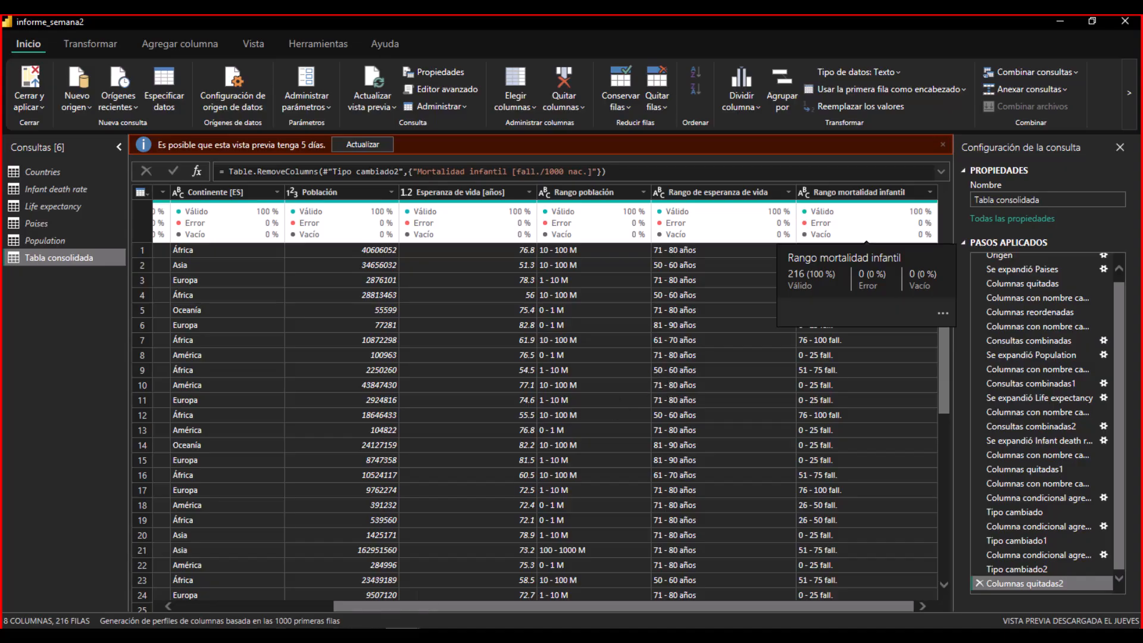
left_click(402, 628)
left_click(367, 577)
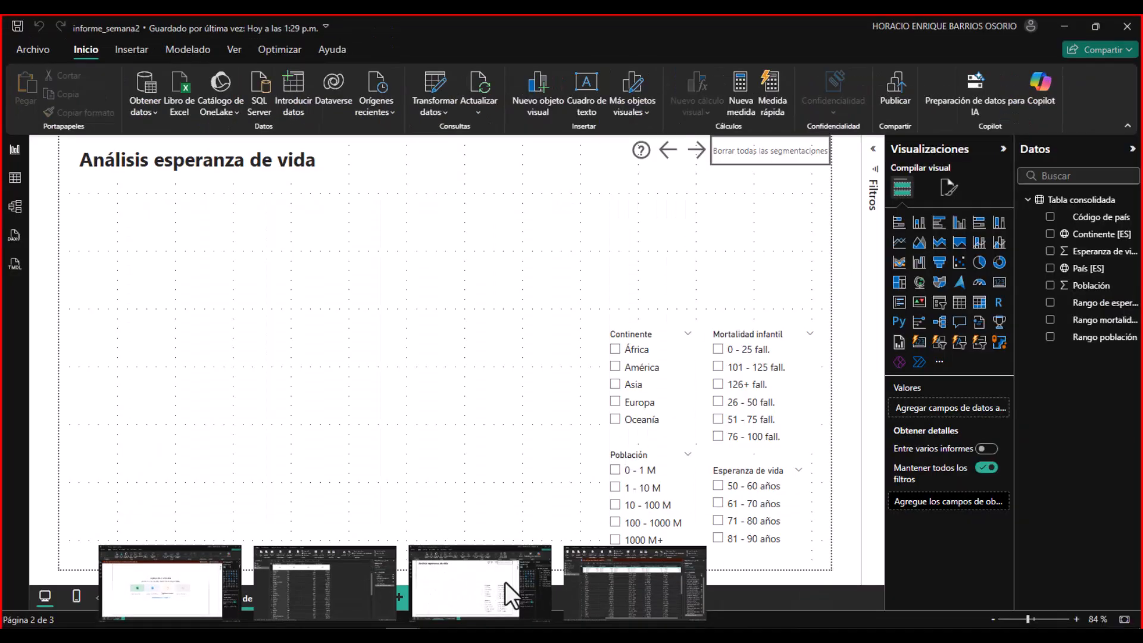
left_click(504, 581)
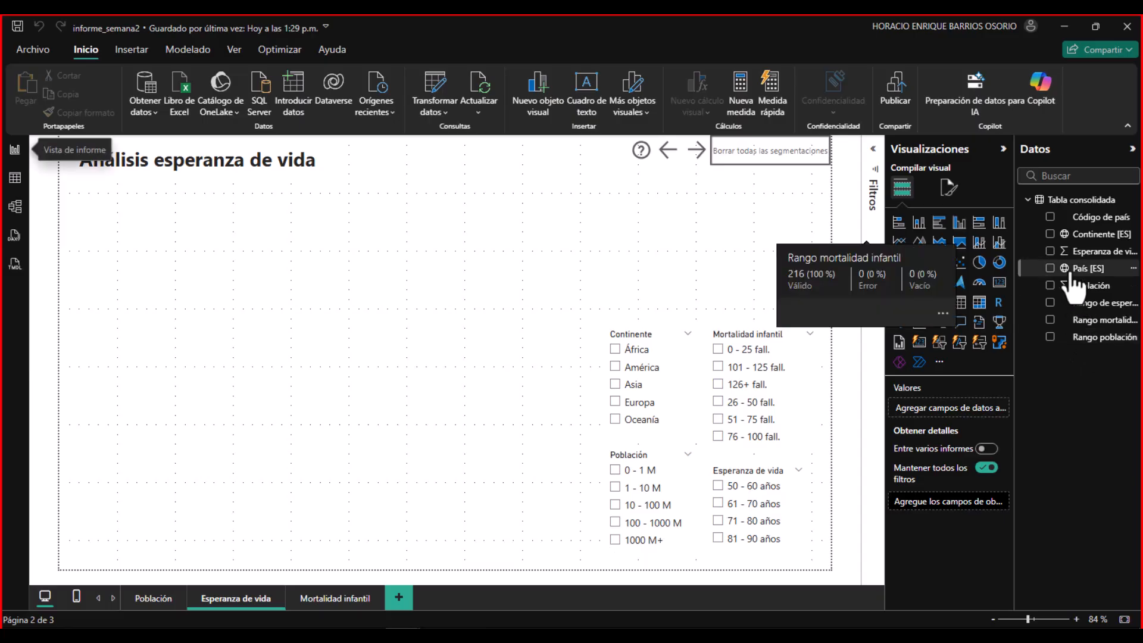
left_click(1064, 28)
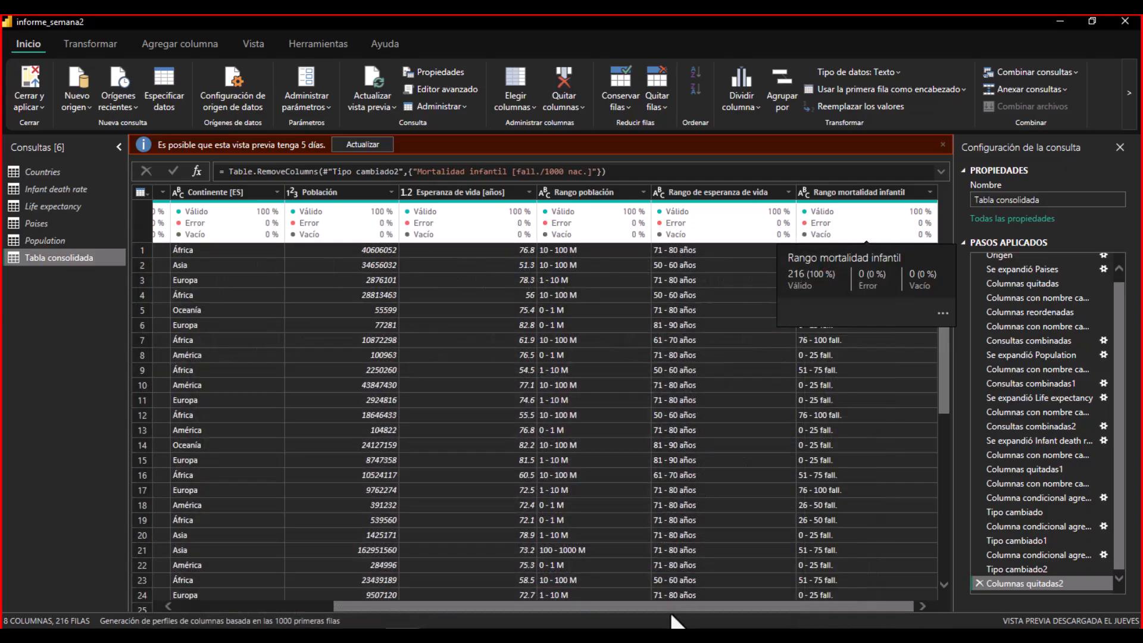
- Remove the “Columnas quitadas2” applied step from Tabla consolidada and select the “Mortalidad infantil [fall./1000 nac.]” column
mouse_move(738, 606)
left_mouse_down()
mouse_move(666, 604)
mouse_move(752, 603)
left_mouse_up()
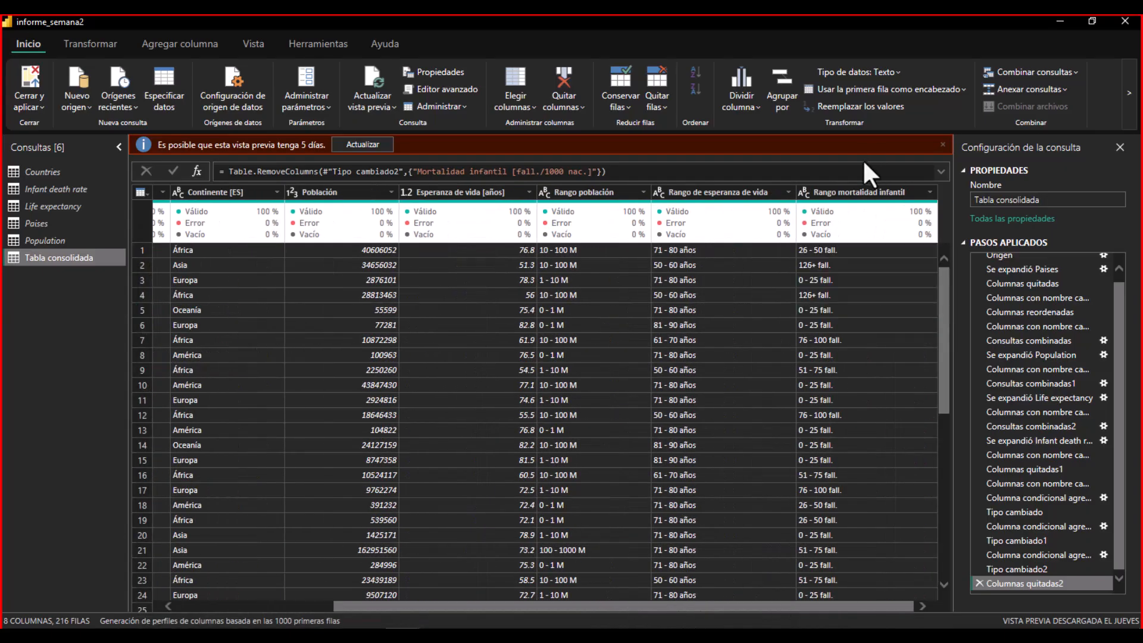
left_click(978, 581)
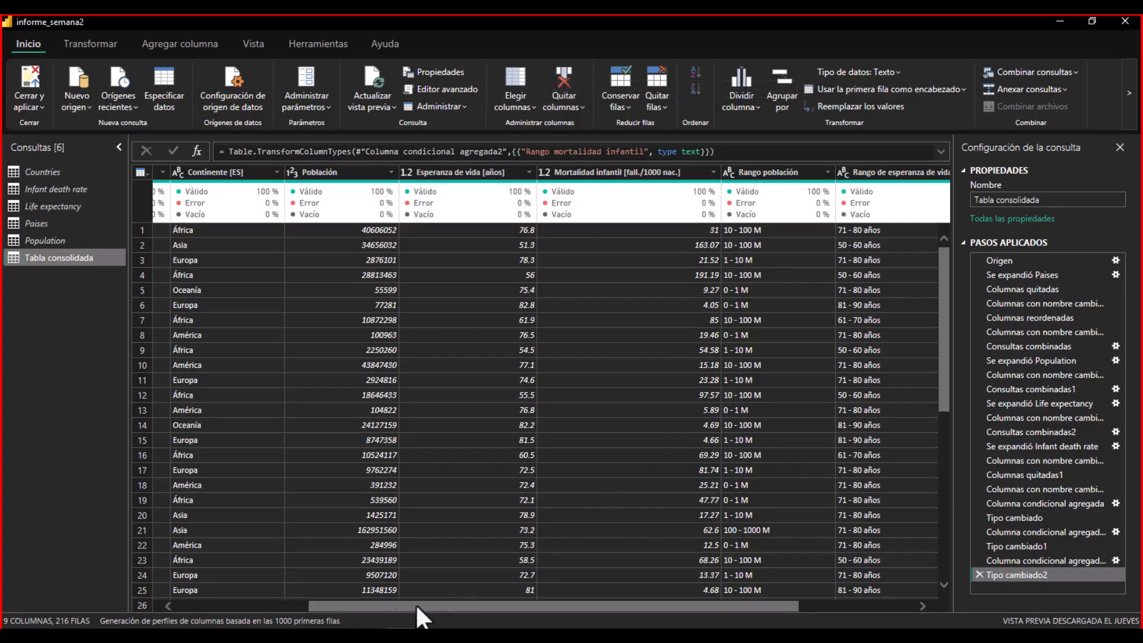
mouse_move(402, 635)
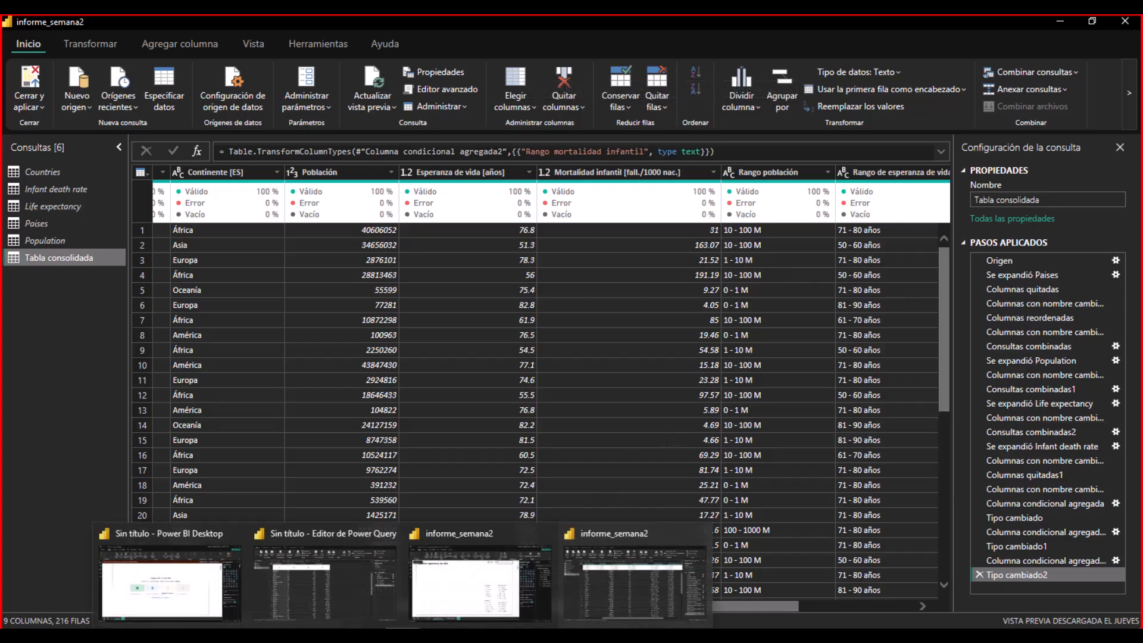
mouse_move(466, 584)
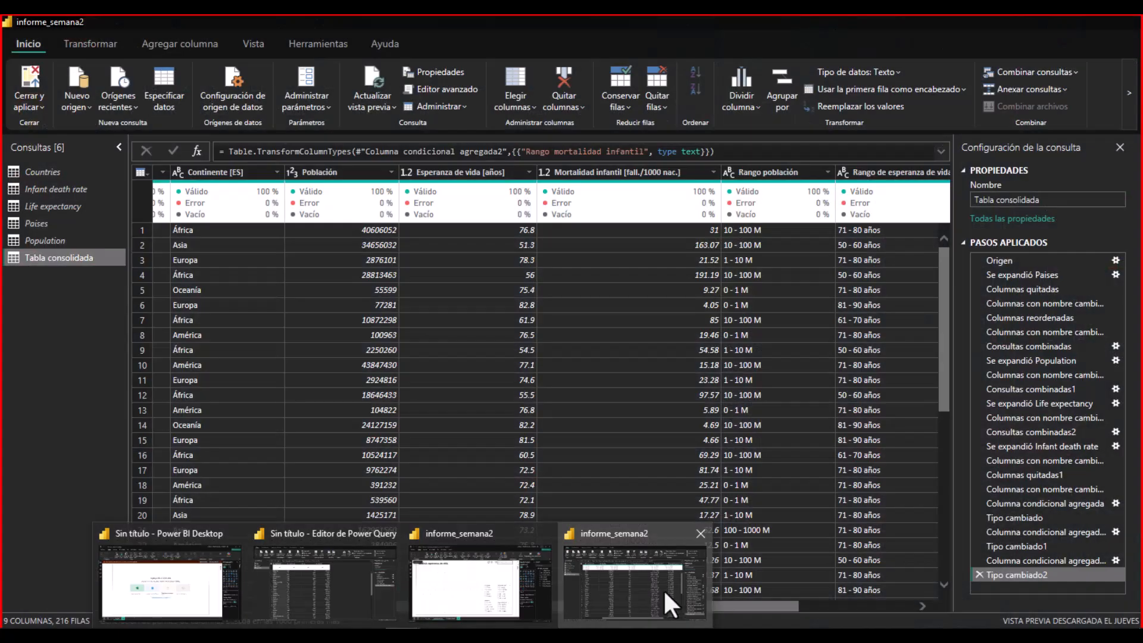
left_click(666, 592)
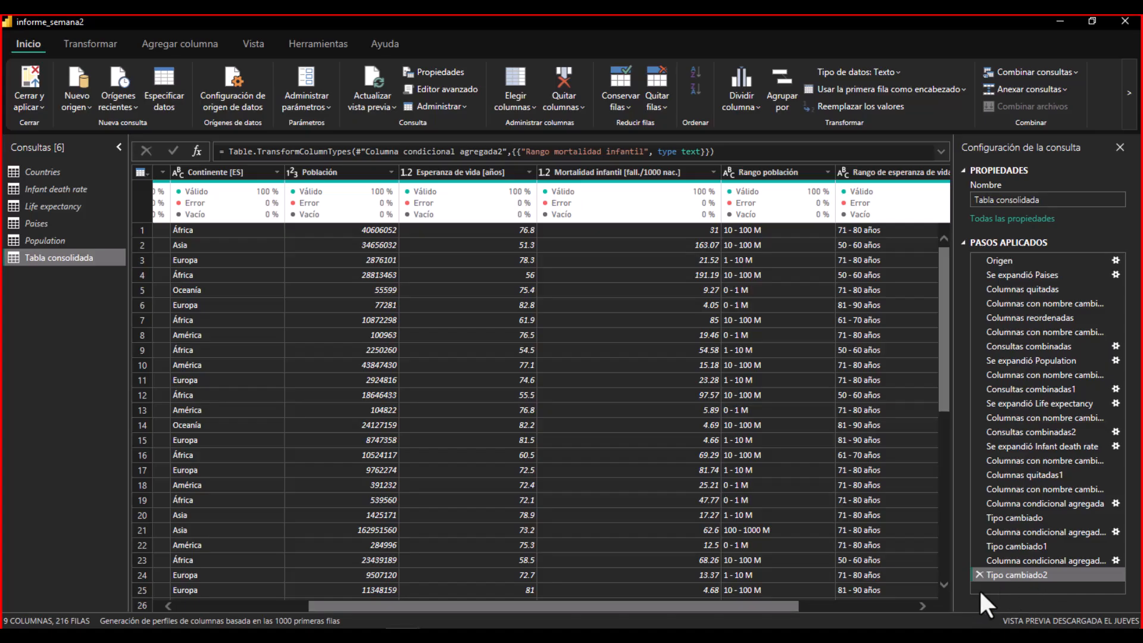
left_click(648, 175)
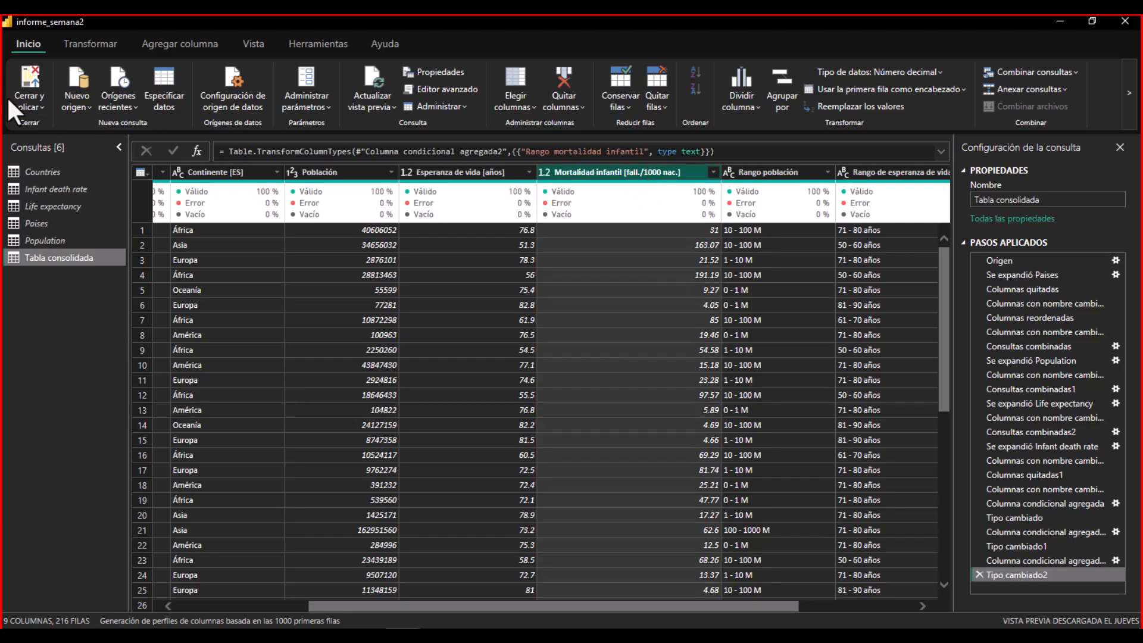
- Close the Power Query Editor and apply the pending query changes to the informe_semana2 report
left_click(28, 86)
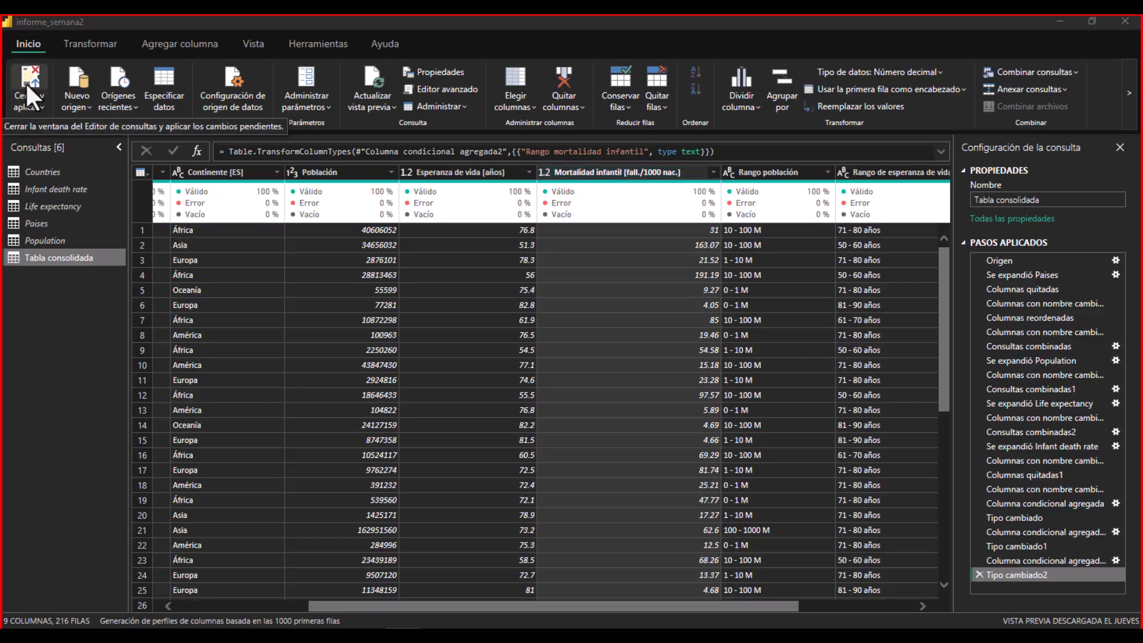
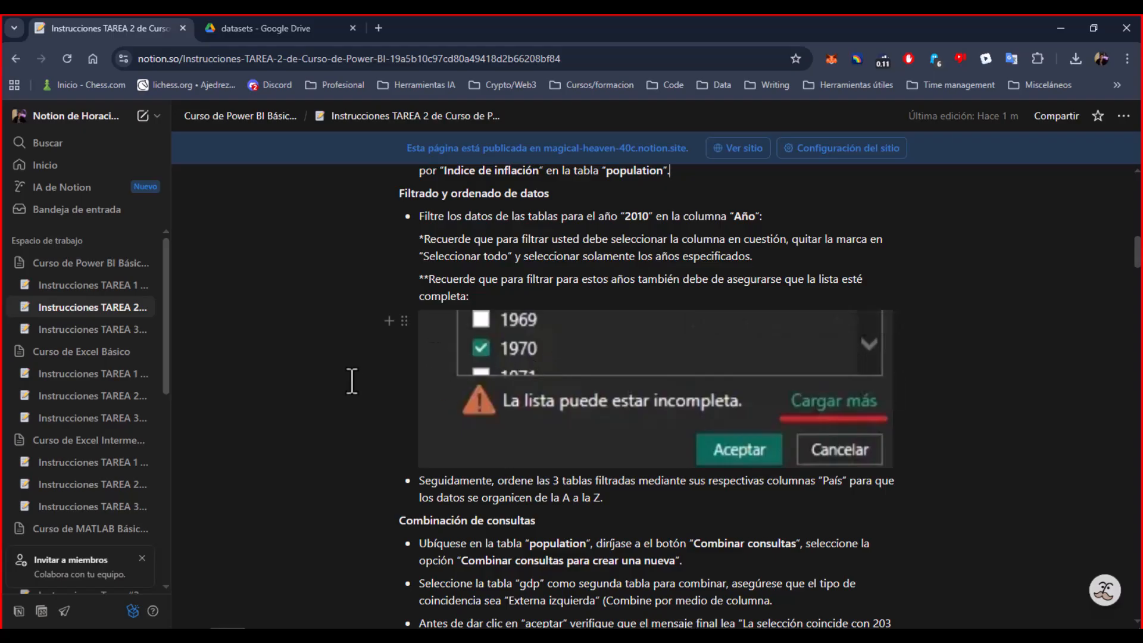
- Review the Tarea 2 instructions in Notion from the start through the column-renaming bullets for the gdp, inflation and population tables
scroll(357, 379, "up", 5)
scroll(352, 380, "up", 9)
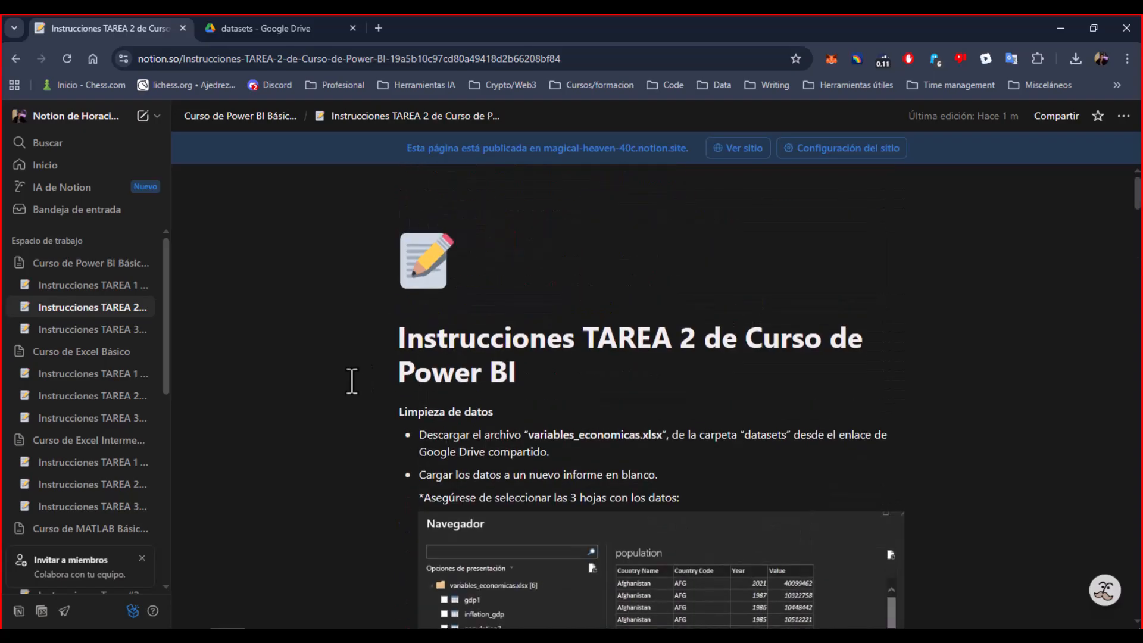
scroll(352, 381, "down", 3)
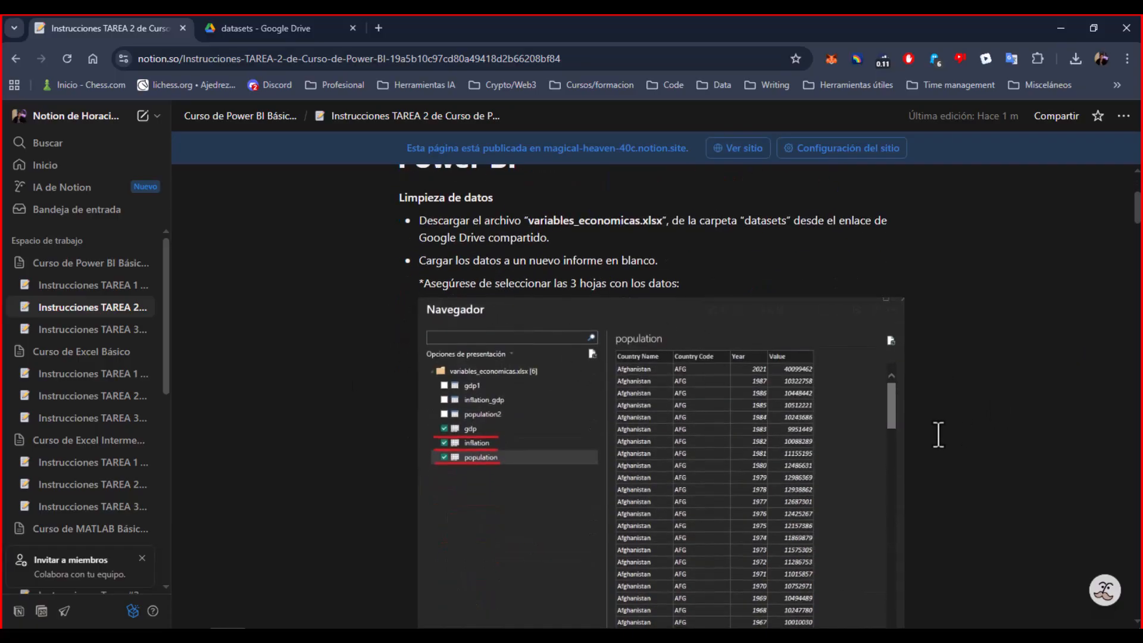
scroll(440, 229, "down", 1)
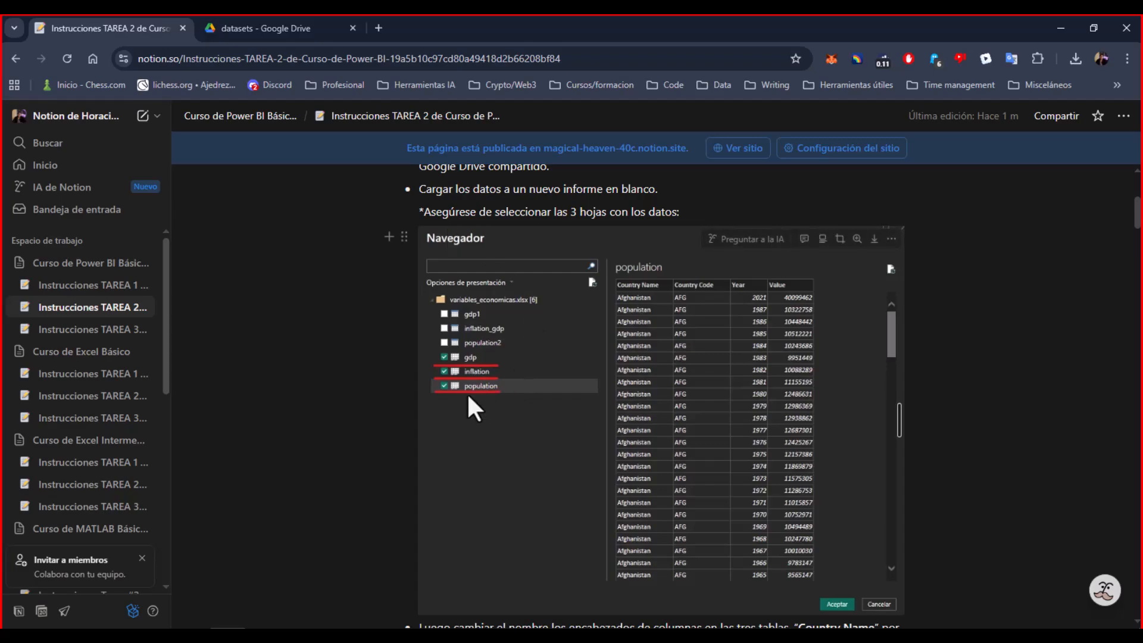
scroll(478, 364, "down", 2)
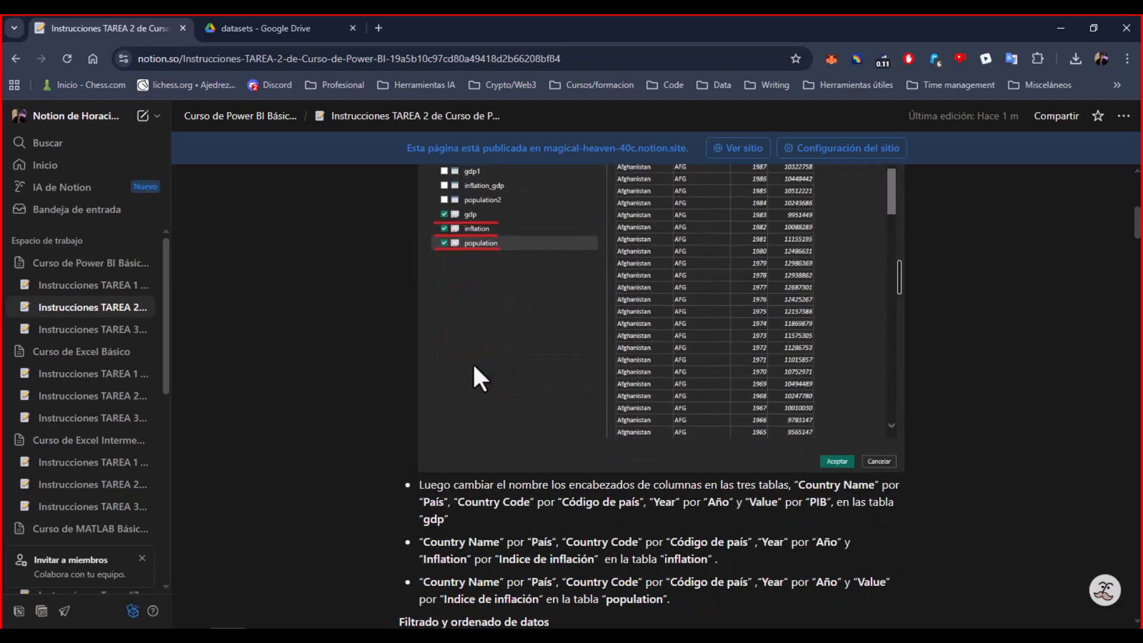
scroll(495, 357, "down", 3)
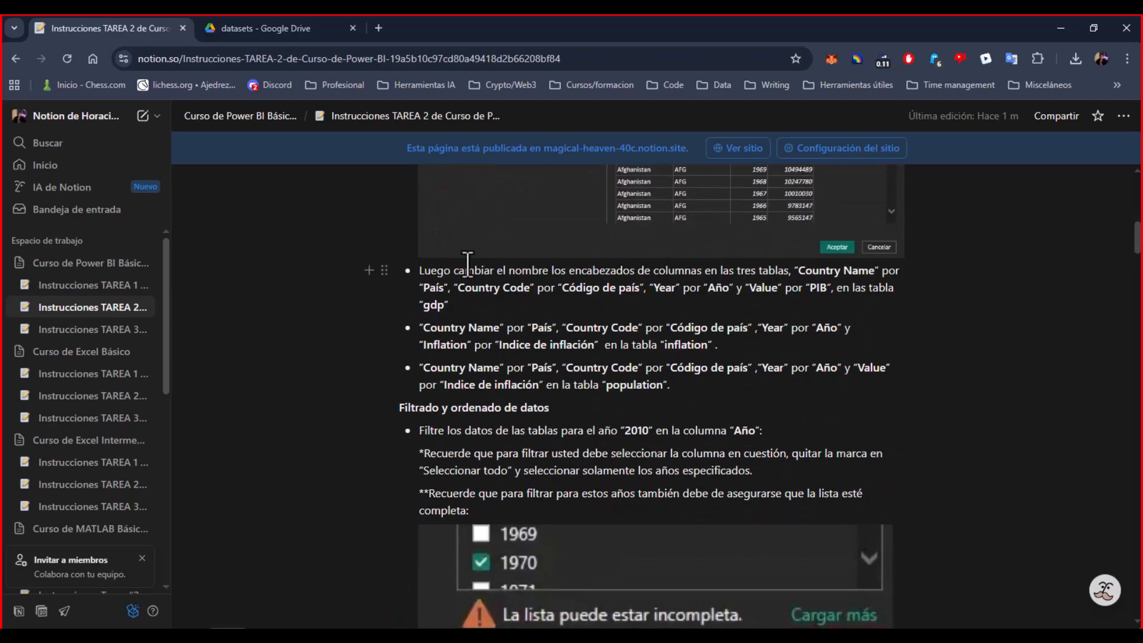
left_click_drag(659, 273, 776, 298)
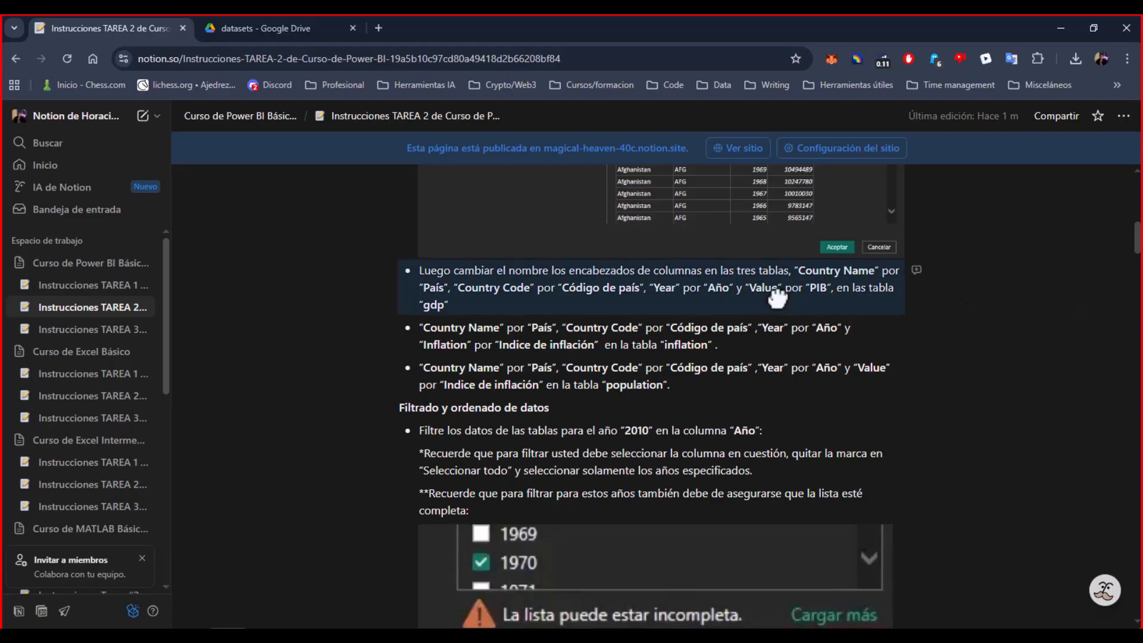
left_click(552, 312)
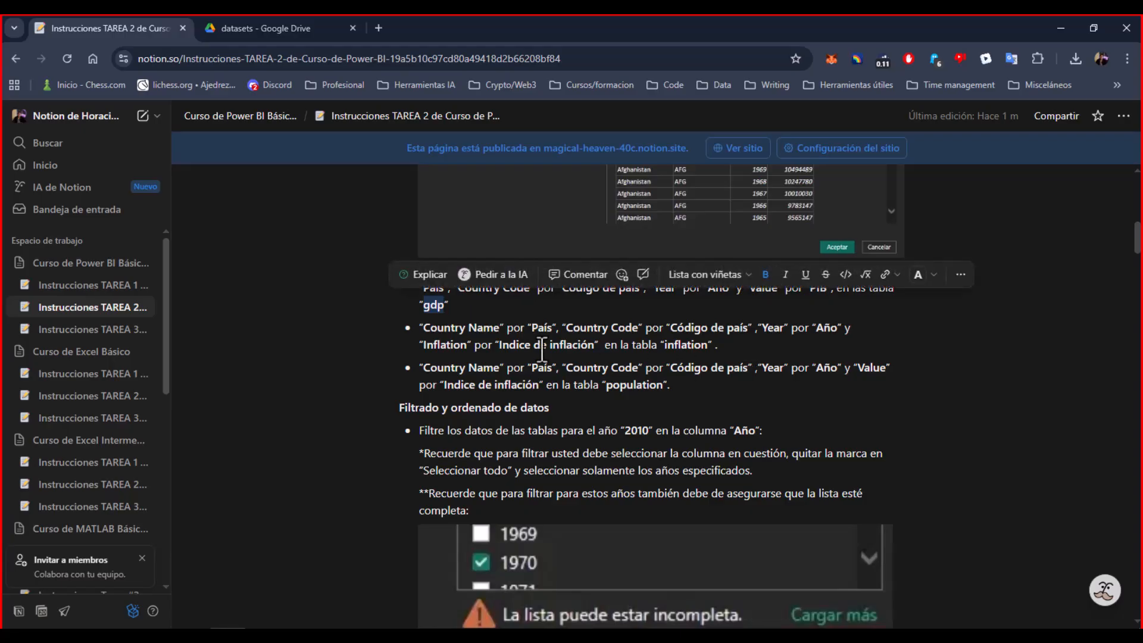
left_click(682, 345)
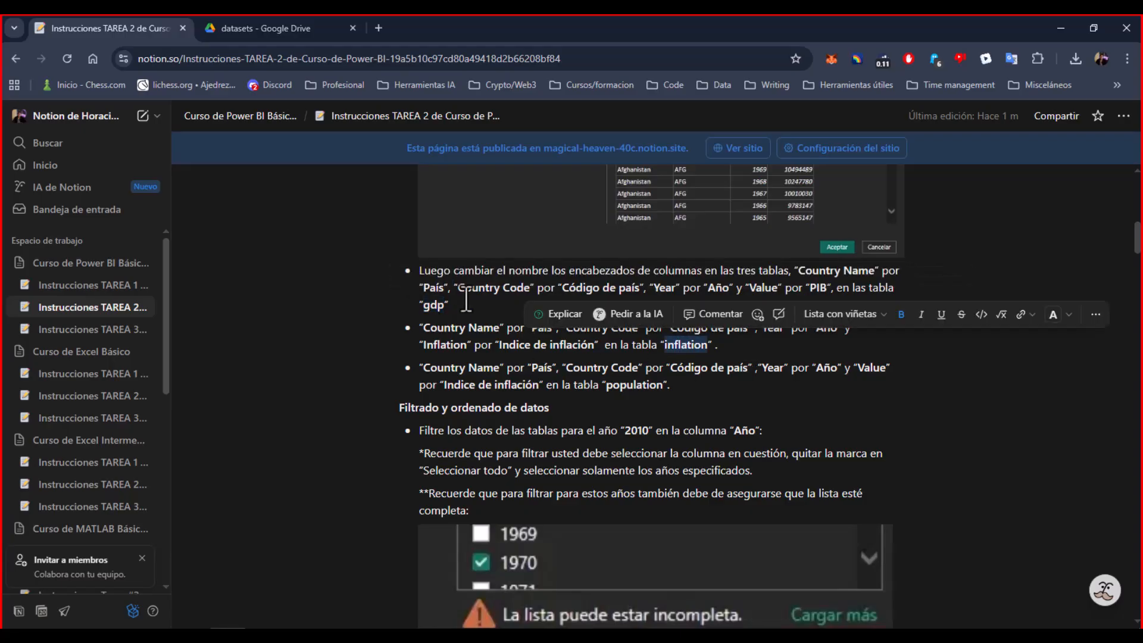
double_click(625, 384)
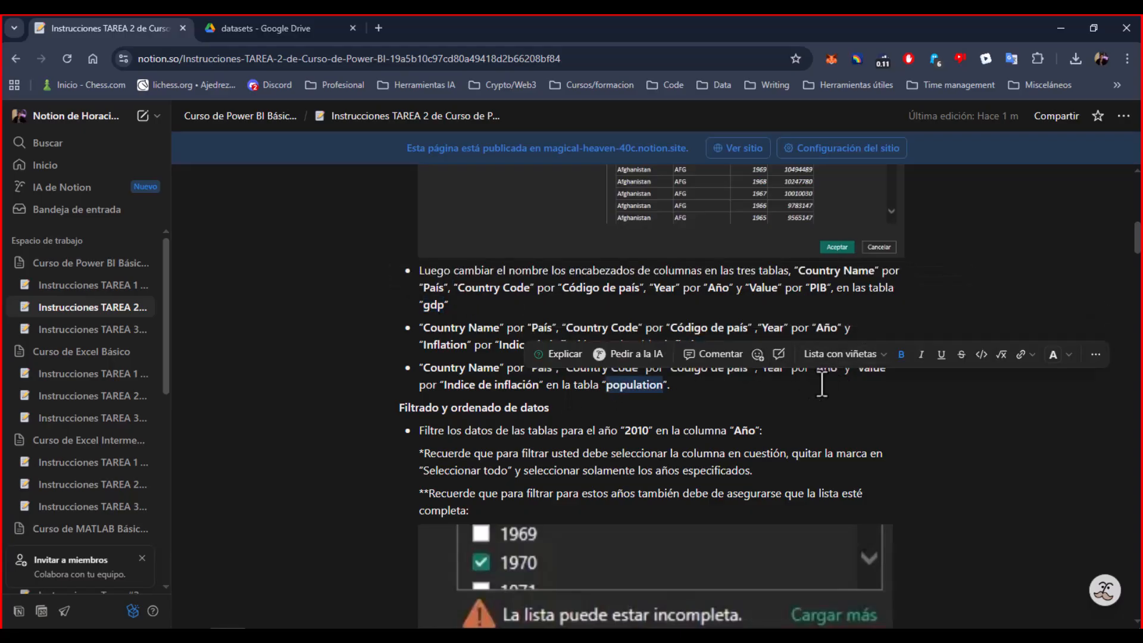
left_click(784, 390)
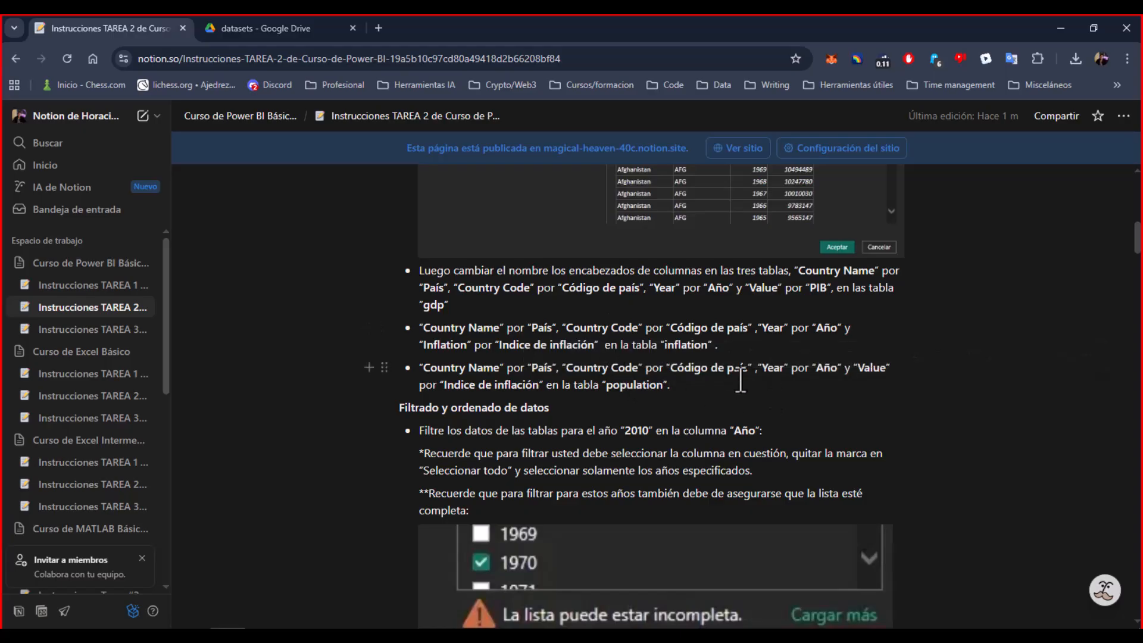
- Replace “Indice de inflación” with a bold “Población” in the population table's column-renaming bullet
left_click_drag(446, 385, 533, 387)
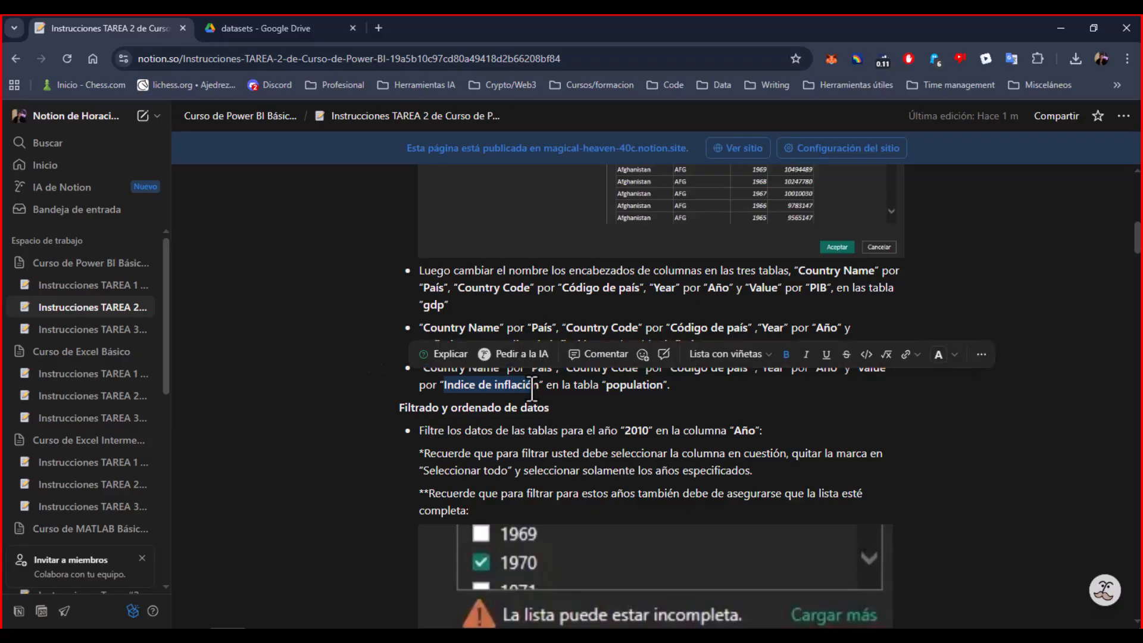
type("Població")
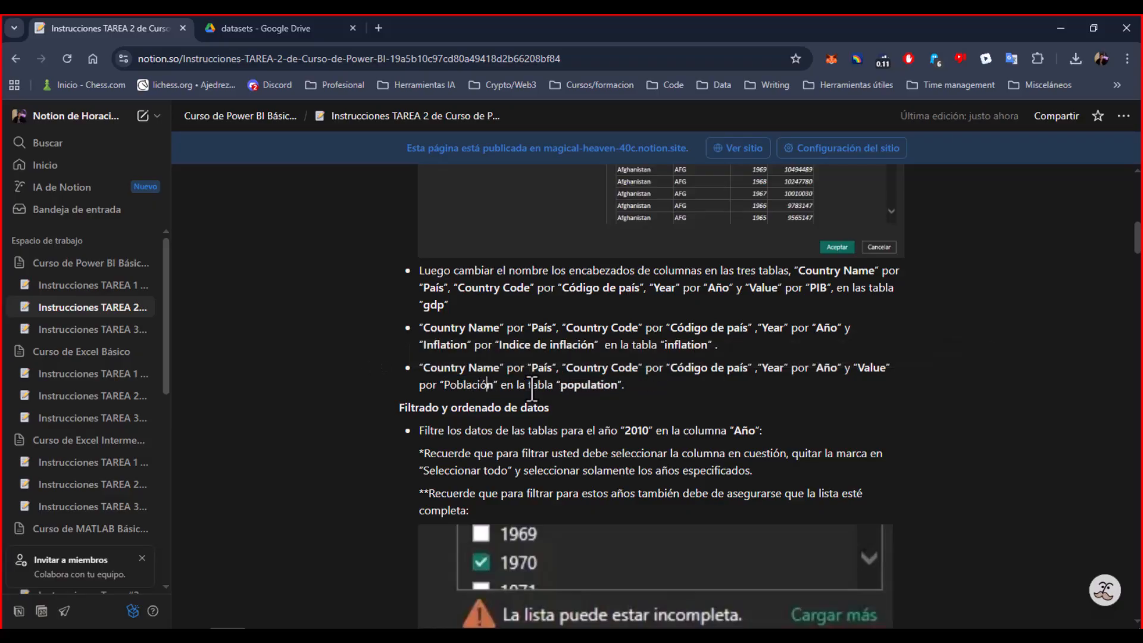
key("shift+Left")
key("shift+Left")
key("shift+Left")
key("shift+Left")
key("shift+Left")
key("shift+Left")
key("shift+Left")
key("shift+Left")
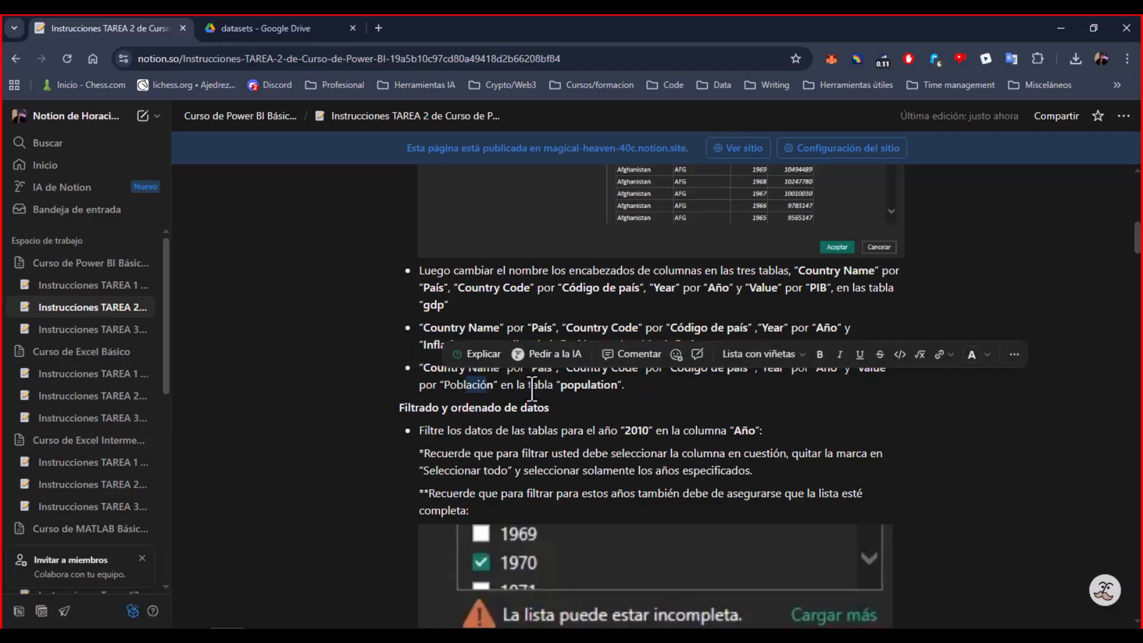
key("ctrl+b")
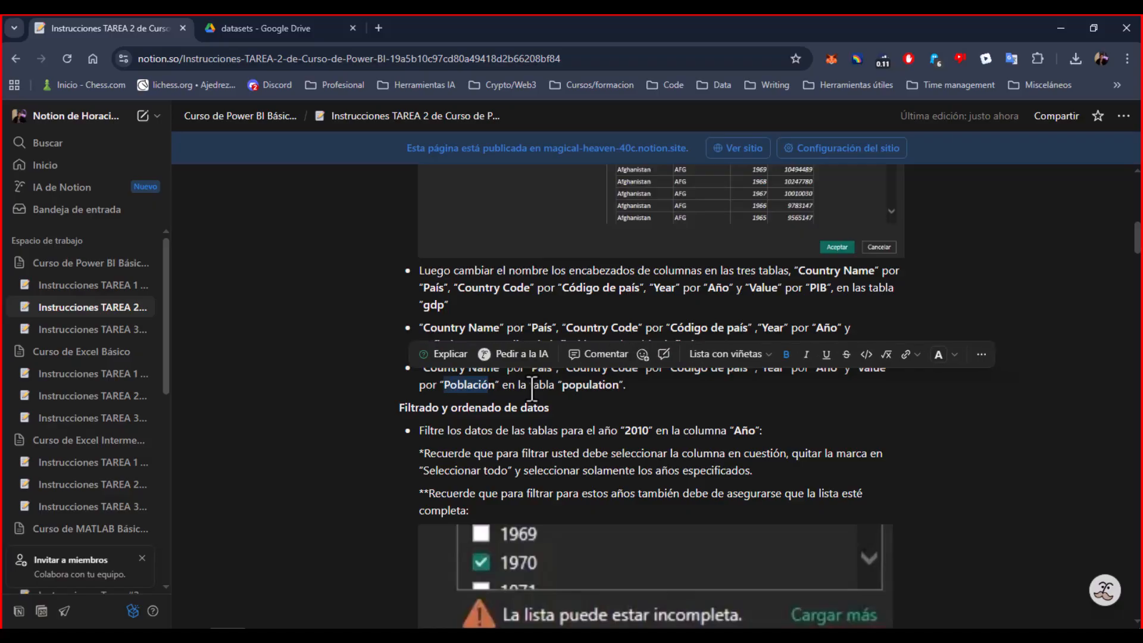
left_click(680, 406)
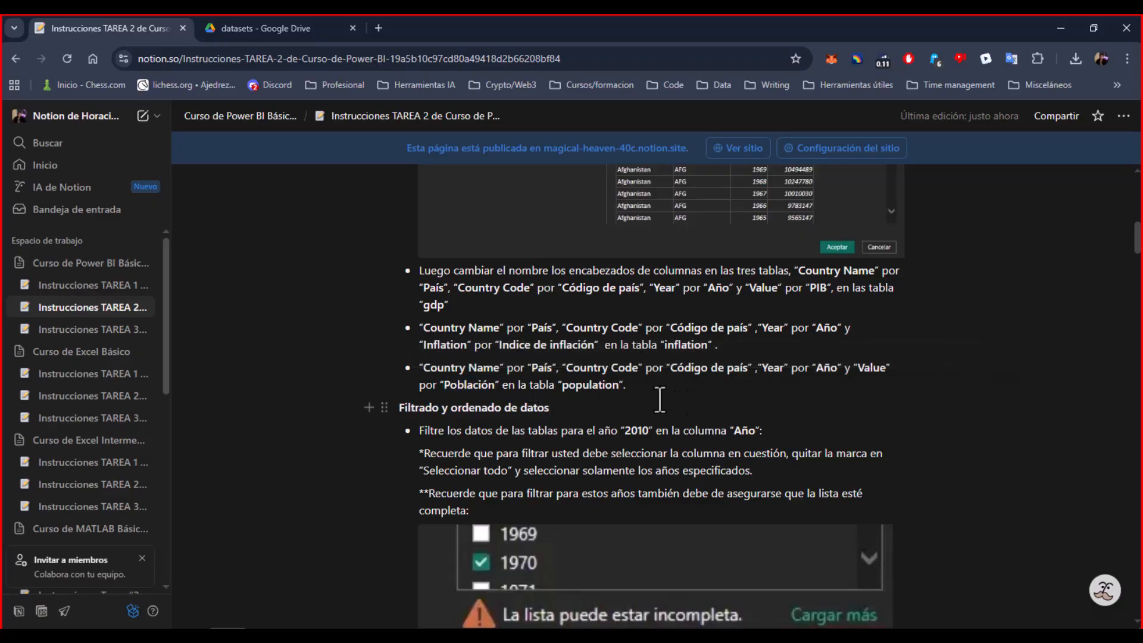
double_click(477, 382)
left_click(582, 407)
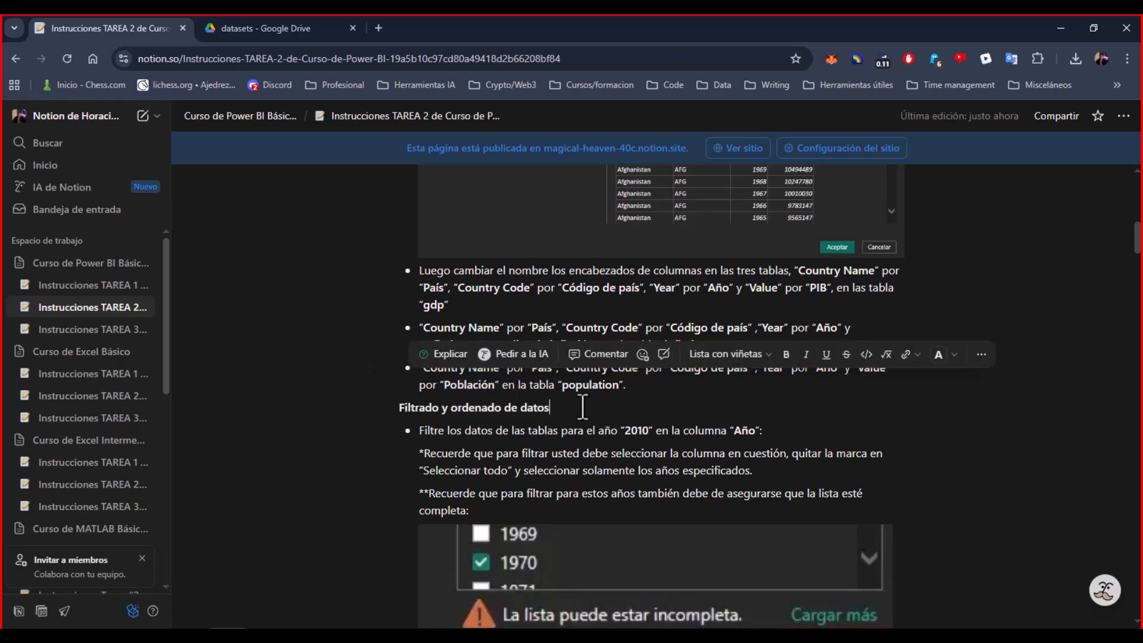
- Delete the bullet about verifying “La selección coincide con 203 de 217 filas” and the period ending the gdp bullet above it
scroll(583, 407, "down", 5)
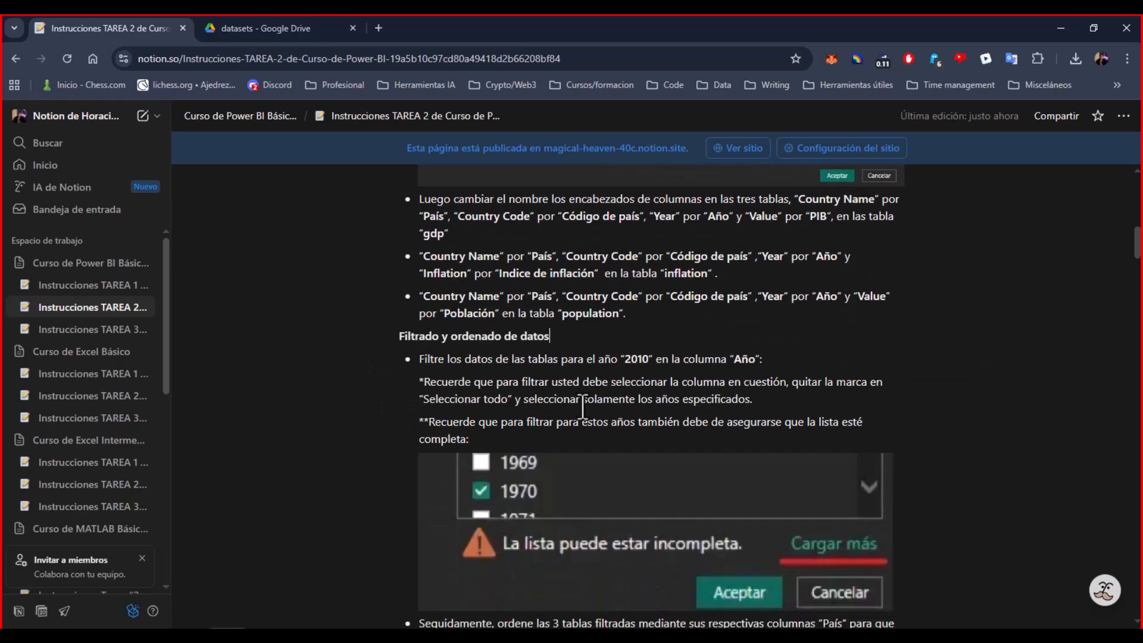
left_click_drag(420, 287, 719, 304)
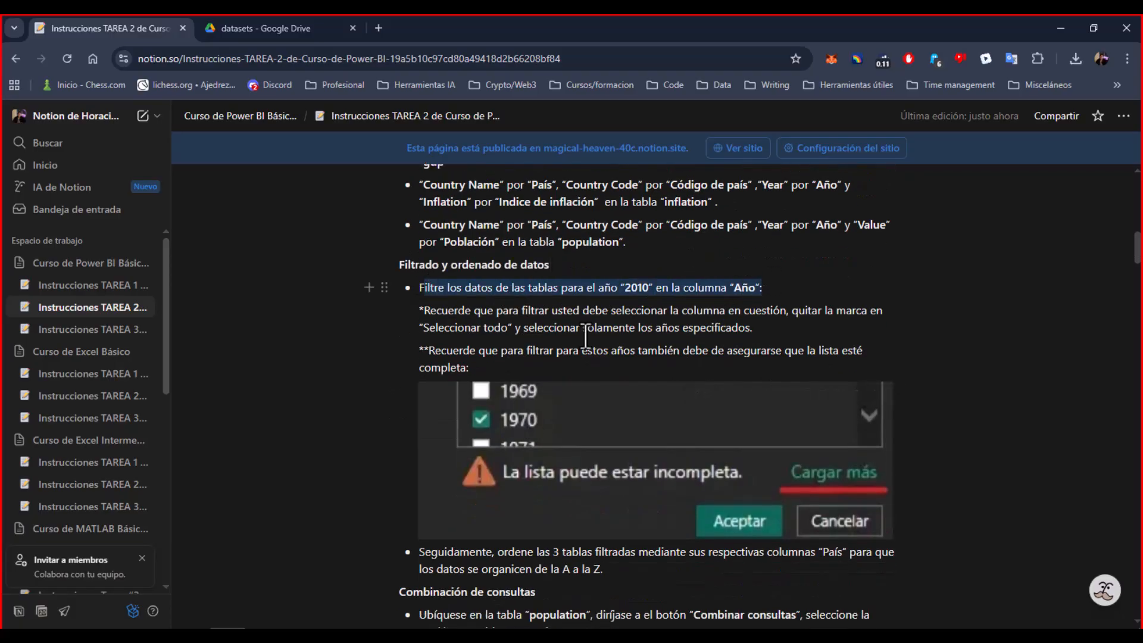
scroll(586, 336, "down", 3)
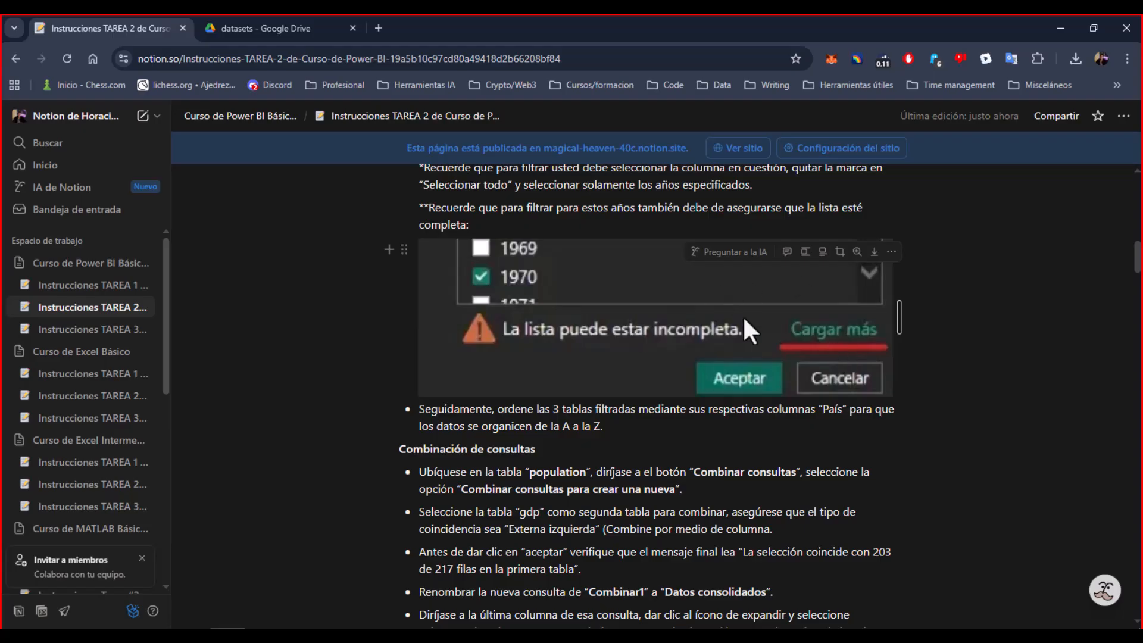
scroll(636, 344, "down", 3)
scroll(636, 344, "down", 2)
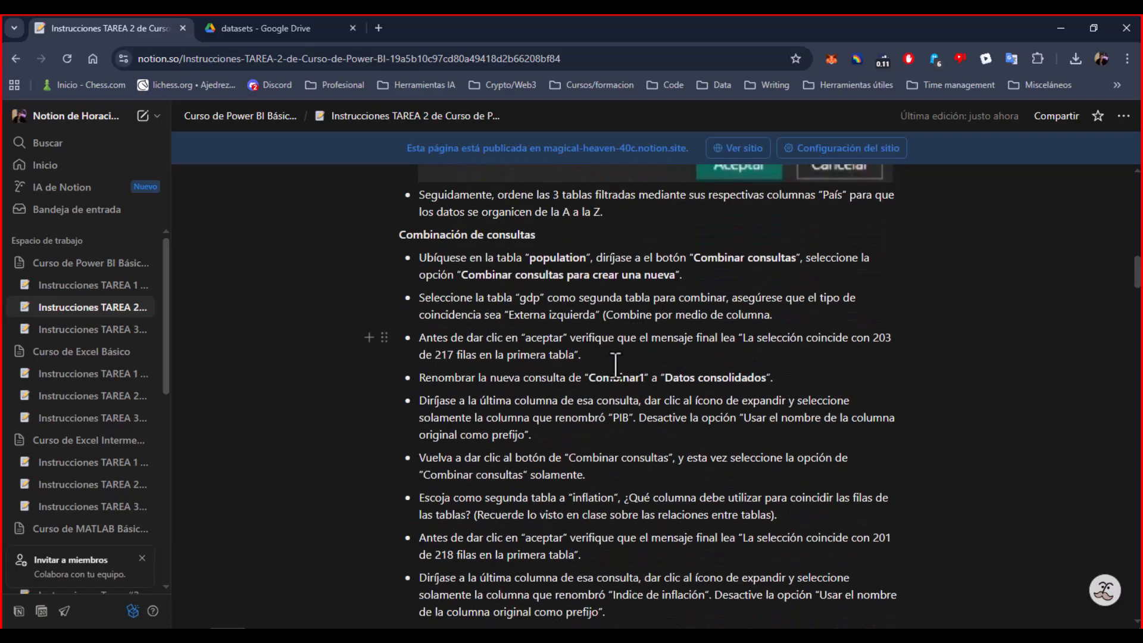
triple_click(415, 343)
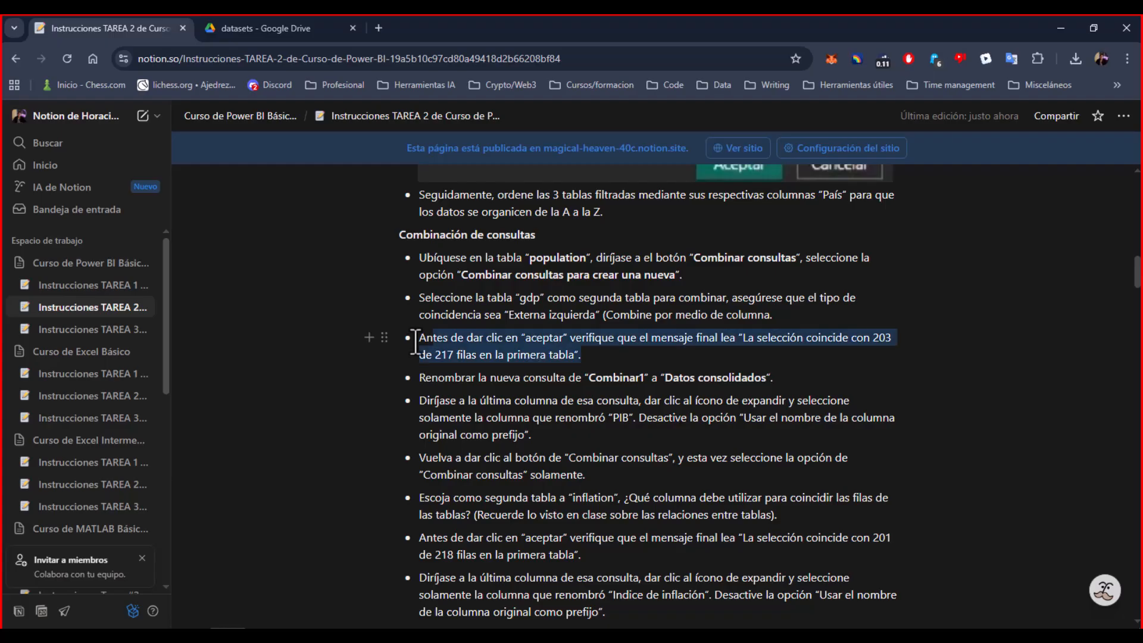
type("A")
key("BackSpace")
key("BackSpace")
key("BackSpace")
- Complete the parenthetical in the gdp bullet with “Código de país” and a closing parenthesis
type("\"Có")
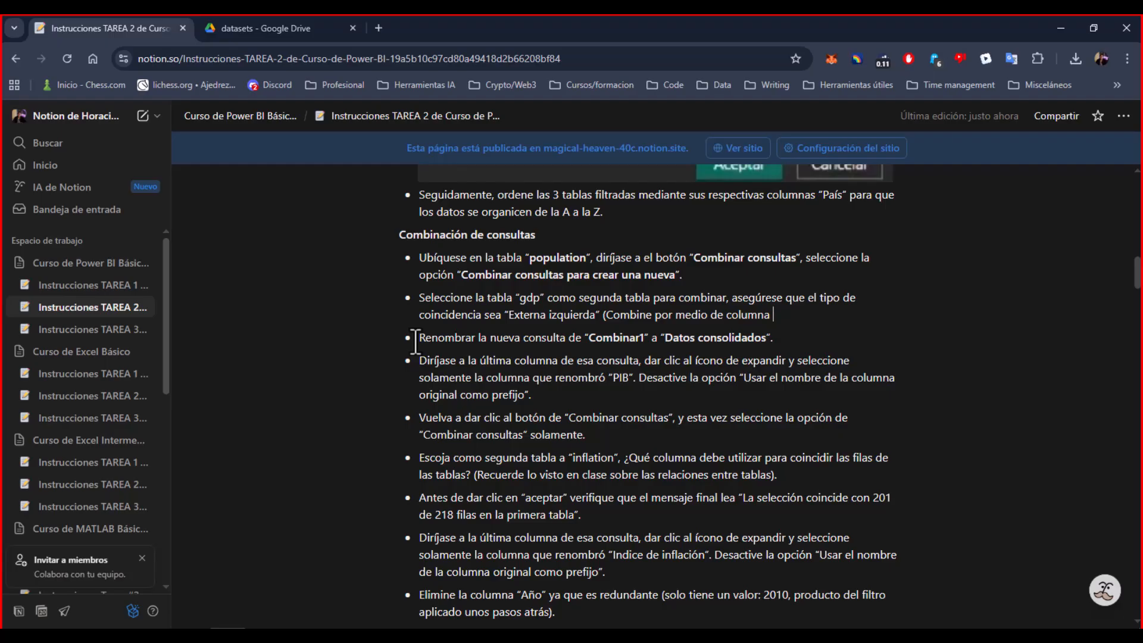
type("digo de paí")
type("s\"")
type(")")
- Make the phrase “Combine por medio de columna “Código de país”” bold in the gdp bullet, including its closing quotation mark
key("Left")
key("Left")
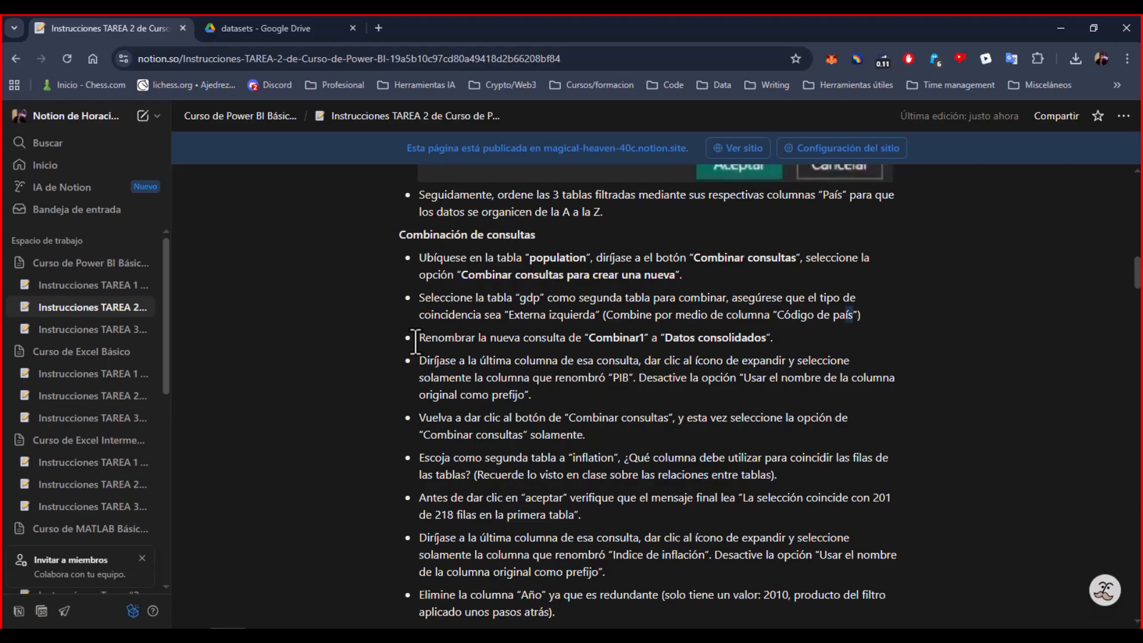
key("shift+Left")
key("shift+Left")
key("shift+Left")
key("shift+Left")
key("shift+Left")
key("shift+Left")
key("shift+Left")
key("shift+Left")
key("shift+Left")
key("shift+Left")
key("shift+Left")
key("shift+Left")
key("shift+Left")
key("shift+Left")
key("shift+Left")
key("shift+Left")
key("shift+Left")
key("shift+Left")
key("shift+Left")
key("shift+Left")
key("shift+Left")
key("shift+Left")
key("shift+Left")
key("shift+Left")
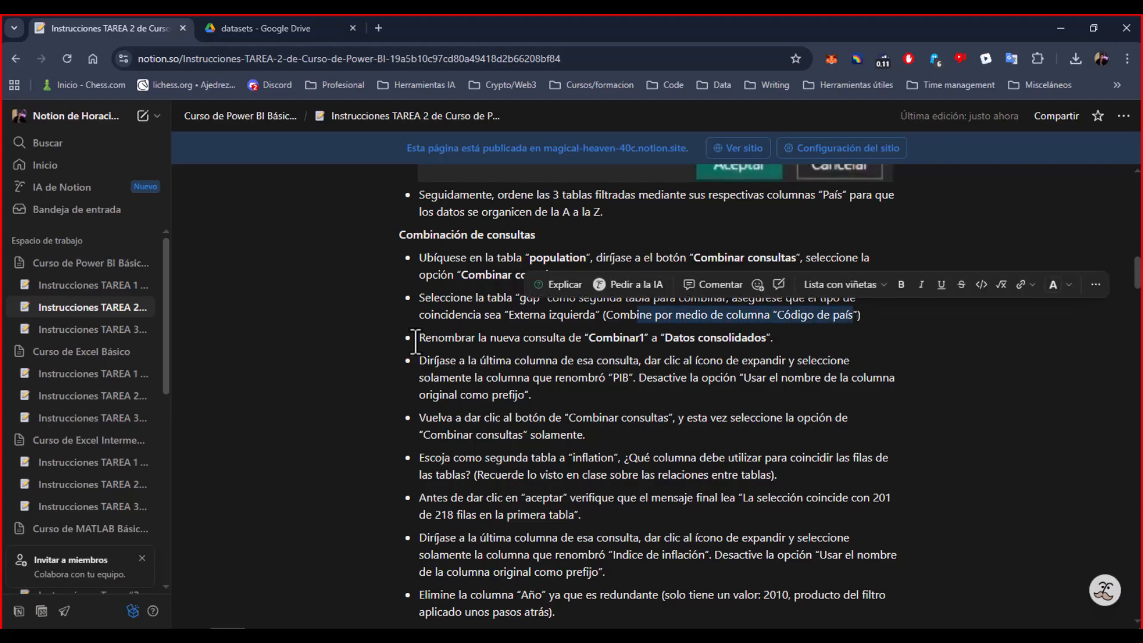
key("ctrl+b")
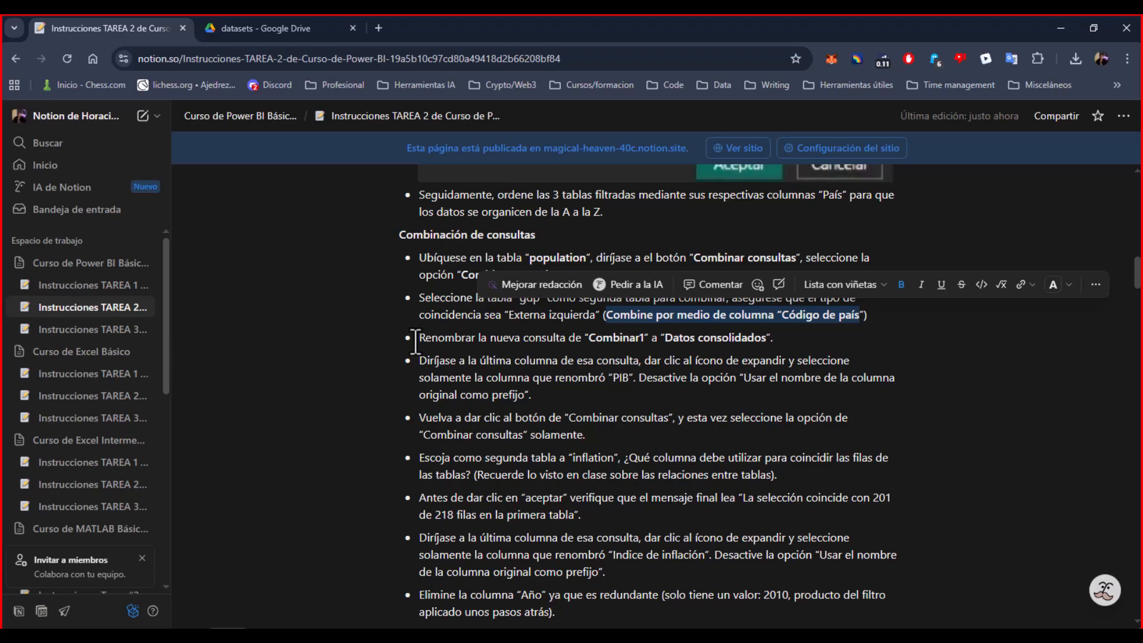
key("Right")
key("shift+Right")
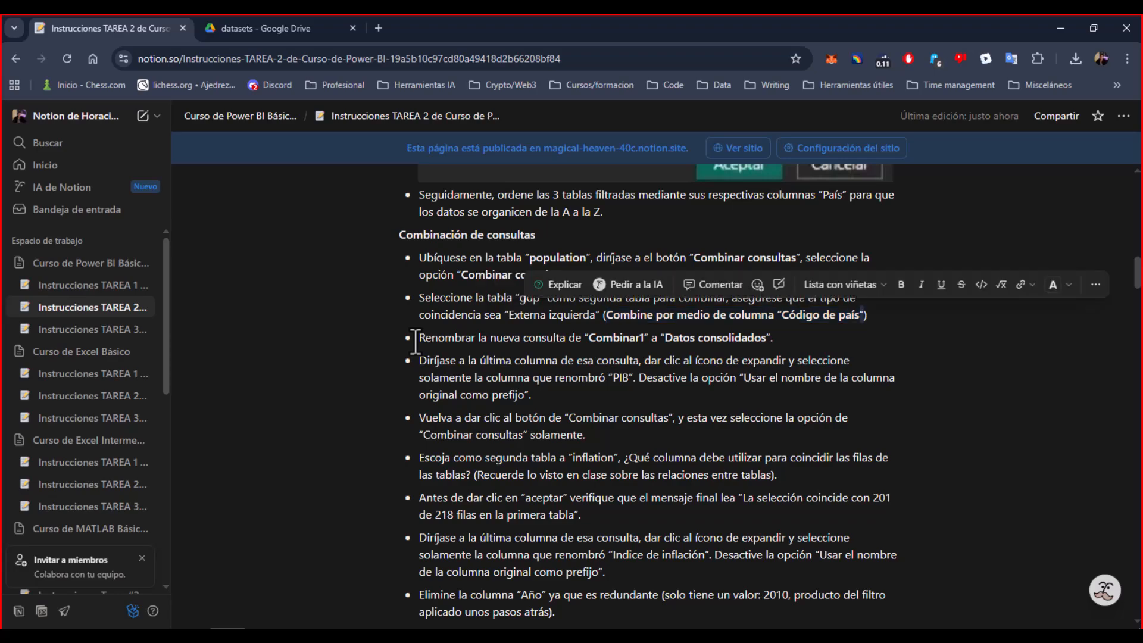
- Replace the question and class reminder in the inflation bullet with a spaced copy of “(Combine por medio de columna “Código de país”)”
left_click(594, 360)
left_click_drag(603, 315, 873, 313)
key("ctrl+c")
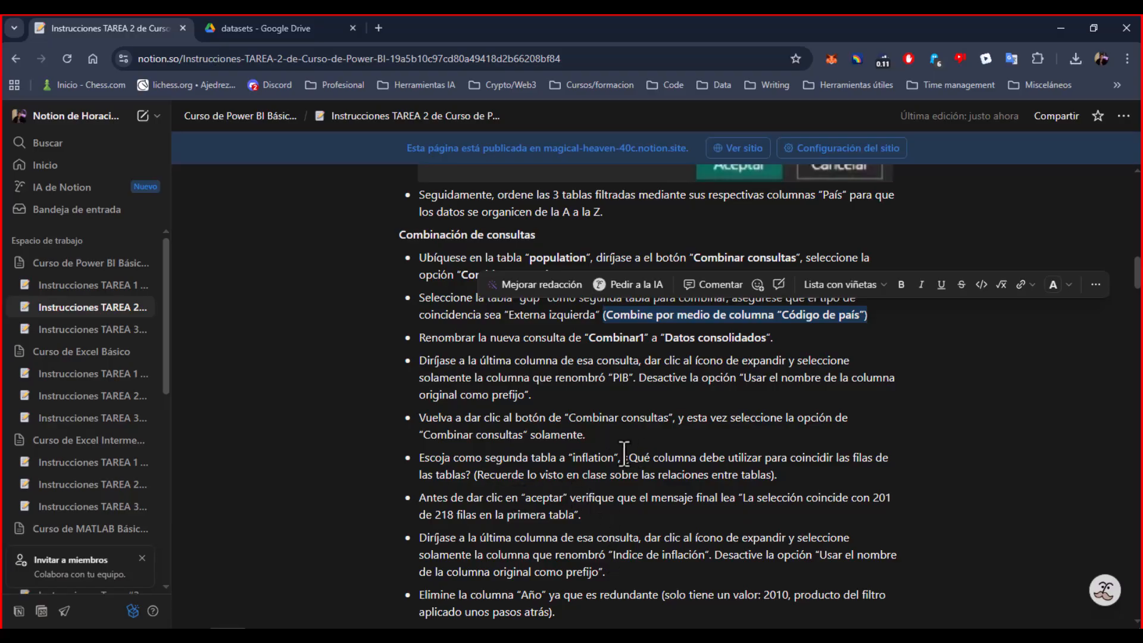
left_click_drag(622, 459, 778, 476)
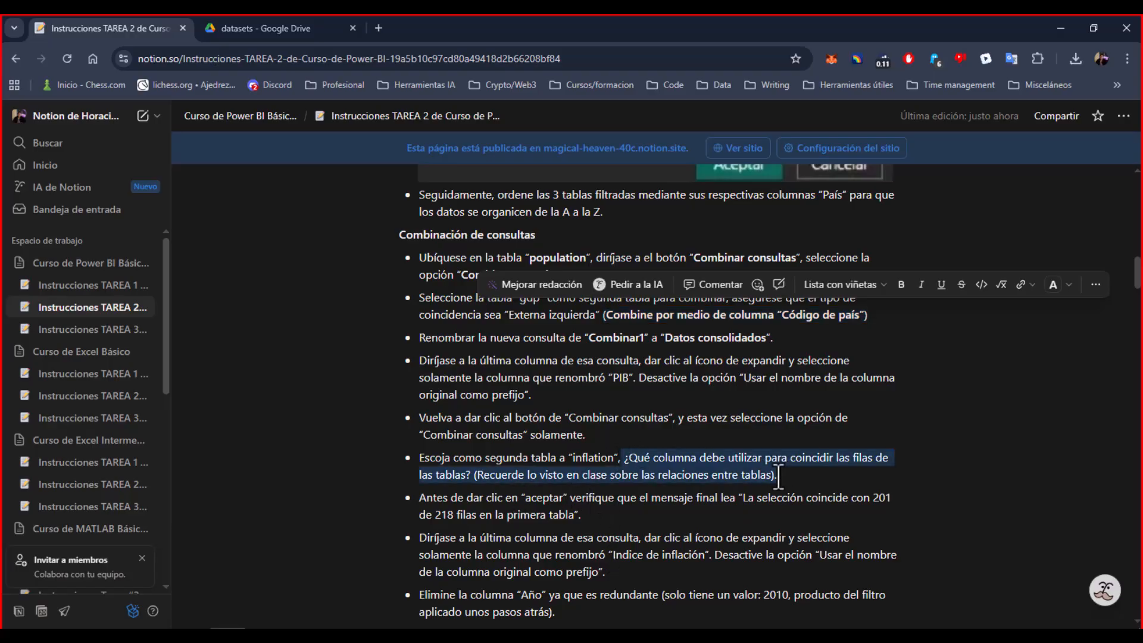
key("ctrl+v")
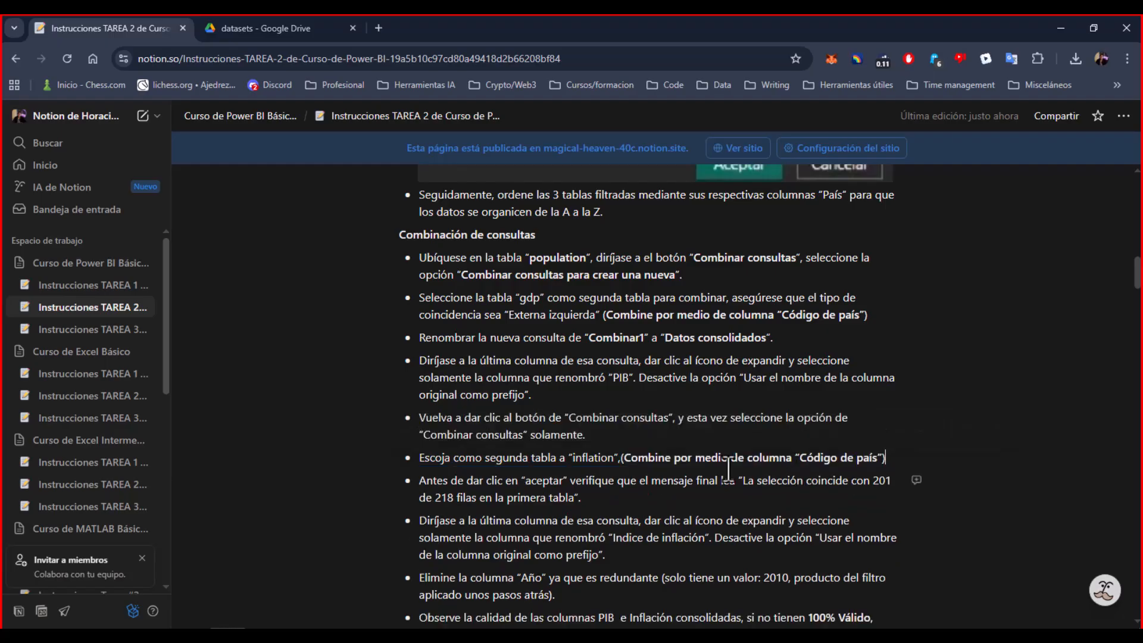
left_click(622, 459)
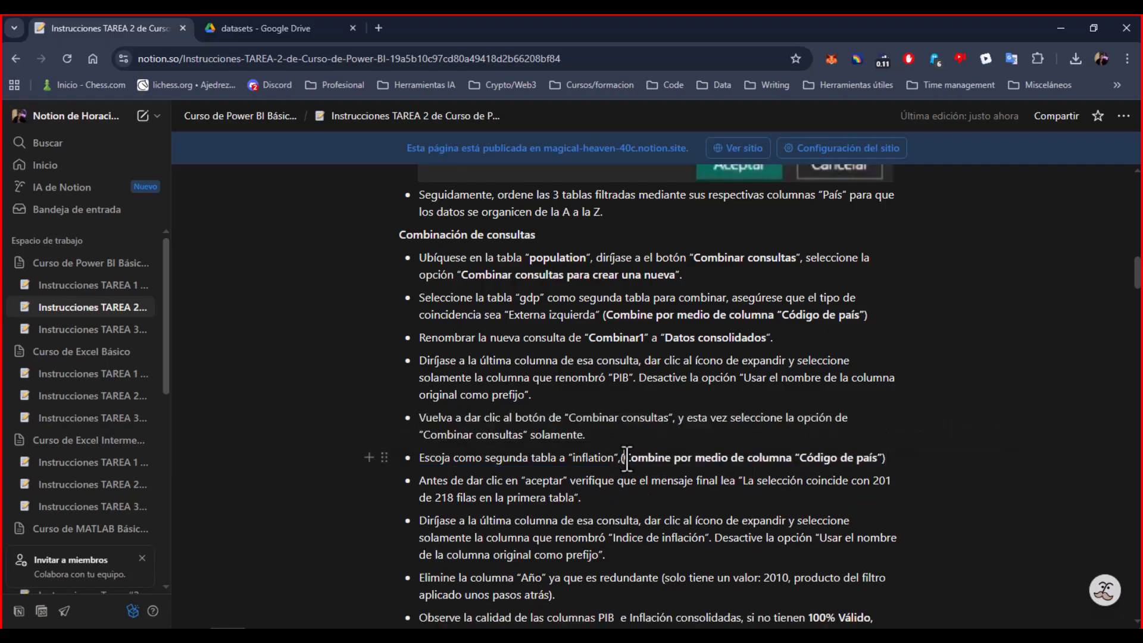
left_click(669, 433)
- Make the word “Año” bold in the bullet about eliminating the redundant column
scroll(669, 433, "down", 2)
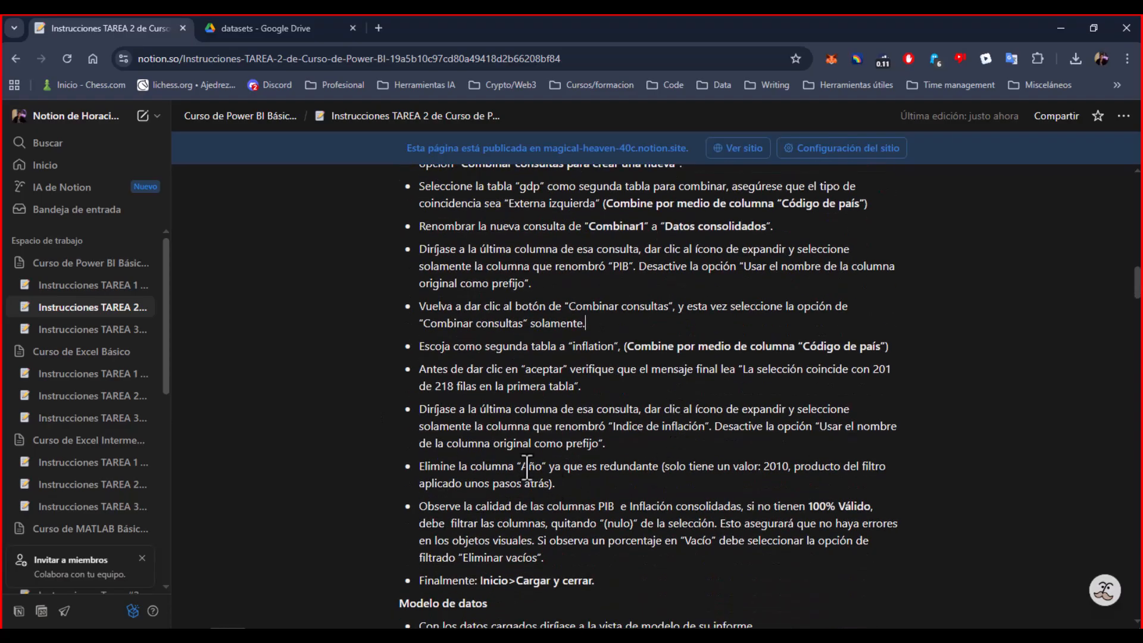
scroll(528, 465, "down", 1)
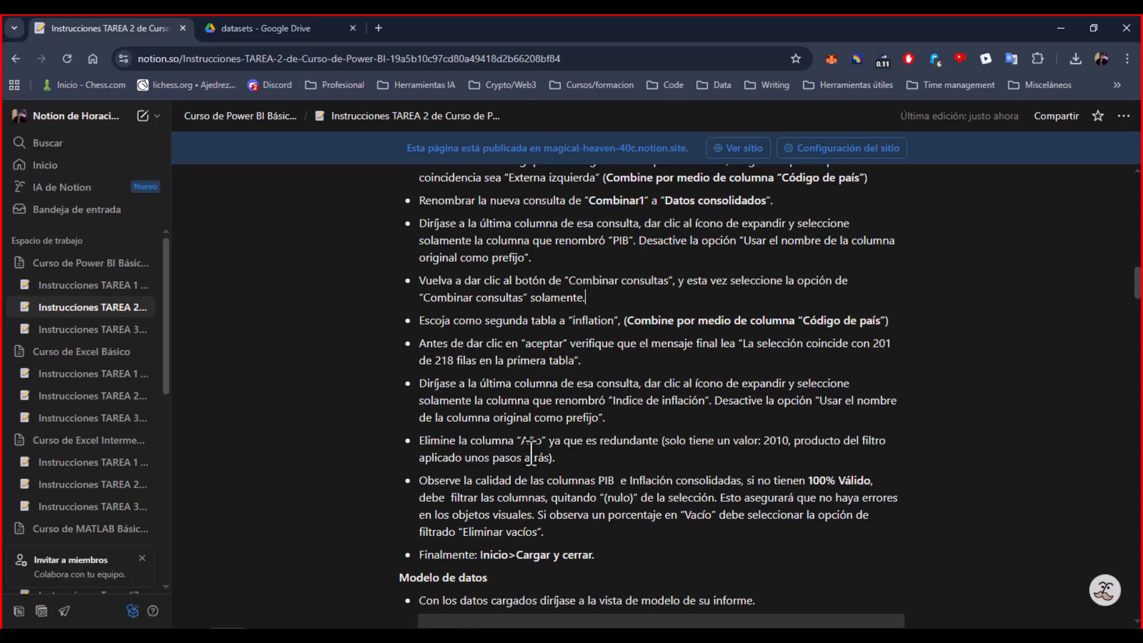
scroll(558, 467, "down", 1)
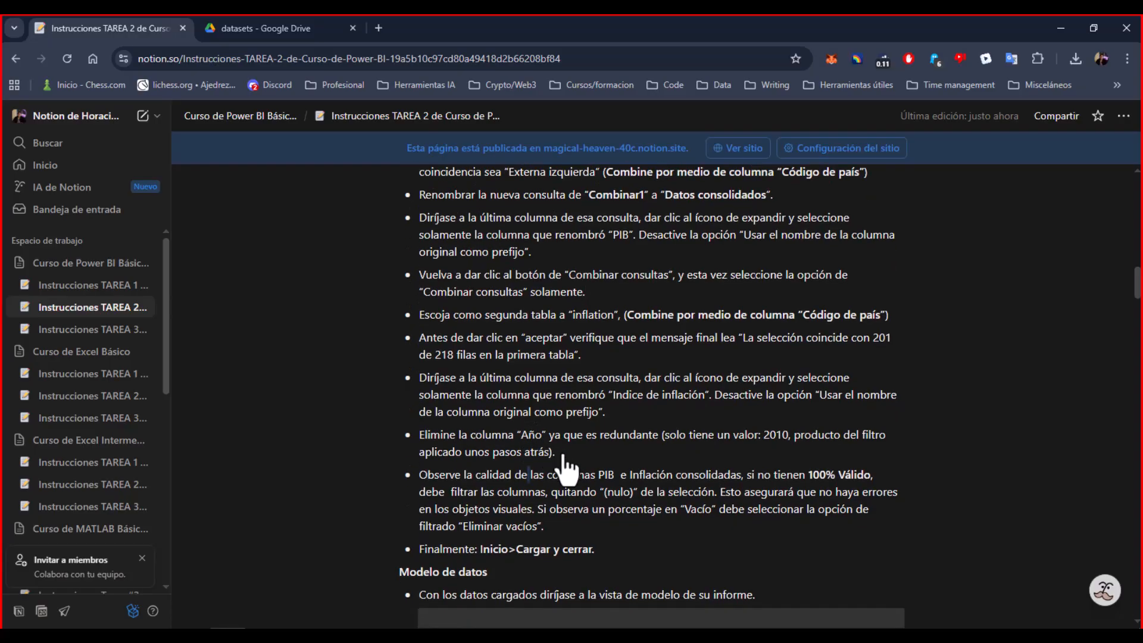
double_click(534, 437)
key("ctrl+b")
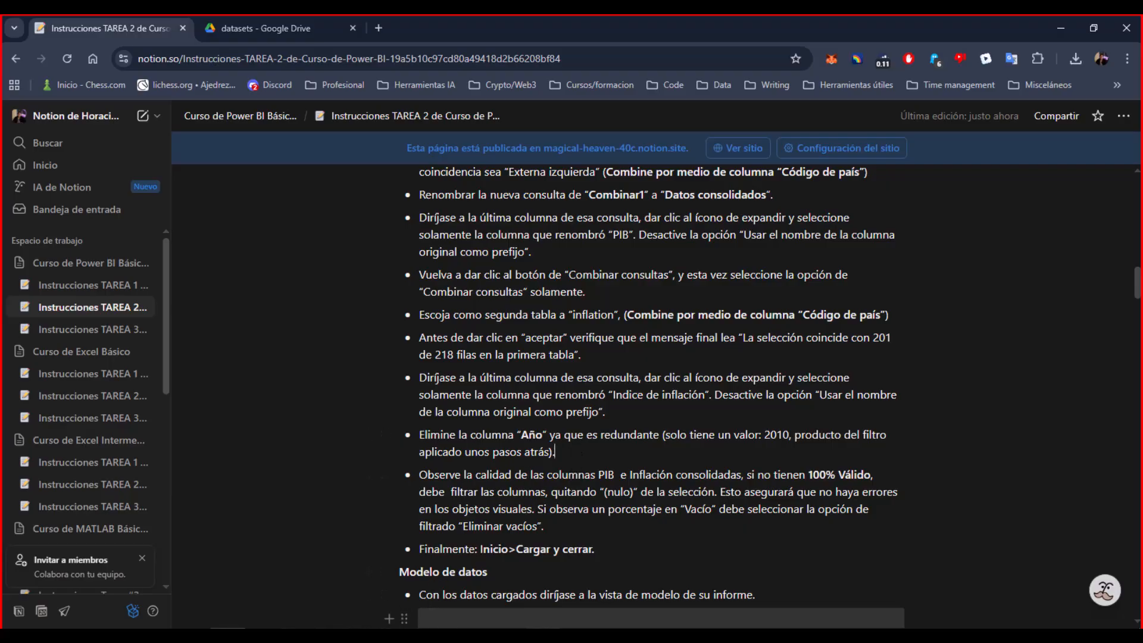
- Switch to the Power Query Editor and merge population with gdp as a new query, matching on Country Code with a left outer join
mouse_move(454, 620)
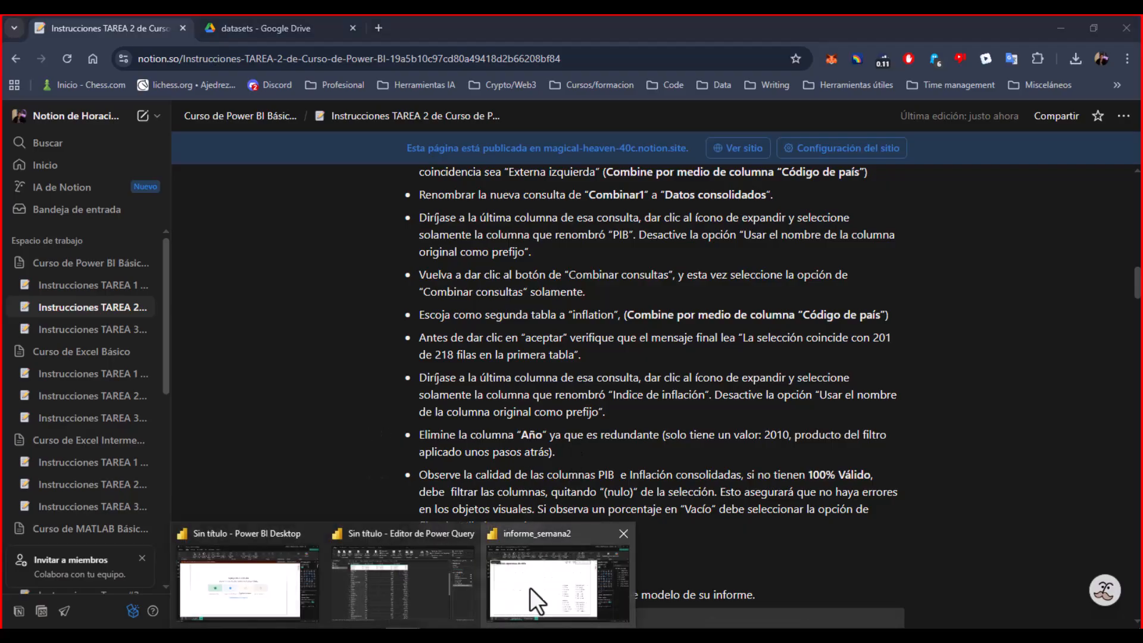
left_click(417, 587)
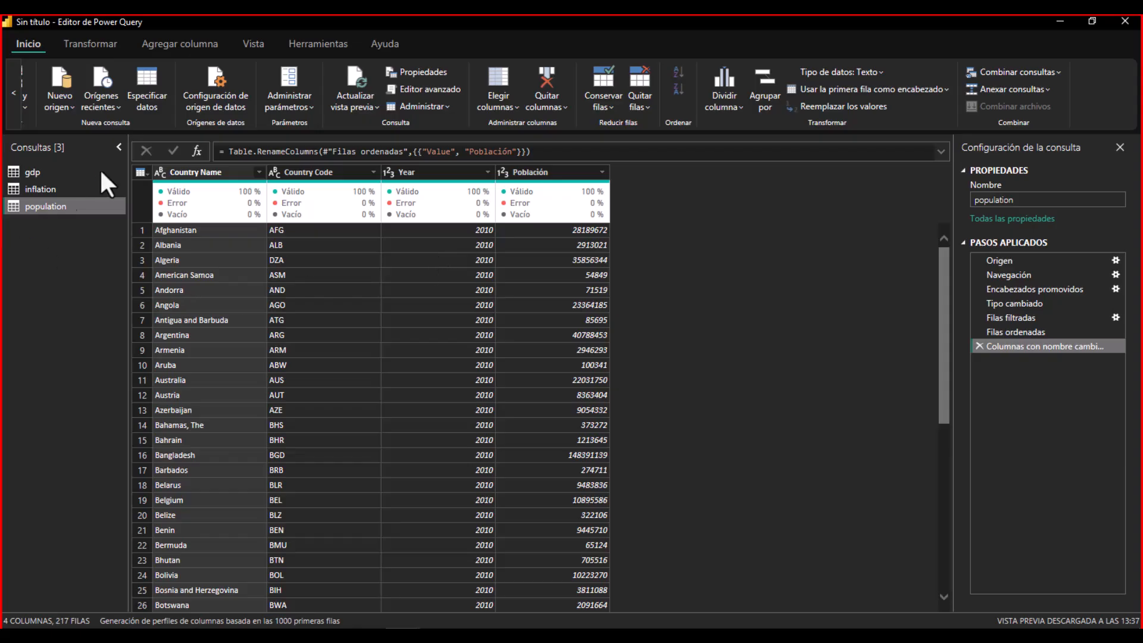
left_click(1005, 74)
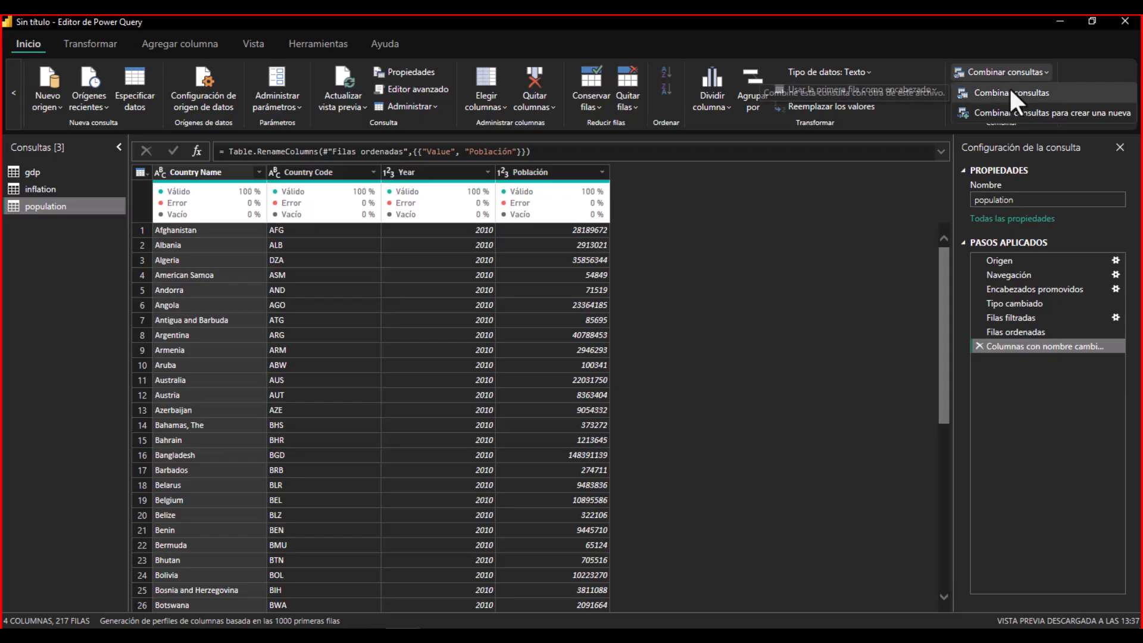
left_click(1009, 108)
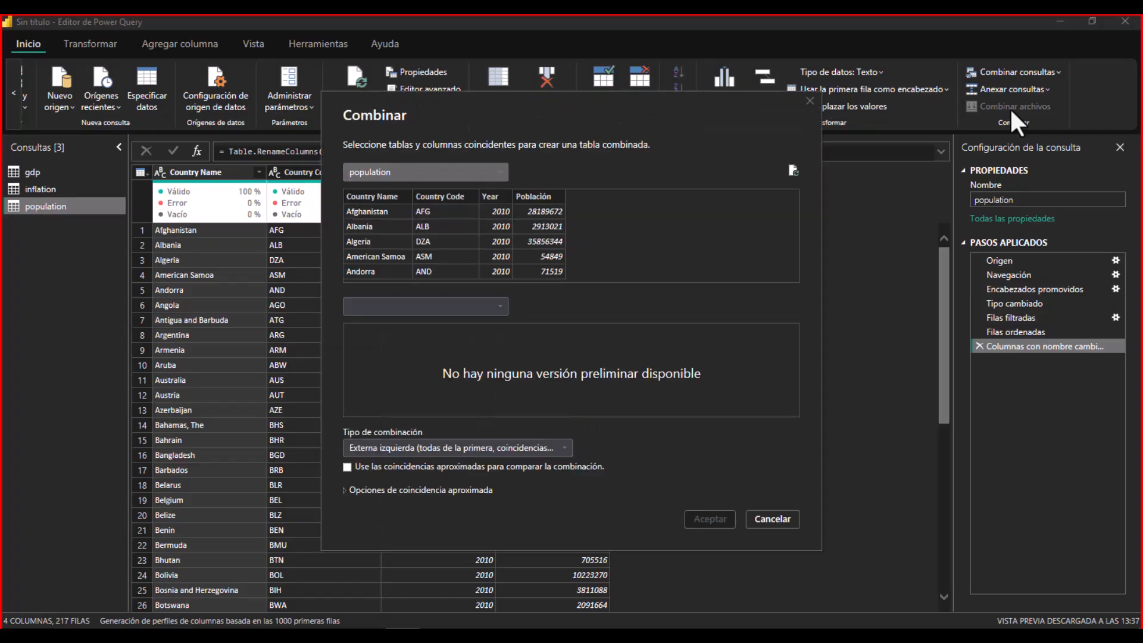
left_click(441, 301)
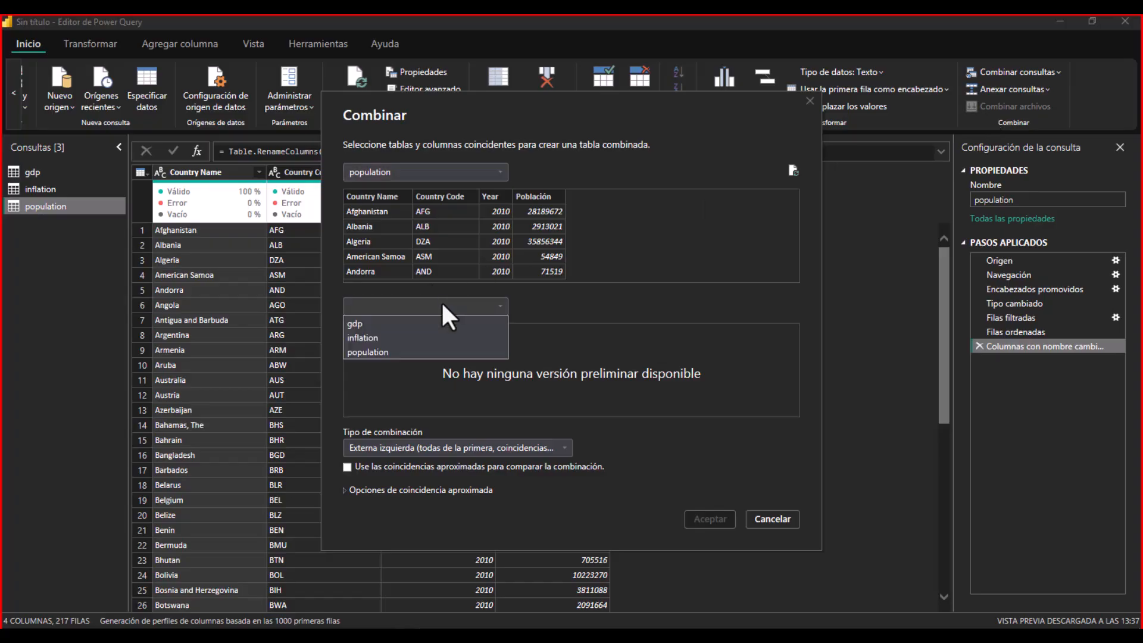
left_click(370, 323)
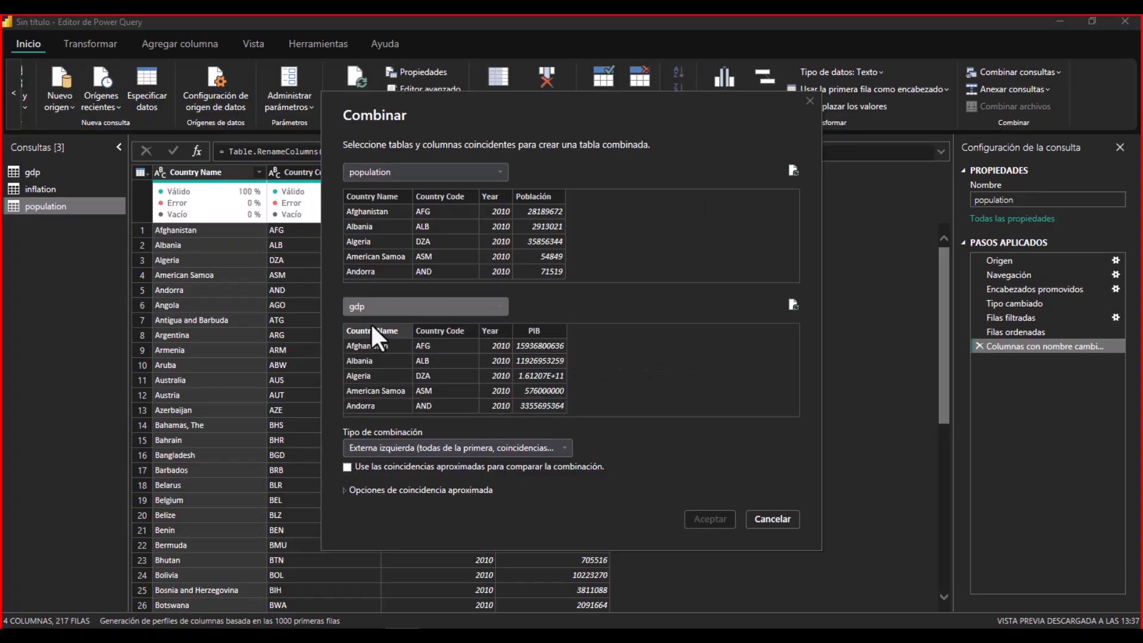
left_click(436, 196)
left_click(439, 331)
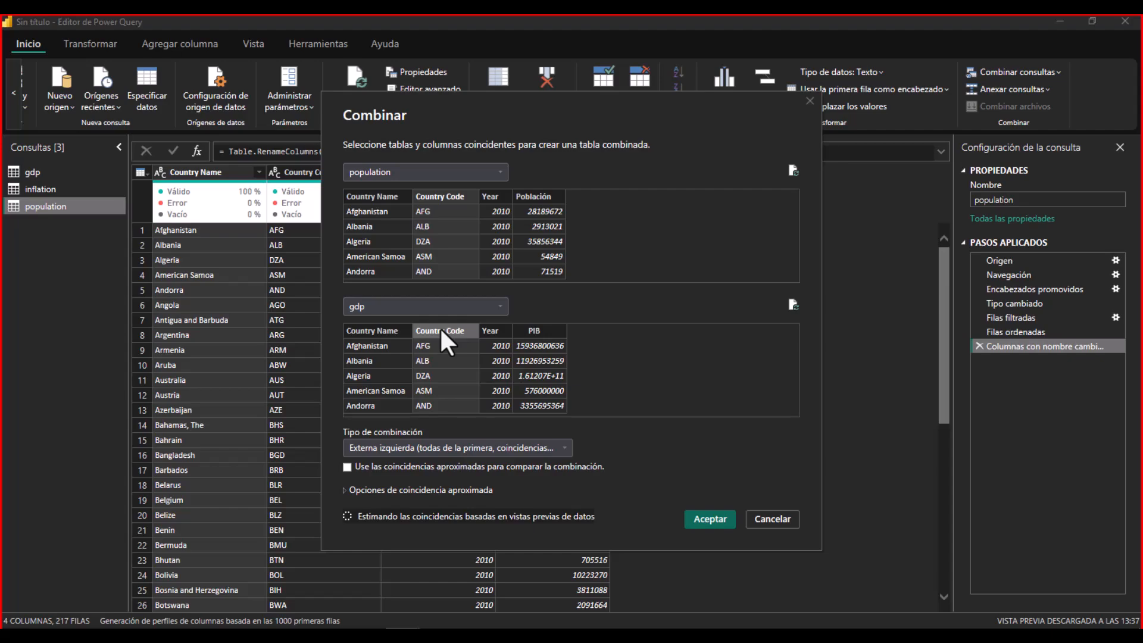
left_click(712, 516)
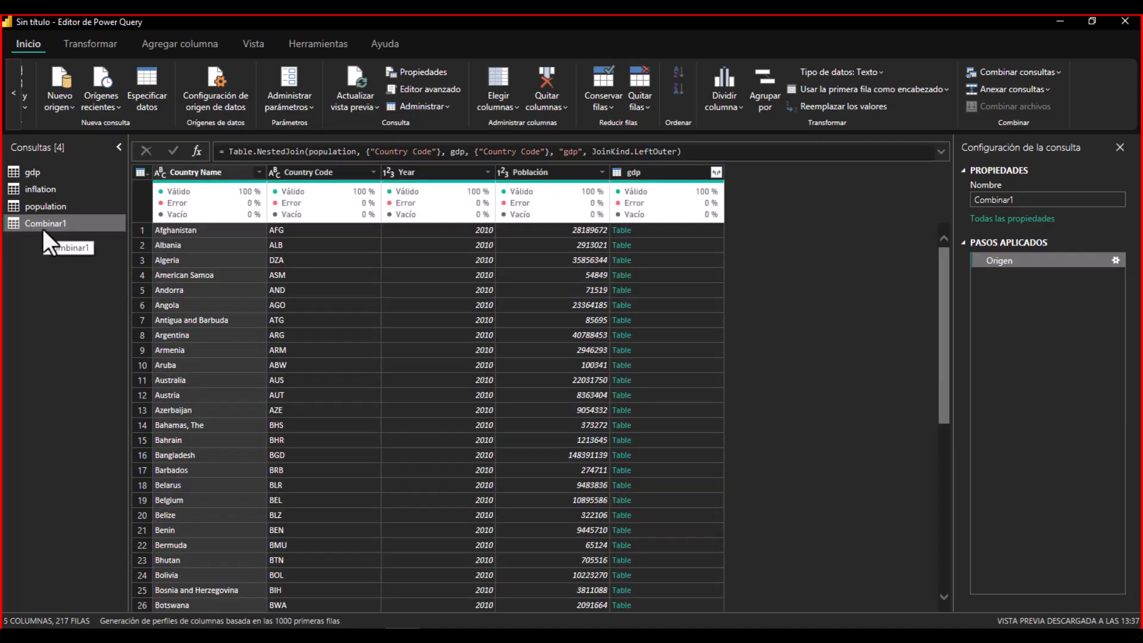
- Rename the new merged query as “Tabla consolidada”
double_click(41, 227)
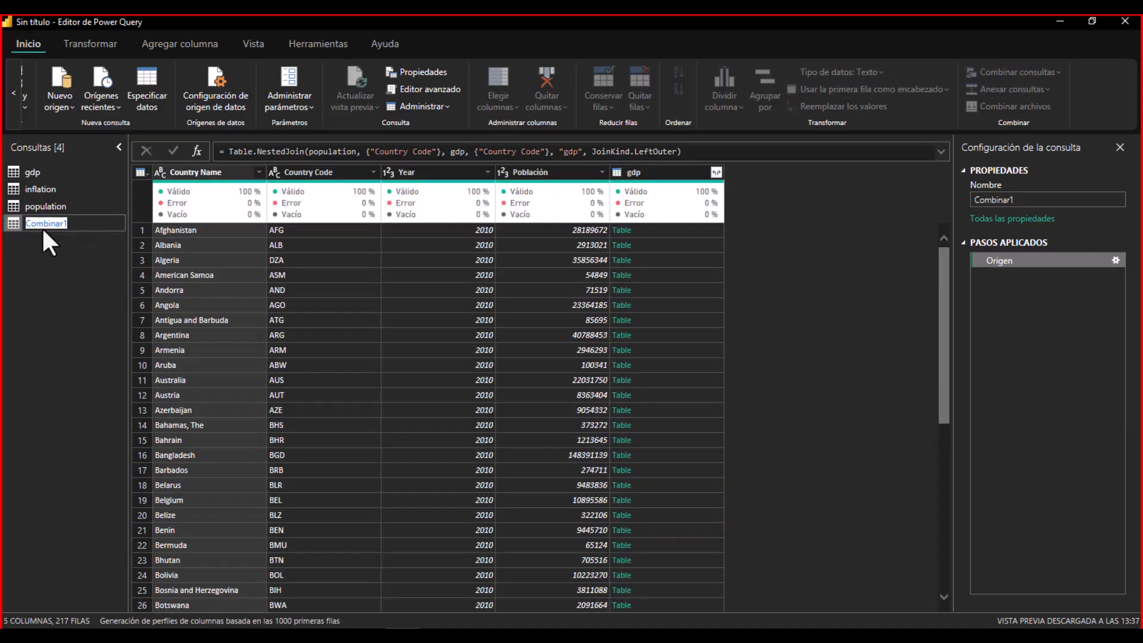
type("Tabla consolidada")
key("Return")
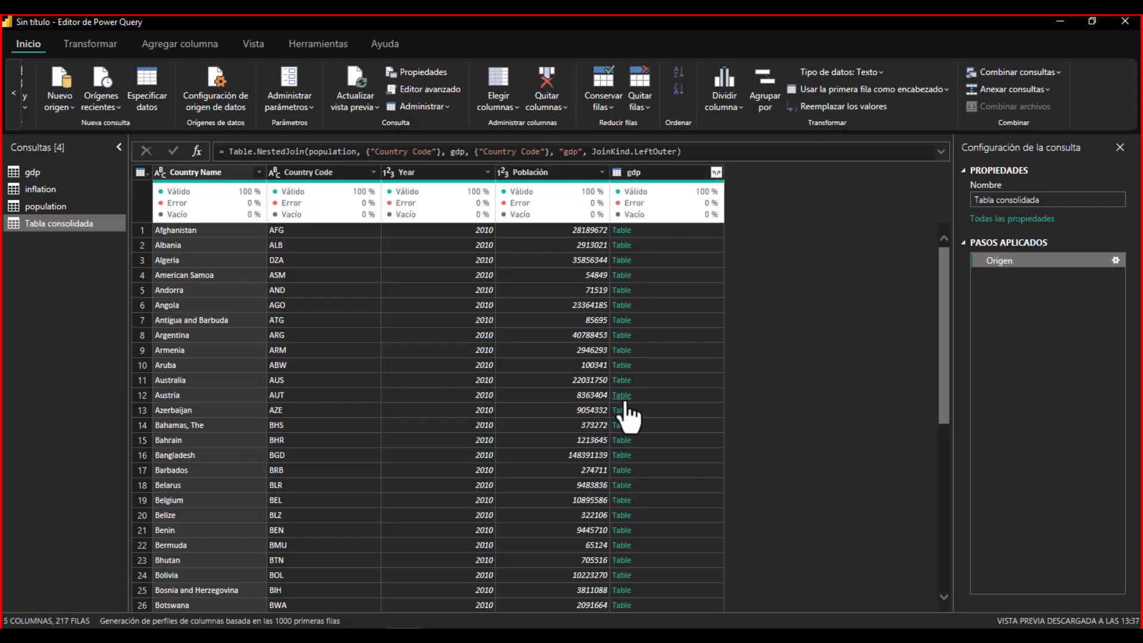
- Expand the gdp column to include only PIB, without the original column name as prefix
left_click(716, 172)
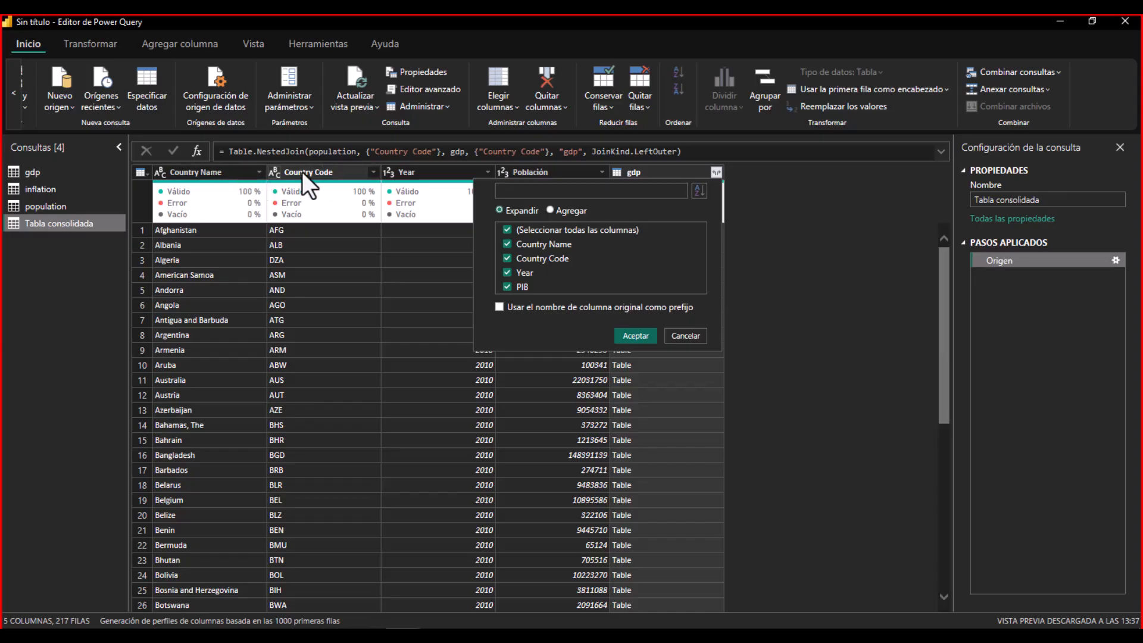
left_click(506, 229)
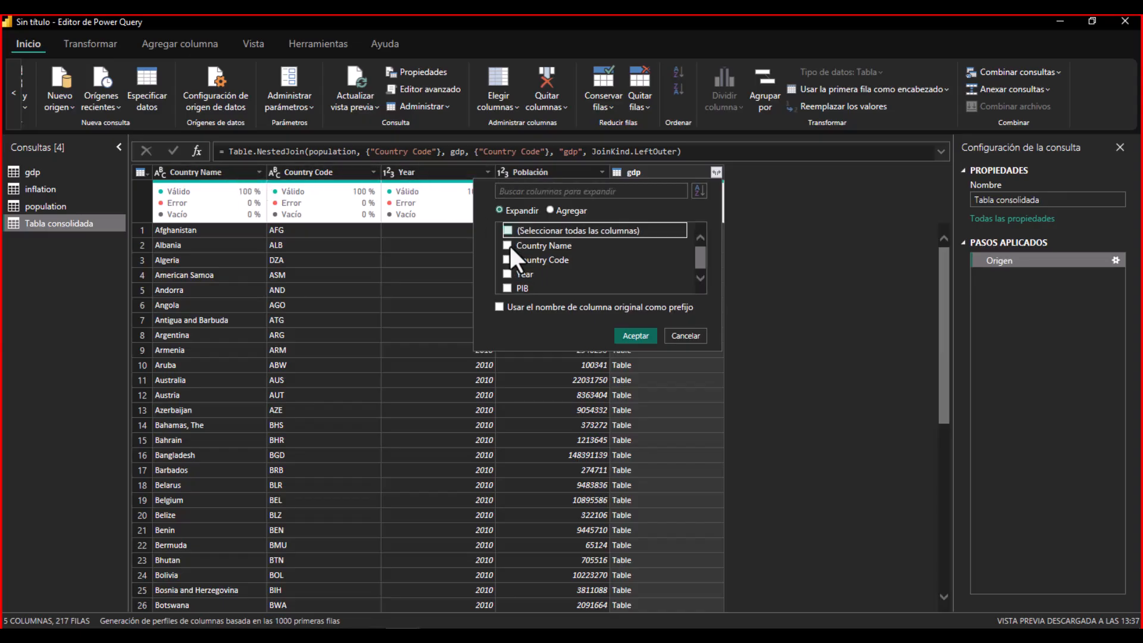
left_click(507, 286)
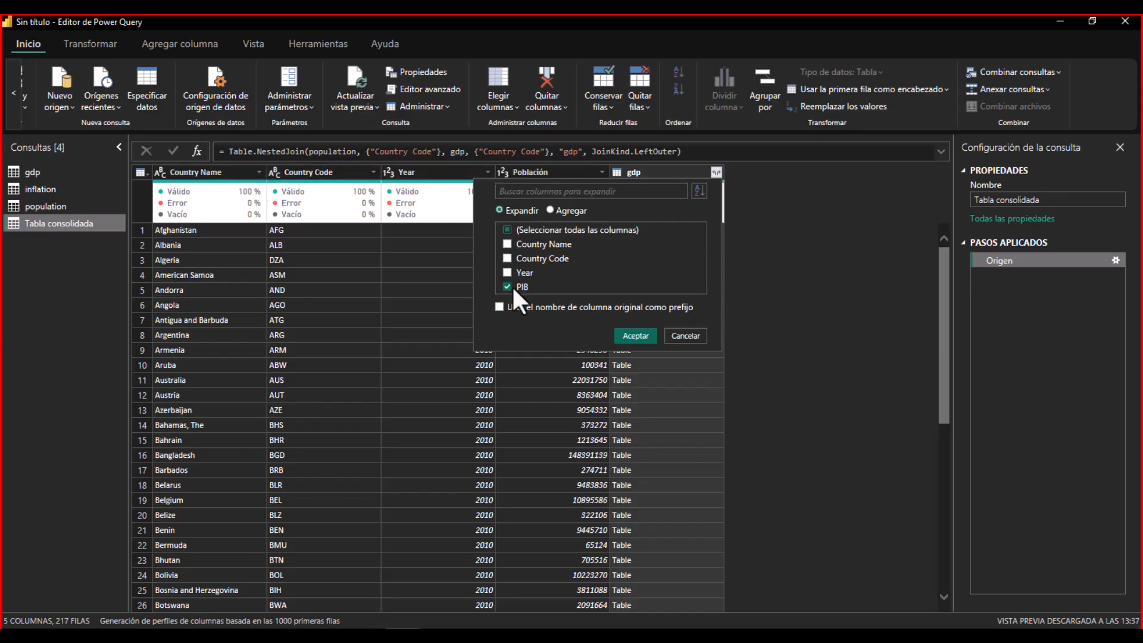
left_click(629, 341)
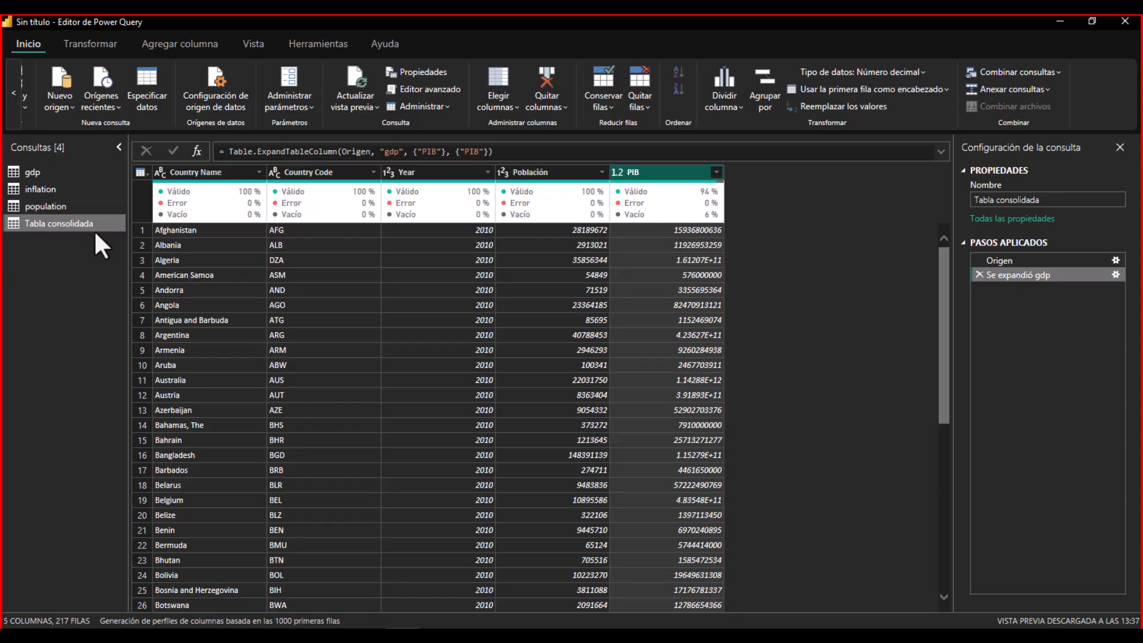
- Merge the inflation table into the existing Tabla consolidada query, matching on Country Code with a left outer join
left_click(1027, 72)
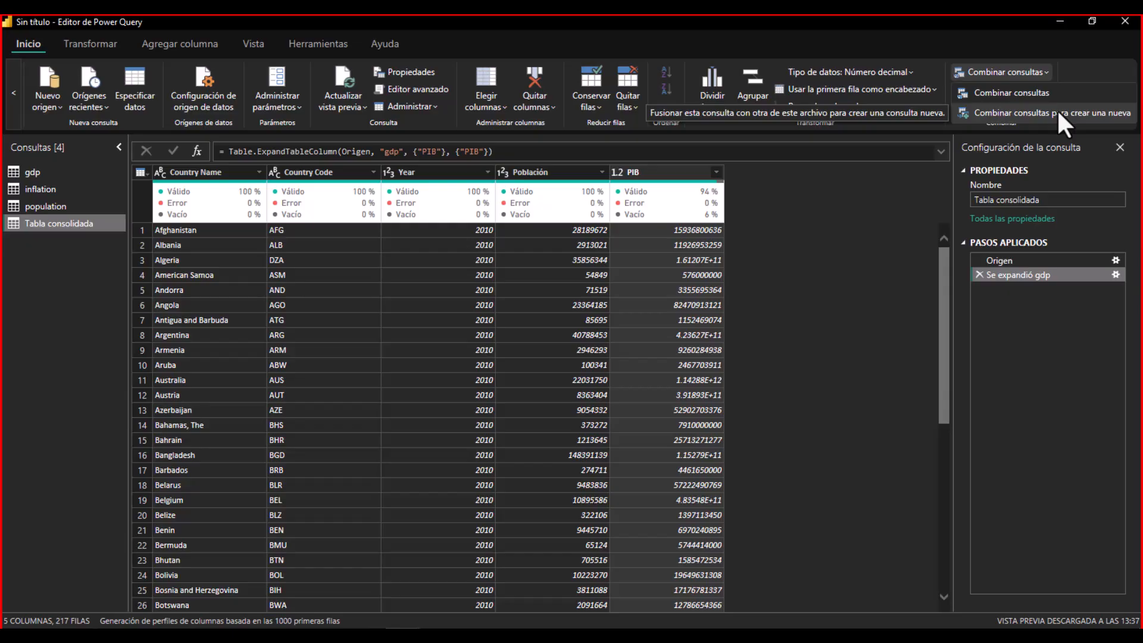
left_click(1006, 94)
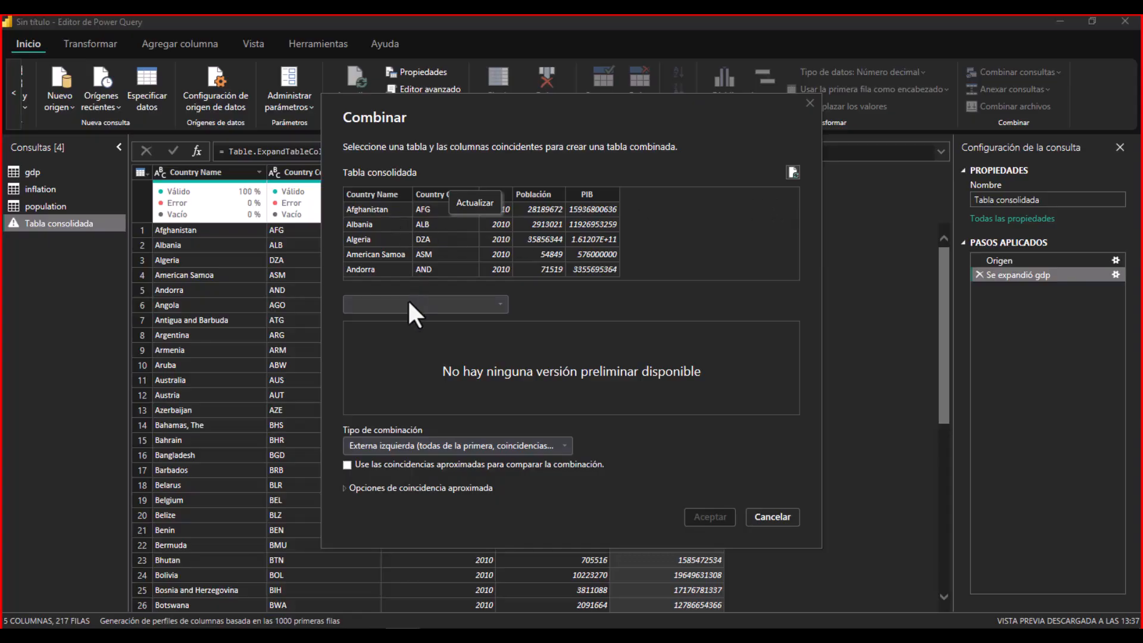
left_click(406, 304)
left_click(365, 349)
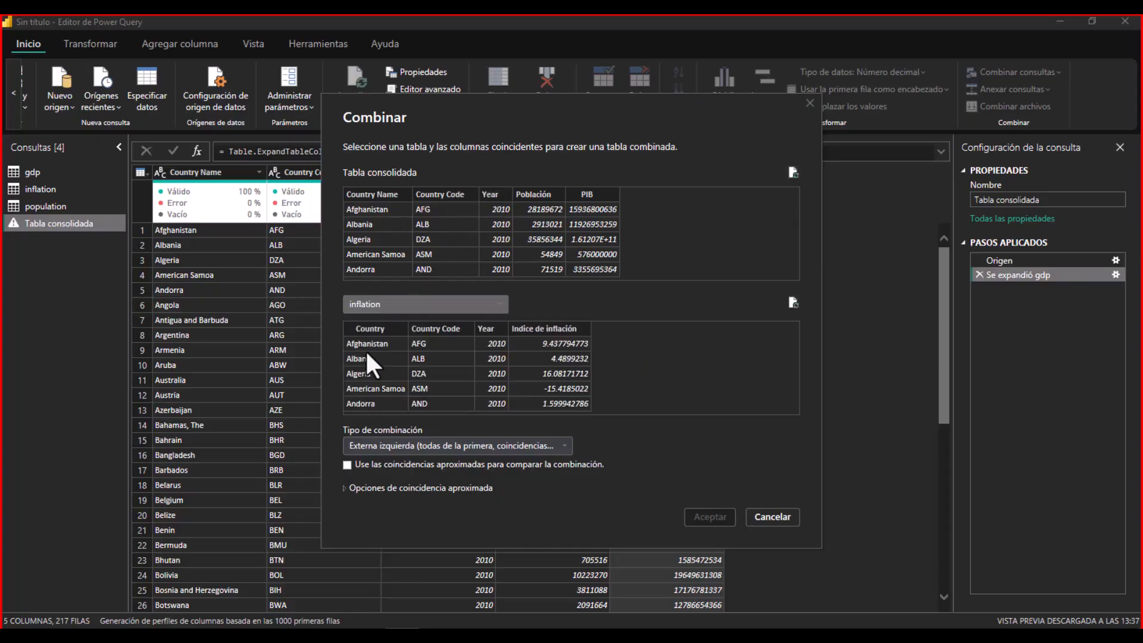
left_click(448, 194)
left_click(445, 330)
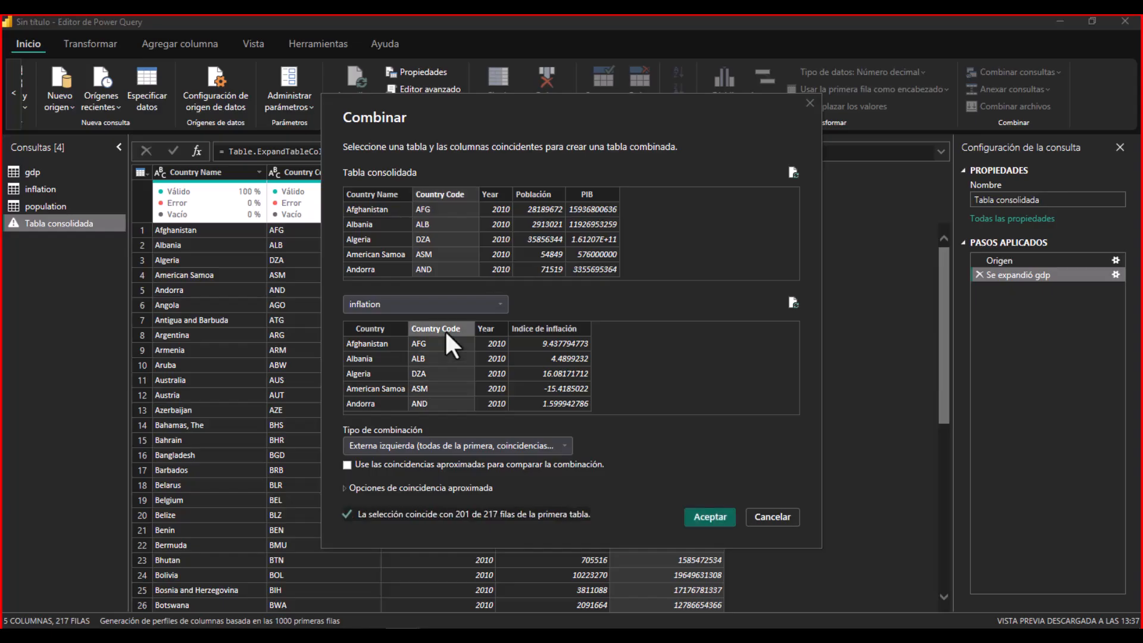
left_click(709, 516)
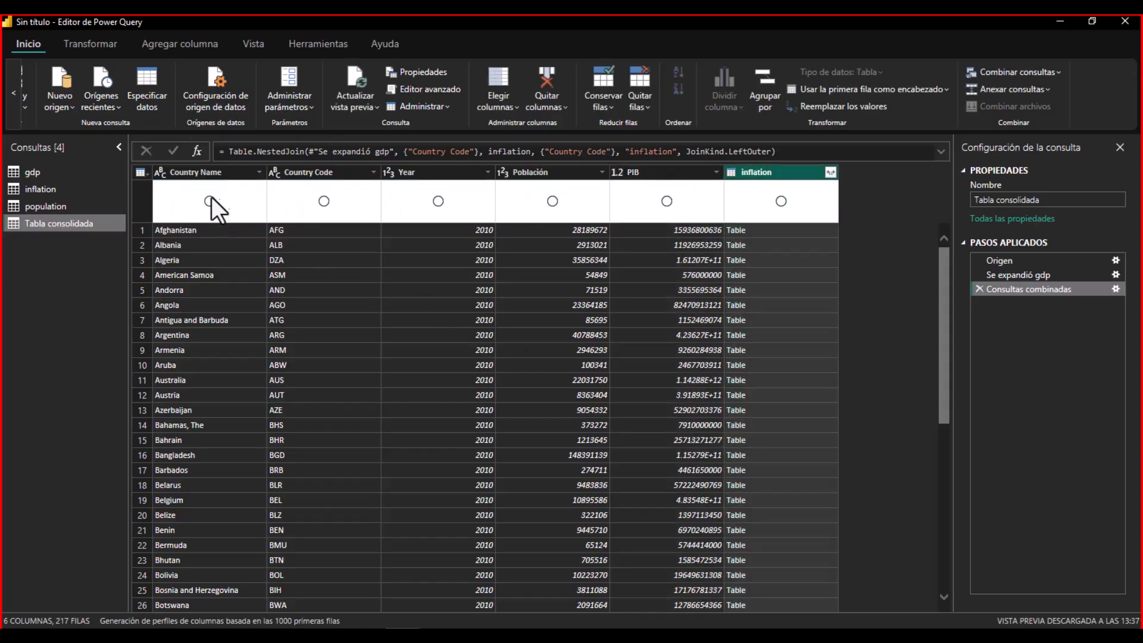
- Expand the inflation column to include only “Indice de inflación”, leaving out Country, Country Code and Year
left_click(830, 173)
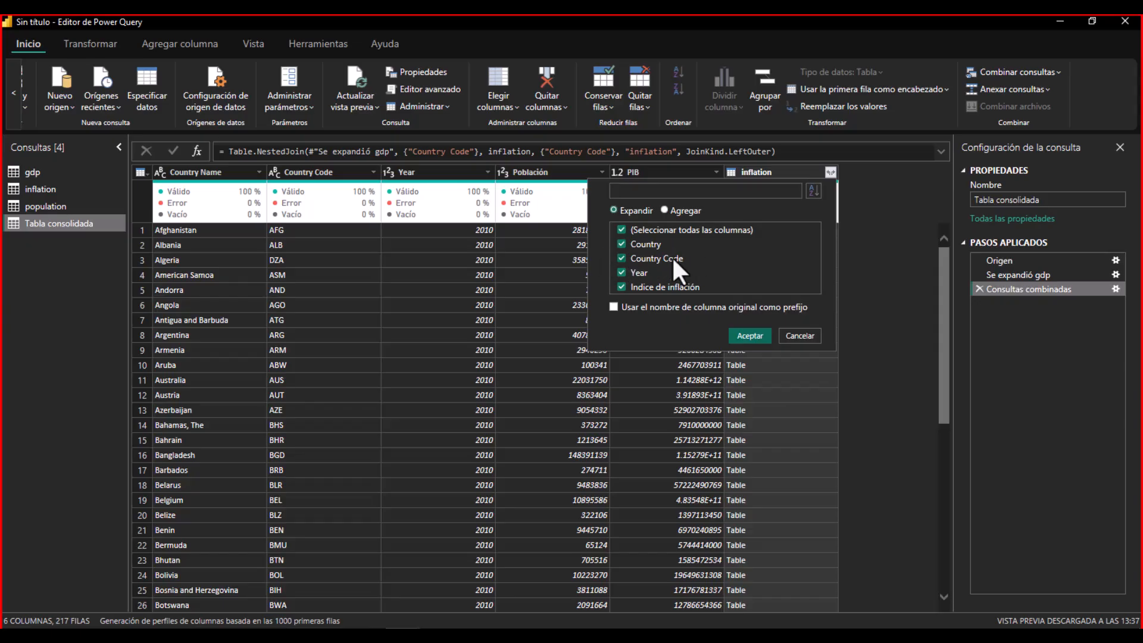
left_click(618, 266)
left_click(618, 259)
left_click(617, 244)
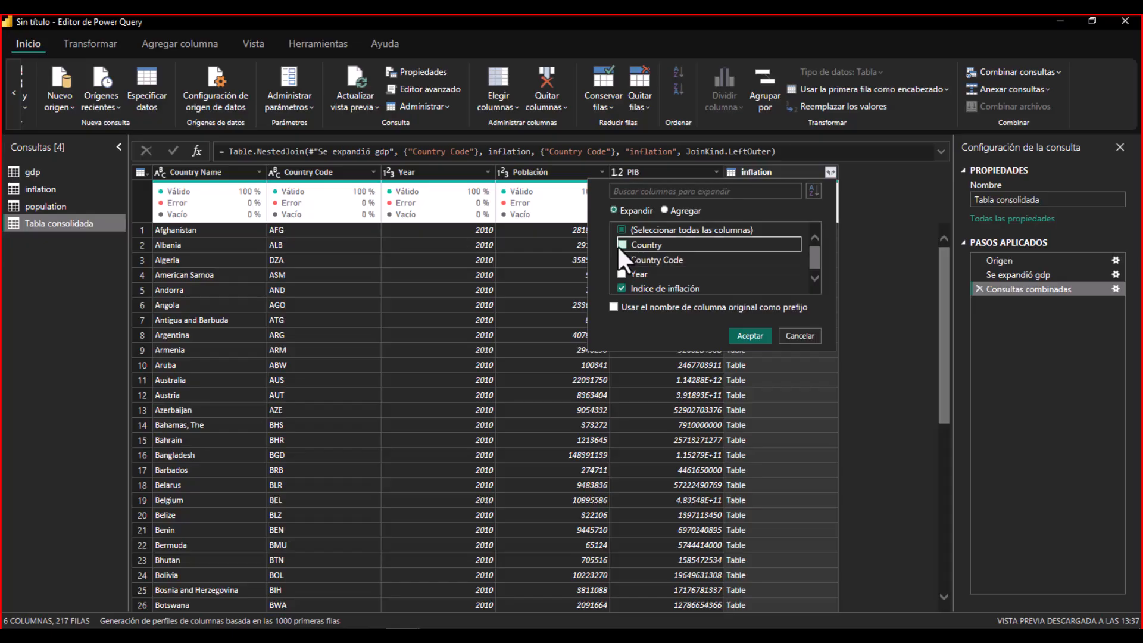
left_click(749, 331)
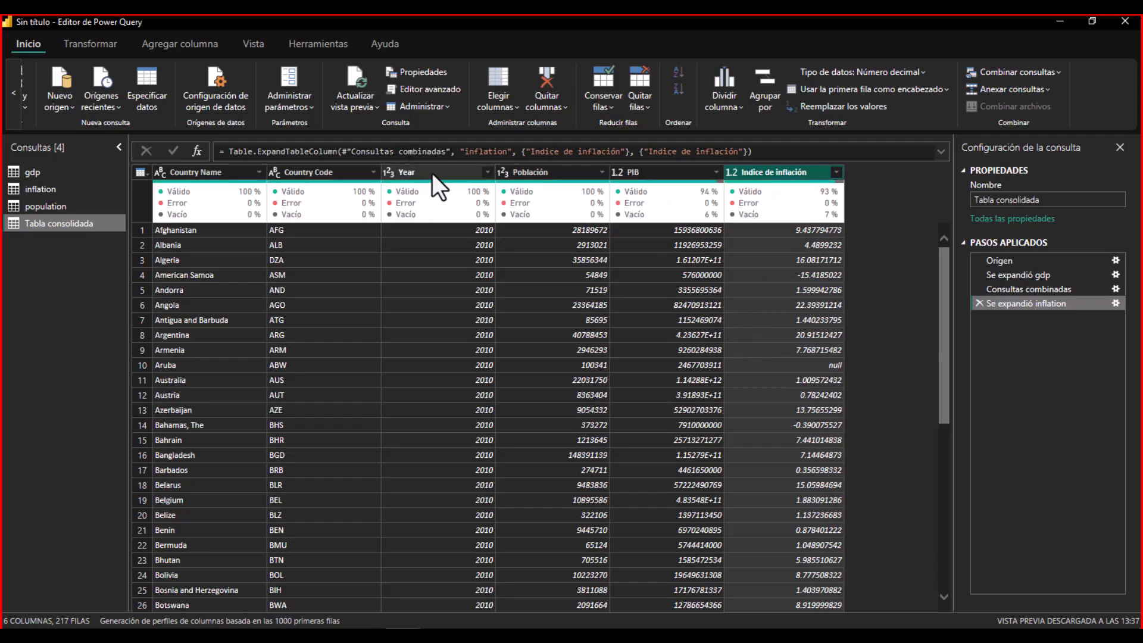
- Remove the Year column from Tabla consolidada
left_click(425, 175)
mouse_move(424, 176)
left_mouse_down()
mouse_move(479, 377)
mouse_move(484, 255)
mouse_move(423, 177)
left_mouse_up()
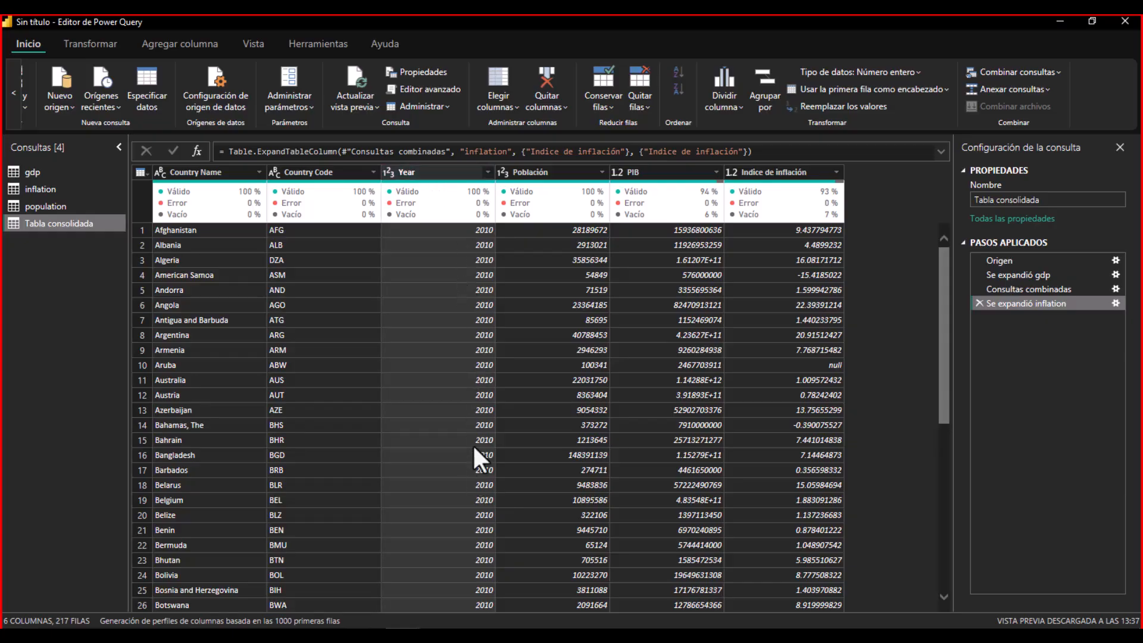
right_click(437, 169)
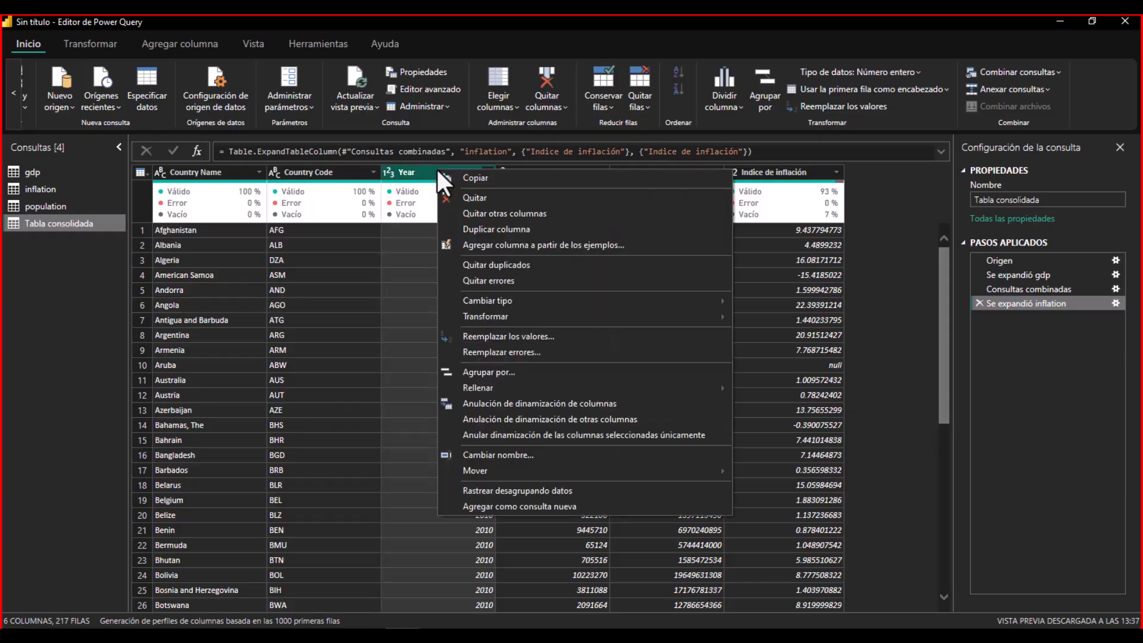
left_click(463, 196)
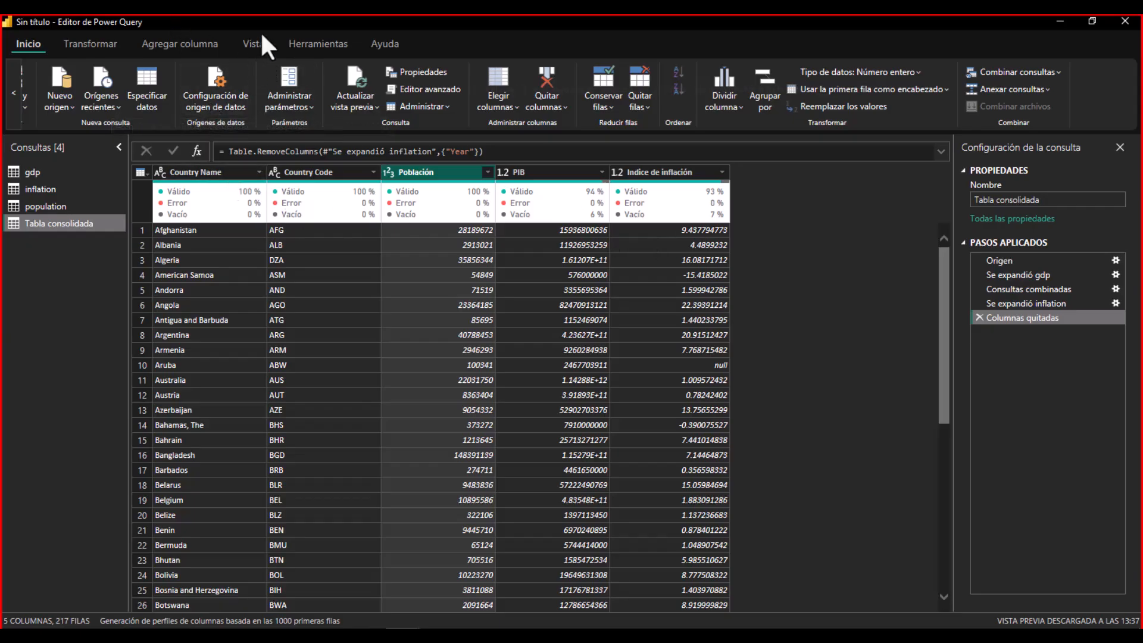
- Review the column quality of PIB and Indice de inflación, and remove the empty values from the PIB column
left_click(241, 38)
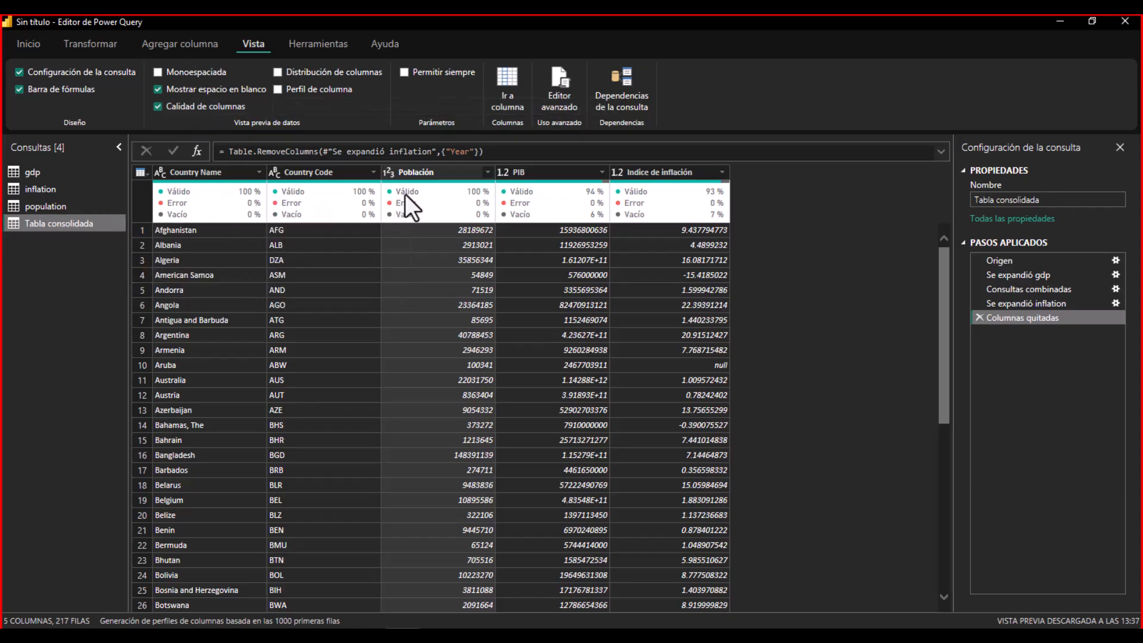
mouse_move(690, 203)
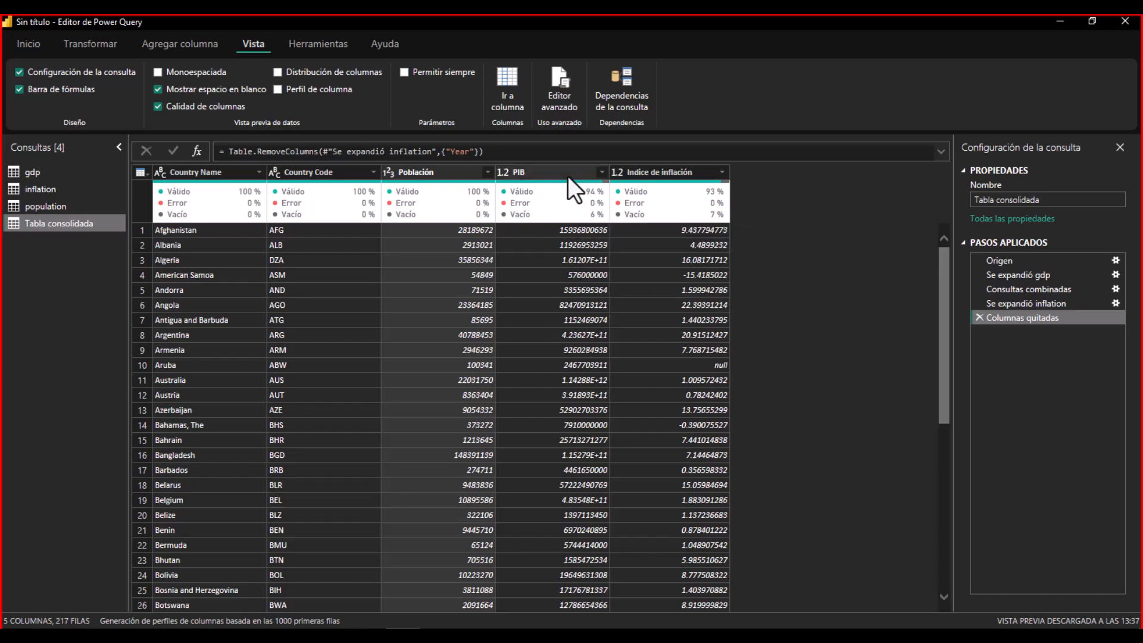
left_click(568, 177)
left_click(677, 176)
left_click(574, 171)
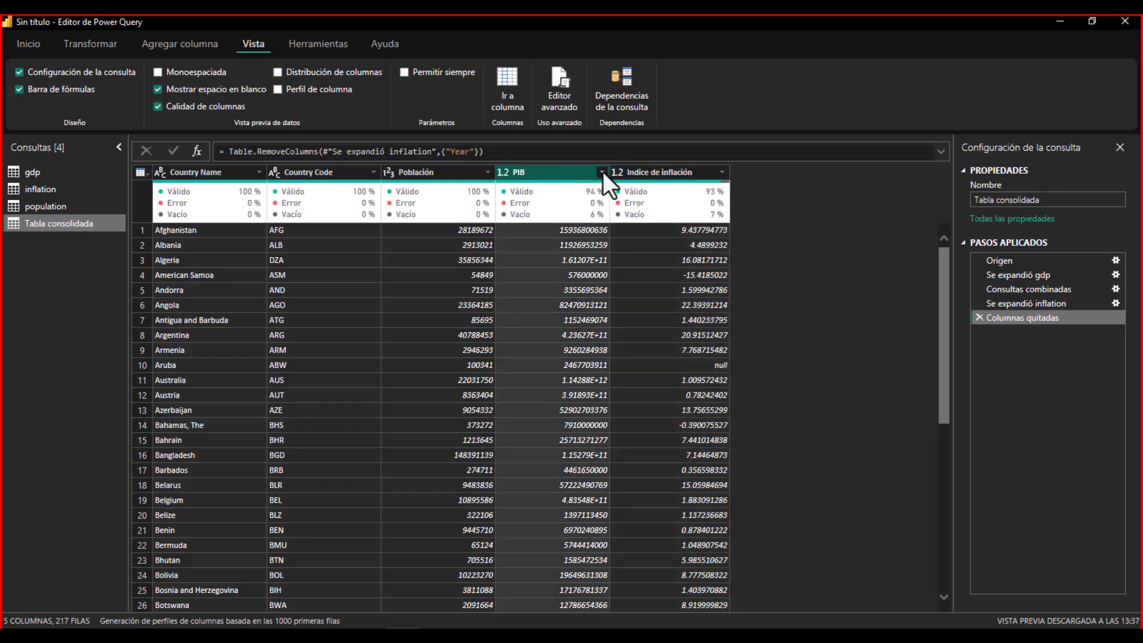
left_click(602, 171)
left_click(600, 171)
left_click(603, 172)
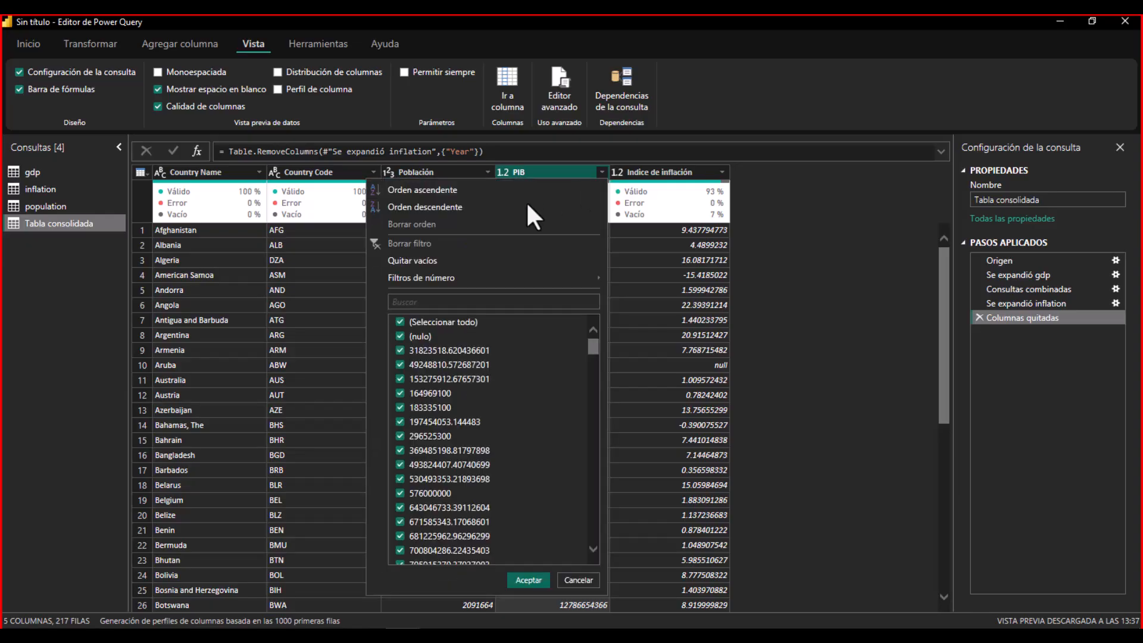
left_click(411, 262)
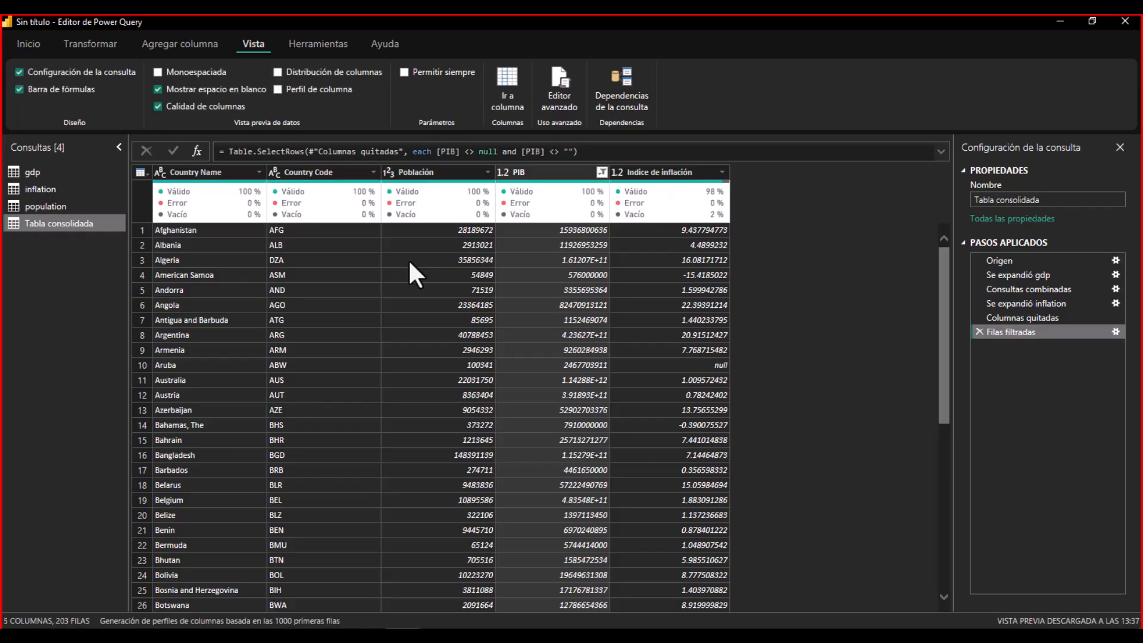
mouse_move(588, 191)
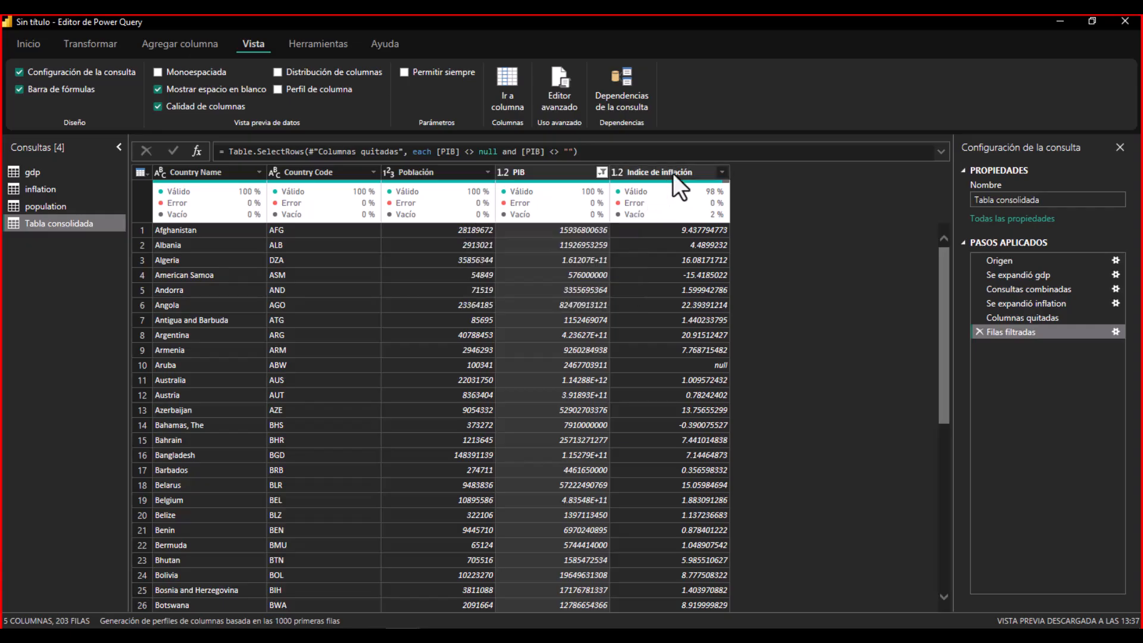
- Remove the empty values from the Indice de inflación column of Tabla consolidada
left_click(722, 171)
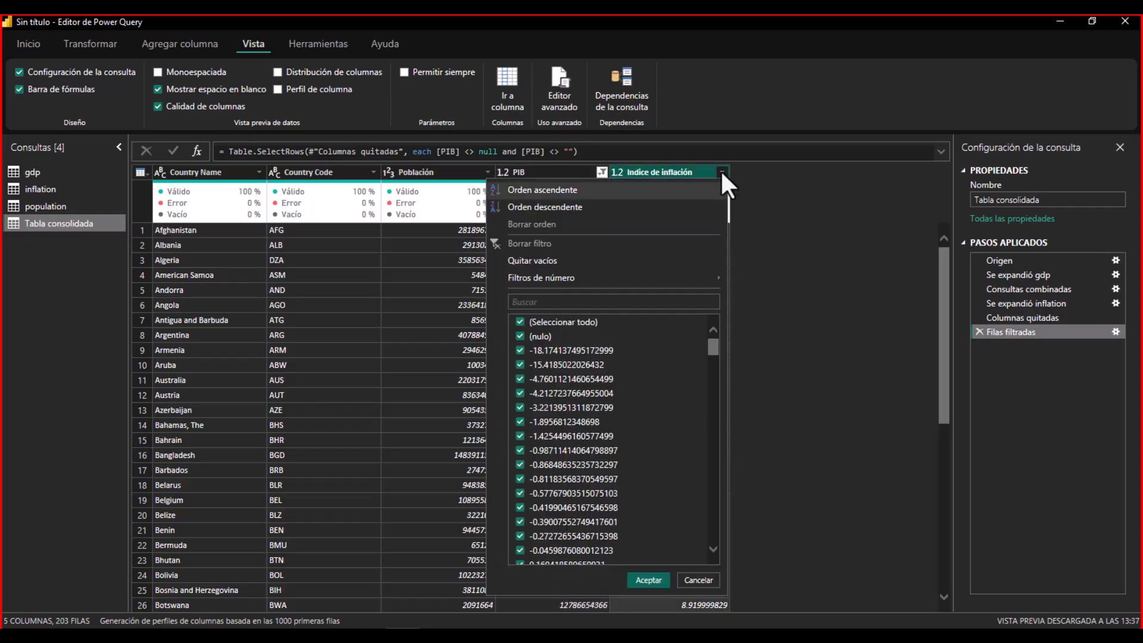
left_click(538, 261)
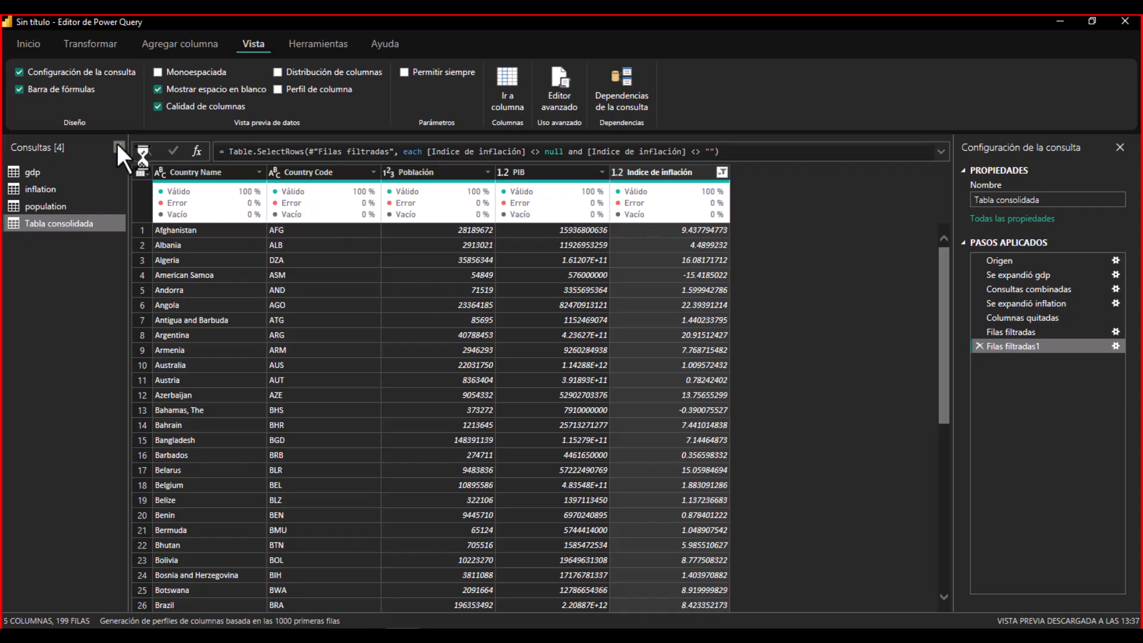
left_click(34, 43)
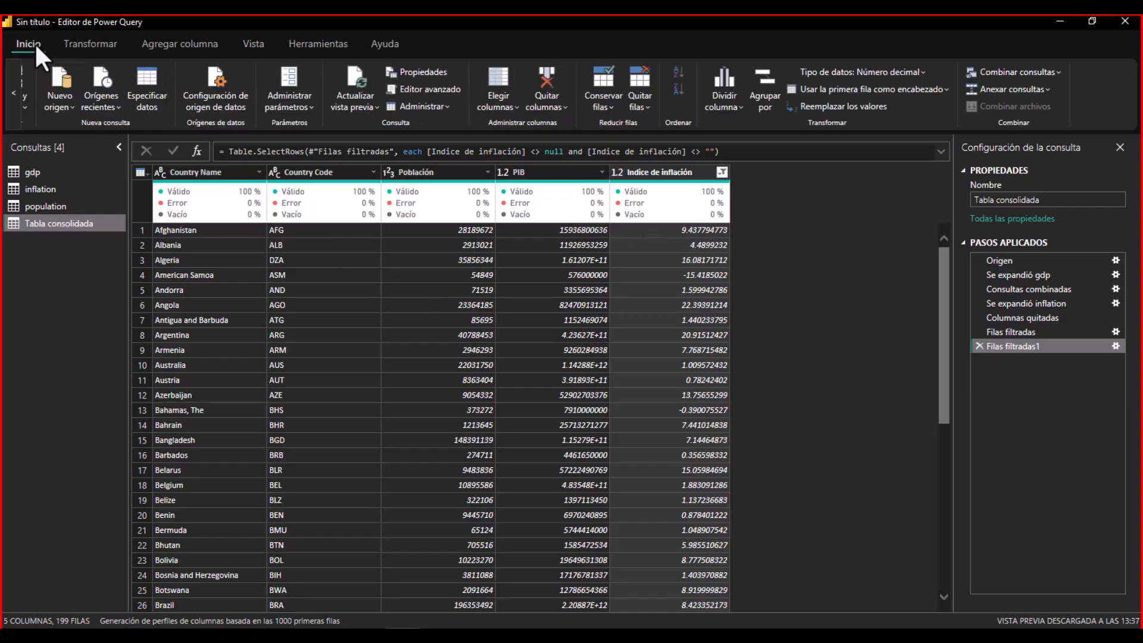
left_click(13, 94)
- Rename the Country Name column to “País” and the Country Code column to “Código de país”
left_click(206, 173)
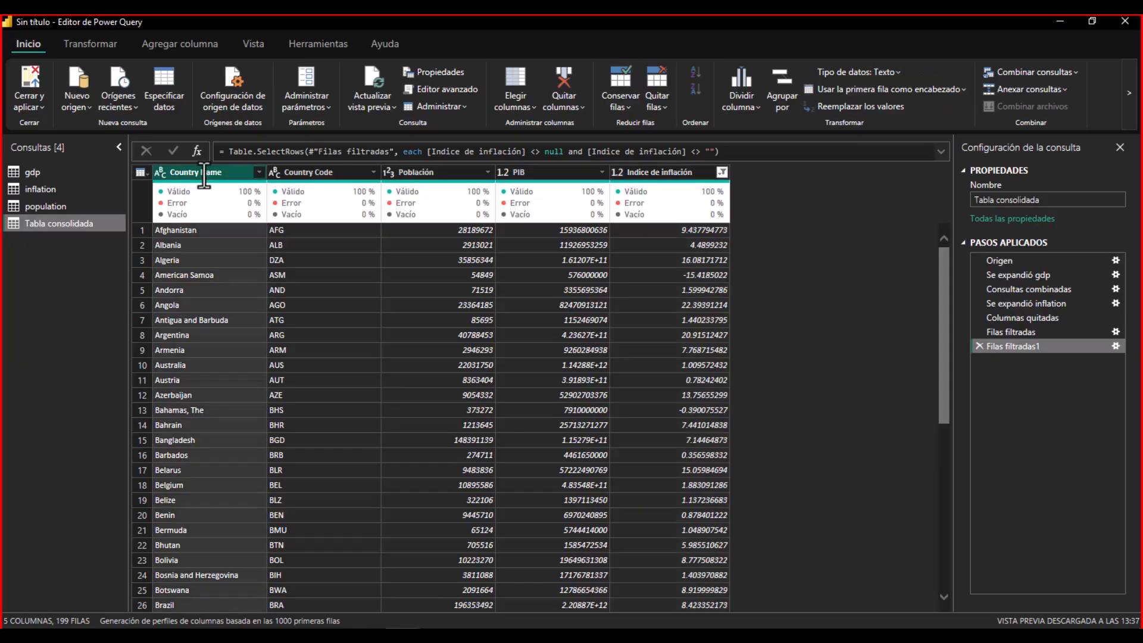
double_click(204, 175)
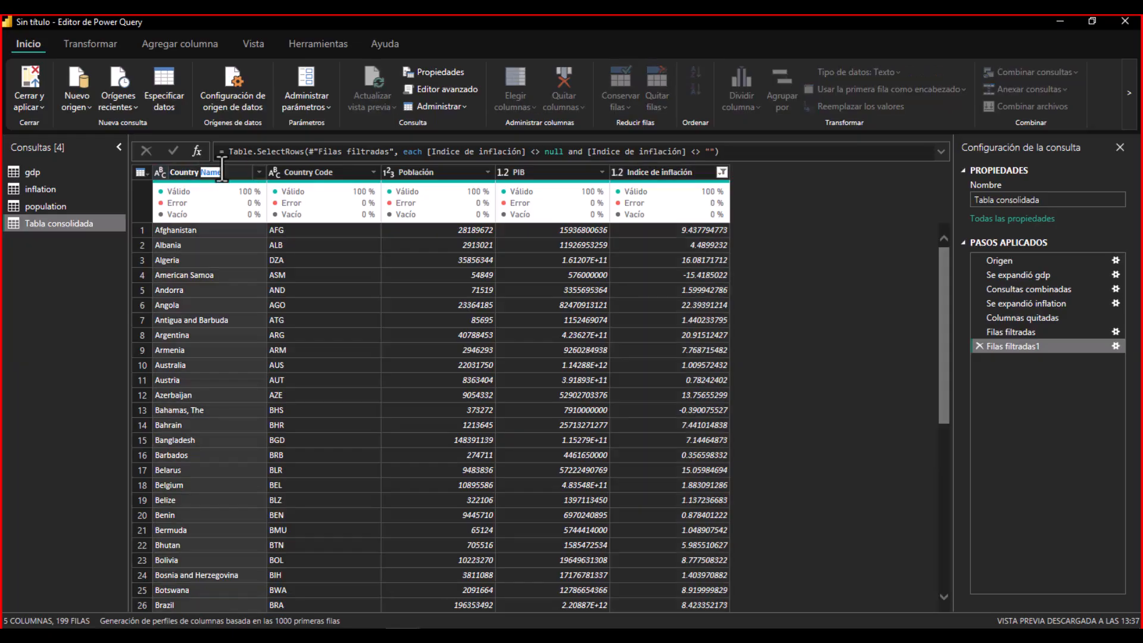
left_click_drag(224, 172, 162, 176)
type("País")
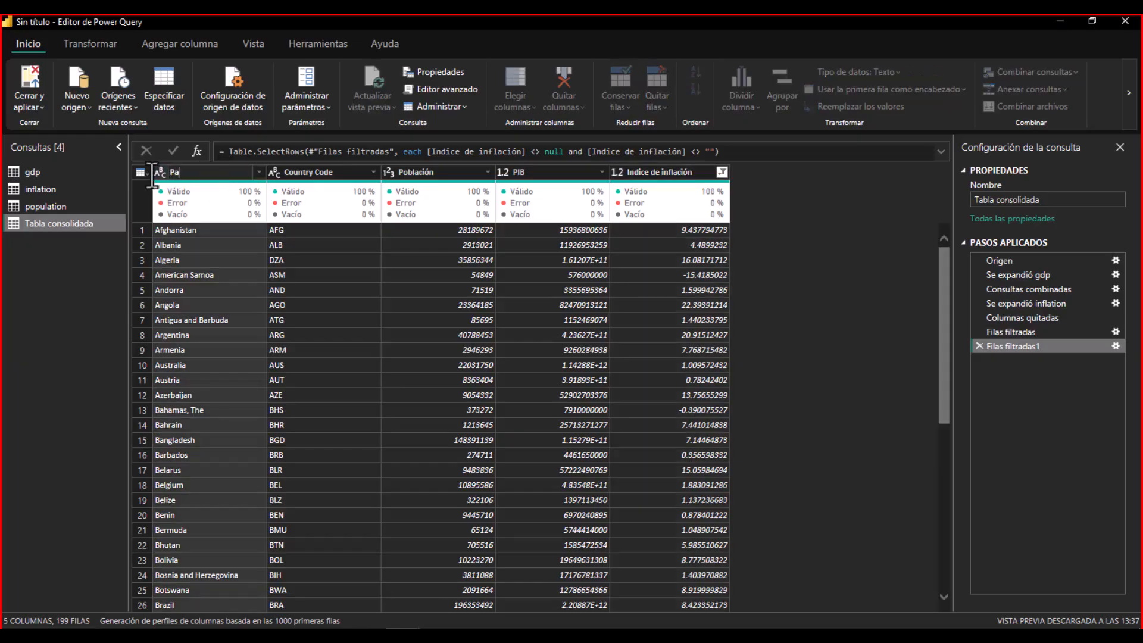
key("Return")
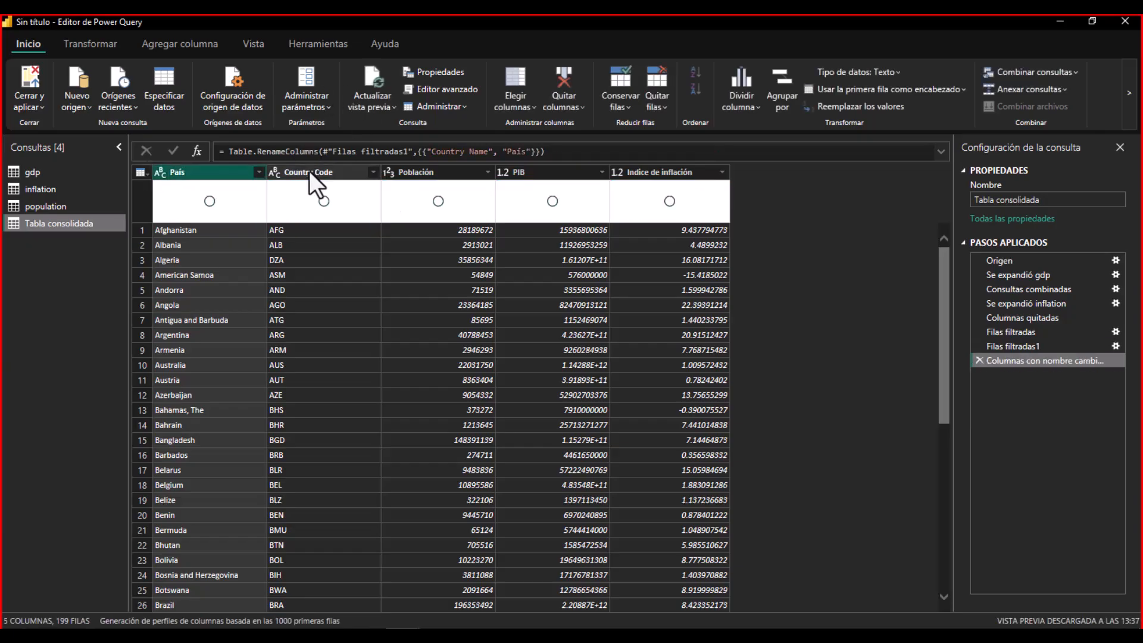
double_click(309, 170)
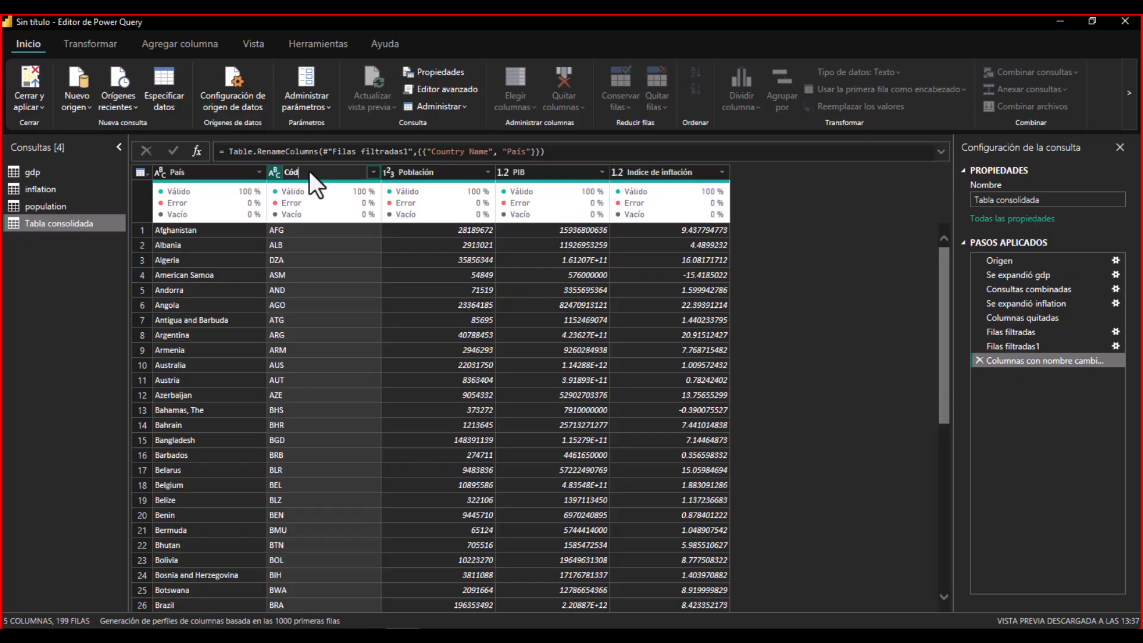
type("Código de país")
key("Return")
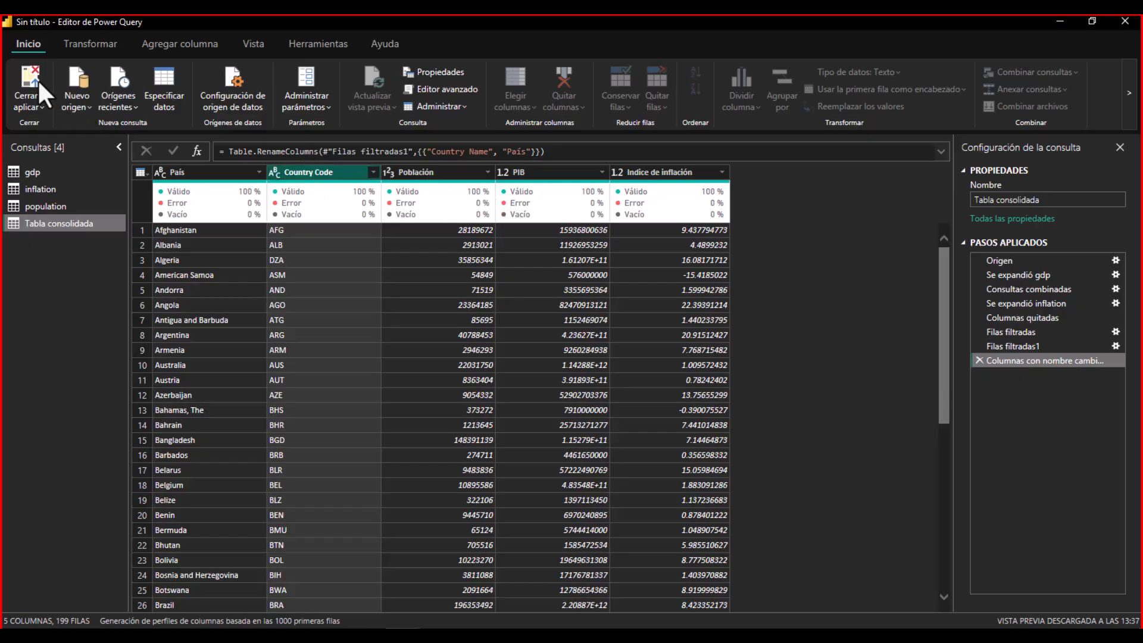
- Switch to the Notion instructions and delete the bullet about verifying the “201 de 218 filas” match message
key("alt+Tab")
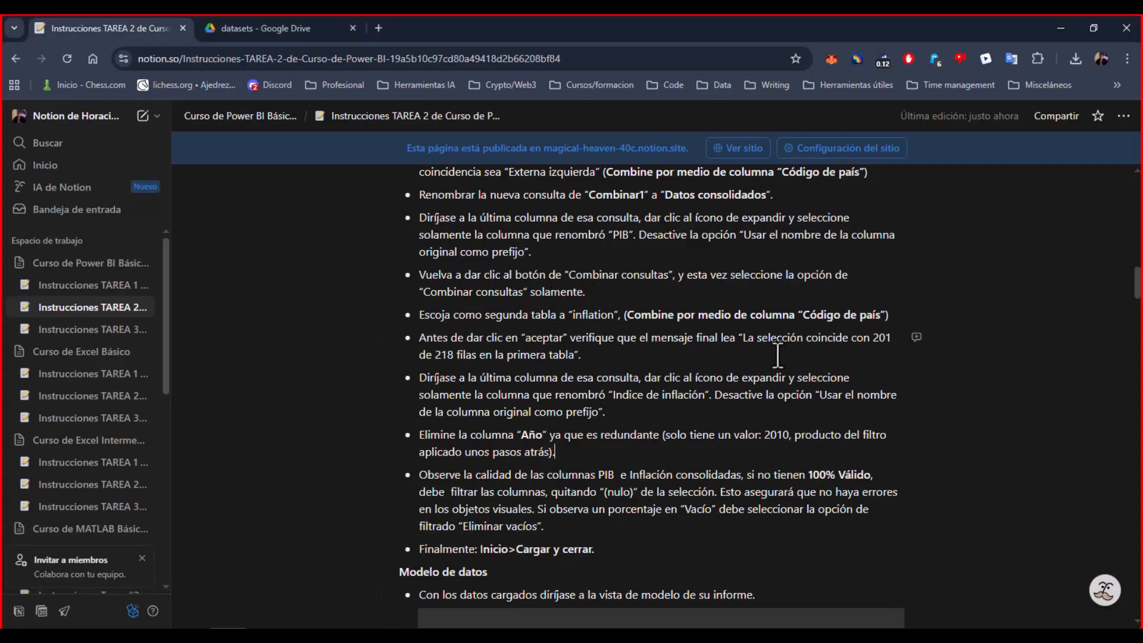
left_click_drag(651, 352, 418, 344)
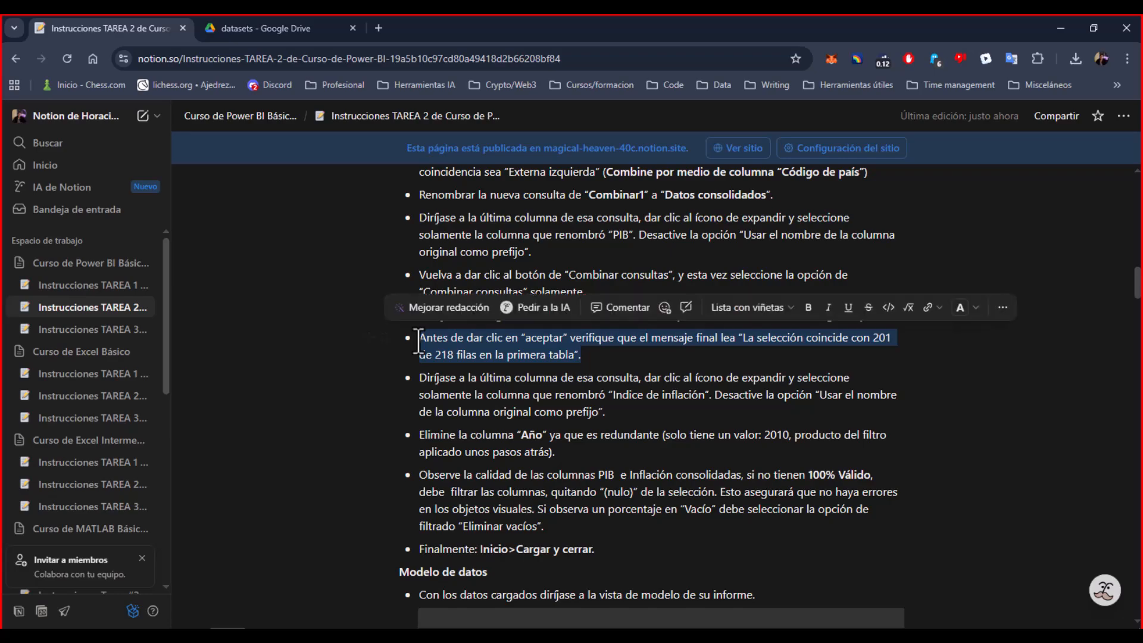
key("BackSpace")
key("BackSpace")
key("BackSpace")
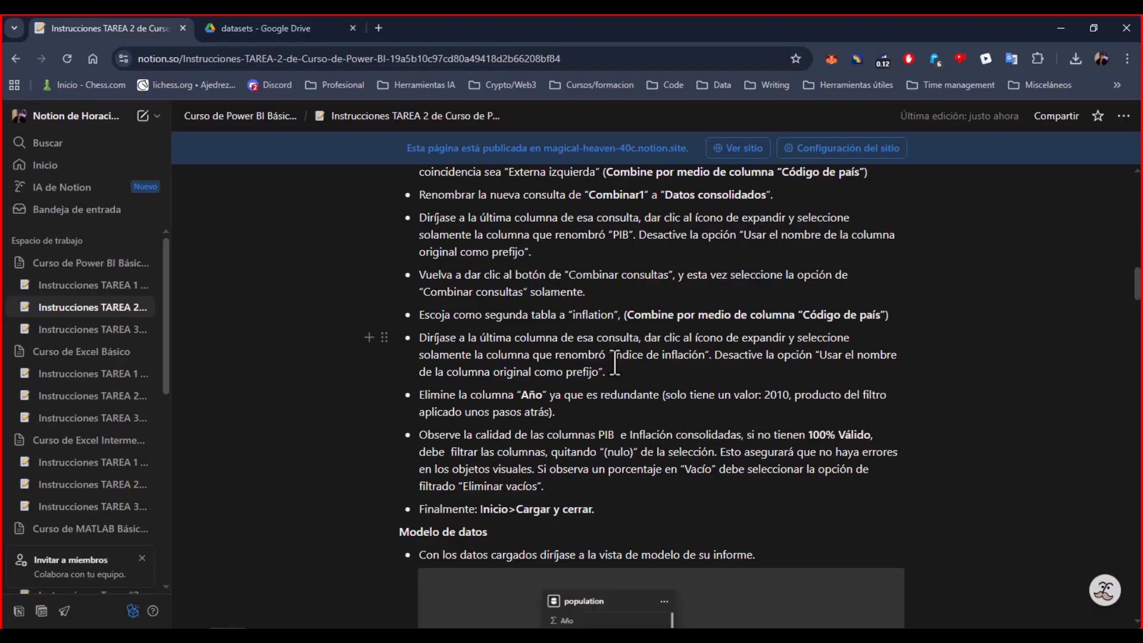
- Make “Indice de inflación” bold in the bullet about expanding the last column
left_click_drag(614, 357, 706, 364)
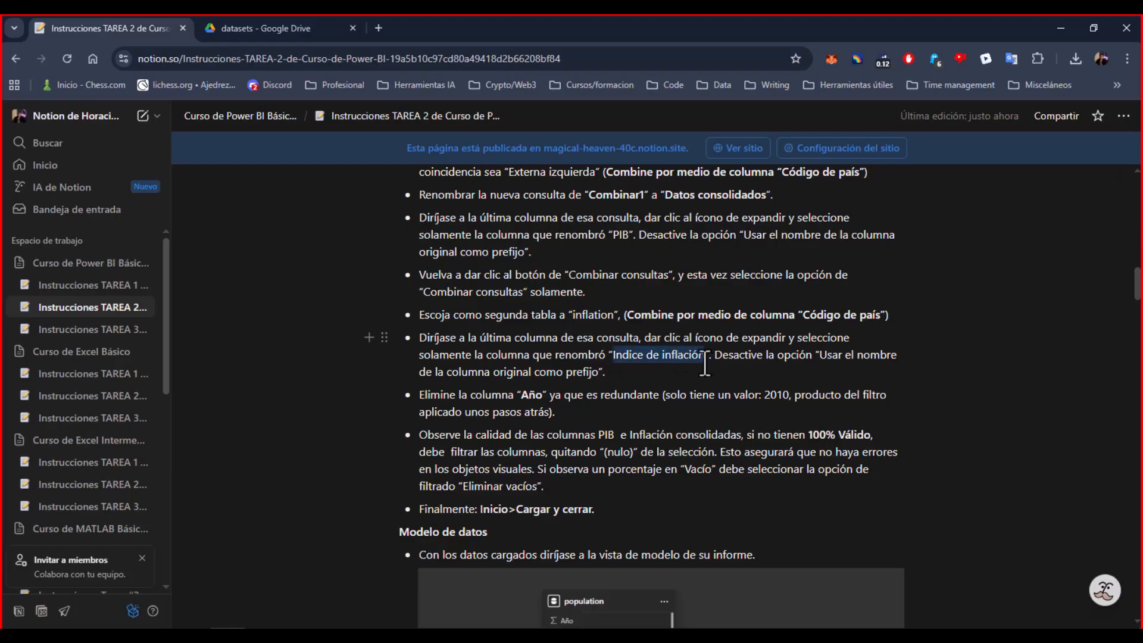
key("ctrl+b")
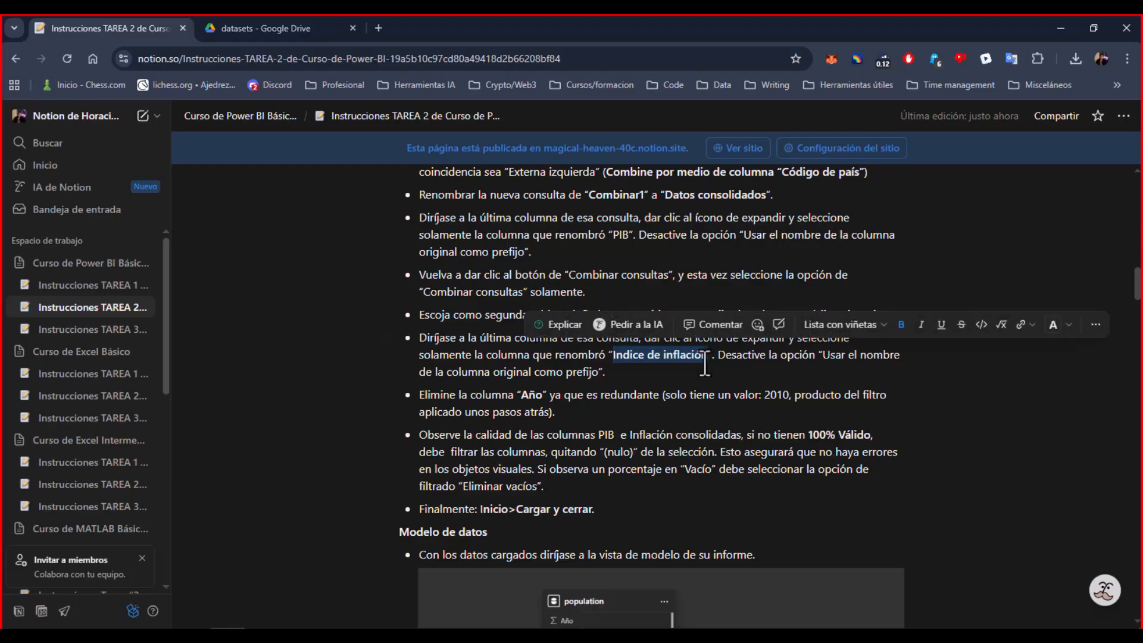
left_click(606, 384)
- Change the filter option name “Eliminar vacíos” to “Quitar vacíos” in the column quality bullet
scroll(602, 372, "down", 3)
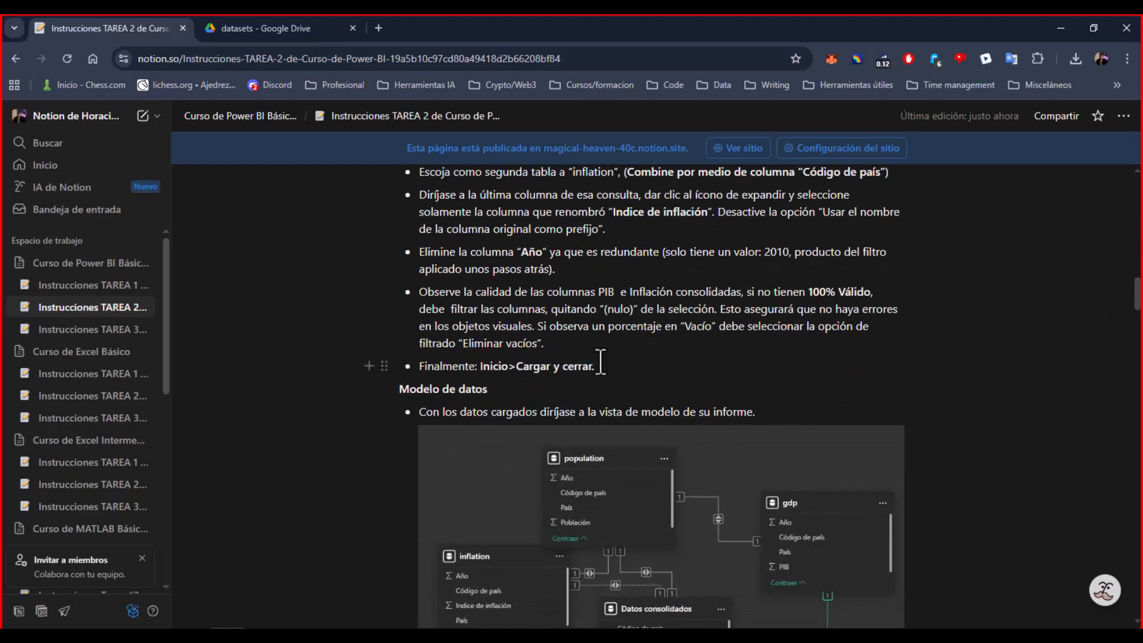
double_click(471, 344)
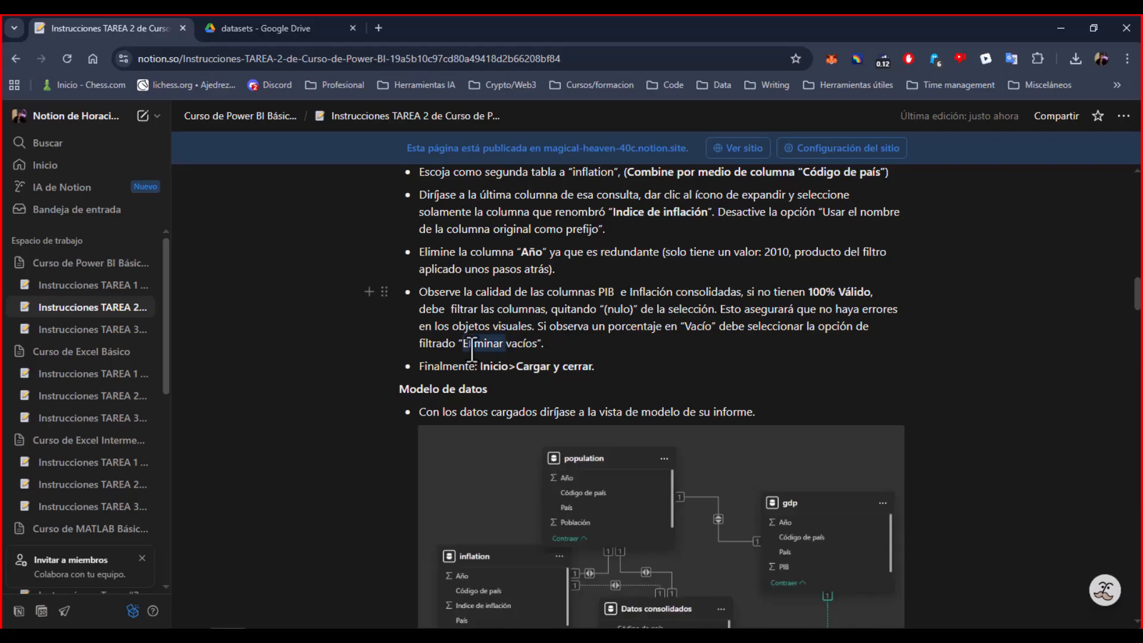
type("Quitar")
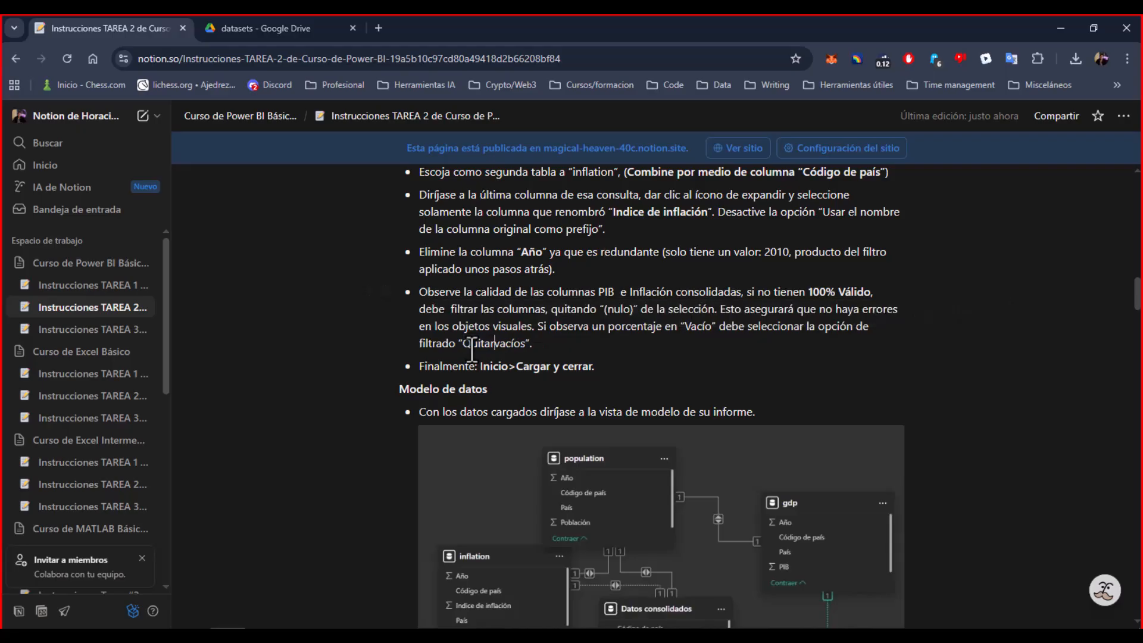
- Review the Modelo de datos instructions on deleting relationships and hiding the population, gdp and inflation tables
scroll(597, 377, "down", 3)
scroll(625, 351, "down", 3)
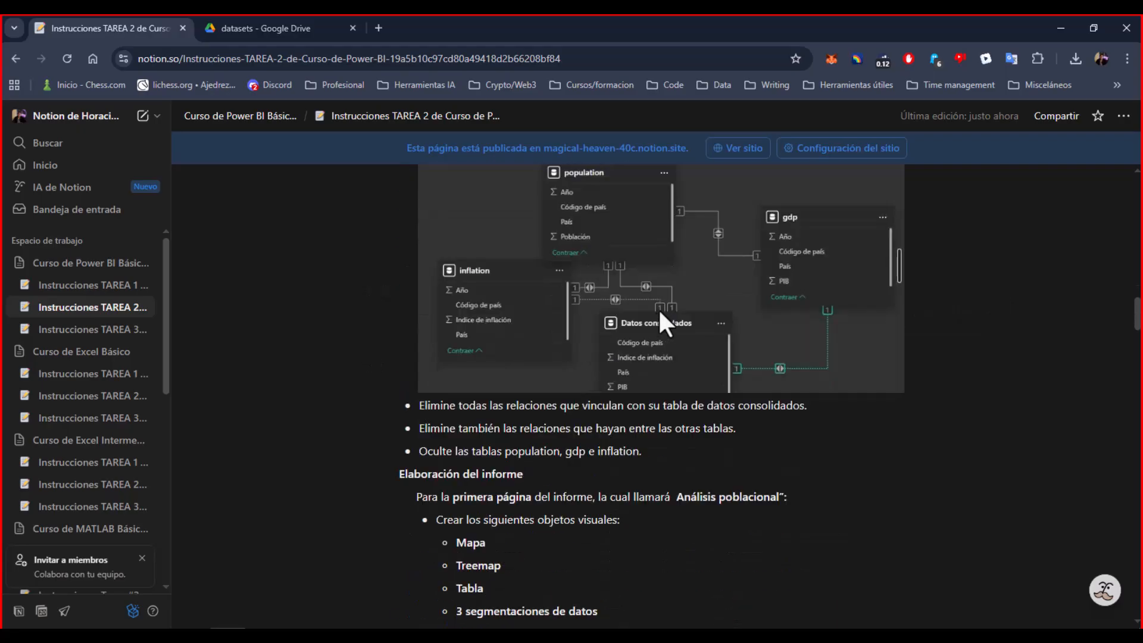
scroll(601, 479, "up", 1)
scroll(601, 479, "up", 1)
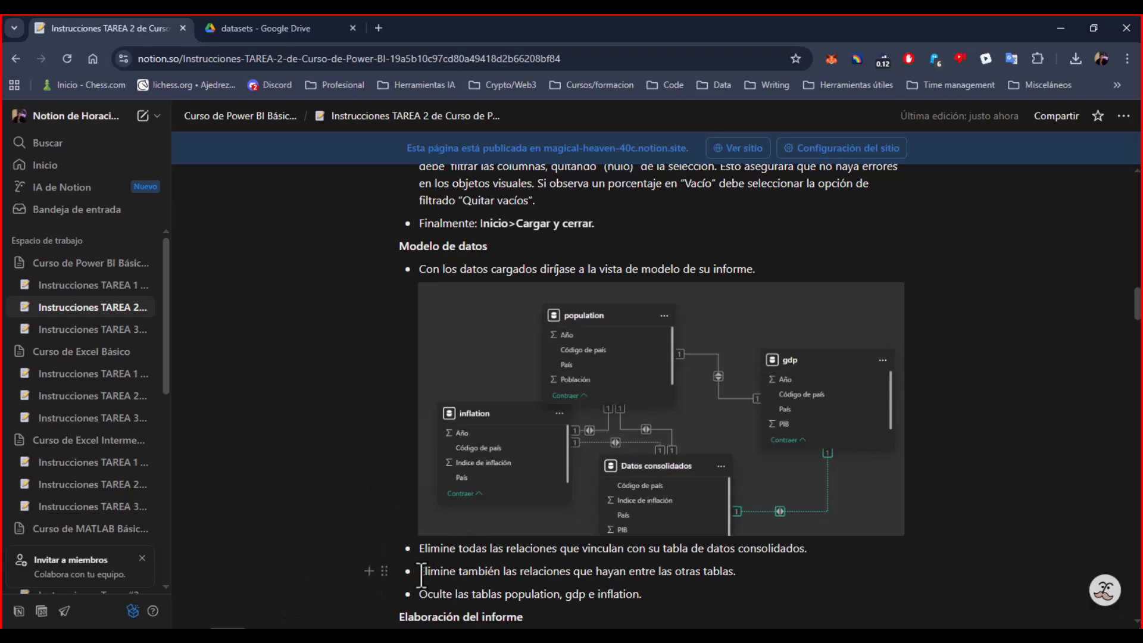
left_click_drag(416, 594, 647, 550)
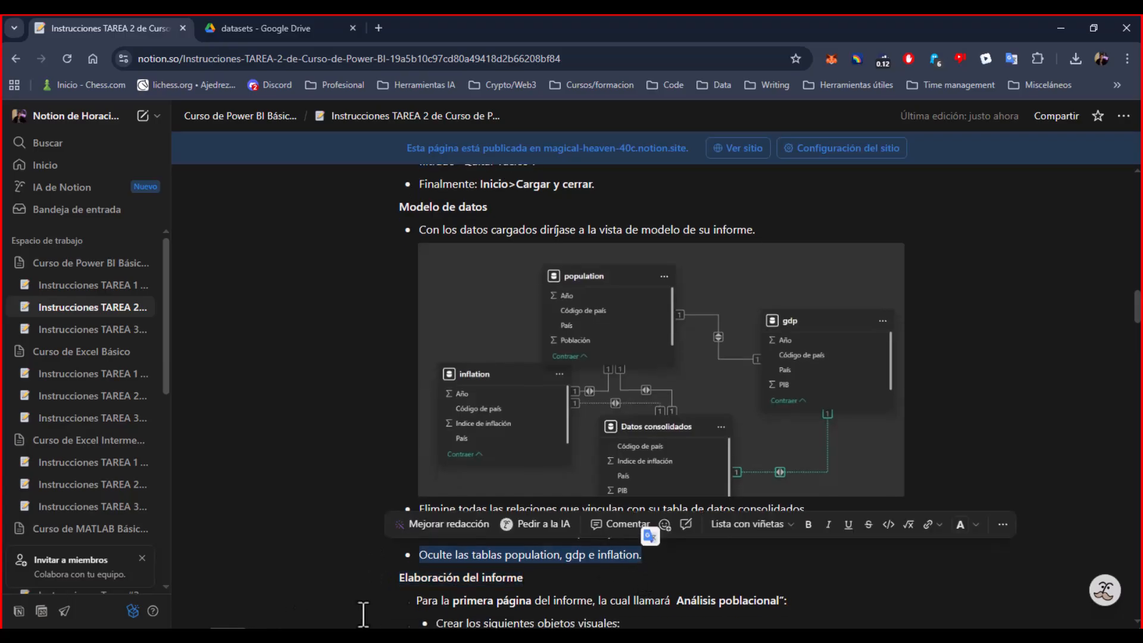
- Return to the Power Query Editor, close it, and apply the pending query changes to the untitled Power BI report
left_click(403, 628)
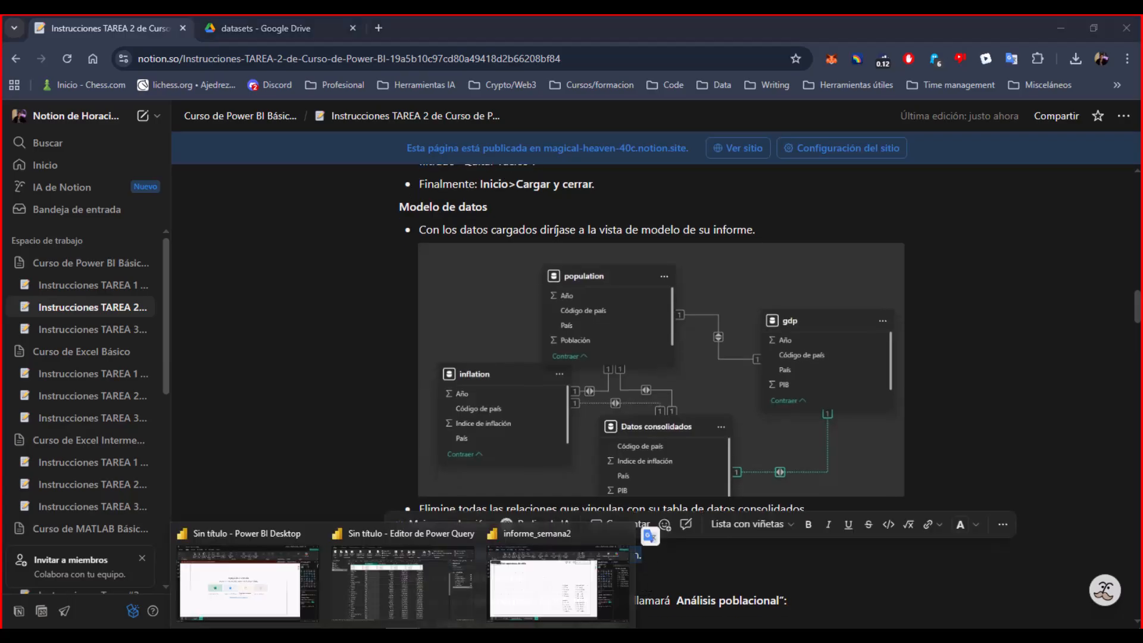
left_click(523, 589)
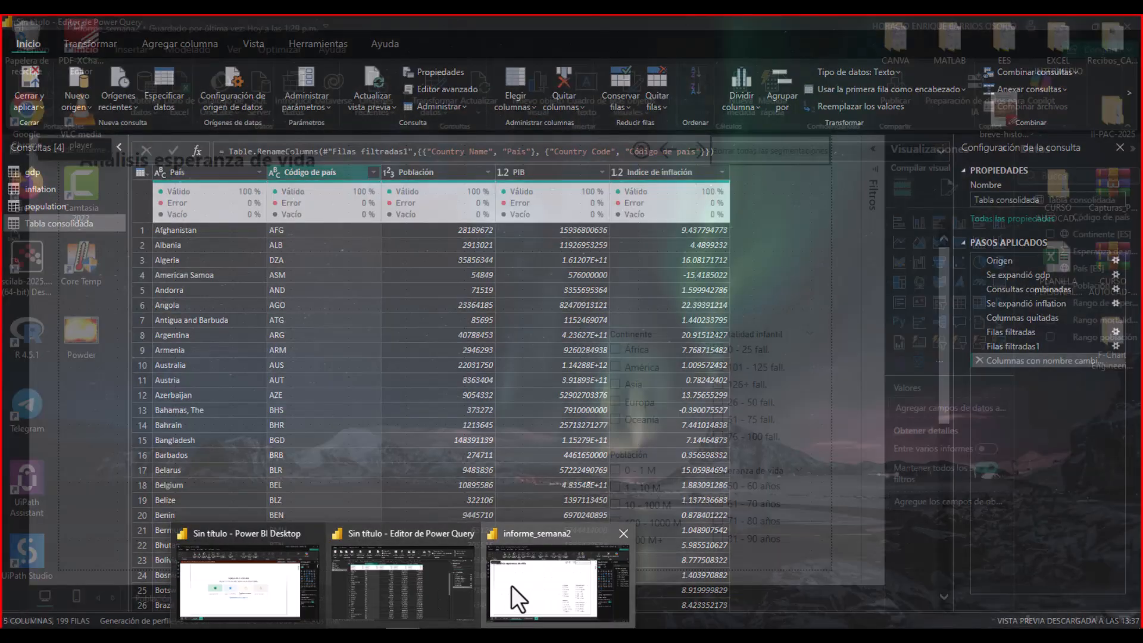
left_click(397, 582)
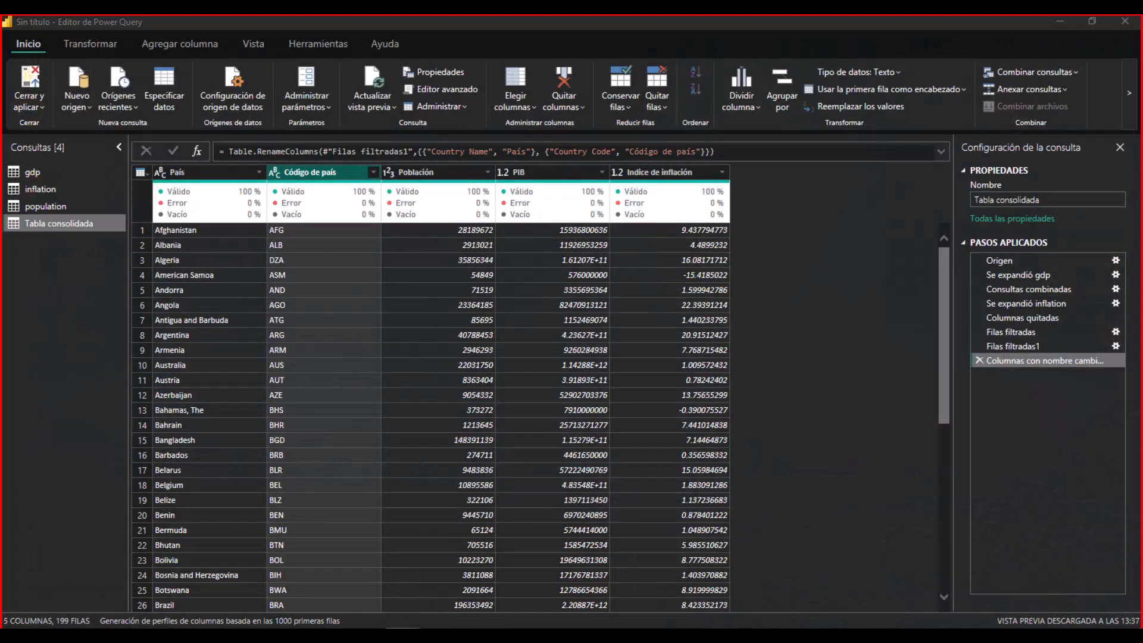
left_click(403, 628)
left_click(244, 569)
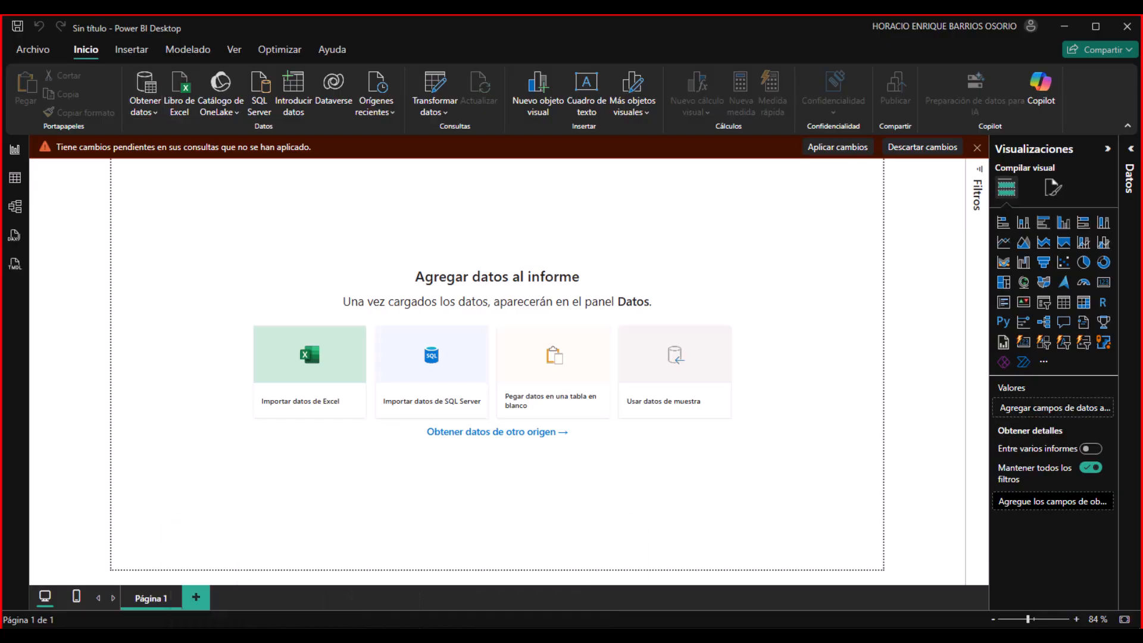
mouse_move(403, 628)
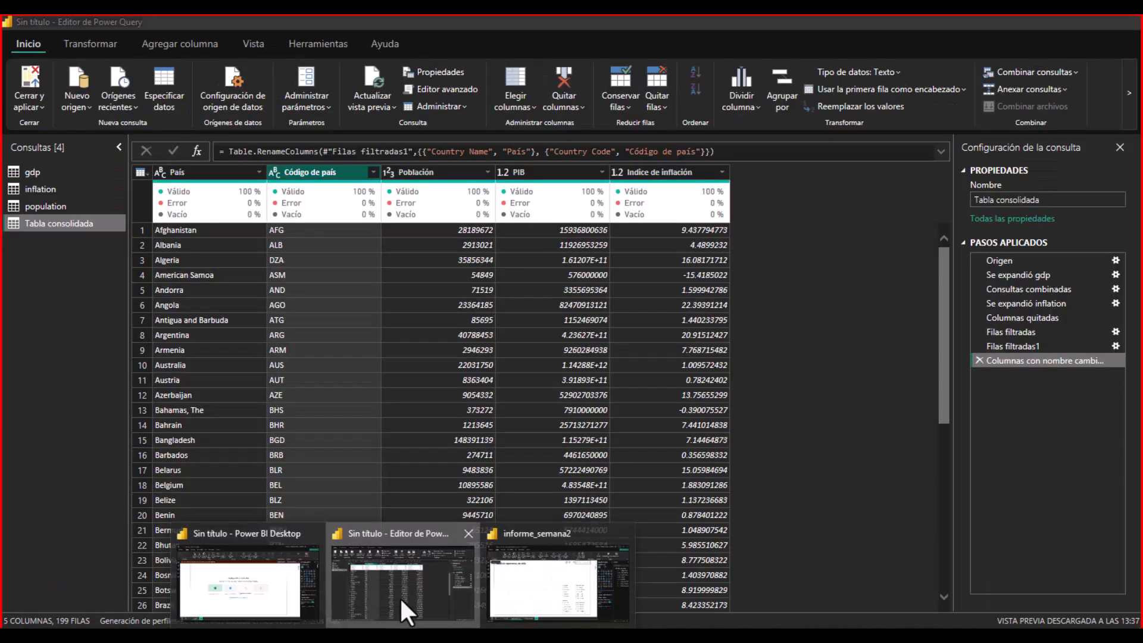
left_click(399, 597)
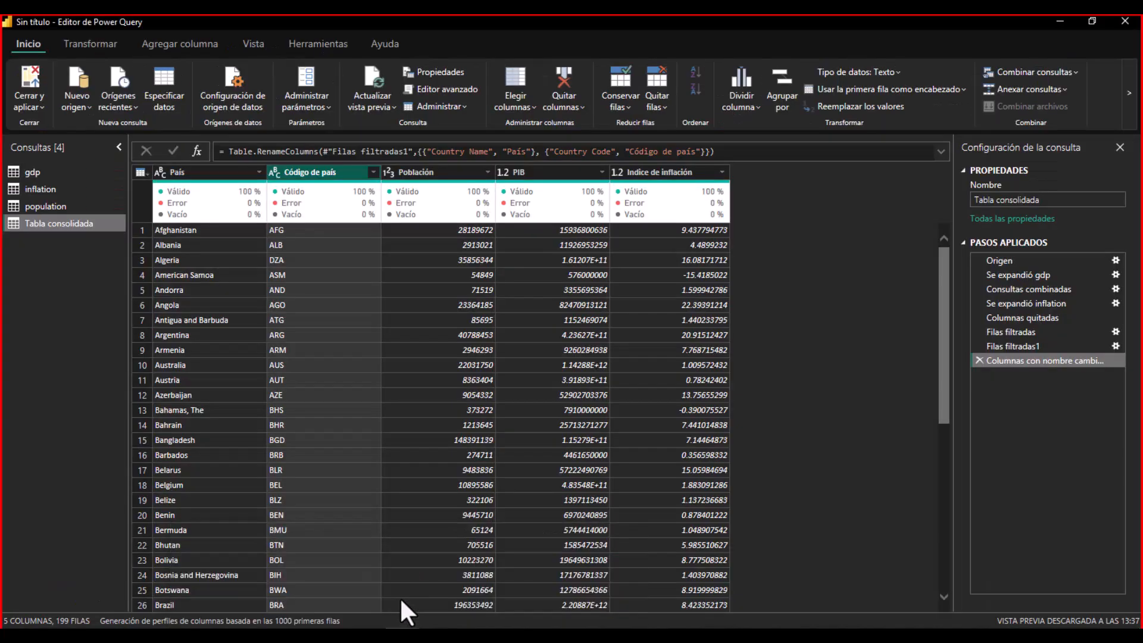
left_click(34, 78)
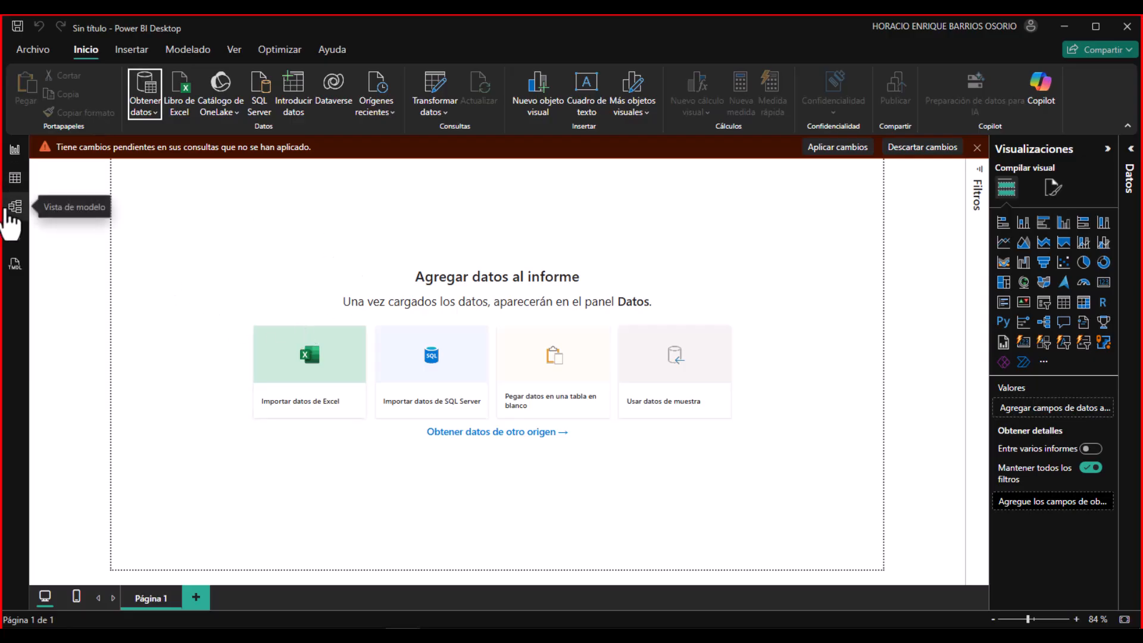
left_click(840, 149)
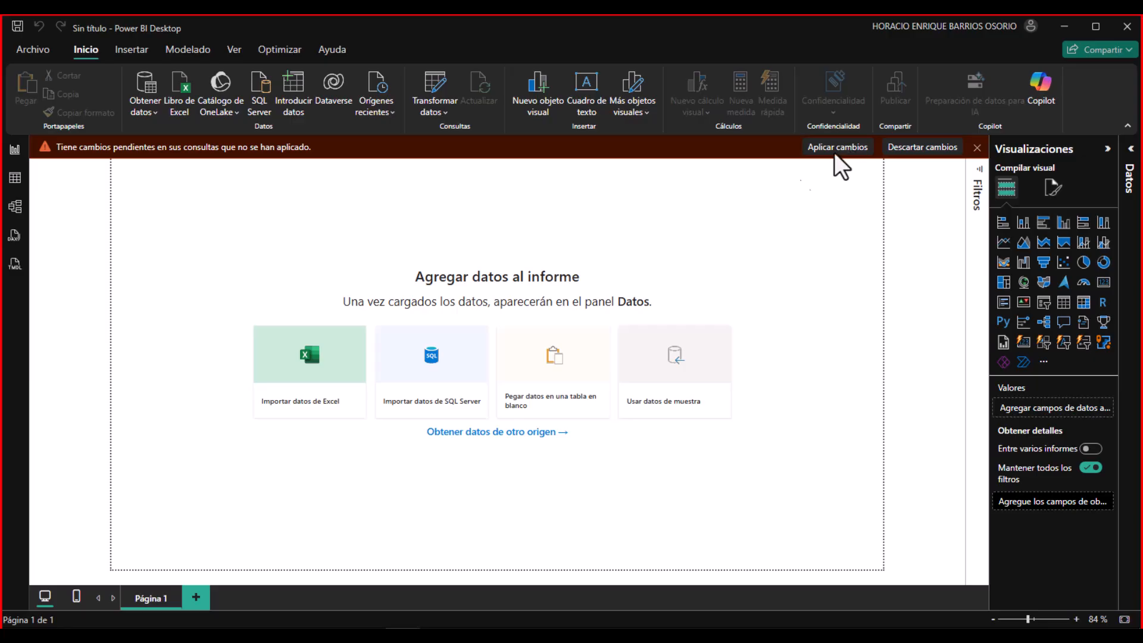
mouse_move(402, 636)
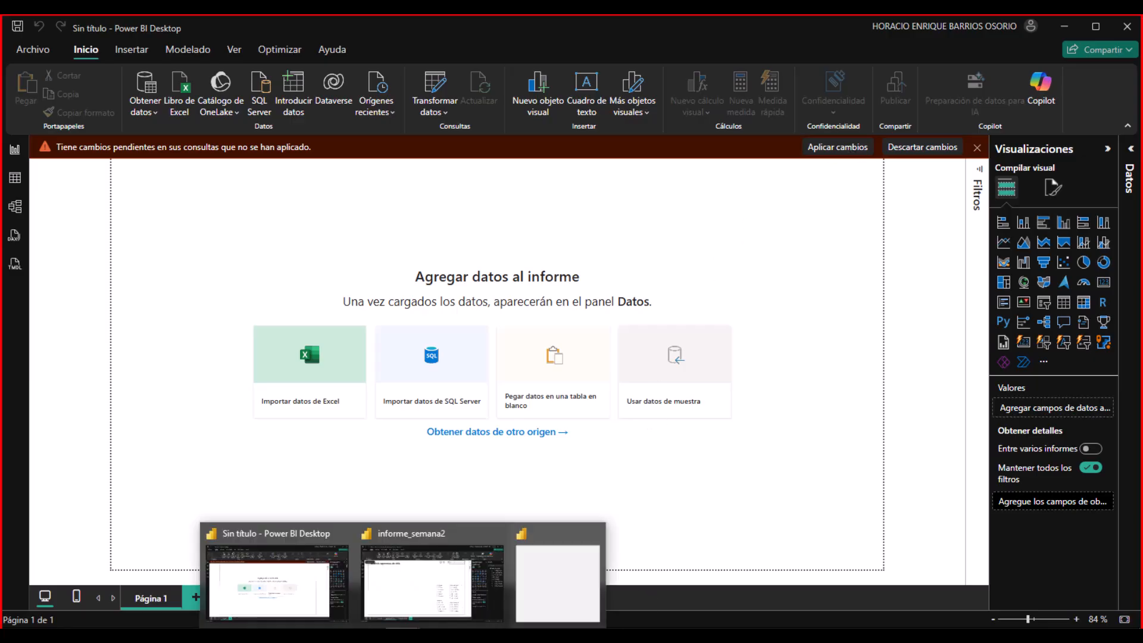
left_click(554, 581)
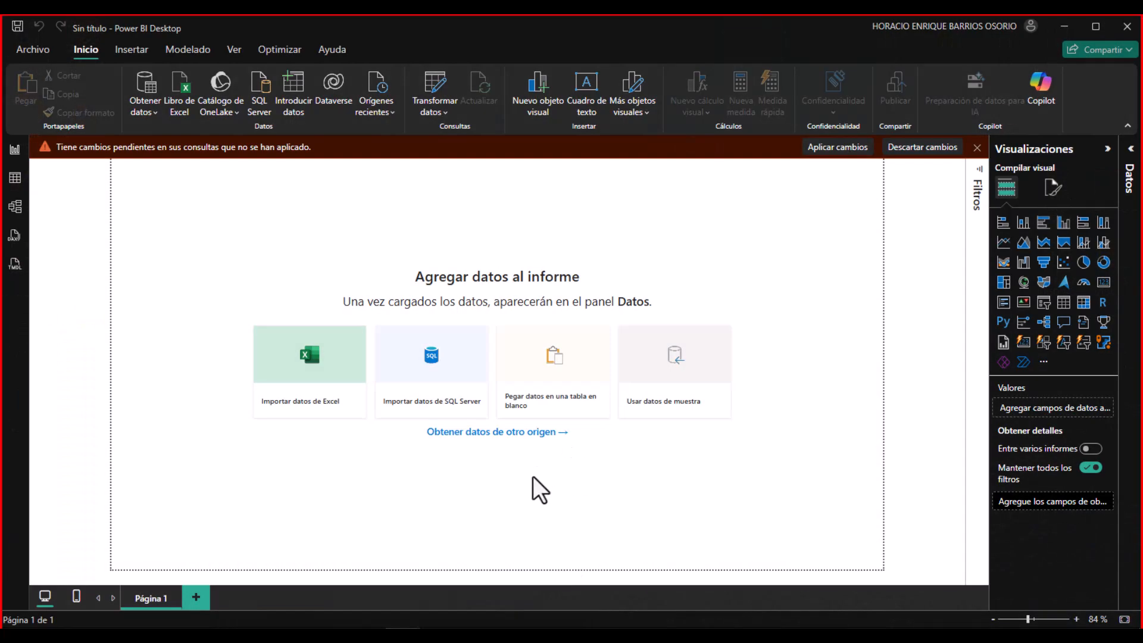
left_click(419, 619)
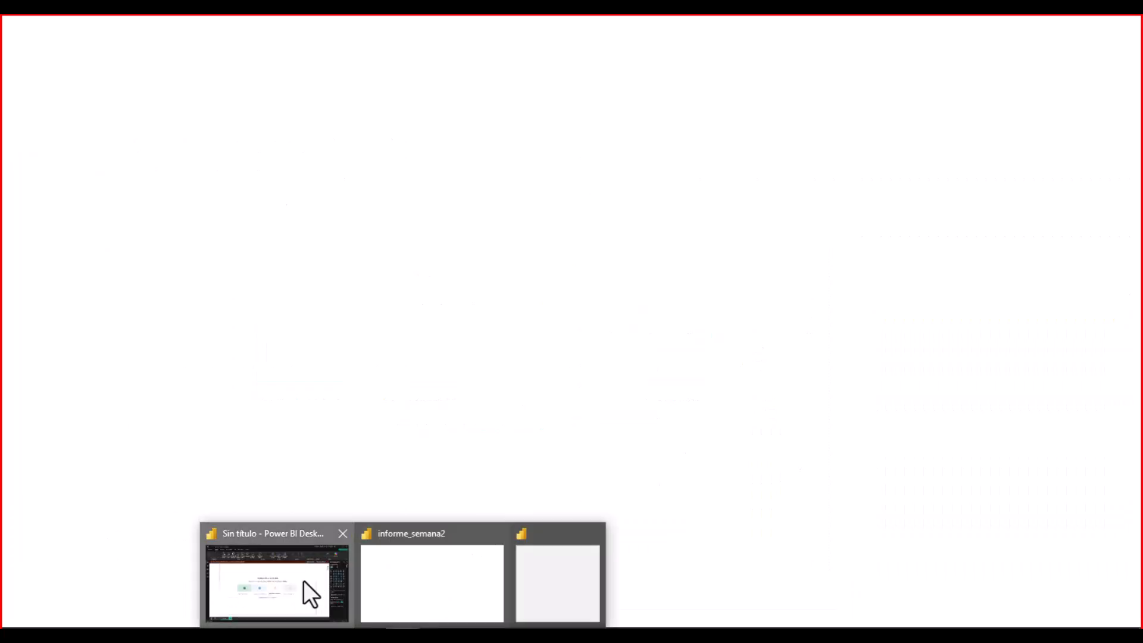
left_click(303, 580)
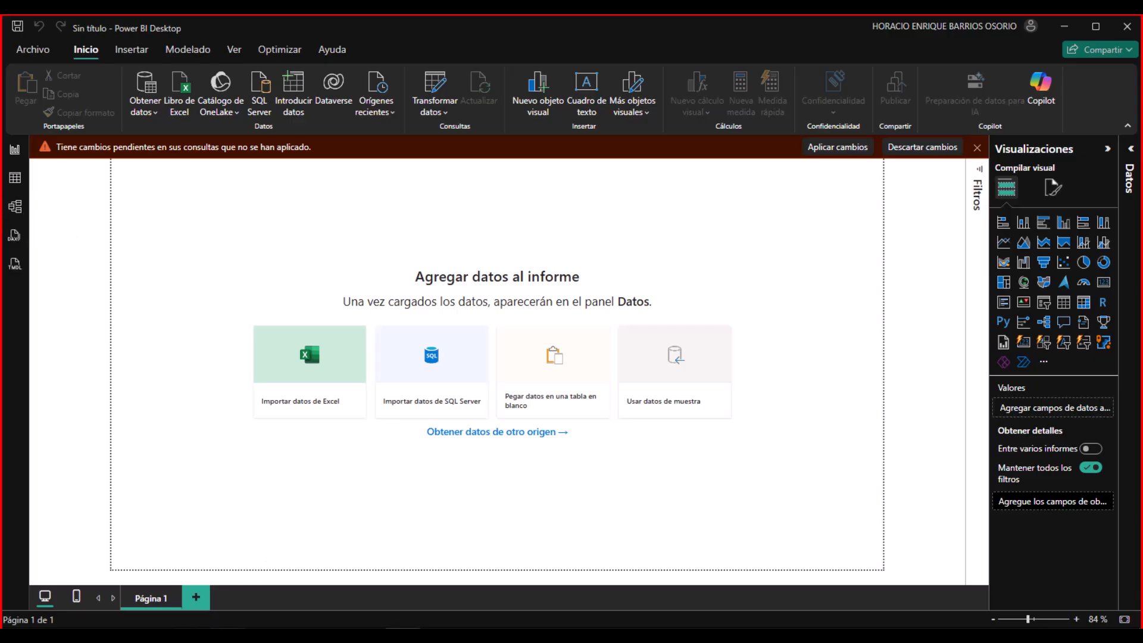
left_click(228, 628)
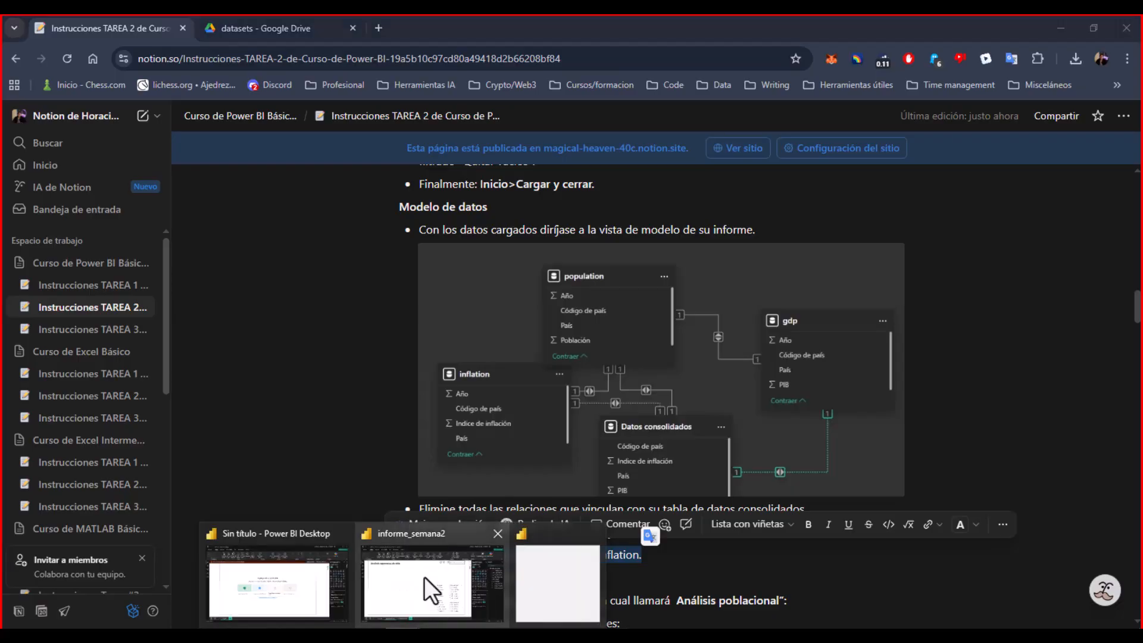
left_click(423, 576)
left_click(295, 581)
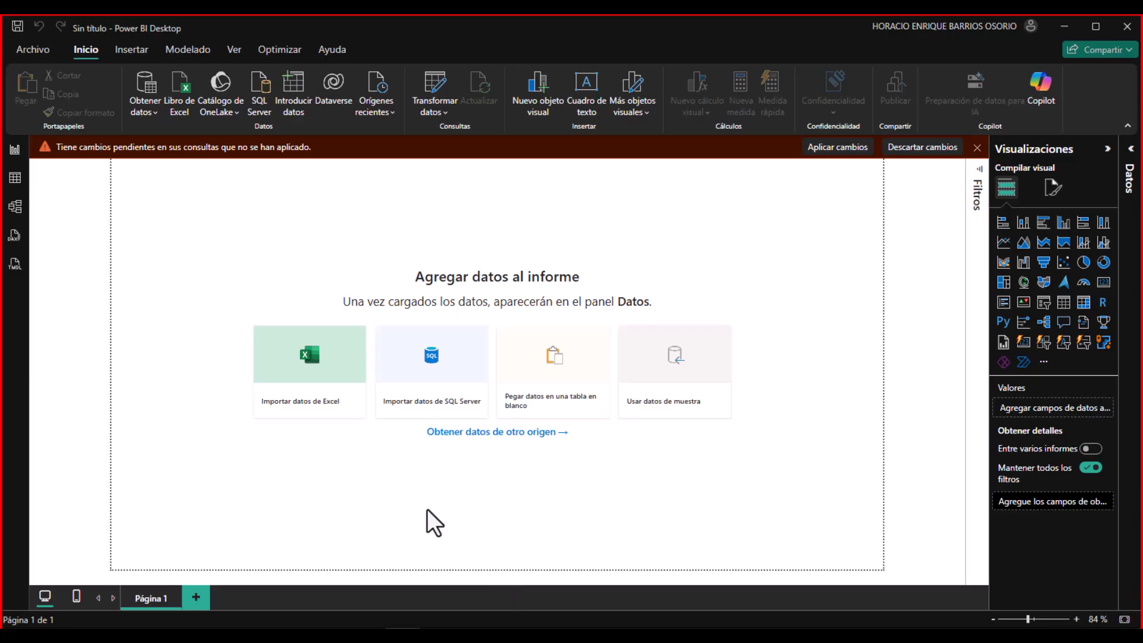
mouse_move(402, 634)
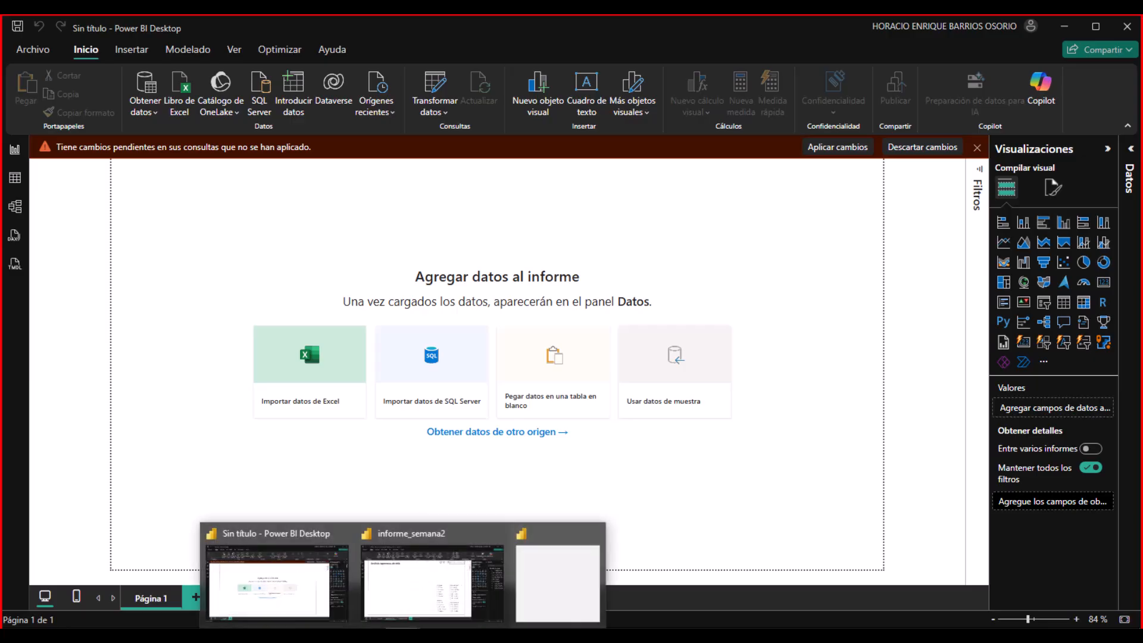
- Switch to the Notion instructions and review the Modelo de datos section and the Elaboración del informe requirements for the map, treemap, table and slicers
left_click(228, 635)
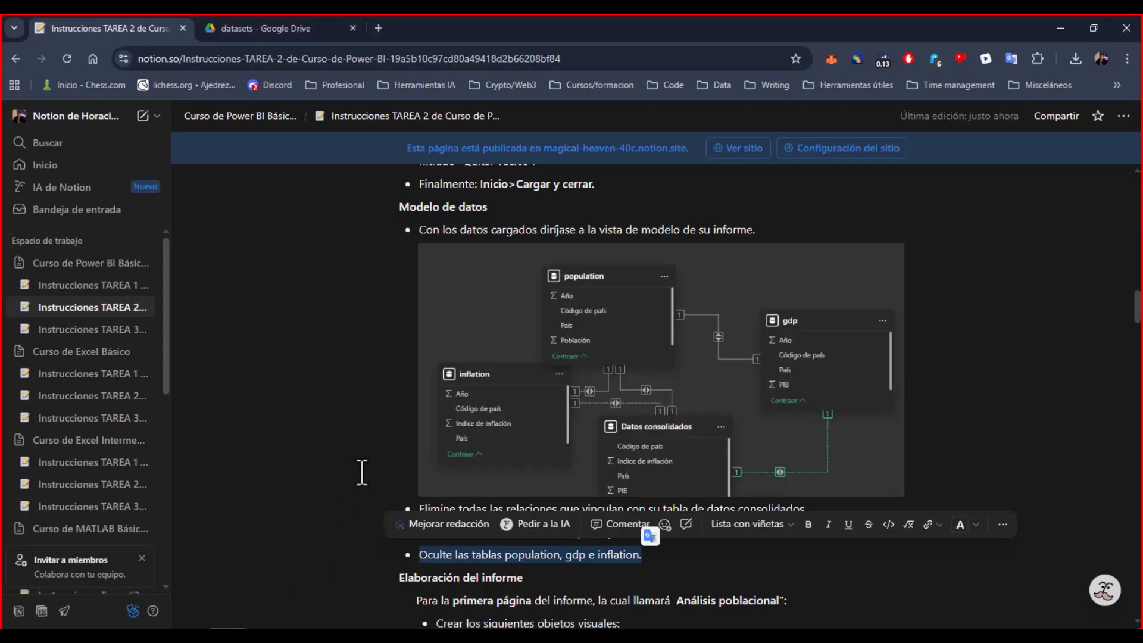
left_click(521, 556)
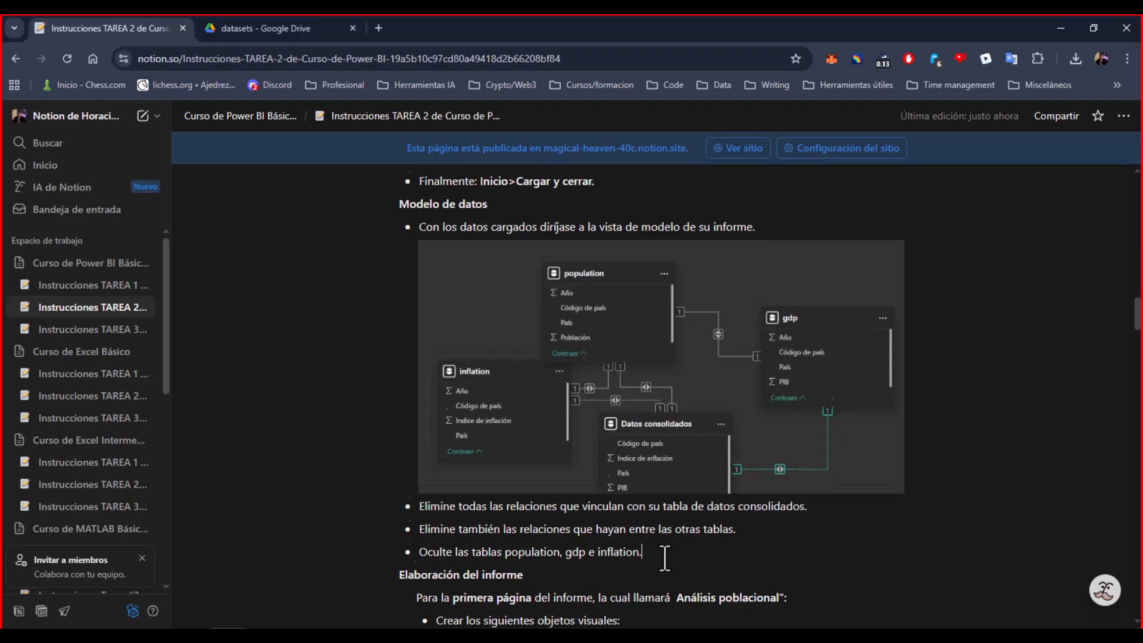
scroll(663, 556, "down", 2)
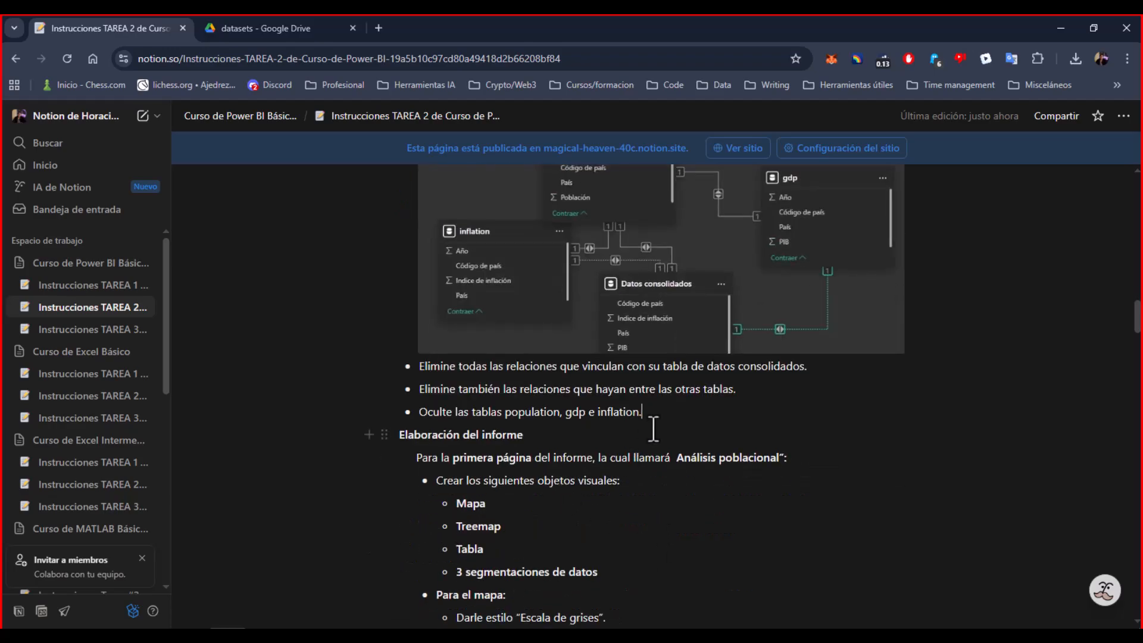
scroll(651, 429, "down", 8)
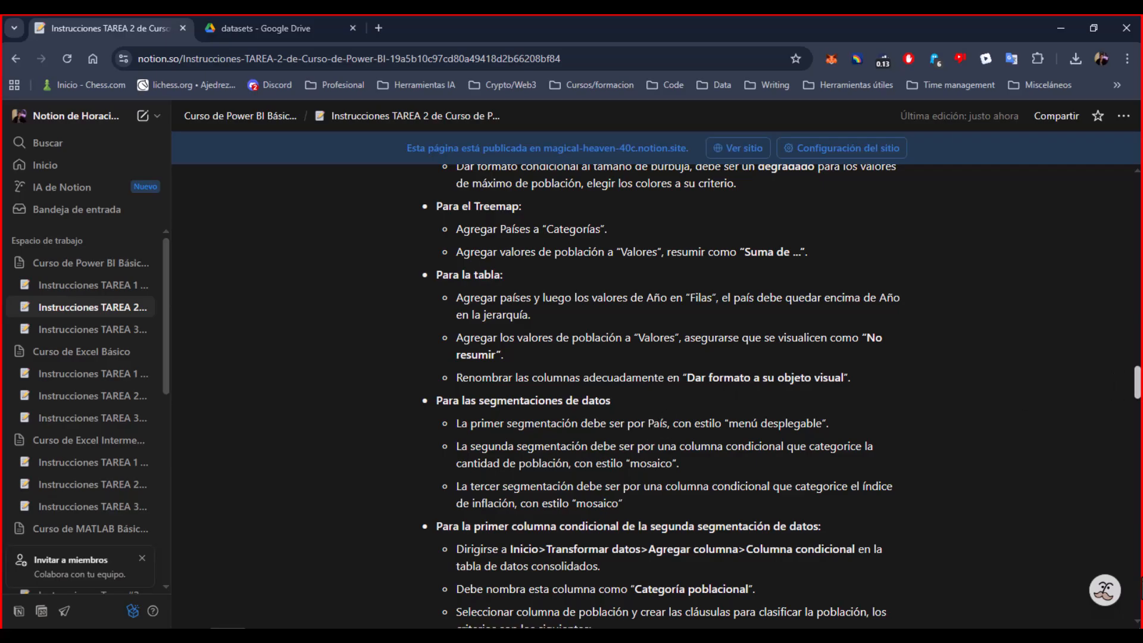
left_click_drag(1138, 393, 1141, 337)
scroll(754, 389, "up", 5)
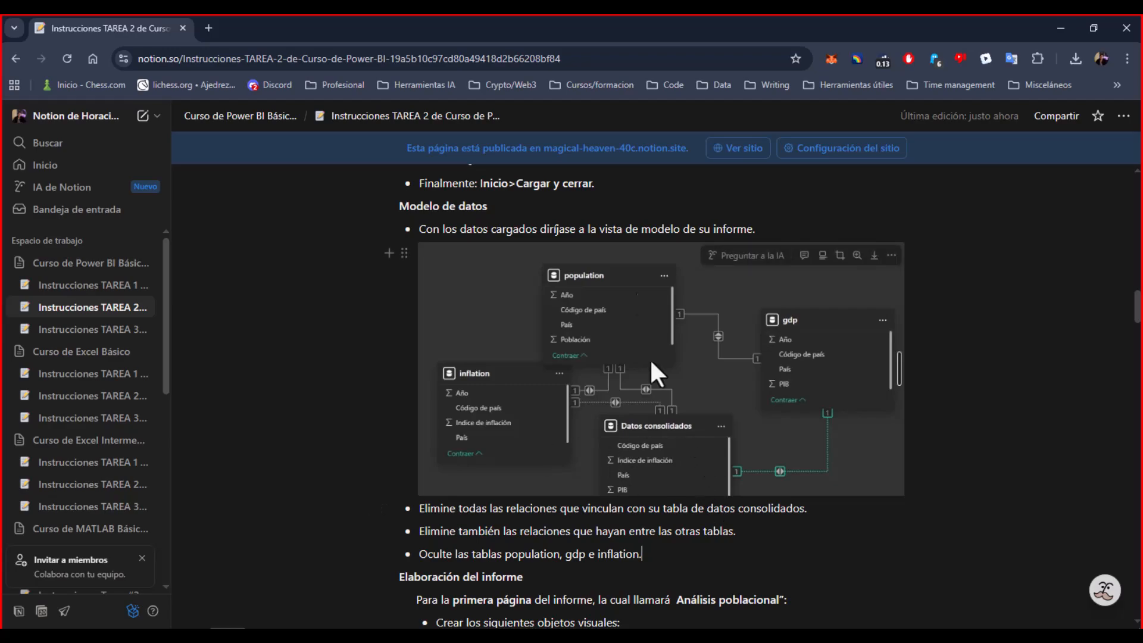
left_click(648, 631)
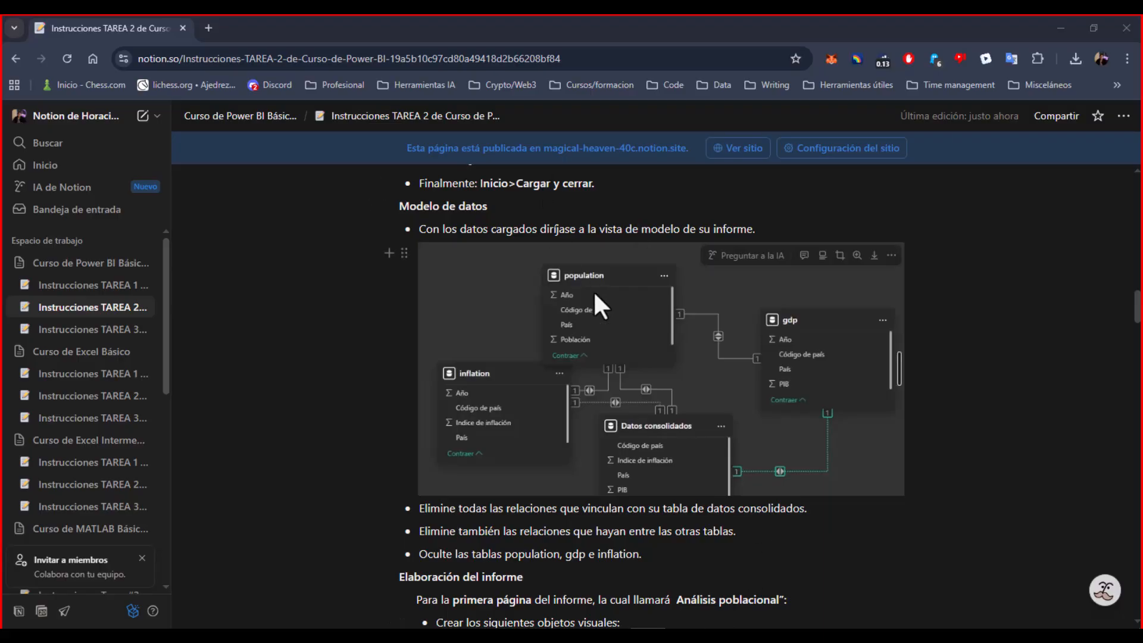